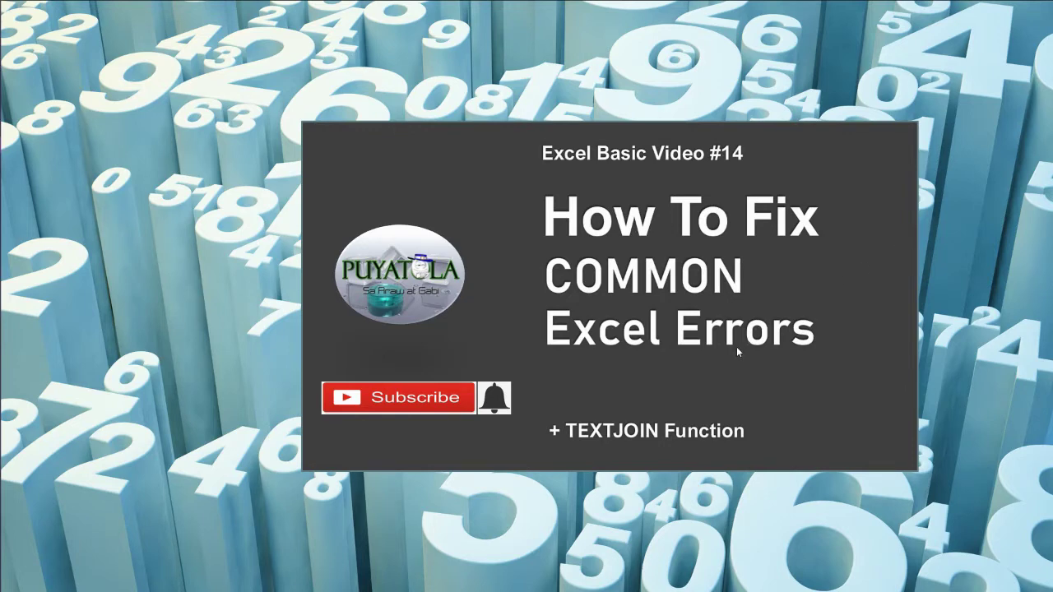
# - Advance the slideshow to reveal #VALUE!, #NAME?, #DIV/0!, #N/A, ######, #NULL! and #REF! one by one
pyautogui.click(735, 378)
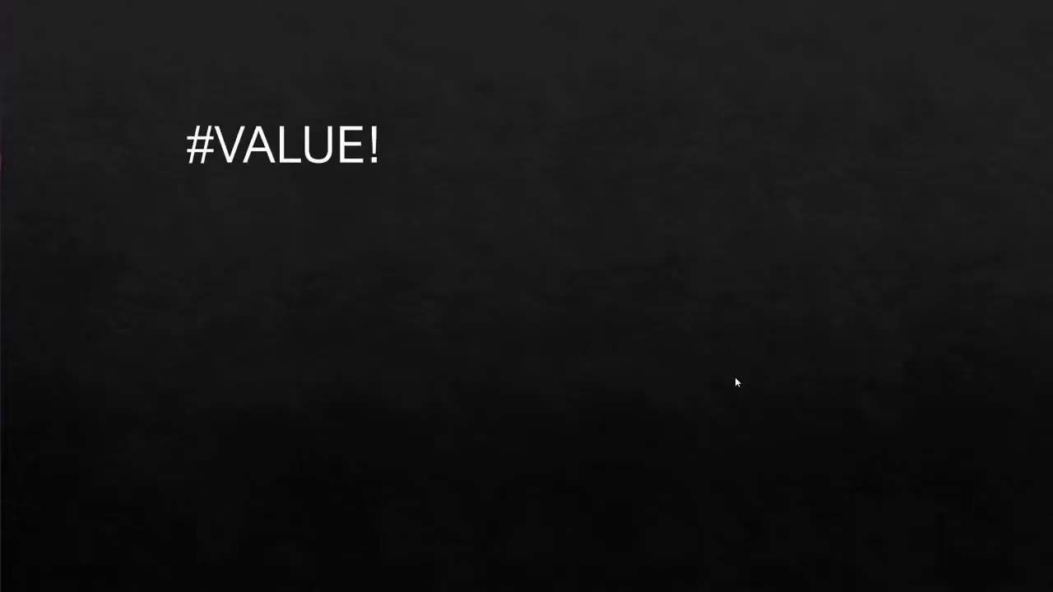
pyautogui.click(735, 378)
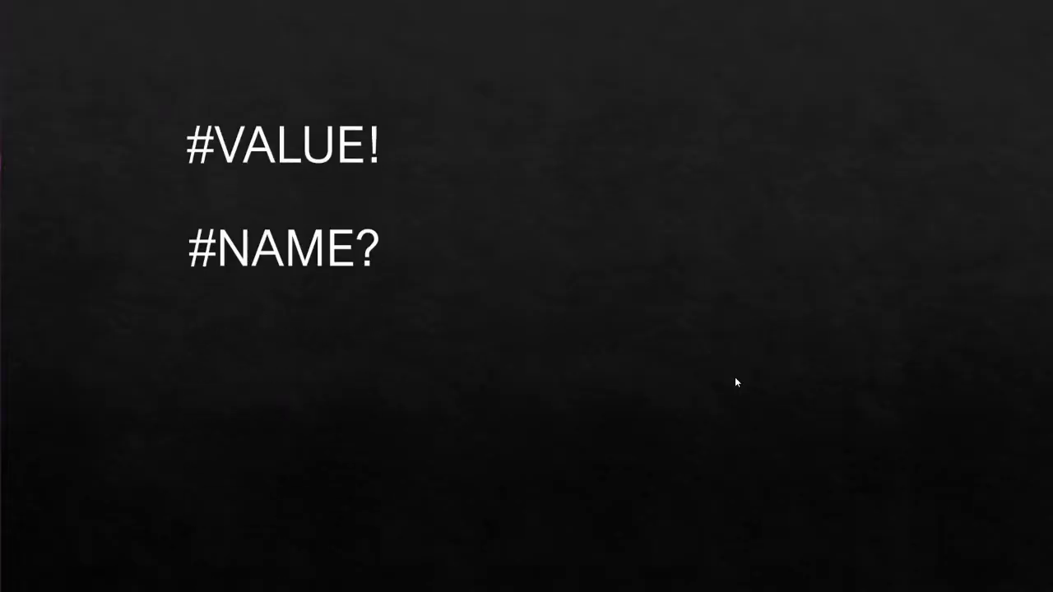
pyautogui.click(735, 378)
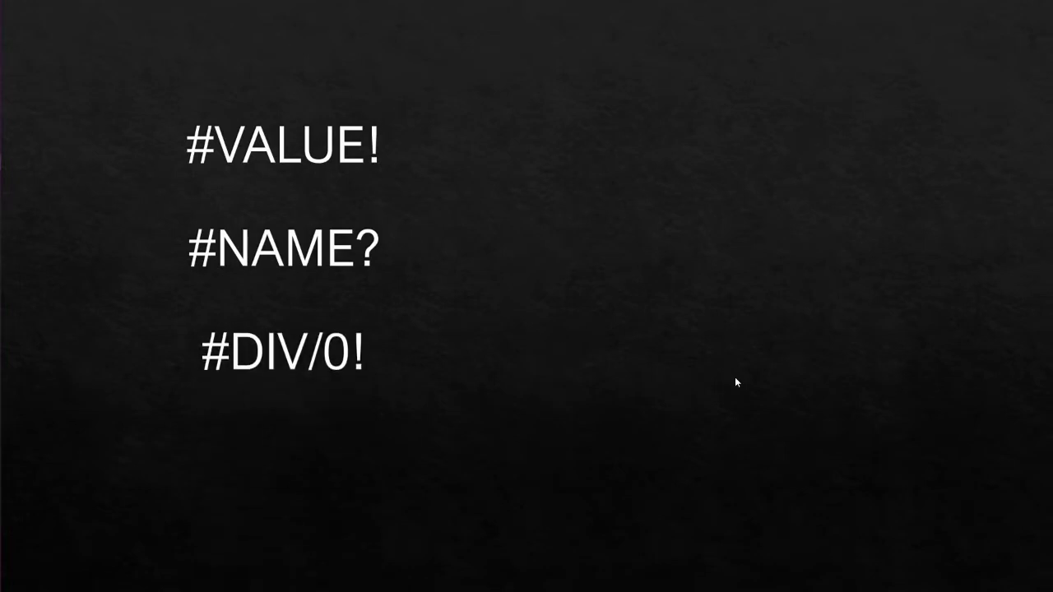
pyautogui.click(735, 378)
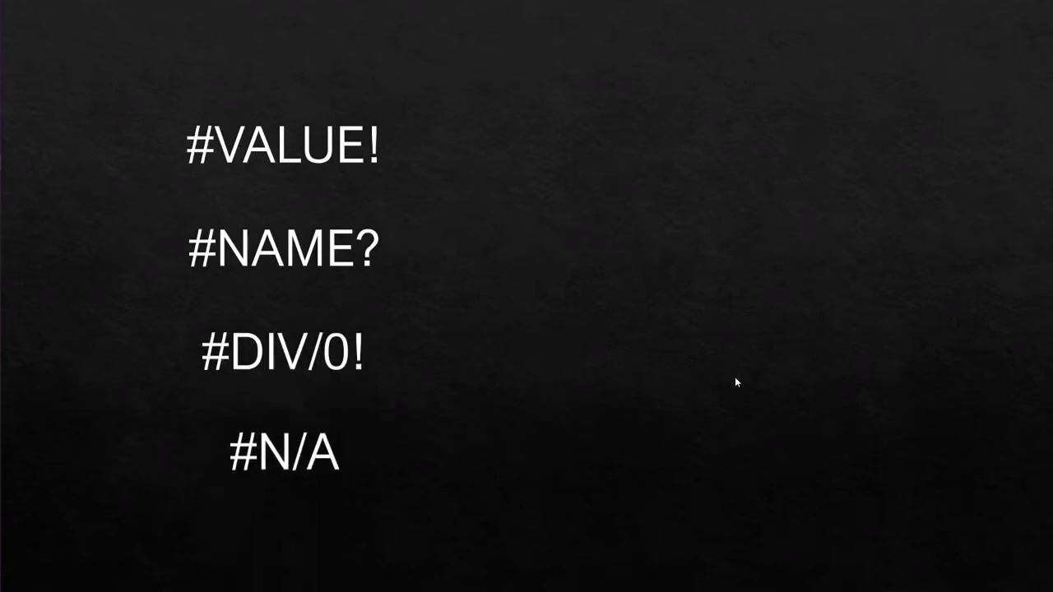
pyautogui.click(735, 378)
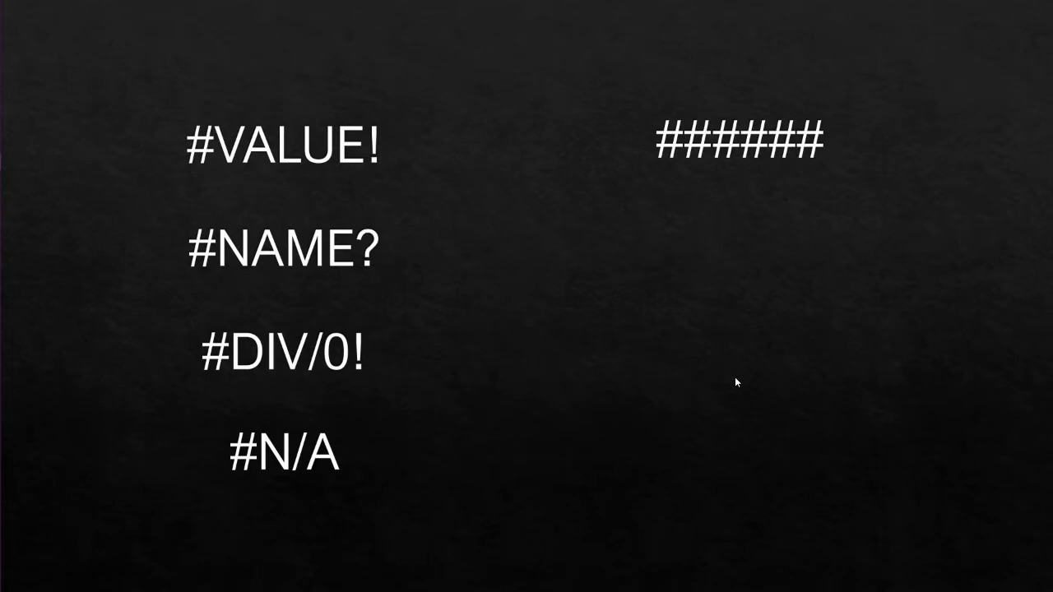
pyautogui.click(735, 380)
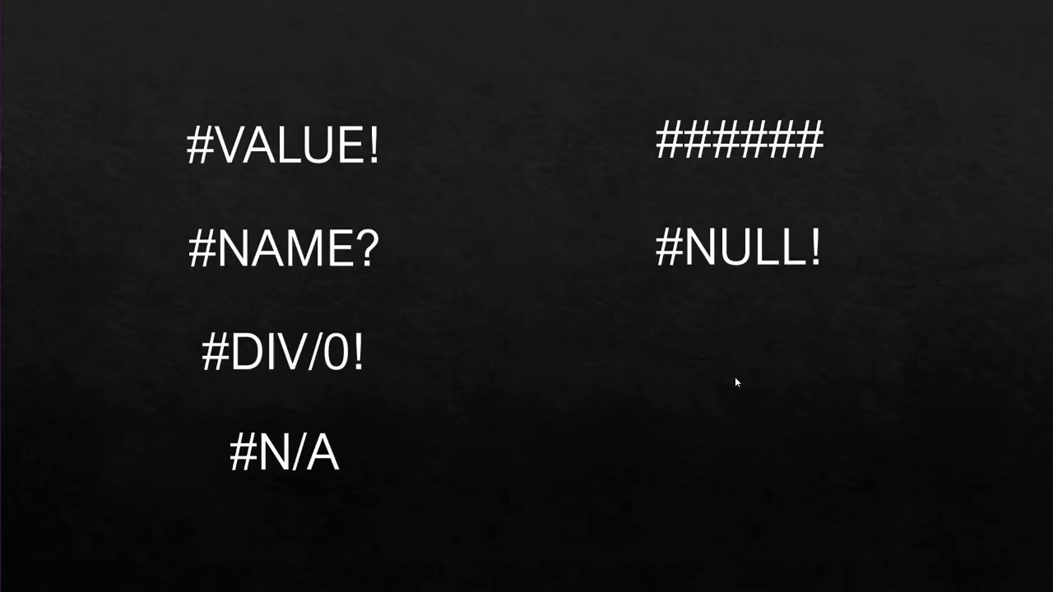
pyautogui.click(734, 377)
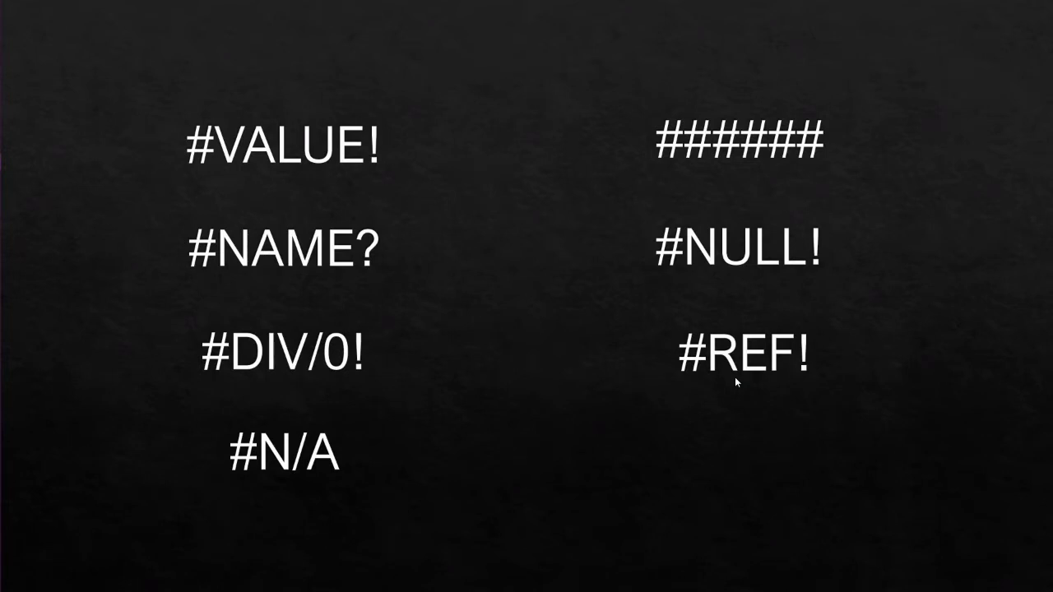
# - Leave the slideshow with Alt+Tab and bring up the Excel workbook's VALUE sheet
pyautogui.hotkey('alt', 'Tab')
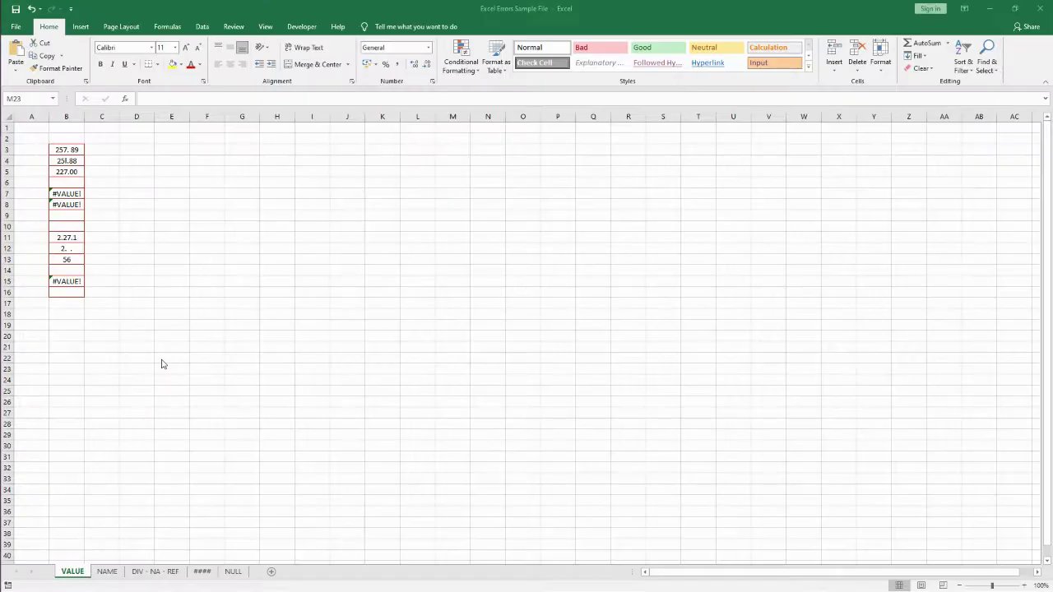
pyautogui.click(75, 149)
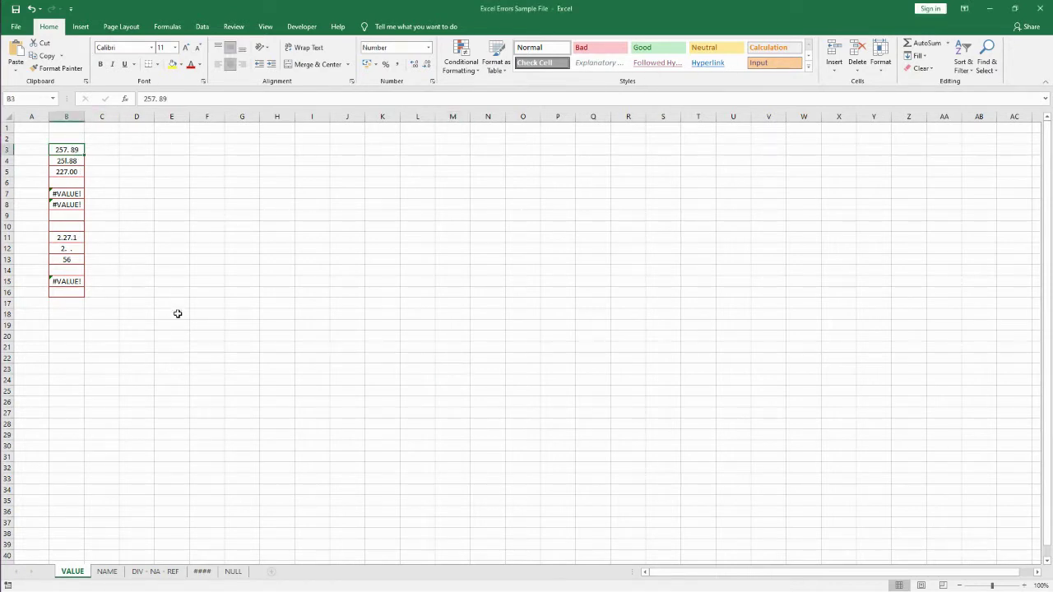
pyautogui.scroll(4, 200, 338)
pyautogui.scroll(4, 200, 338)
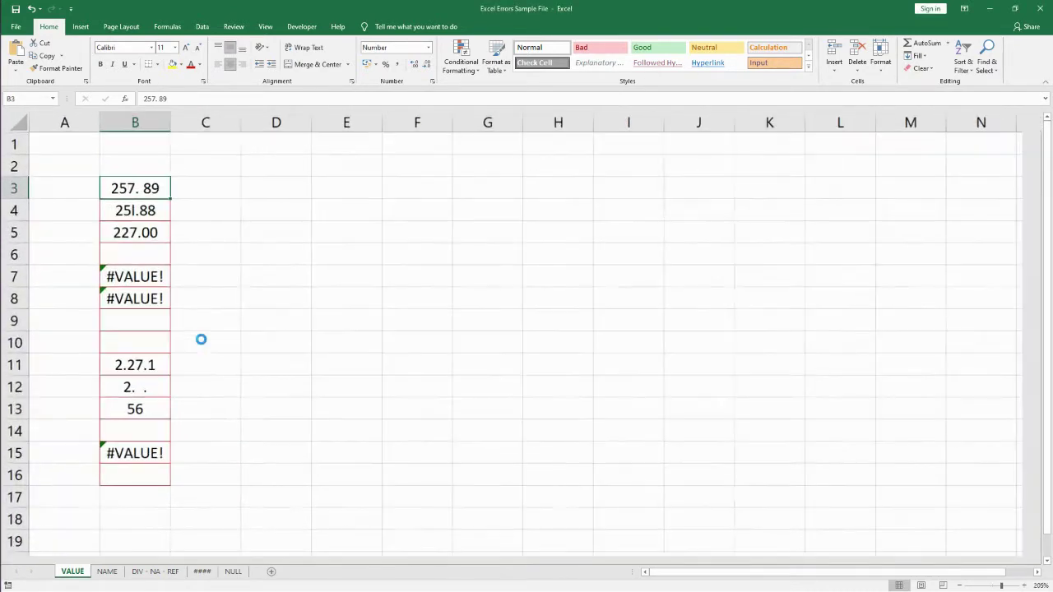
pyautogui.click(307, 277)
pyautogui.click(162, 177)
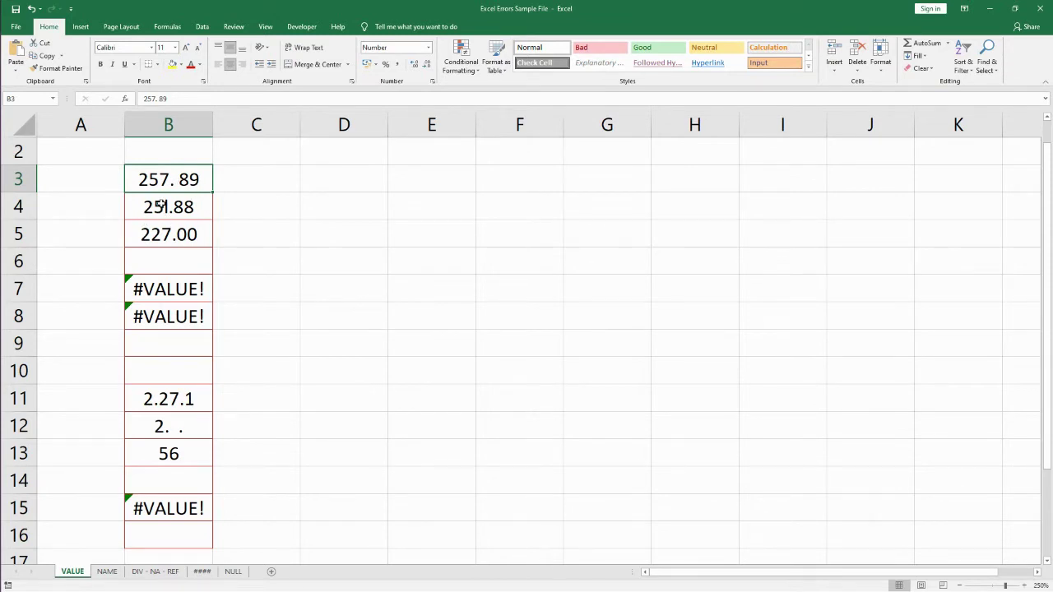
pyautogui.click(163, 207)
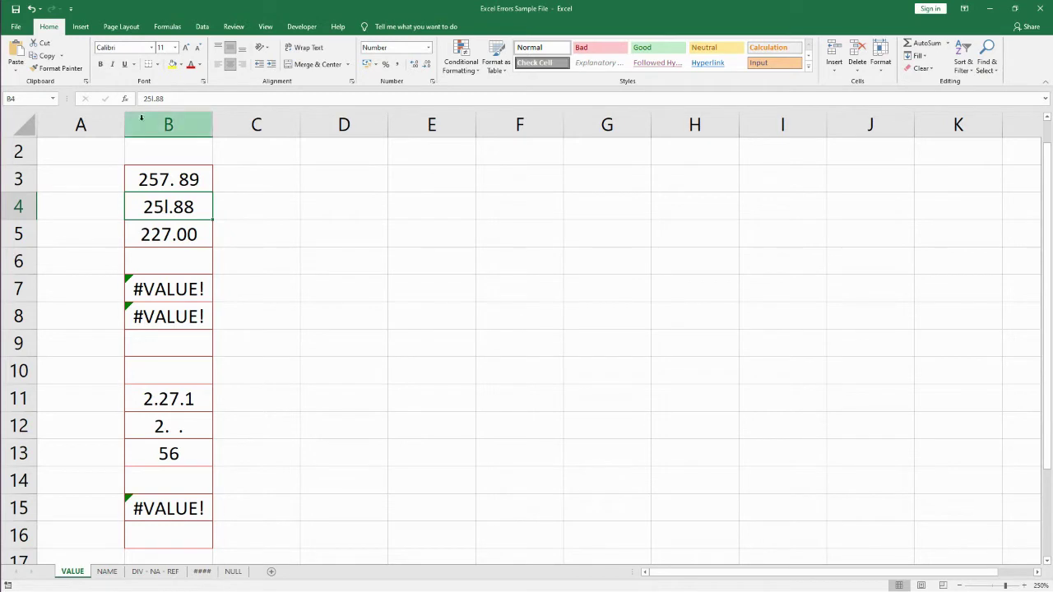
pyautogui.doubleClick(164, 206)
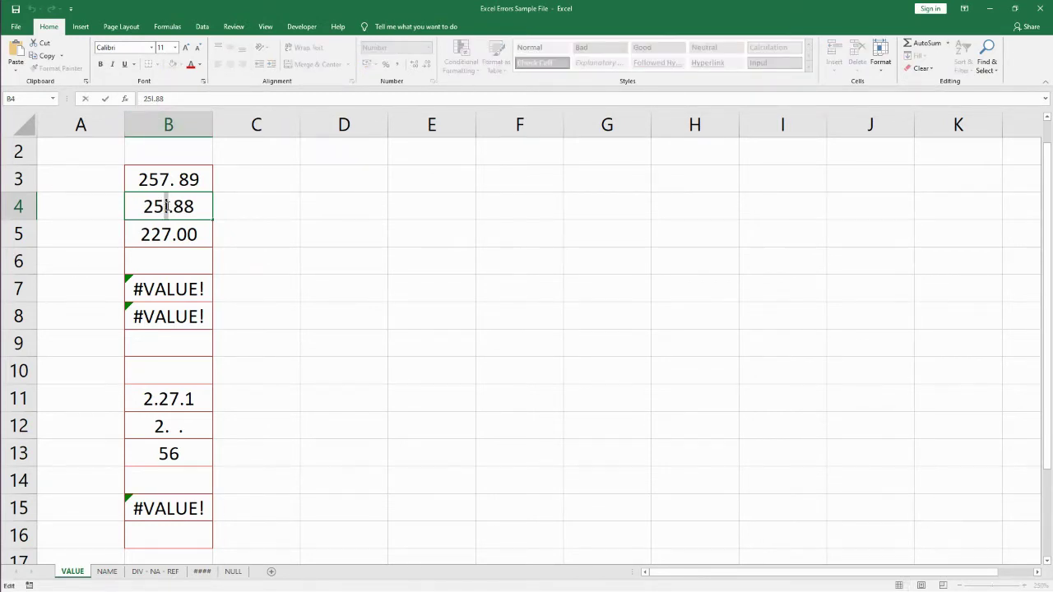
pyautogui.click(306, 287)
pyautogui.click(173, 236)
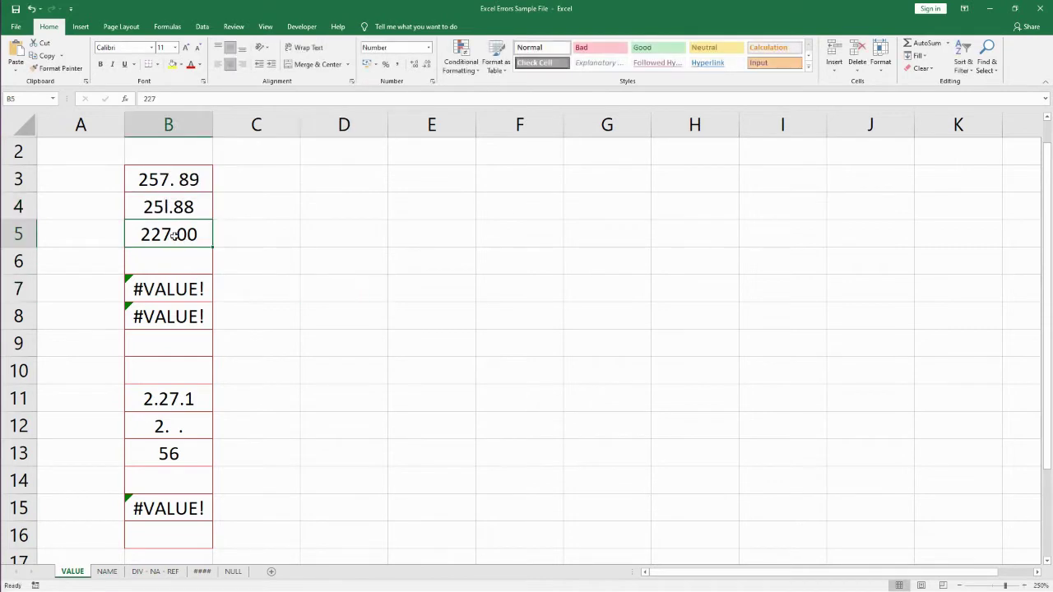
pyautogui.click(337, 343)
pyautogui.click(165, 289)
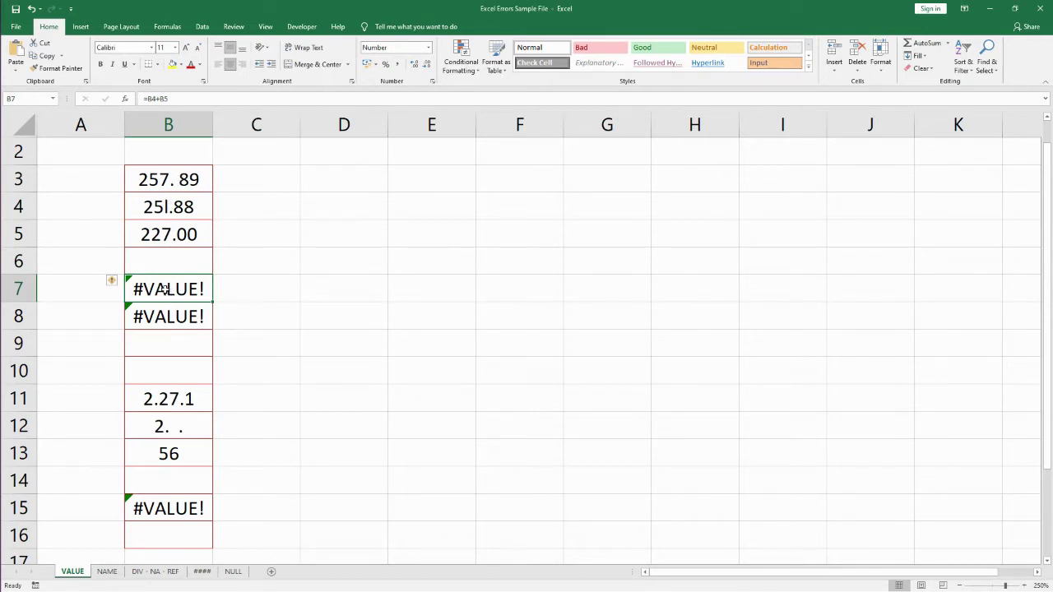
pyautogui.click(162, 206)
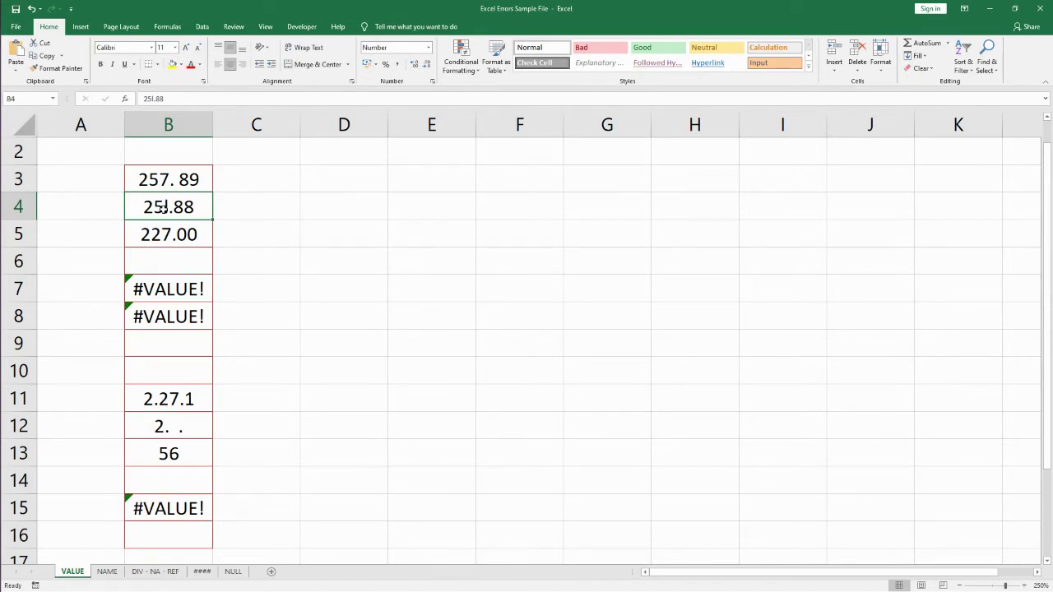
# - Copy B4:B5 into C4:C5 and correct the mistyped letter so C4 reads 251.88
pyautogui.doubleClick(163, 208)
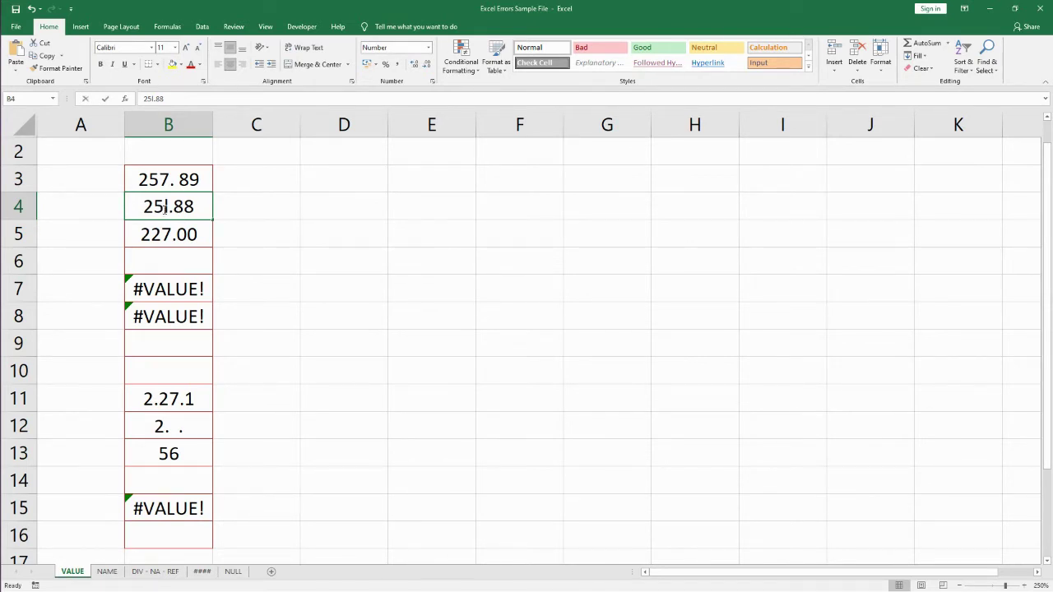
pyautogui.click(244, 228)
pyautogui.click(233, 206)
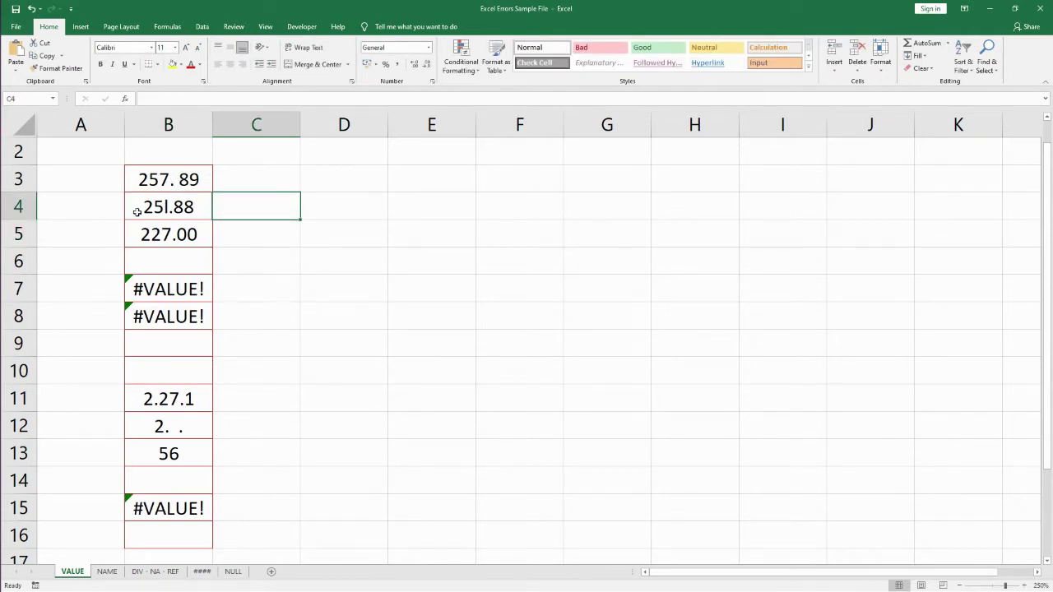
pyautogui.moveTo(137, 211); pyautogui.dragTo(141, 235)
pyautogui.hotkey('ctrl', 'c')
pyautogui.click(232, 214)
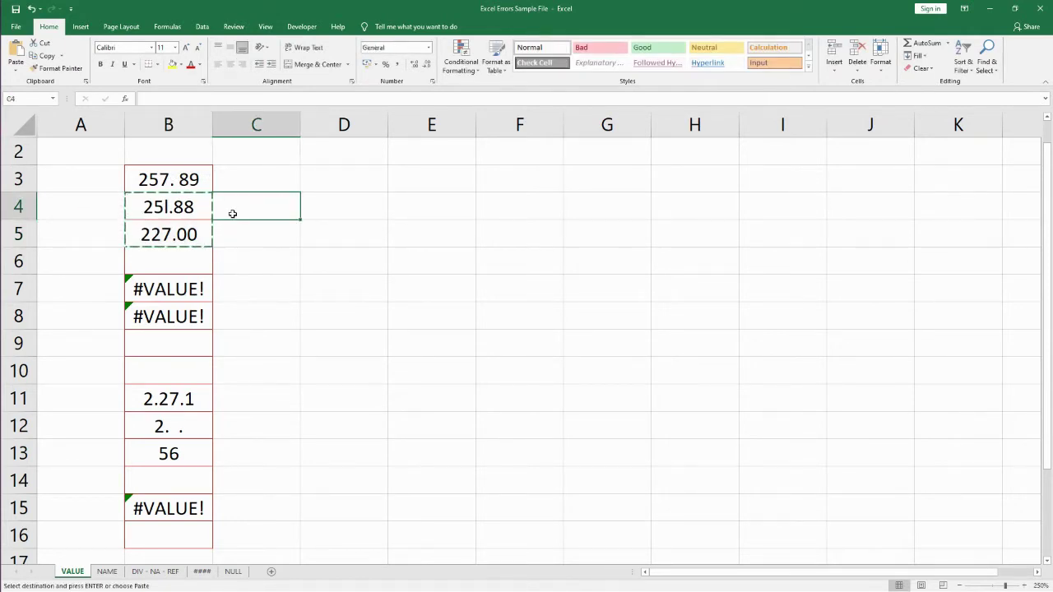
pyautogui.hotkey('ctrl', 'v')
pyautogui.doubleClick(255, 207)
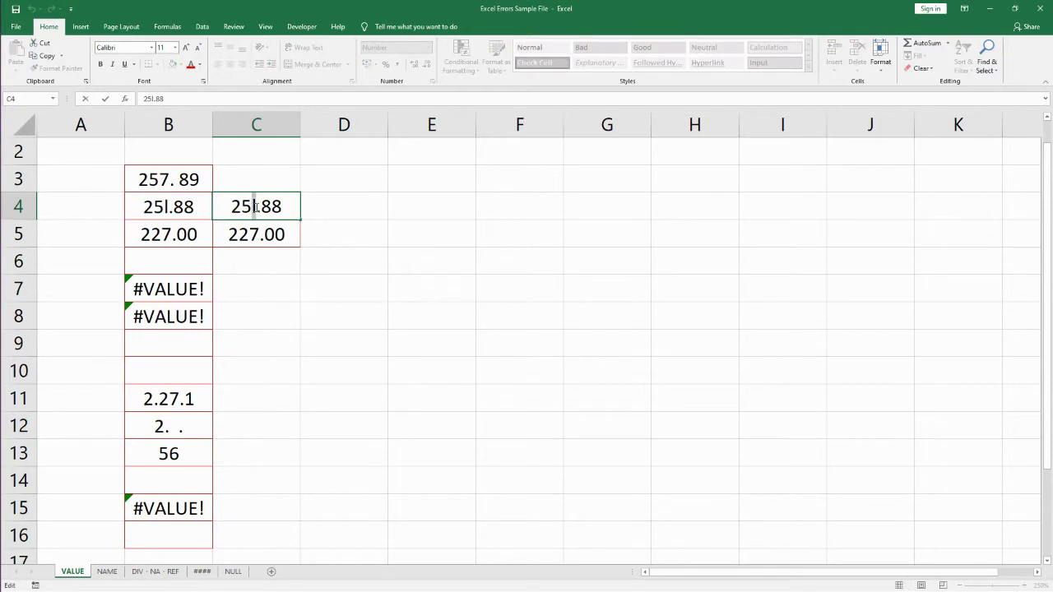
pyautogui.press('Return')
# - Enter =C4+C5 in C7 to get 478.88, then compare with B8's =B3+B5
pyautogui.click(252, 290)
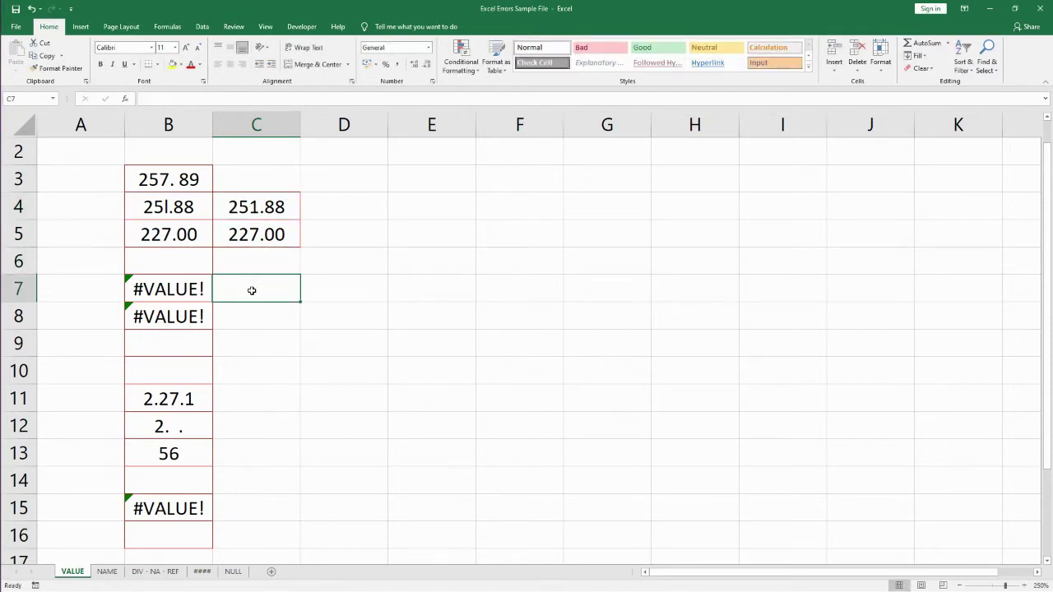
pyautogui.write('=')
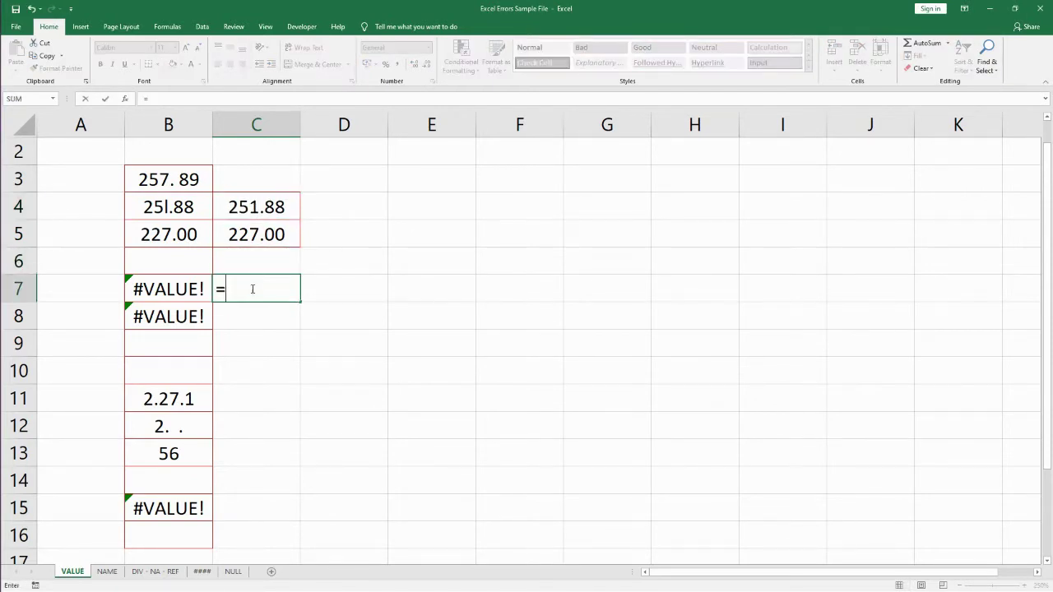
pyautogui.click(255, 208)
pyautogui.write('+')
pyautogui.click(251, 235)
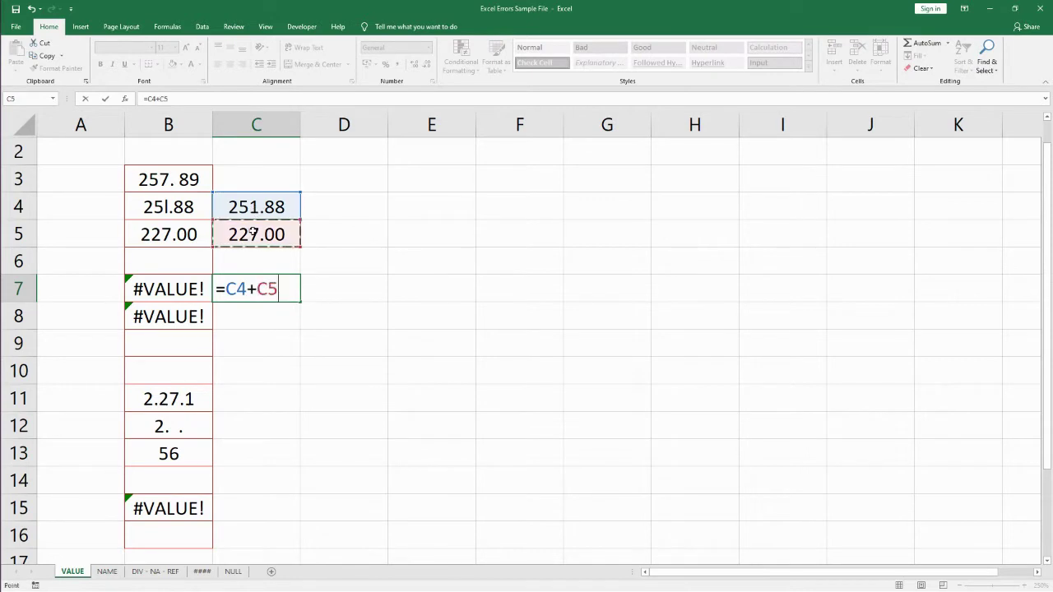
pyautogui.press('Return')
pyautogui.click(264, 289)
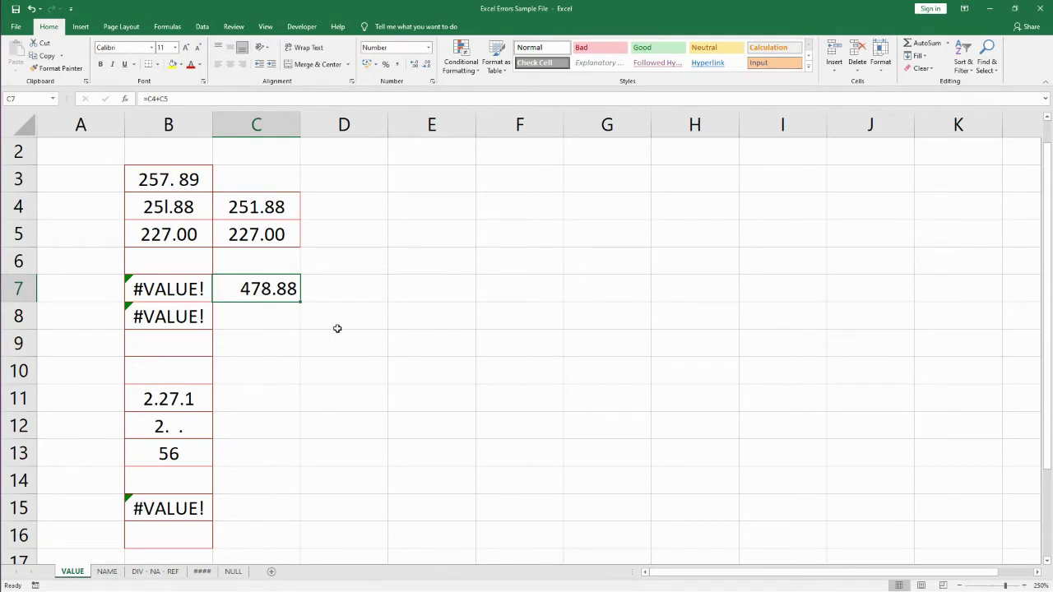
pyautogui.click(161, 323)
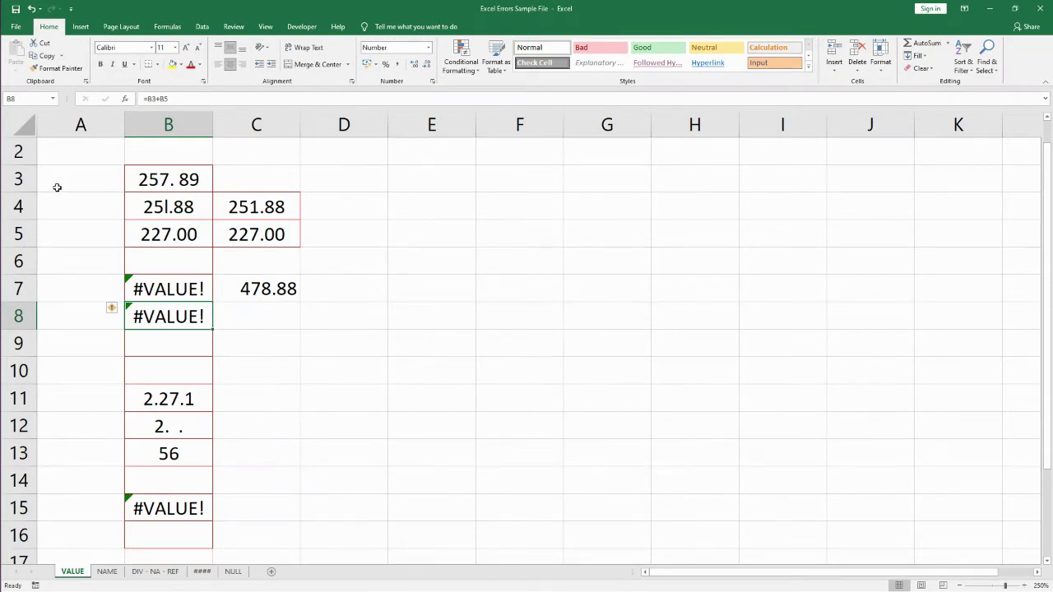
# - Examine the stray space in B3 and enter a clean 257.89 in C3
pyautogui.click(153, 182)
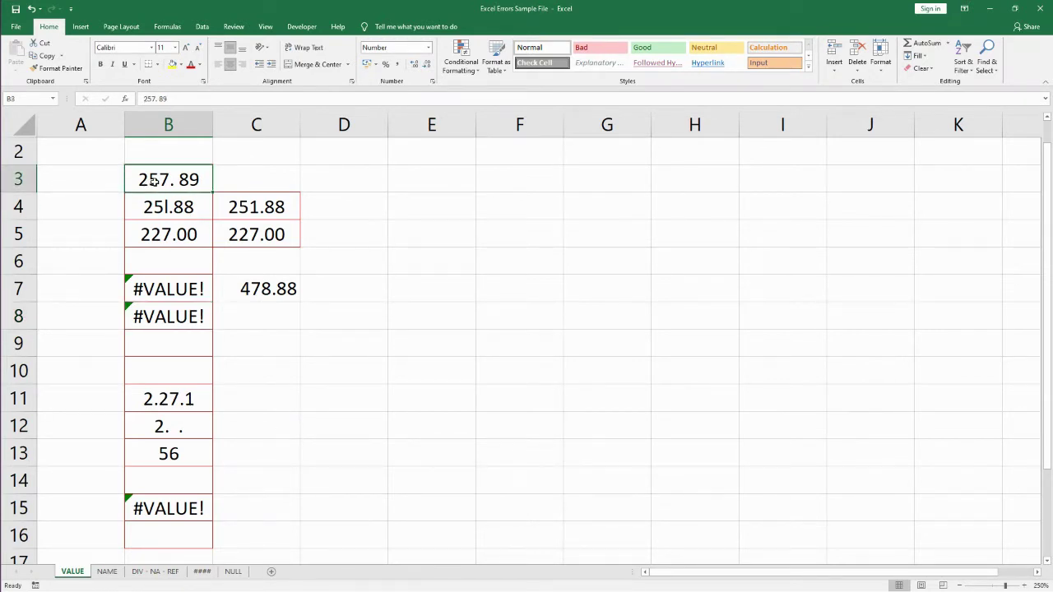
pyautogui.click(157, 323)
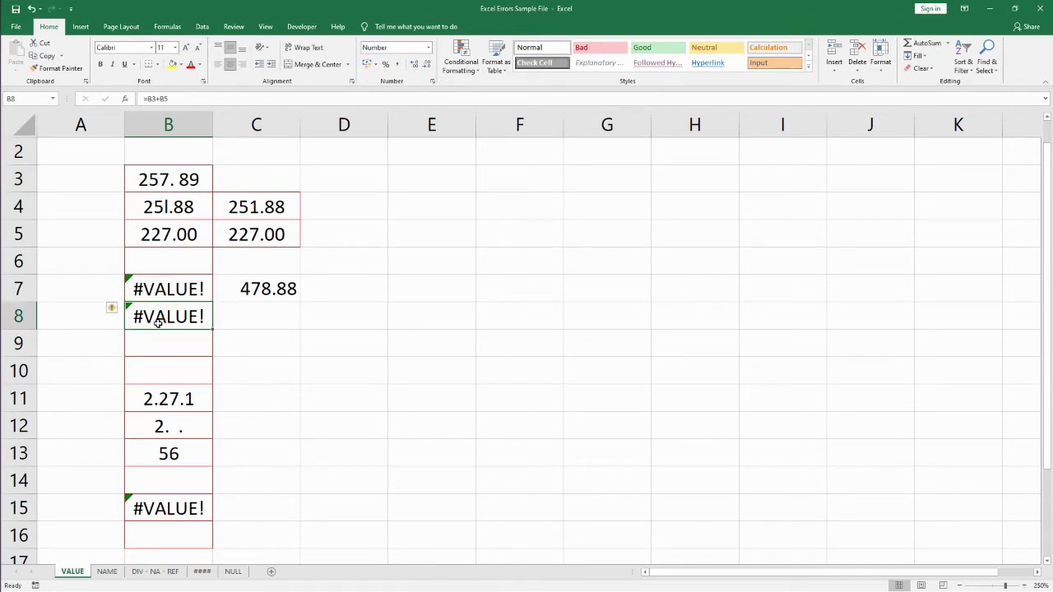
pyautogui.click(169, 181)
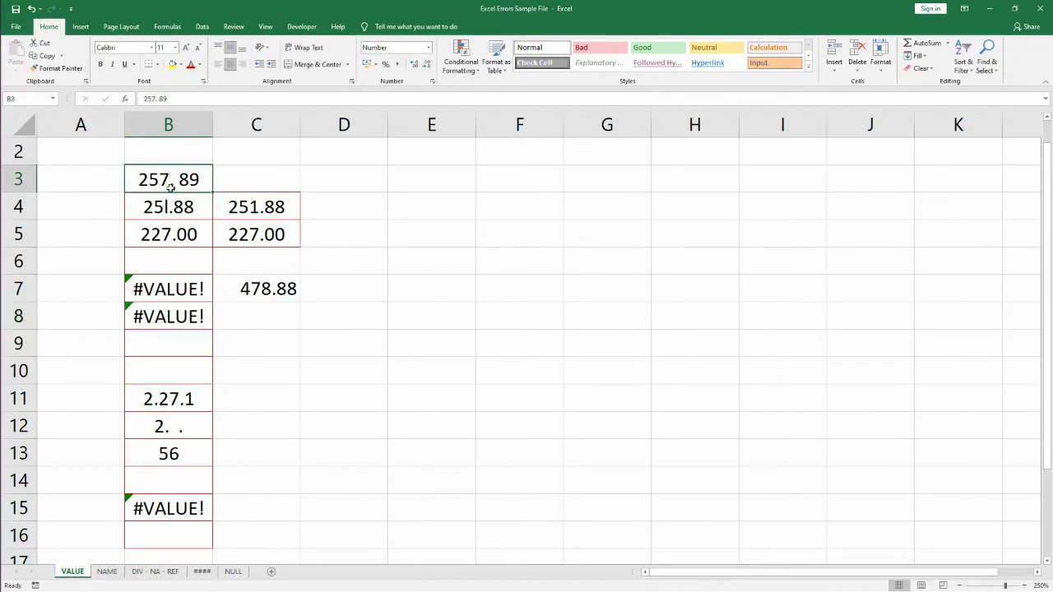
pyautogui.doubleClick(174, 179)
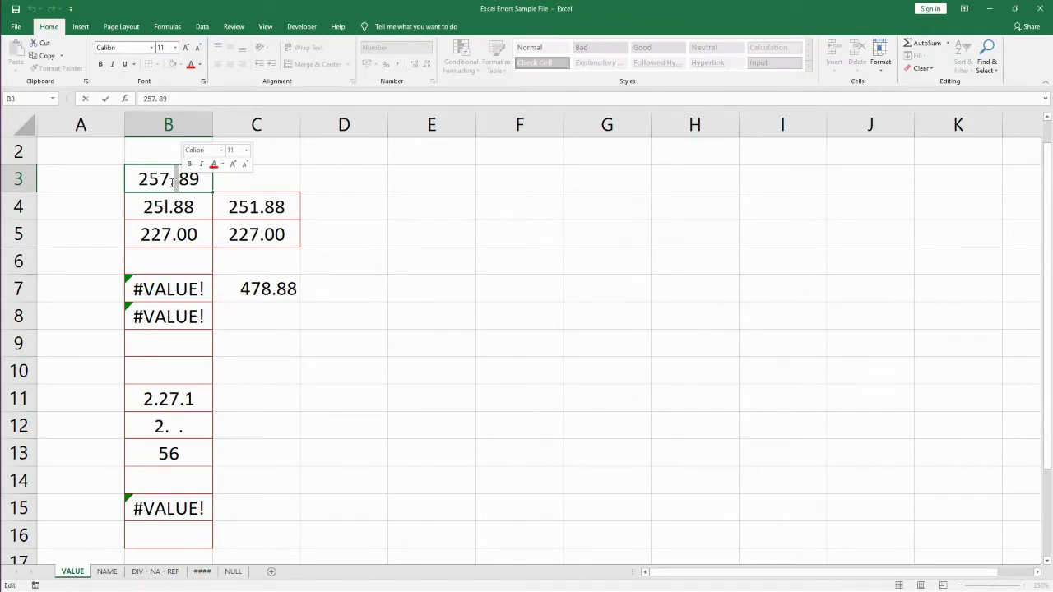
pyautogui.click(179, 179)
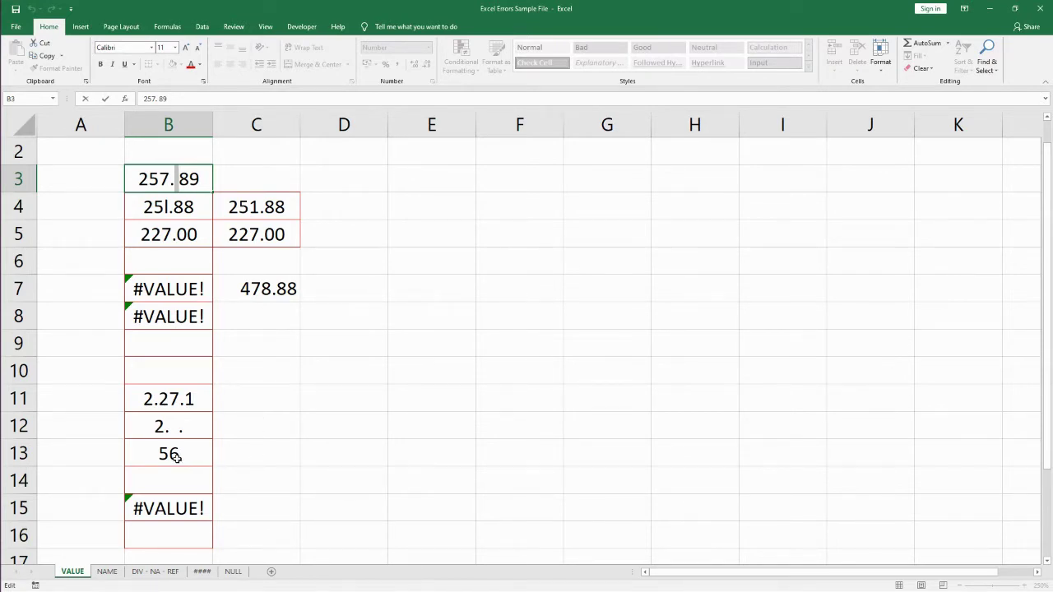
pyautogui.click(421, 409)
pyautogui.click(243, 181)
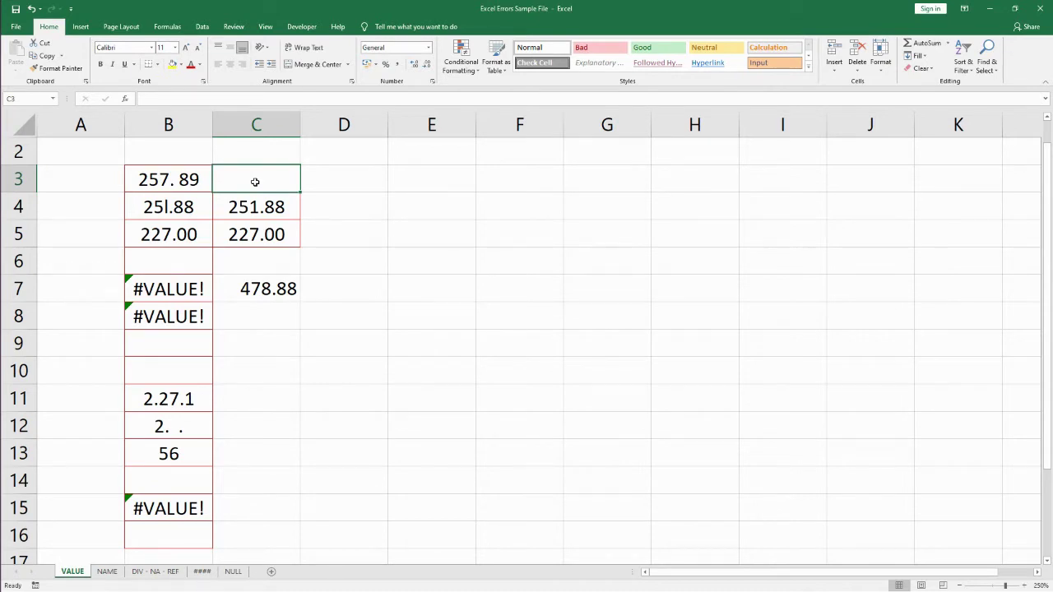
pyautogui.write('257.')
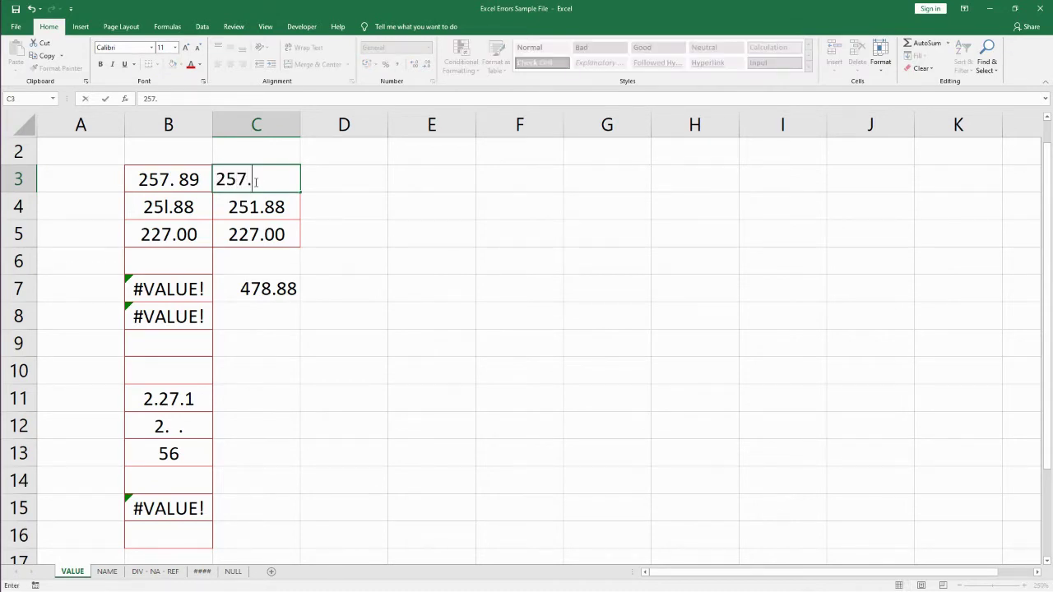
pyautogui.write('89')
pyautogui.click(276, 335)
# - Enter =C3+C4 in C8, which returns 509.77
pyautogui.click(177, 319)
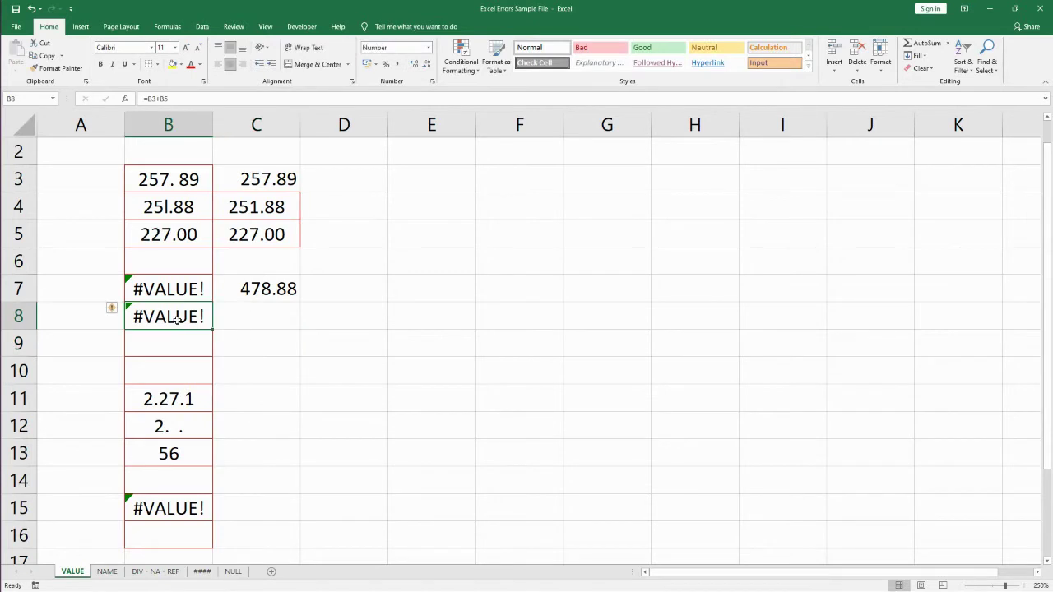
pyautogui.click(243, 315)
pyautogui.write('=')
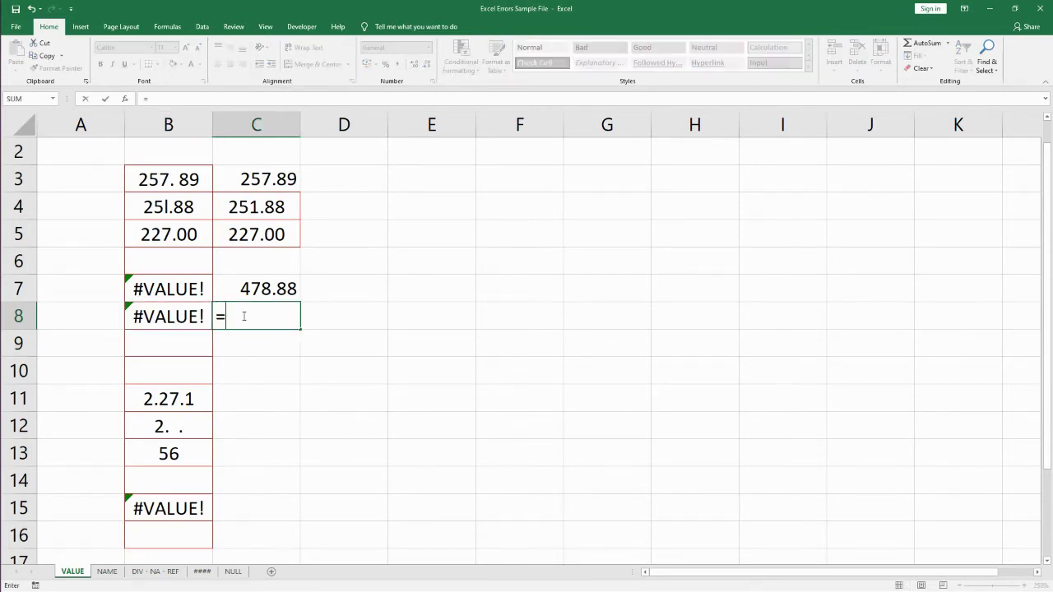
pyautogui.click(257, 182)
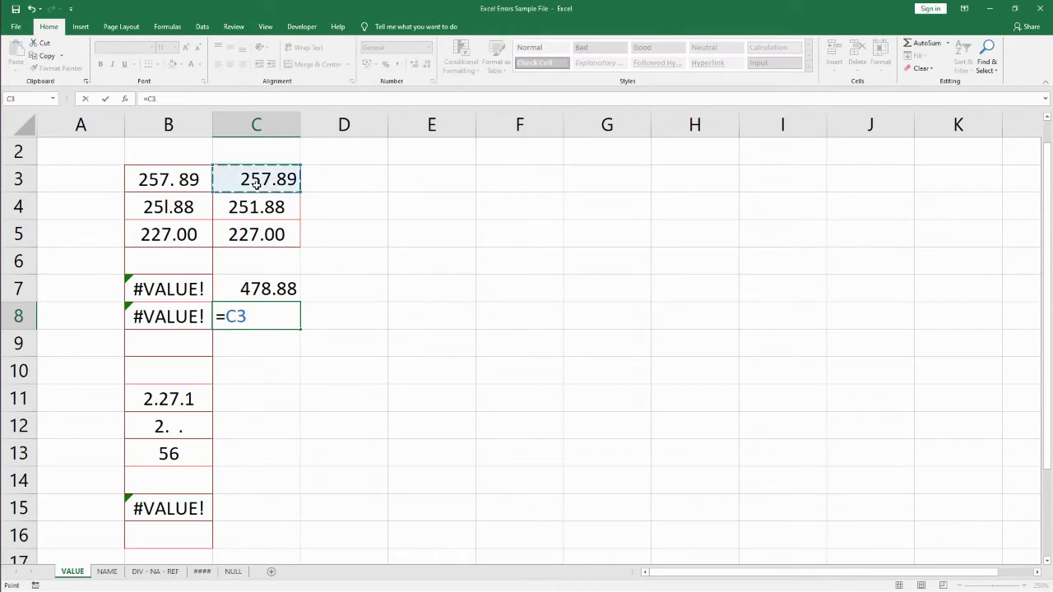
pyautogui.write('+')
pyautogui.click(251, 207)
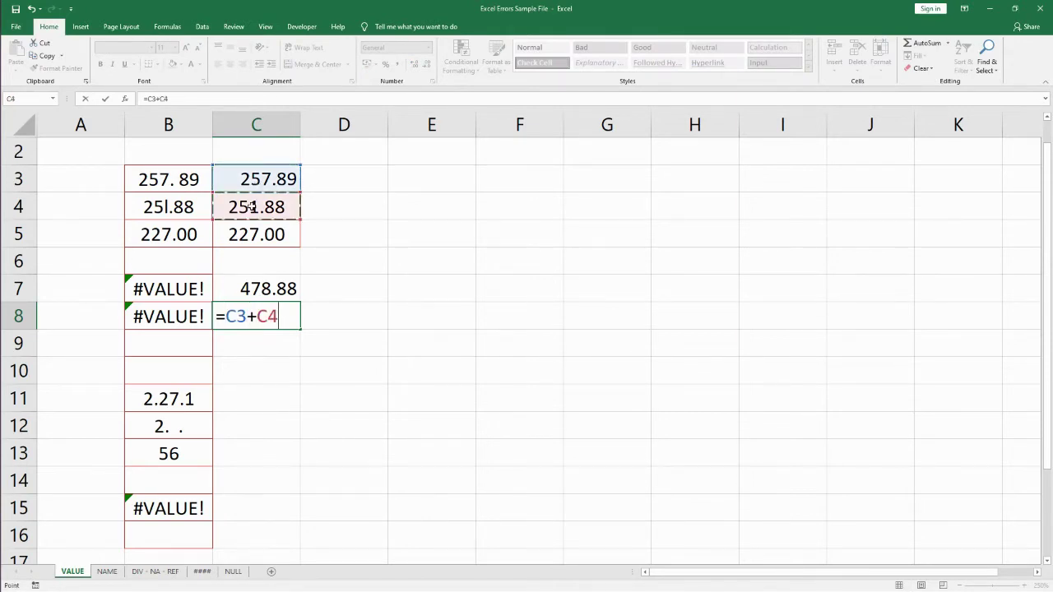
pyautogui.press('Return')
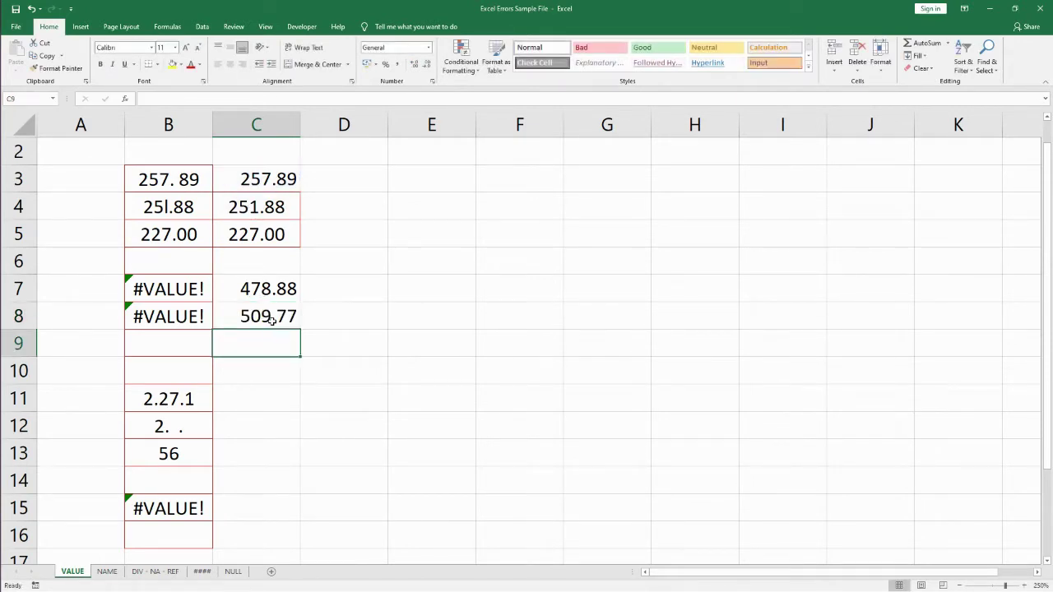
pyautogui.press('Up')
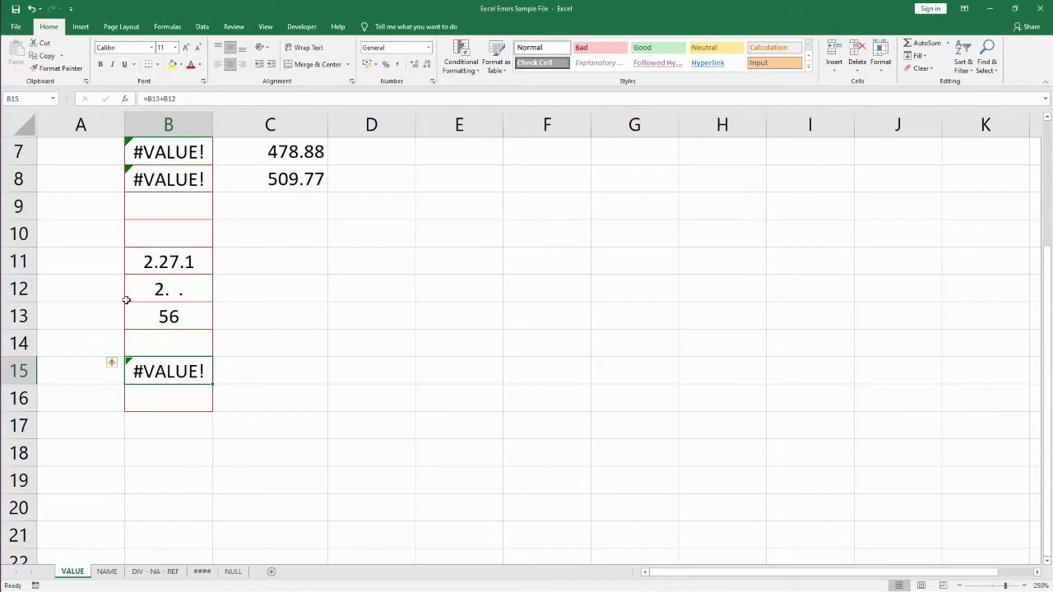
# - Check B12:B13 and enter clean numbers 2 in C12 and 56 in C13
pyautogui.moveTo(151, 288); pyautogui.dragTo(153, 316)
pyautogui.click(166, 292)
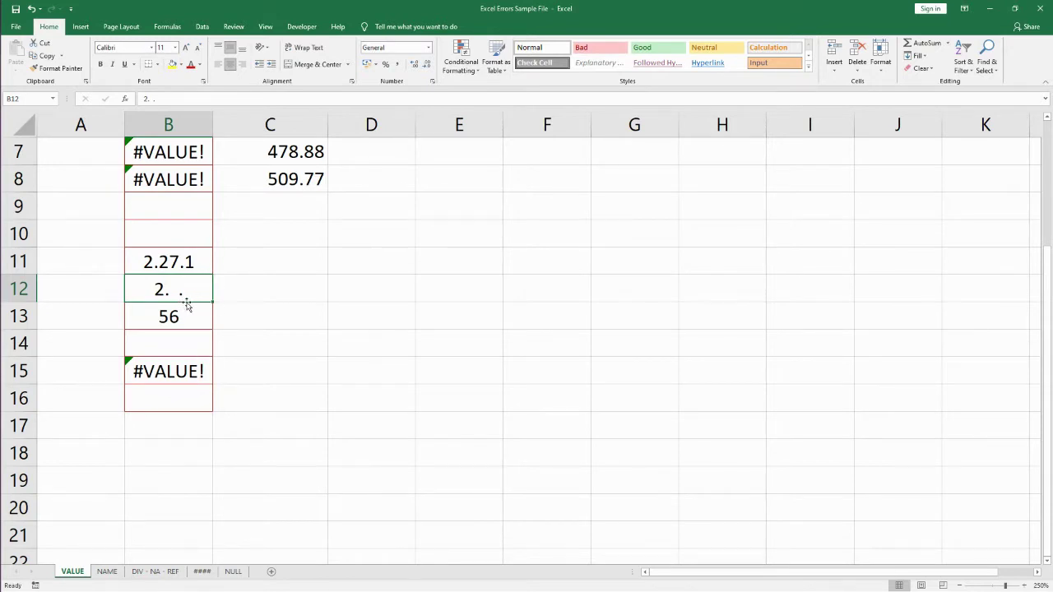
pyautogui.click(245, 294)
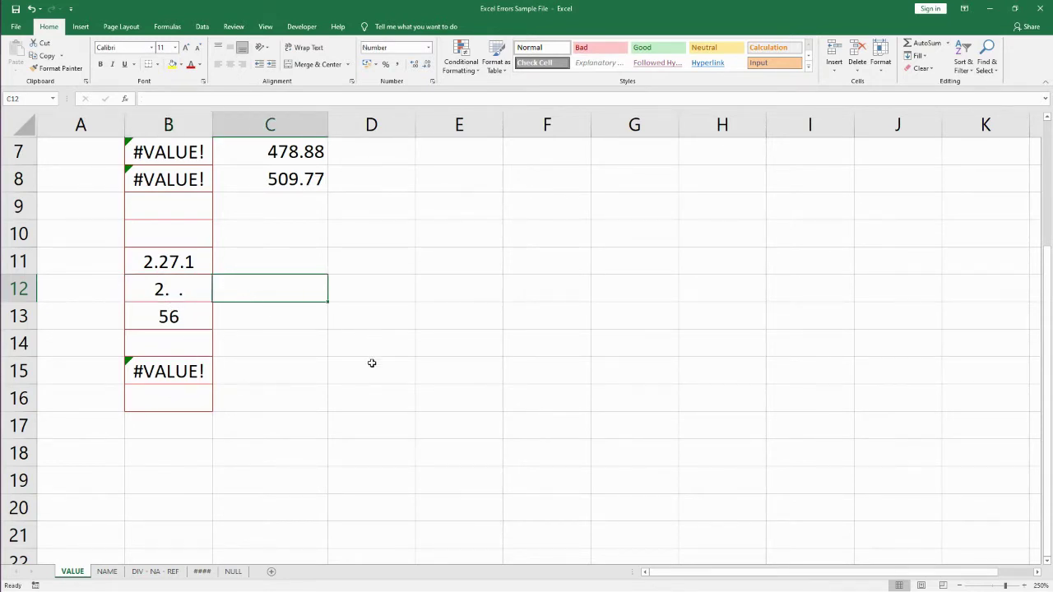
pyautogui.write('2')
pyautogui.press('Tab')
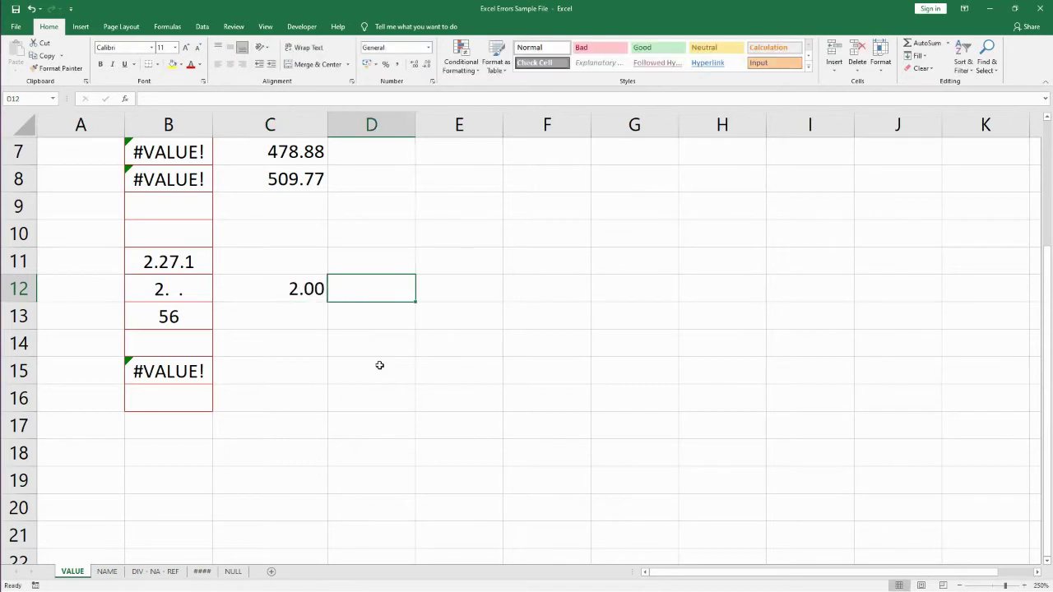
pyautogui.press('Return')
pyautogui.write('56')
pyautogui.press('Return')
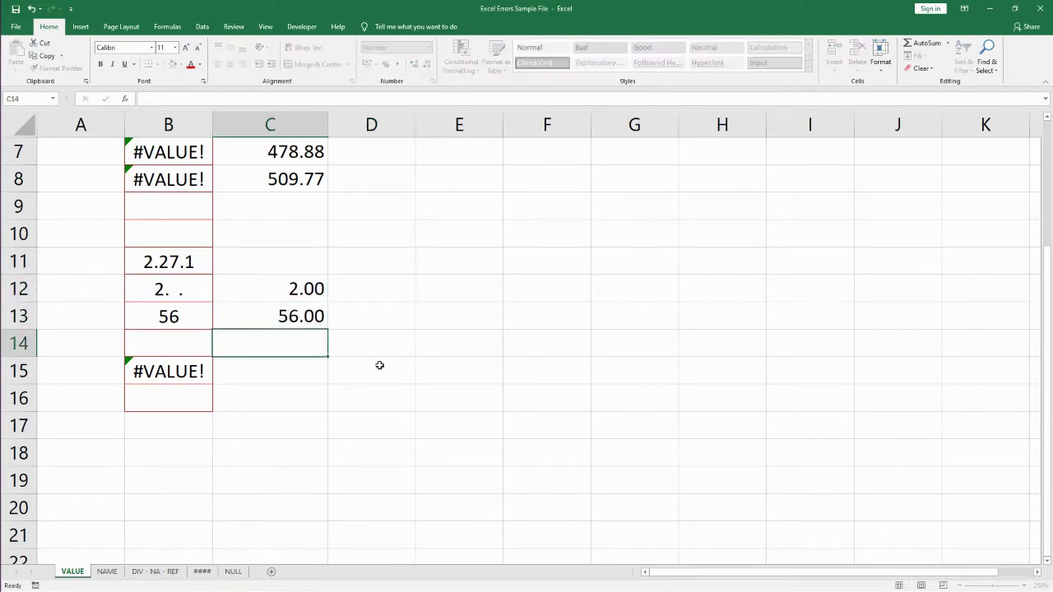
# - Enter =C12+C13 in C15 to get 58.00, then compare with B15's formula
pyautogui.click(297, 371)
pyautogui.write('=')
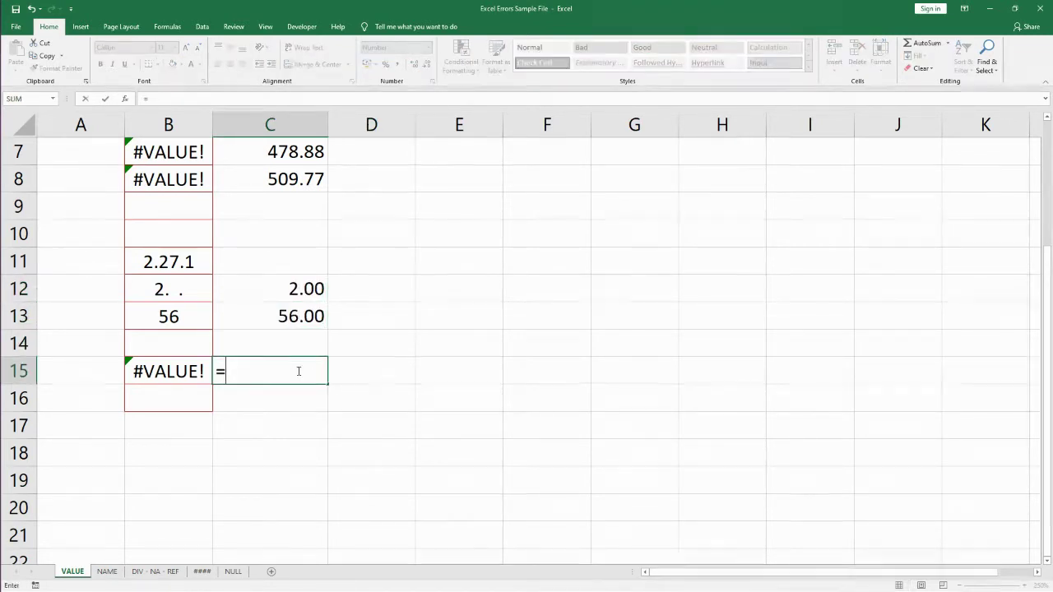
pyautogui.click(294, 288)
pyautogui.write('+')
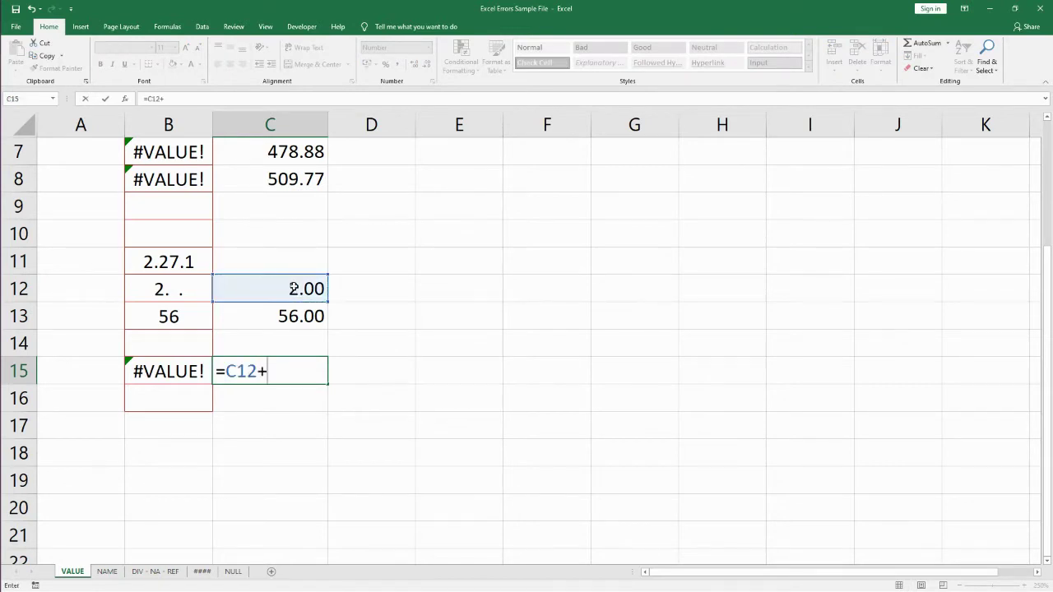
pyautogui.click(284, 314)
pyautogui.press('Return')
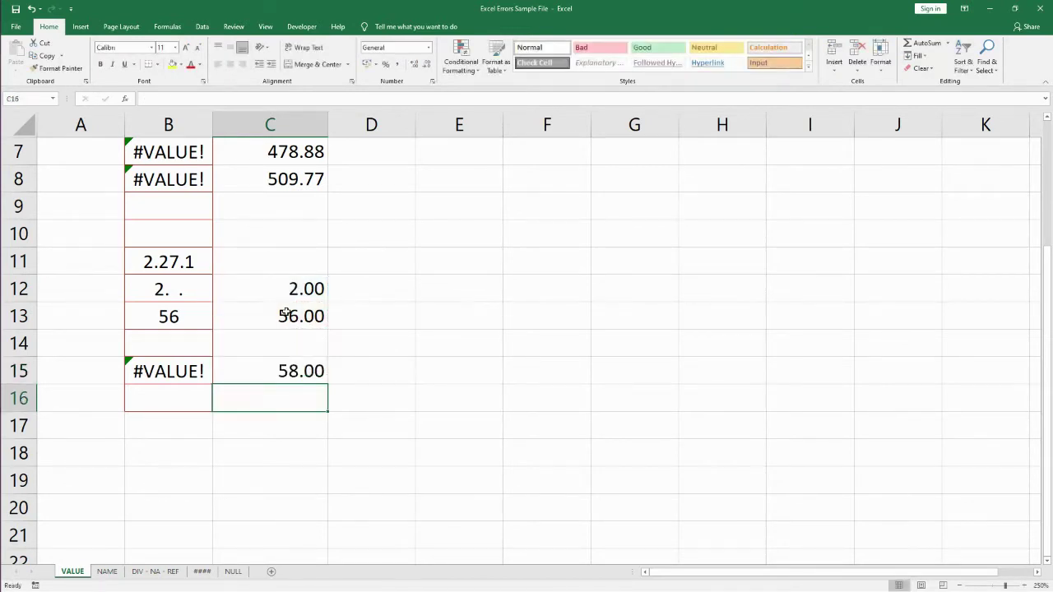
pyautogui.click(422, 399)
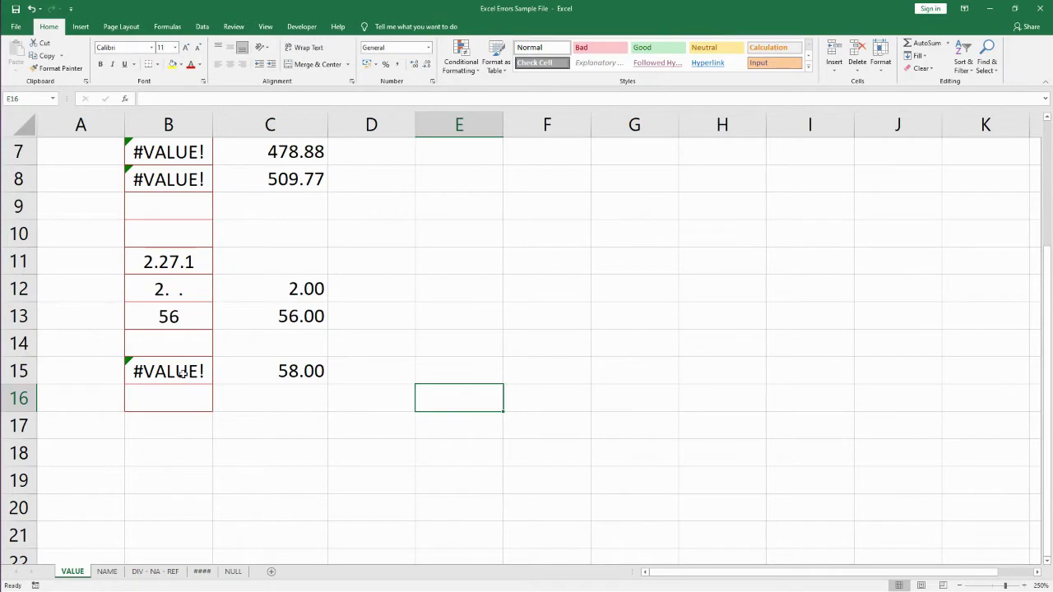
pyautogui.click(183, 373)
pyautogui.scroll(2, 429, 445)
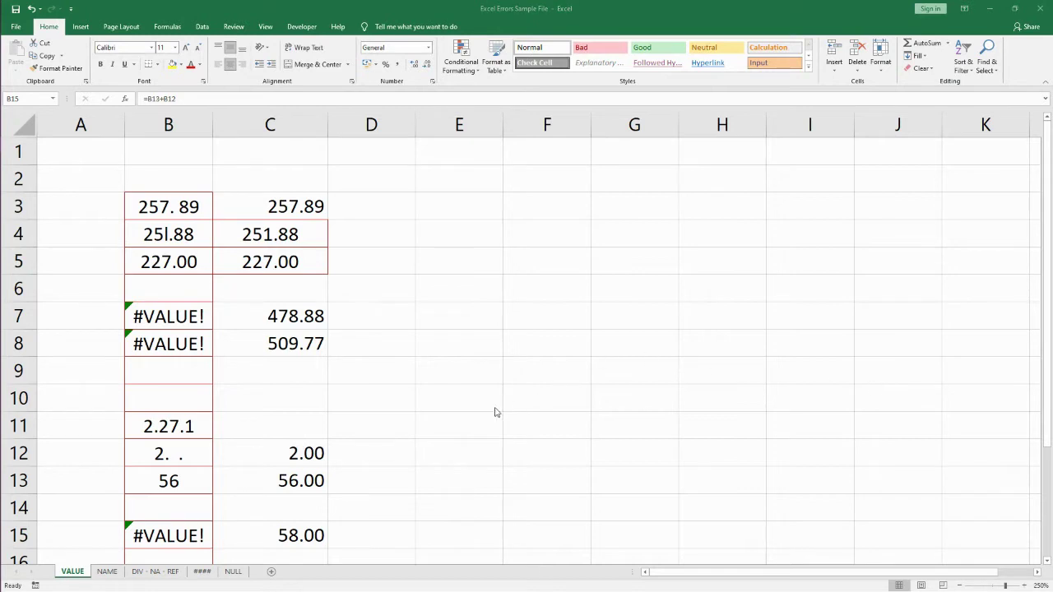
# - Copy B3:B8 into column D starting at D3, then clear the pasted values
pyautogui.scroll(-4, 477, 415)
pyautogui.scroll(4, 412, 379)
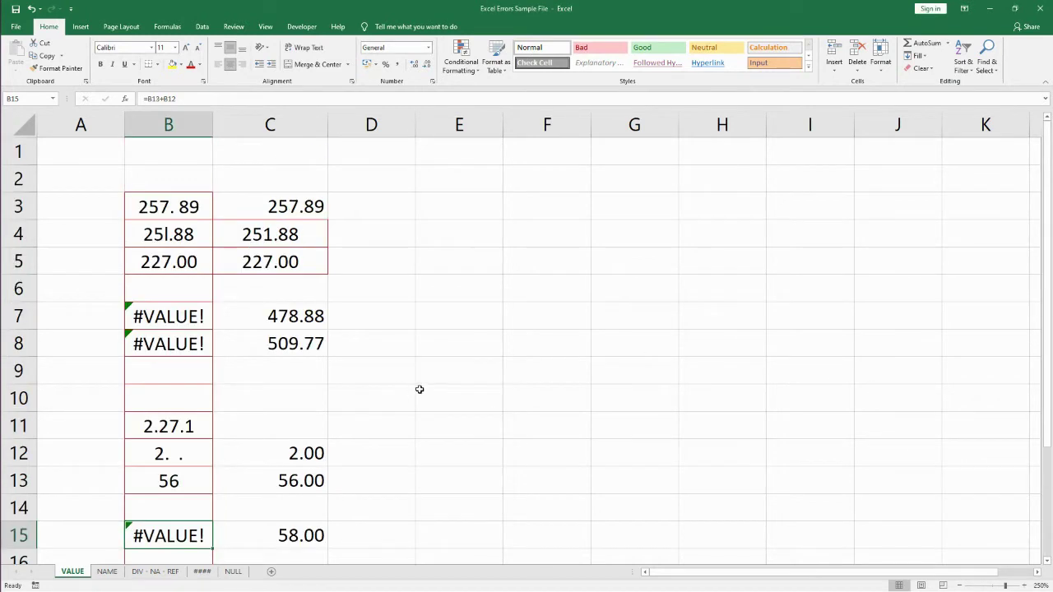
pyautogui.click(417, 391)
pyautogui.click(304, 210)
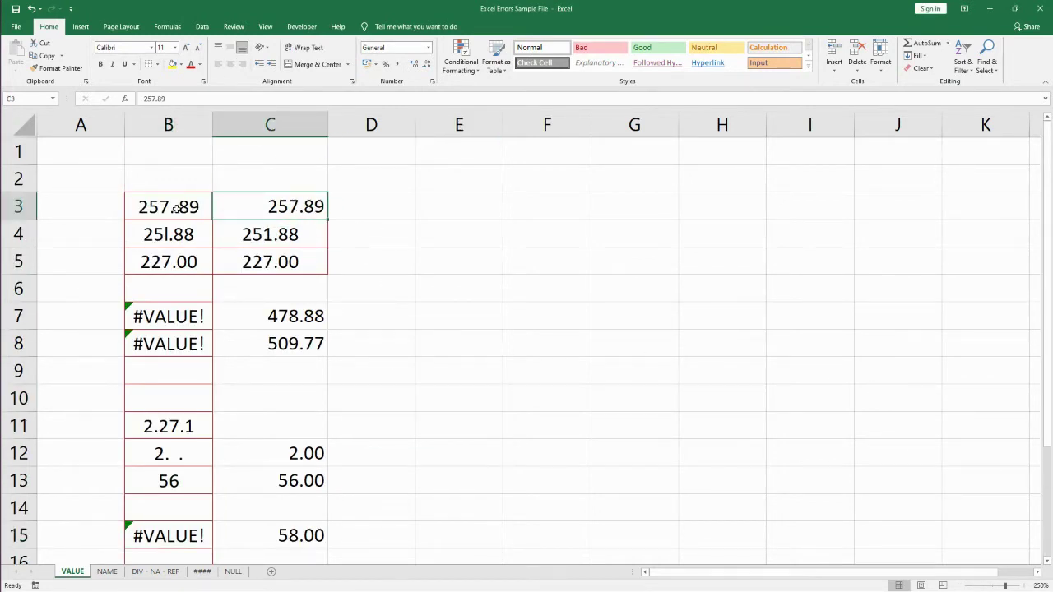
pyautogui.moveTo(175, 208); pyautogui.dragTo(168, 348)
pyautogui.hotkey('ctrl', 'c')
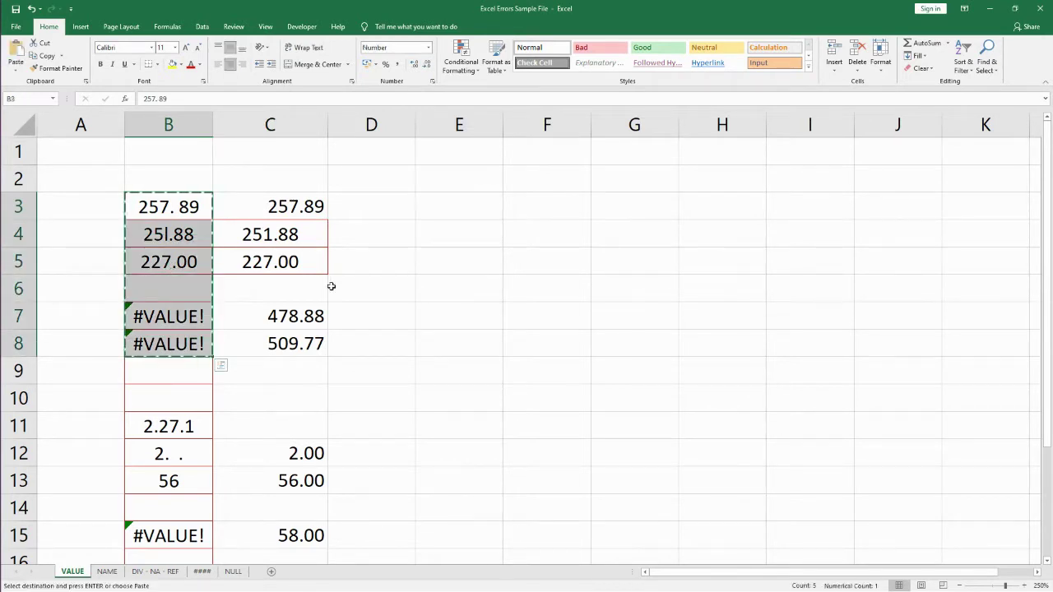
pyautogui.click(384, 216)
pyautogui.hotkey('ctrl', 'v')
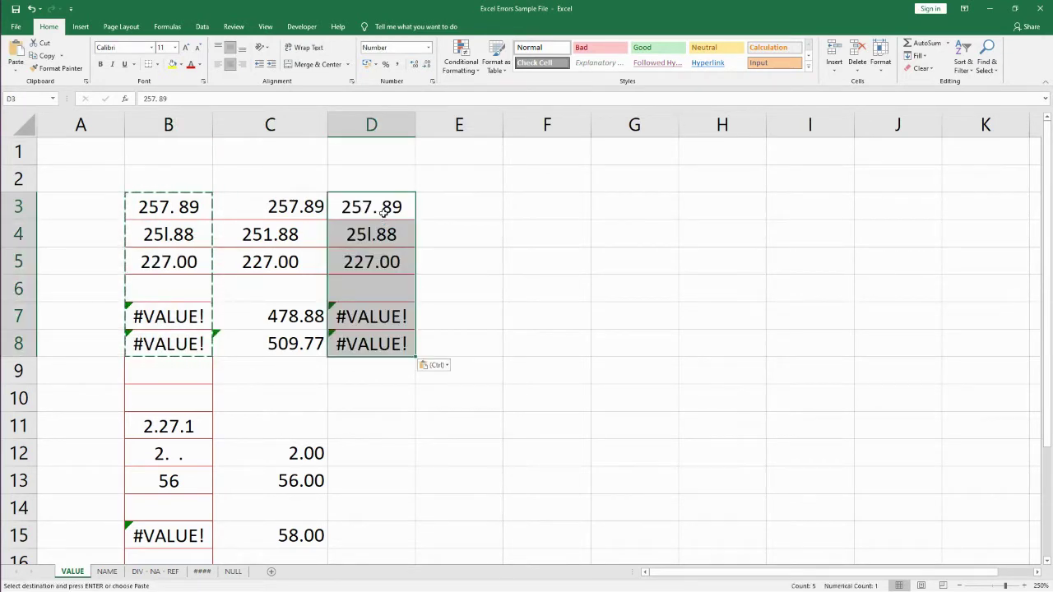
pyautogui.press('Delete')
# - Type $257.25 in D3 and $259 in D4
pyautogui.click(366, 210)
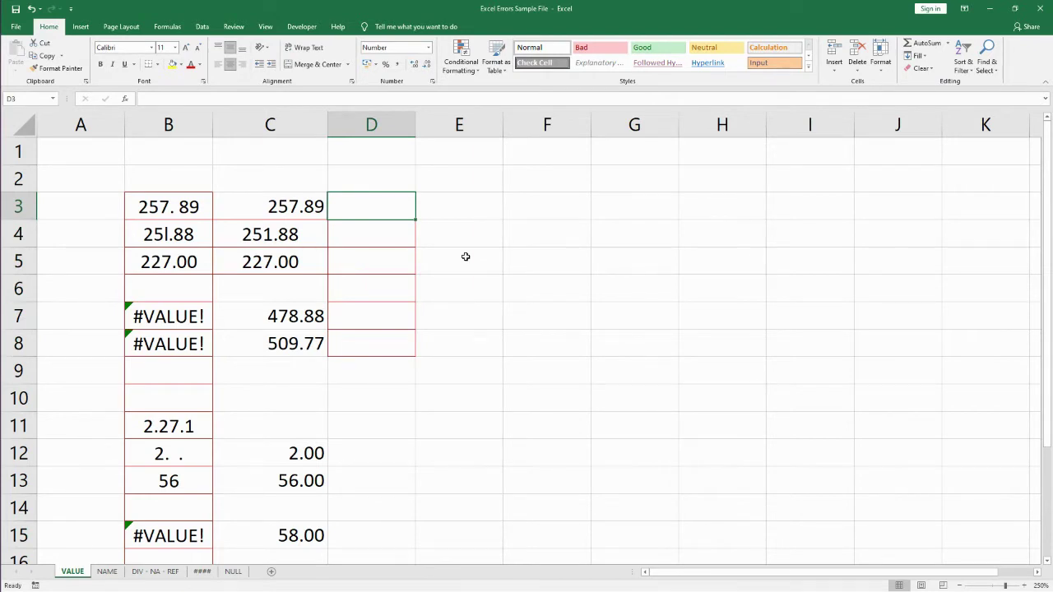
pyautogui.write('$')
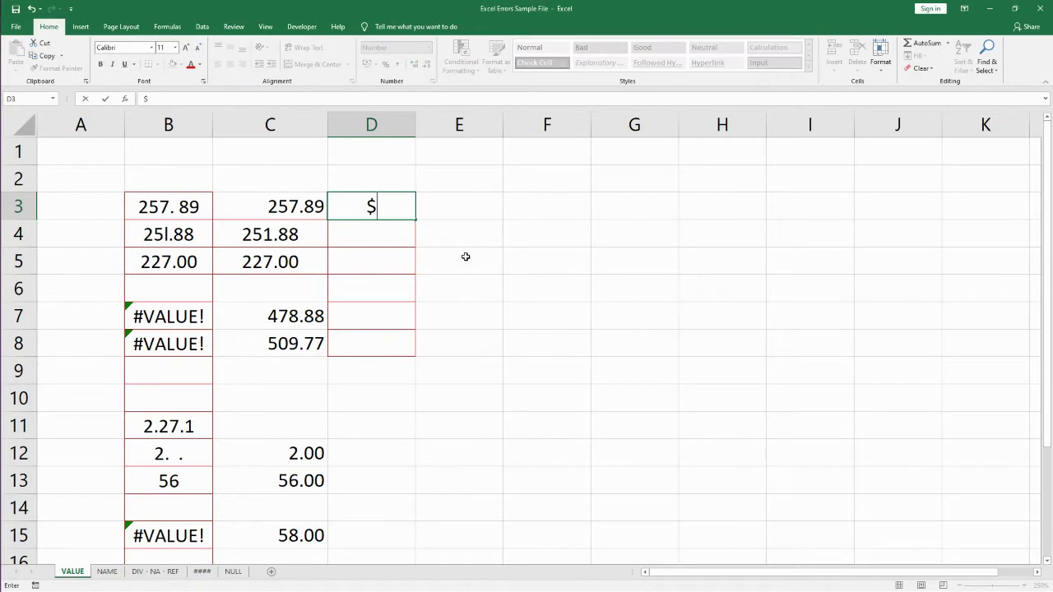
pyautogui.write('257.25')
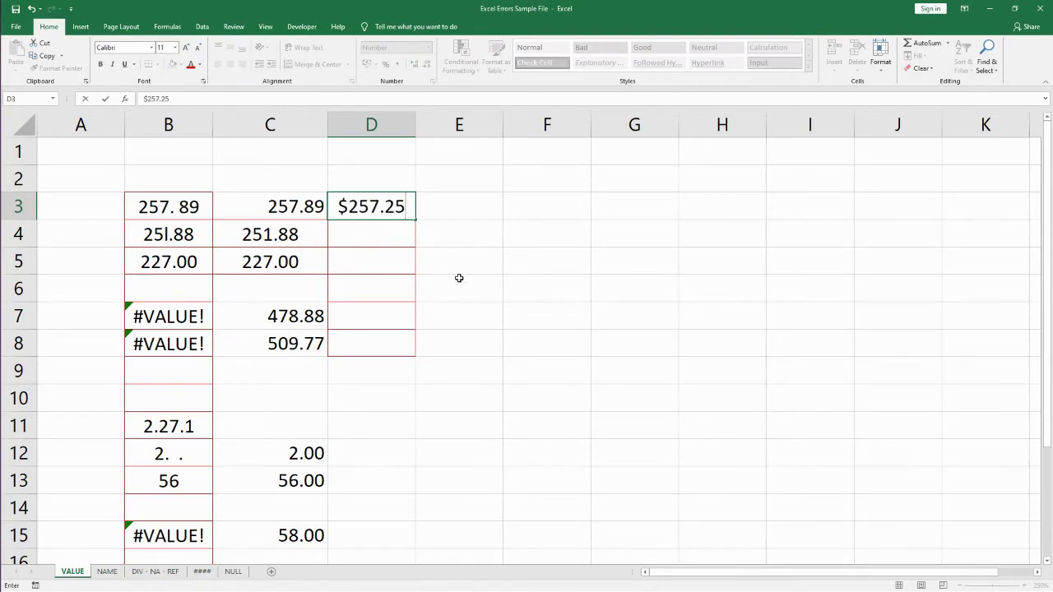
pyautogui.click(459, 312)
pyautogui.click(375, 236)
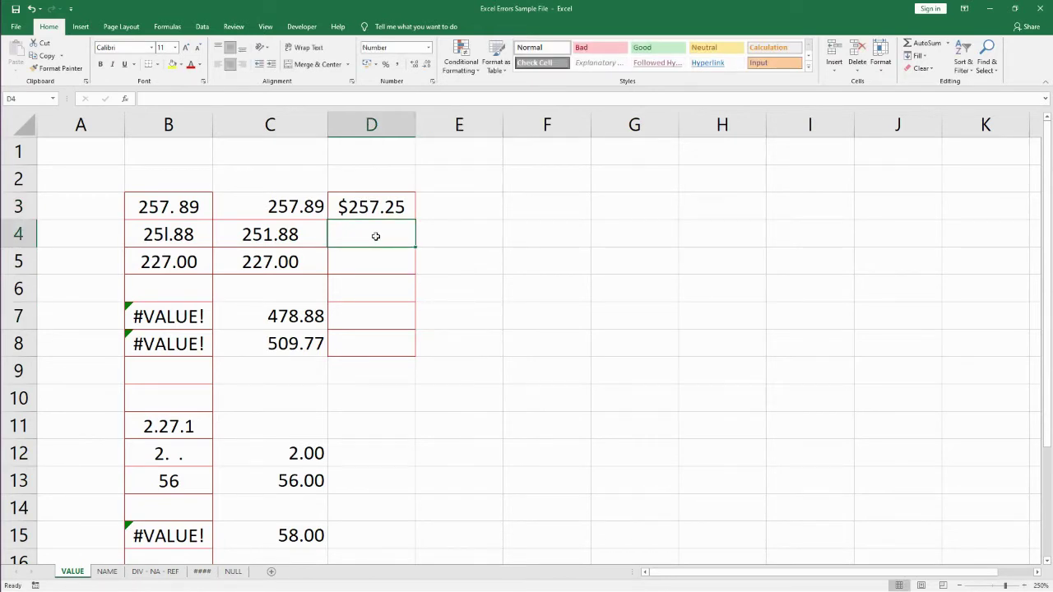
pyautogui.write('$25')
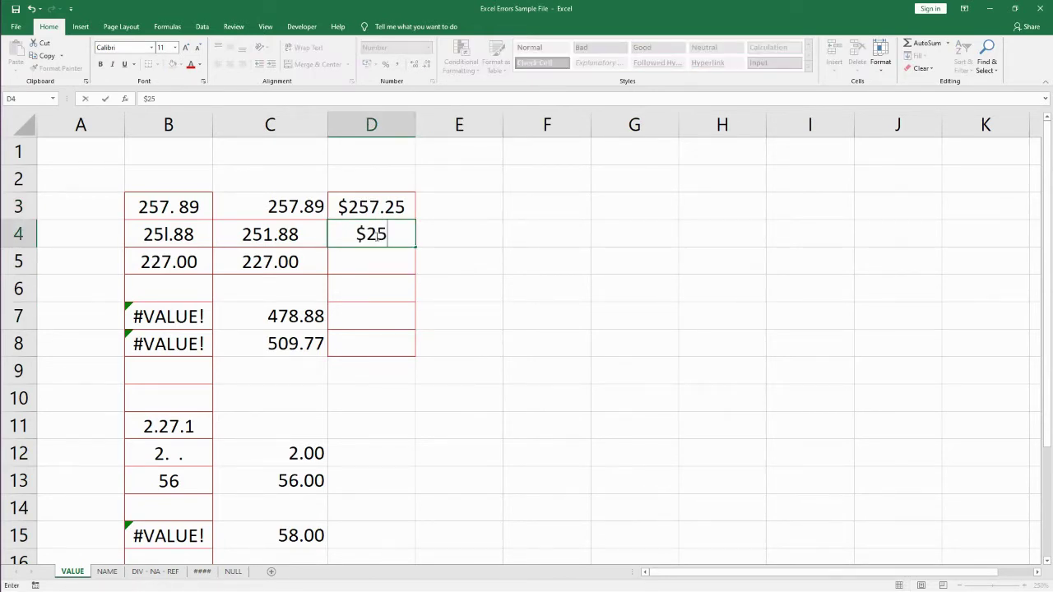
pyautogui.write('9')
pyautogui.click(355, 287)
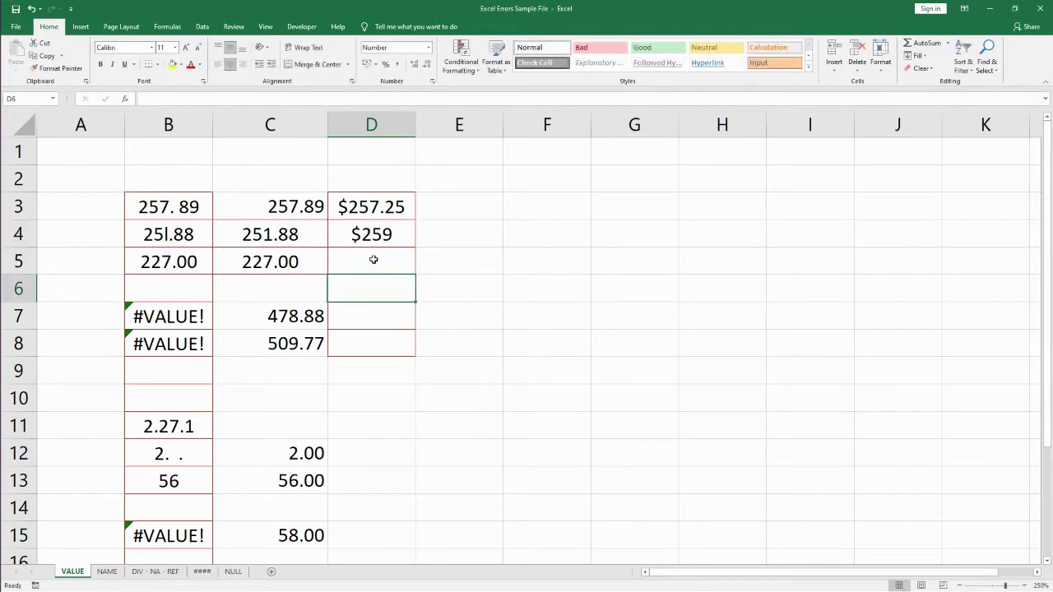
# - Enter =D4+D3 in D5, which returns #VALUE!, and inspect D3
pyautogui.click(373, 259)
pyautogui.write('=')
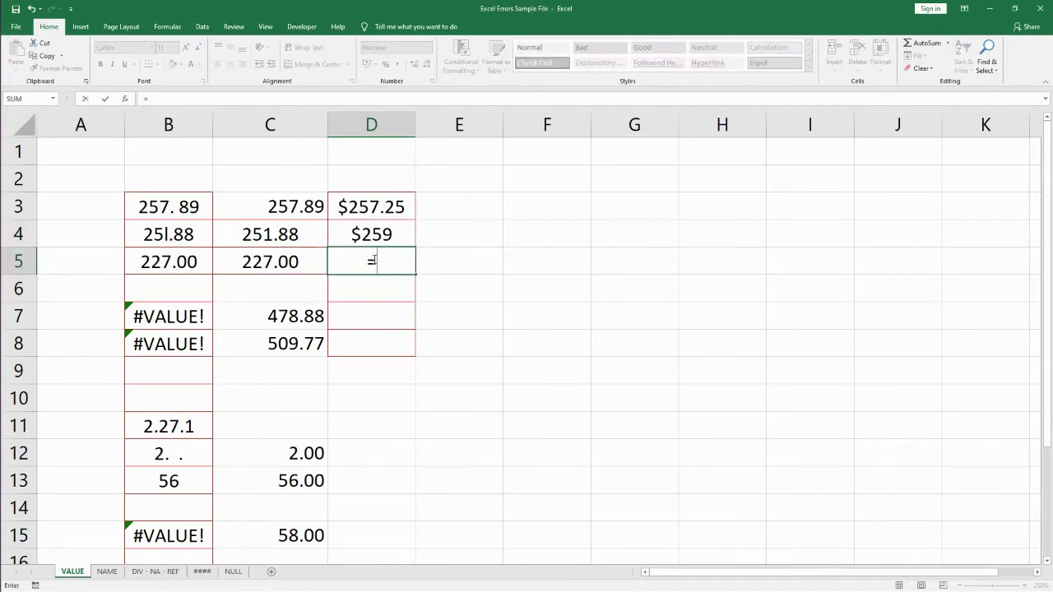
pyautogui.click(386, 236)
pyautogui.write('+')
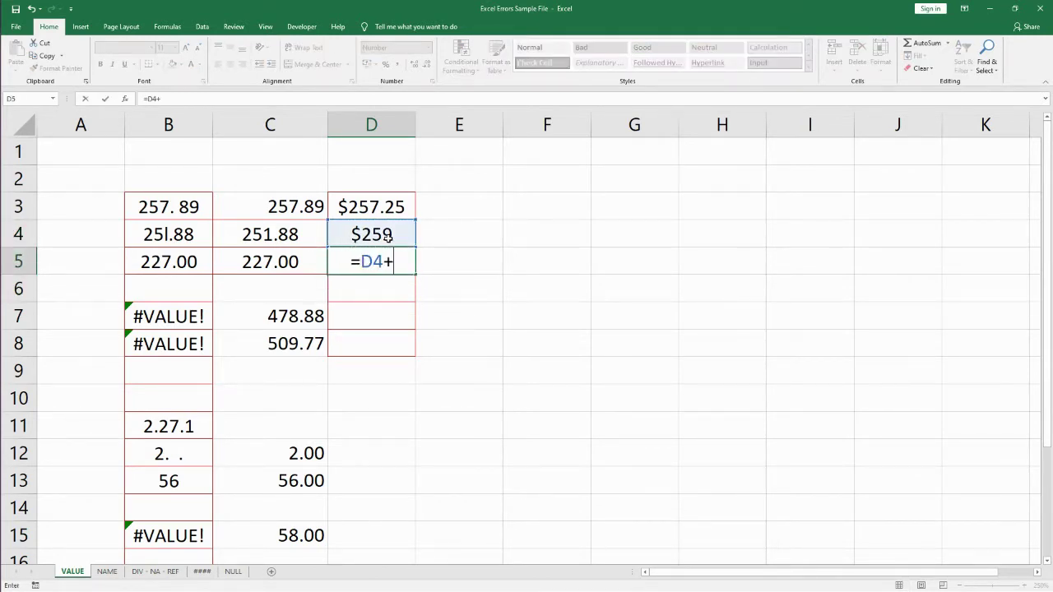
pyautogui.click(374, 208)
pyautogui.press('Return')
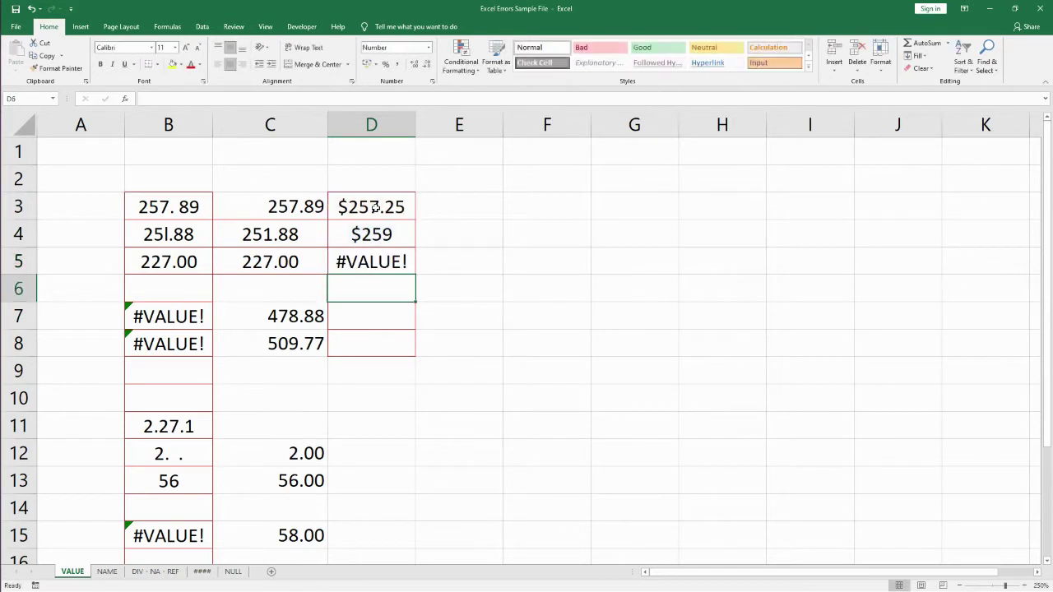
pyautogui.click(401, 261)
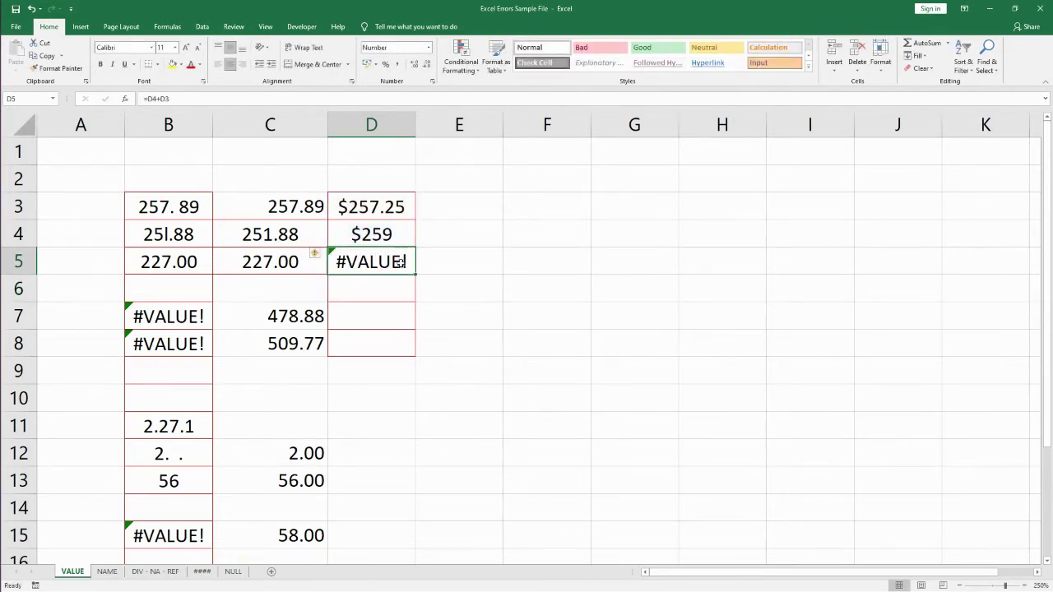
pyautogui.click(358, 213)
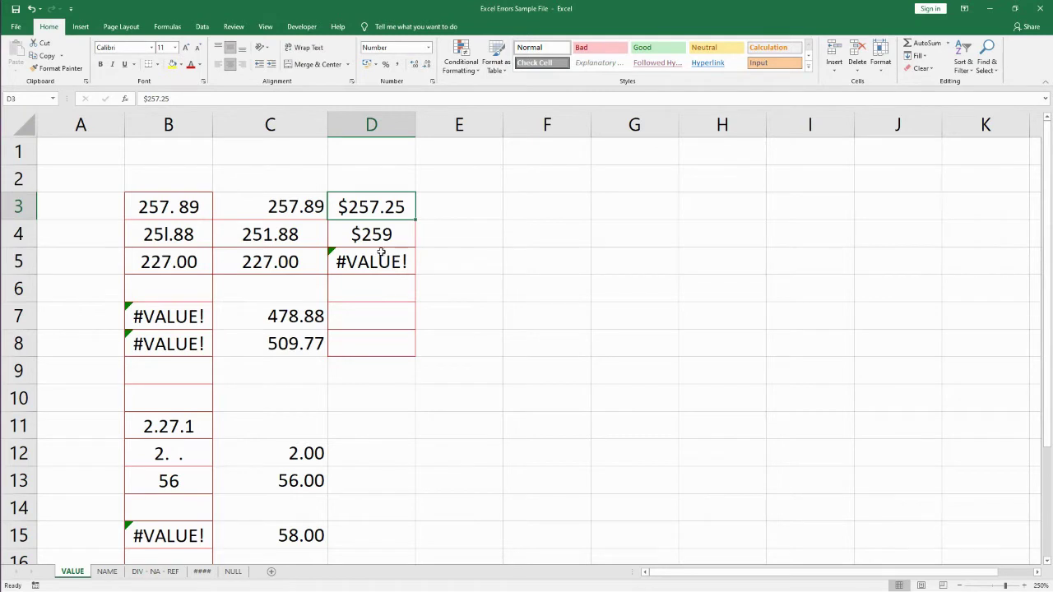
# - Delete the $ sign from D3 and D4 so D5 totals 516.25
pyautogui.doubleClick(349, 205)
pyautogui.moveTo(349, 205); pyautogui.dragTo(339, 207)
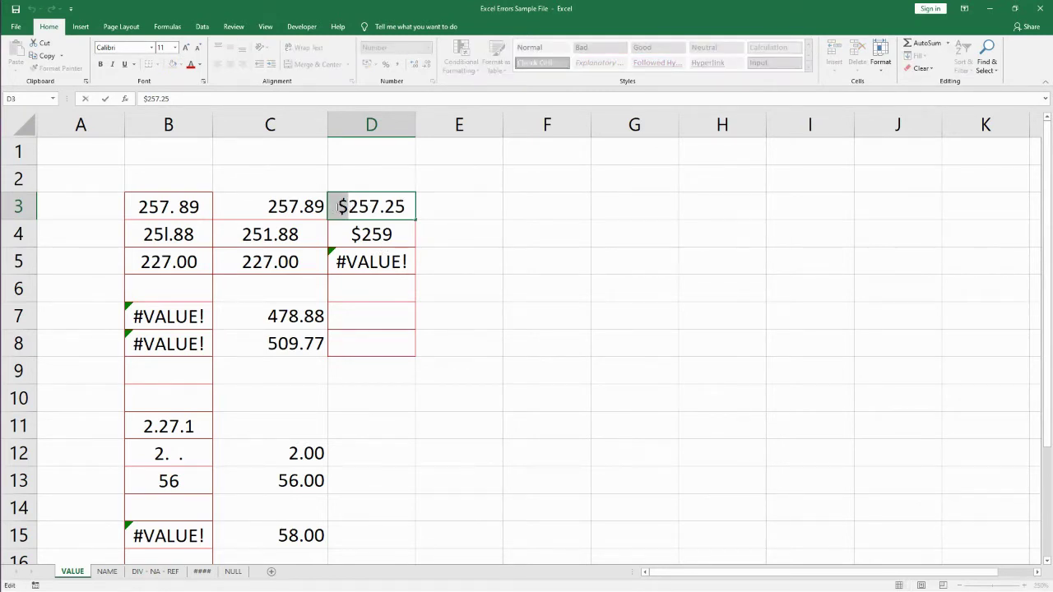
pyautogui.press('Delete')
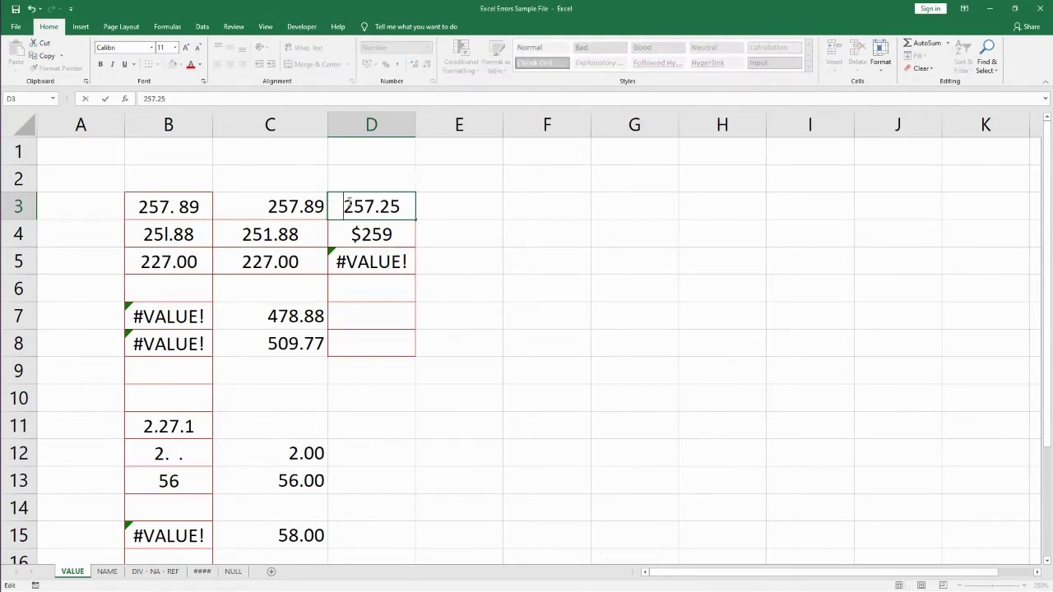
pyautogui.click(358, 234)
pyautogui.doubleClick(359, 234)
pyautogui.moveTo(358, 234); pyautogui.dragTo(350, 234)
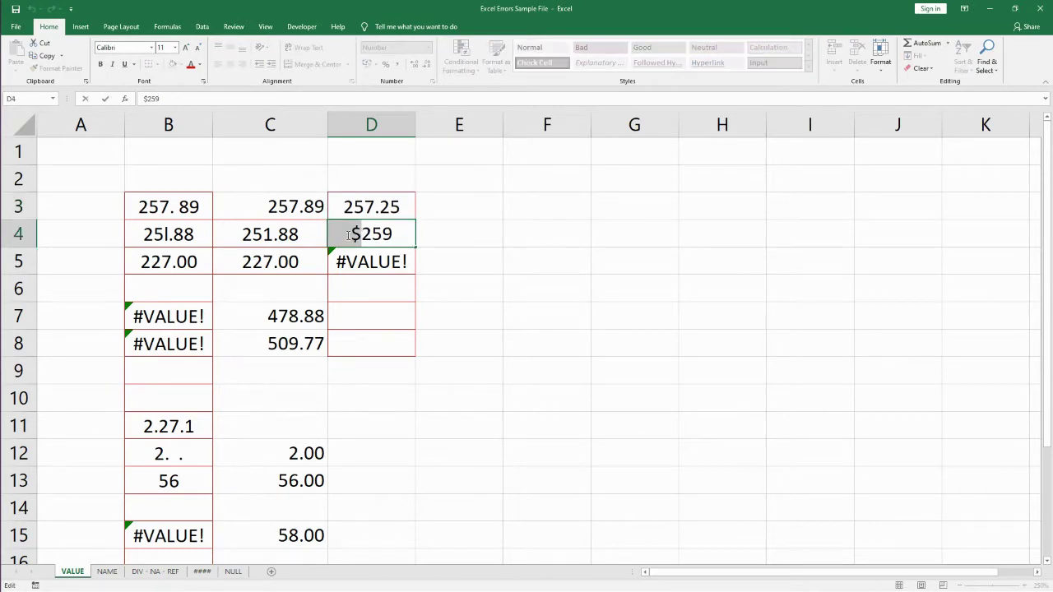
pyautogui.press('Delete')
pyautogui.click(434, 354)
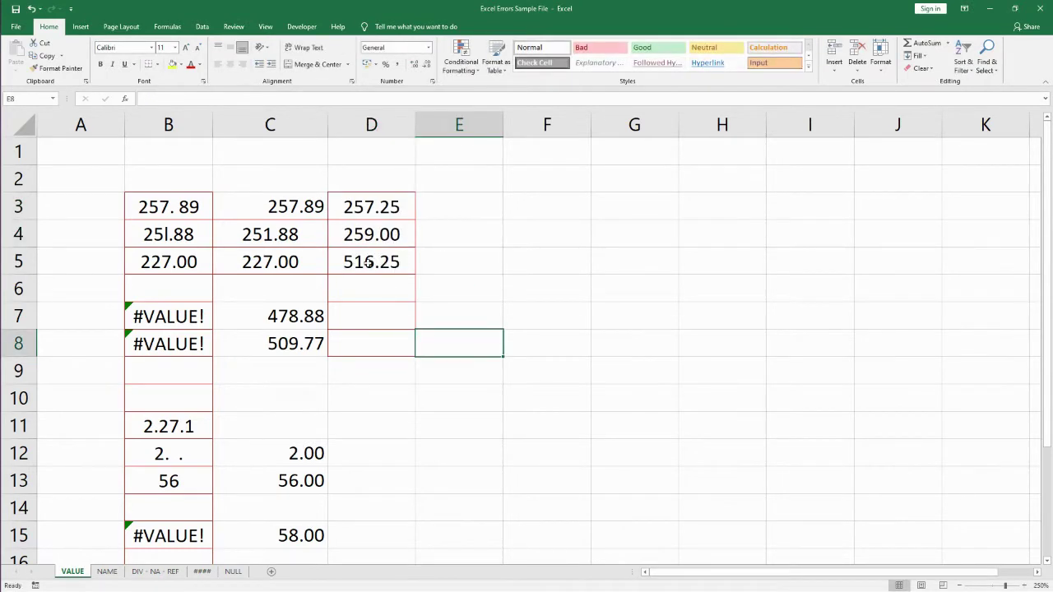
pyautogui.press('Left')
pyautogui.press('Up')
pyautogui.press('Up')
pyautogui.press('Up')
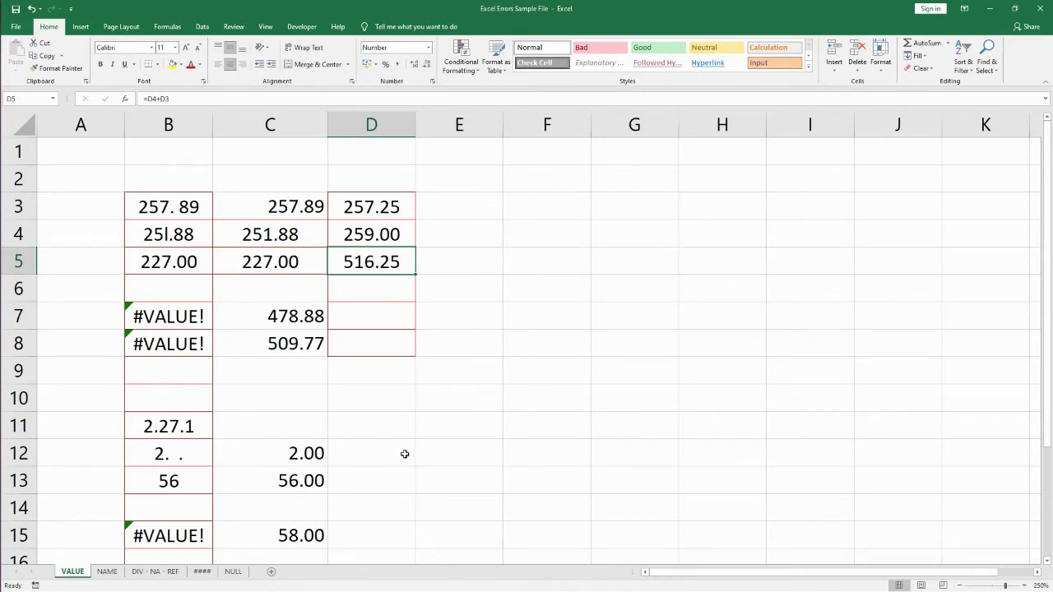
# - Apply Currency format with the US dollar symbol to D3:D5 via Format Cells (Ctrl+1)
pyautogui.click(372, 205)
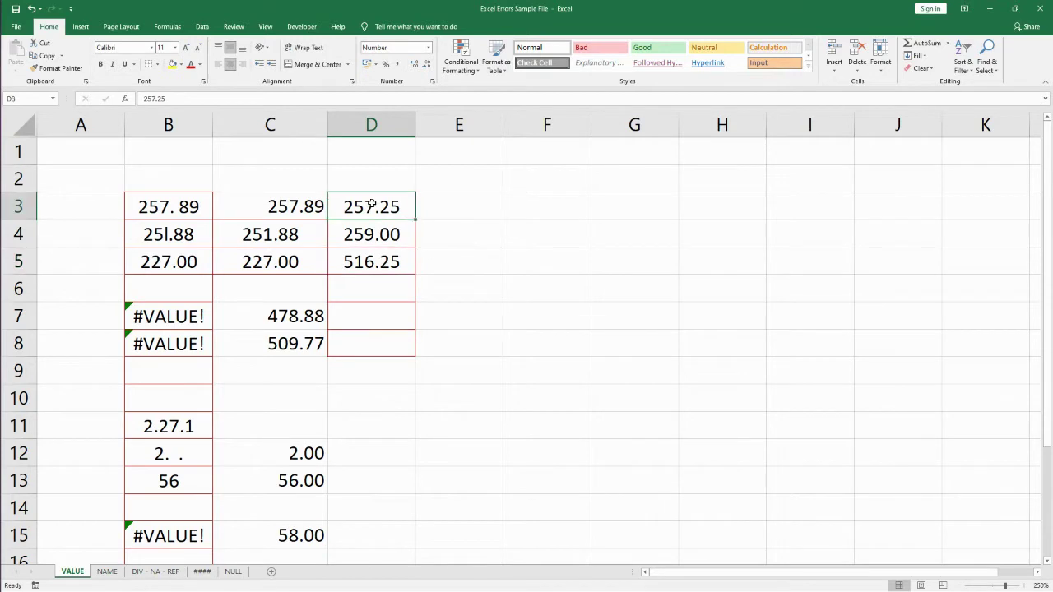
pyautogui.moveTo(371, 204); pyautogui.dragTo(368, 259)
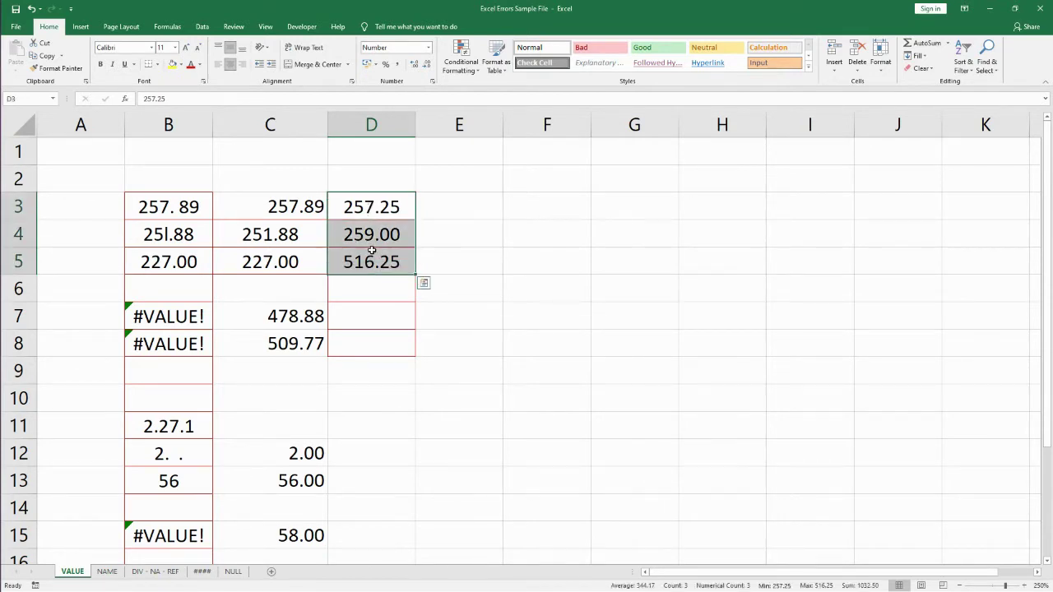
pyautogui.rightClick(371, 252)
pyautogui.press('Escape')
pyautogui.hotkey('ctrl', '1')
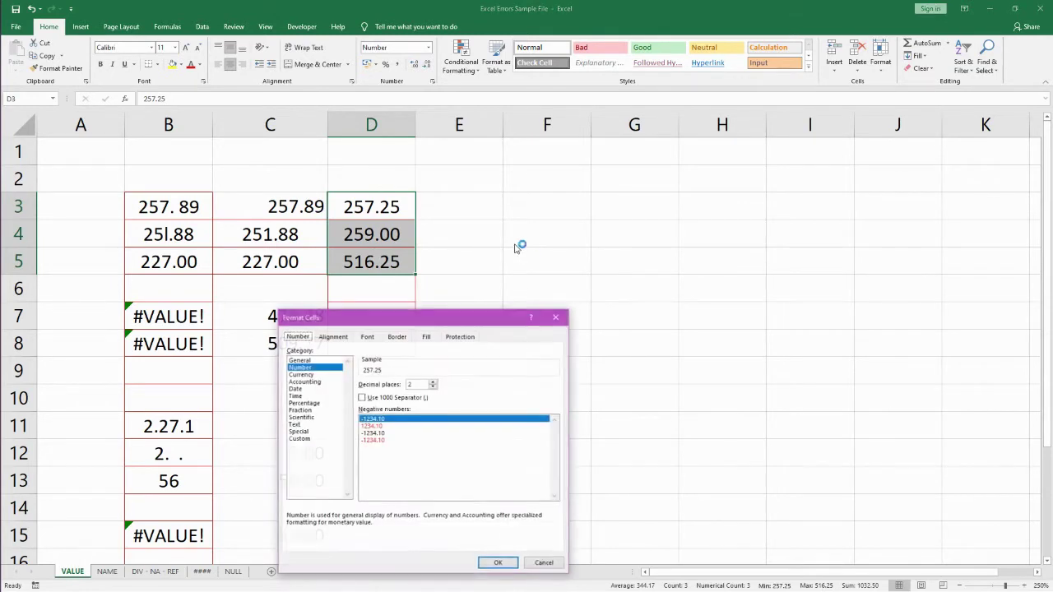
pyautogui.click(301, 374)
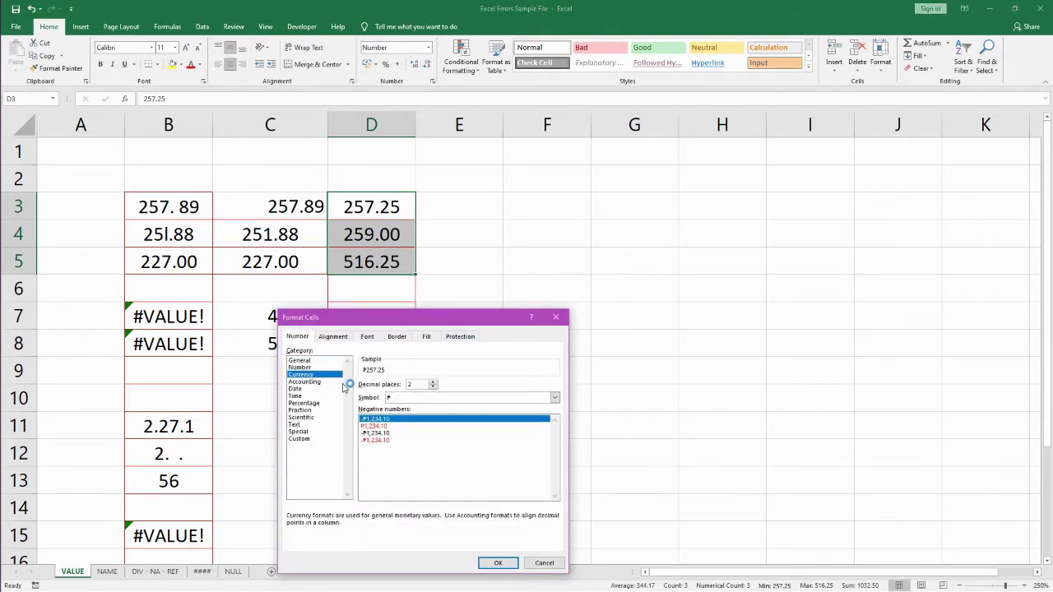
pyautogui.click(436, 398)
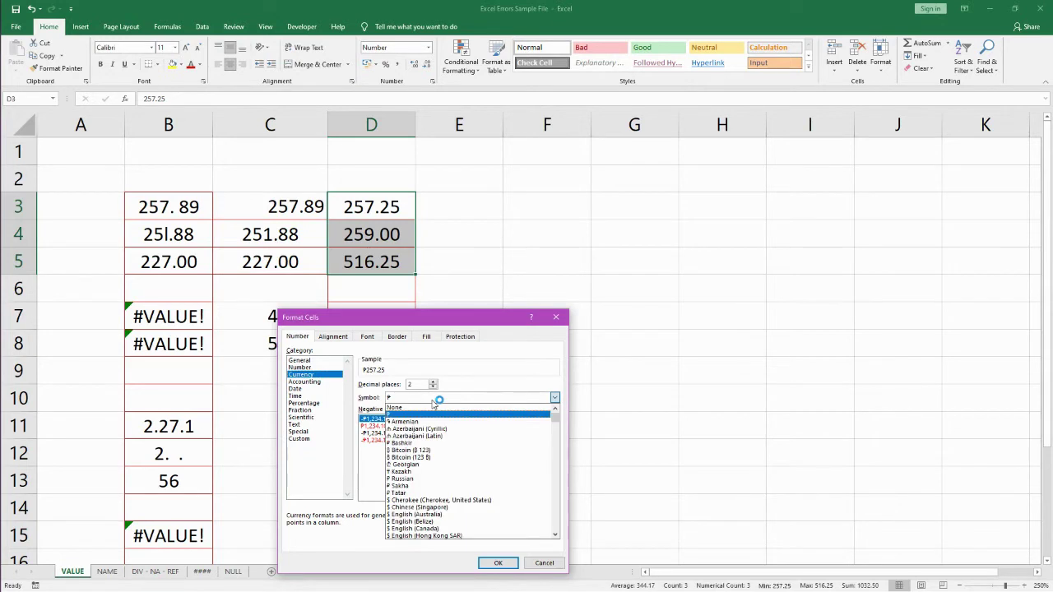
pyautogui.click(428, 500)
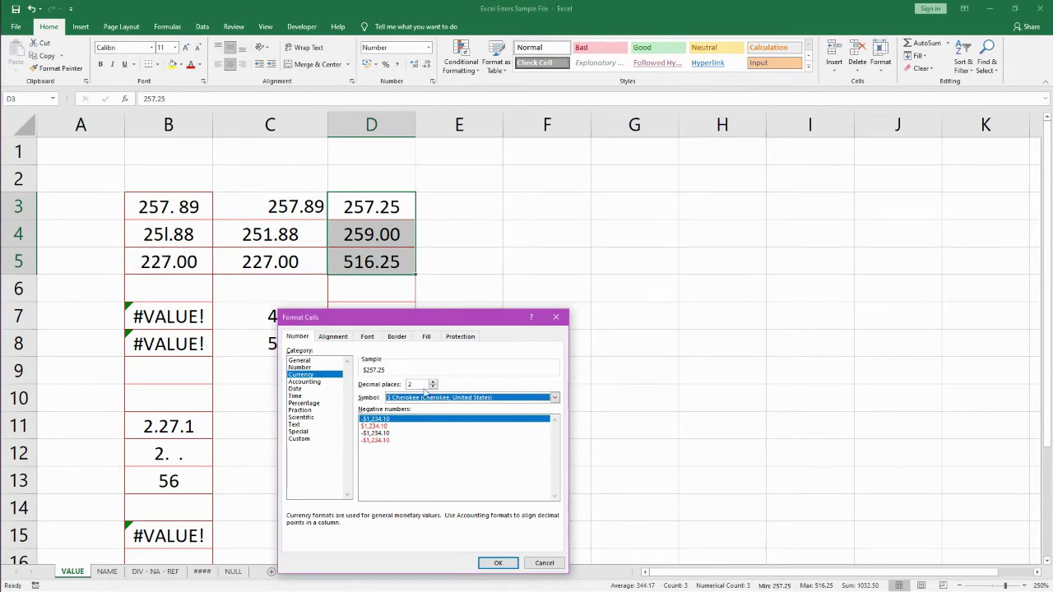
pyautogui.click(497, 563)
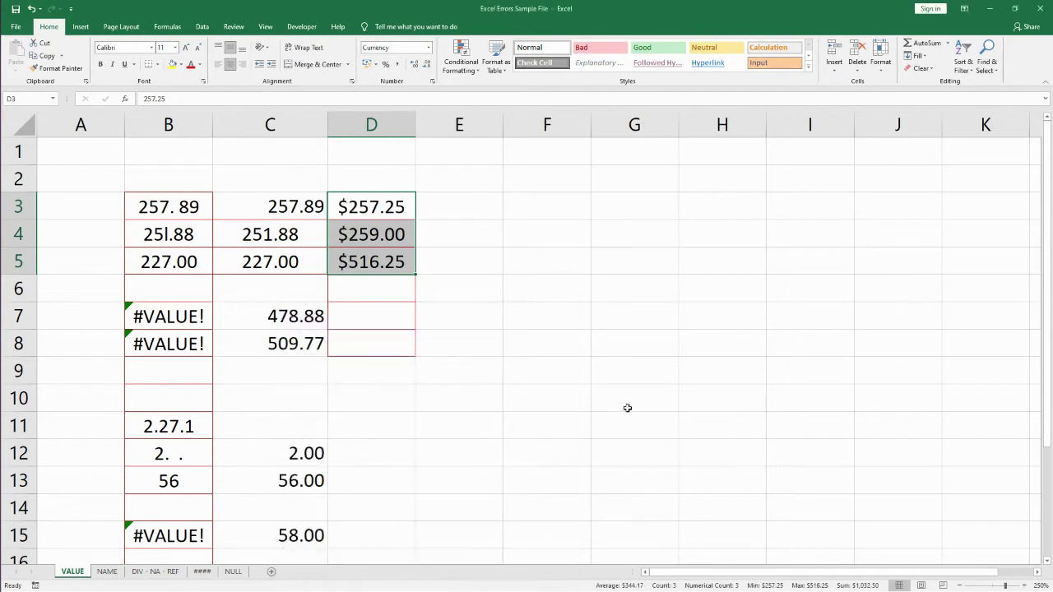
pyautogui.moveTo(627, 407); pyautogui.dragTo(551, 399)
pyautogui.click(374, 263)
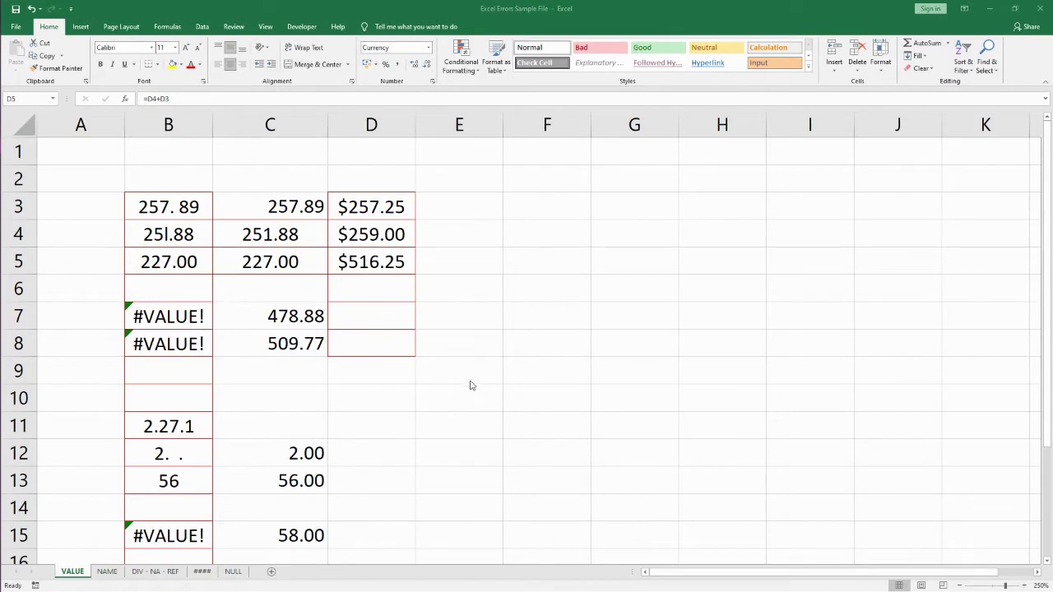
# - Switch to the NAME sheet
pyautogui.click(421, 390)
pyautogui.scroll(-6, 399, 415)
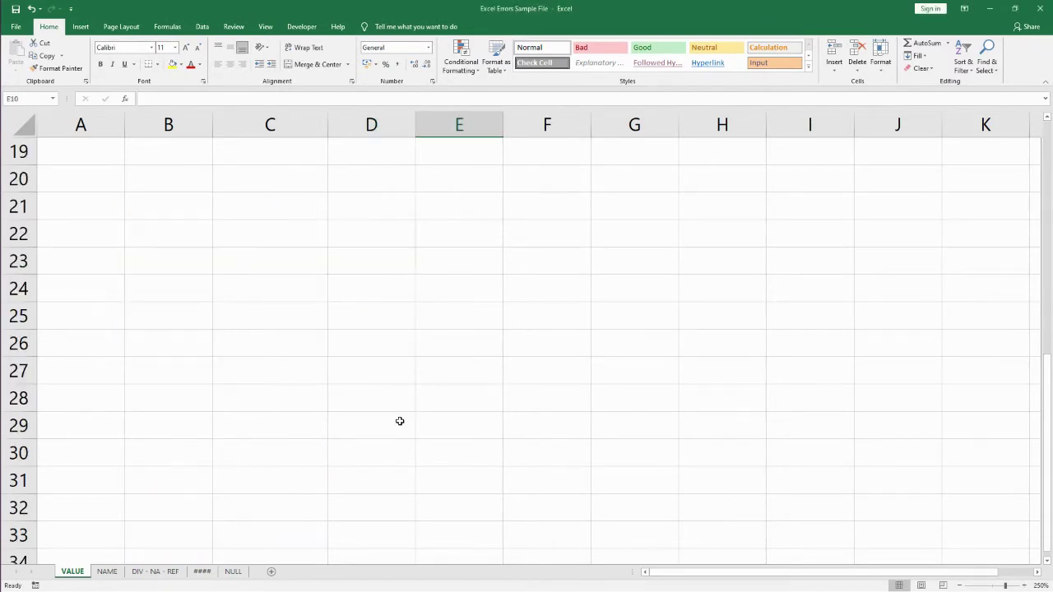
pyautogui.scroll(6, 383, 433)
pyautogui.click(108, 570)
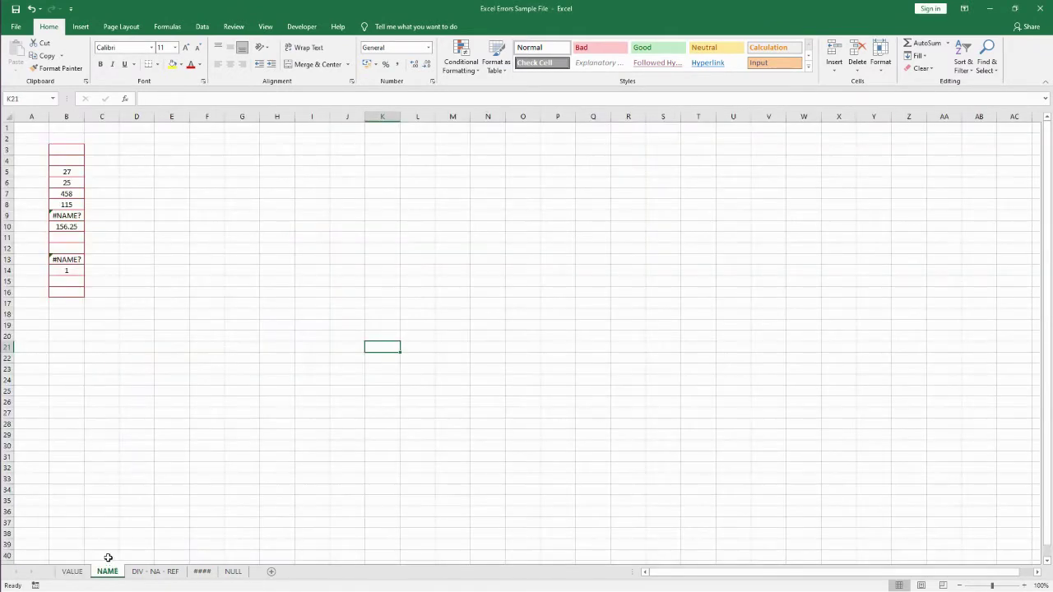
pyautogui.click(197, 379)
pyautogui.scroll(7, 219, 399)
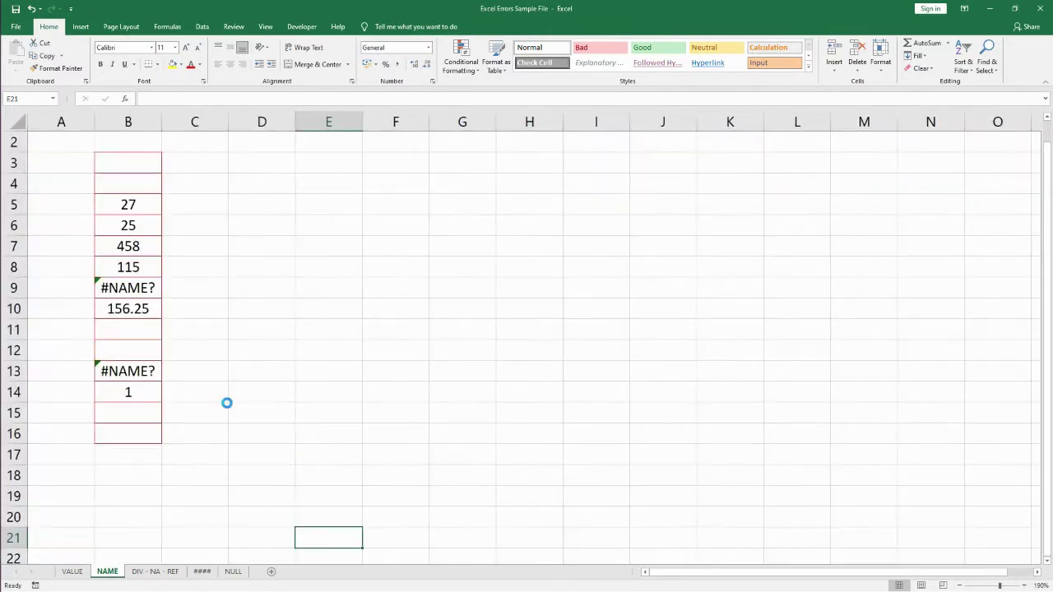
pyautogui.scroll(2, 252, 404)
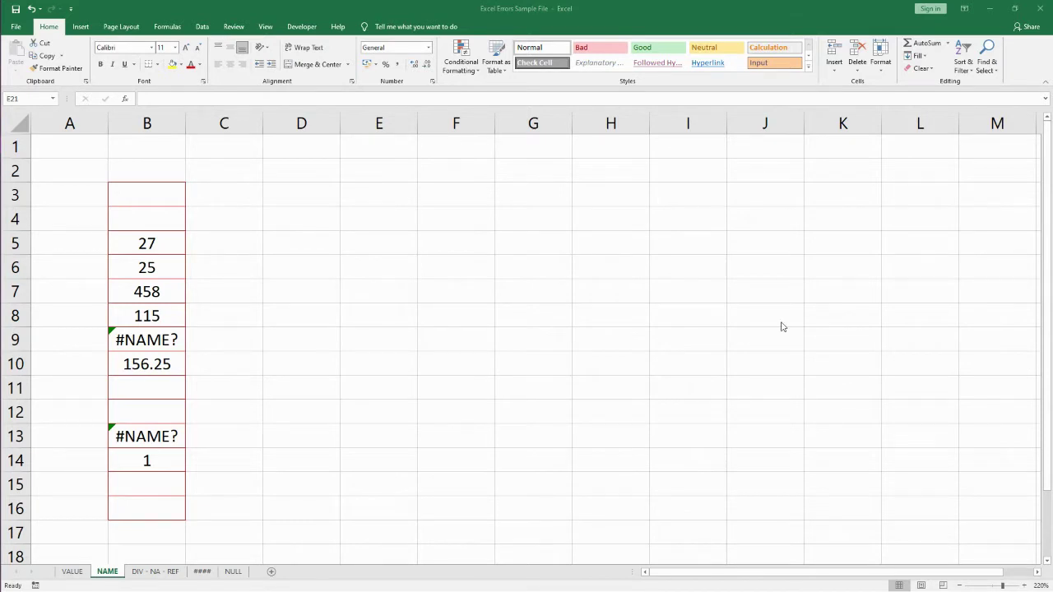
# - Inspect B9's #NAME? formula and its input values in B5:B8
pyautogui.click(164, 337)
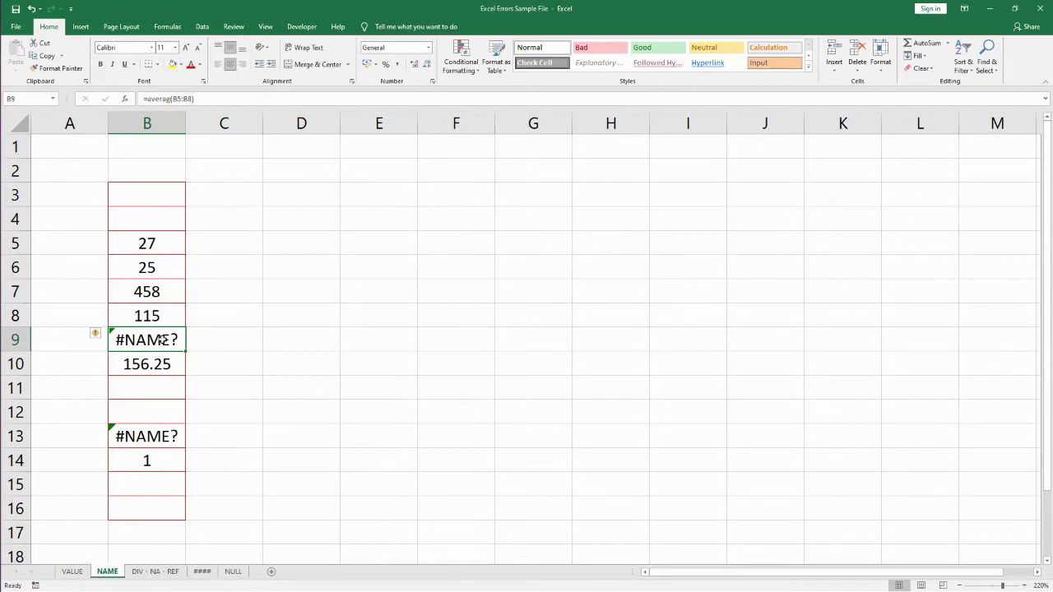
pyautogui.moveTo(170, 230); pyautogui.dragTo(158, 315)
pyautogui.click(154, 244)
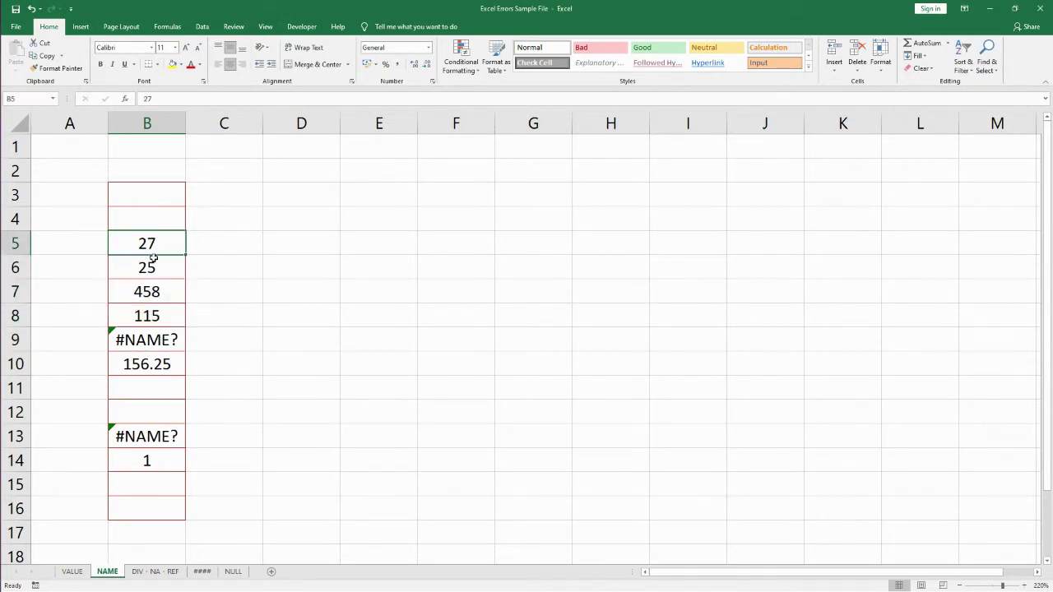
pyautogui.click(153, 262)
pyautogui.click(156, 314)
pyautogui.keyDown('ctrl'); pyautogui.scroll(1, 157, 271); pyautogui.keyUp('ctrl')
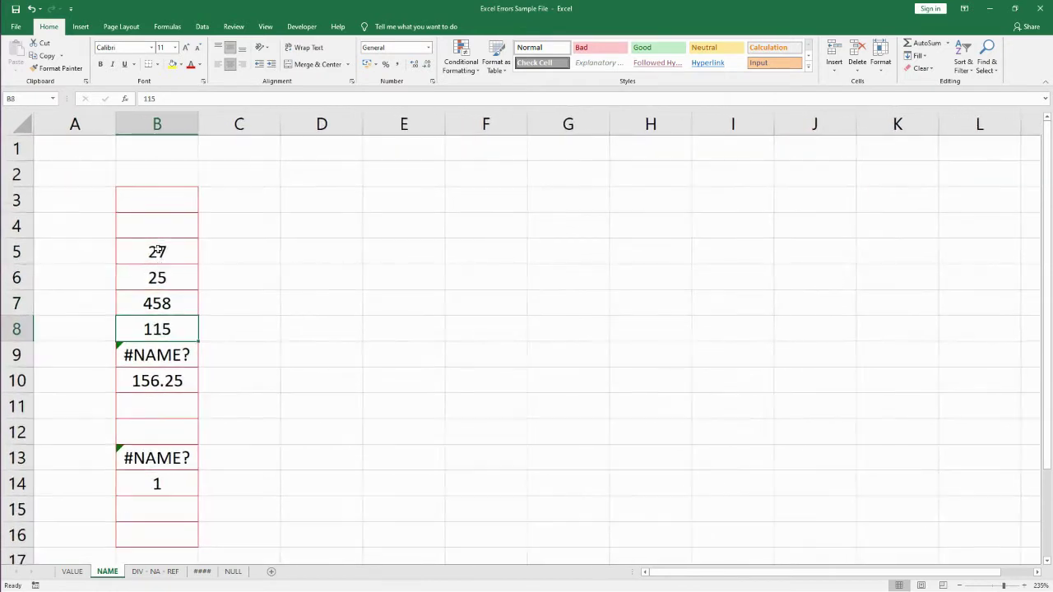
pyautogui.click(176, 254)
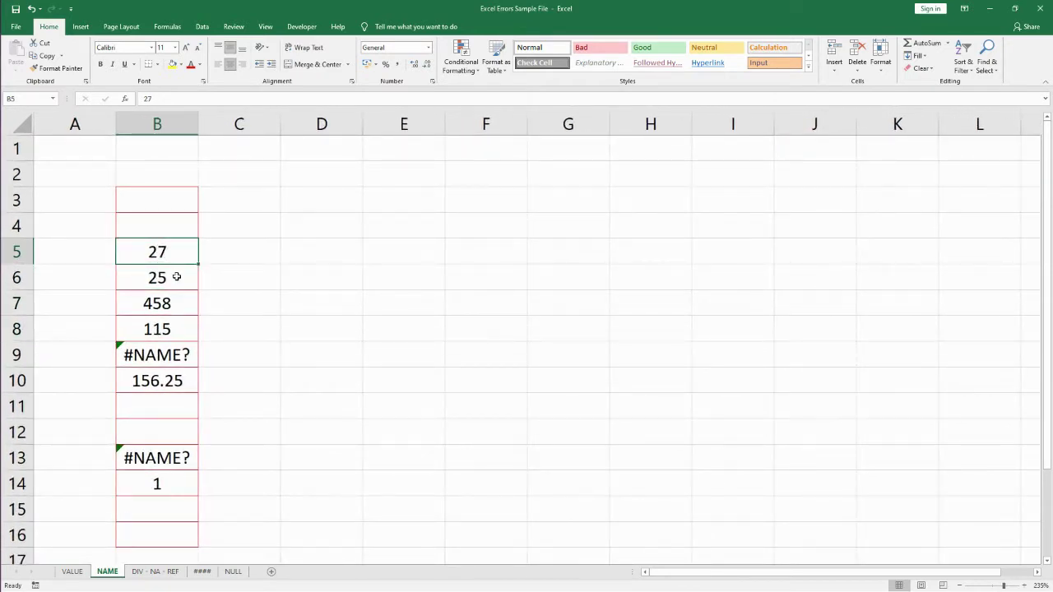
pyautogui.click(175, 280)
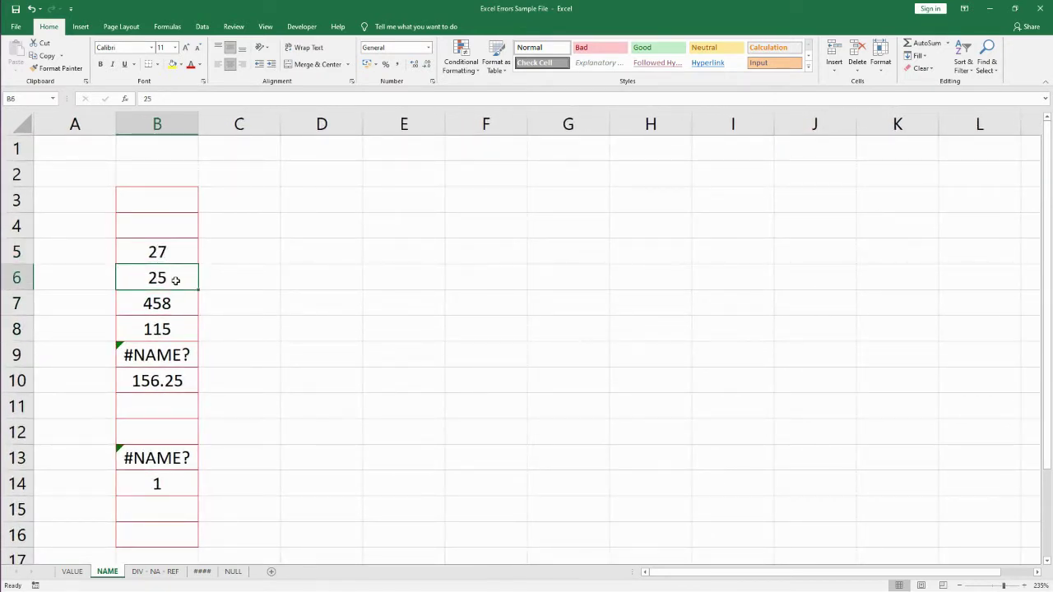
pyautogui.click(177, 310)
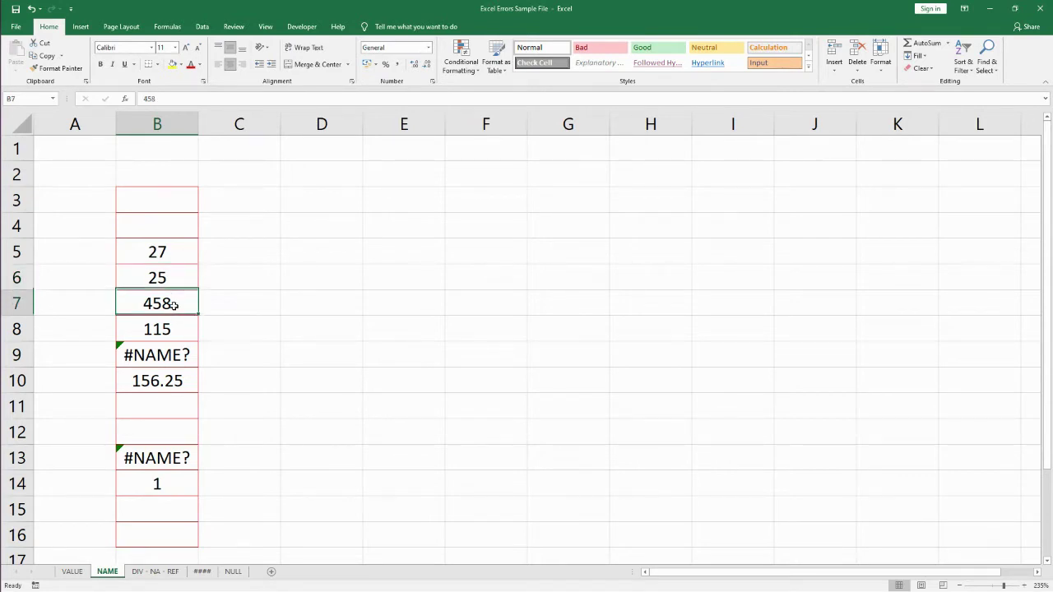
pyautogui.click(165, 356)
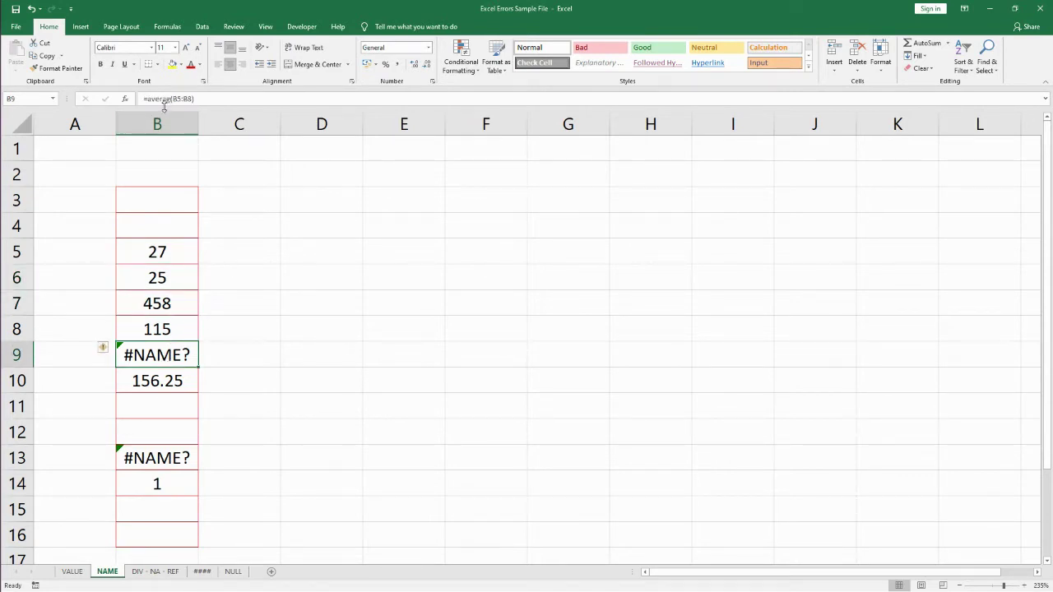
pyautogui.scroll(1, 207, 274)
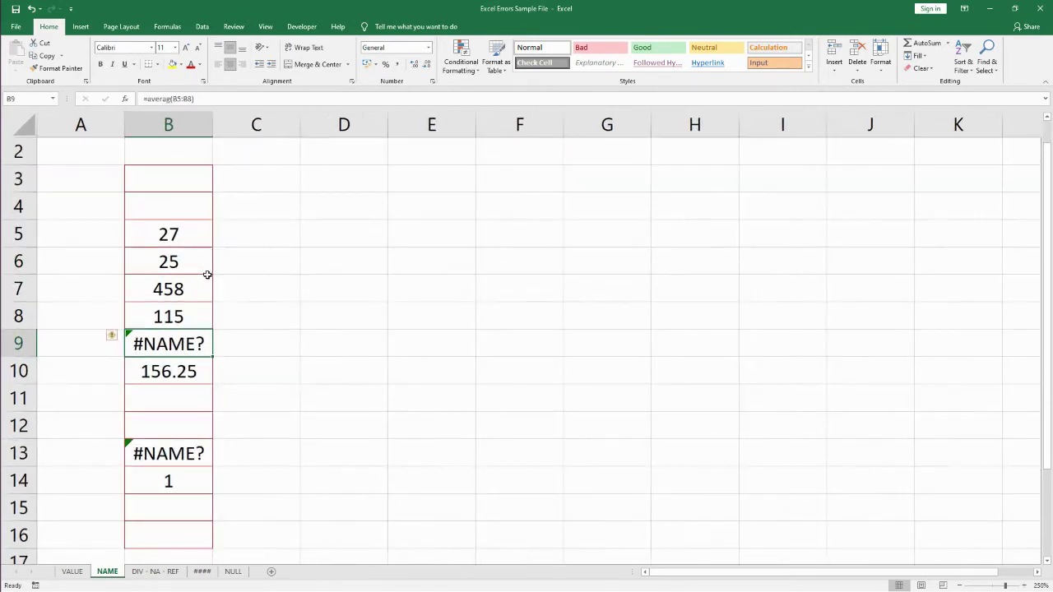
pyautogui.click(171, 99)
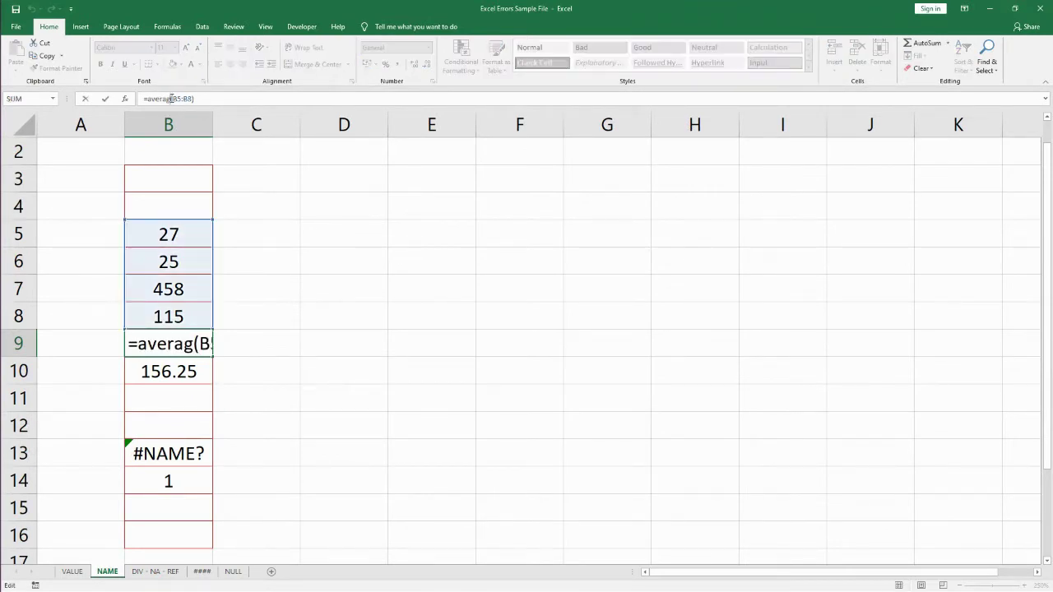
pyautogui.press('Escape')
# - Correct B9's =averag to =AVERAGE and compare it with B10's AVERAGE of B5:B8
pyautogui.doubleClick(176, 344)
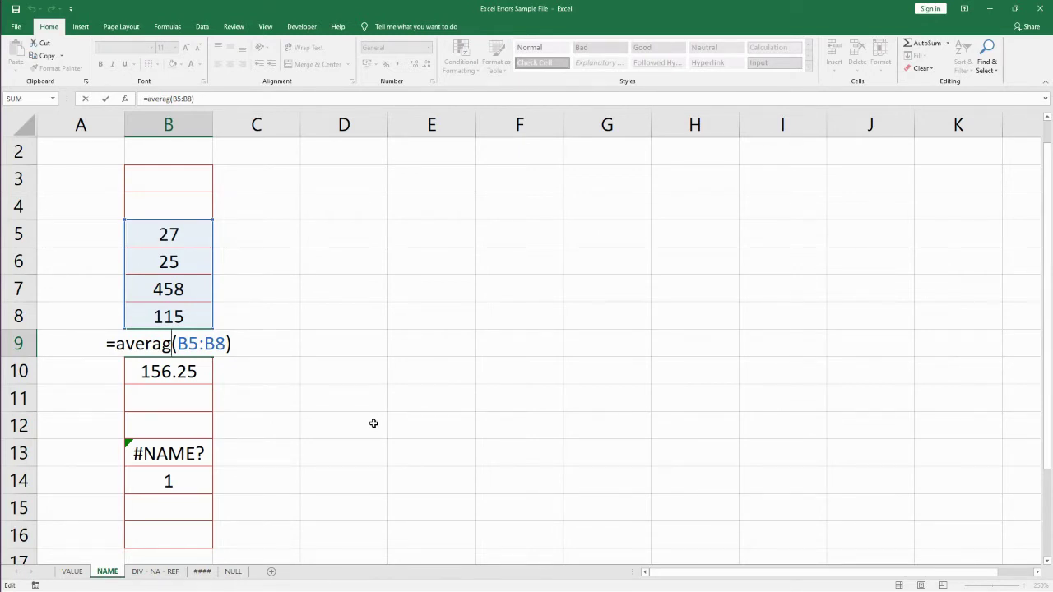
pyautogui.write('e')
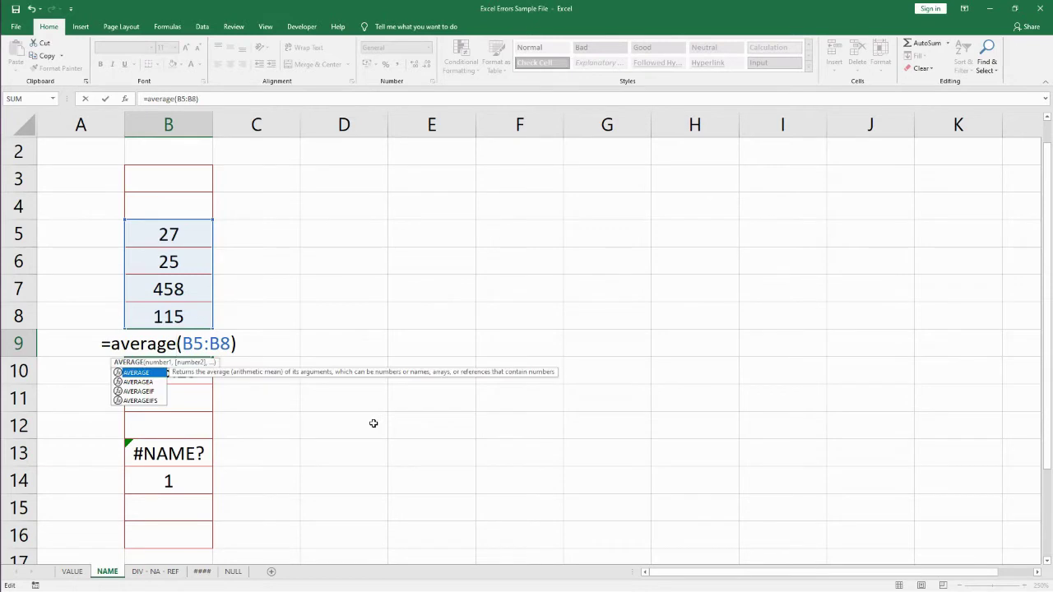
pyautogui.press('Return')
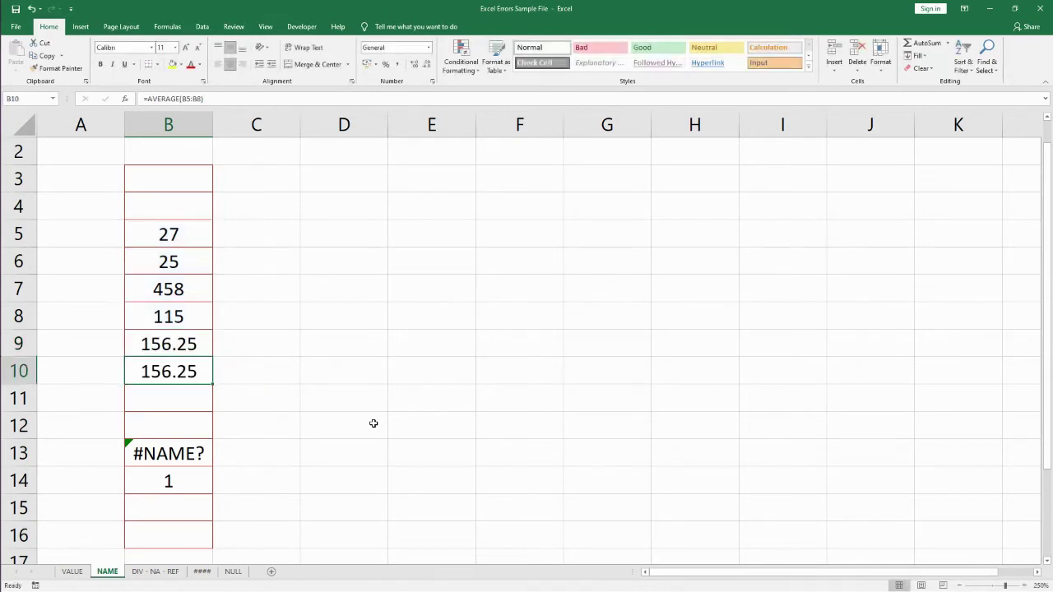
pyautogui.click(179, 349)
pyautogui.click(179, 372)
pyautogui.moveTo(174, 231); pyautogui.dragTo(171, 316)
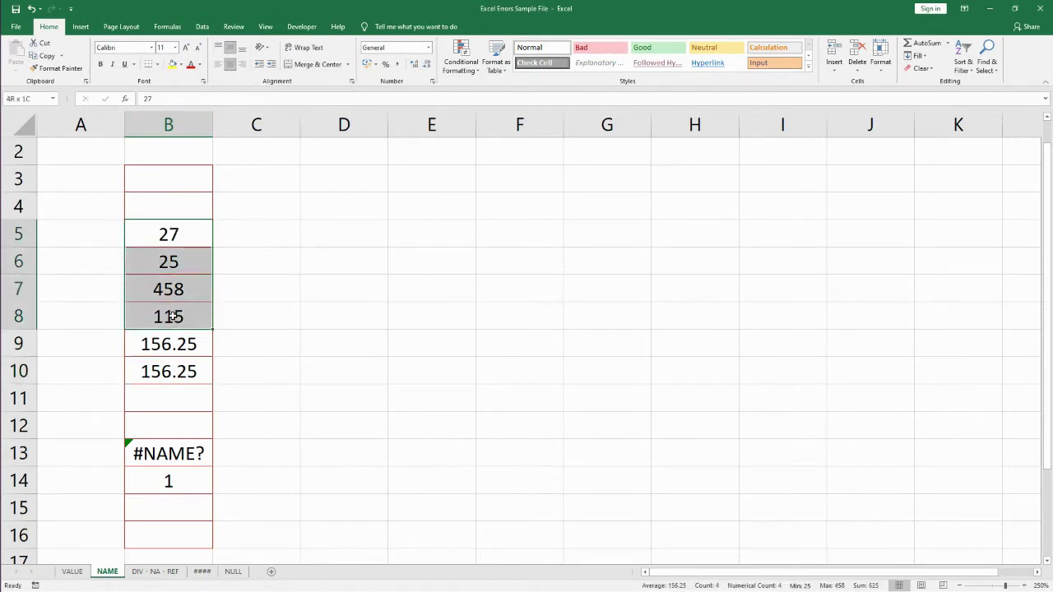
pyautogui.click(271, 415)
# - Undo the fix so B9's =averag(B5:B8) shows #NAME? again
pyautogui.hotkey('ctrl', 'z')
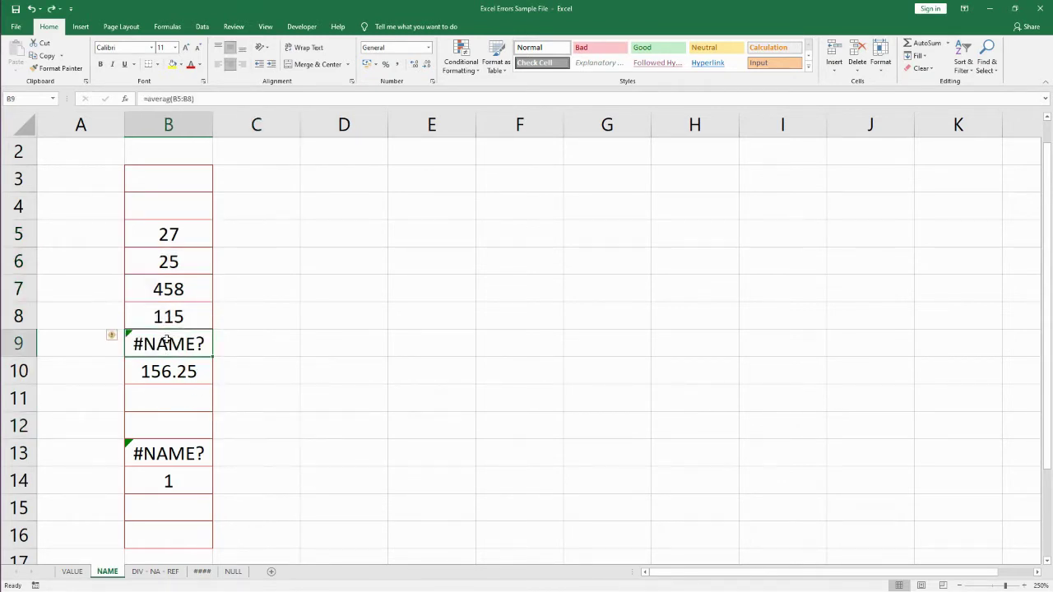
pyautogui.doubleClick(168, 343)
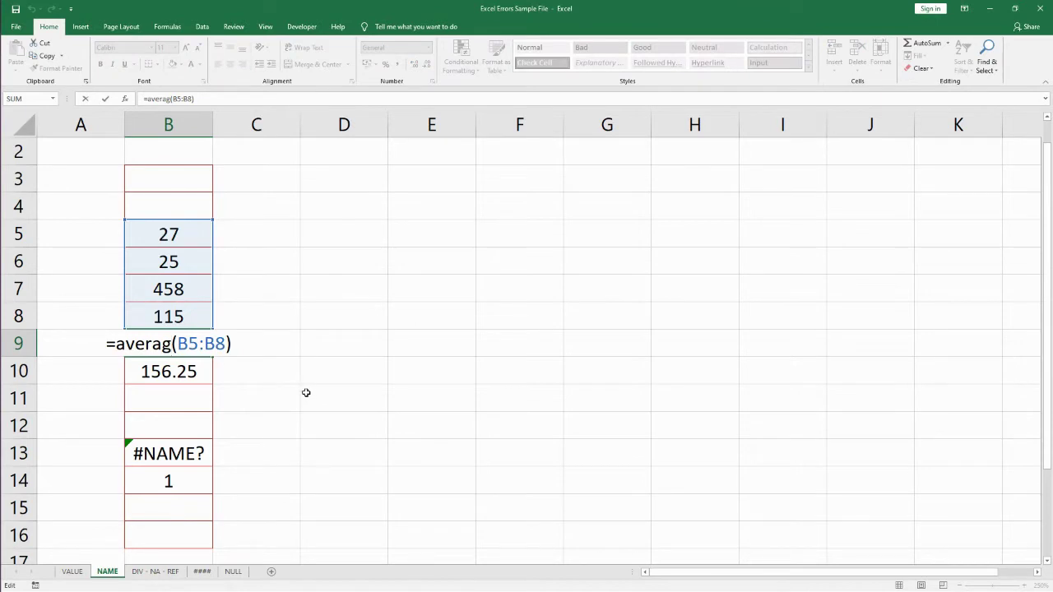
pyautogui.click(306, 442)
# - Commit B13's unquoted =IF(B7<100,Hello,World) formula, leaving it showing #NAME?
pyautogui.click(176, 451)
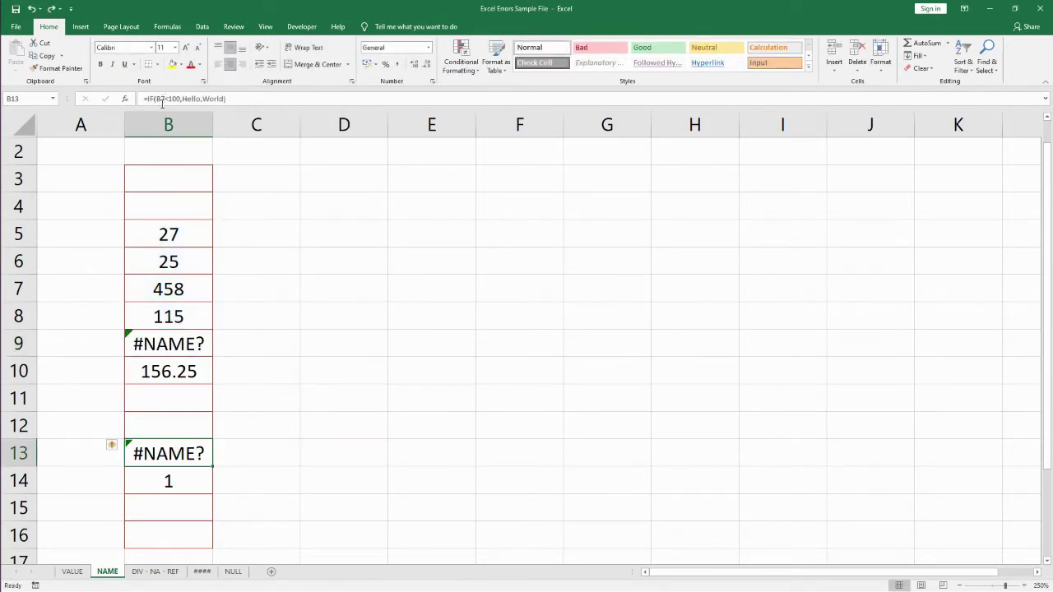
pyautogui.doubleClick(178, 441)
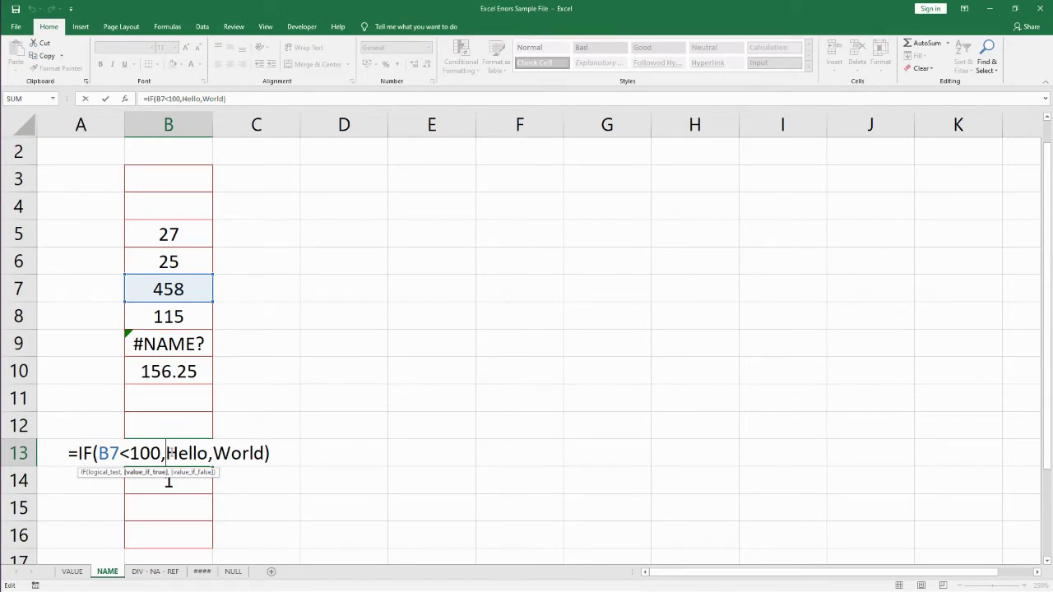
pyautogui.hotkey('ctrl', 'Return')
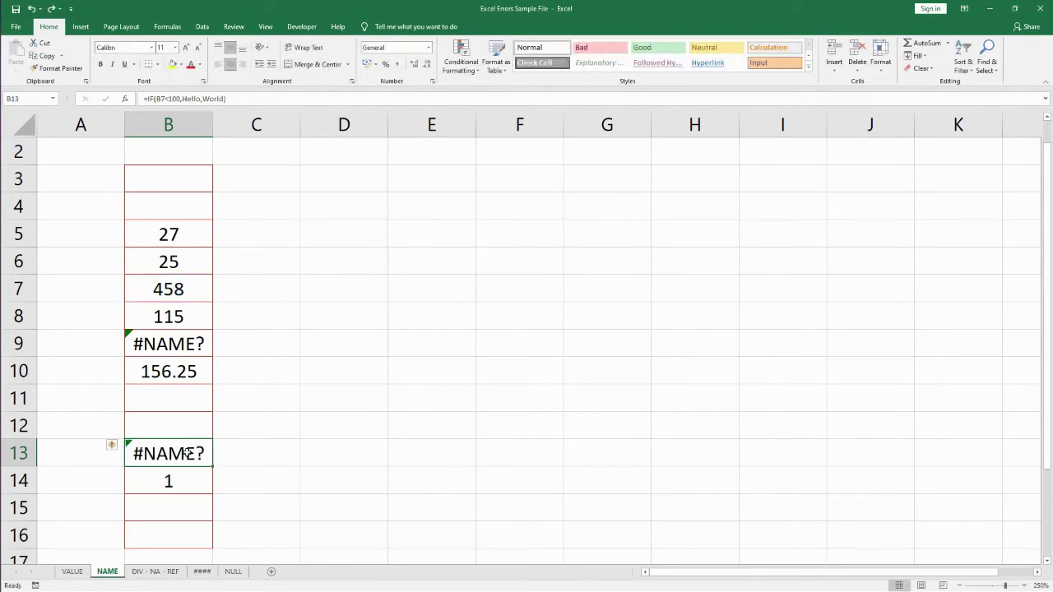
# - Enter =if(B7<100,"hello","world") in B12 with quoted text arguments
pyautogui.click(190, 429)
pyautogui.write('=if(')
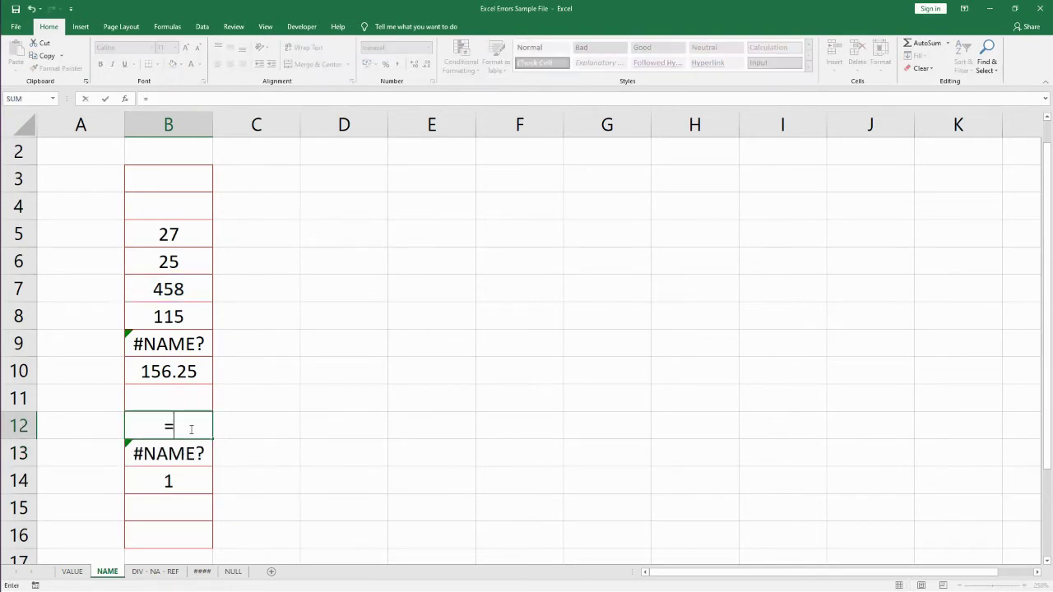
pyautogui.click(157, 284)
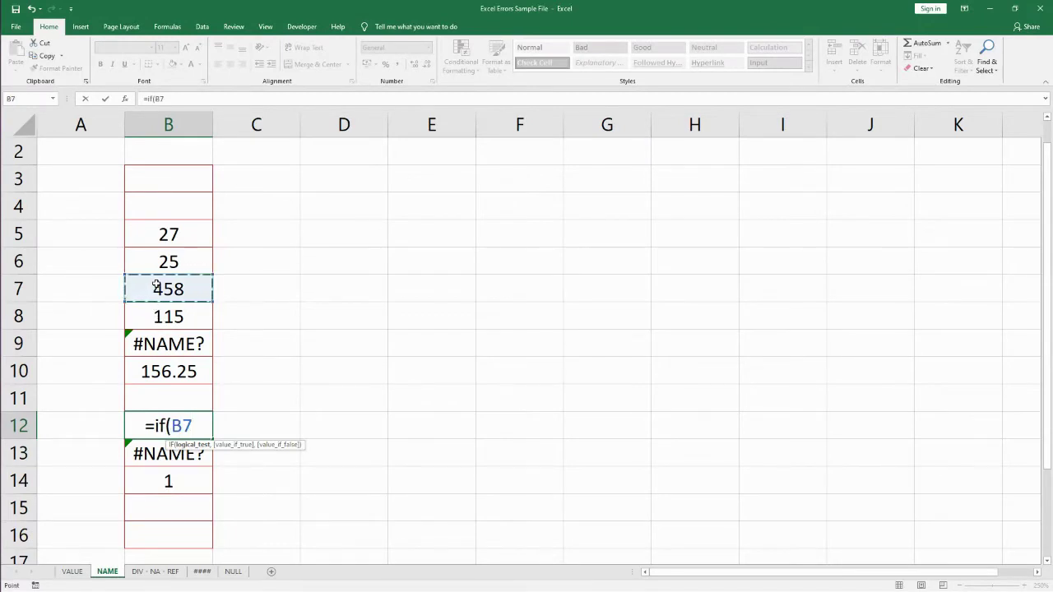
pyautogui.write('>100')
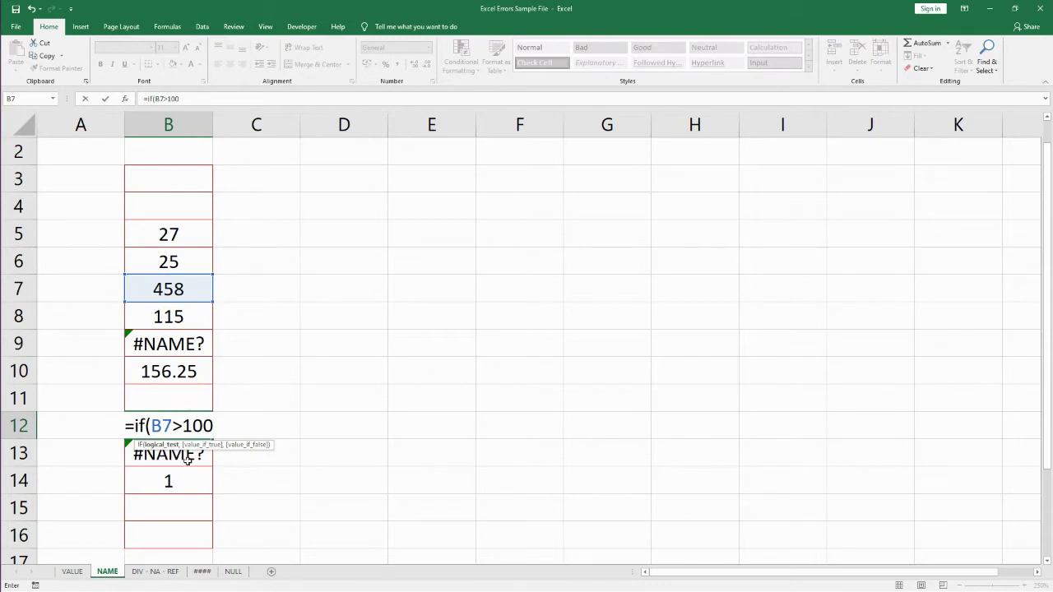
pyautogui.doubleClick(176, 425)
pyautogui.write('<100,"')
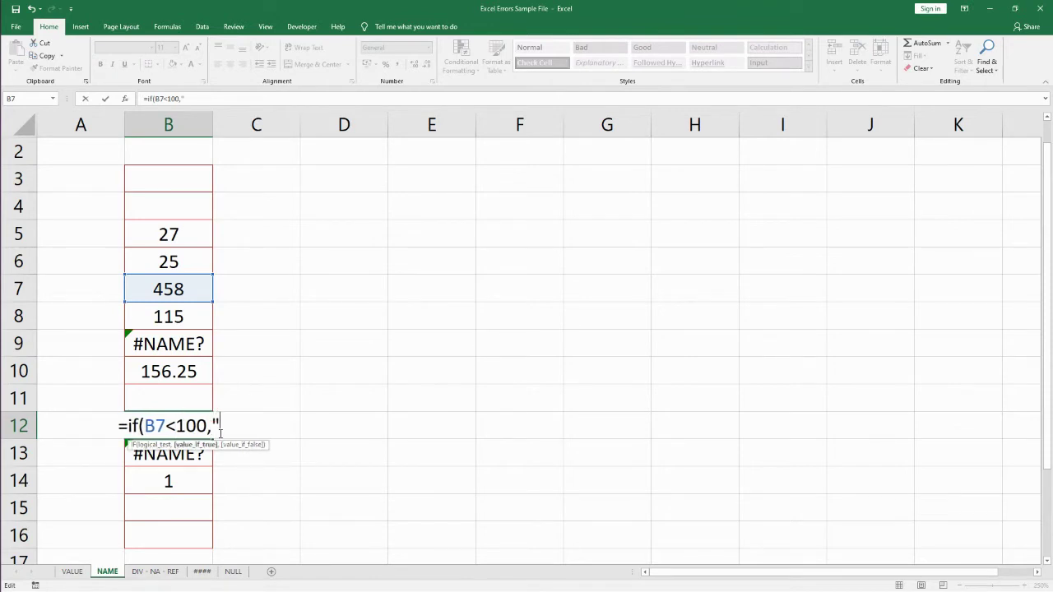
pyautogui.write('hello"')
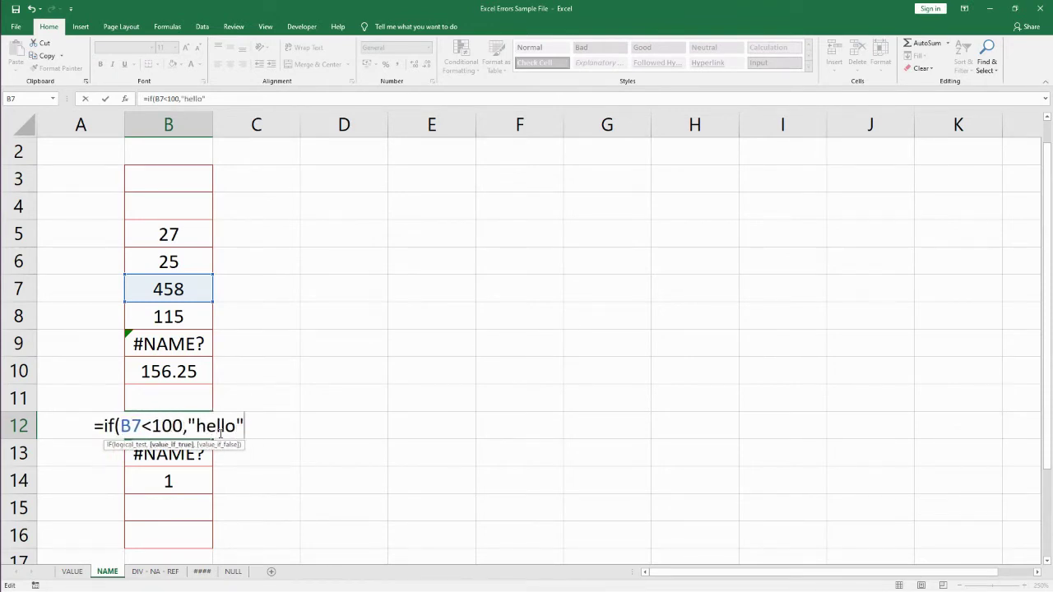
pyautogui.write(',"')
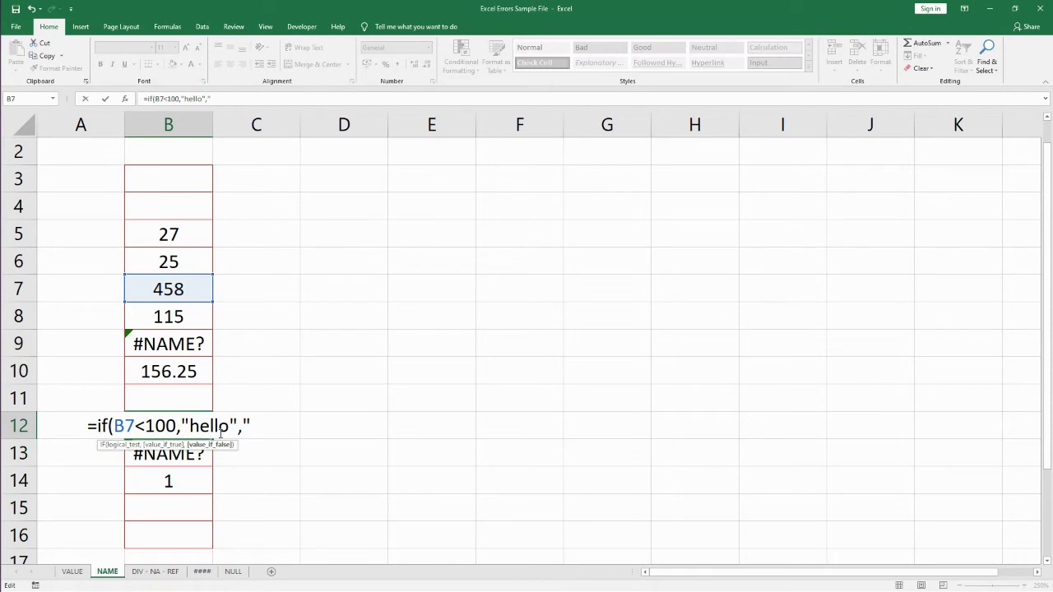
pyautogui.write('world"')
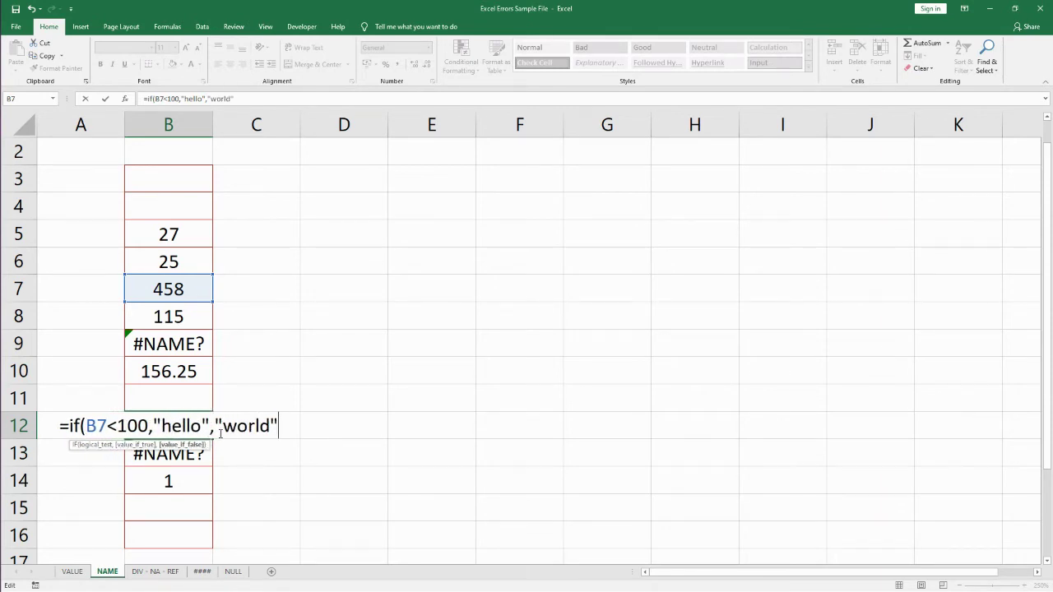
pyautogui.press('Return')
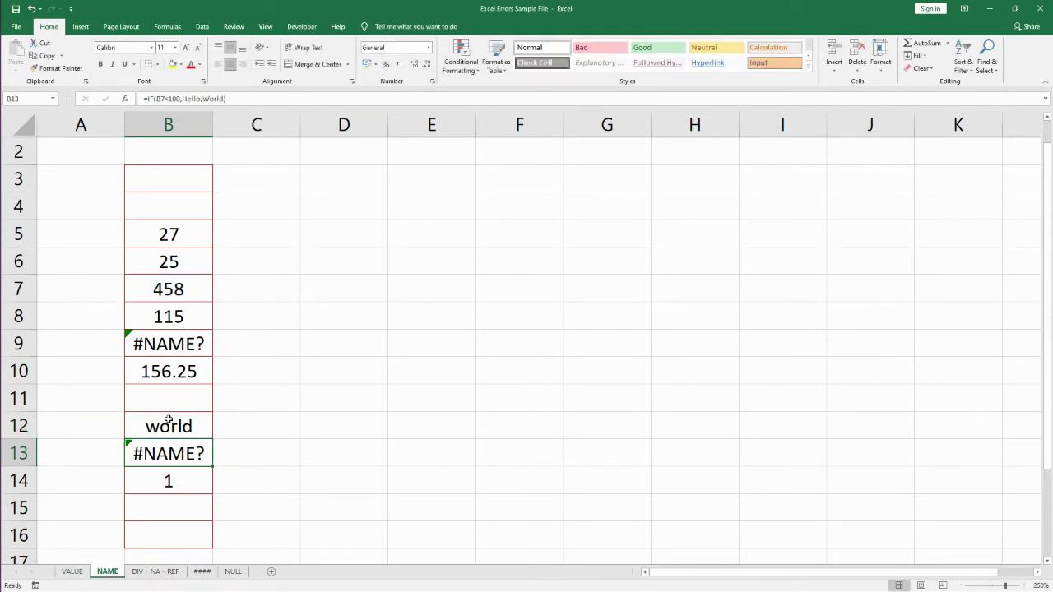
# - Confirm B12 returns world, then reopen B13's #NAME? formula for editing
pyautogui.click(168, 420)
pyautogui.click(168, 449)
pyautogui.doubleClick(168, 451)
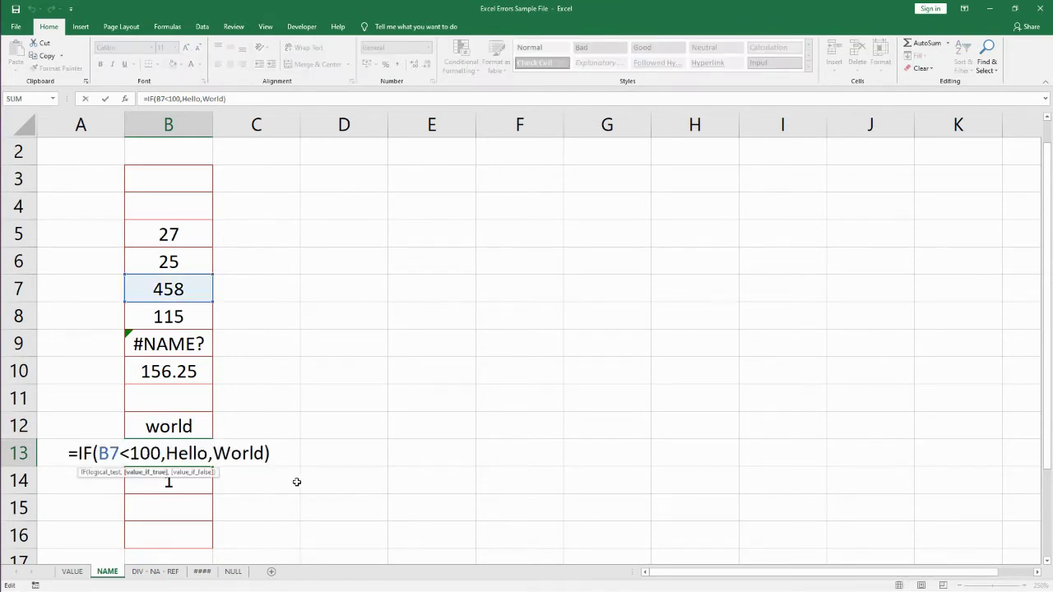
pyautogui.click(165, 453)
pyautogui.click(368, 470)
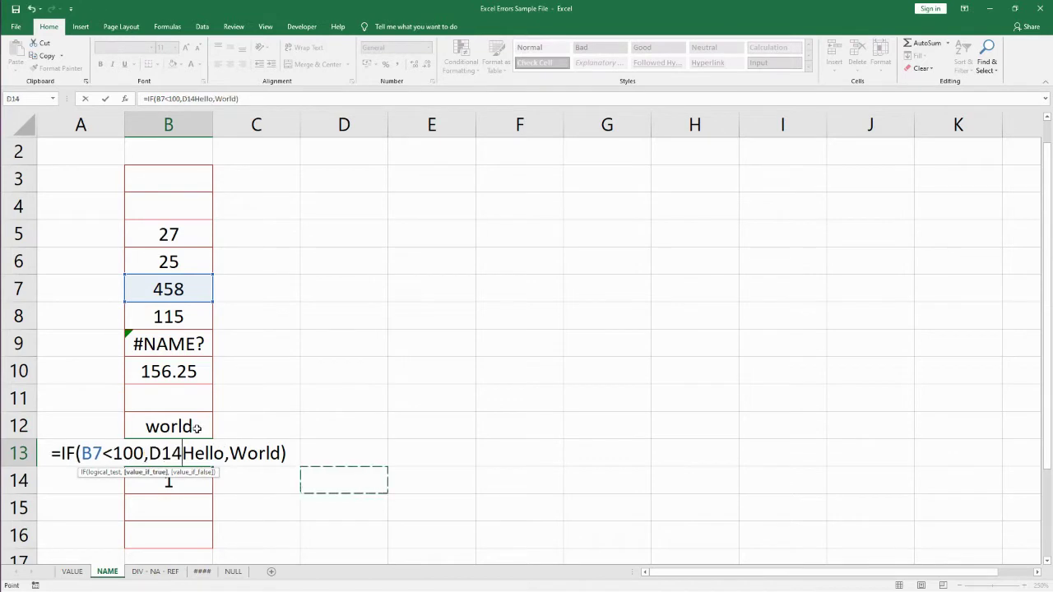
pyautogui.hotkey('ctrl', 'Return')
pyautogui.click(185, 427)
pyautogui.doubleClick(185, 427)
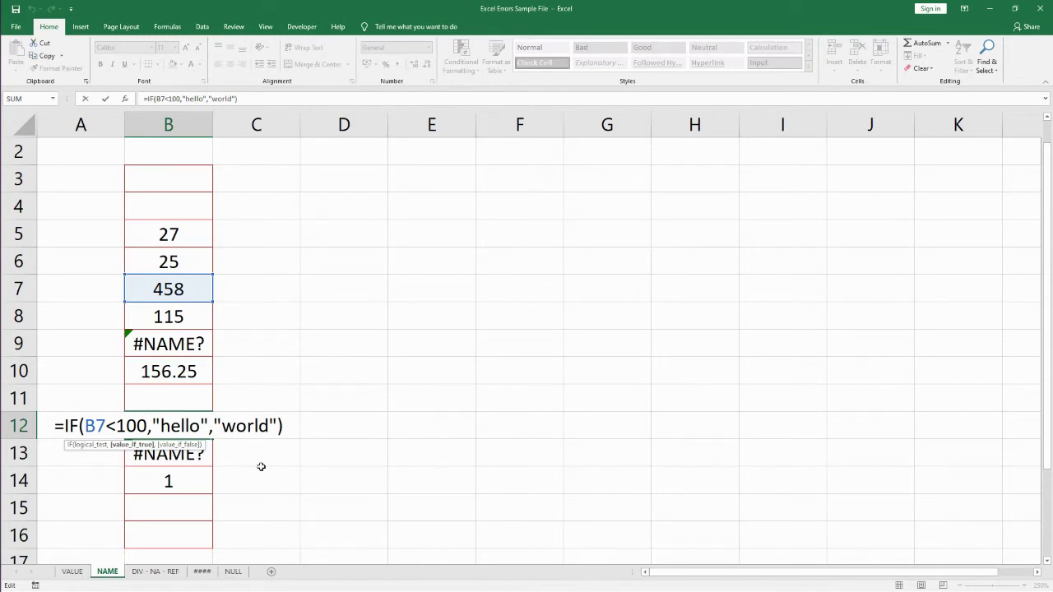
pyautogui.press('Return')
pyautogui.click(170, 480)
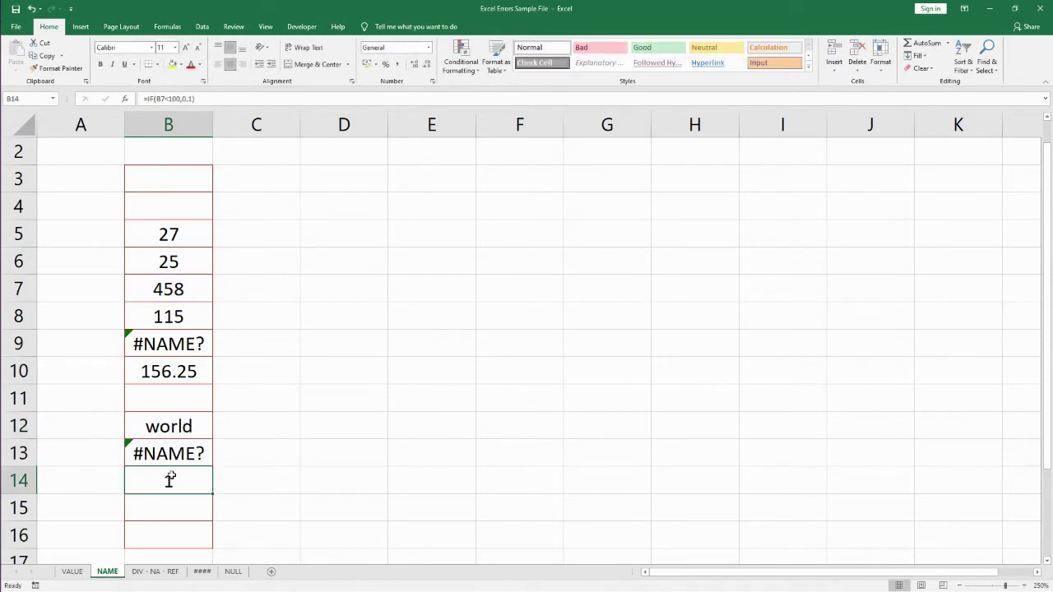
pyautogui.doubleClick(171, 481)
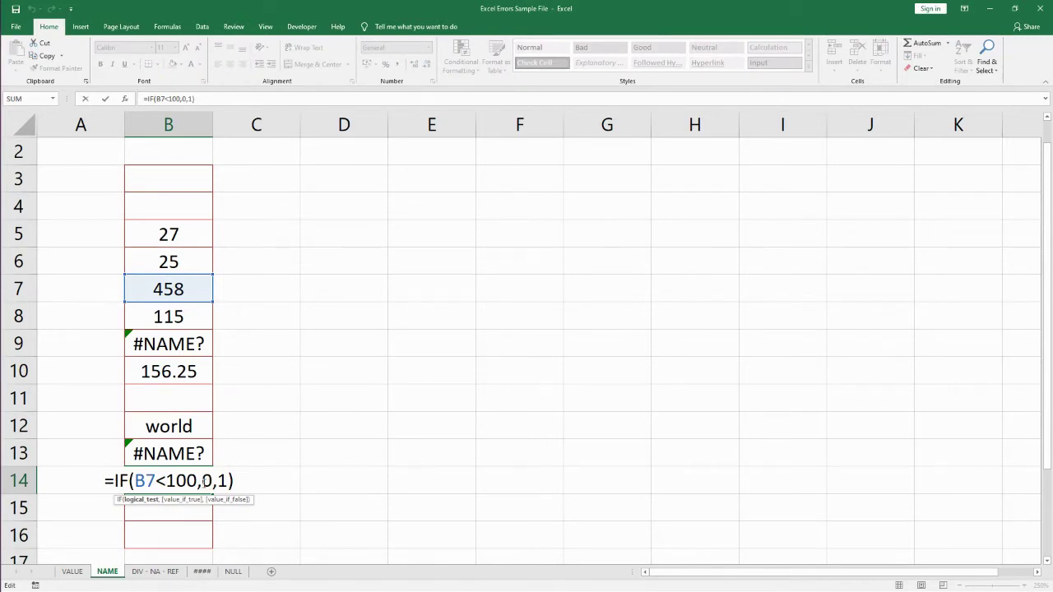
pyautogui.click(205, 480)
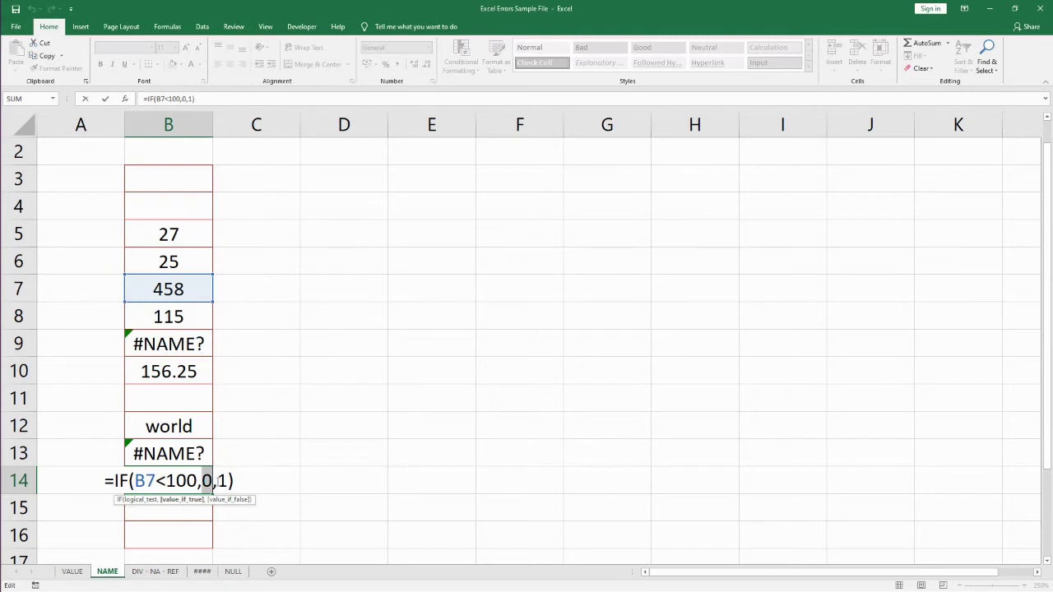
pyautogui.doubleClick(222, 481)
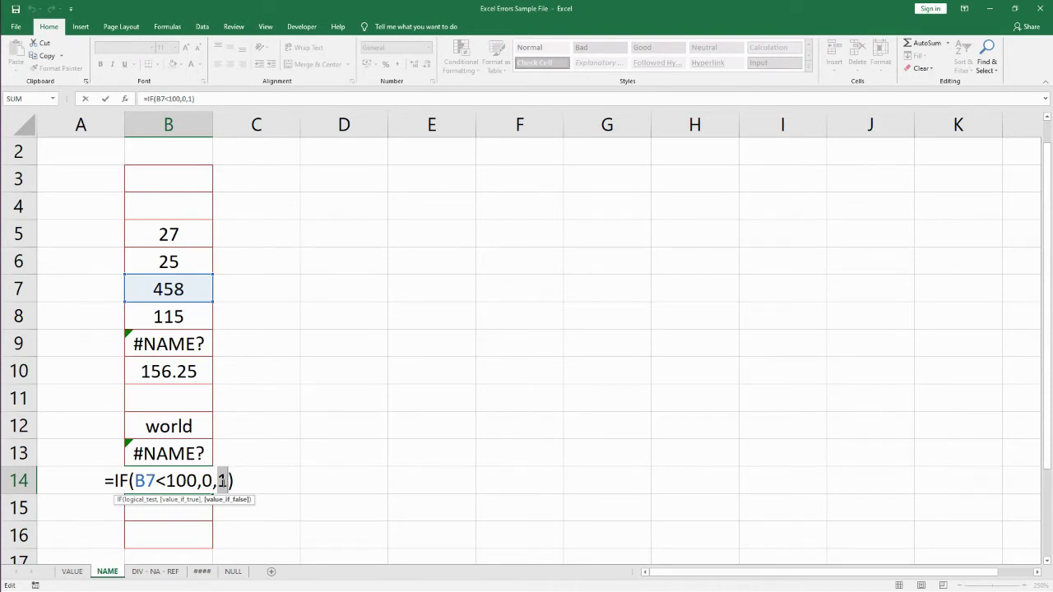
pyautogui.press('Return')
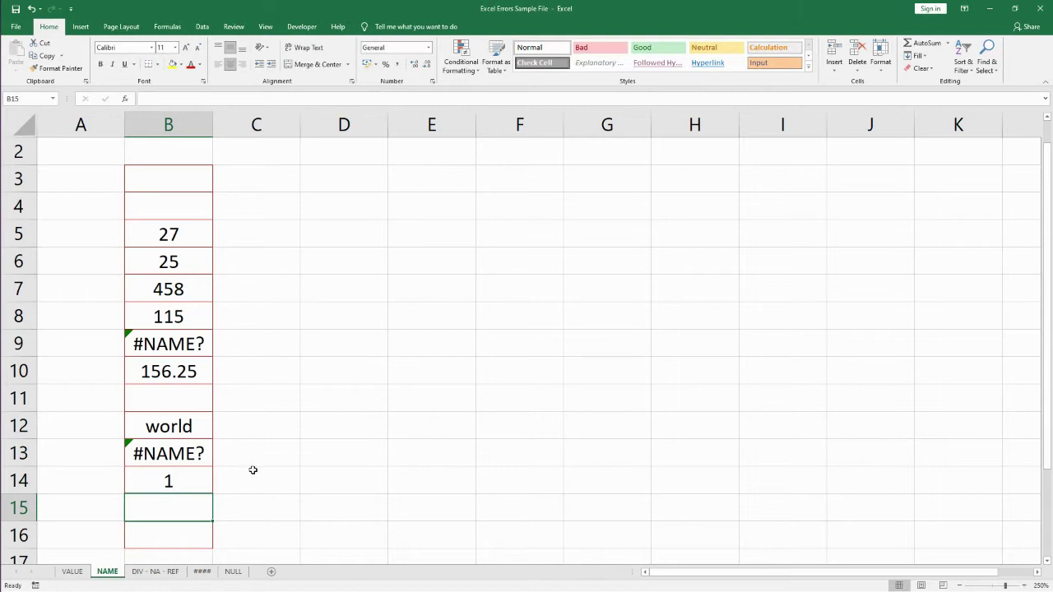
pyautogui.click(167, 481)
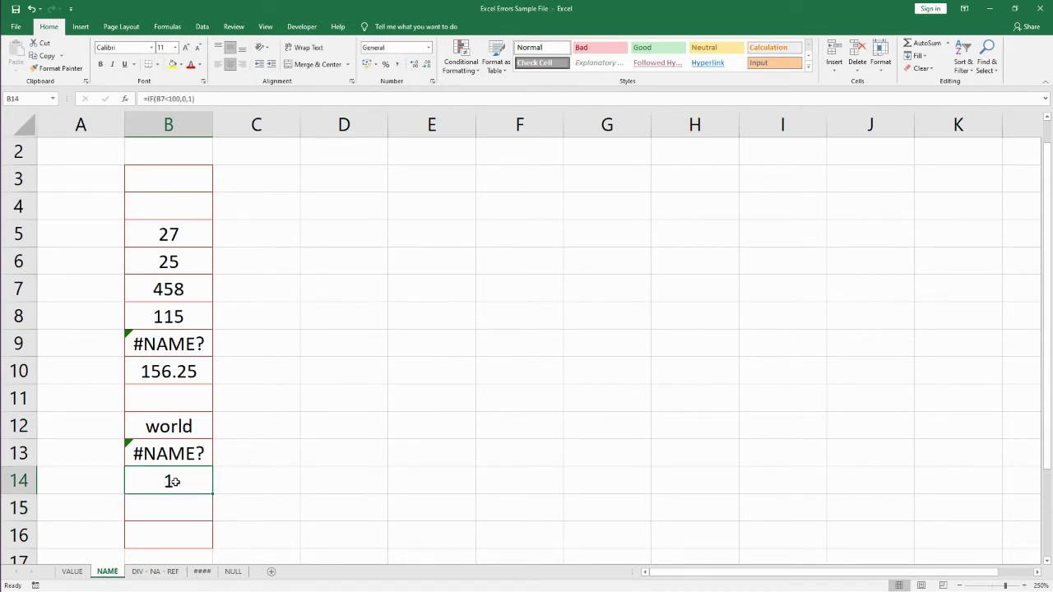
pyautogui.doubleClick(175, 481)
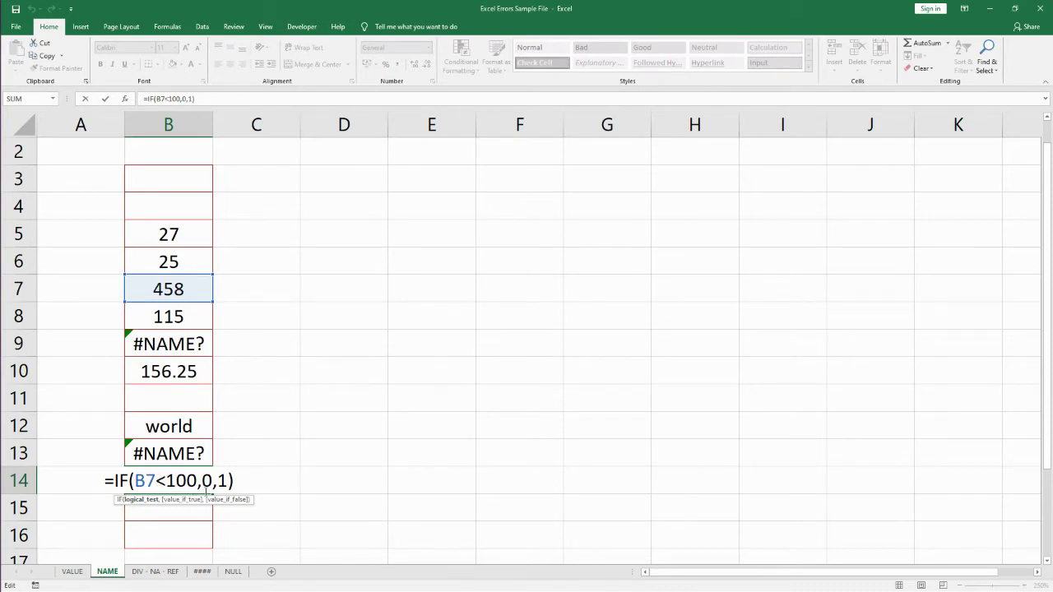
pyautogui.click(310, 475)
pyautogui.press('Up')
pyautogui.press('Up')
pyautogui.press('Up')
pyautogui.press('Up')
pyautogui.press('Left')
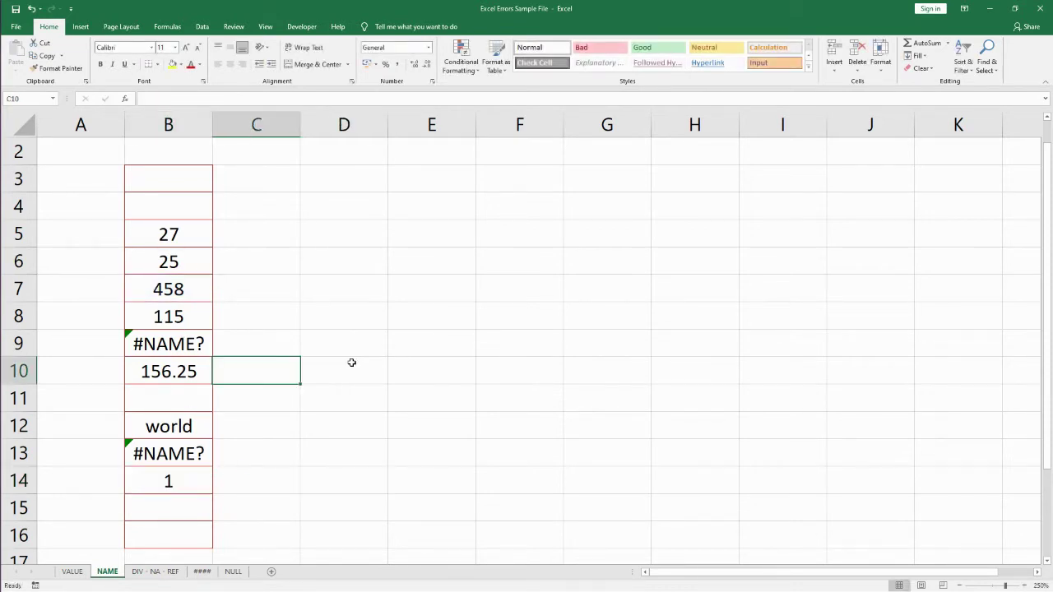
pyautogui.scroll(1, 350, 362)
pyautogui.press('Up')
pyautogui.press('Up')
pyautogui.press('Up')
pyautogui.press('Up')
pyautogui.press('Up')
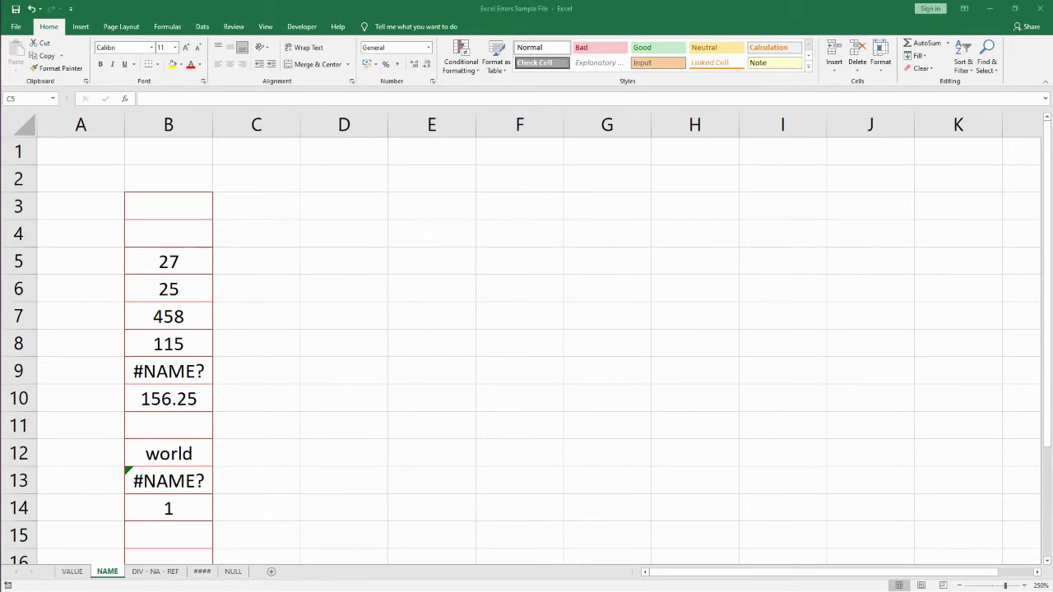
# - Paste the copied phone number list into column D starting at D4
pyautogui.hotkey('ctrl', 'c')
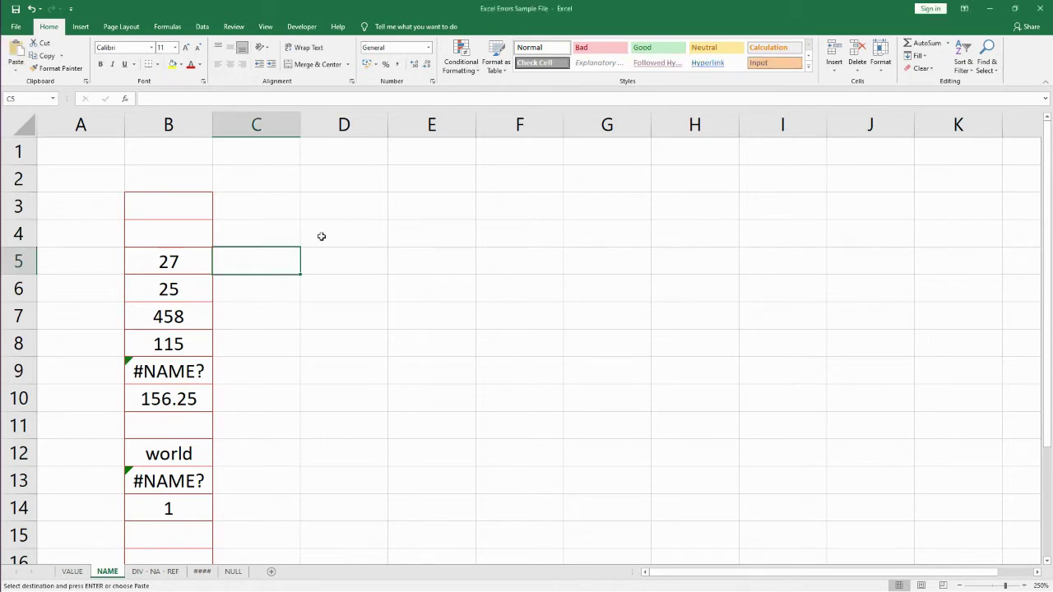
pyautogui.click(322, 236)
pyautogui.hotkey('ctrl', 'v')
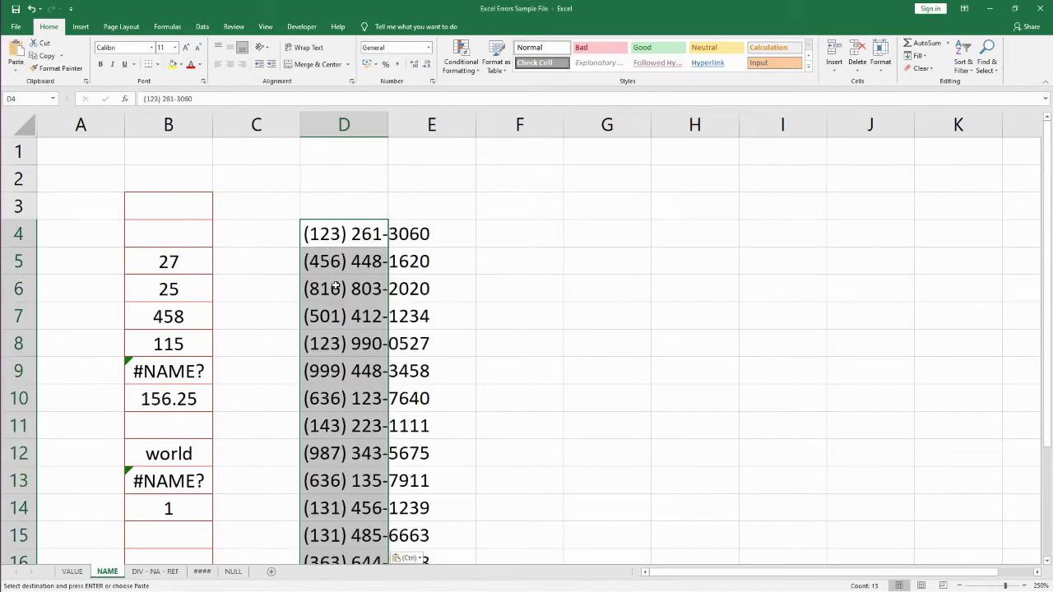
pyautogui.click(338, 286)
pyautogui.press('ctrl')
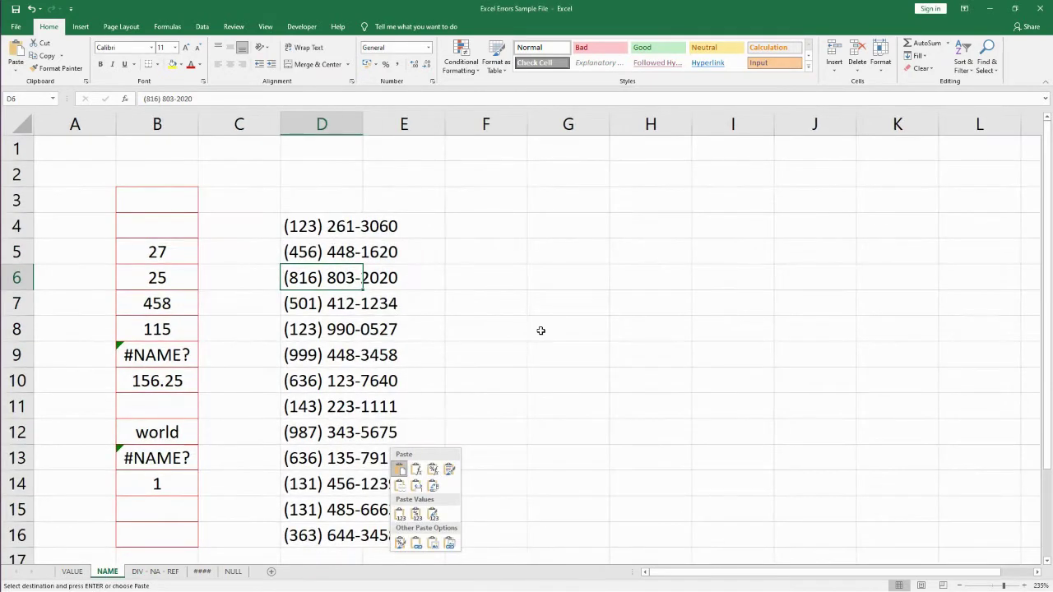
pyautogui.press('Escape')
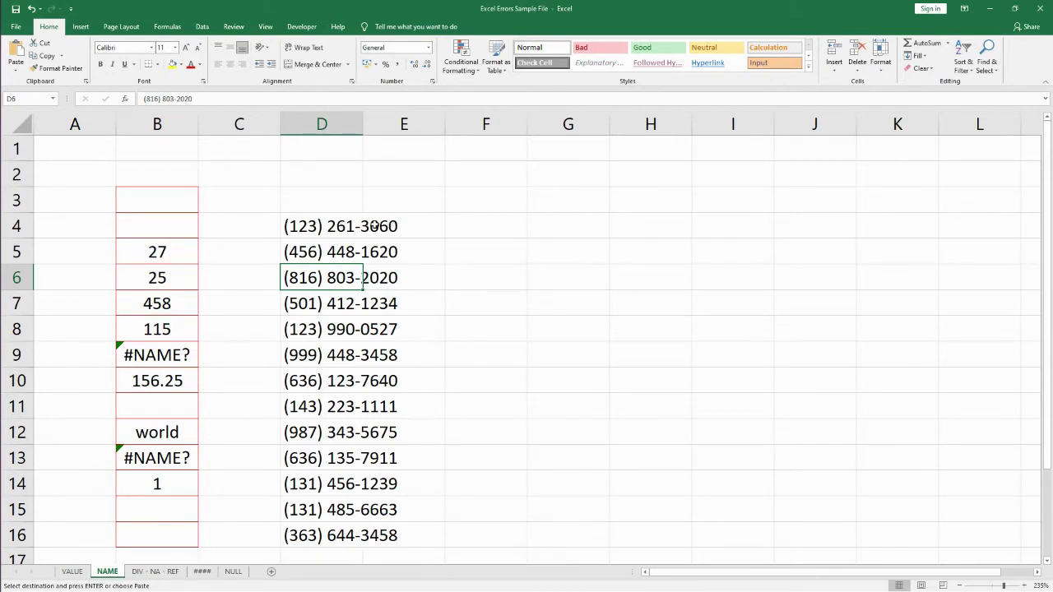
# - Widen column D to about 12.43 so the phone numbers in D4:D16 show fully
pyautogui.moveTo(344, 227); pyautogui.dragTo(333, 544)
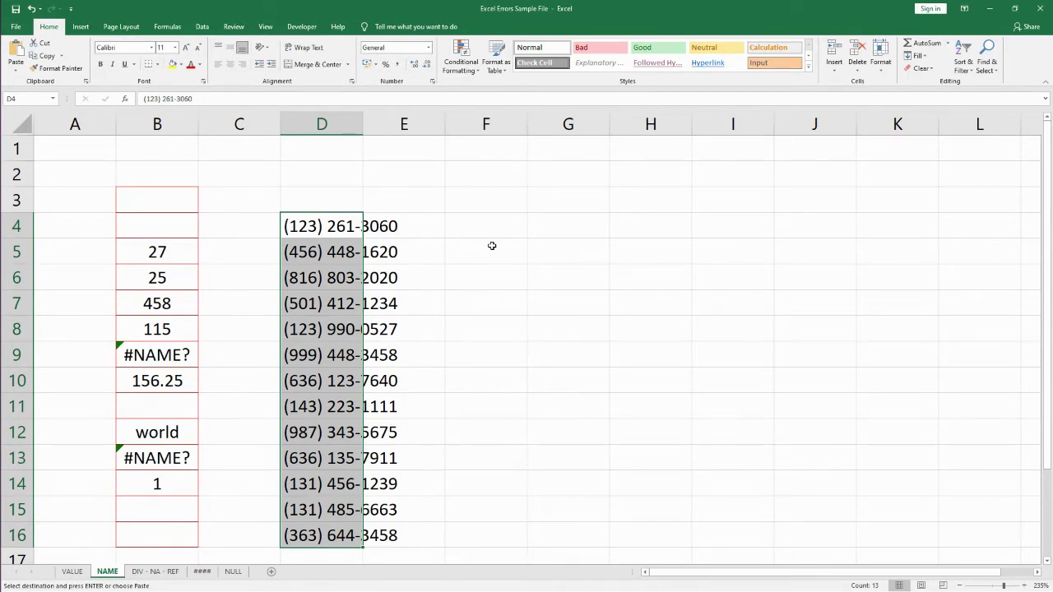
pyautogui.moveTo(363, 132); pyautogui.dragTo(401, 132)
pyautogui.click(570, 337)
# - Paste the e-mail list starting at F7 and AutoFit column F to the longest address
pyautogui.scroll(-8, 468, 395)
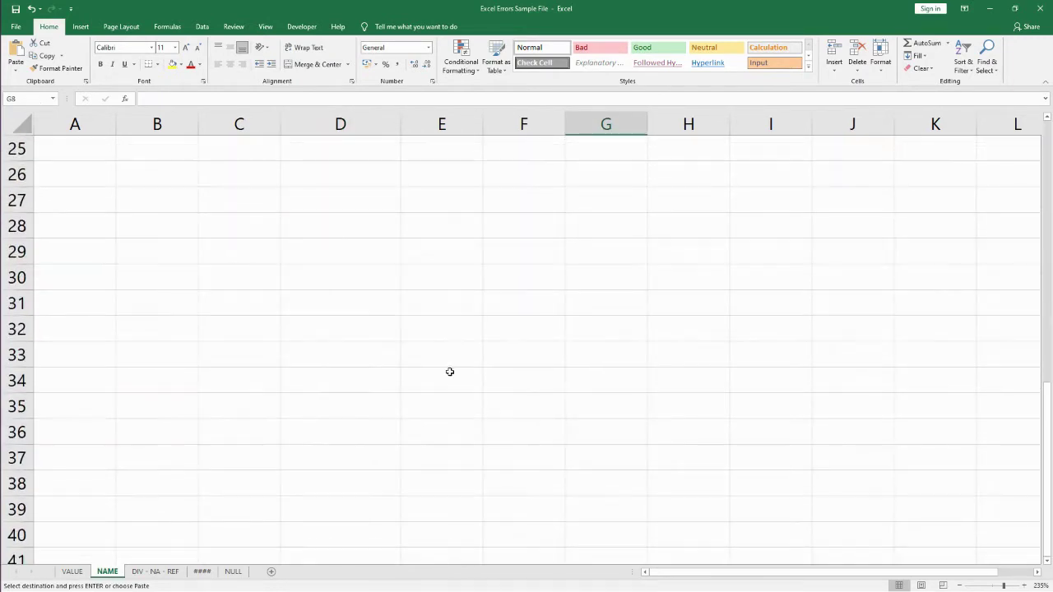
pyautogui.scroll(8, 450, 371)
pyautogui.click(366, 222)
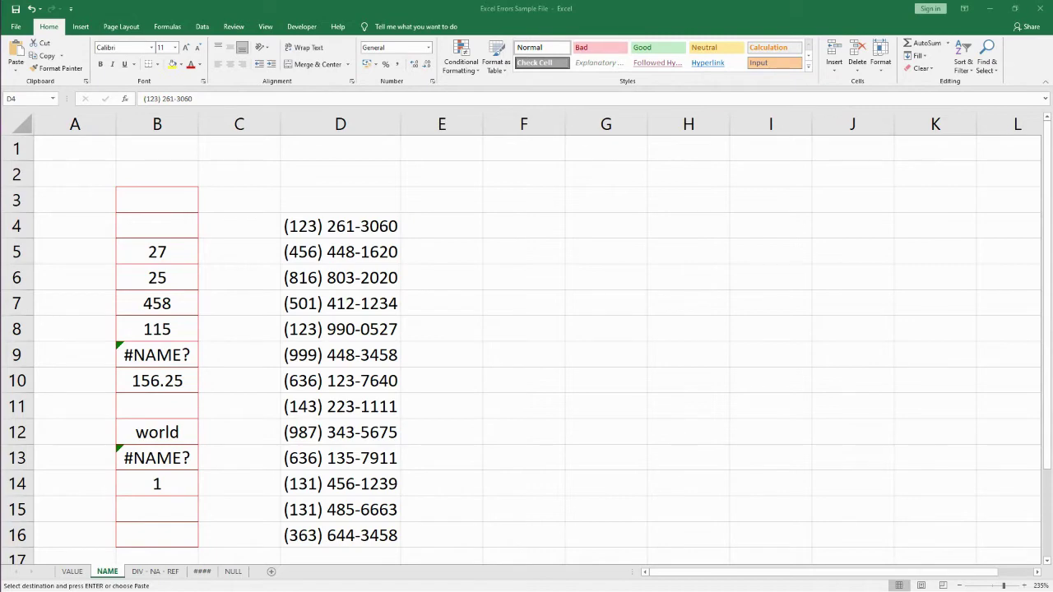
pyautogui.click(523, 305)
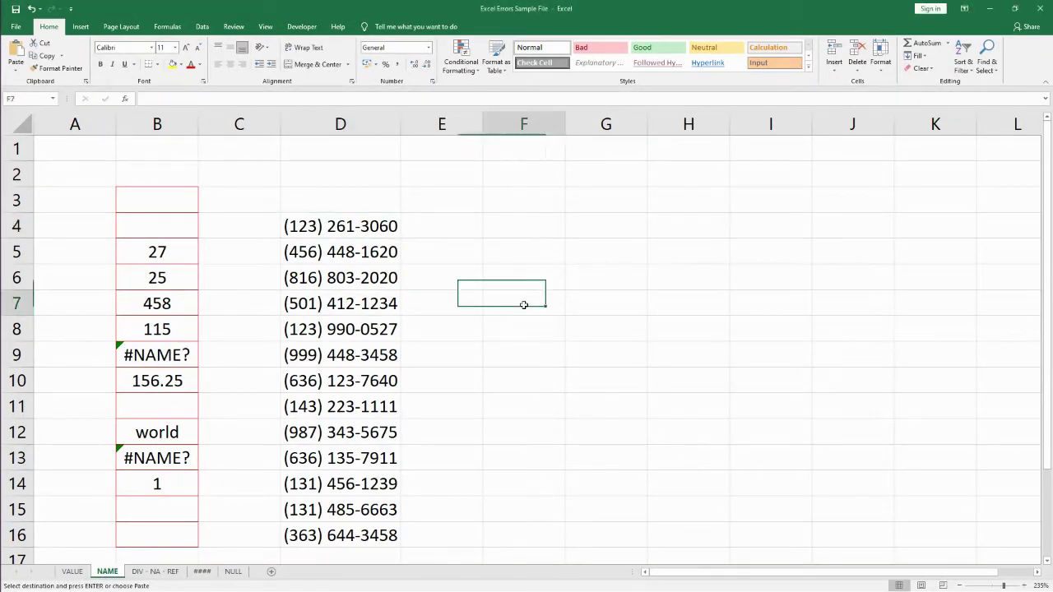
pyautogui.hotkey('ctrl', 'v')
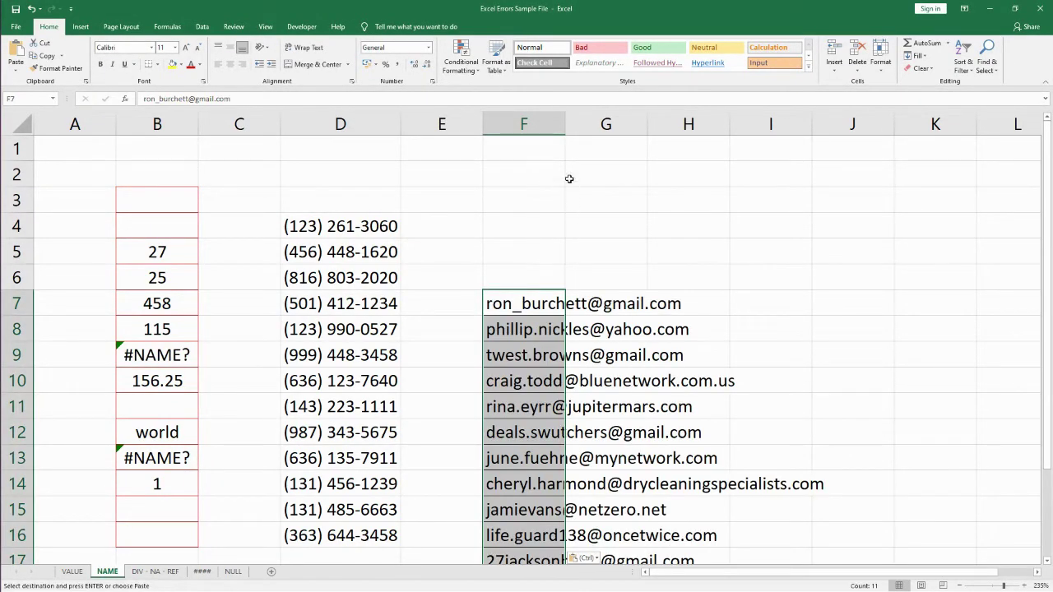
pyautogui.doubleClick(565, 123)
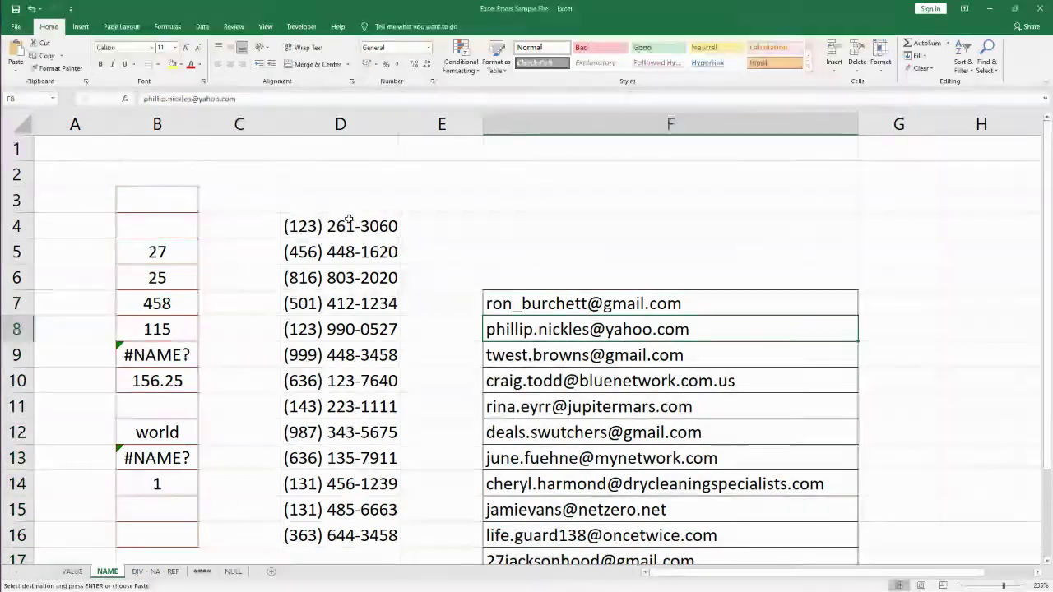
# - Enter =textjoin(" ",TRUE,D4:D16) in D3, which returns #NAME?
pyautogui.click(337, 200)
pyautogui.write('=')
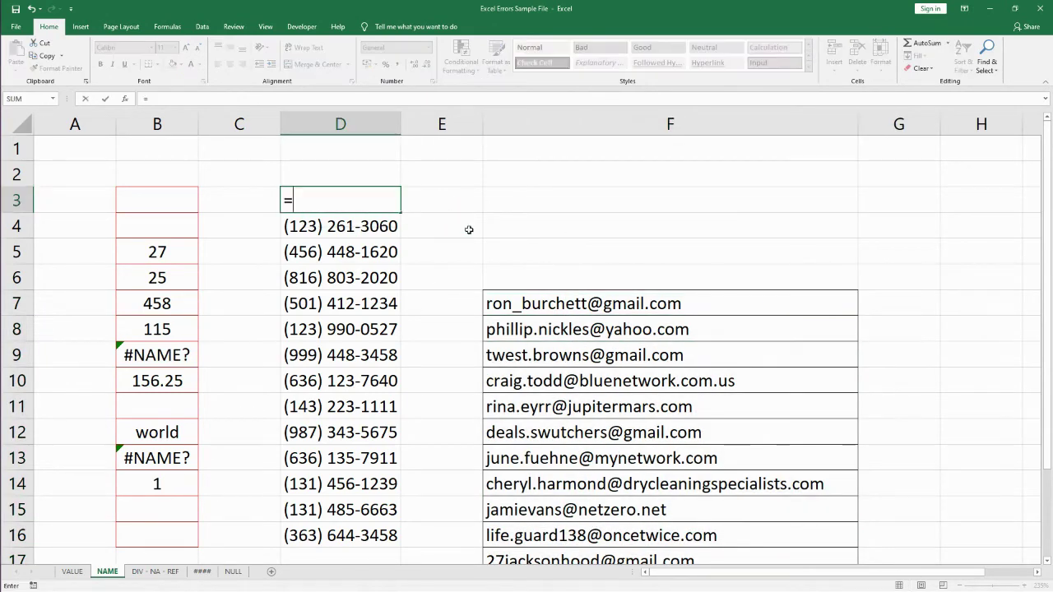
pyautogui.write('textjoin')
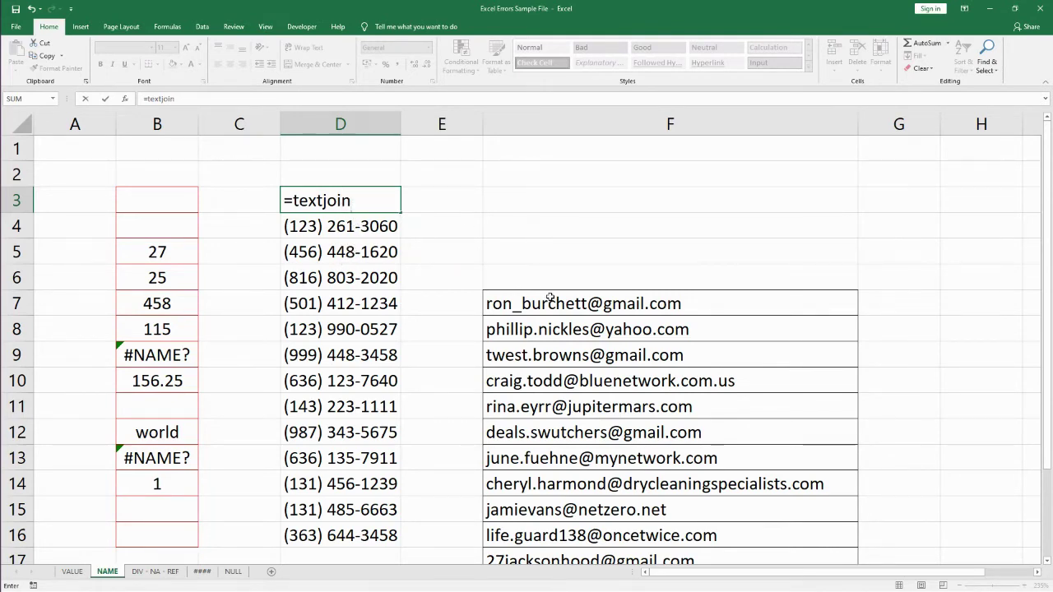
pyautogui.write('(" ",TRUE,')
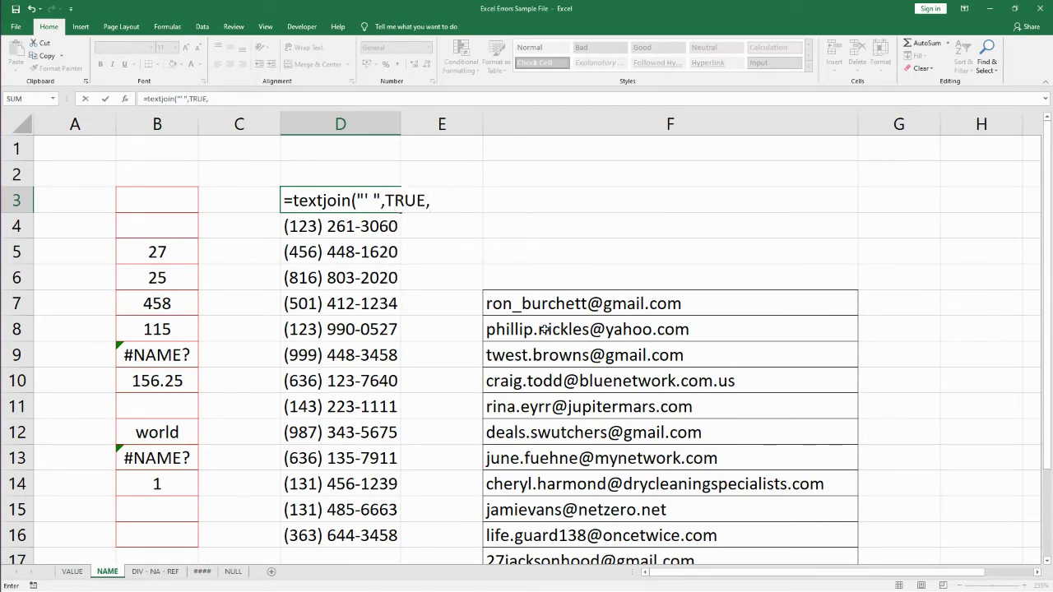
pyautogui.moveTo(334, 226); pyautogui.dragTo(333, 530)
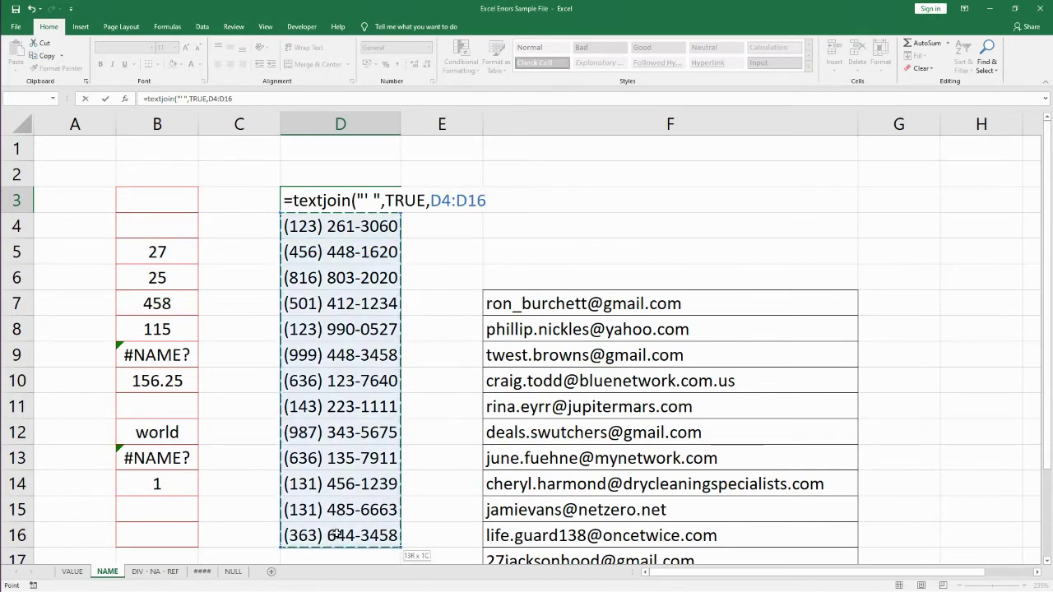
pyautogui.write(')')
pyautogui.press('Return')
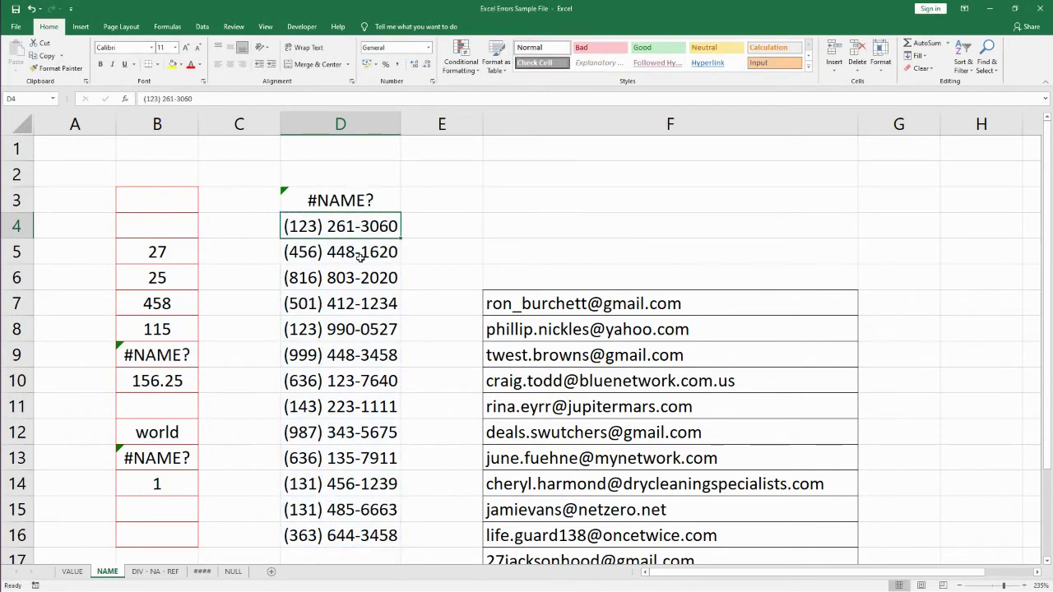
pyautogui.click(371, 200)
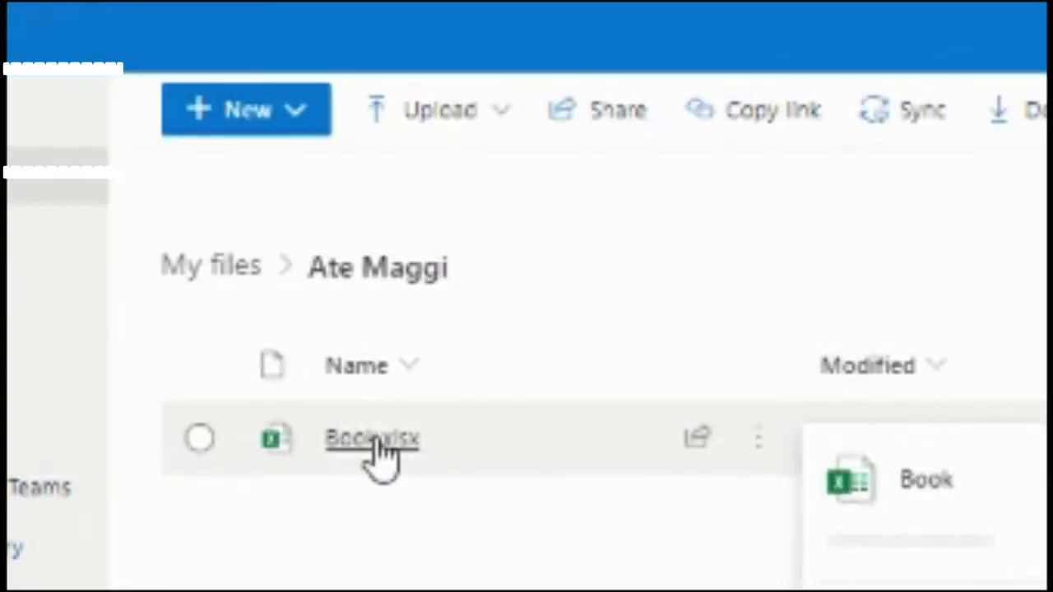
# - Open Book.xlsx from the OneDrive My files folder in Excel for the web
pyautogui.click(374, 438)
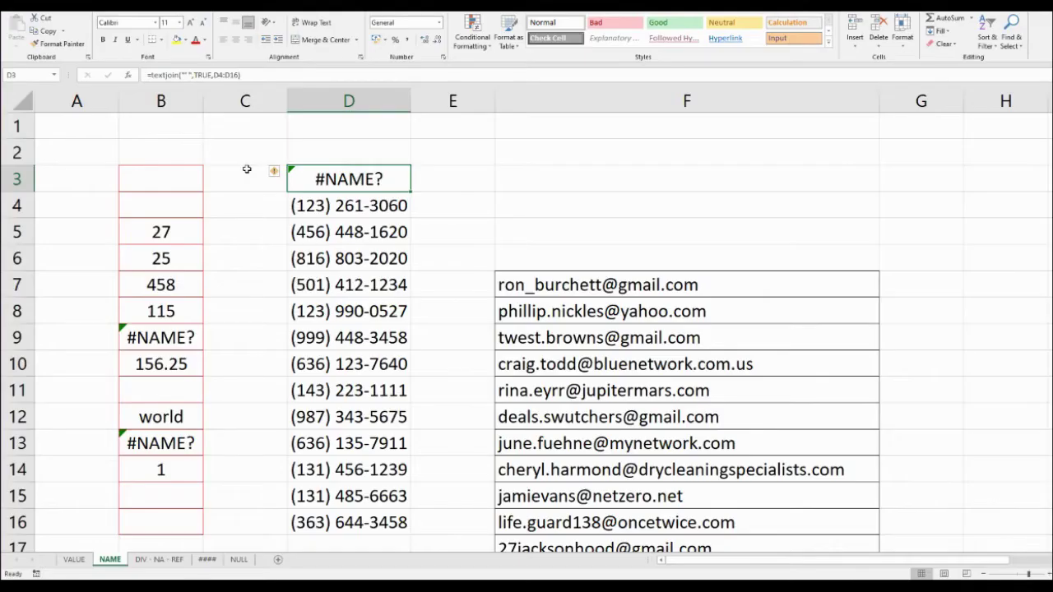
pyautogui.click(337, 207)
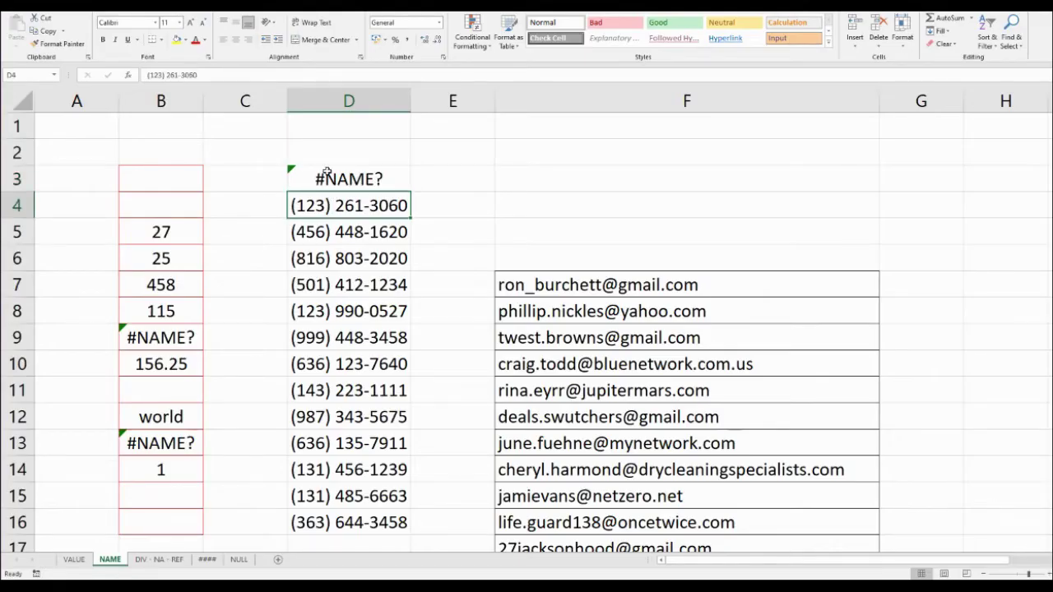
# - Copy the phone and e-mail block D4:F17 in desktop Excel
pyautogui.click(331, 172)
pyautogui.moveTo(333, 173); pyautogui.dragTo(531, 246)
pyautogui.click(361, 211)
pyautogui.scroll(-10, 592, 331)
pyautogui.scroll(8, 592, 331)
pyautogui.keyDown('shift'); pyautogui.click(592, 391); pyautogui.keyUp('shift')
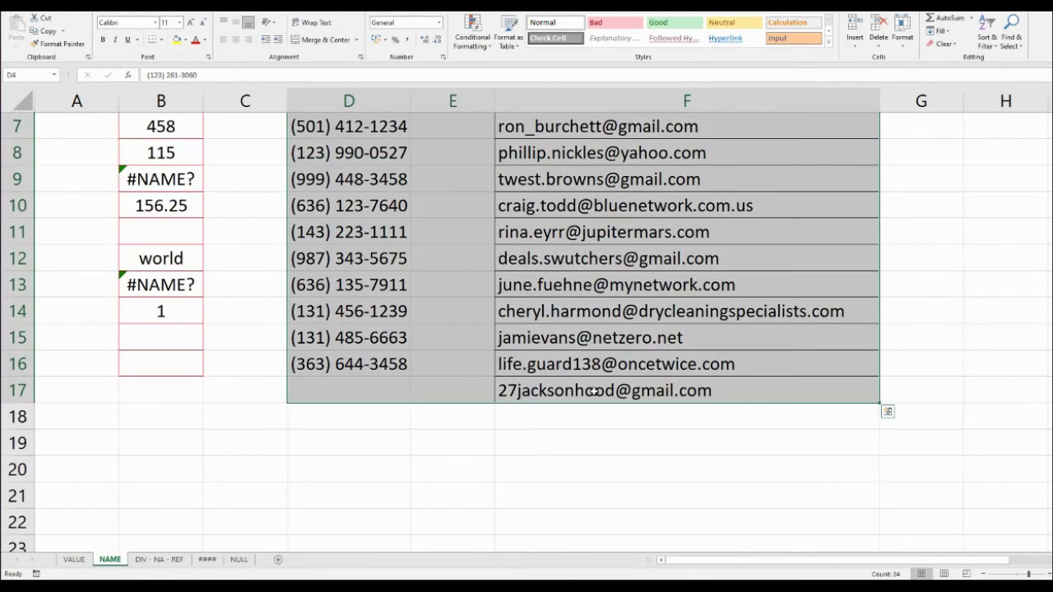
pyautogui.hotkey('ctrl', 'c')
# - Paste the block at D7 in Book.xlsx online and widen column F for full addresses
pyautogui.scroll(2, 592, 391)
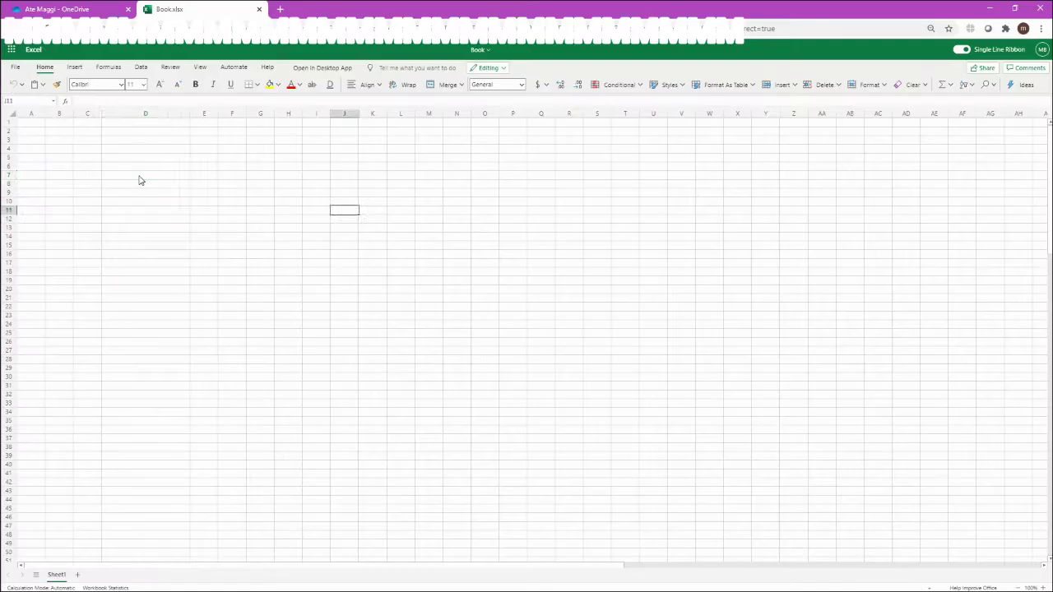
pyautogui.click(140, 179)
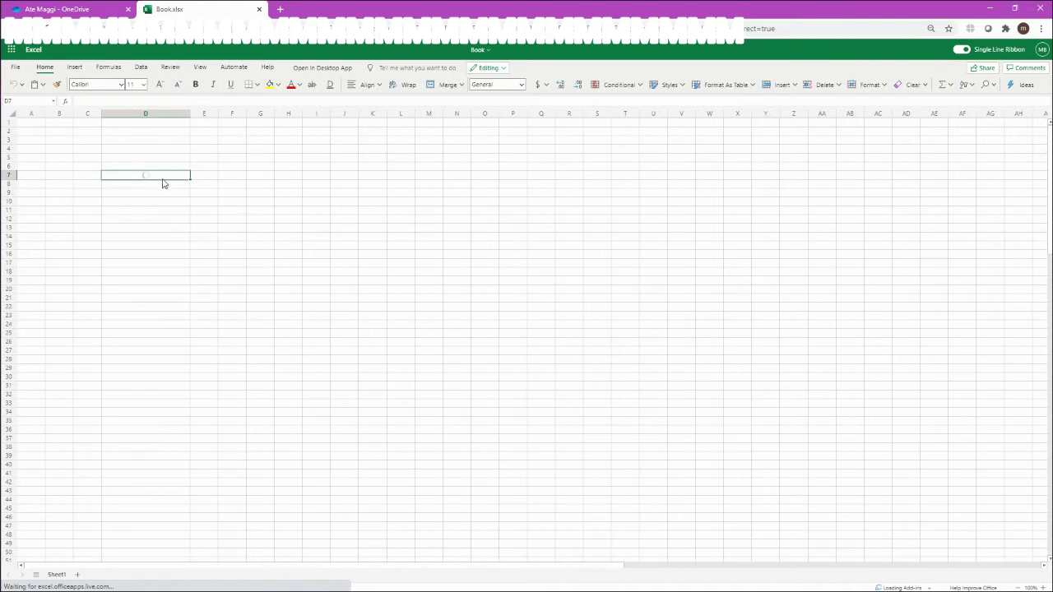
pyautogui.hotkey('ctrl', 'v')
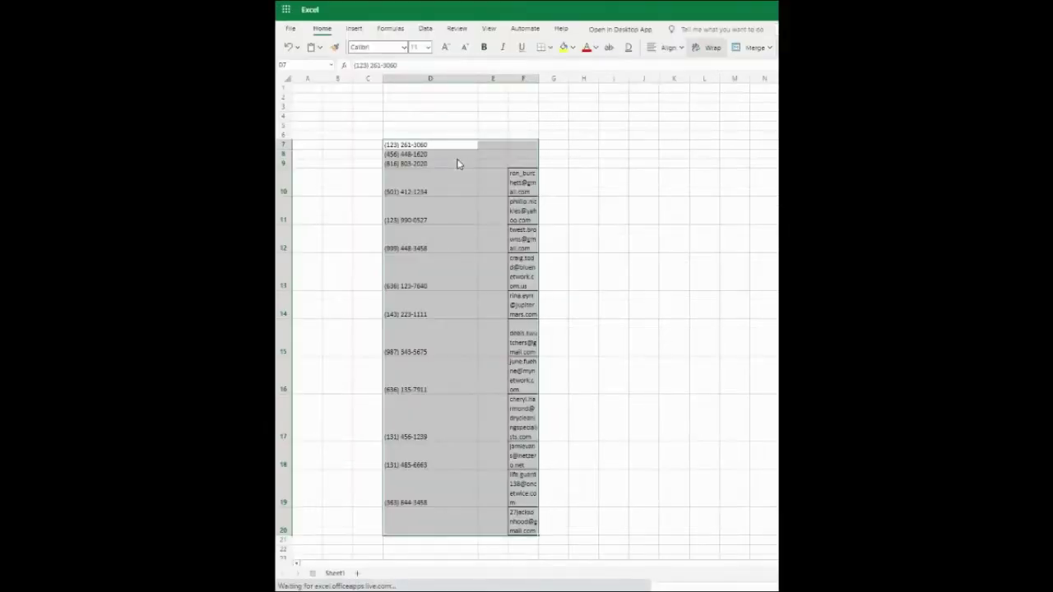
pyautogui.click(243, 214)
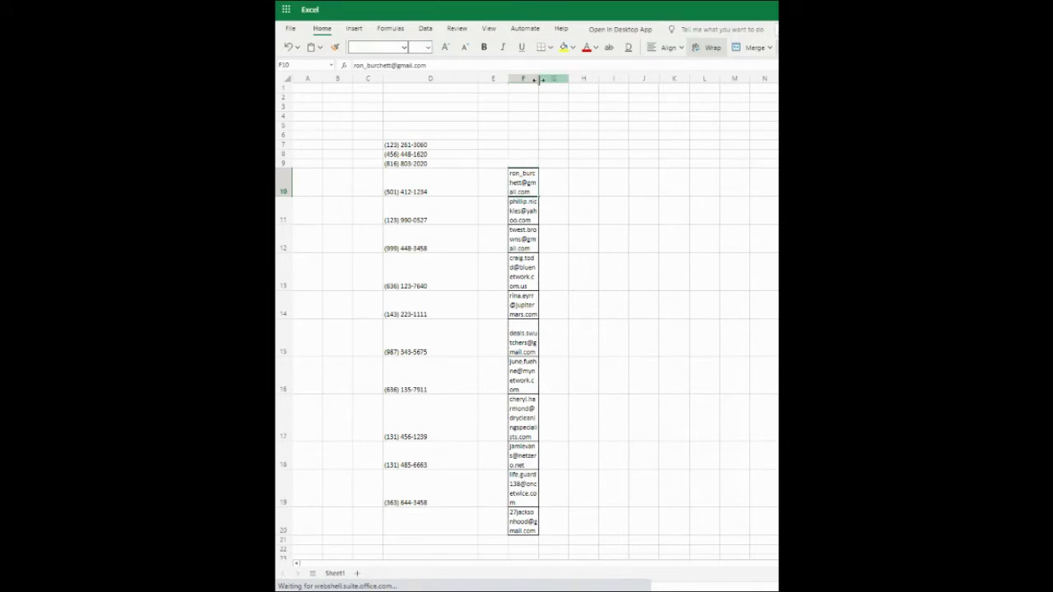
pyautogui.moveTo(539, 86); pyautogui.dragTo(643, 90)
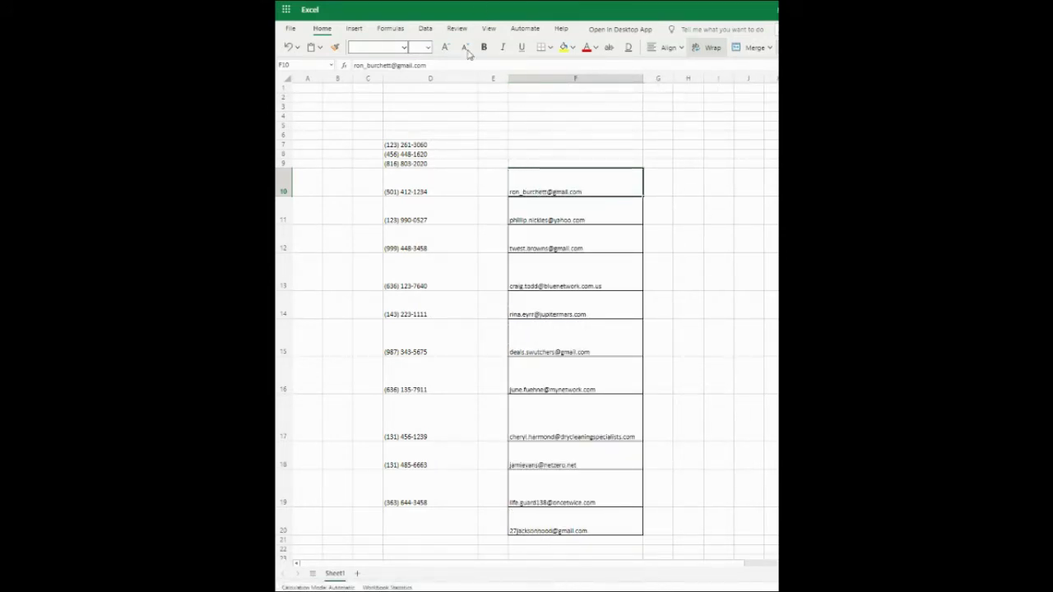
# - Enter =TEXTJOIN(", ",TRUE,D7:D19) in D6 to list all phone numbers comma-separated, then copy it
pyautogui.click(402, 129)
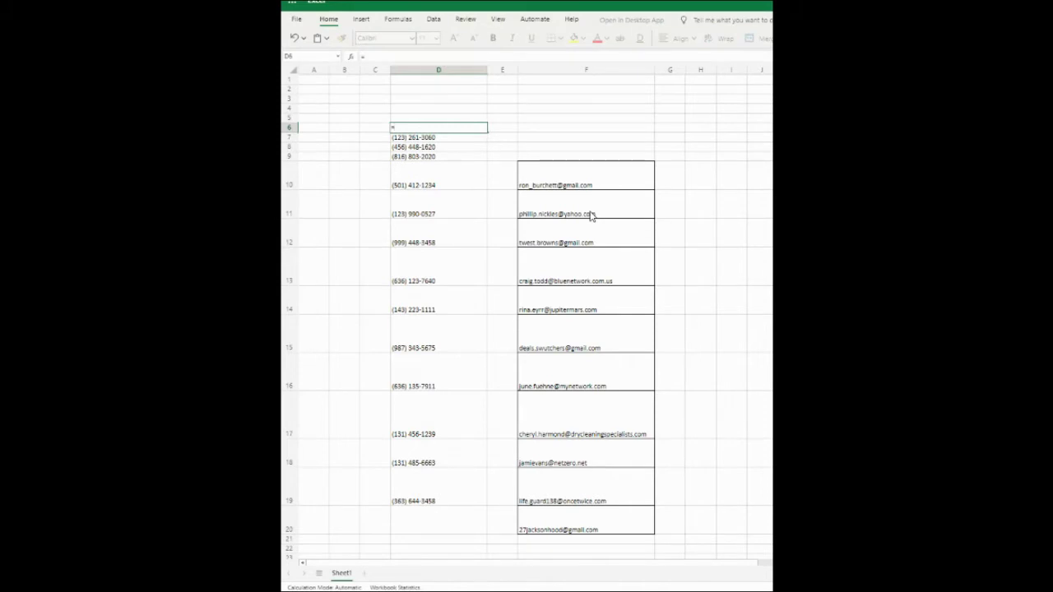
pyautogui.write('textjoin')
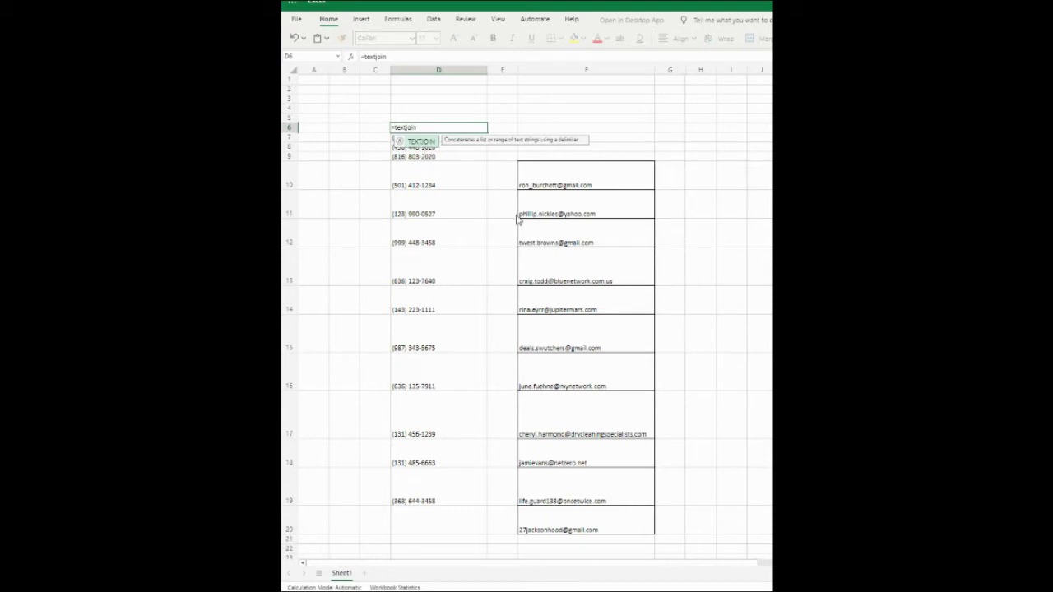
pyautogui.write('(')
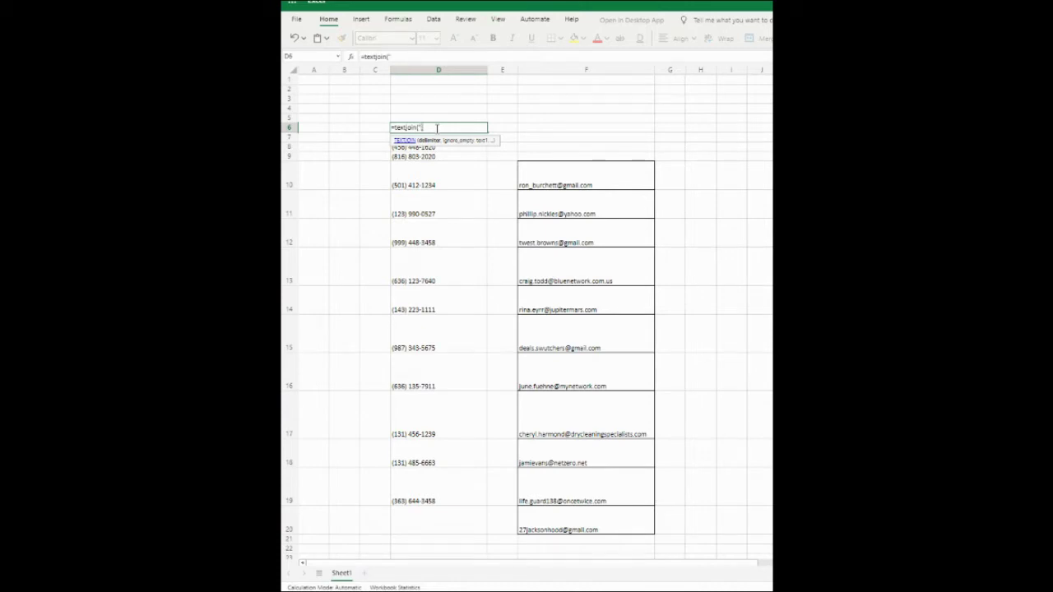
pyautogui.write('",TRUE')
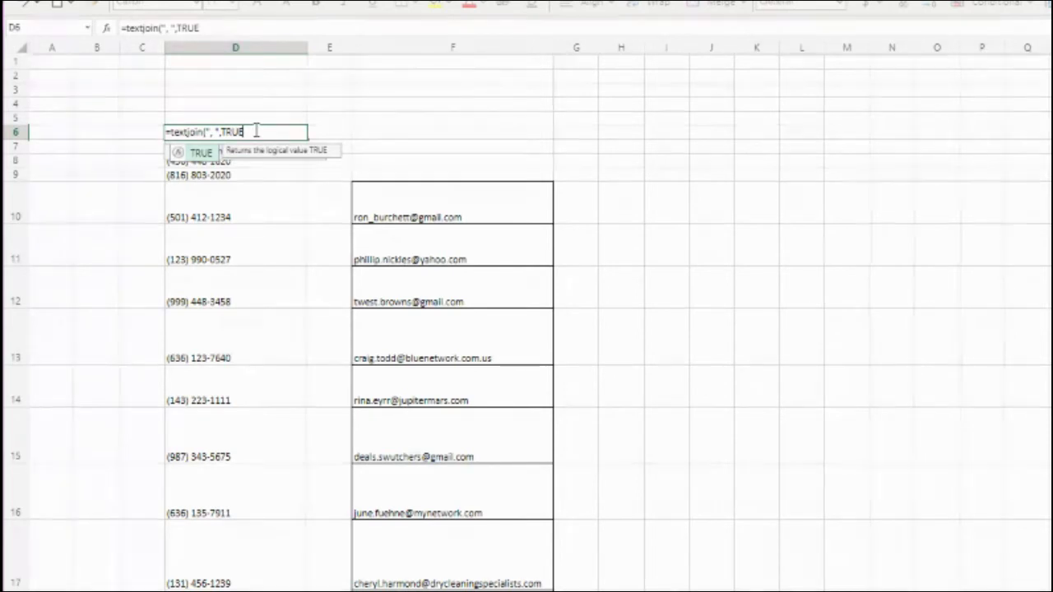
pyautogui.write(',')
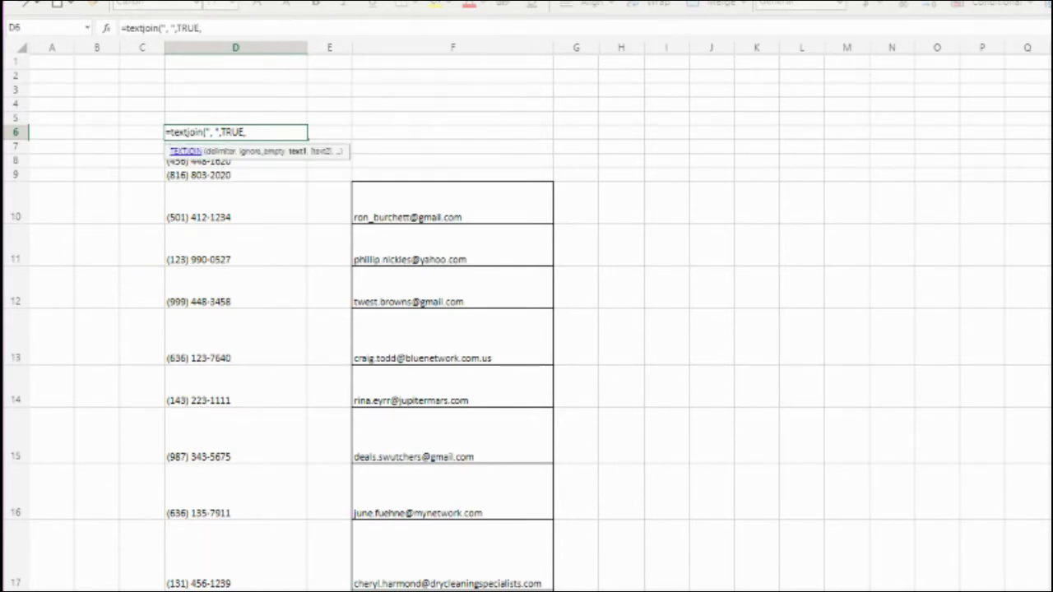
pyautogui.write('D19')
pyautogui.keyDown('shift'); pyautogui.click(197, 168); pyautogui.keyUp('shift')
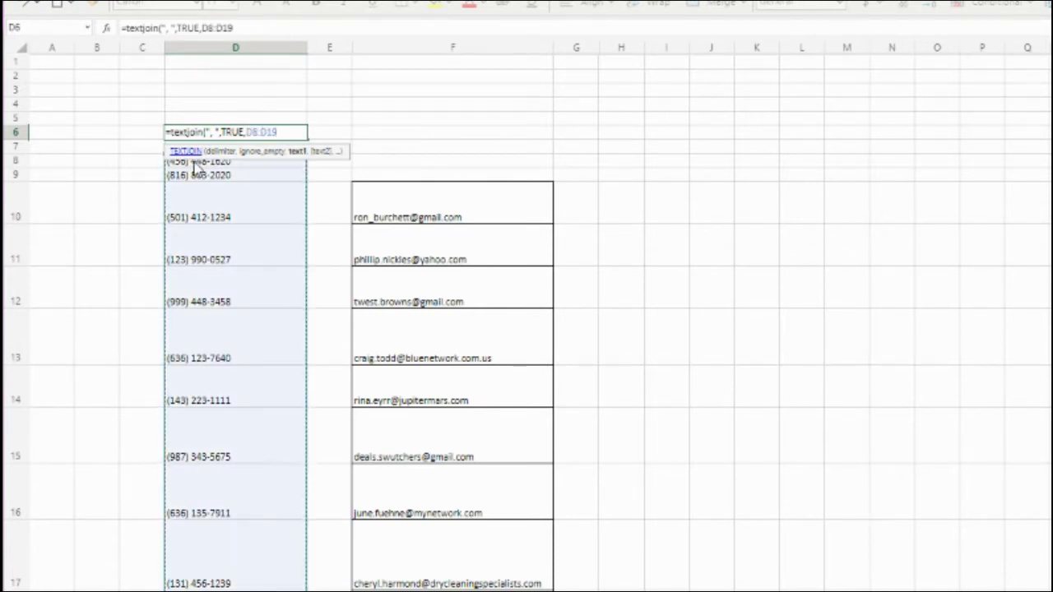
pyautogui.hotkey('shift', 'Up')
pyautogui.write(')')
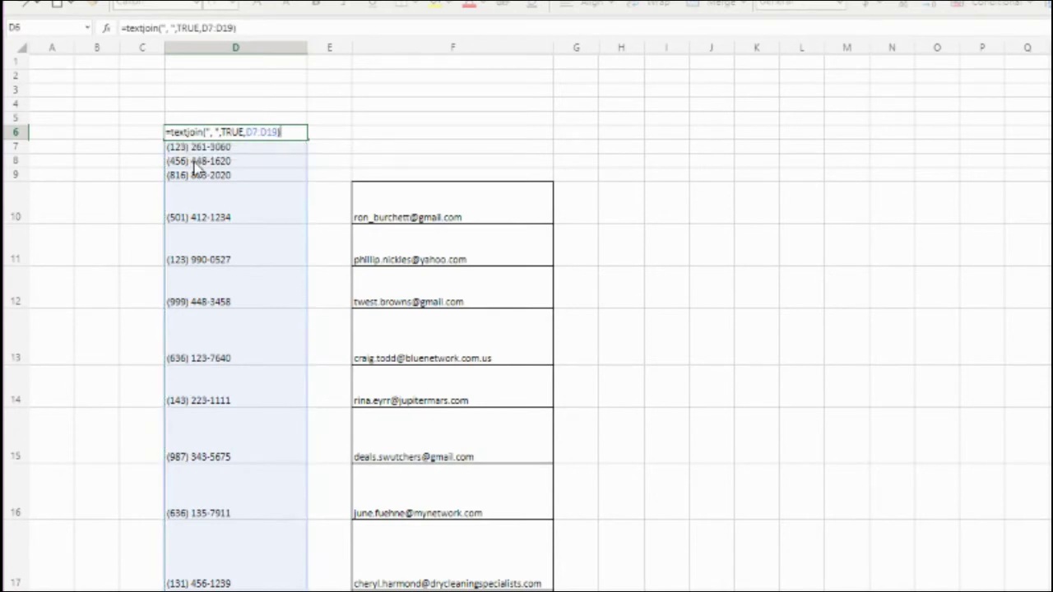
pyautogui.press('Return')
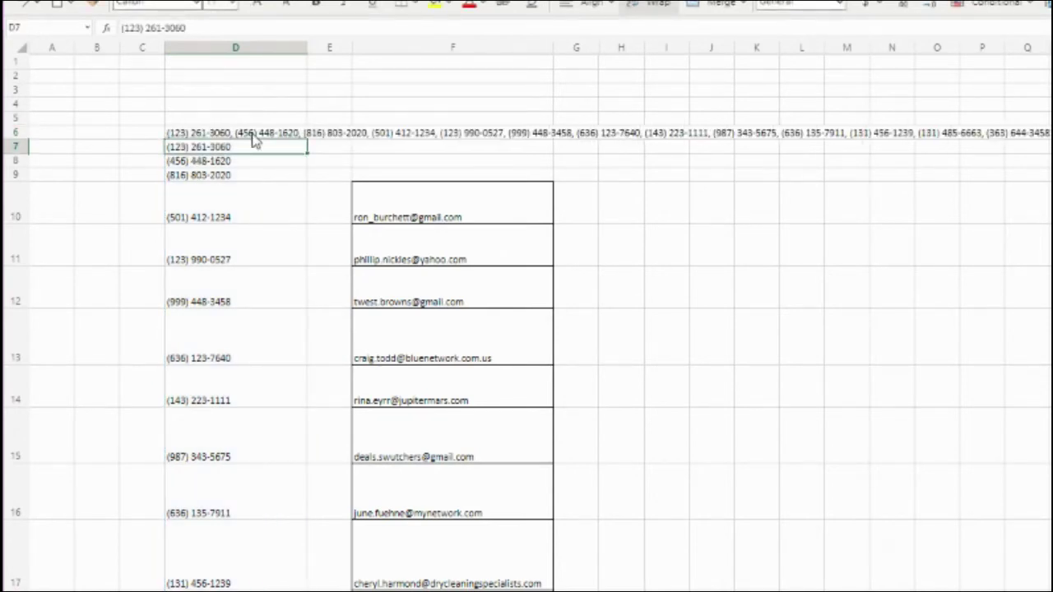
pyautogui.click(254, 137)
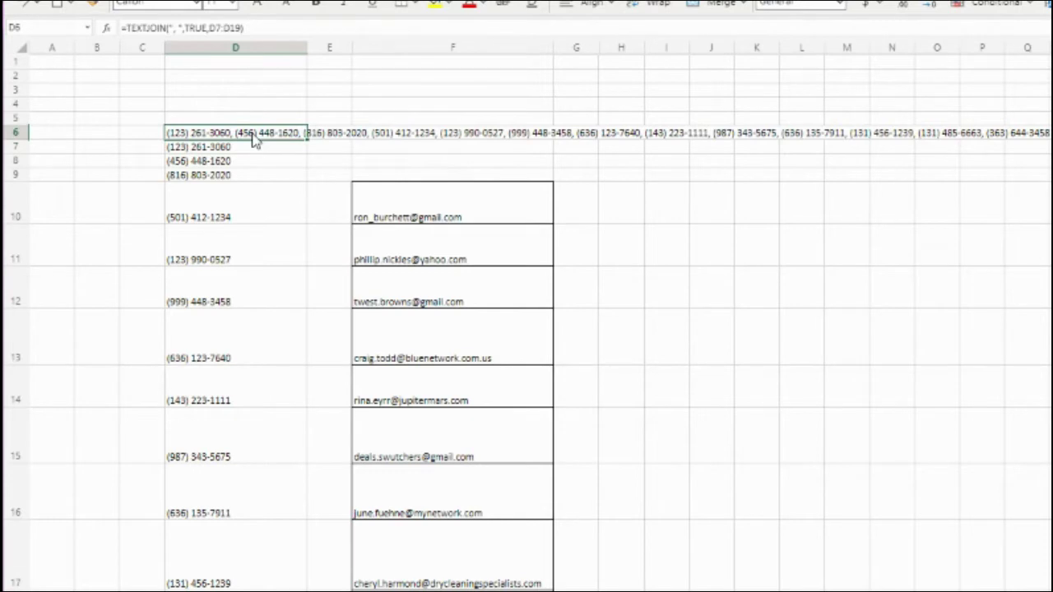
pyautogui.hotkey('ctrl', 'c')
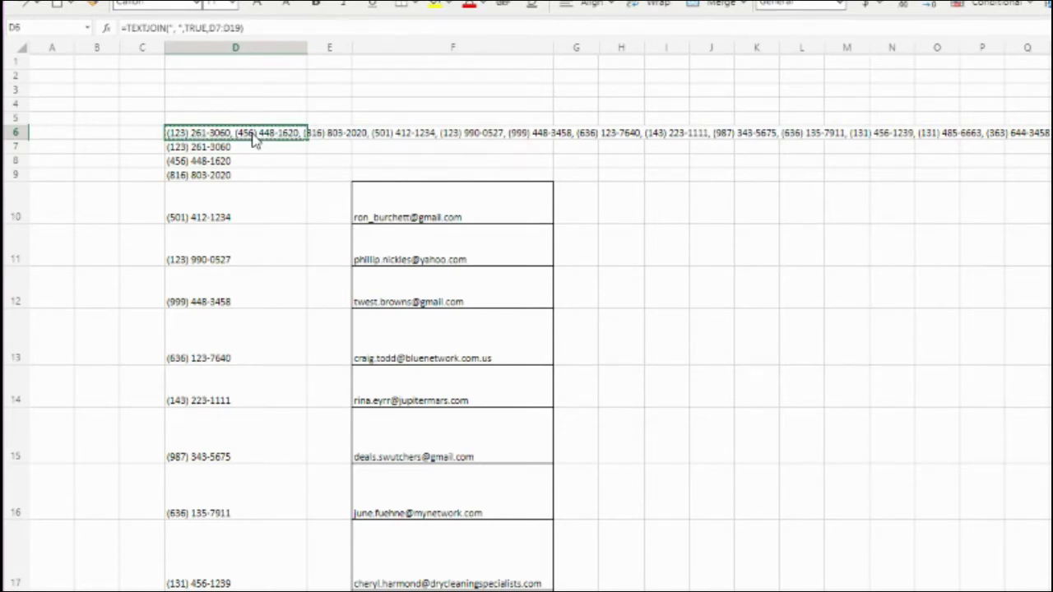
# - Paste D6 back over itself as values so the joined phone list is plain text
pyautogui.rightClick(255, 139)
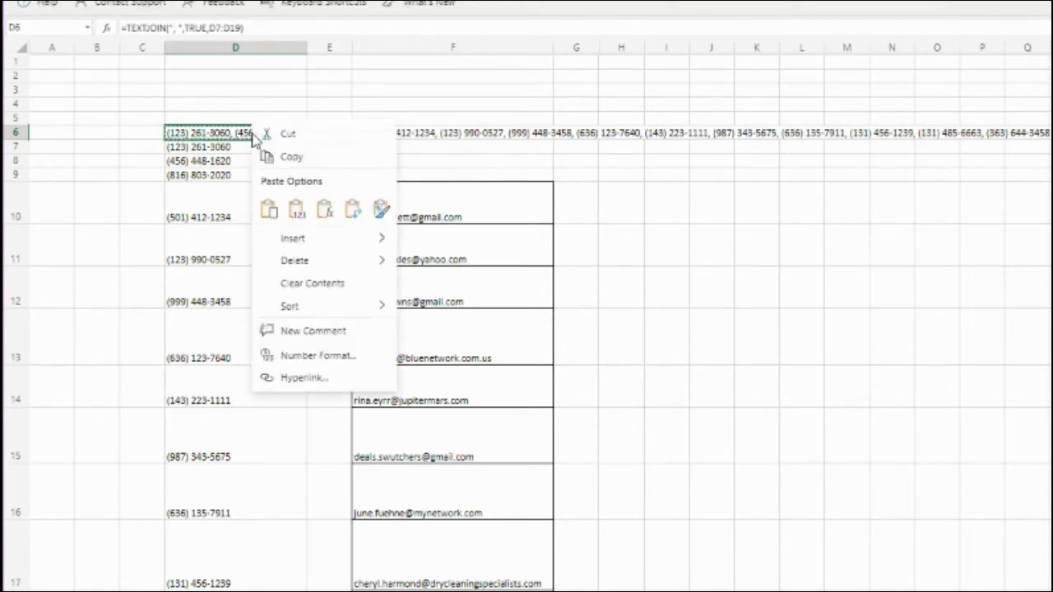
pyautogui.click(296, 209)
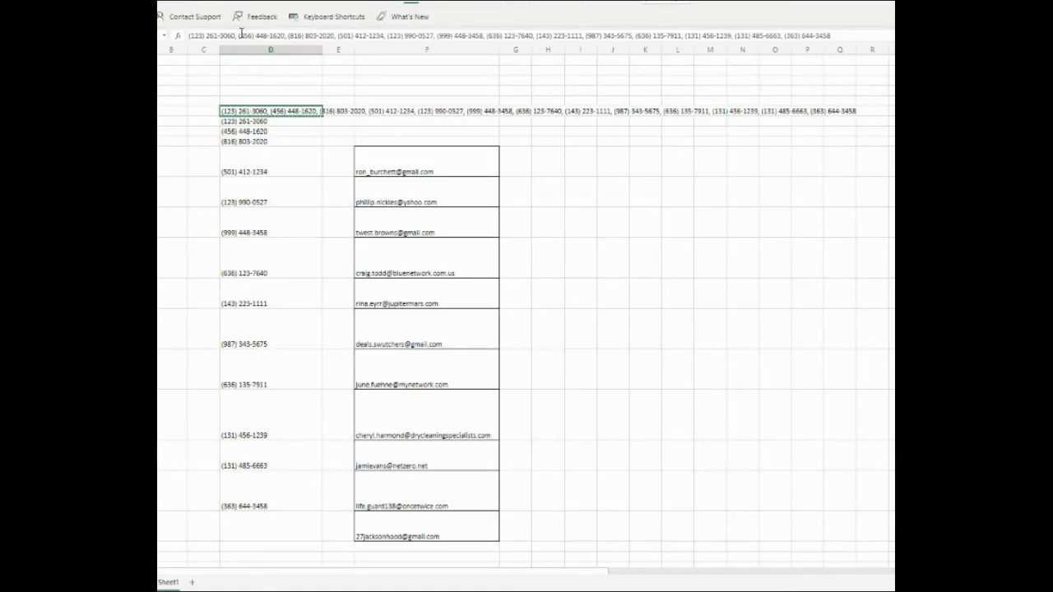
pyautogui.click(655, 217)
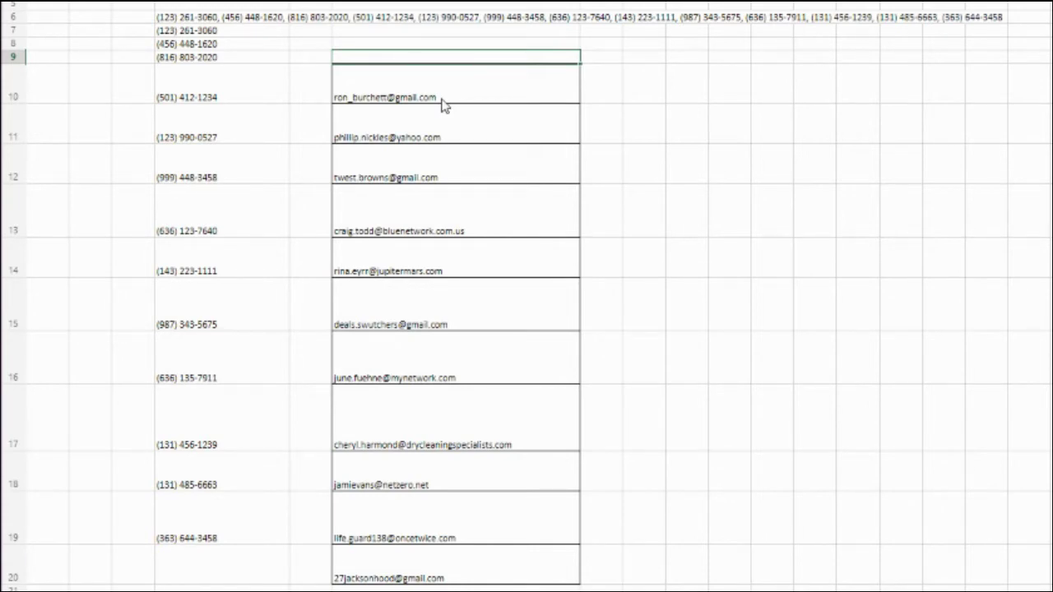
# - Enter =textjoin("; ",TRUE,F10:F20) in F9 to join the e-mail addresses with semicolons
pyautogui.write('=')
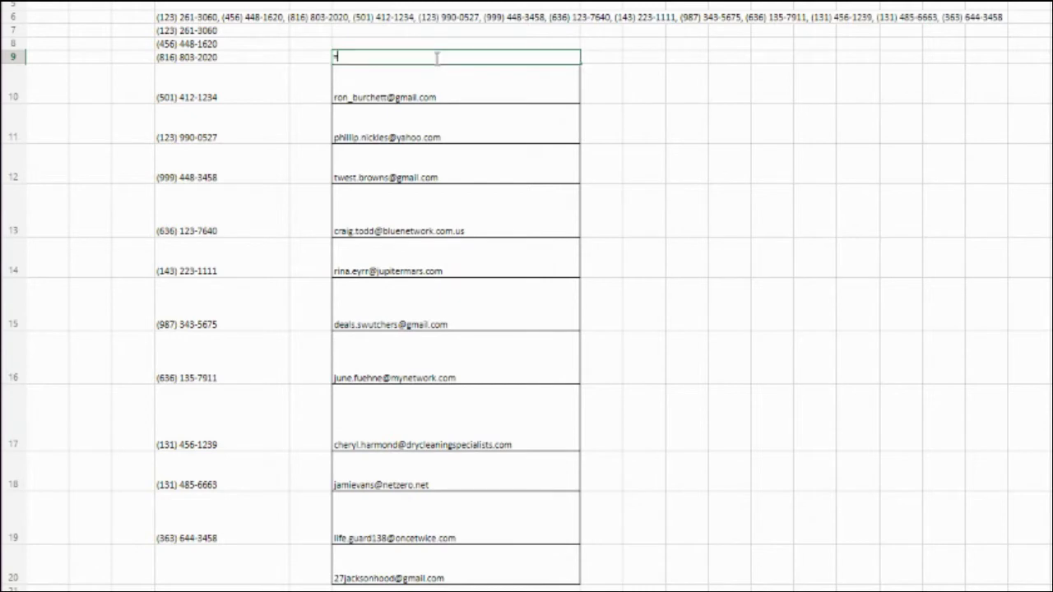
pyautogui.write('textjoin')
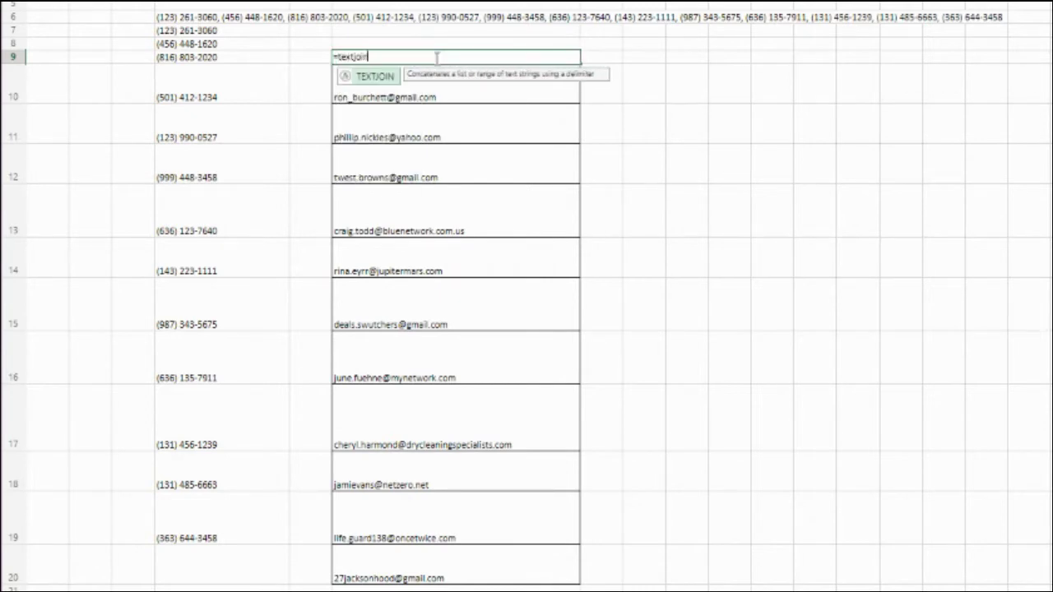
pyautogui.write('(')
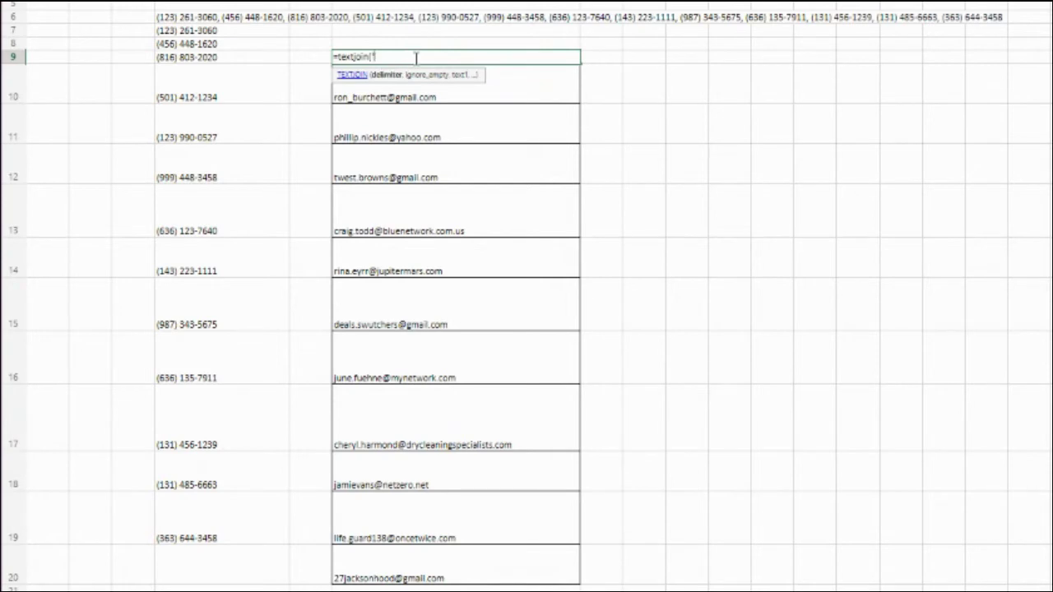
pyautogui.write('"; ",TR')
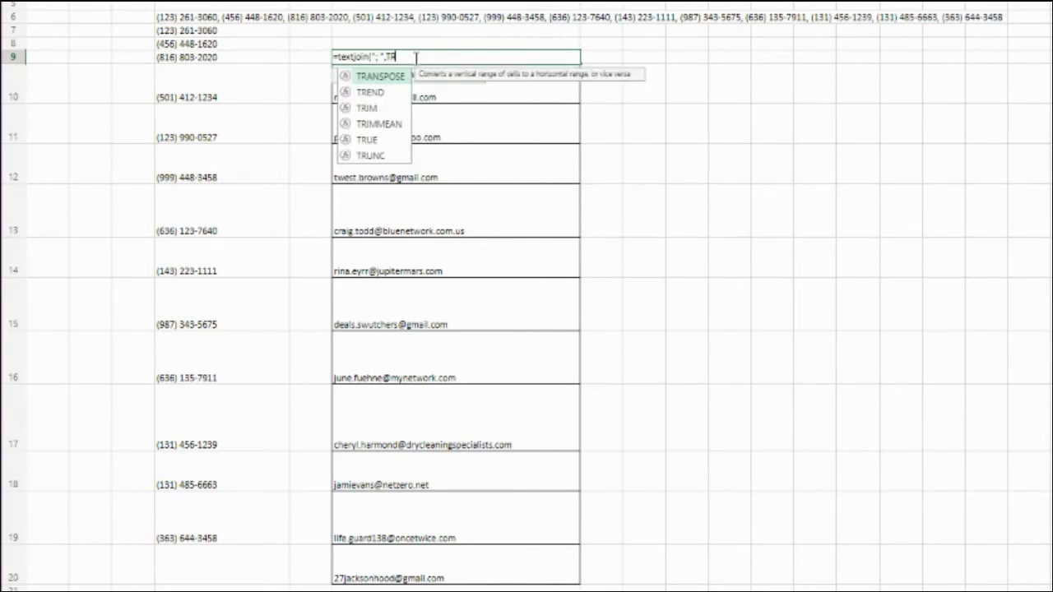
pyautogui.write('UE,')
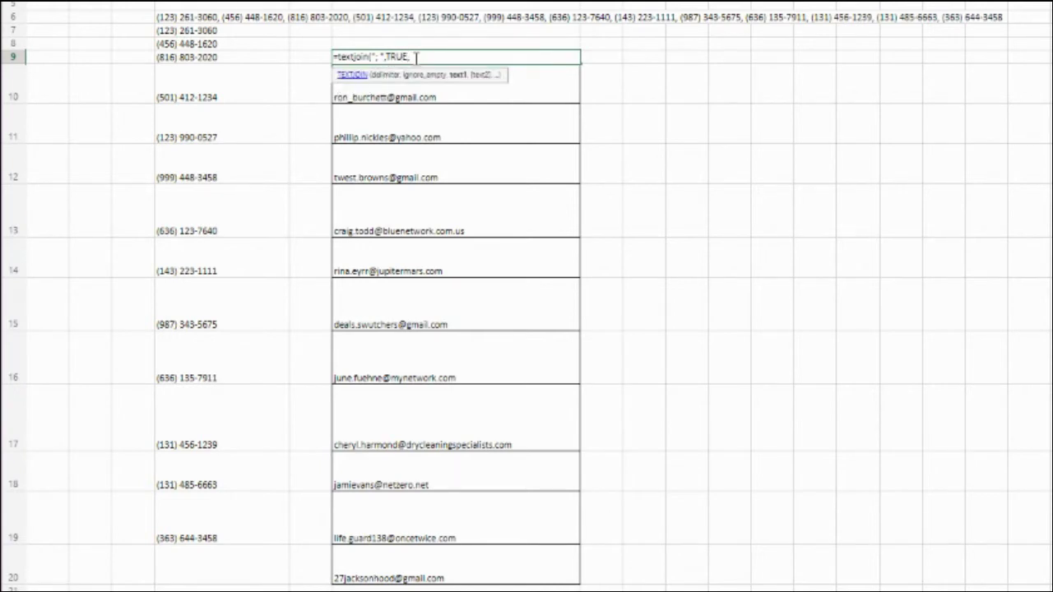
pyautogui.moveTo(458, 583); pyautogui.dragTo(457, 518)
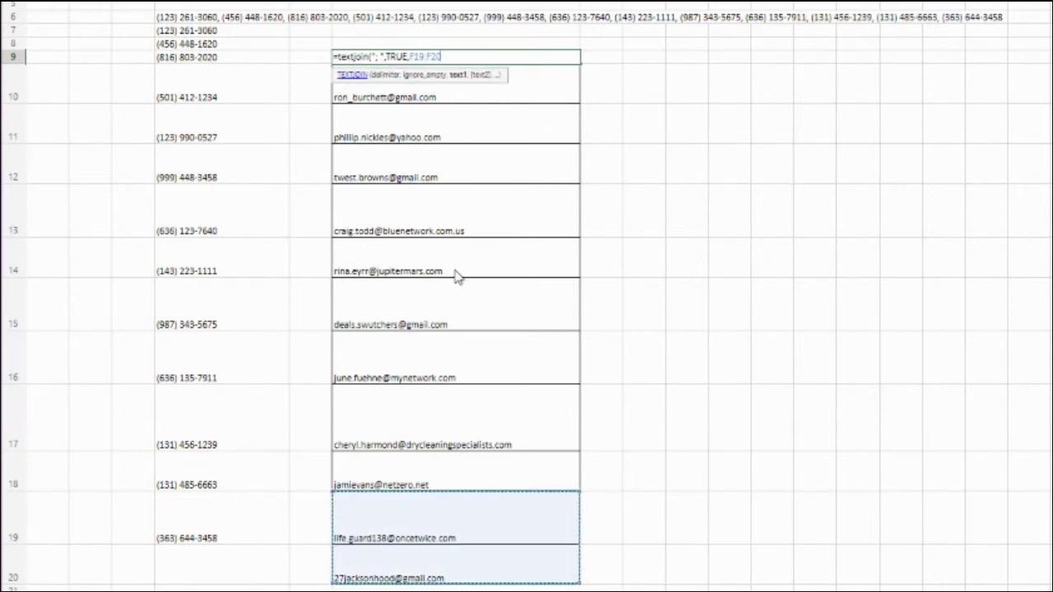
pyautogui.moveTo(458, 277); pyautogui.dragTo(459, 98)
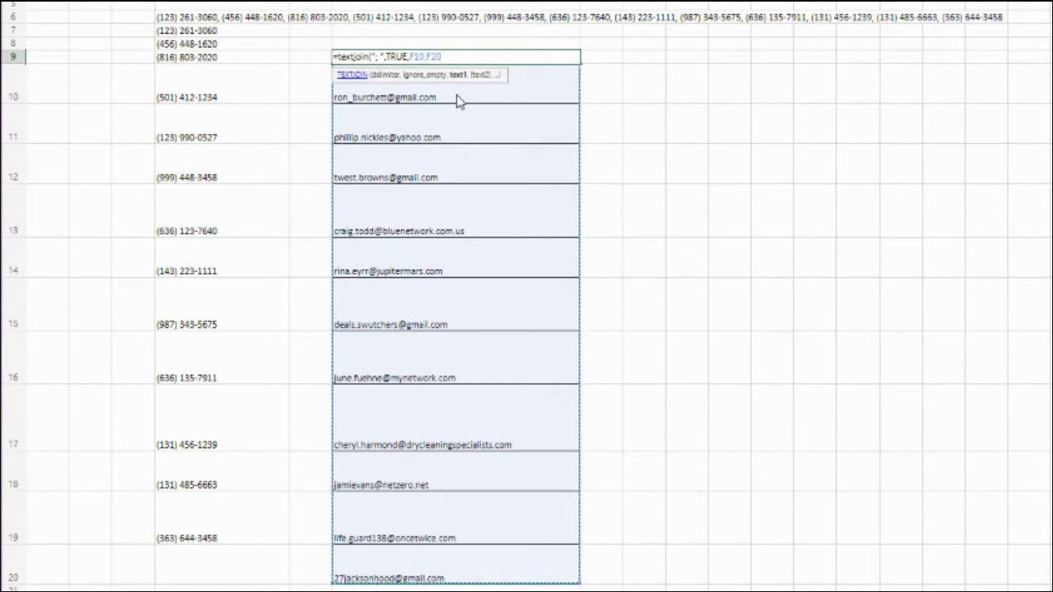
pyautogui.write(')')
pyautogui.press('Return')
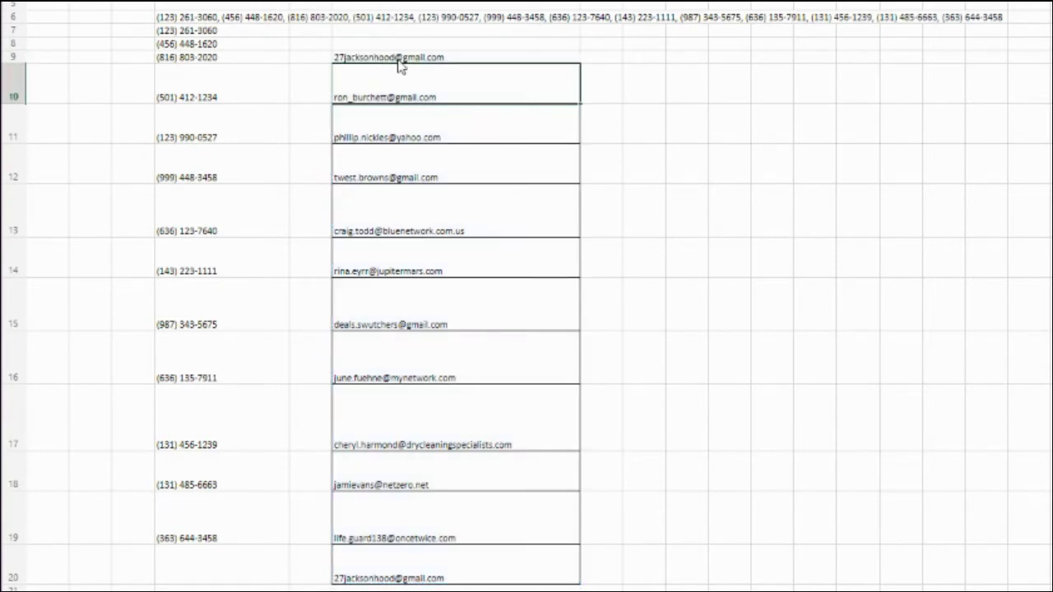
# - Copy F9 and paste it back as values to fix the joined e-mail list
pyautogui.click(403, 64)
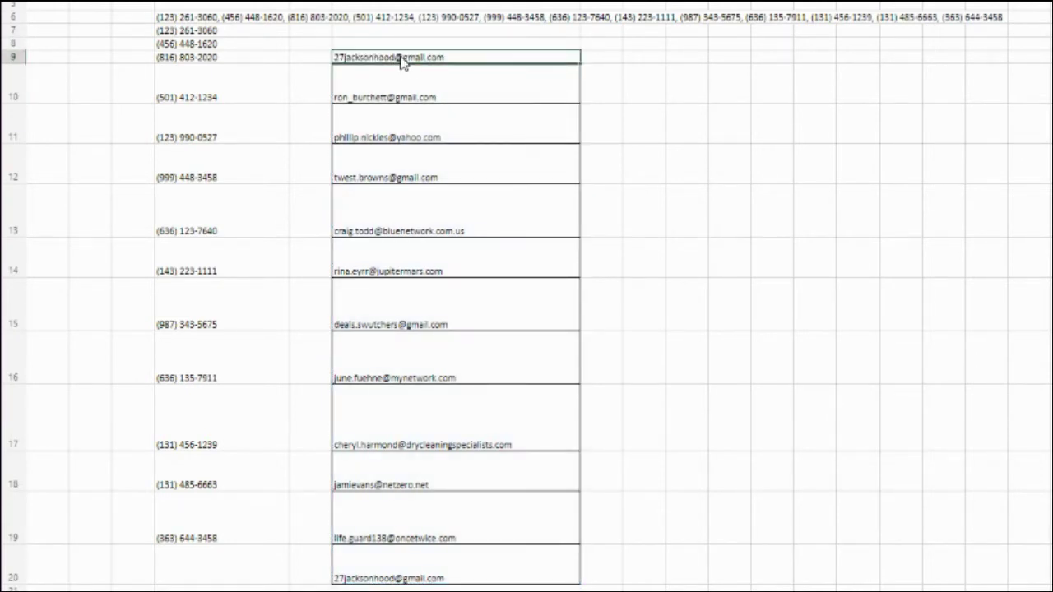
pyautogui.hotkey('ctrl', 'c')
pyautogui.rightClick(401, 56)
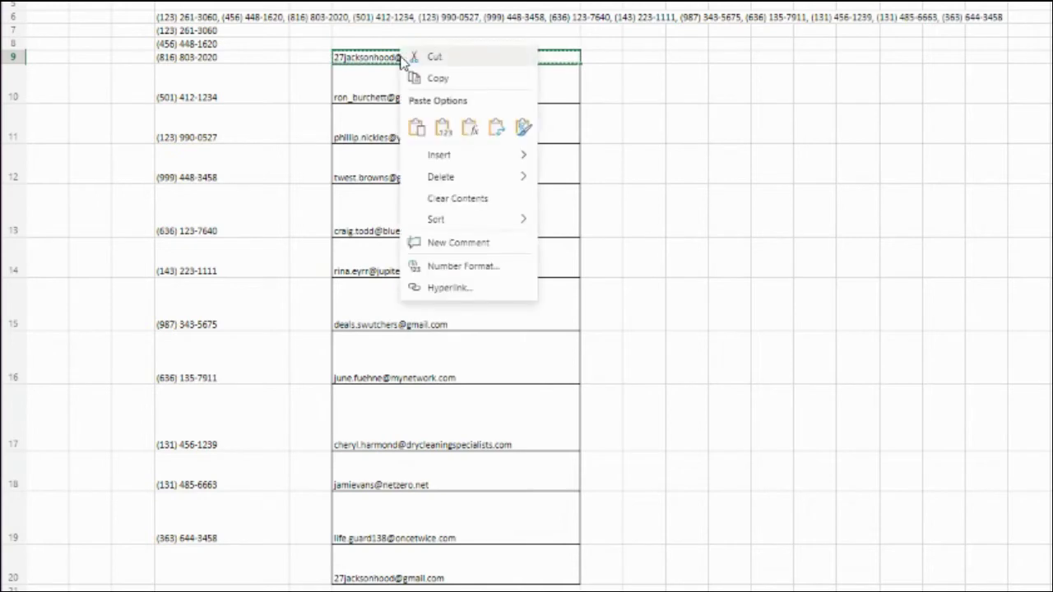
pyautogui.click(438, 126)
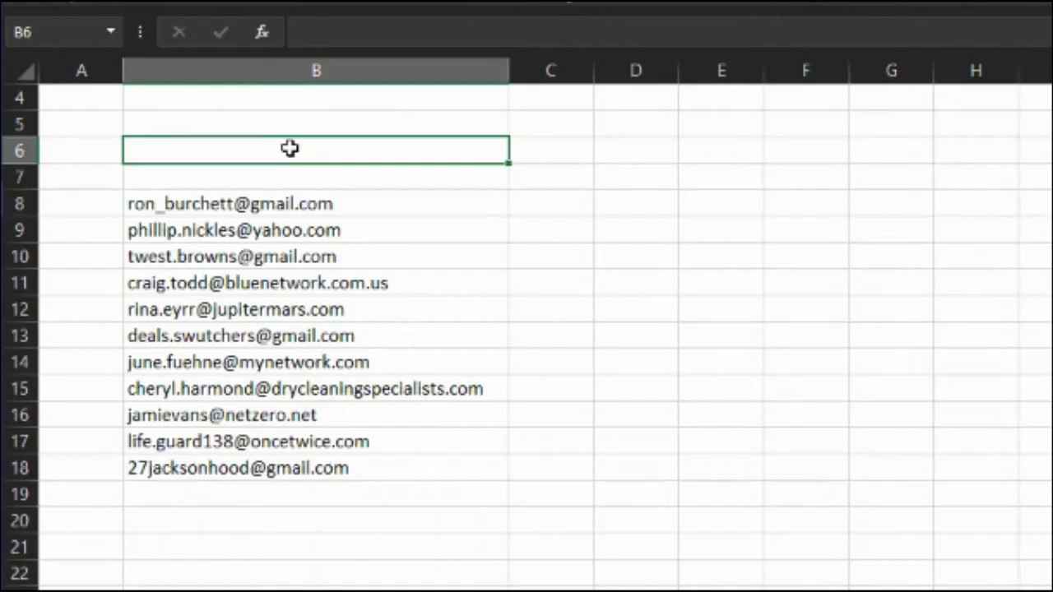
# - Enter =textjoin("; ",TRUE,B7:B18) in B6 to join the e-mail list with semicolons
pyautogui.write('=t')
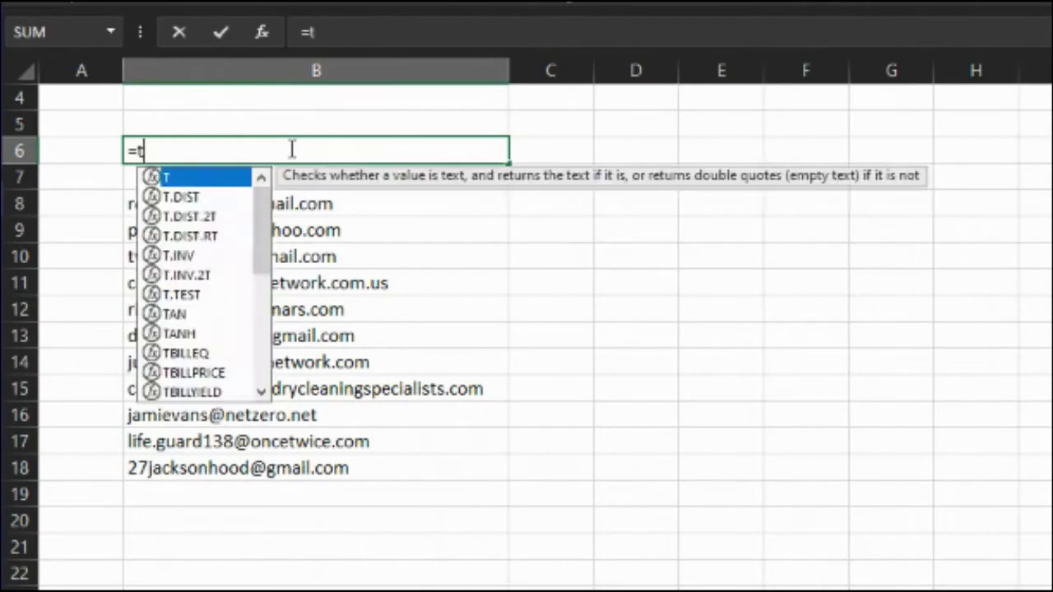
pyautogui.write('extjoin(')
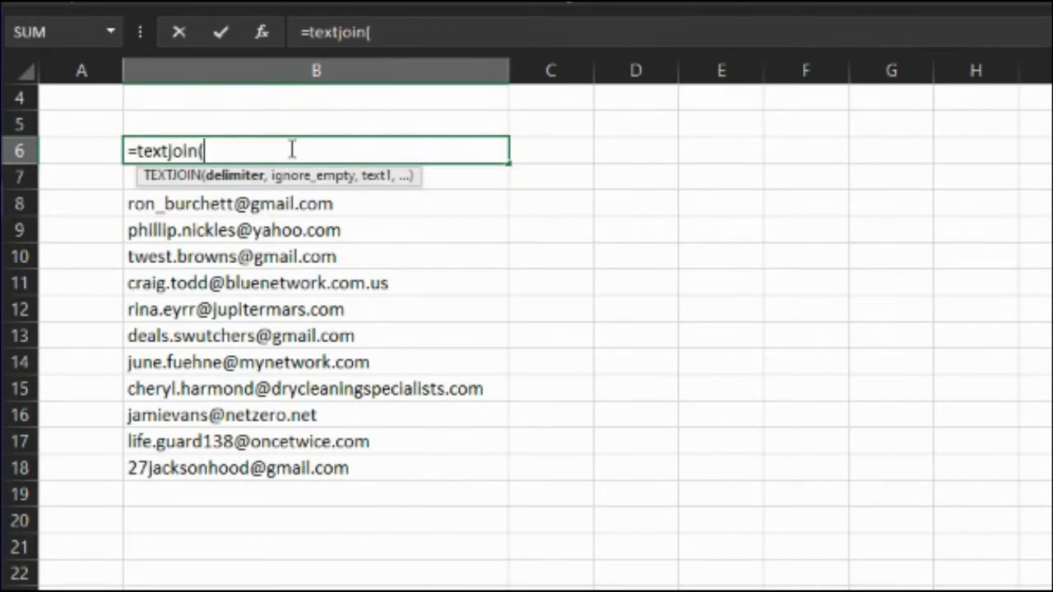
pyautogui.write('"; ",')
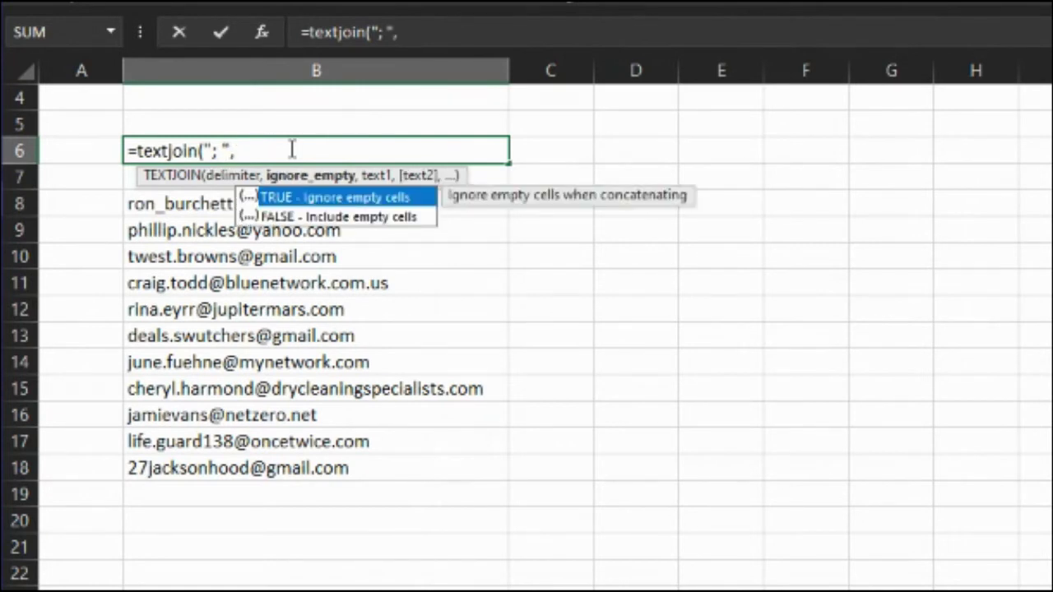
pyautogui.write('TRUE')
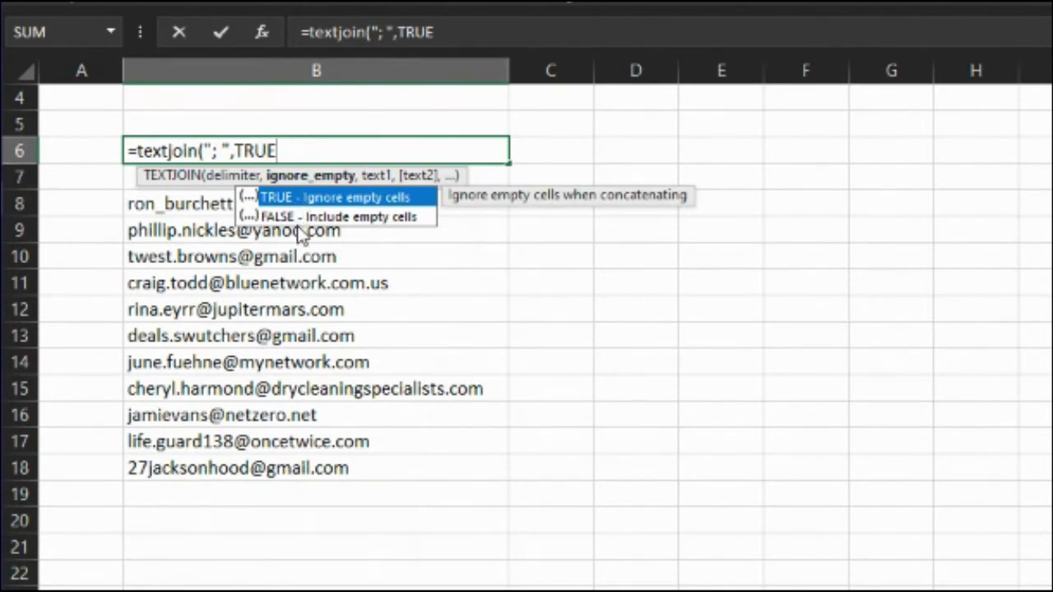
pyautogui.click(296, 151)
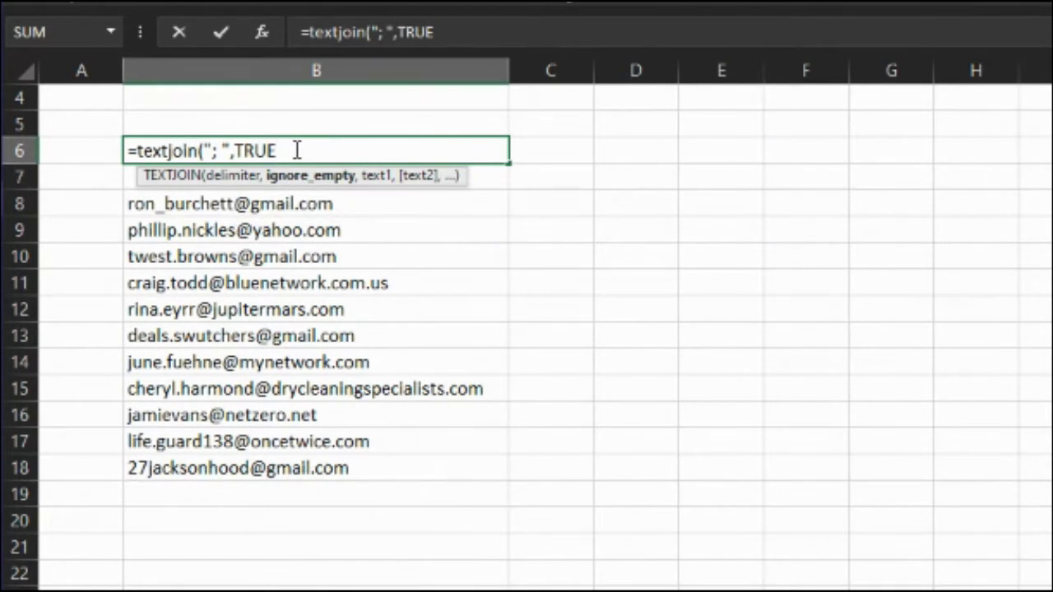
pyautogui.write(',')
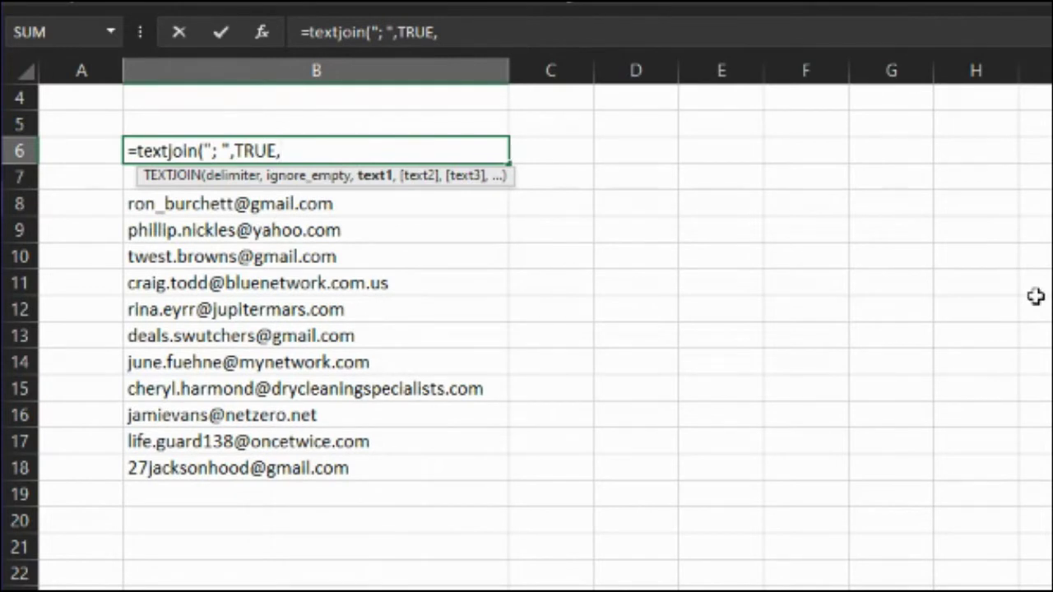
pyautogui.moveTo(148, 466); pyautogui.dragTo(170, 186)
pyautogui.write(')')
pyautogui.press('Return')
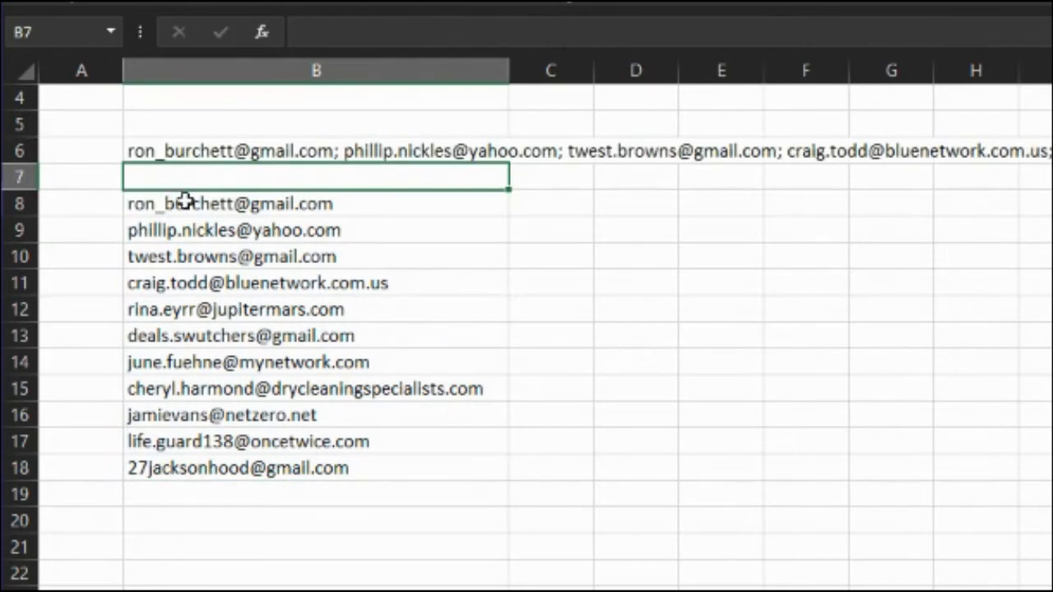
# - Enter =textjoin(", ",TRUE,B24:B36) in B23 to join the phone numbers with commas
pyautogui.click(315, 589)
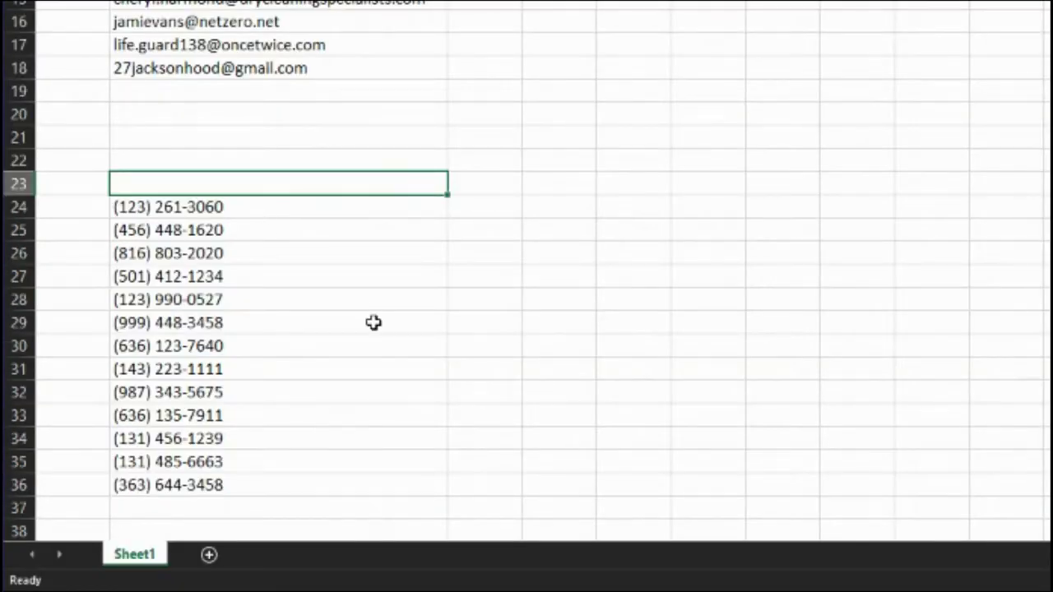
pyautogui.write('=textjoin')
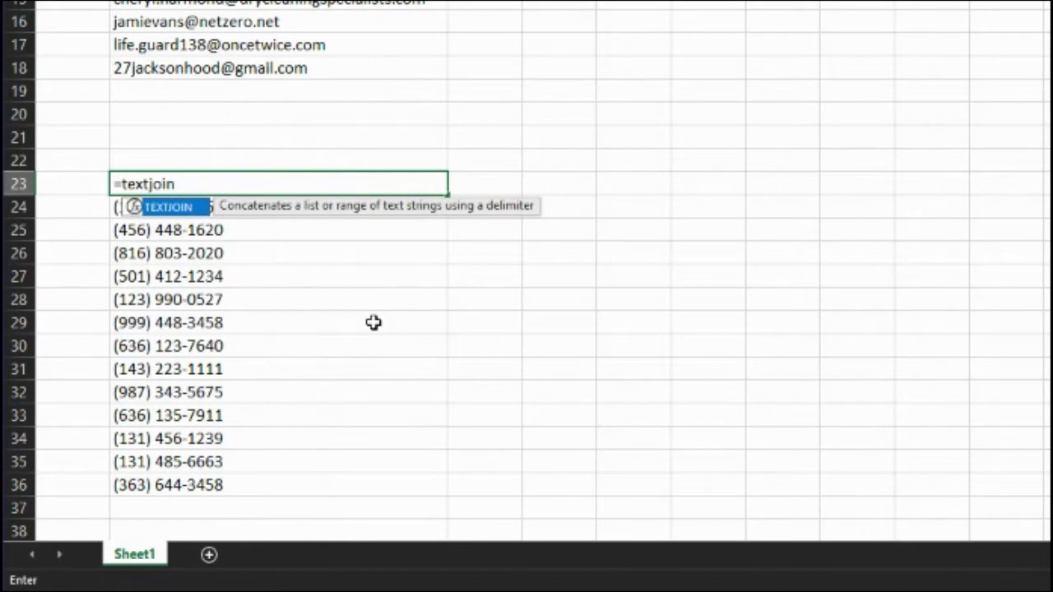
pyautogui.write('(",')
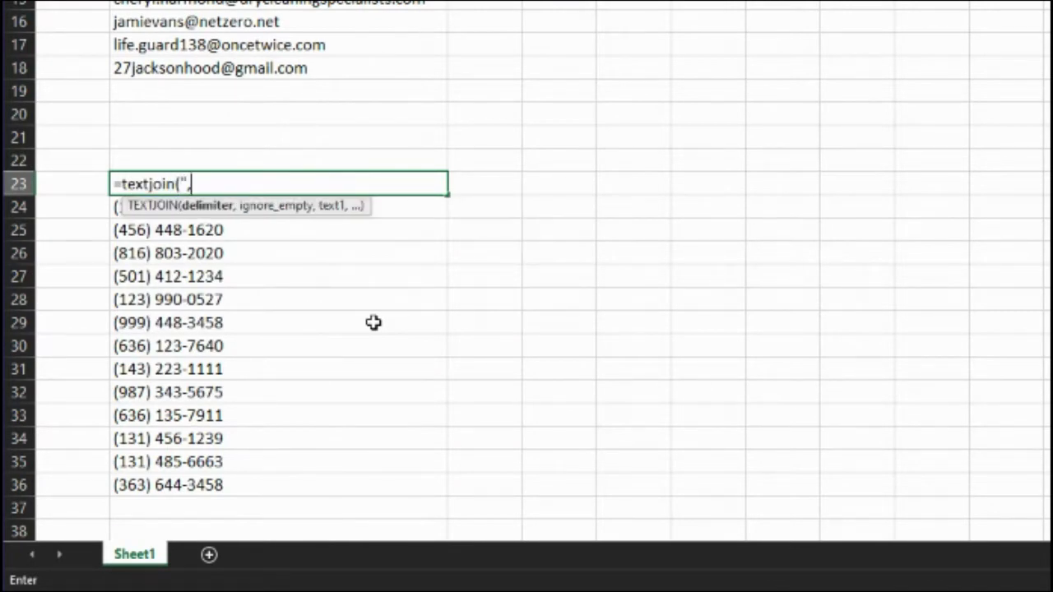
pyautogui.write(' ",TRUE,')
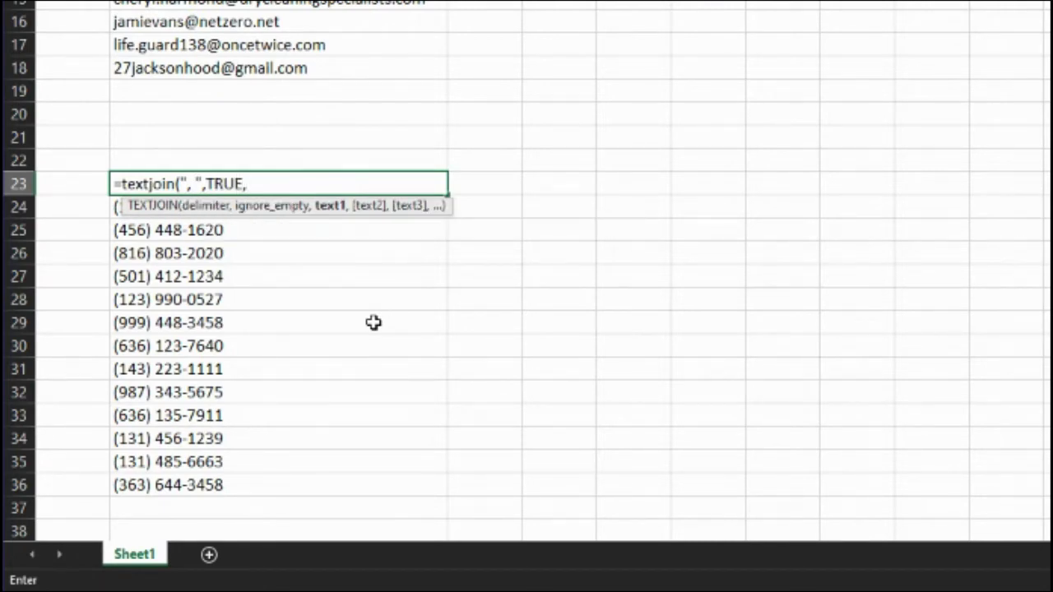
pyautogui.moveTo(282, 486); pyautogui.dragTo(315, 207)
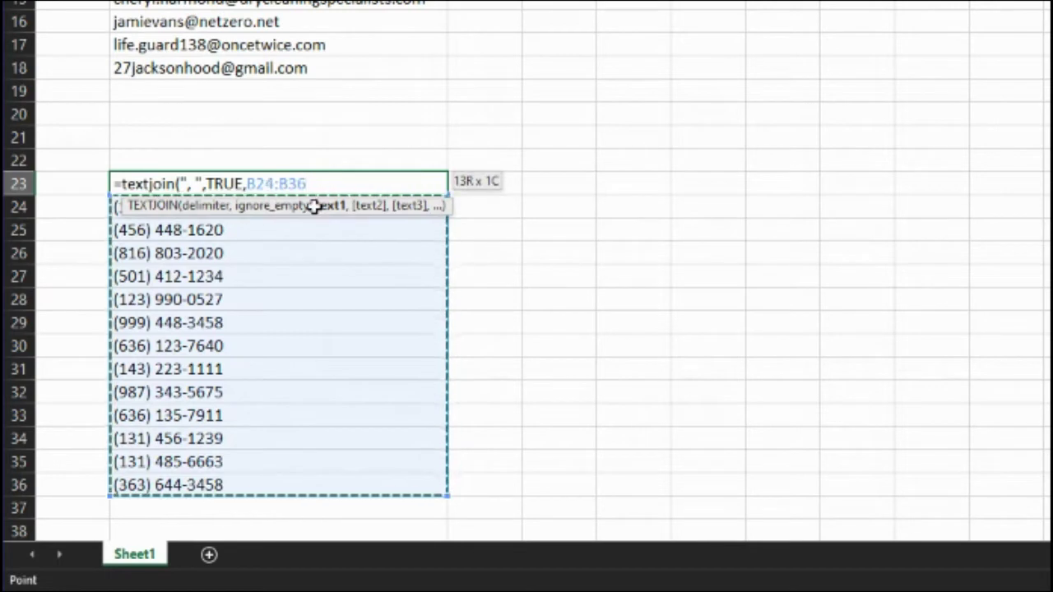
pyautogui.write(')')
pyautogui.press('Return')
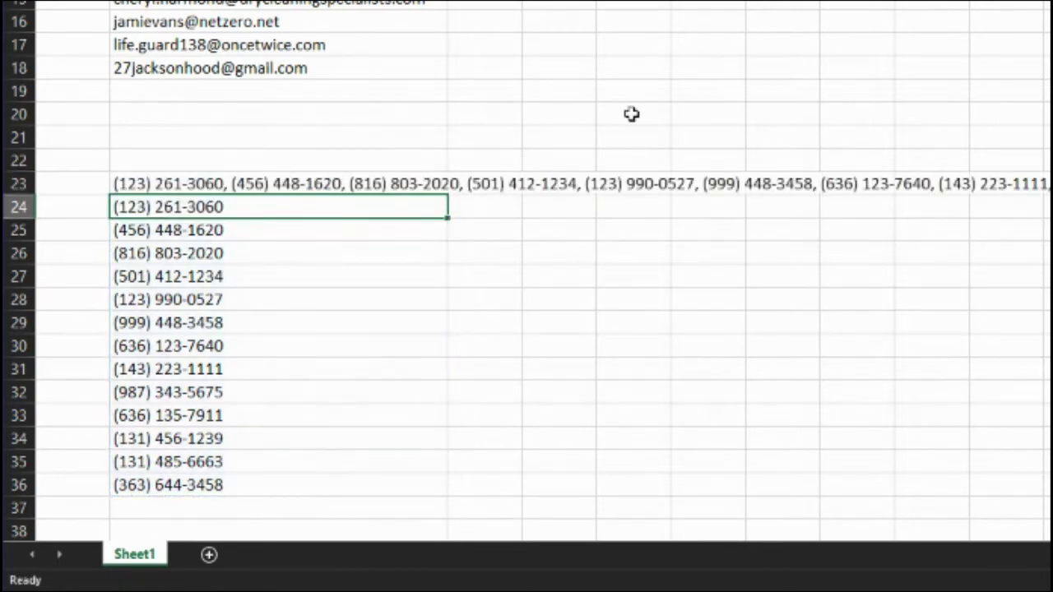
# - Copy B23 and Paste Special it back onto B23
pyautogui.click(278, 181)
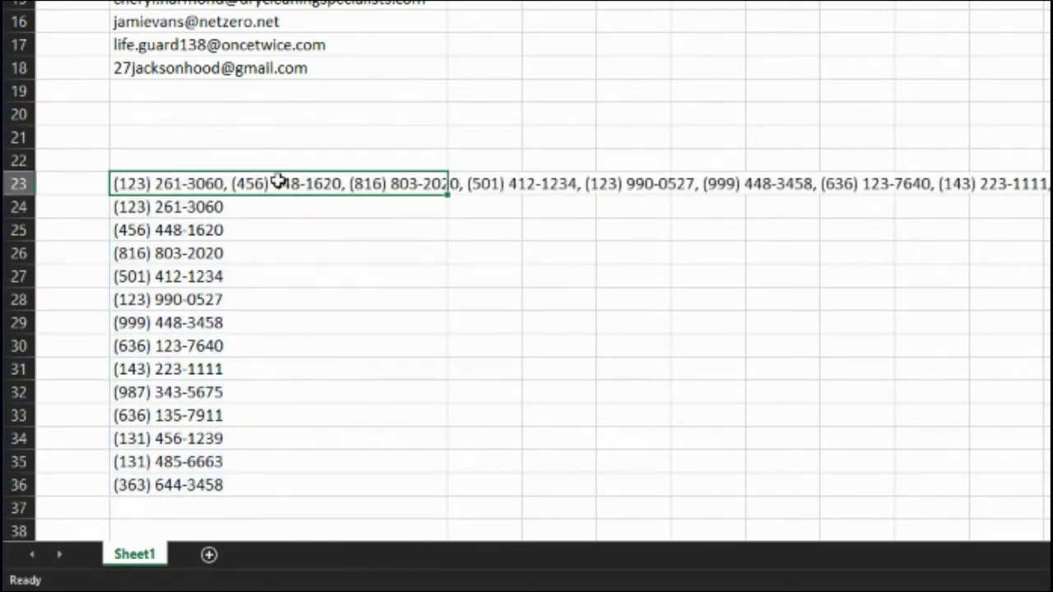
pyautogui.hotkey('ctrl', 'c')
pyautogui.hotkey('ctrl', 'alt', 'v')
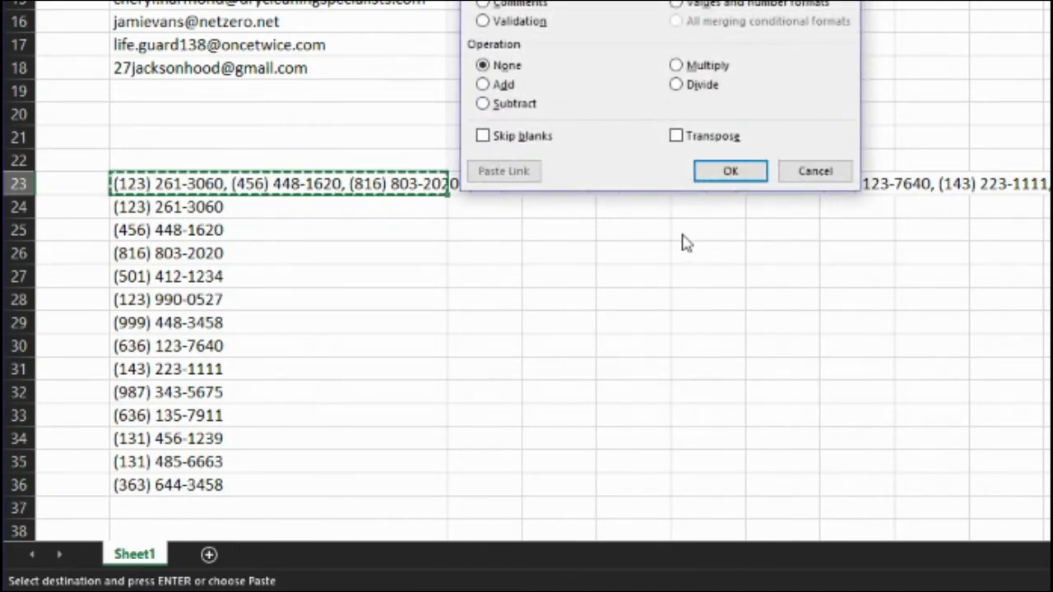
pyautogui.press('Return')
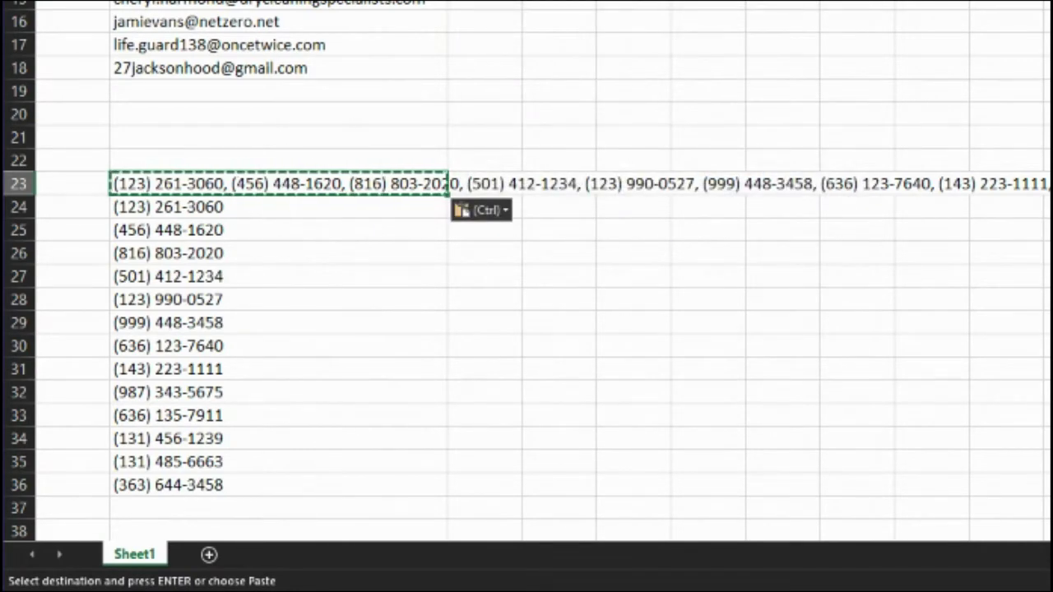
pyautogui.scroll(1, 411, 197)
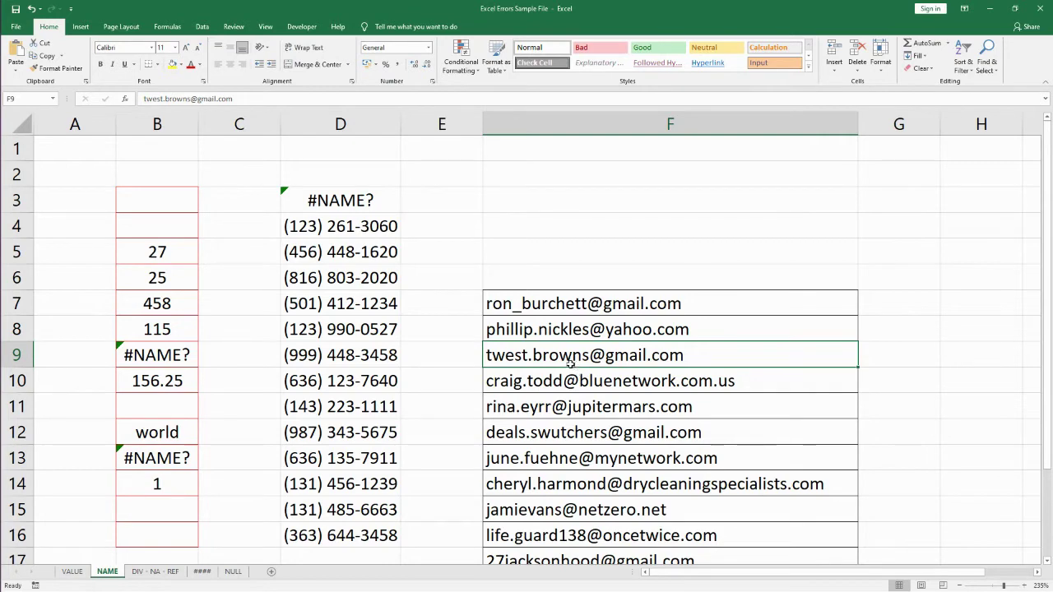
# - After checking D3's #NAME? formula, enter =TEXTJOIN("; ",TRUE,F7:F17) in F6
pyautogui.click(368, 208)
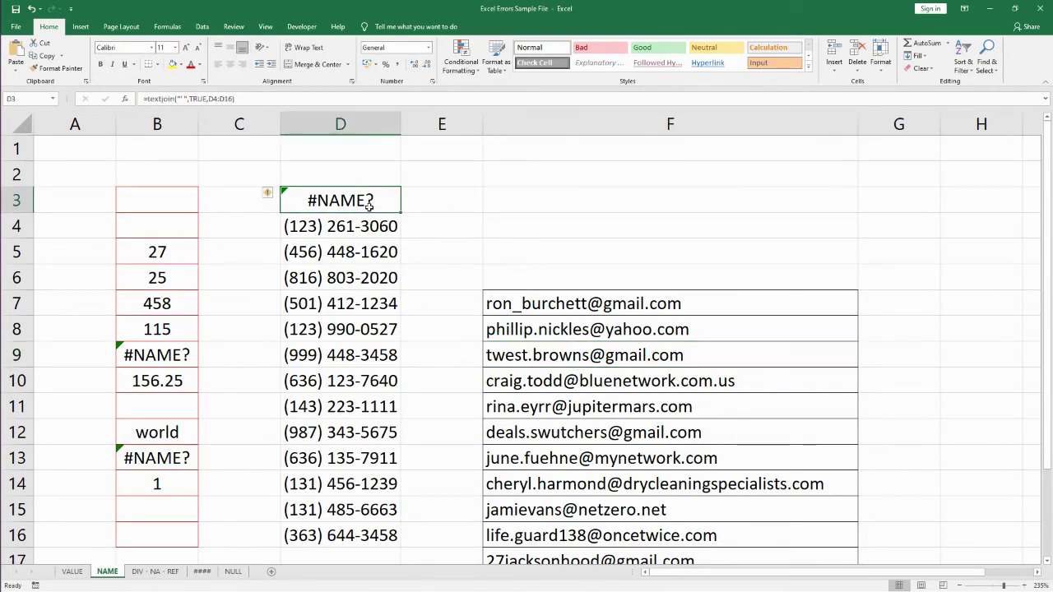
pyautogui.click(576, 278)
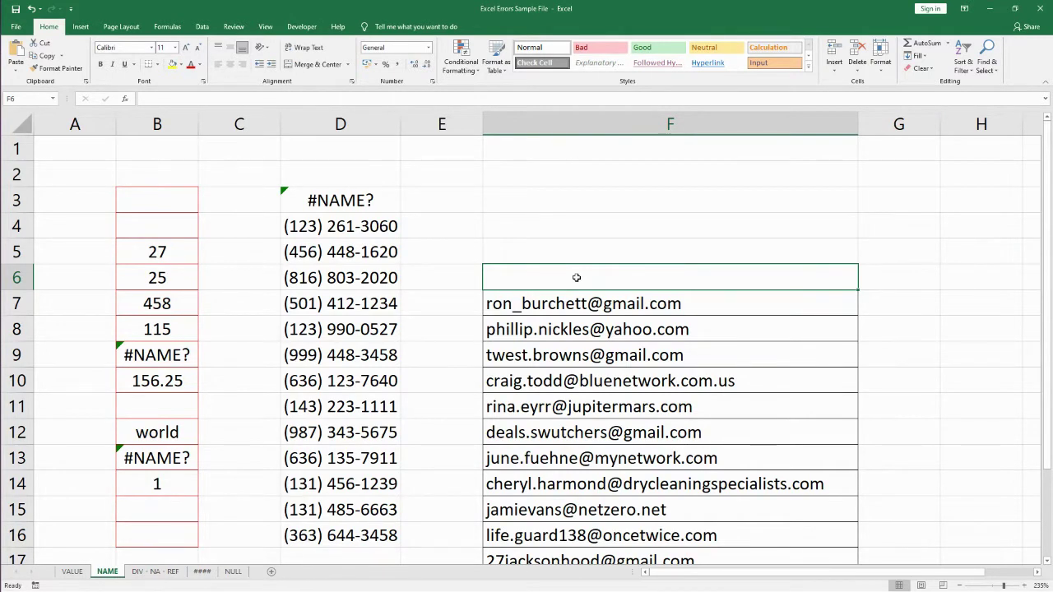
pyautogui.write('=te')
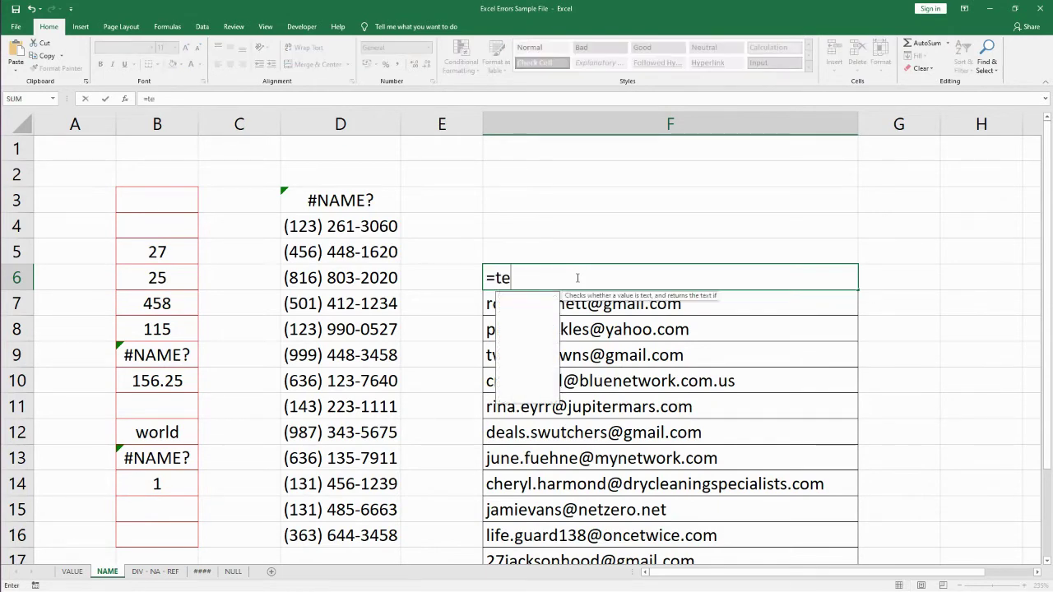
pyautogui.write('xtjoin(')
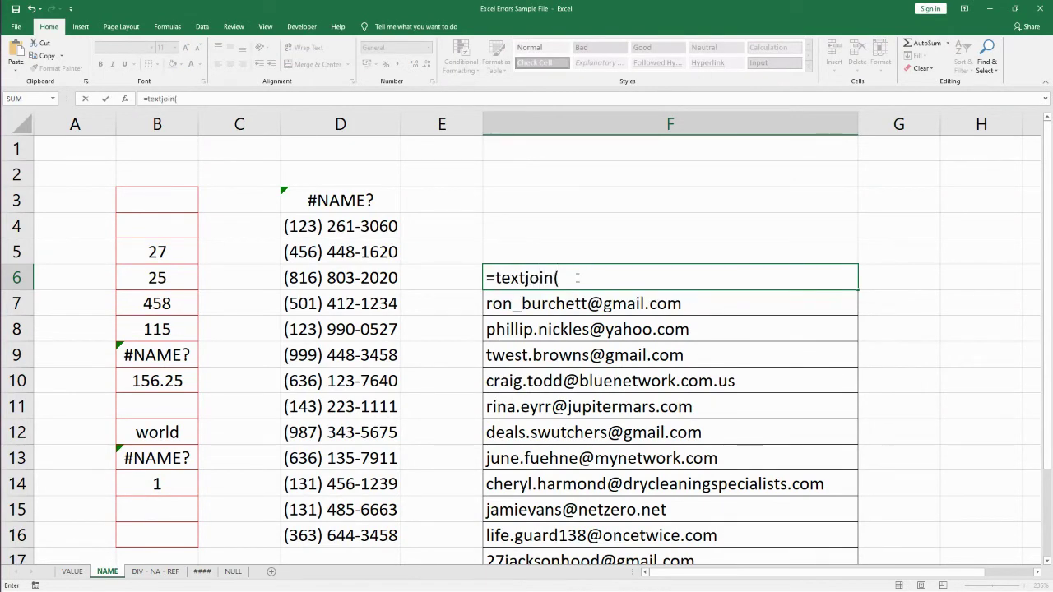
pyautogui.write('"; ",TR')
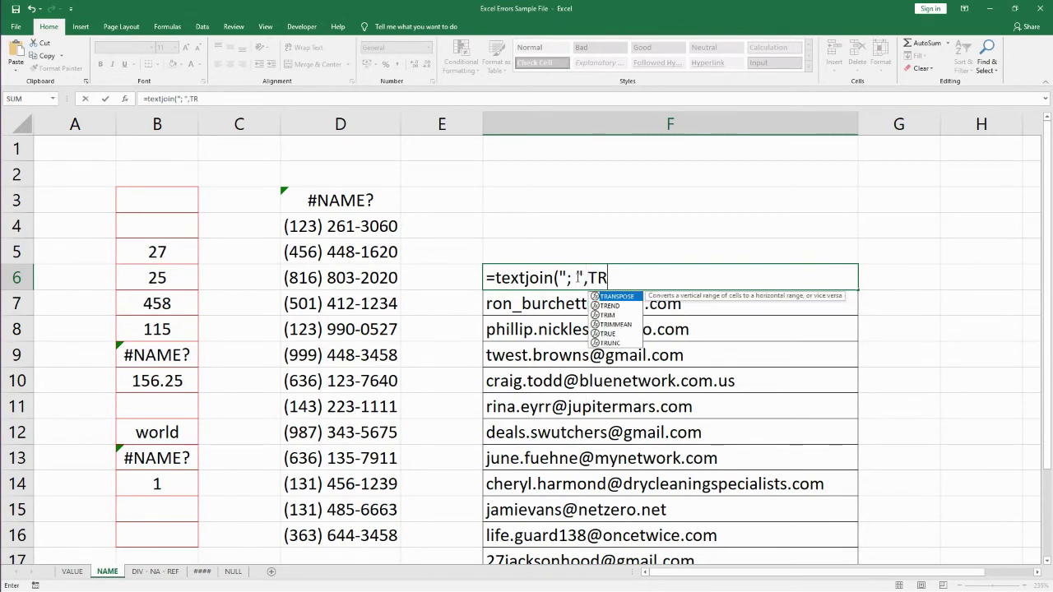
pyautogui.write('UE,')
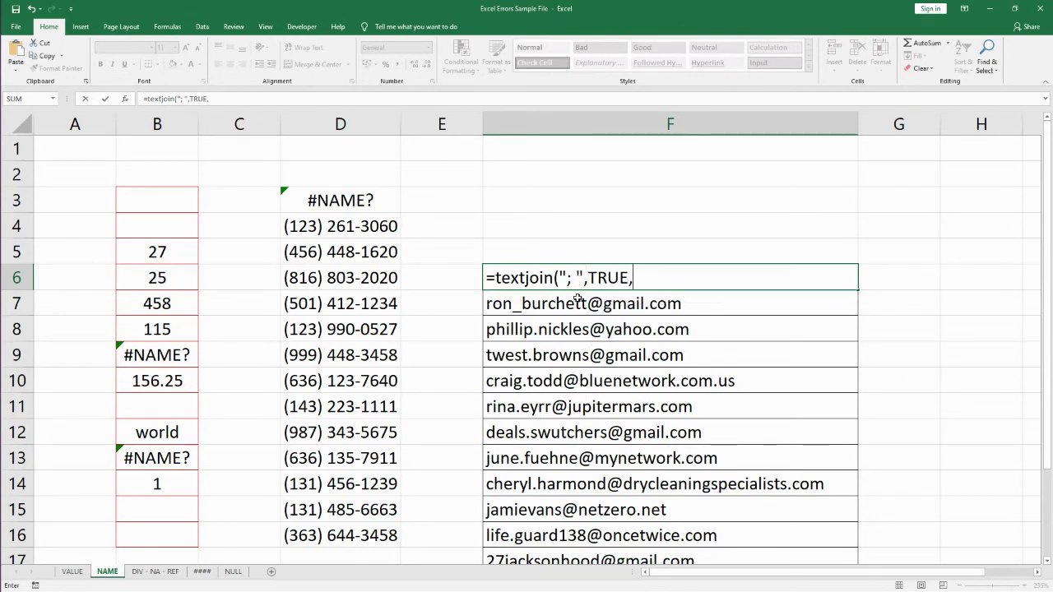
pyautogui.click(577, 302)
pyautogui.scroll(-8, 597, 360)
pyautogui.scroll(6, 580, 386)
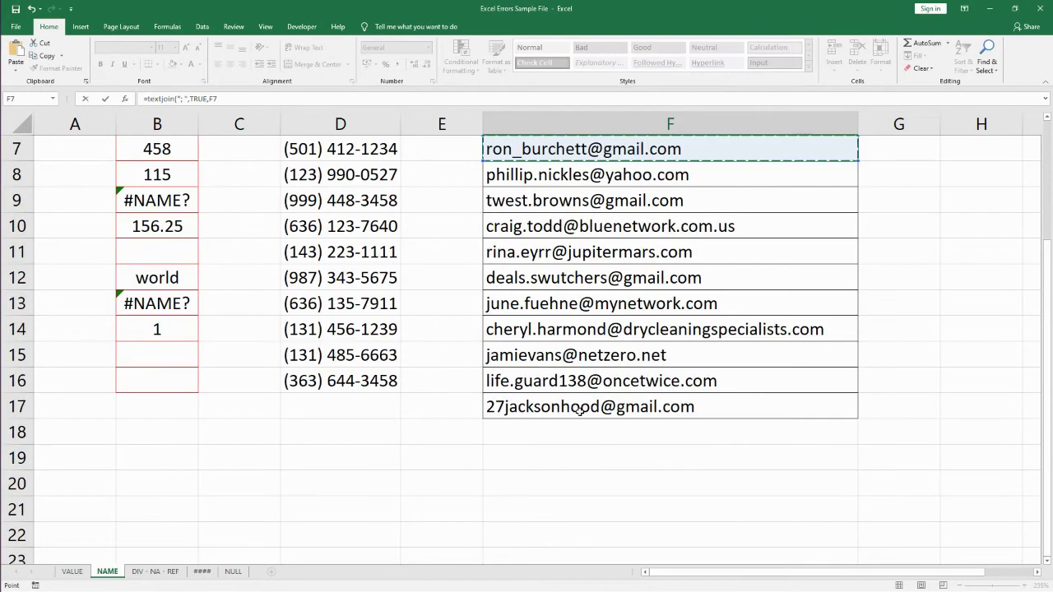
pyautogui.keyDown('shift'); pyautogui.click(581, 409); pyautogui.keyUp('shift')
pyautogui.press('Return')
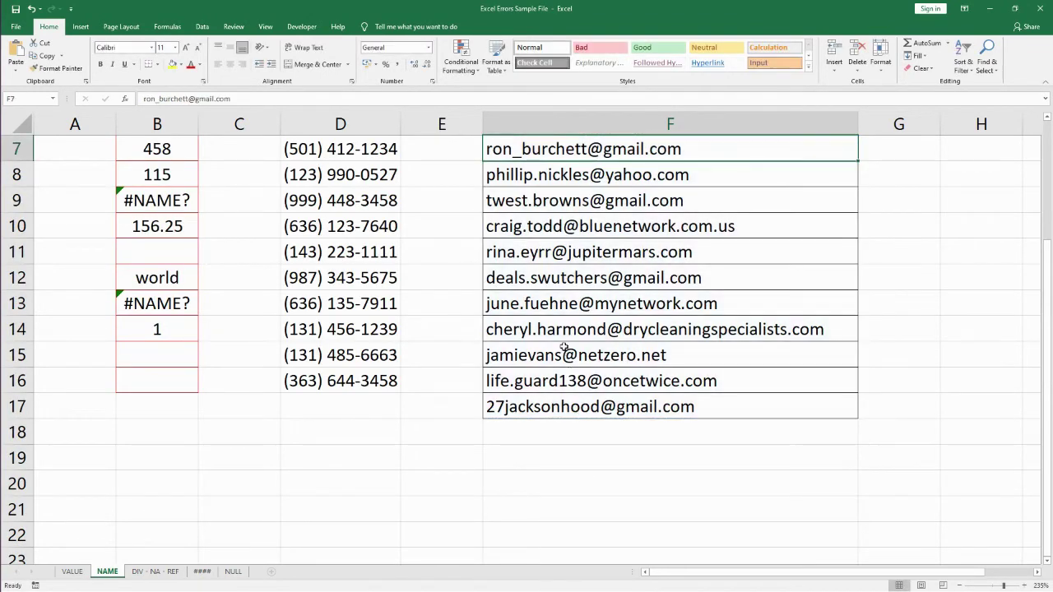
# - Inspect the #NAME? error that the TEXTJOIN formula returns in F6
pyautogui.scroll(2, 588, 333)
pyautogui.click(643, 277)
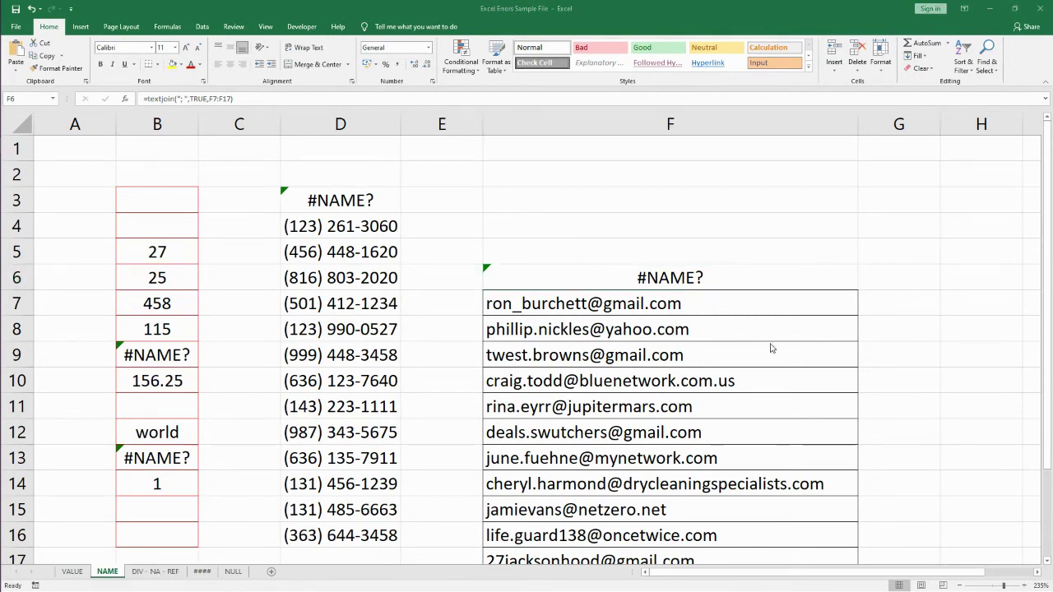
pyautogui.click(162, 575)
# - Switch to the DIV - NA - REF sheet and scroll back up to its top rows
pyautogui.click(156, 575)
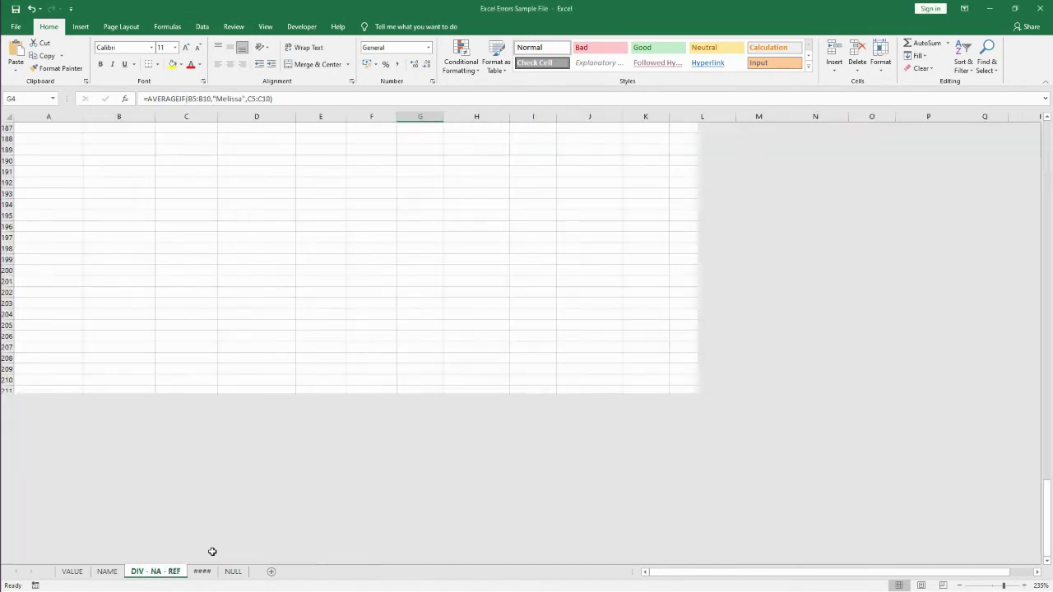
pyautogui.scroll(20, 451, 486)
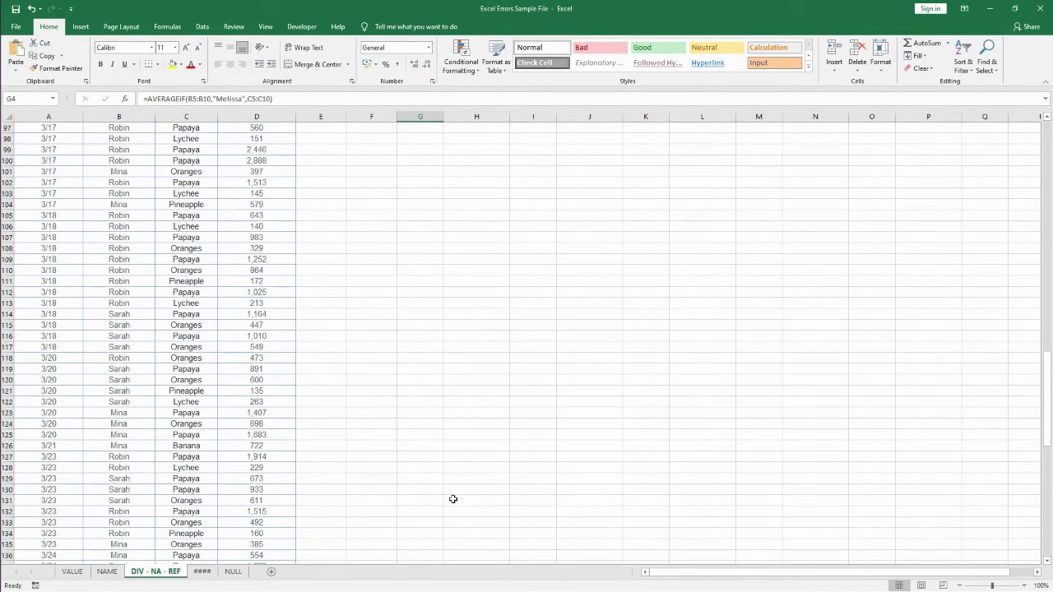
pyautogui.scroll(20, 453, 499)
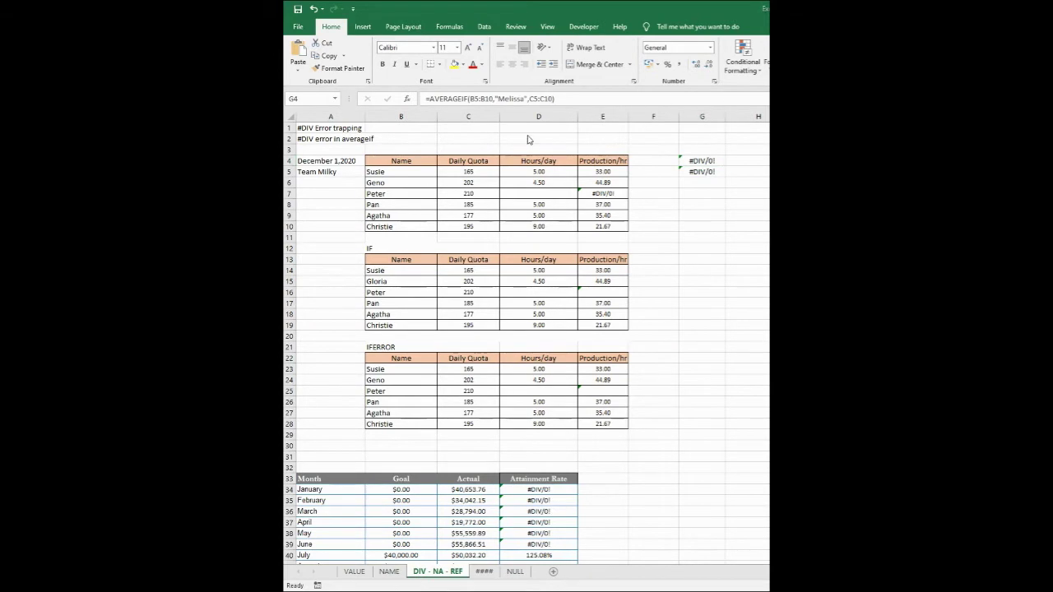
pyautogui.click(338, 161)
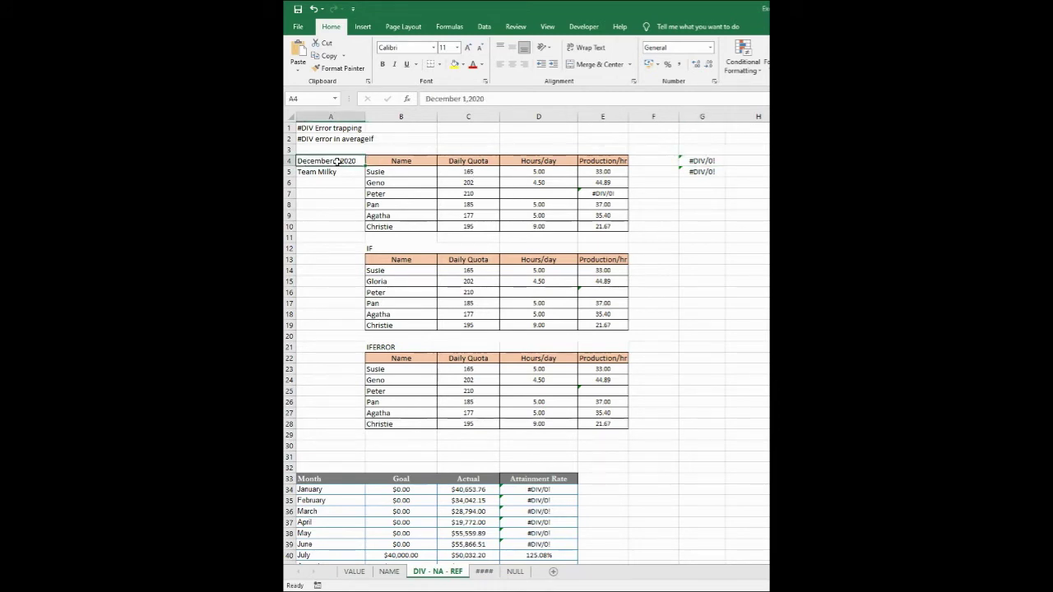
pyautogui.moveTo(422, 172); pyautogui.dragTo(422, 223)
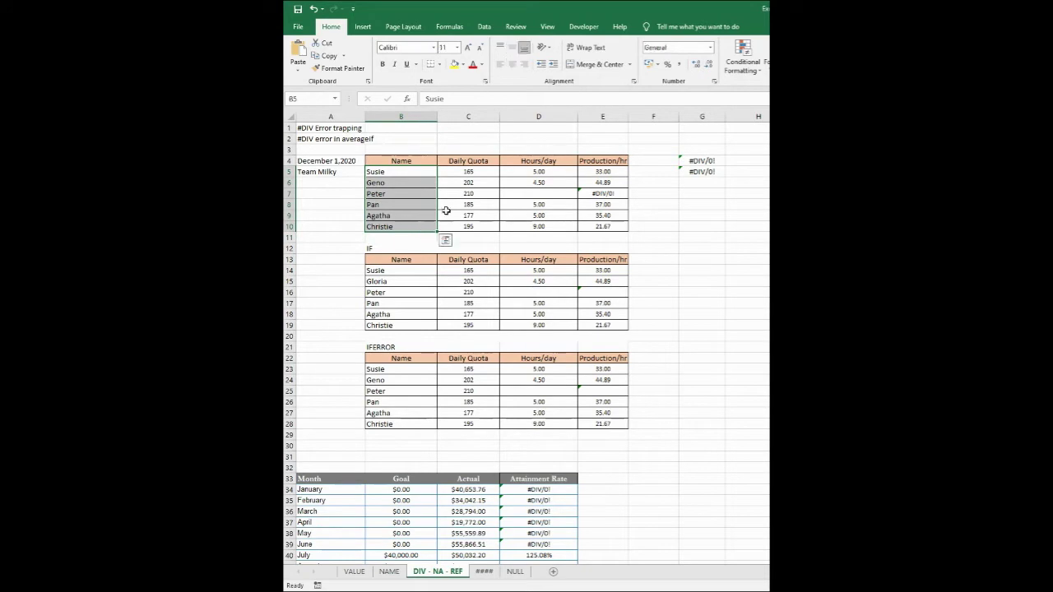
pyautogui.moveTo(477, 171); pyautogui.dragTo(478, 223)
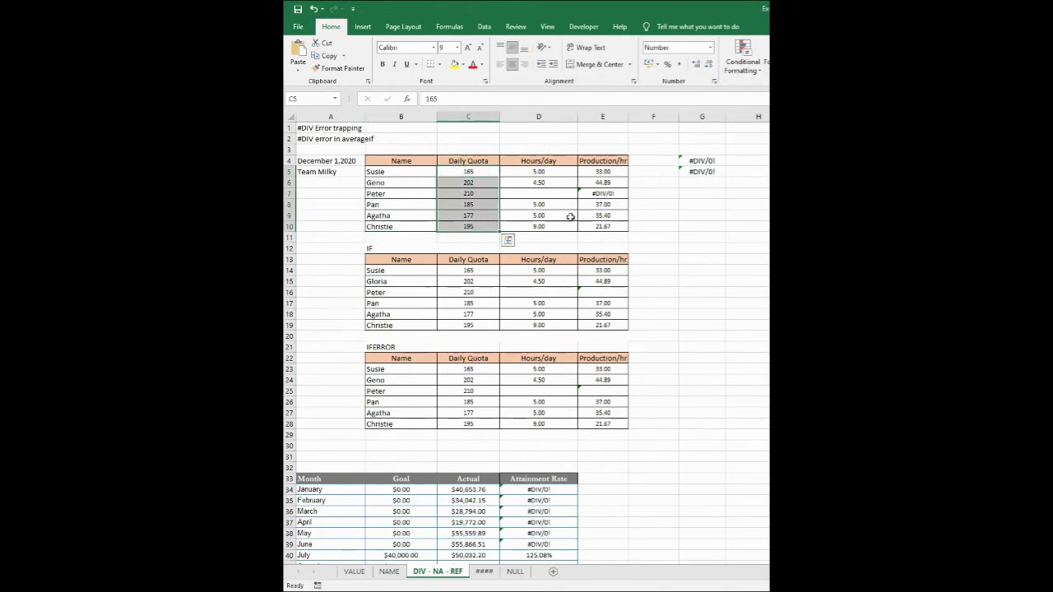
pyautogui.click(526, 162)
pyautogui.moveTo(527, 175); pyautogui.dragTo(527, 223)
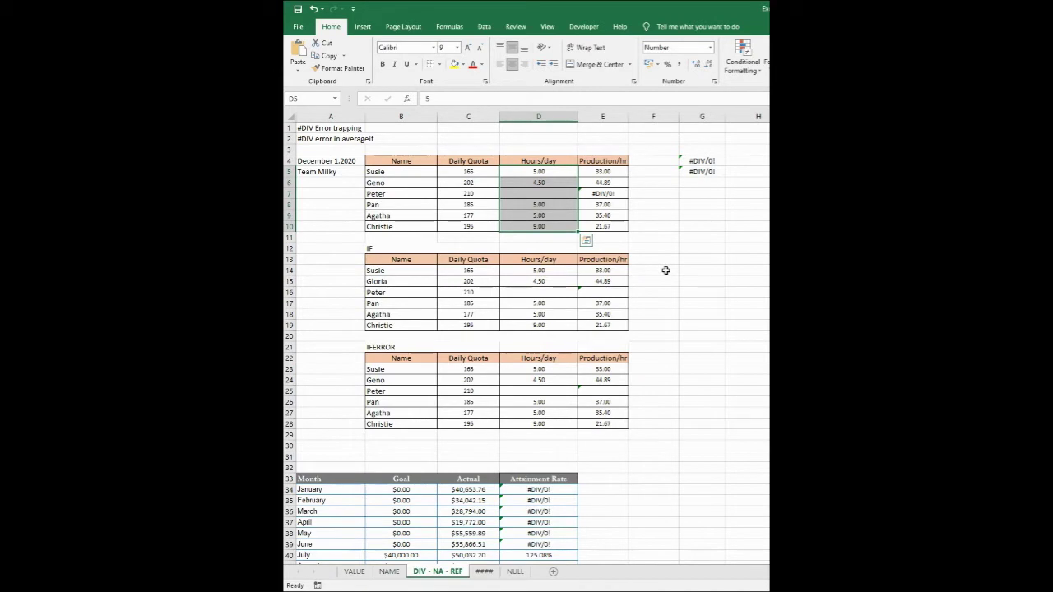
pyautogui.moveTo(473, 174); pyautogui.dragTo(486, 226)
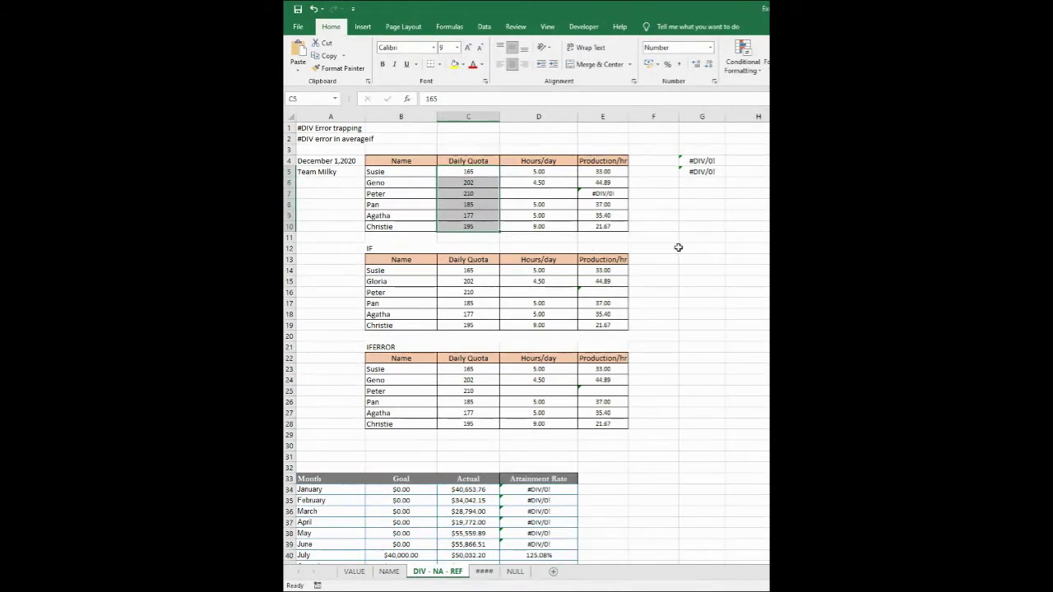
pyautogui.click(698, 248)
pyautogui.moveTo(476, 171); pyautogui.dragTo(477, 226)
pyautogui.click(319, 172)
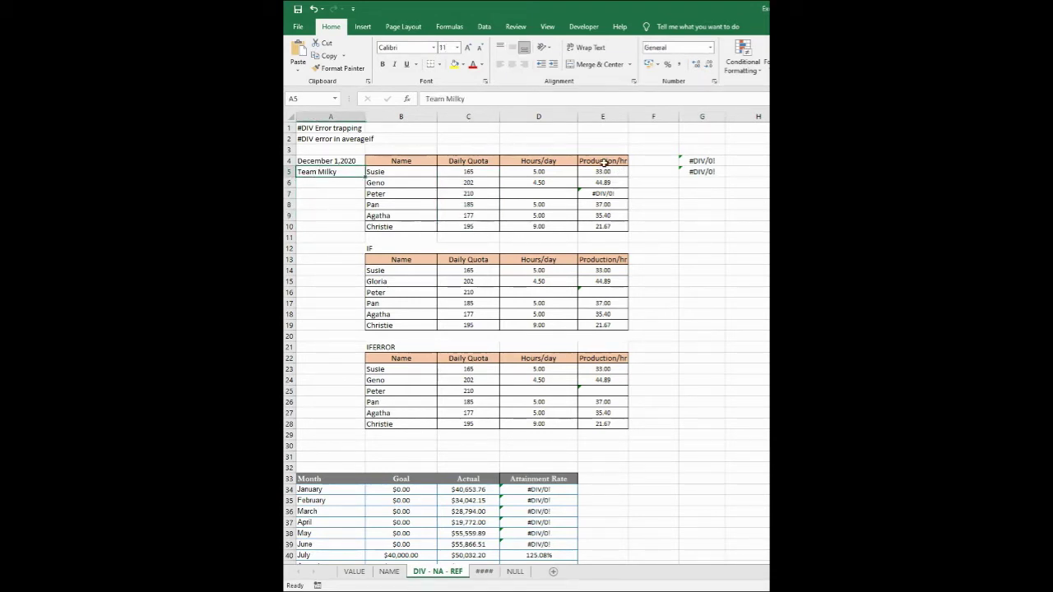
pyautogui.moveTo(604, 163); pyautogui.dragTo(604, 222)
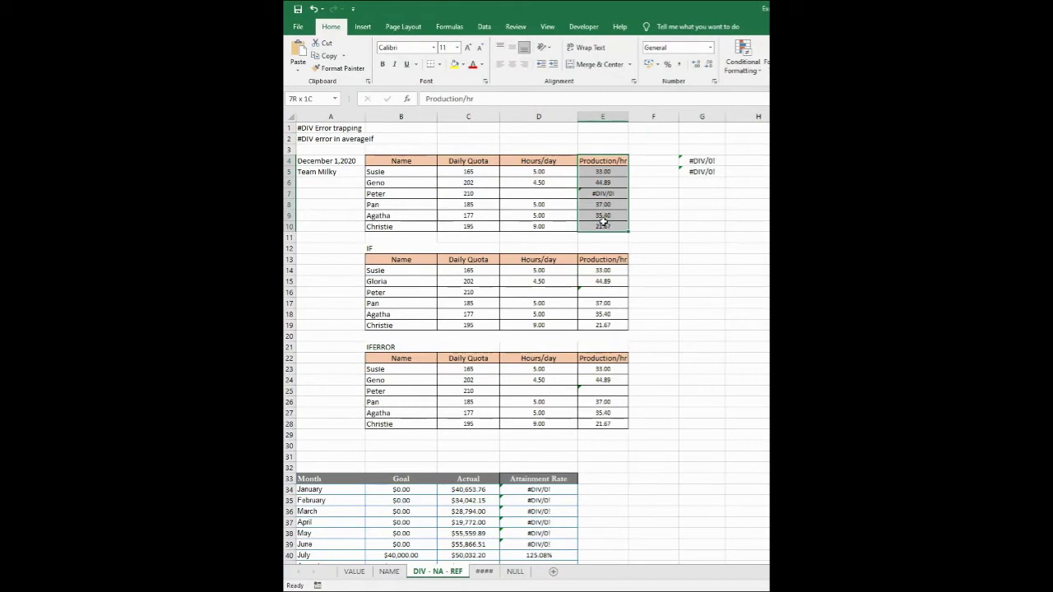
pyautogui.moveTo(527, 172); pyautogui.dragTo(527, 227)
pyautogui.moveTo(377, 196); pyautogui.dragTo(528, 199)
pyautogui.click(529, 192)
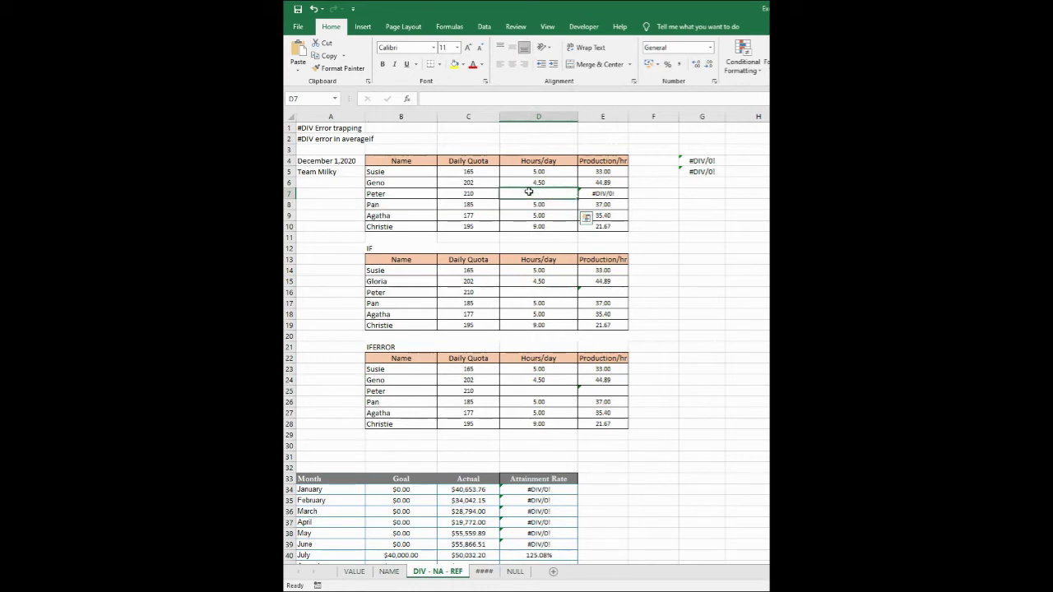
pyautogui.click(600, 194)
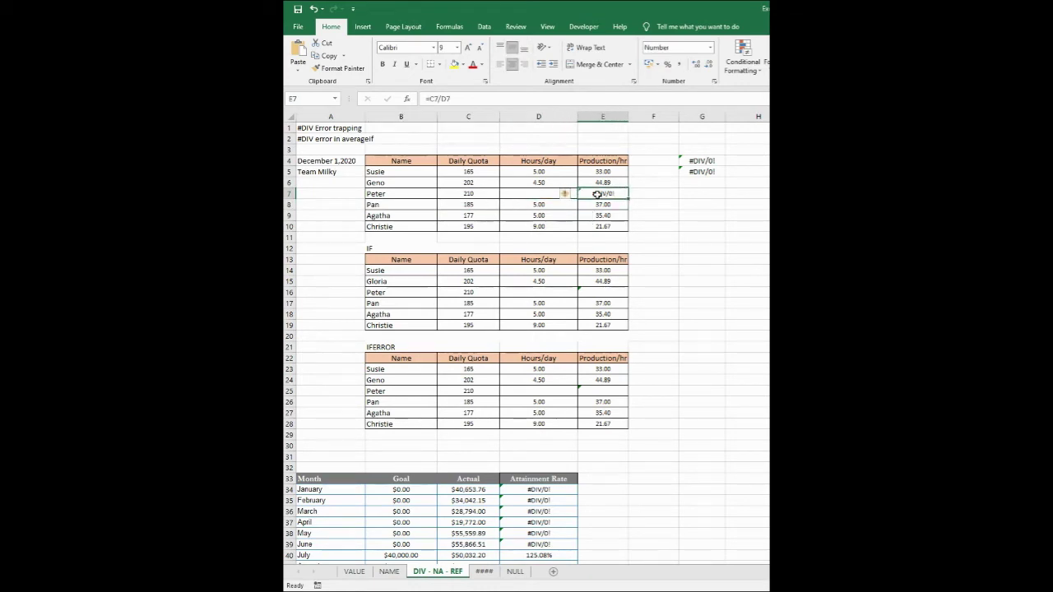
pyautogui.click(535, 197)
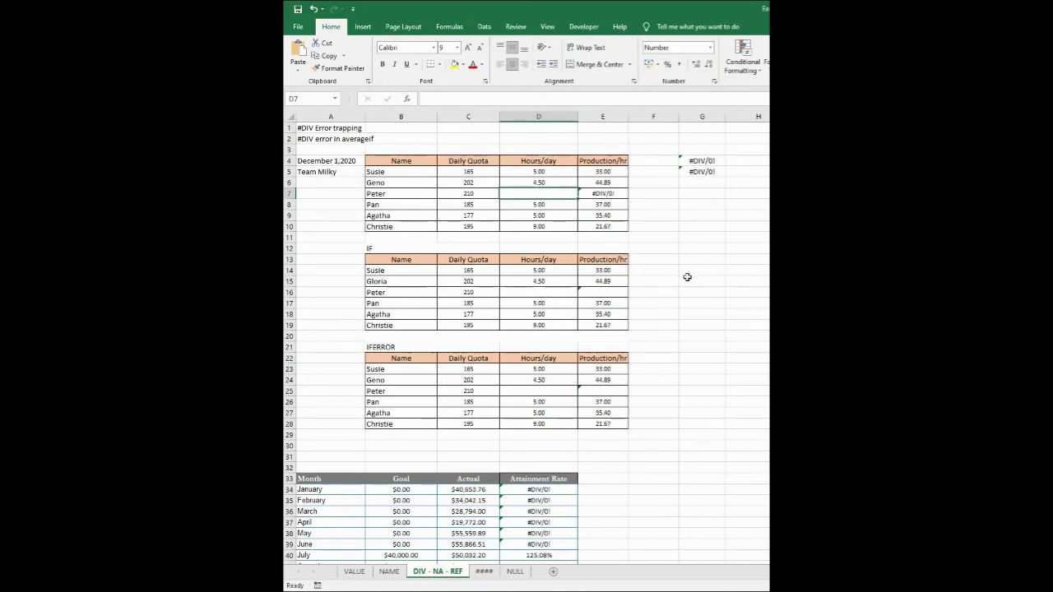
pyautogui.click(337, 163)
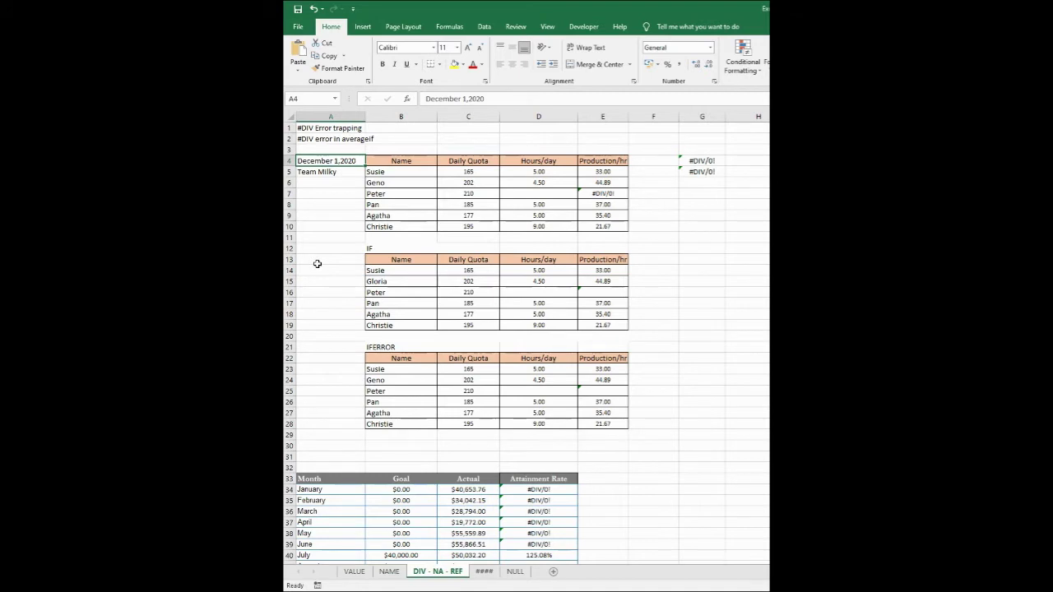
pyautogui.click(320, 173)
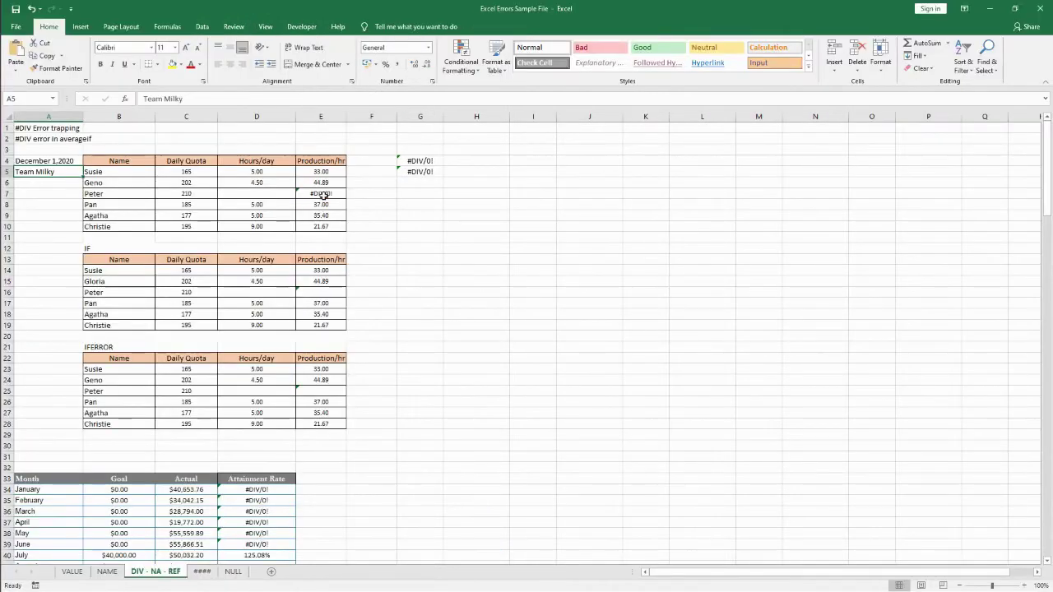
# - Inspect the first production-per-hour formula and jump to the bottom of the production column
pyautogui.click(323, 194)
pyautogui.click(325, 171)
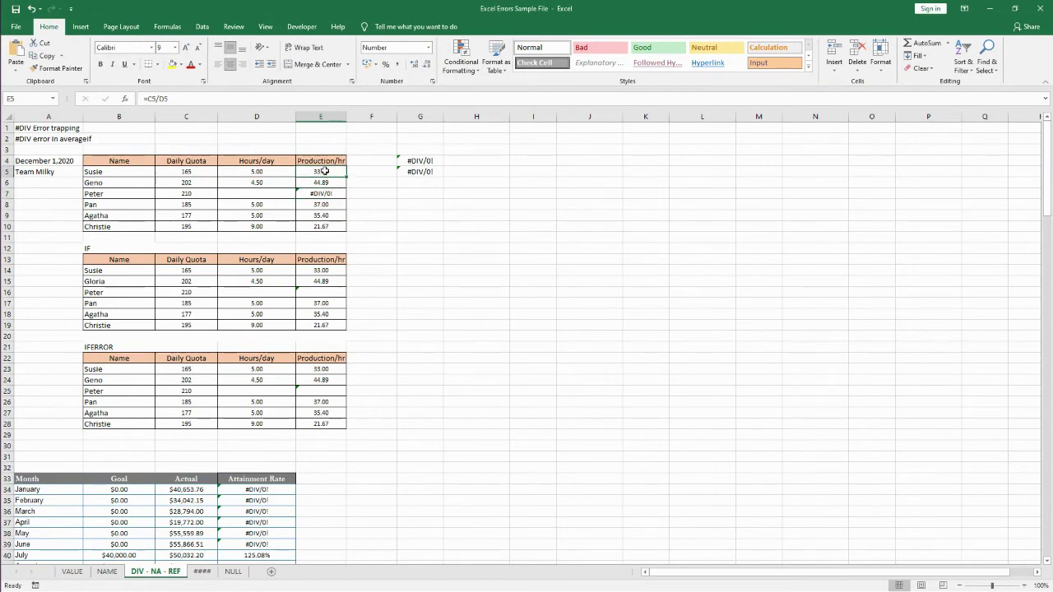
pyautogui.scroll(4, 381, 285)
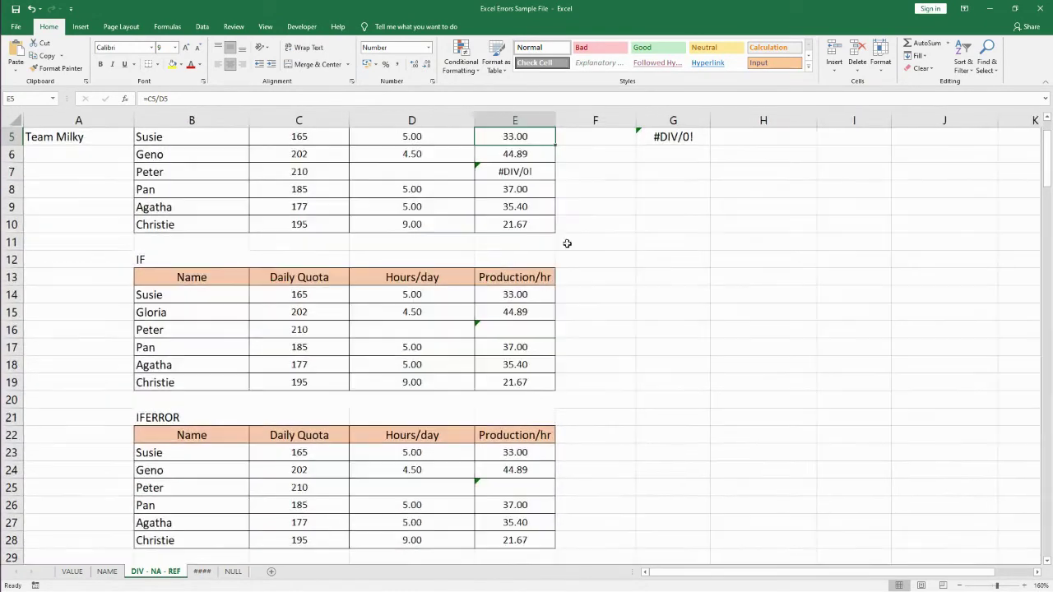
pyautogui.scroll(1, 566, 244)
pyautogui.hotkey('ctrl', 'Down')
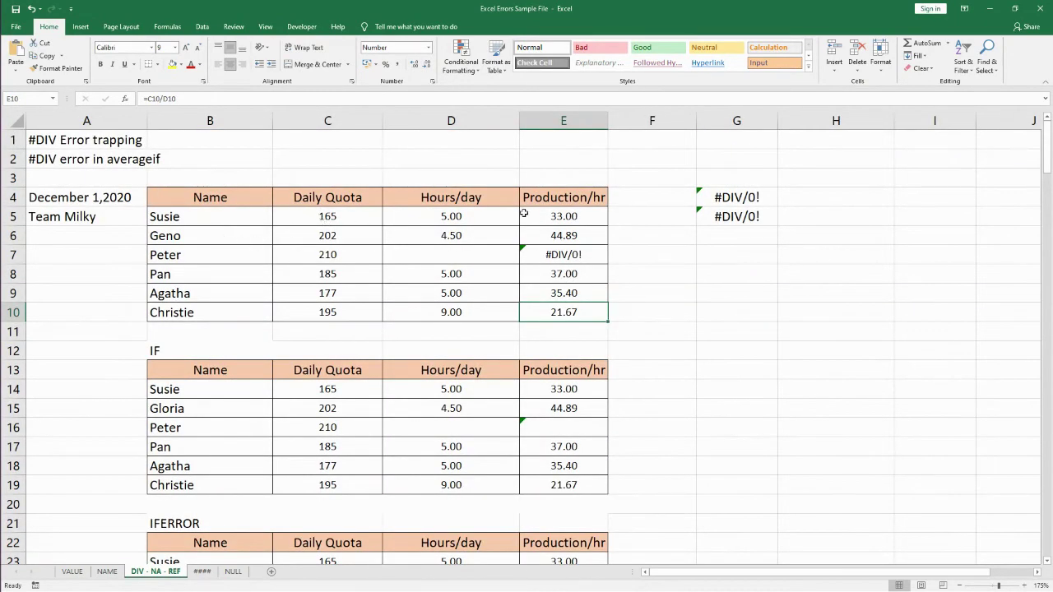
# - Review the E5 and E6 division formulas against C5's daily quota, leaving them unchanged
pyautogui.click(557, 214)
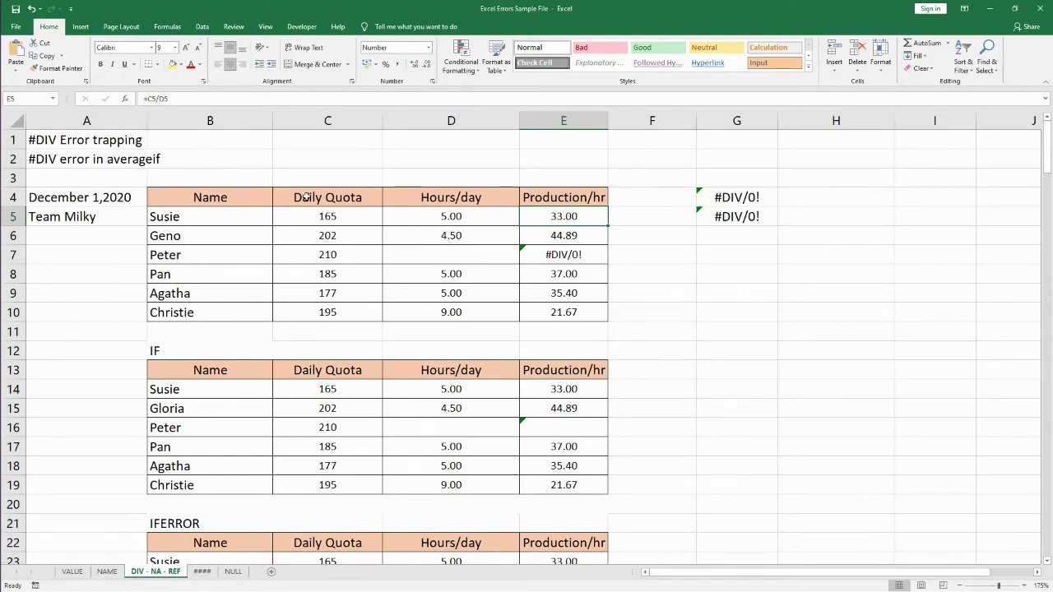
pyautogui.doubleClick(543, 212)
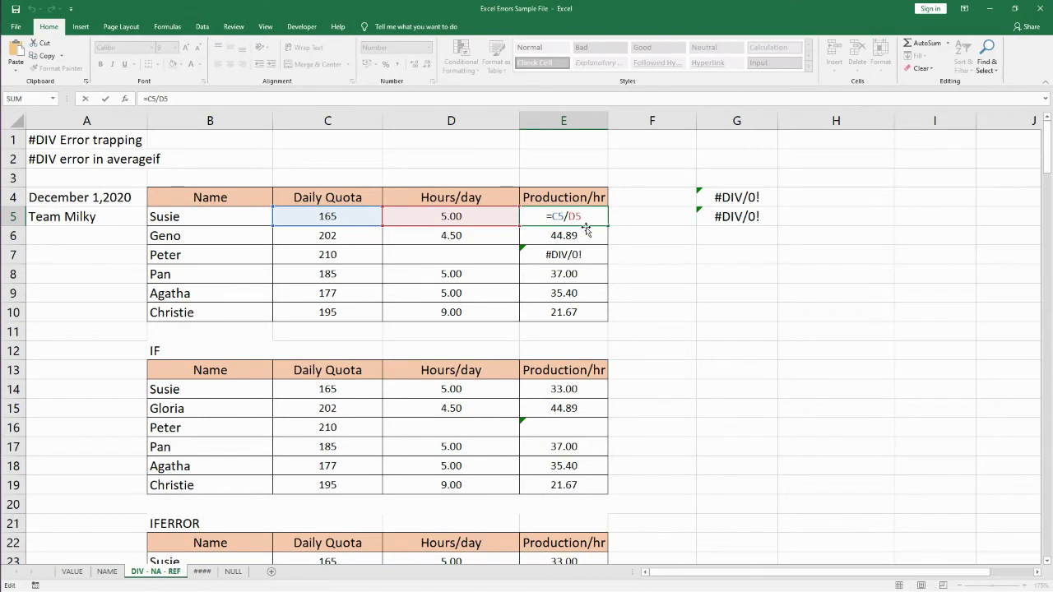
pyautogui.click(618, 248)
pyautogui.press('Escape')
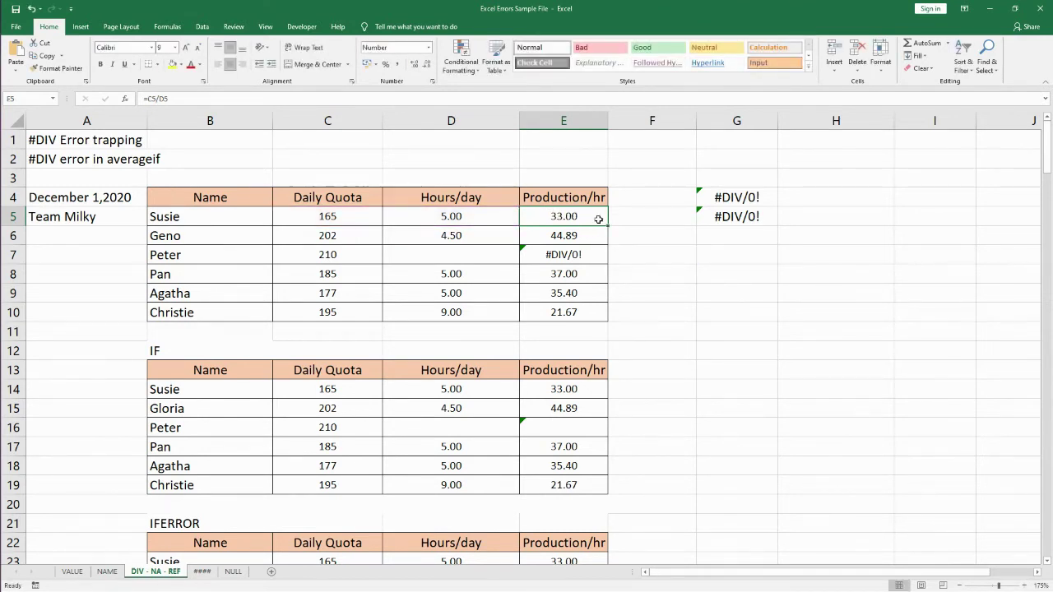
pyautogui.click(606, 236)
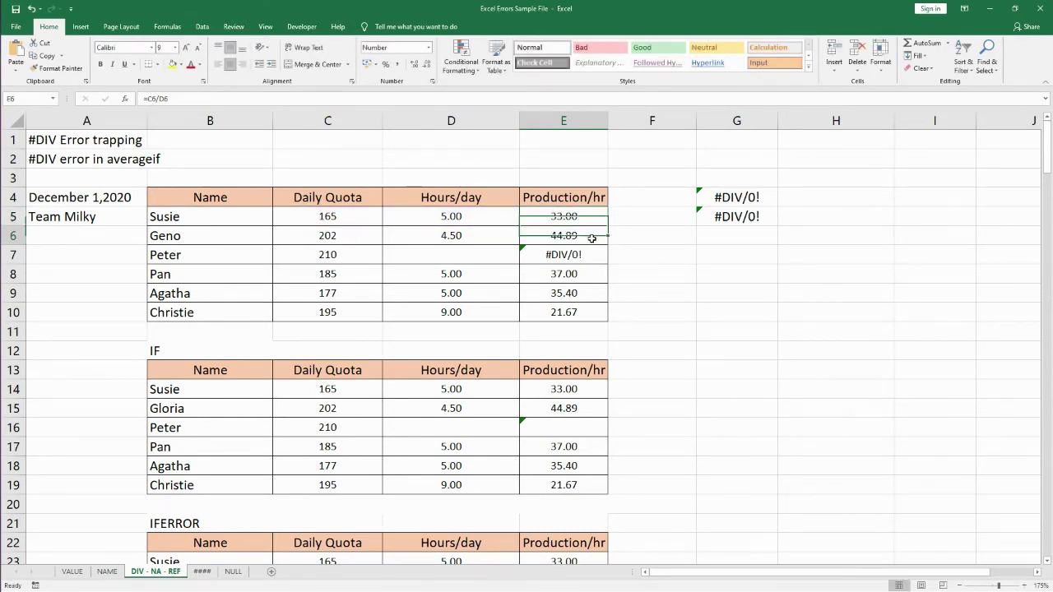
pyautogui.click(328, 216)
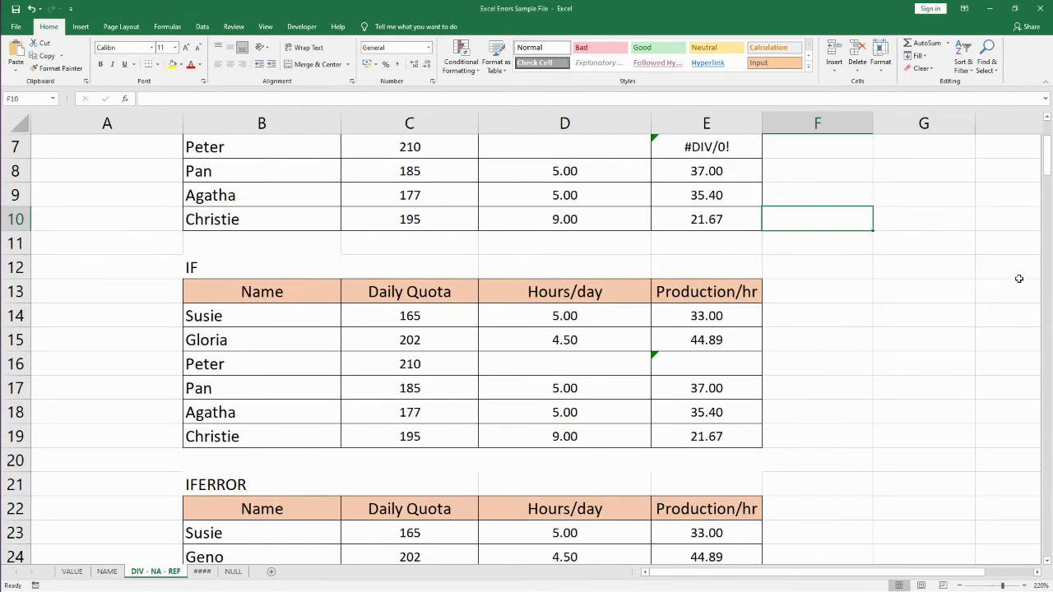
pyautogui.moveTo(1047, 174); pyautogui.dragTo(1047, 168)
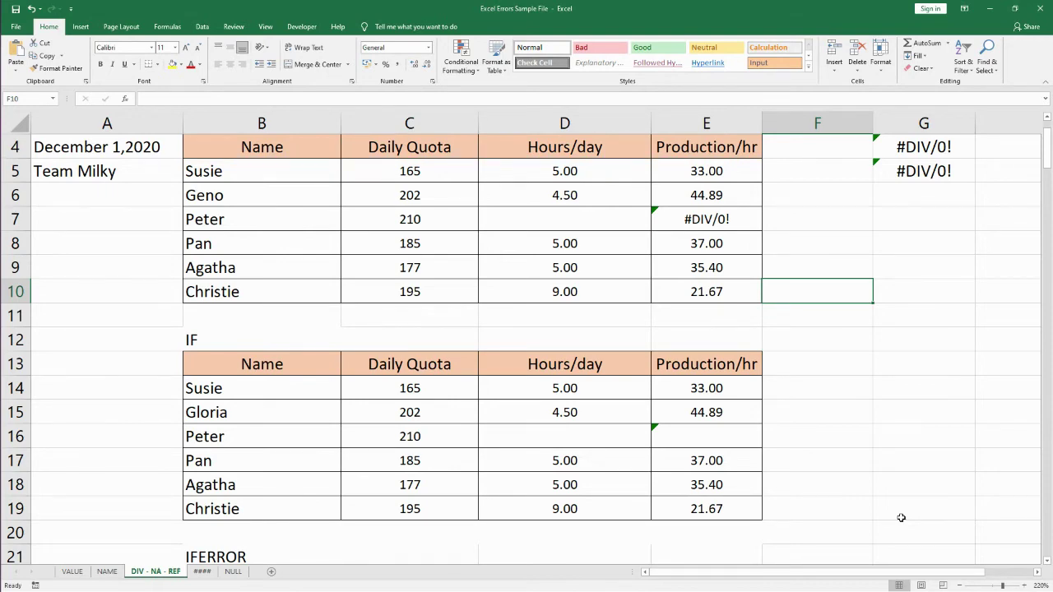
# - Compare E7's #DIV/0! and E14's plain division, then open E16's =IF(D16="","",C16/D16) for editing
pyautogui.click(694, 226)
pyautogui.click(697, 173)
pyautogui.click(697, 192)
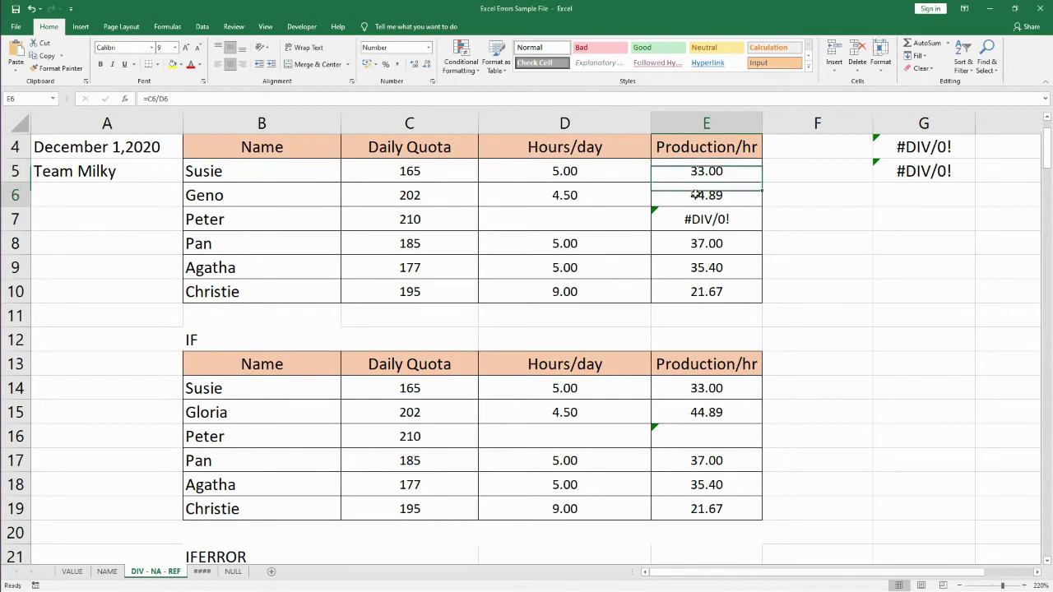
pyautogui.click(694, 219)
pyautogui.click(693, 244)
pyautogui.click(693, 270)
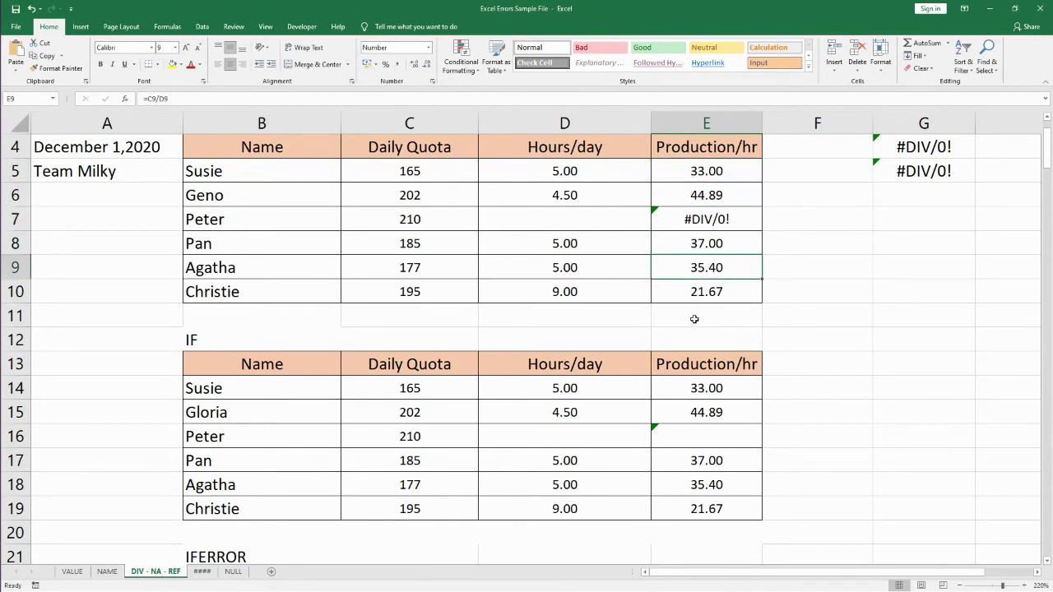
pyautogui.click(695, 442)
pyautogui.click(699, 390)
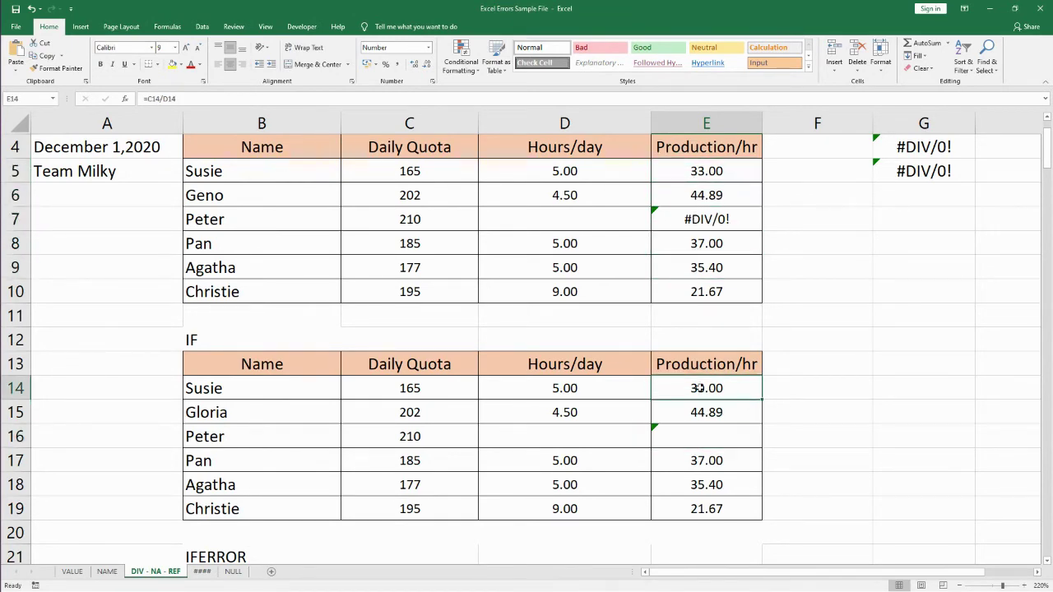
pyautogui.click(693, 440)
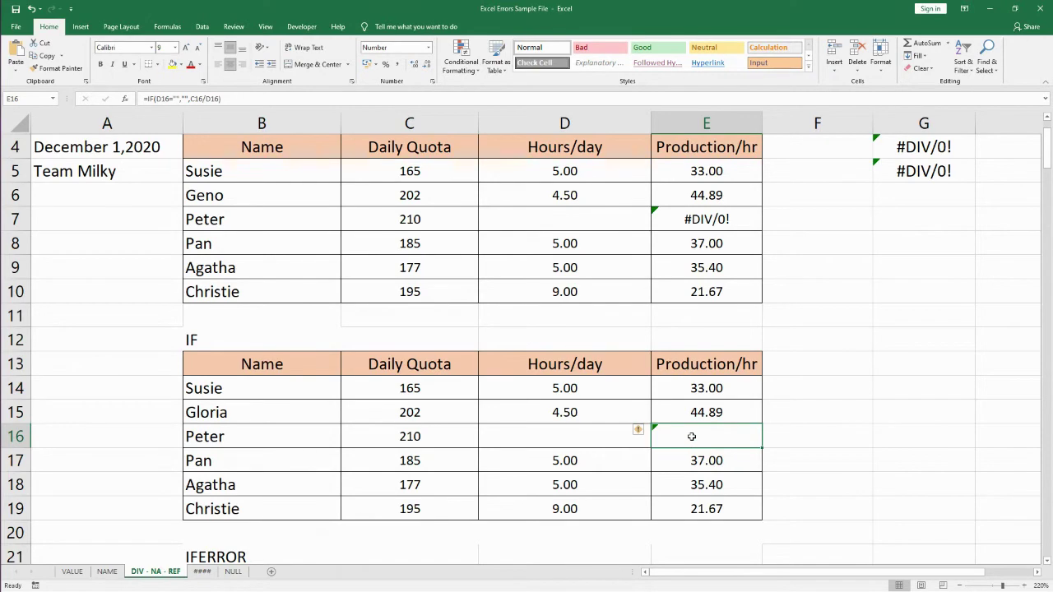
pyautogui.doubleClick(691, 436)
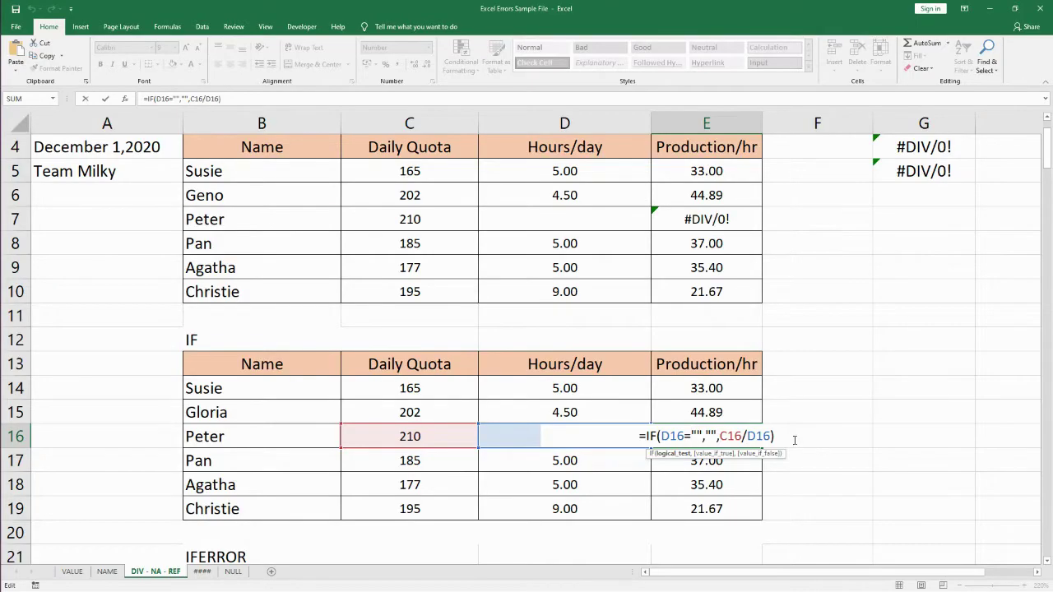
# - Paste E16's IF formula into E14 as formulas only and confirm its references
pyautogui.press('Return')
pyautogui.doubleClick(695, 387)
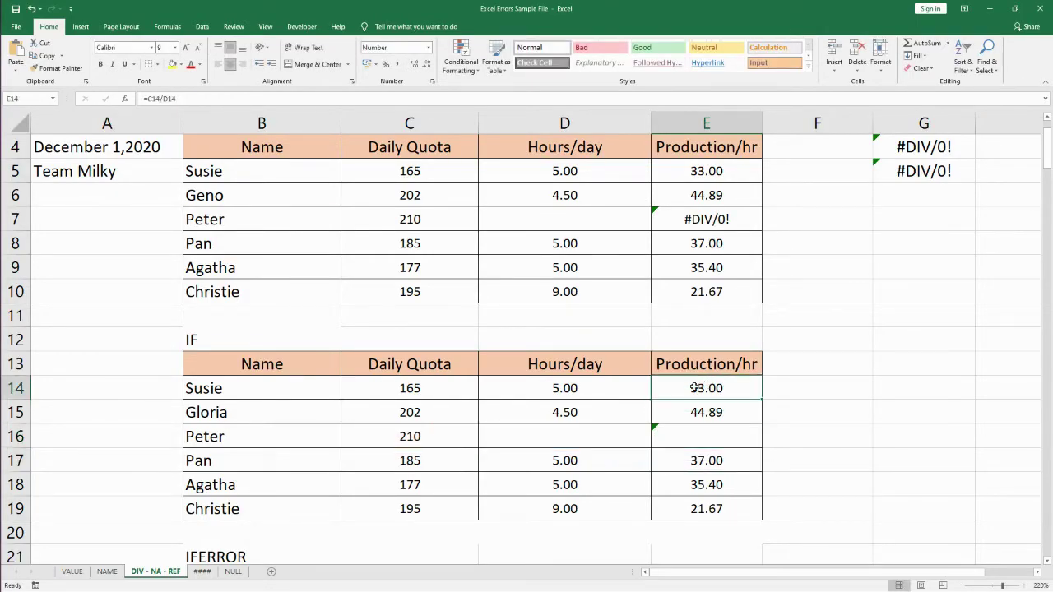
pyautogui.click(678, 434)
pyautogui.hotkey('ctrl', 'c')
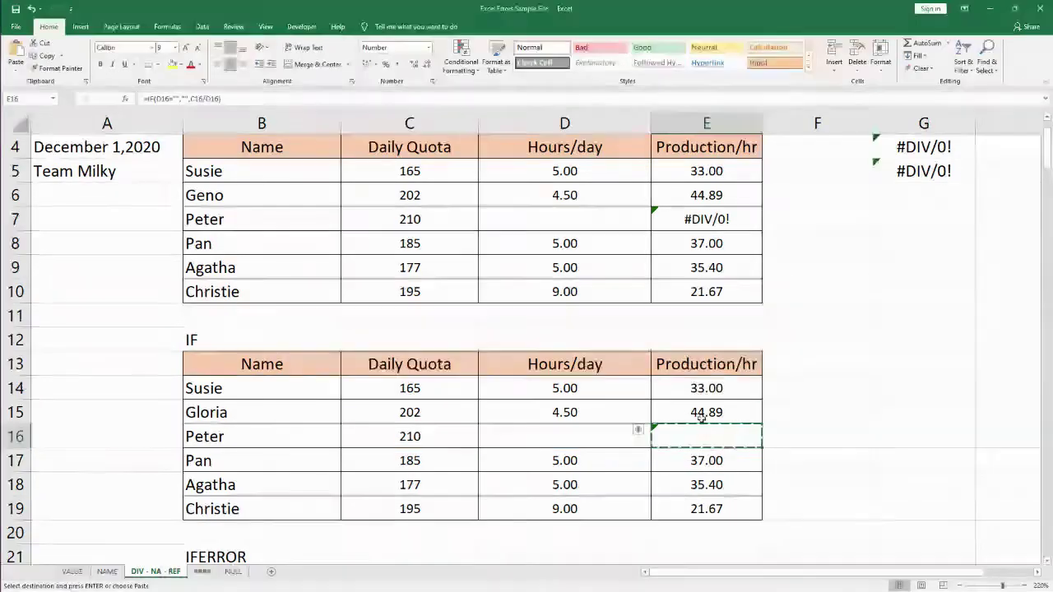
pyautogui.click(697, 393)
pyautogui.hotkey('ctrl', 'alt', 'v')
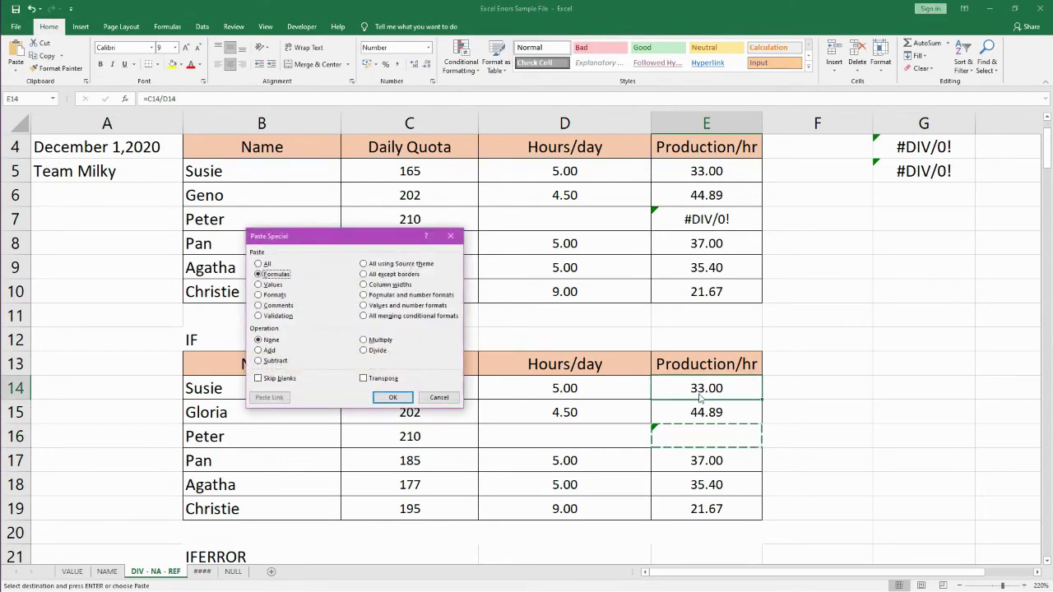
pyautogui.press('Return')
pyautogui.doubleClick(696, 387)
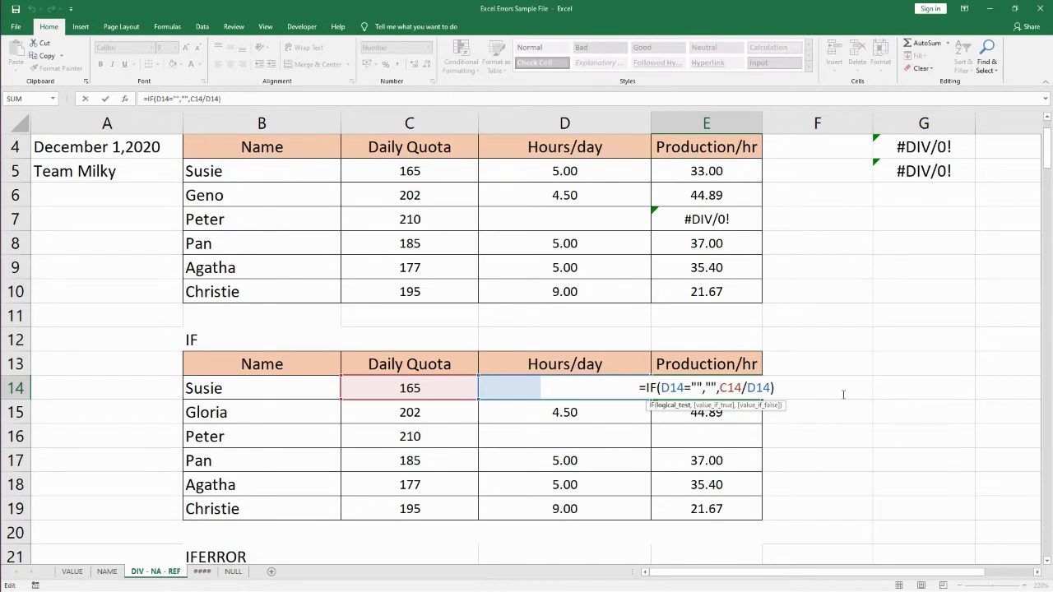
pyautogui.press('Return')
# - Clear D14's hours so E14's =IF(D14="","",C14/D14) returns a blank
pyautogui.click(570, 388)
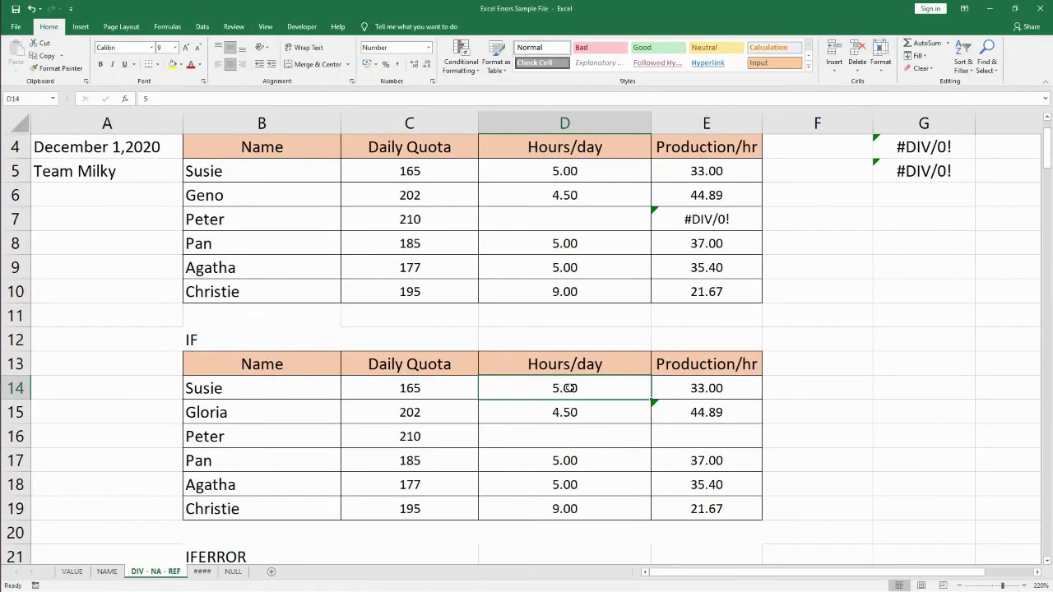
pyautogui.press('Delete')
pyautogui.click(708, 385)
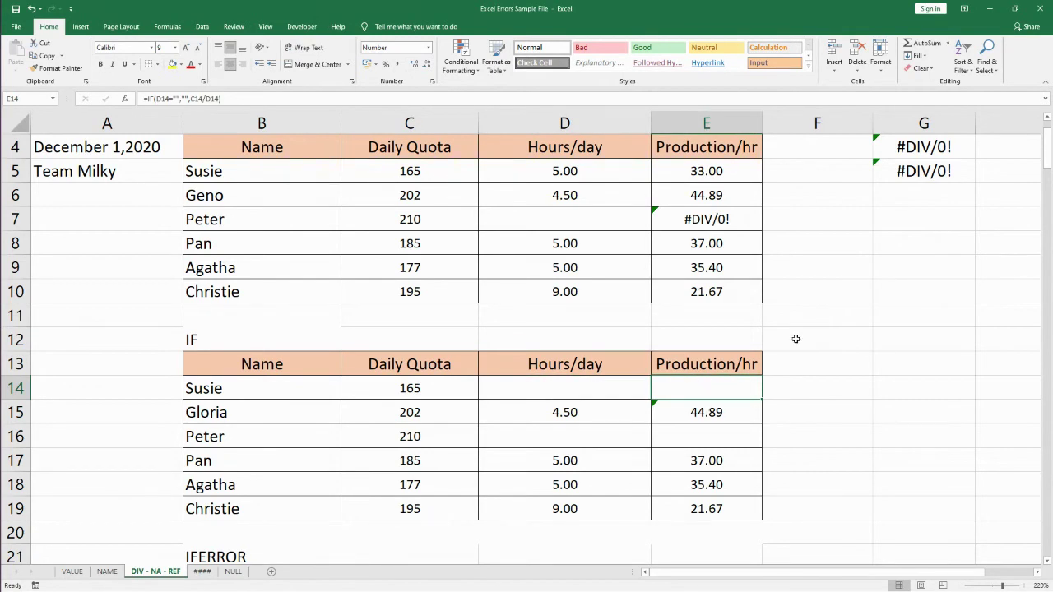
pyautogui.doubleClick(688, 382)
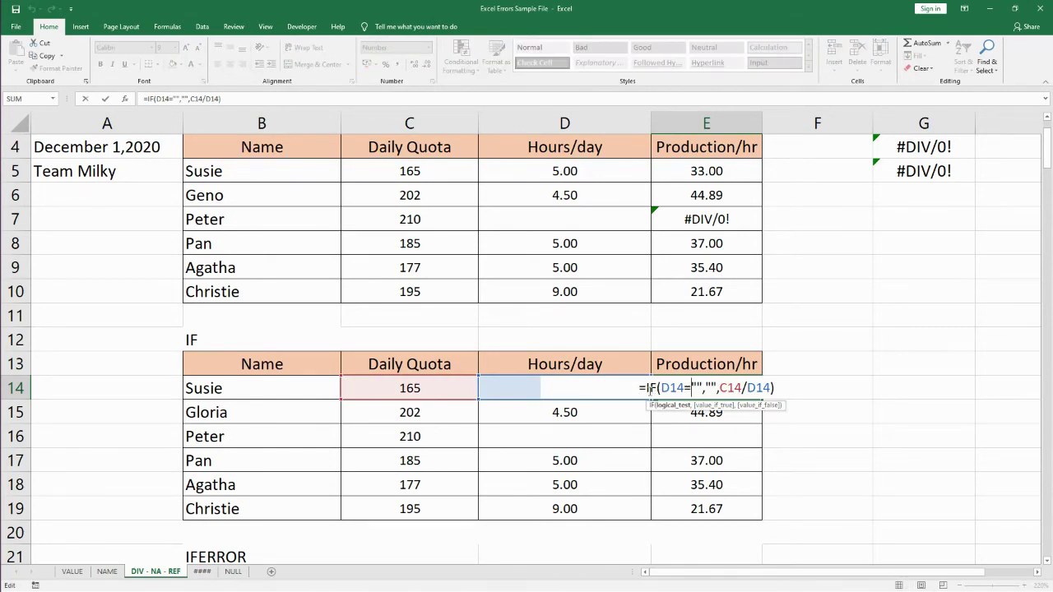
pyautogui.press('Escape')
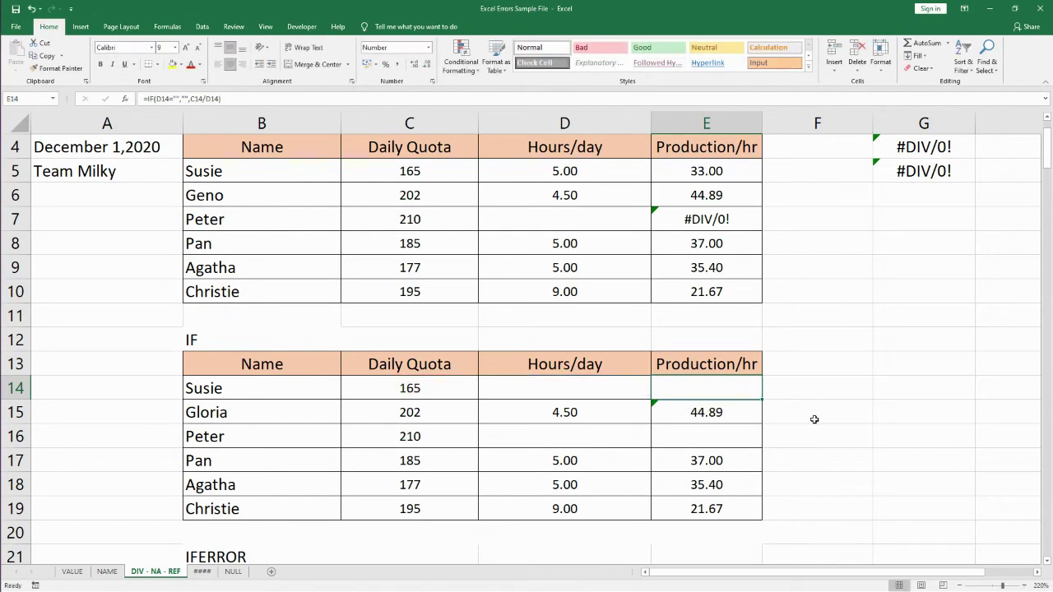
pyautogui.click(815, 416)
# - Review the C25/D25 and "" arguments of E25's =IFERROR(C25/D25,"") formula
pyautogui.scroll(-4, 817, 417)
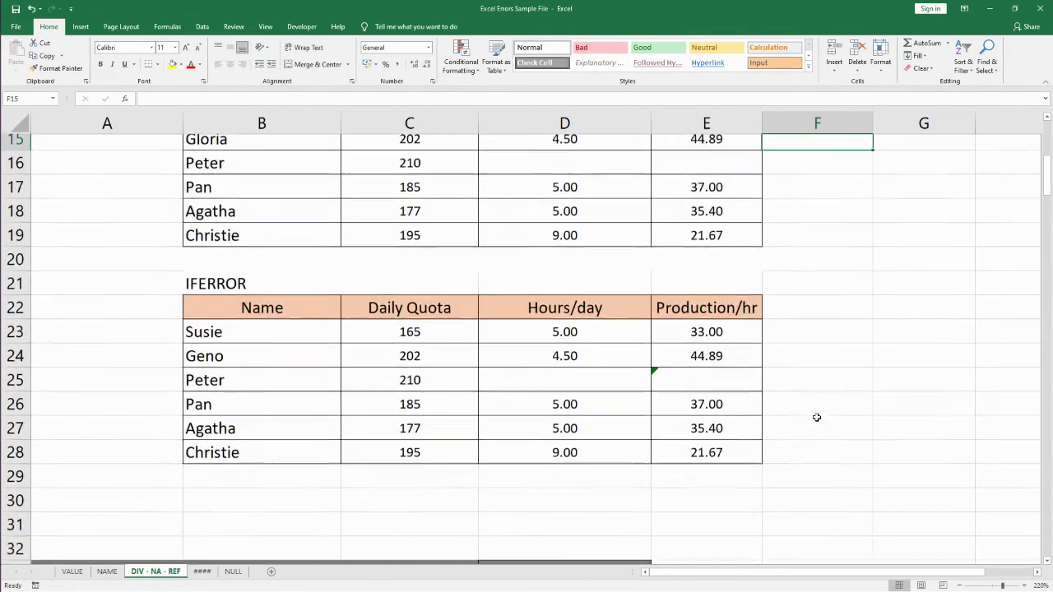
pyautogui.click(696, 369)
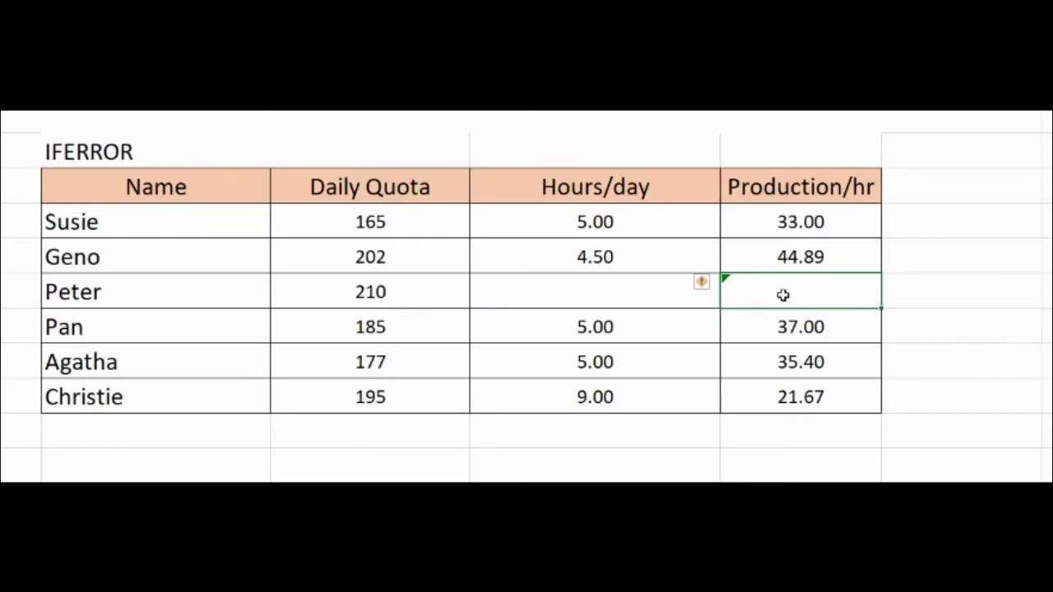
pyautogui.doubleClick(695, 368)
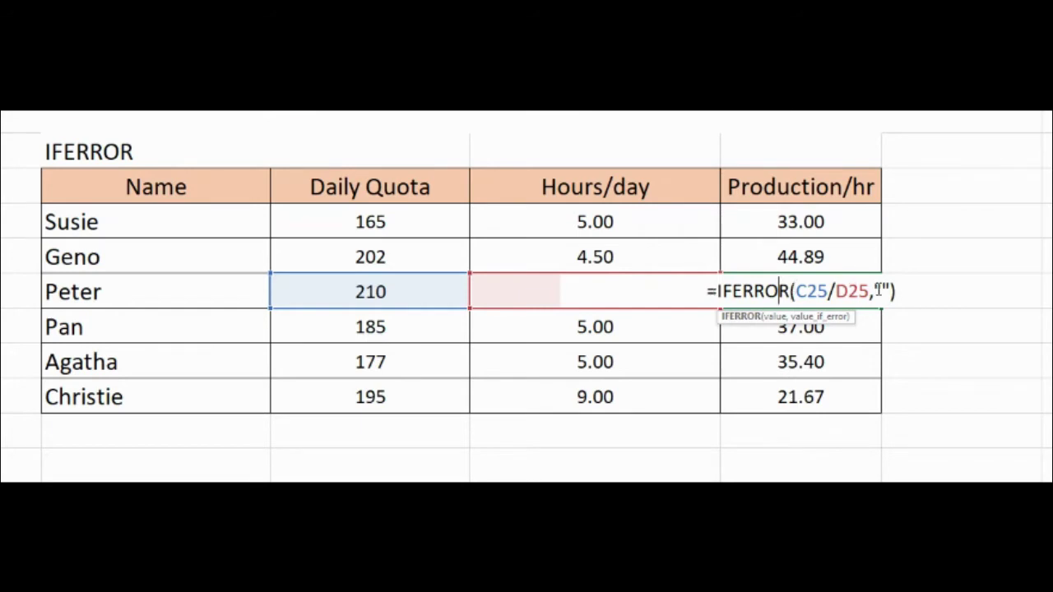
pyautogui.moveTo(873, 290); pyautogui.dragTo(890, 289)
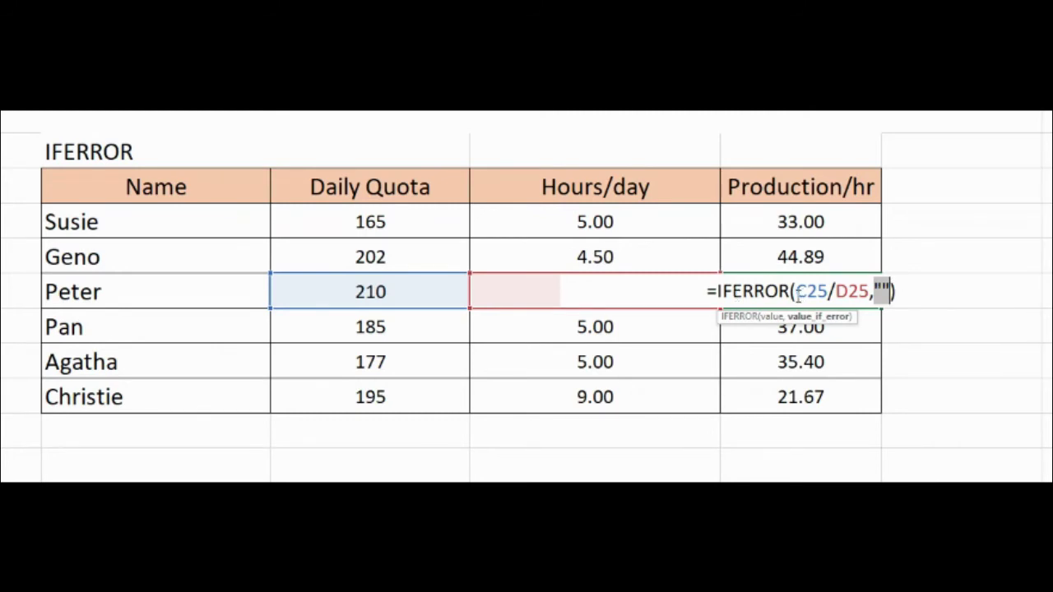
pyautogui.moveTo(796, 295); pyautogui.dragTo(869, 295)
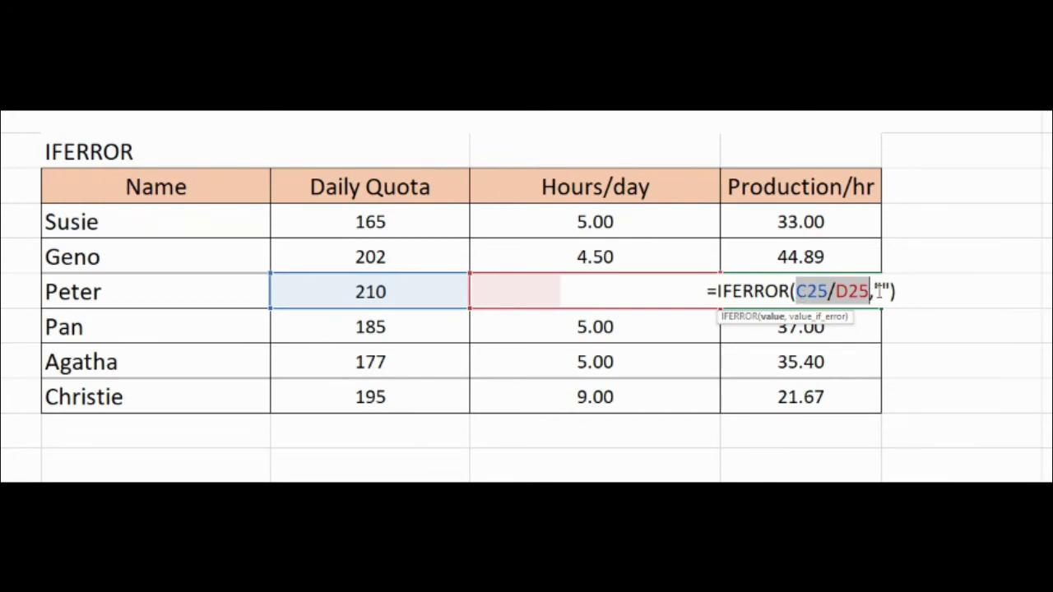
pyautogui.moveTo(873, 290); pyautogui.dragTo(899, 290)
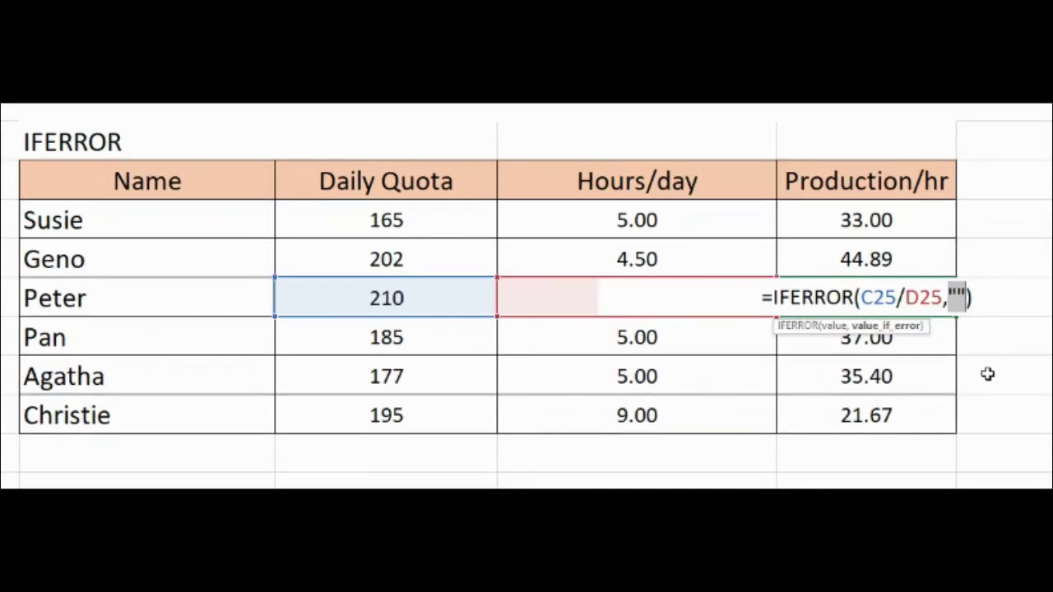
pyautogui.press('Return')
pyautogui.click(827, 299)
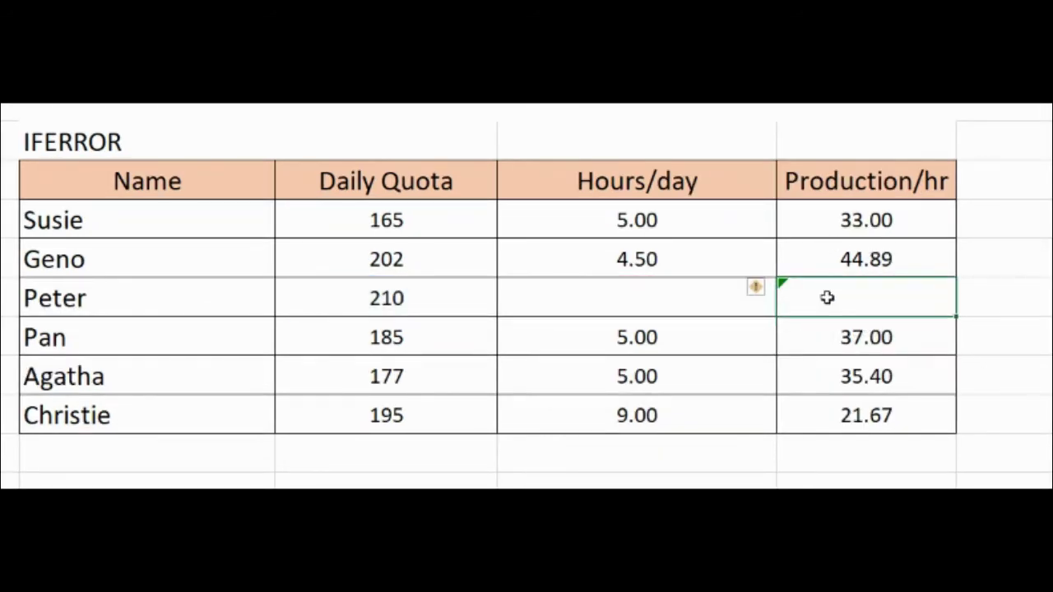
# - Paste E25's IFERROR formula into E23 as formulas only
pyautogui.hotkey('ctrl', 'c')
pyautogui.click(849, 228)
pyautogui.hotkey('ctrl', 'alt', 'v')
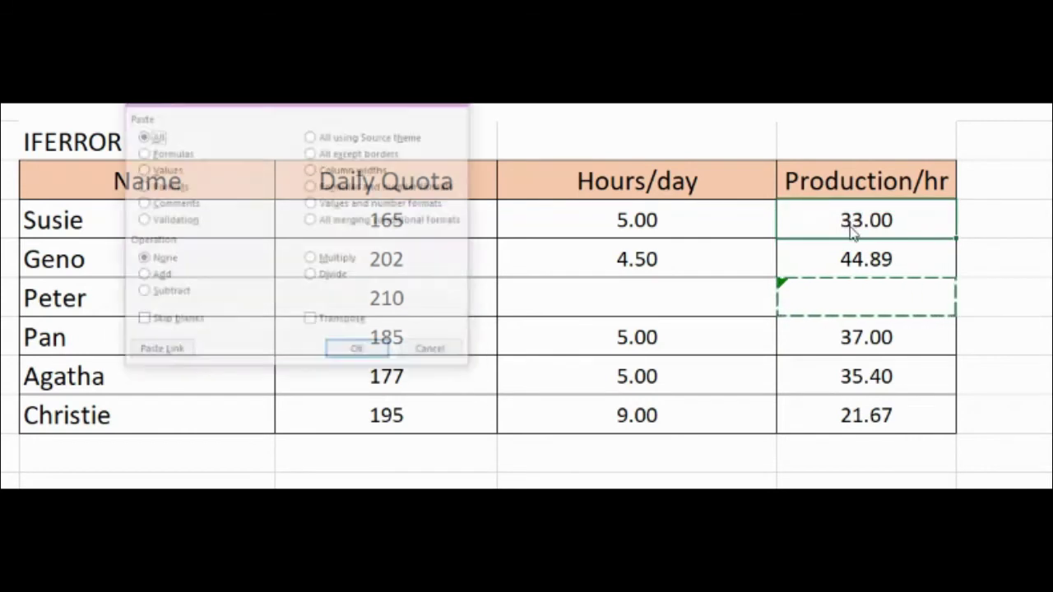
pyautogui.press('f')
pyautogui.press('Return')
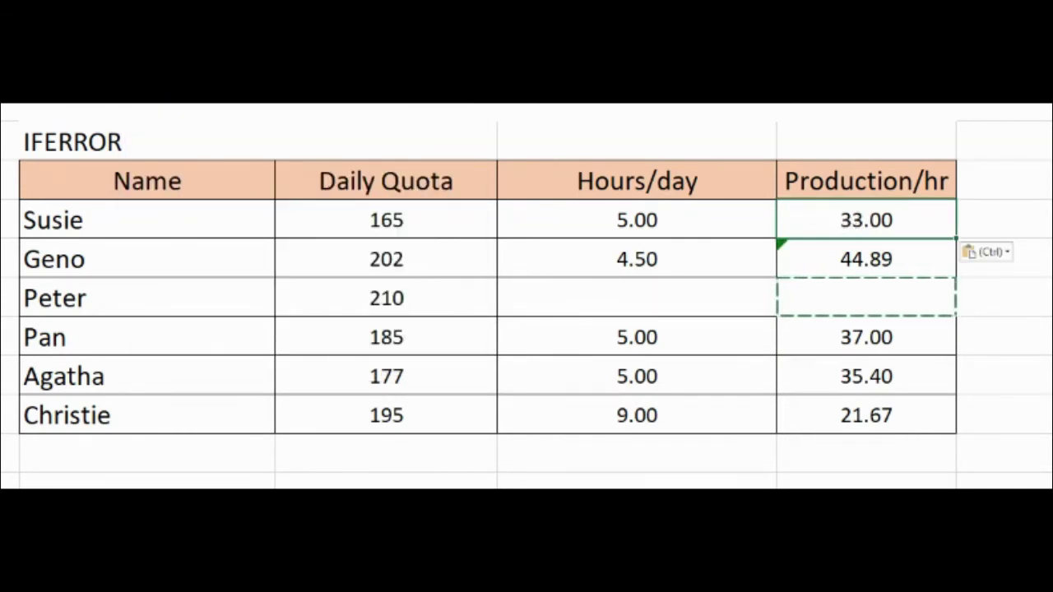
pyautogui.doubleClick(877, 223)
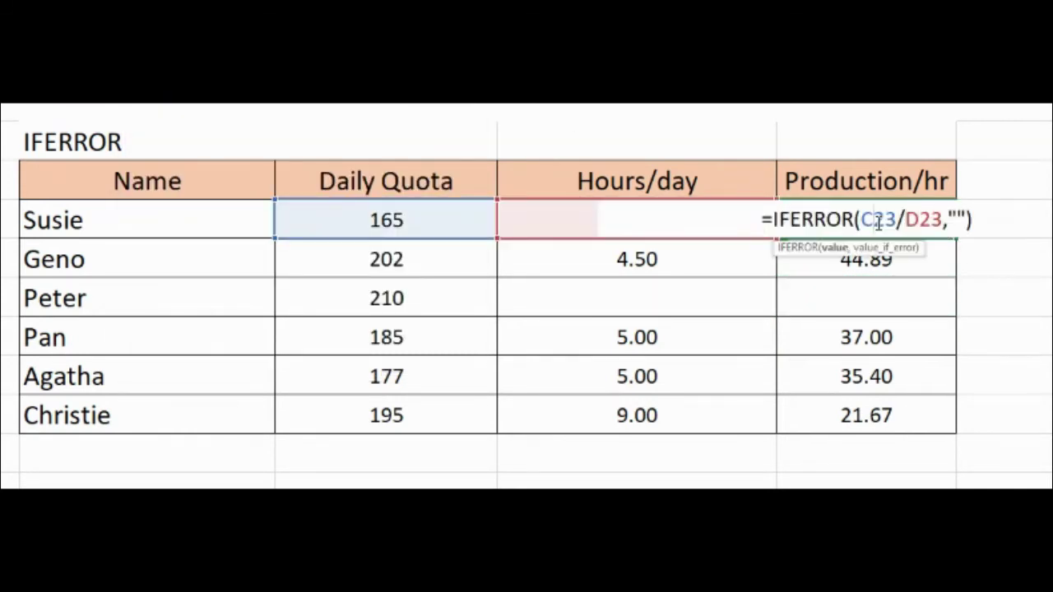
pyautogui.press('Escape')
# - Replace D23's hours with the text p and confirm E23 stays blank under IFERROR
pyautogui.click(638, 221)
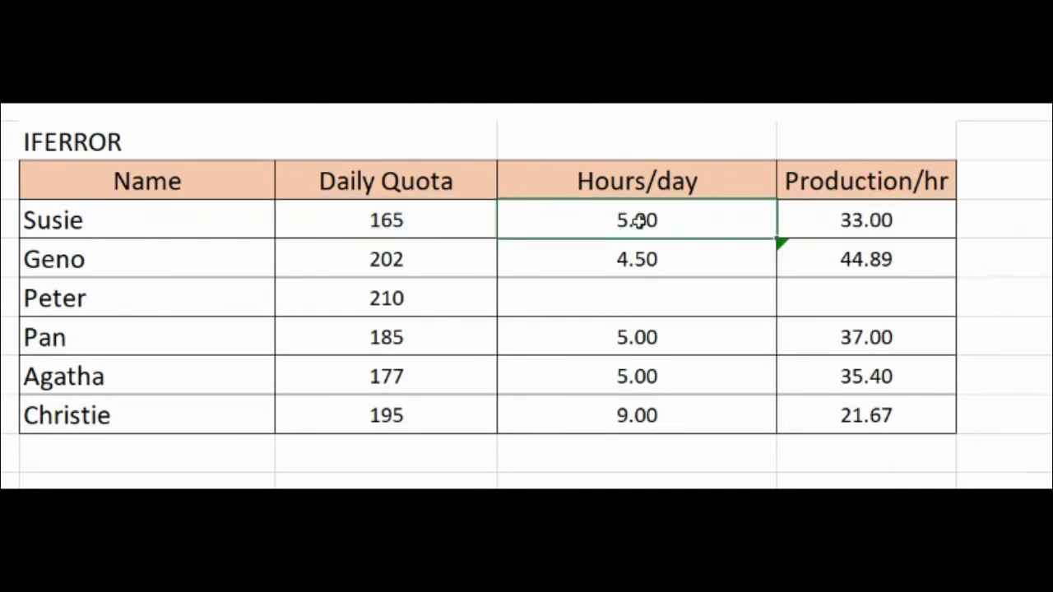
pyautogui.press('Delete')
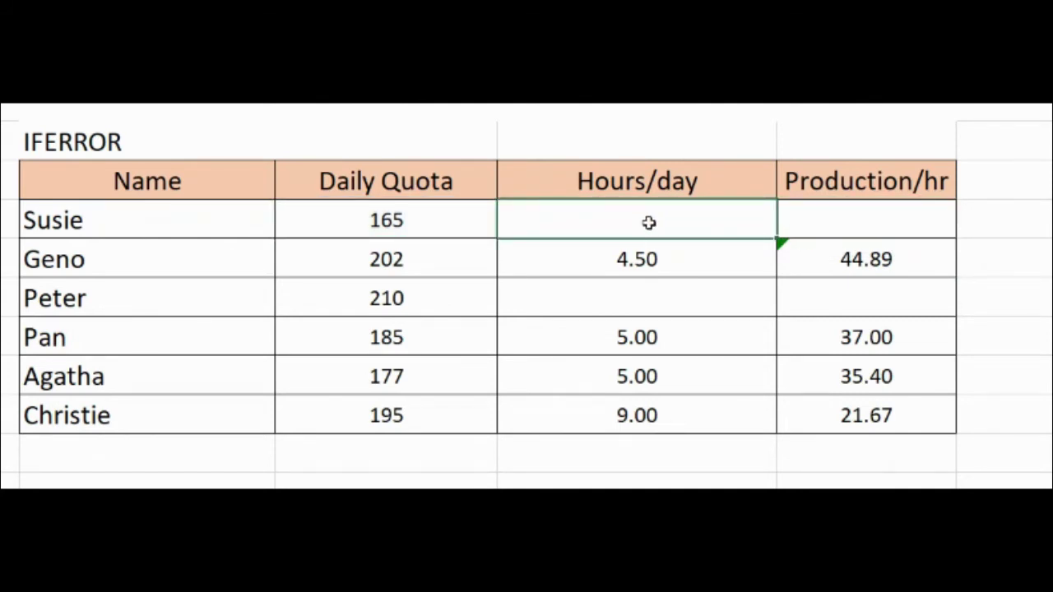
pyautogui.write('p')
pyautogui.click(663, 298)
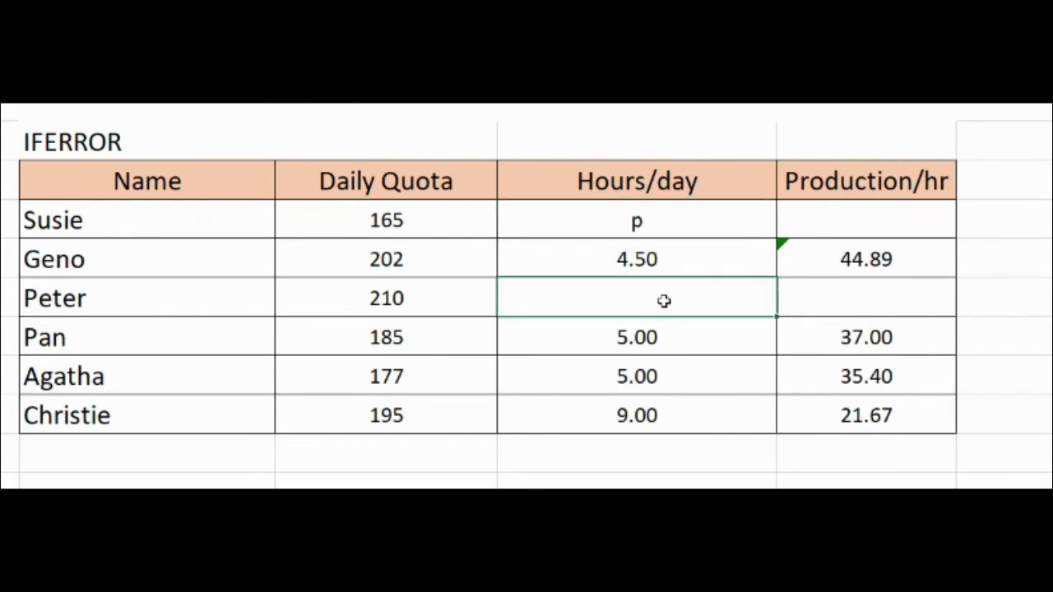
pyautogui.click(875, 222)
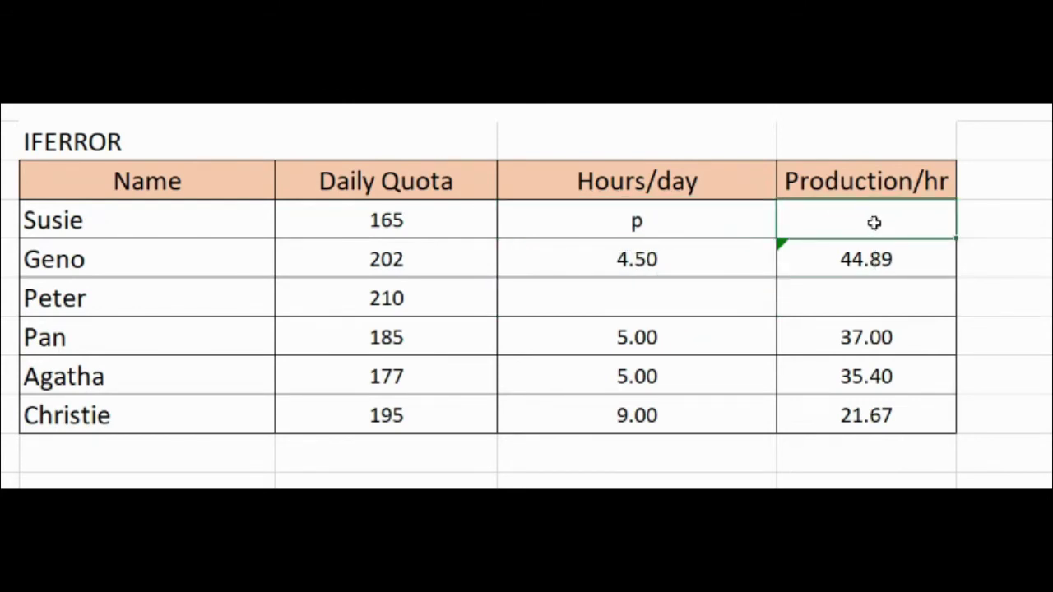
pyautogui.click(375, 220)
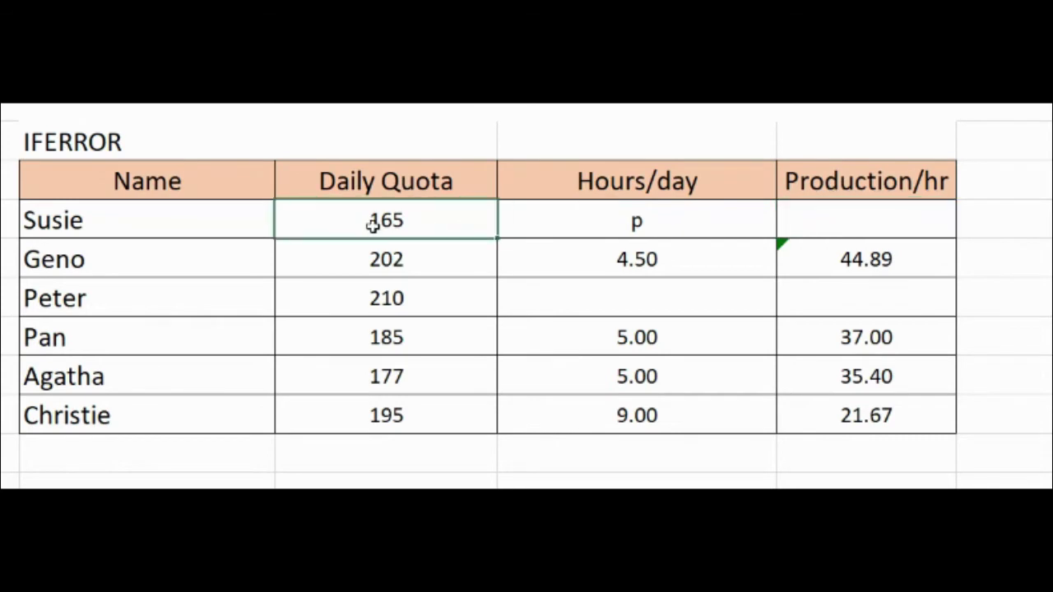
pyautogui.click(651, 221)
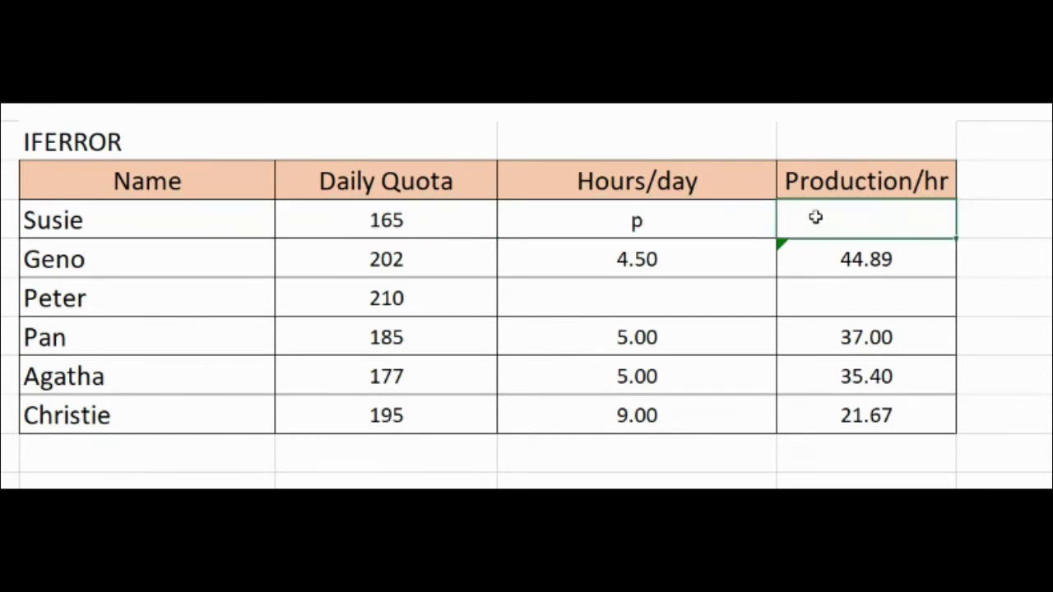
pyautogui.doubleClick(815, 217)
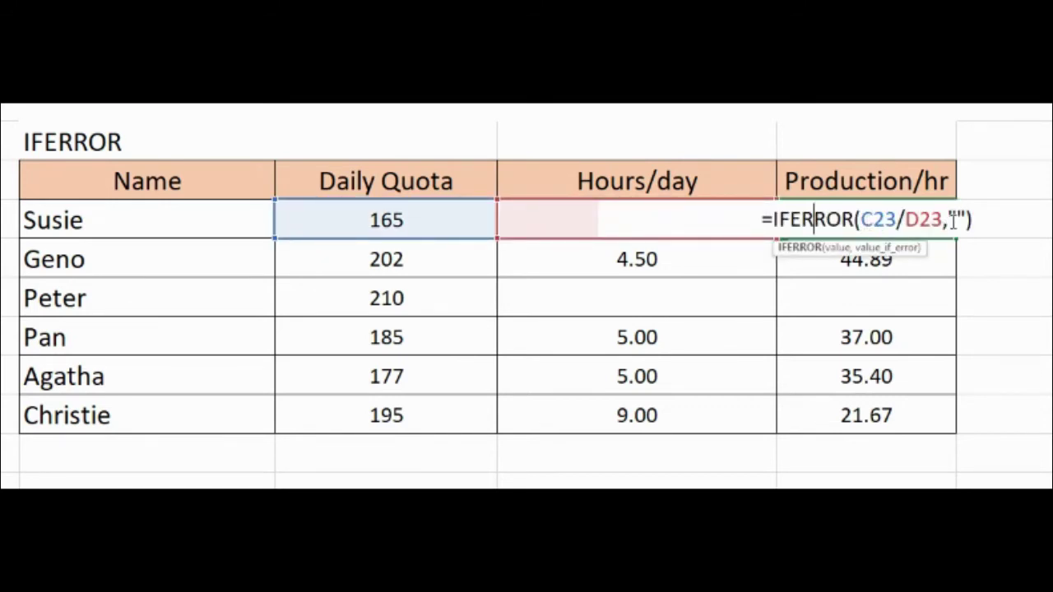
pyautogui.moveTo(947, 220); pyautogui.dragTo(968, 220)
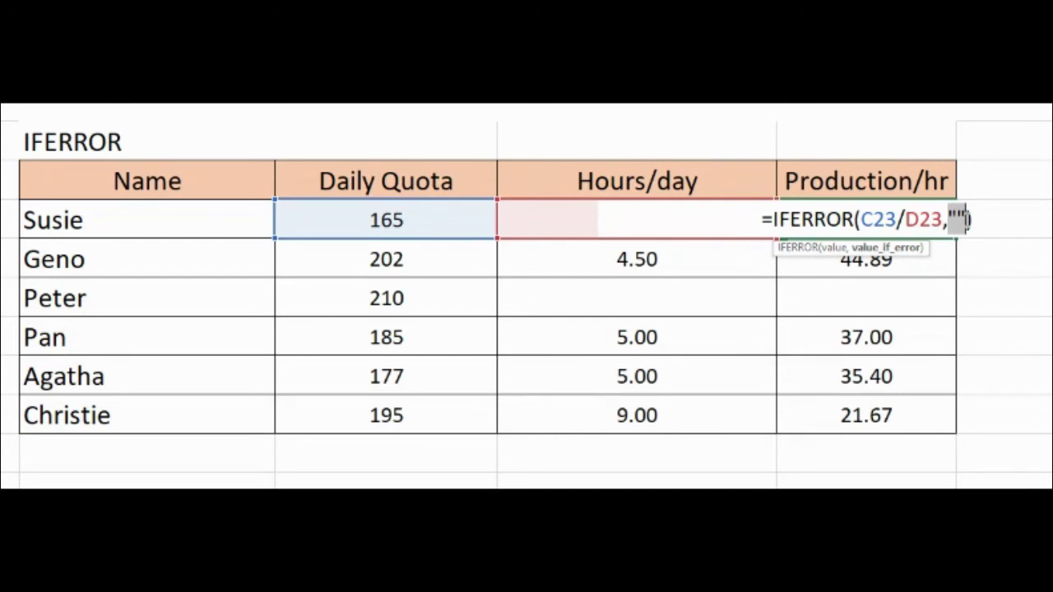
pyautogui.press('Return')
pyautogui.click(848, 215)
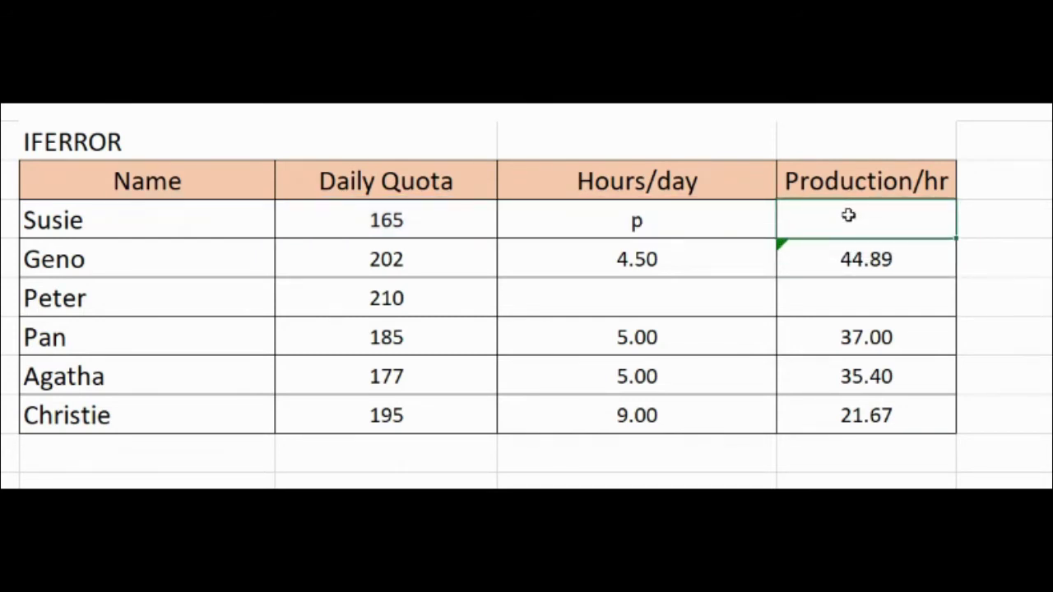
# - Paste E24's plain division formula into E23 so it shows #VALUE!
pyautogui.click(851, 262)
pyautogui.hotkey('ctrl', 'c')
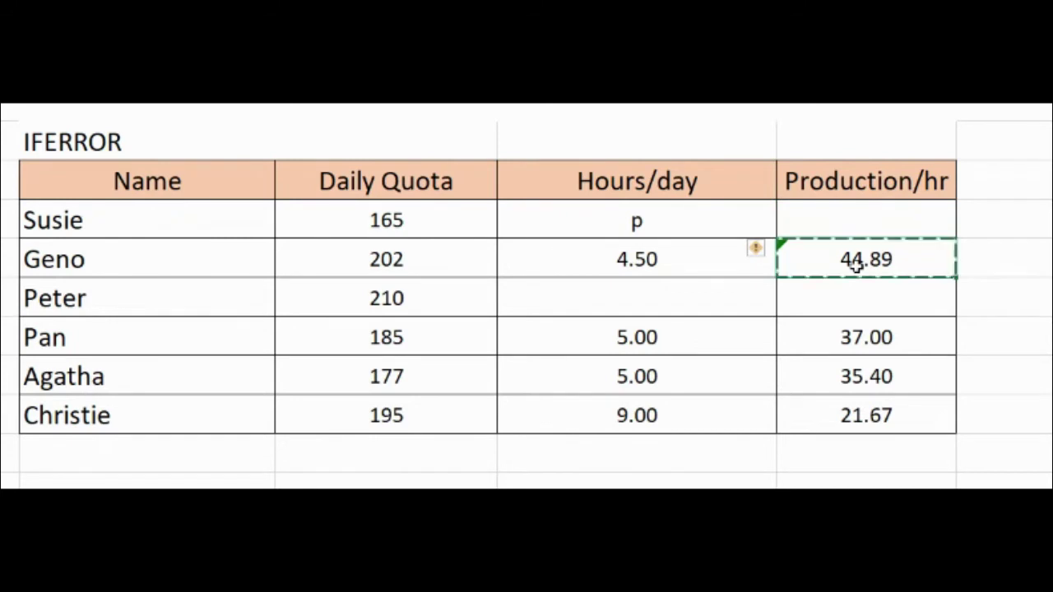
pyautogui.click(851, 218)
pyautogui.hotkey('ctrl', 'alt', 'v')
pyautogui.press('f')
pyautogui.press('Return')
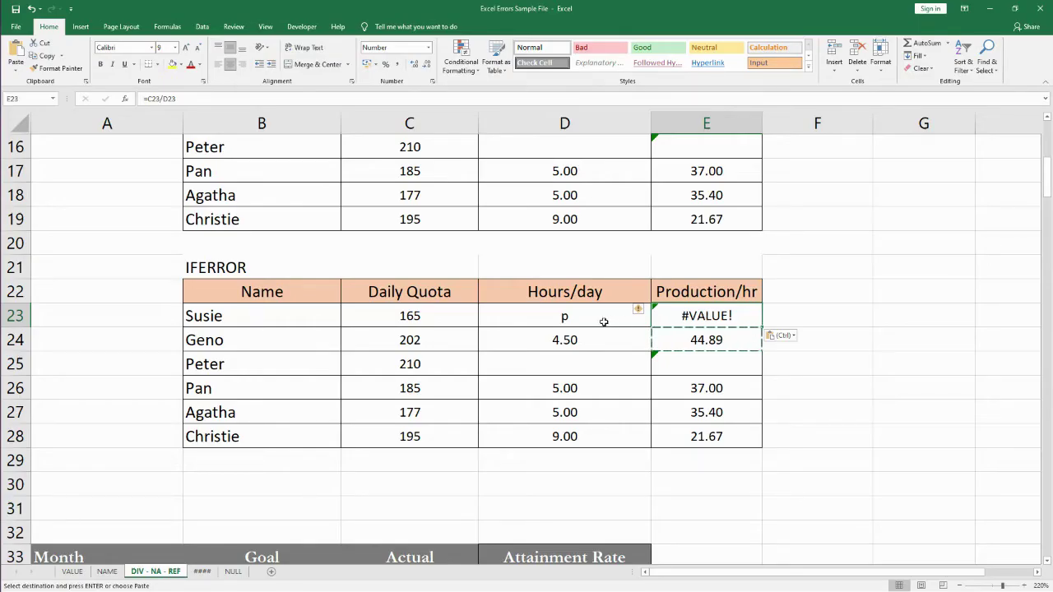
pyautogui.click(559, 318)
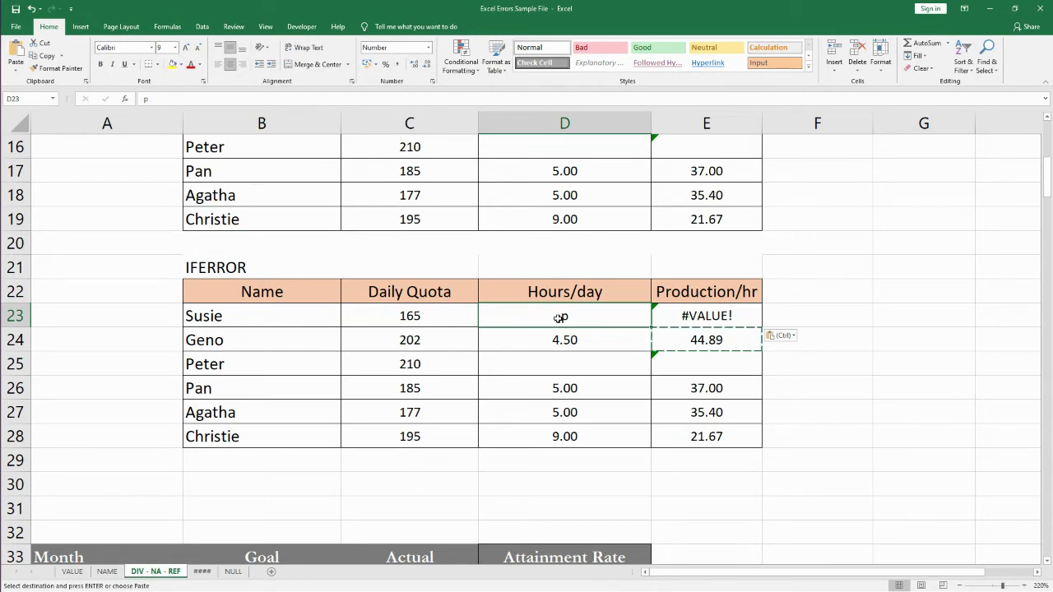
# - On the VALUE sheet, inspect the 257.89 value in B3 and 227 in B5
pyautogui.click(72, 571)
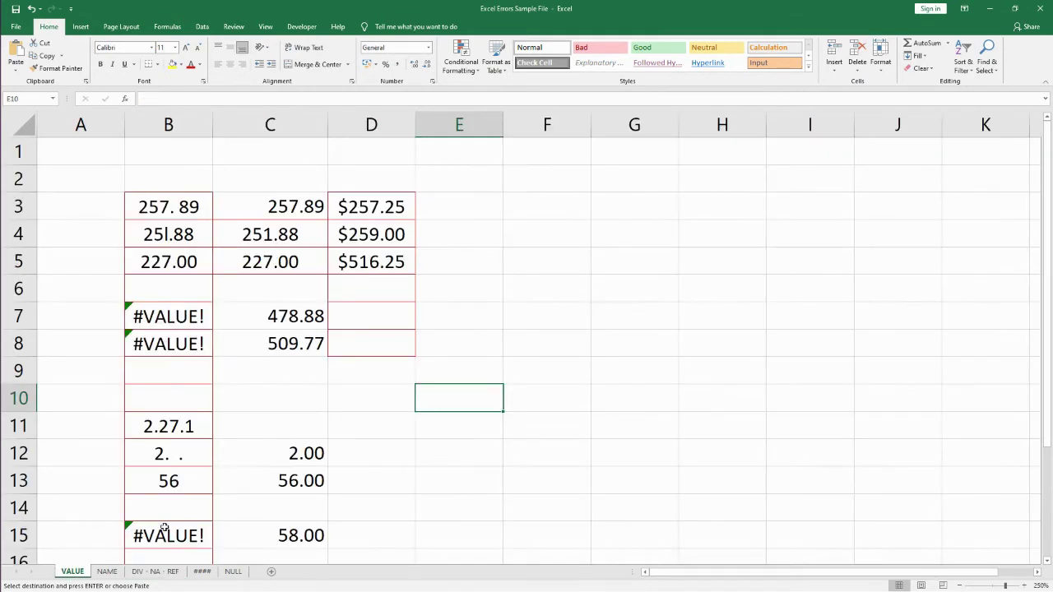
pyautogui.click(162, 246)
pyautogui.click(150, 207)
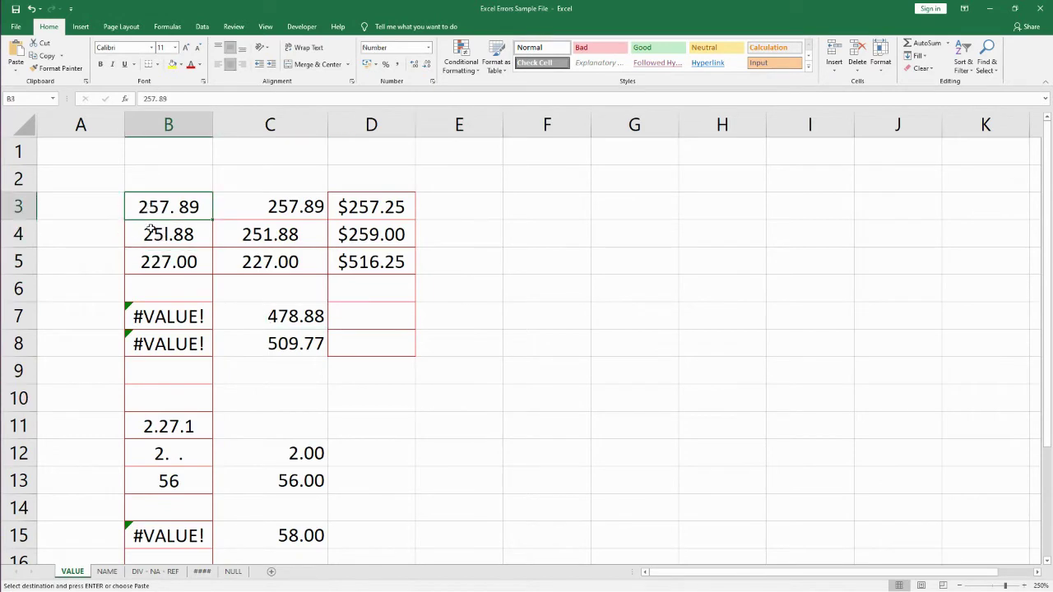
pyautogui.click(152, 232)
pyautogui.click(154, 255)
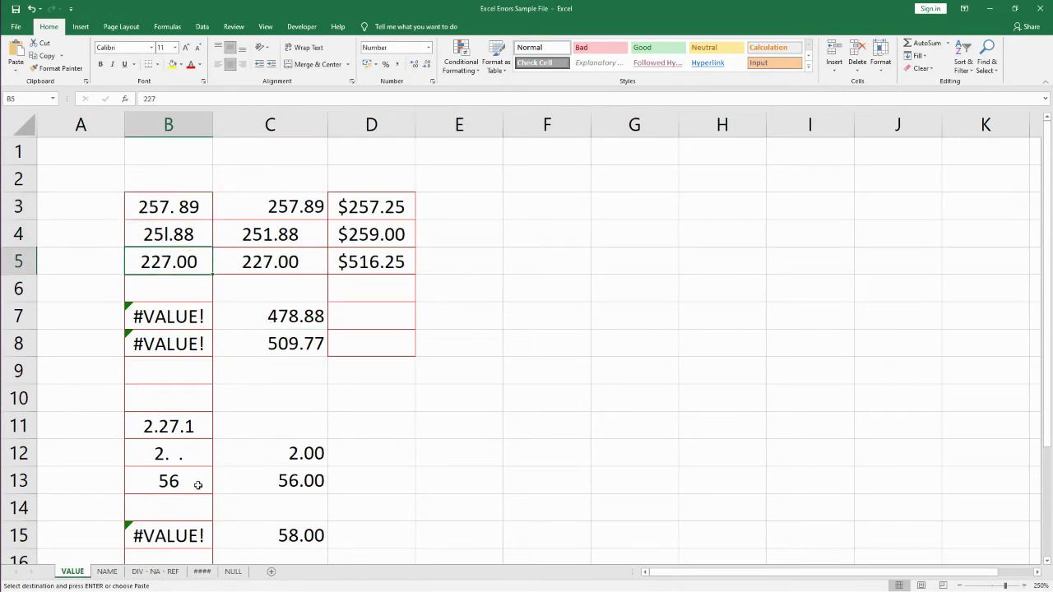
# - On the DIV - NA - REF sheet, paste E25's IFERROR formula into E23 as formulas
pyautogui.click(153, 572)
pyautogui.click(691, 319)
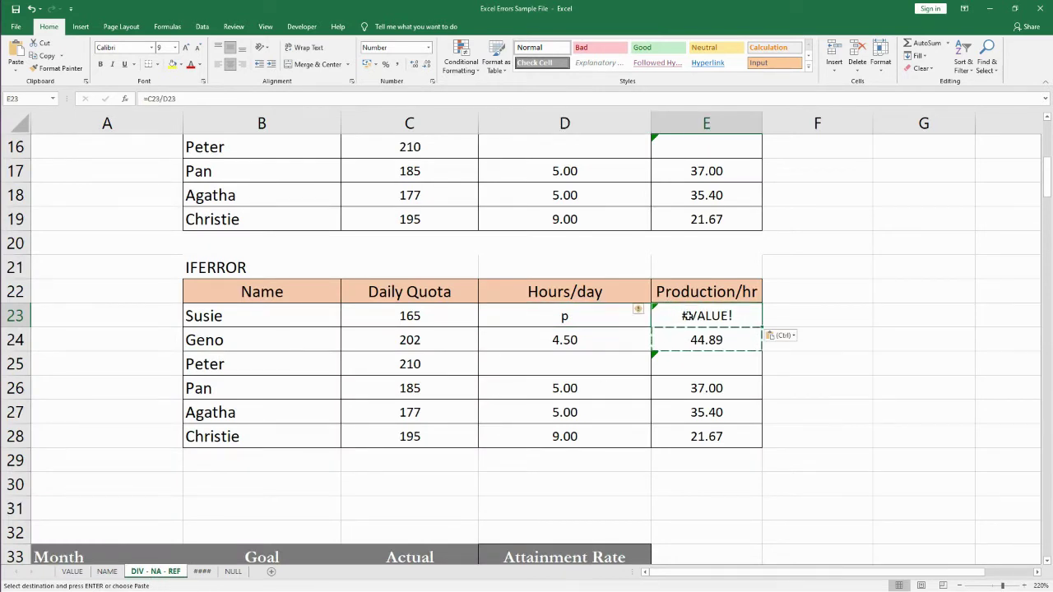
pyautogui.click(707, 388)
pyautogui.click(708, 363)
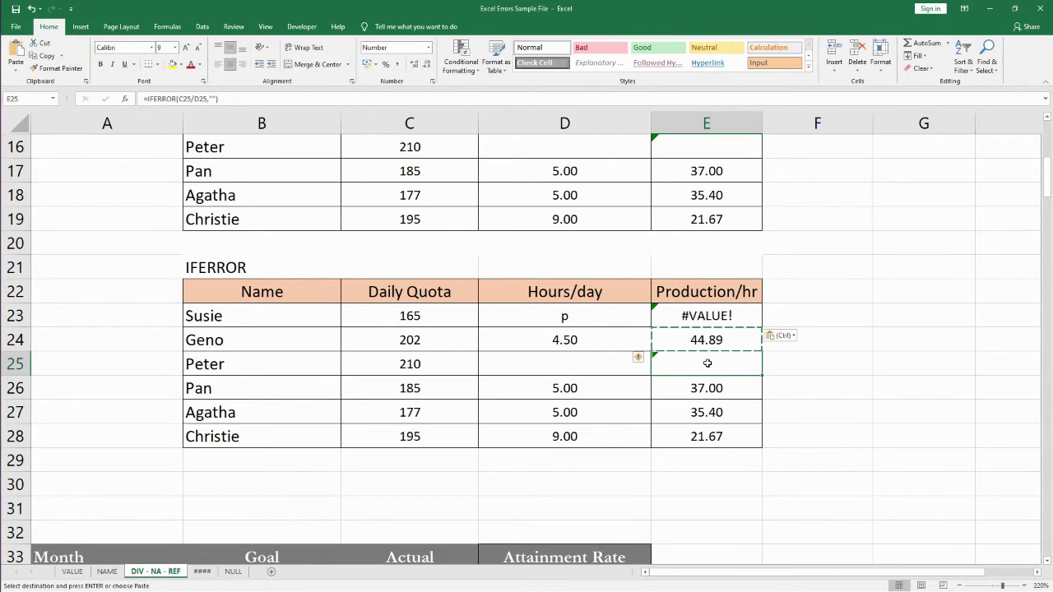
pyautogui.click(705, 319)
pyautogui.hotkey('ctrl', 'alt', 'v')
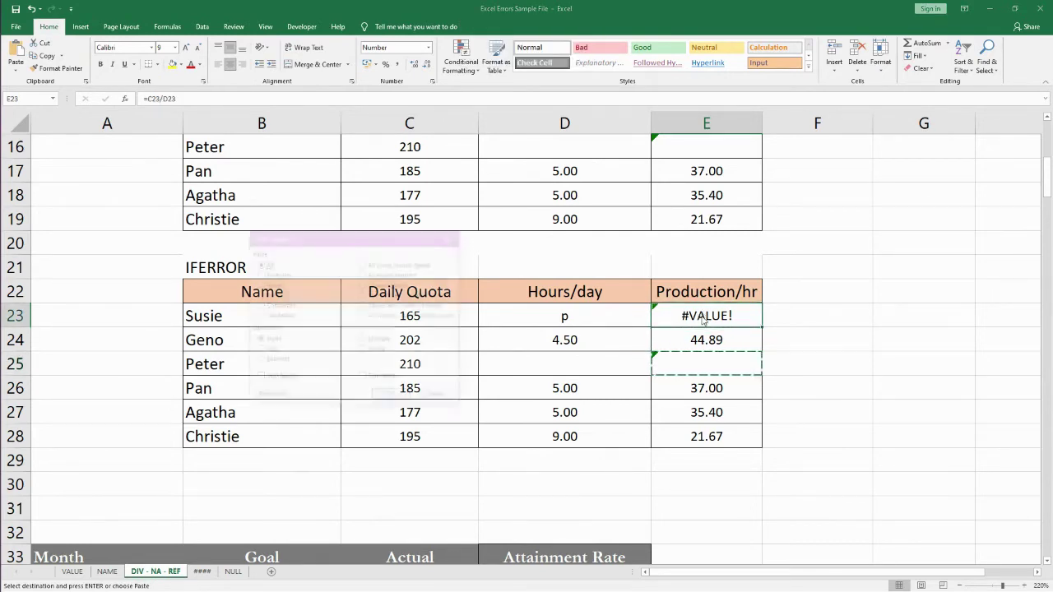
pyautogui.press('f')
pyautogui.press('Return')
pyautogui.press('F2')
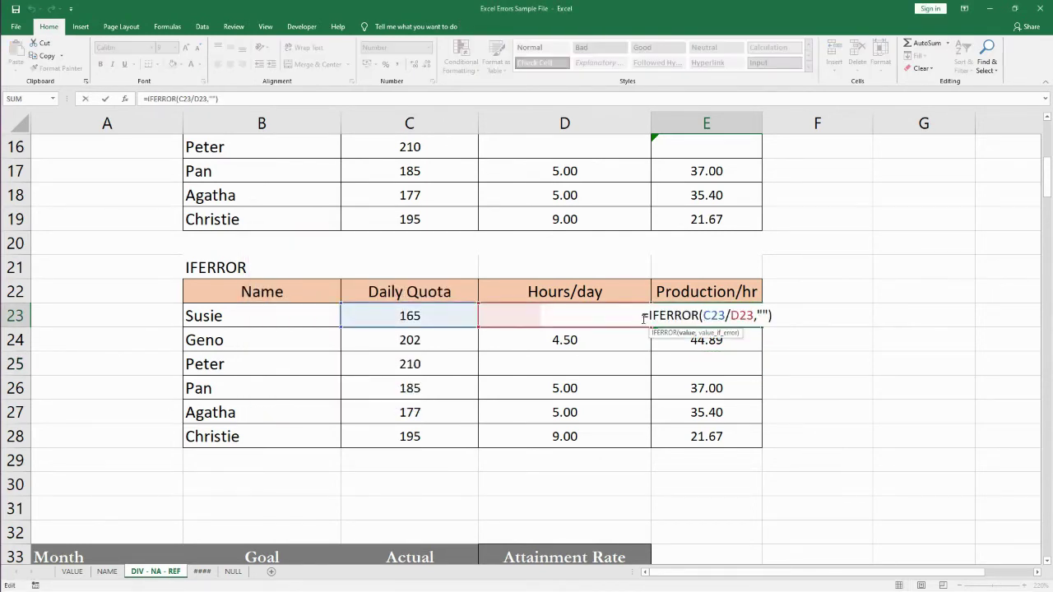
pyautogui.moveTo(704, 315); pyautogui.dragTo(753, 315)
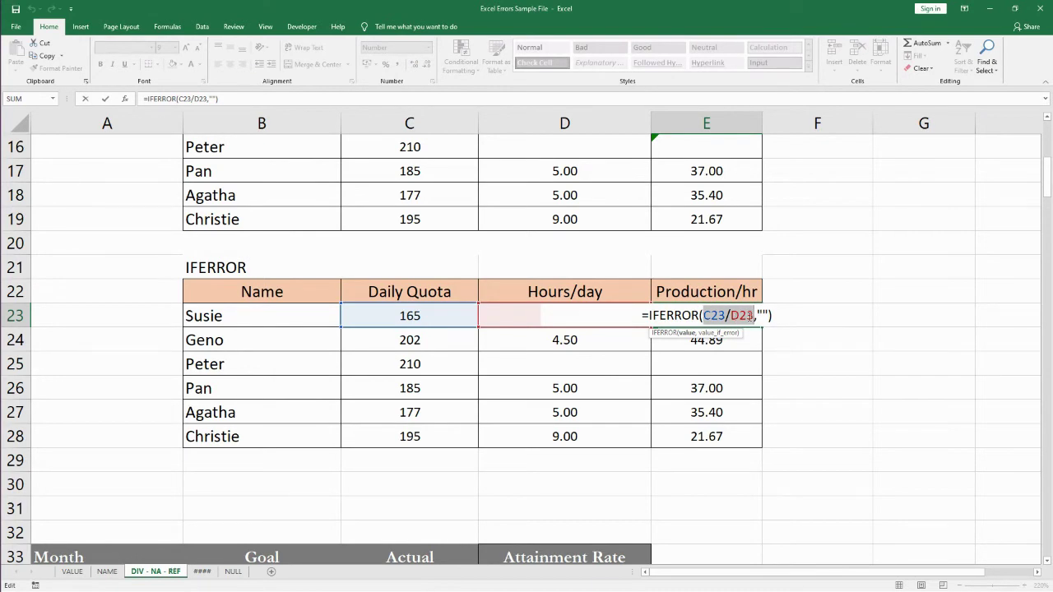
pyautogui.click(759, 315)
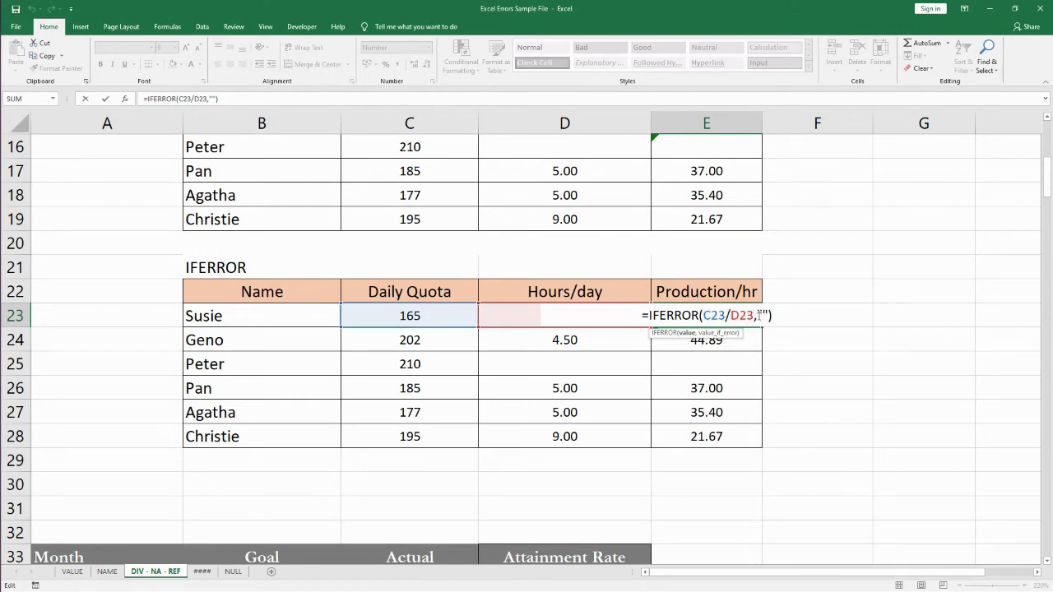
pyautogui.moveTo(758, 315); pyautogui.dragTo(767, 315)
pyautogui.press('Return')
# - Change D23's hours from p to 5 so E23 shows 33.00
pyautogui.click(596, 315)
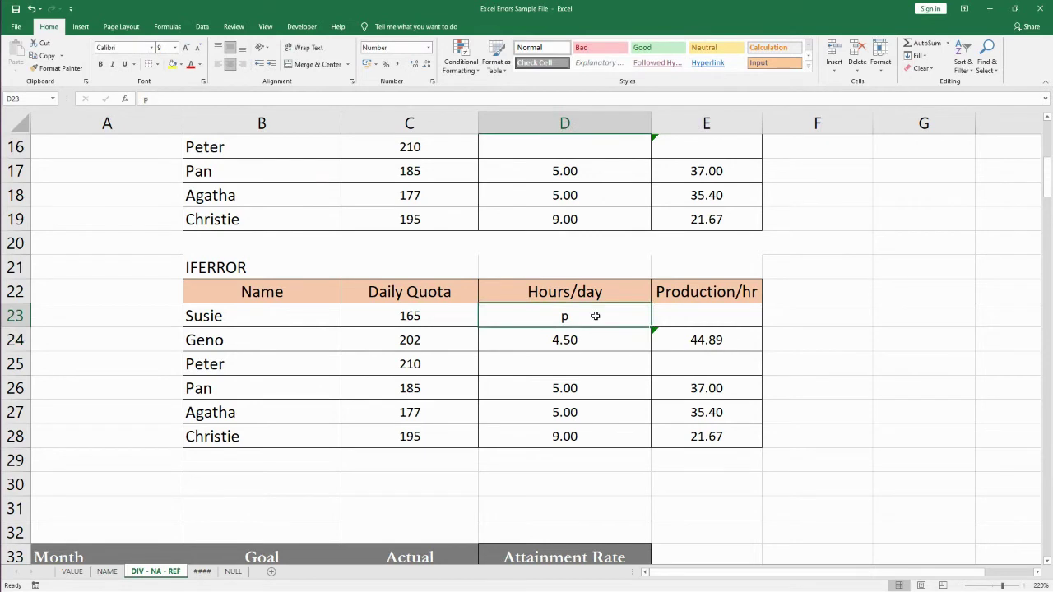
pyautogui.write('5')
pyautogui.click(630, 390)
pyautogui.click(817, 473)
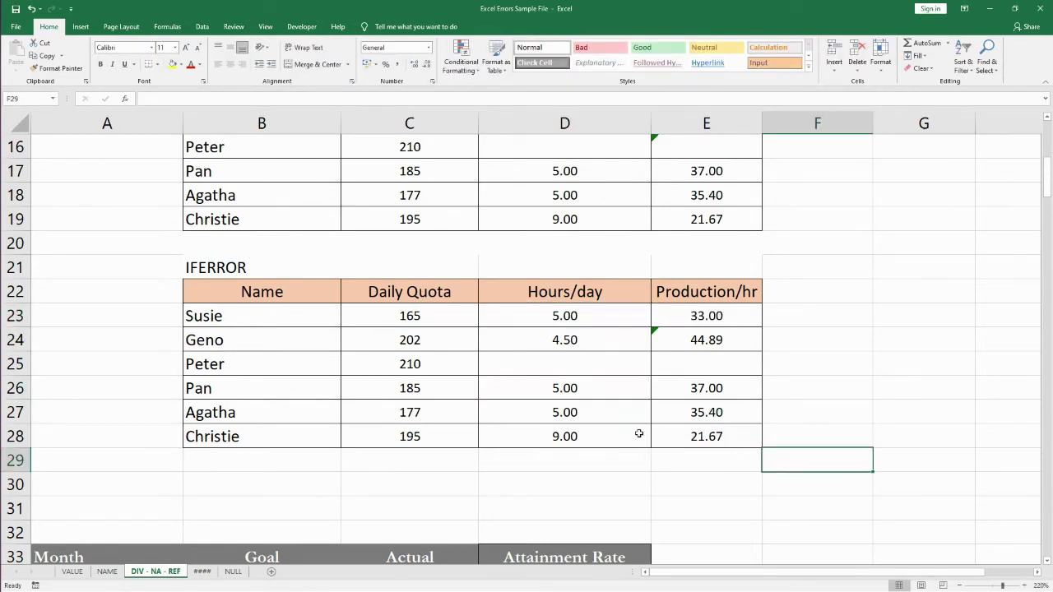
# - Begin a SUM formula in E11 under the Production/hr column
pyautogui.scroll(5, 627, 430)
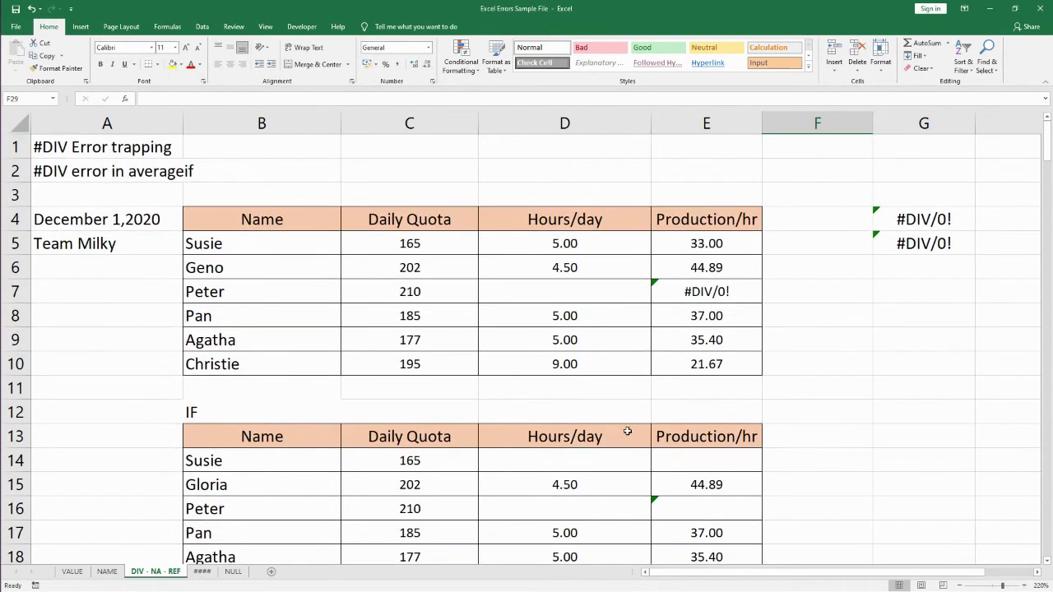
pyautogui.click(698, 396)
pyautogui.write('=sum(')
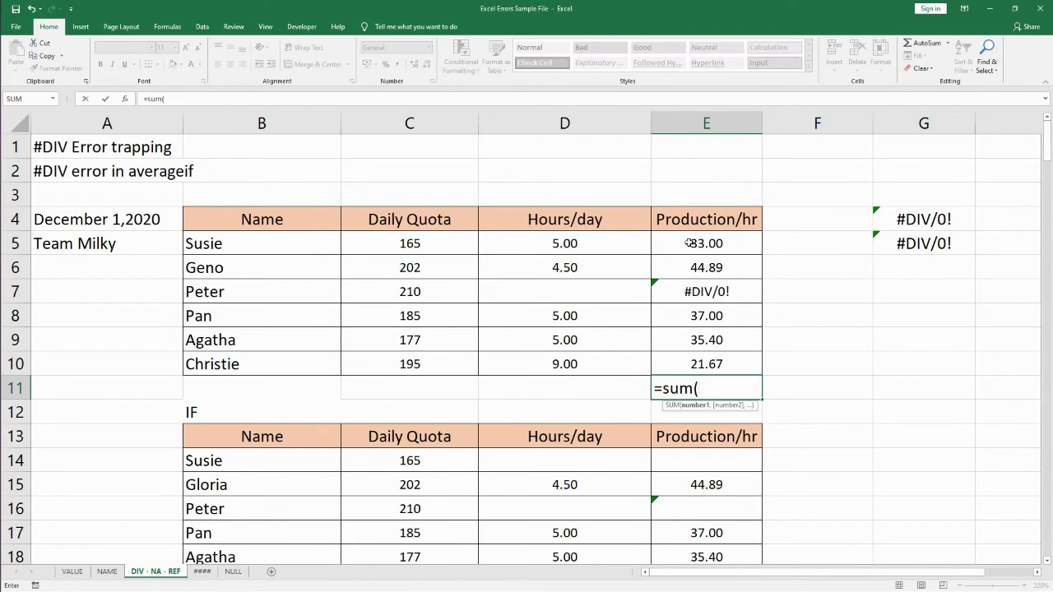
# - Complete =SUM(E5:E10) in E11, which shows #DIV/0! from E7
pyautogui.moveTo(687, 243); pyautogui.dragTo(686, 362)
pyautogui.write(')')
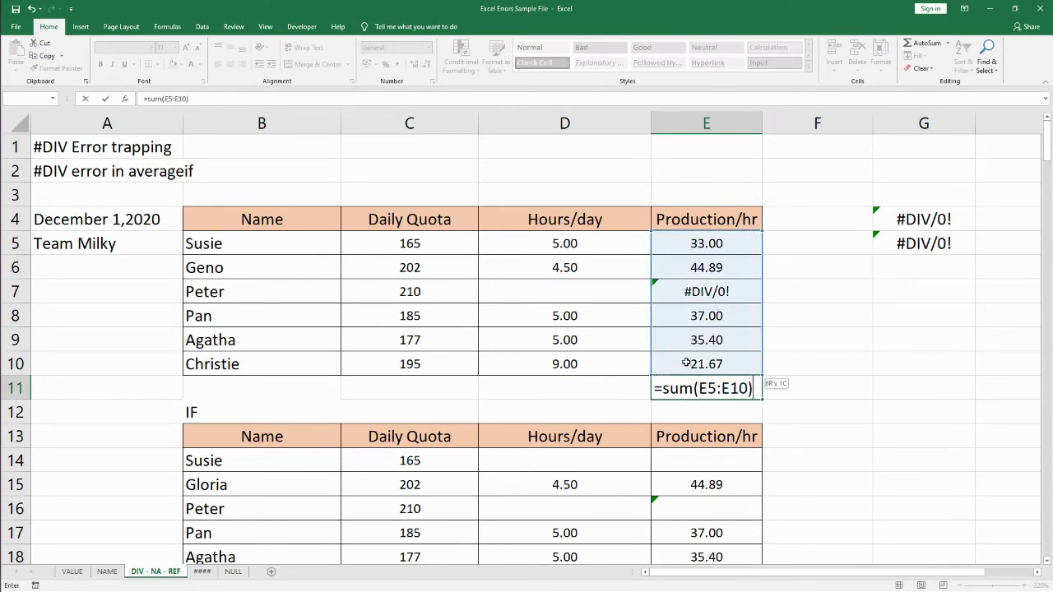
pyautogui.press('Return')
pyautogui.click(706, 391)
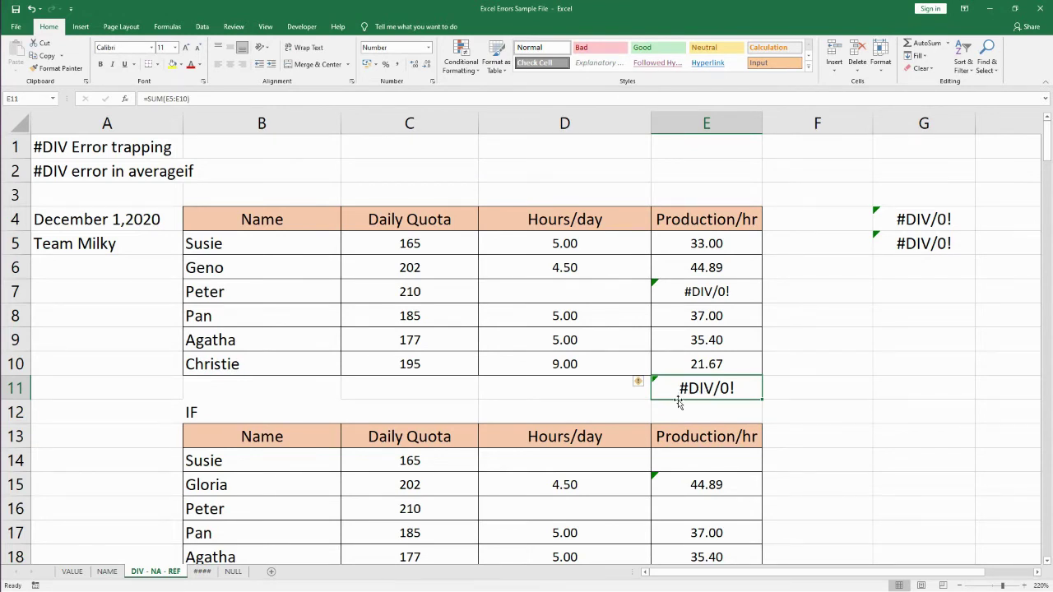
pyautogui.click(707, 298)
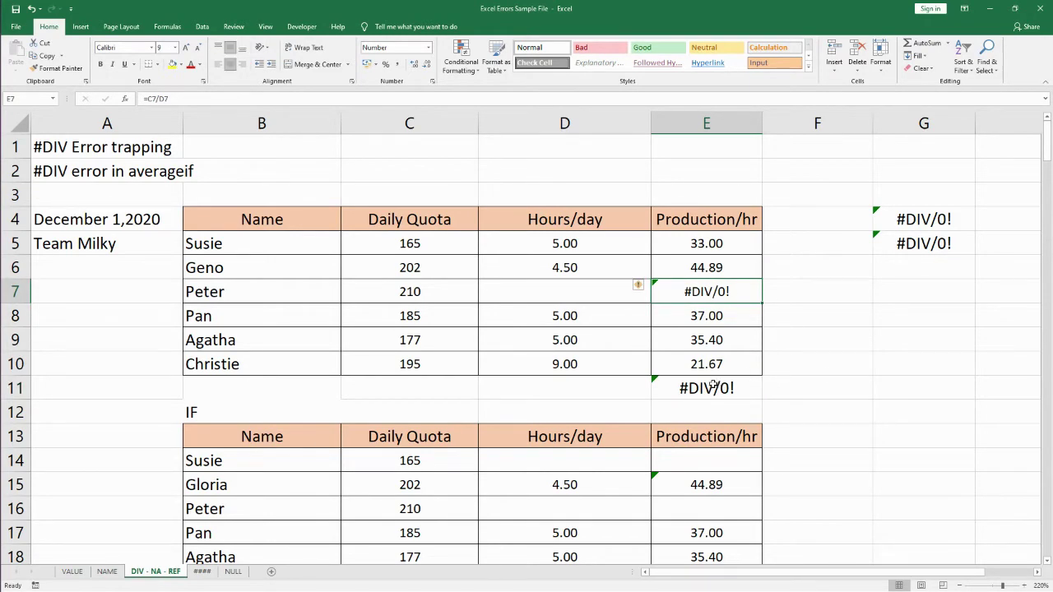
pyautogui.click(694, 392)
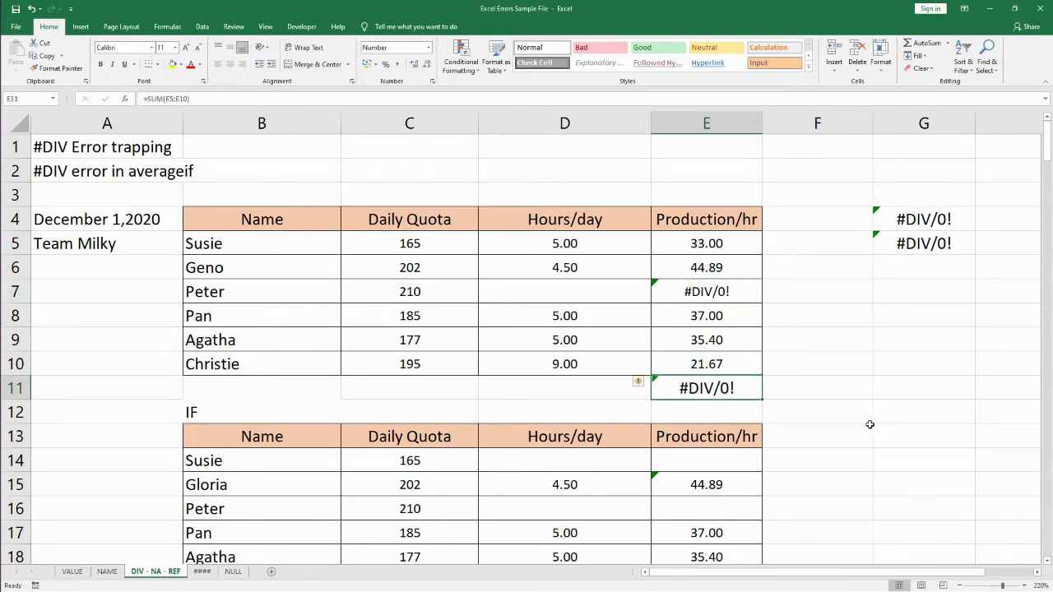
# - Enter =SUM(E23:E28) in E29 to total the IFERROR column as 171.96
pyautogui.scroll(-4, 839, 426)
pyautogui.click(699, 431)
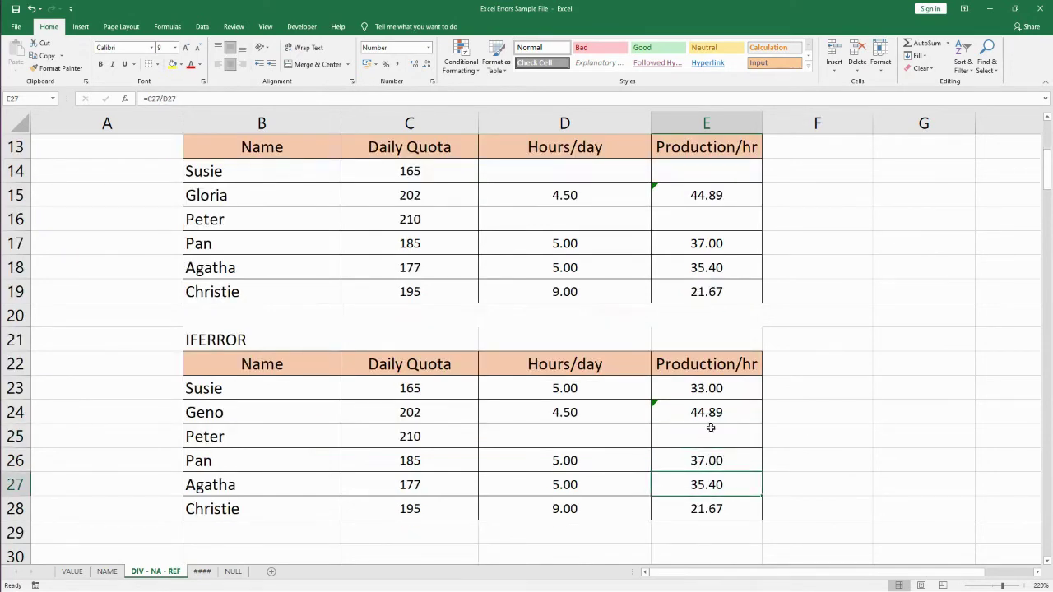
pyautogui.moveTo(707, 387); pyautogui.dragTo(709, 510)
pyautogui.click(706, 535)
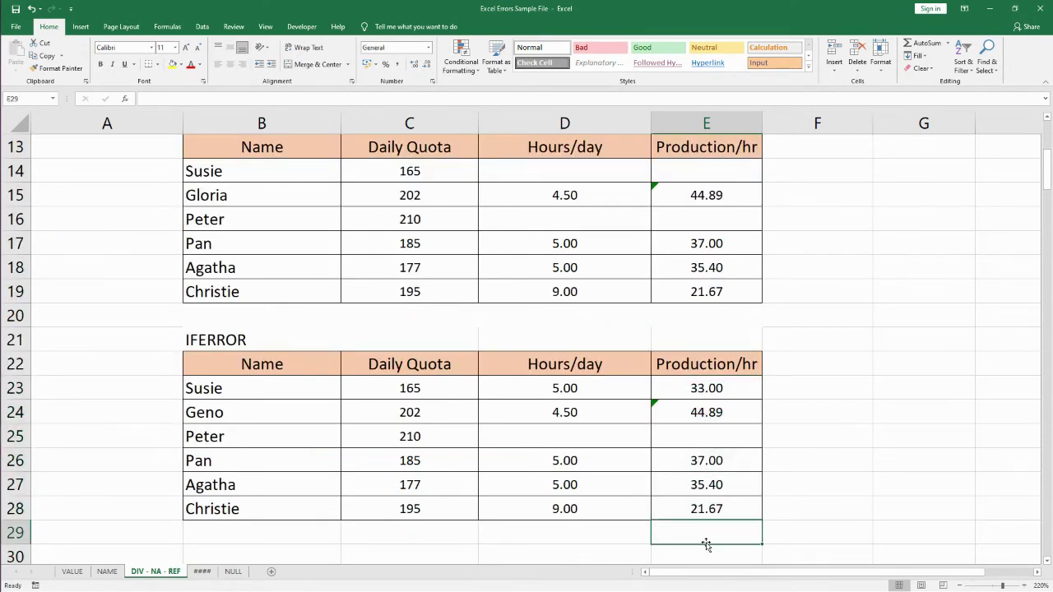
pyautogui.write('=sum(')
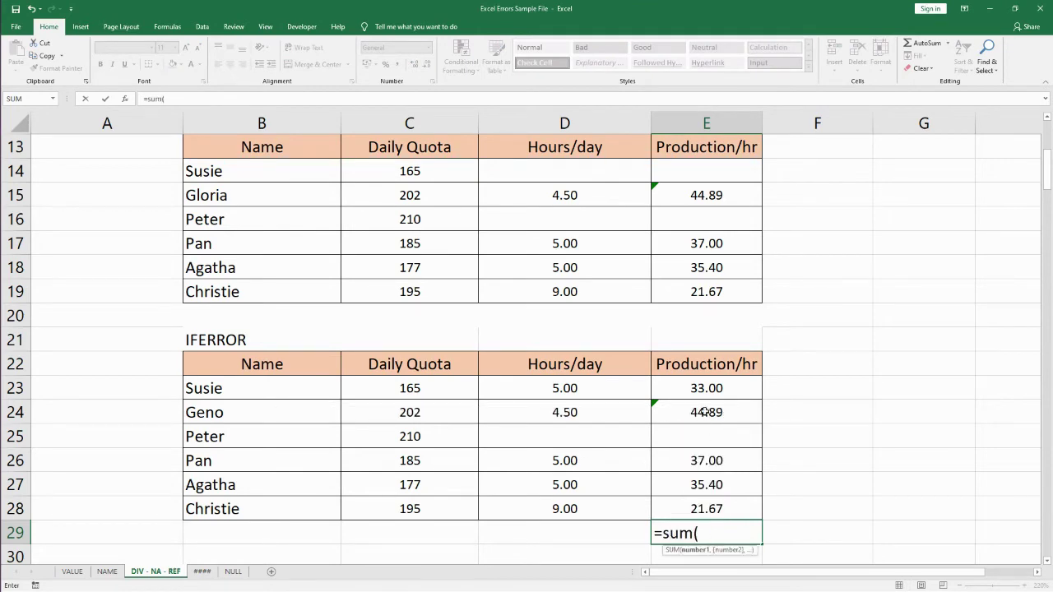
pyautogui.moveTo(706, 388); pyautogui.dragTo(697, 508)
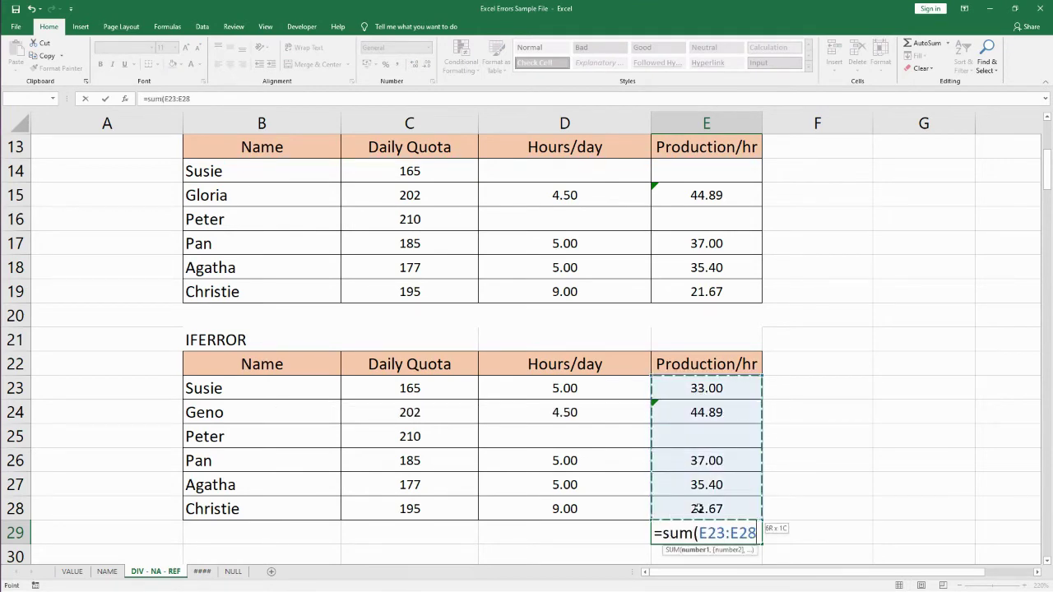
pyautogui.write(')')
pyautogui.press('Return')
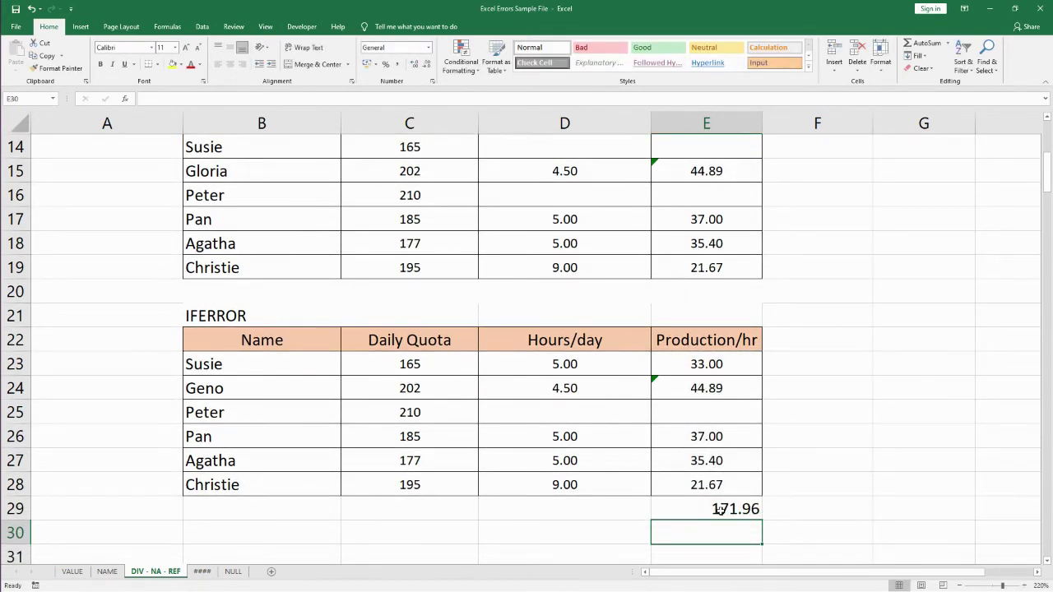
pyautogui.click(718, 509)
pyautogui.scroll(3, 796, 489)
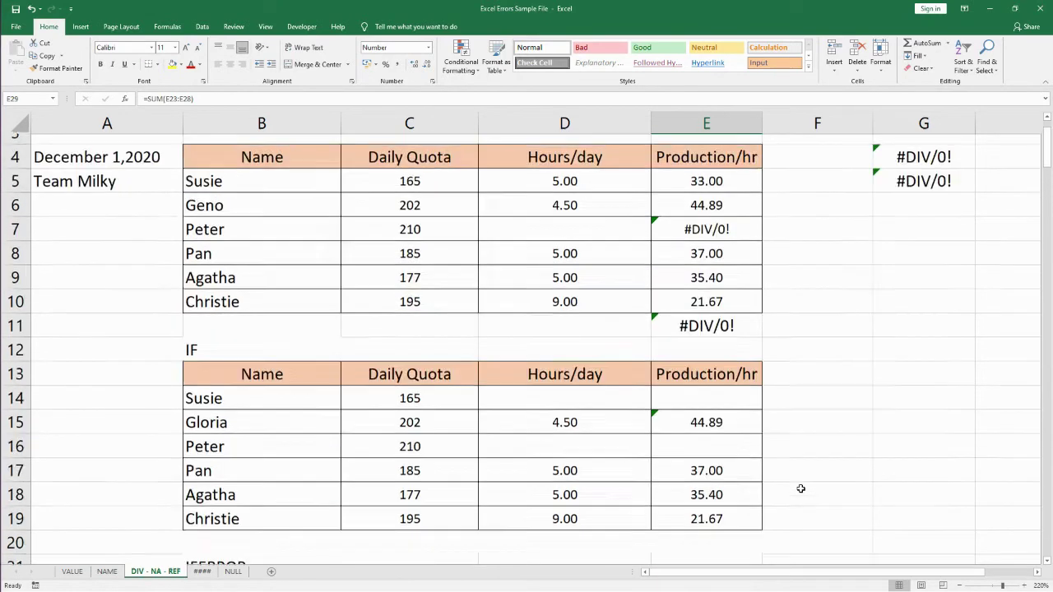
pyautogui.scroll(1, 801, 488)
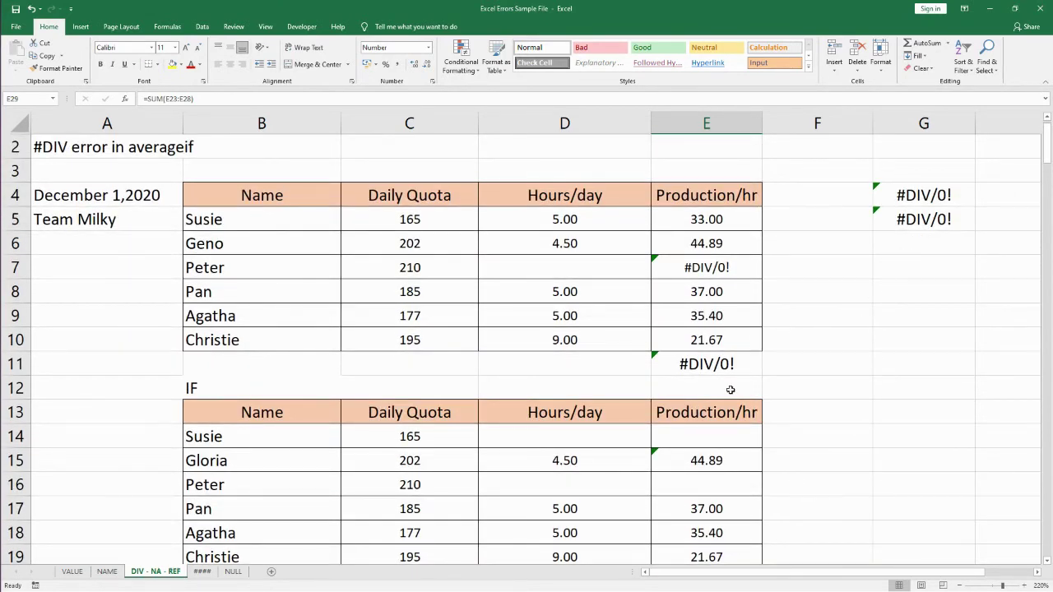
pyautogui.scroll(-2, 730, 390)
pyautogui.scroll(2, 707, 358)
# - Enter =AVERAGE(E5:E10) in F11, which also returns #DIV/0!
pyautogui.click(795, 363)
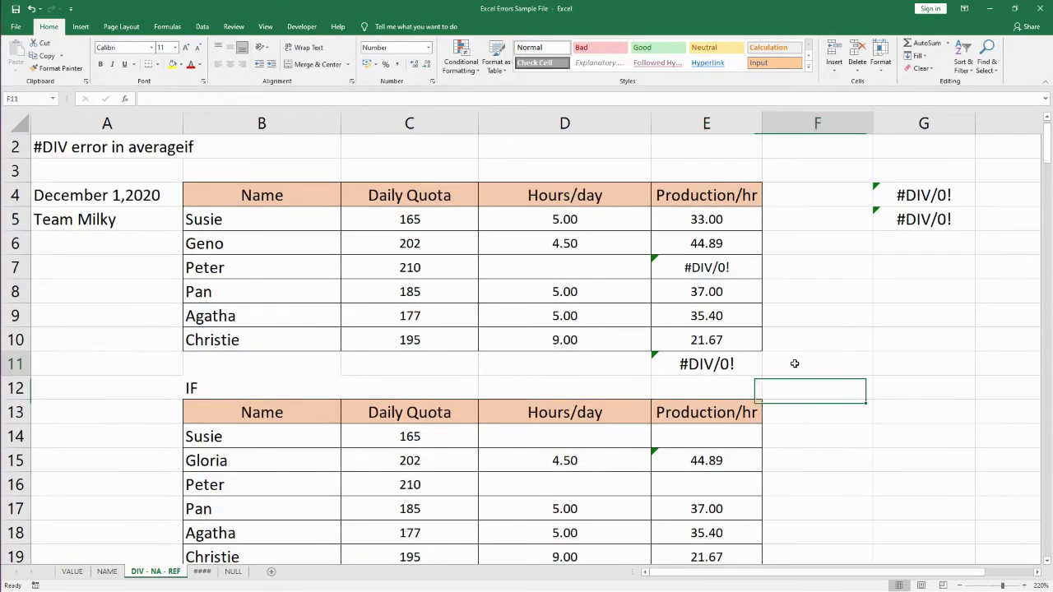
pyautogui.write('=aver')
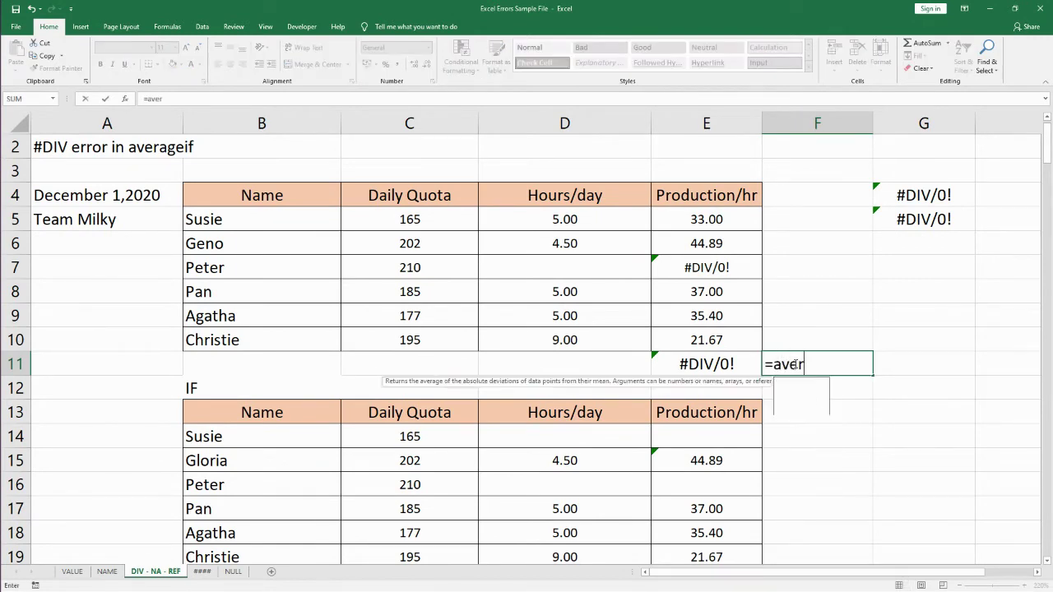
pyautogui.write('age(')
pyautogui.click(713, 219)
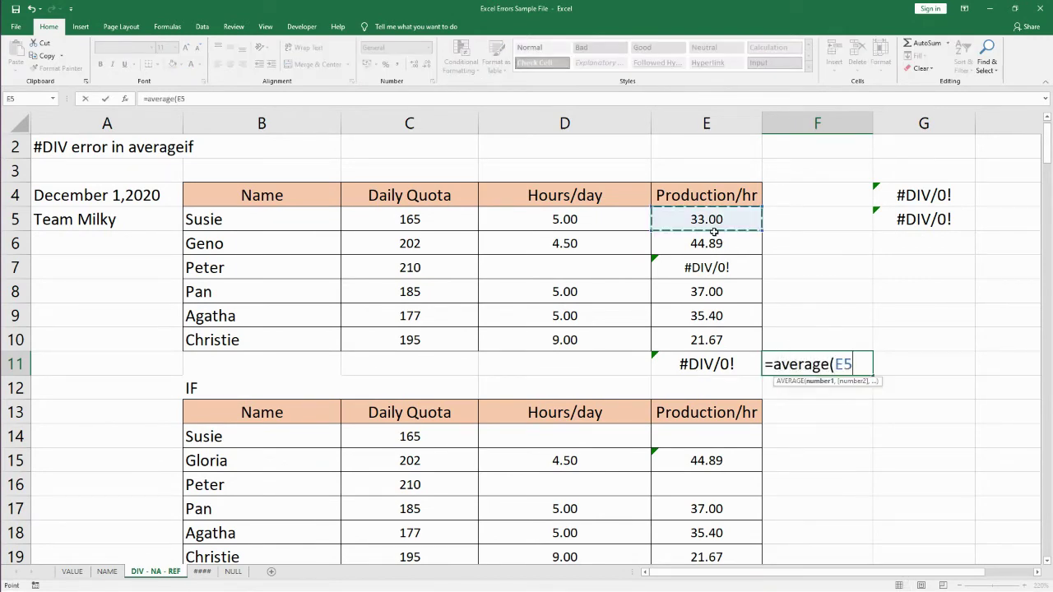
pyautogui.moveTo(714, 232); pyautogui.dragTo(715, 350)
pyautogui.write(')')
pyautogui.press('Return')
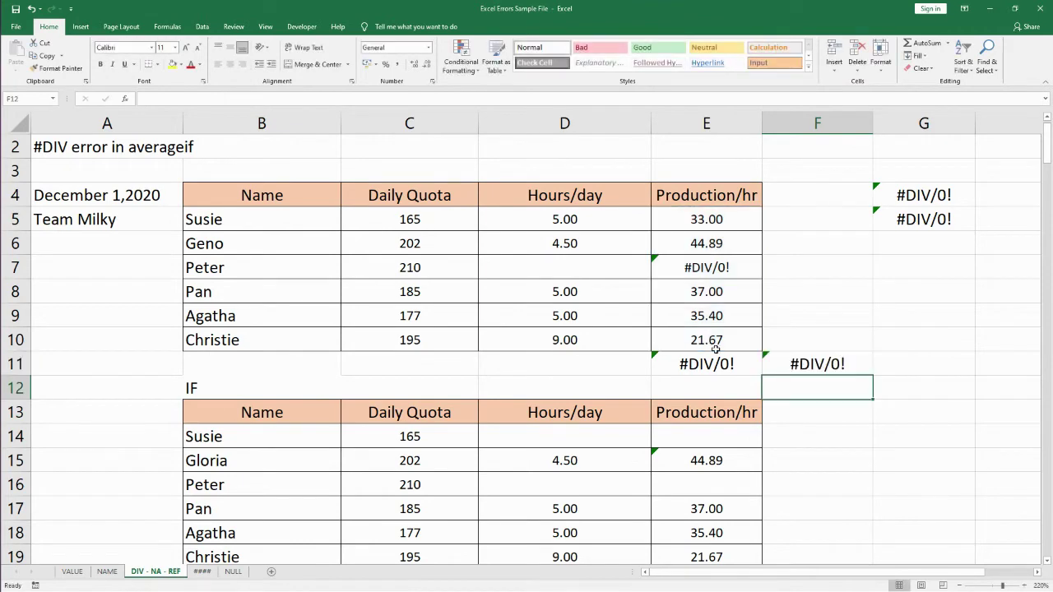
pyautogui.click(791, 360)
pyautogui.click(683, 267)
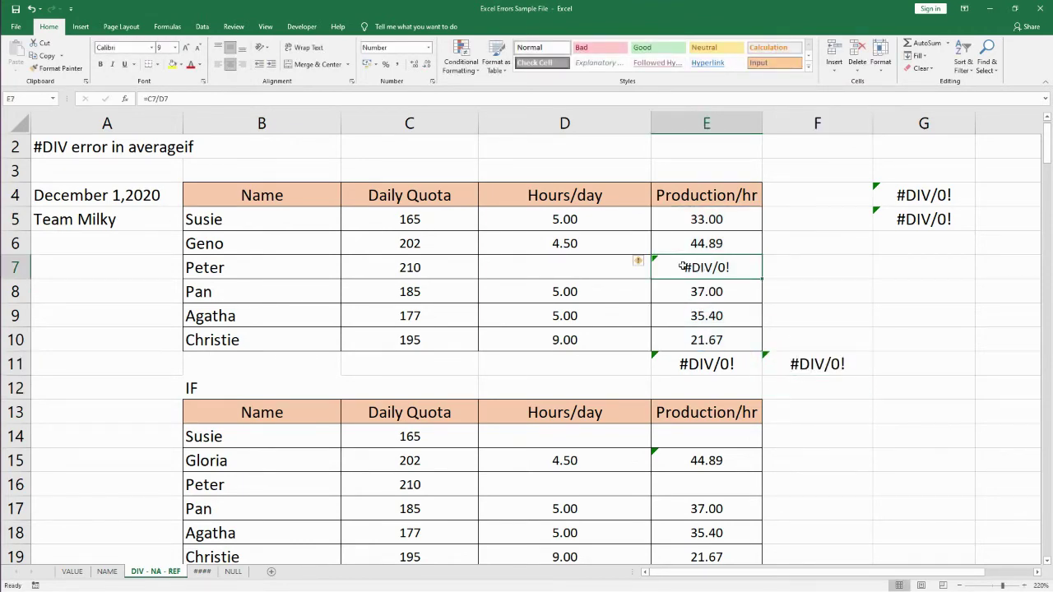
pyautogui.click(822, 369)
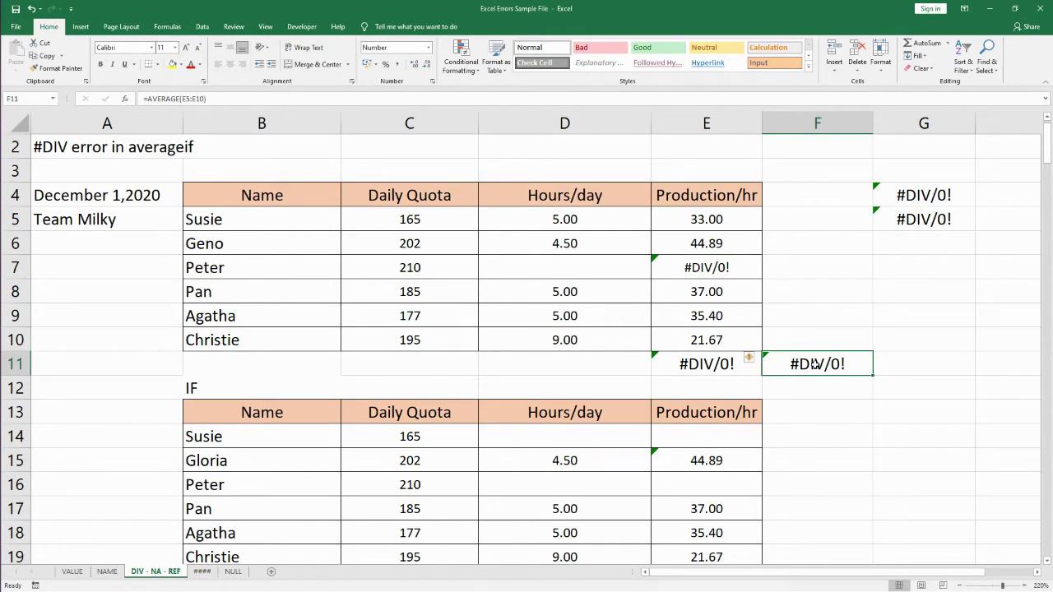
pyautogui.moveTo(697, 215); pyautogui.dragTo(684, 336)
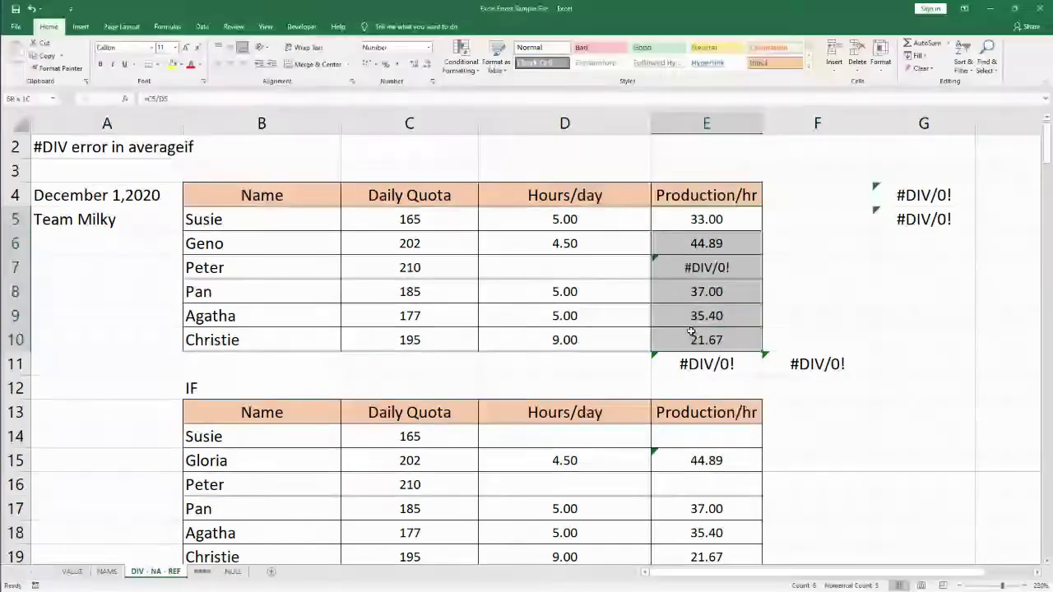
pyautogui.click(833, 430)
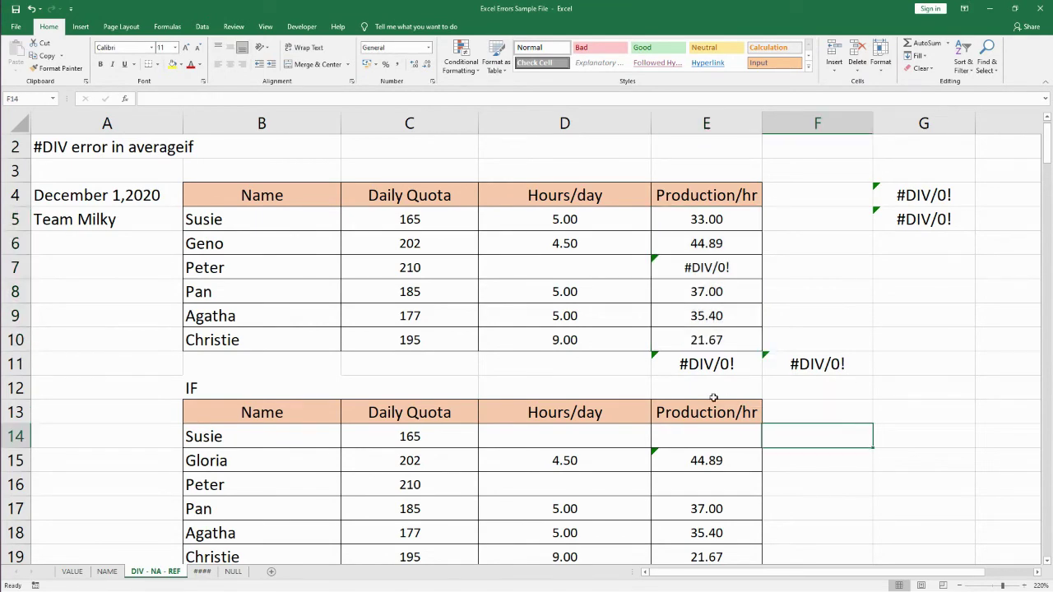
# - Scroll down through the IF table results to the Attainment Rate table
pyautogui.scroll(-2, 712, 397)
pyautogui.click(686, 296)
pyautogui.press('Down')
pyautogui.press('Down')
pyautogui.press('Down')
pyautogui.press('Down')
pyautogui.press('Down')
pyautogui.press('Down')
pyautogui.press('Down')
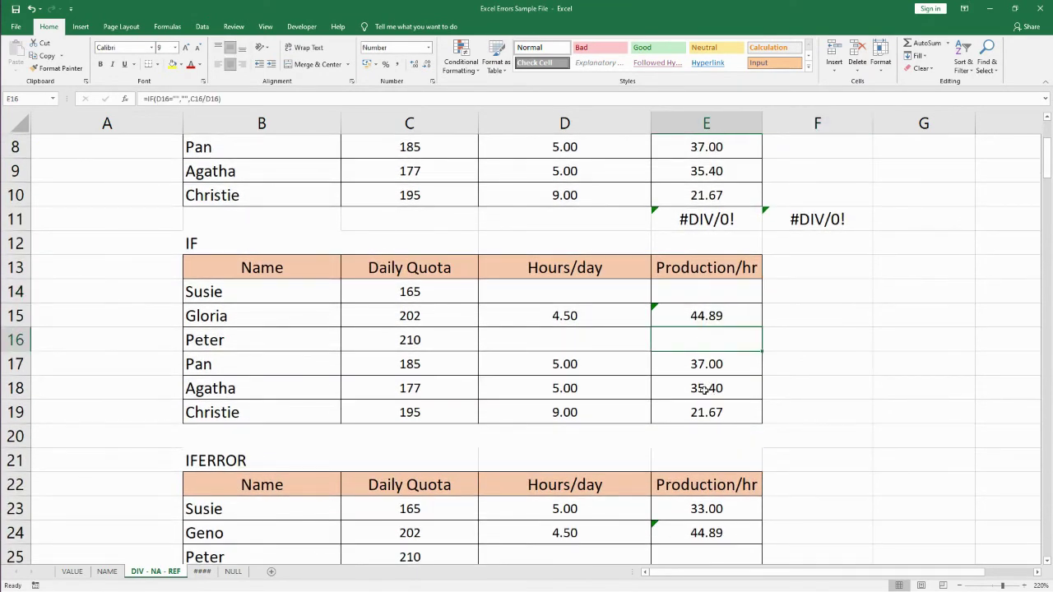
pyautogui.scroll(-8, 813, 477)
pyautogui.scroll(4, 735, 468)
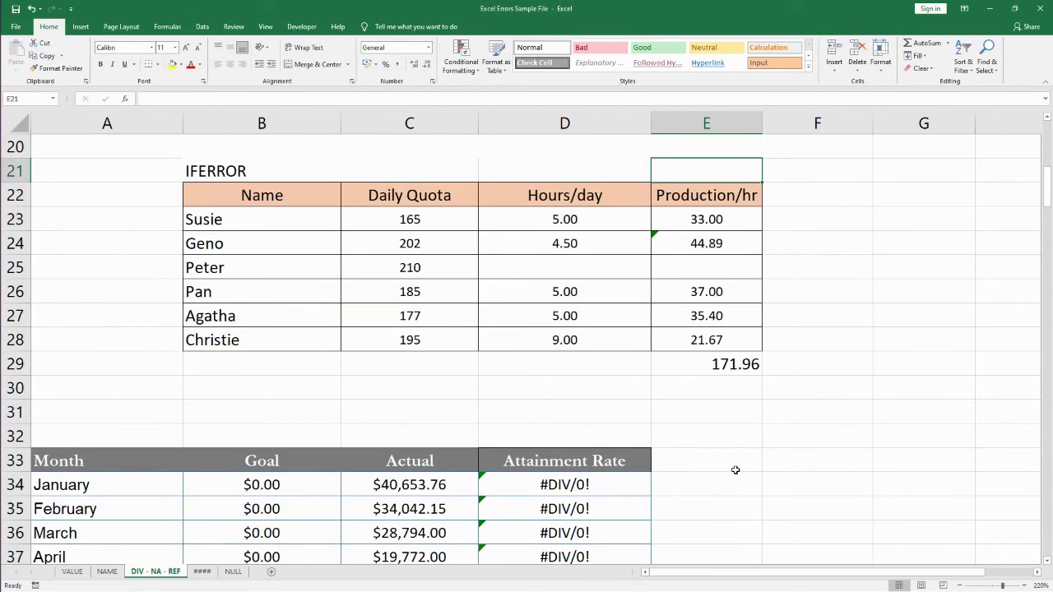
pyautogui.scroll(-4, 731, 477)
pyautogui.click(775, 390)
pyautogui.click(322, 259)
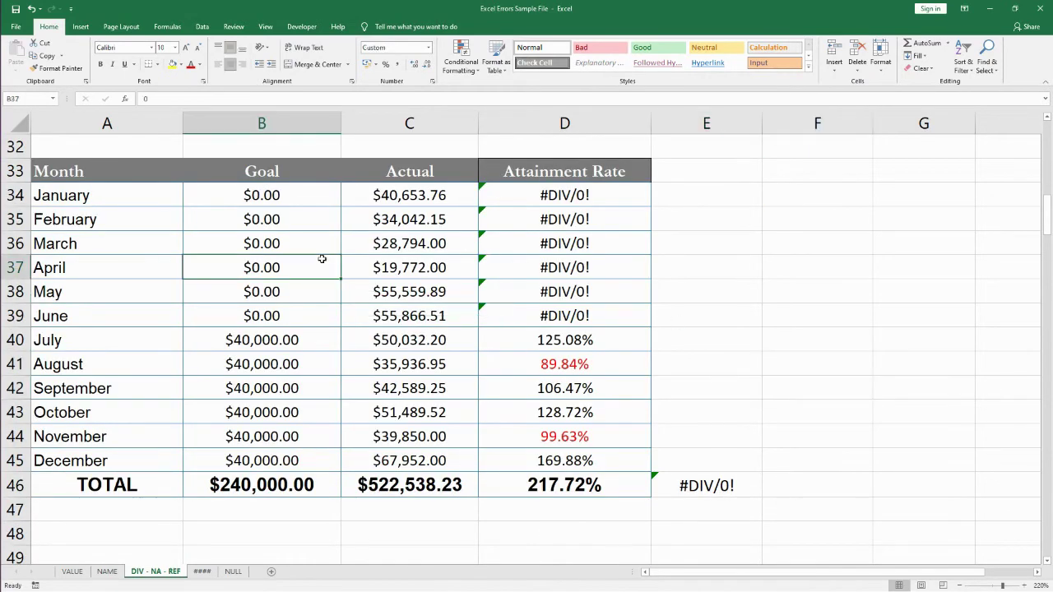
pyautogui.click(415, 276)
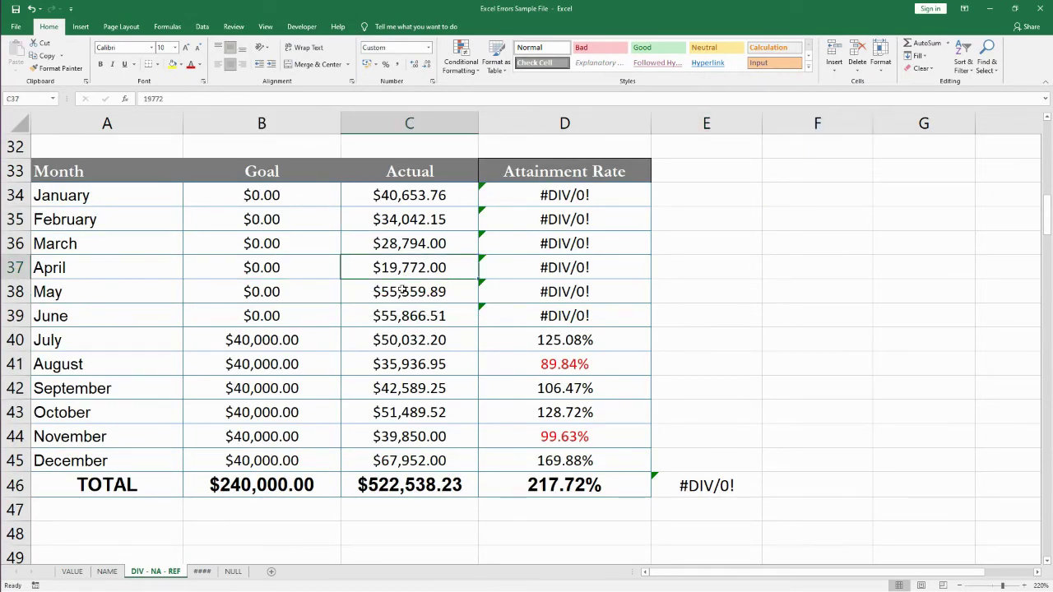
pyautogui.moveTo(247, 190); pyautogui.dragTo(246, 316)
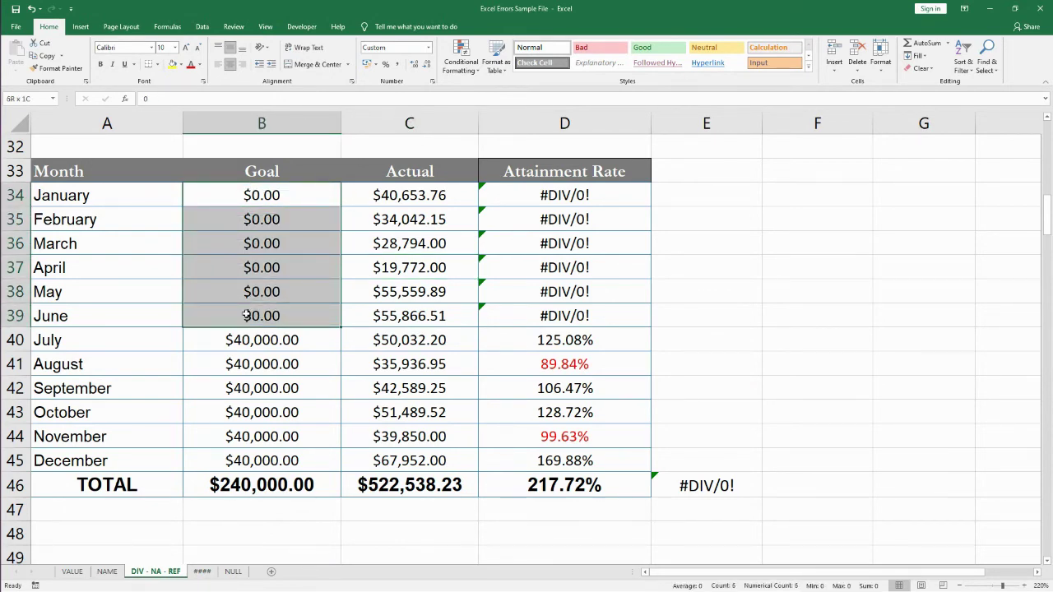
pyautogui.moveTo(383, 192); pyautogui.dragTo(383, 313)
pyautogui.click(237, 346)
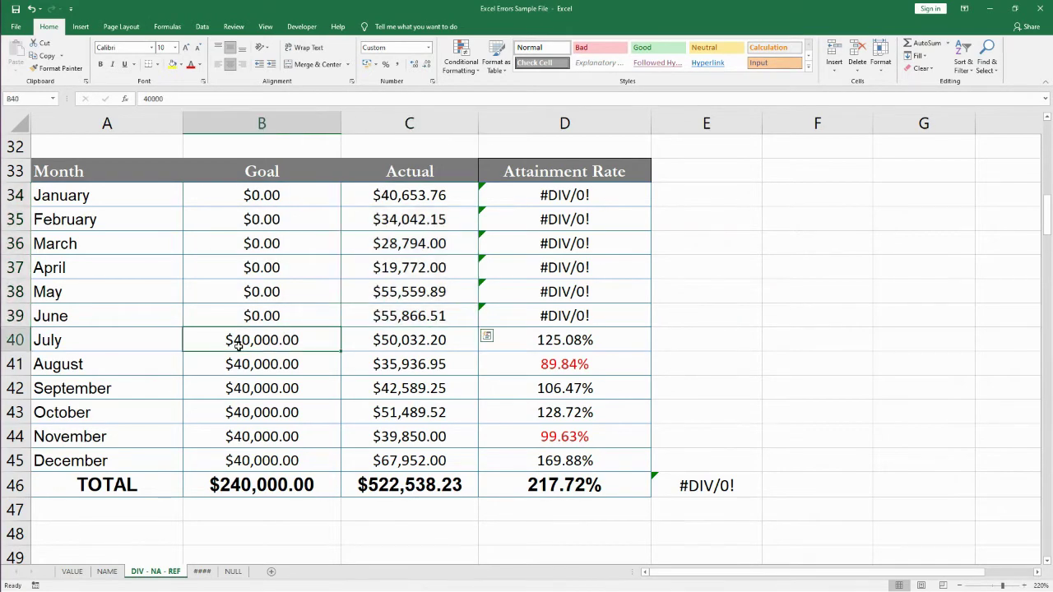
pyautogui.moveTo(238, 347); pyautogui.dragTo(245, 461)
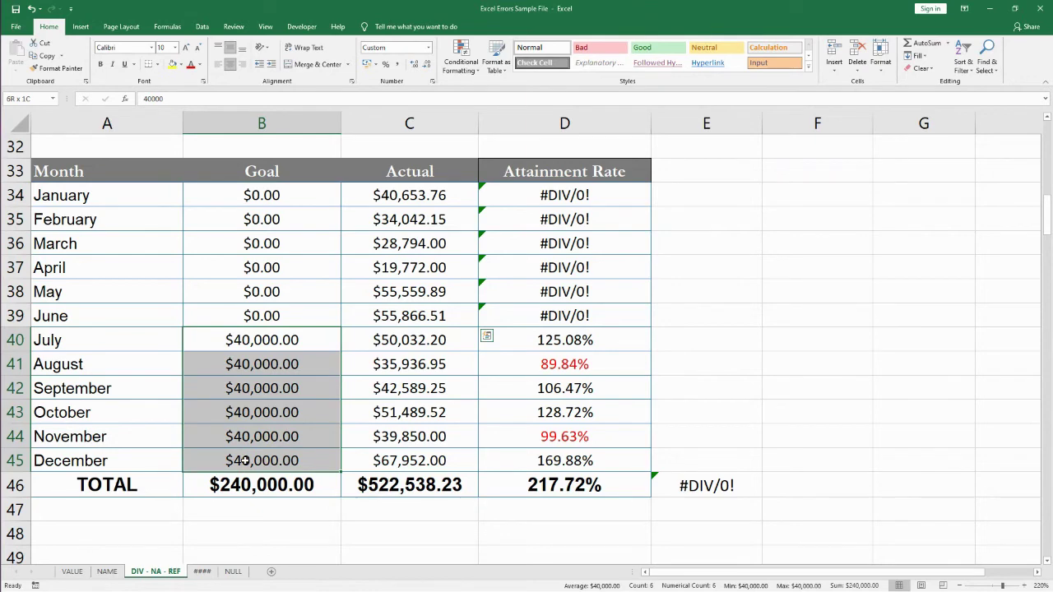
pyautogui.click(548, 342)
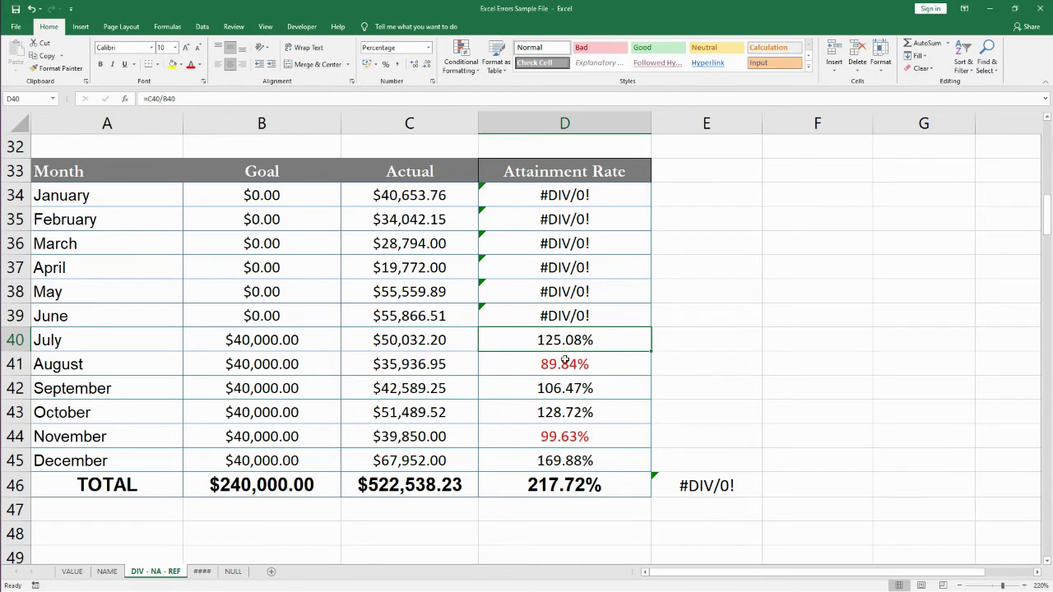
pyautogui.click(560, 488)
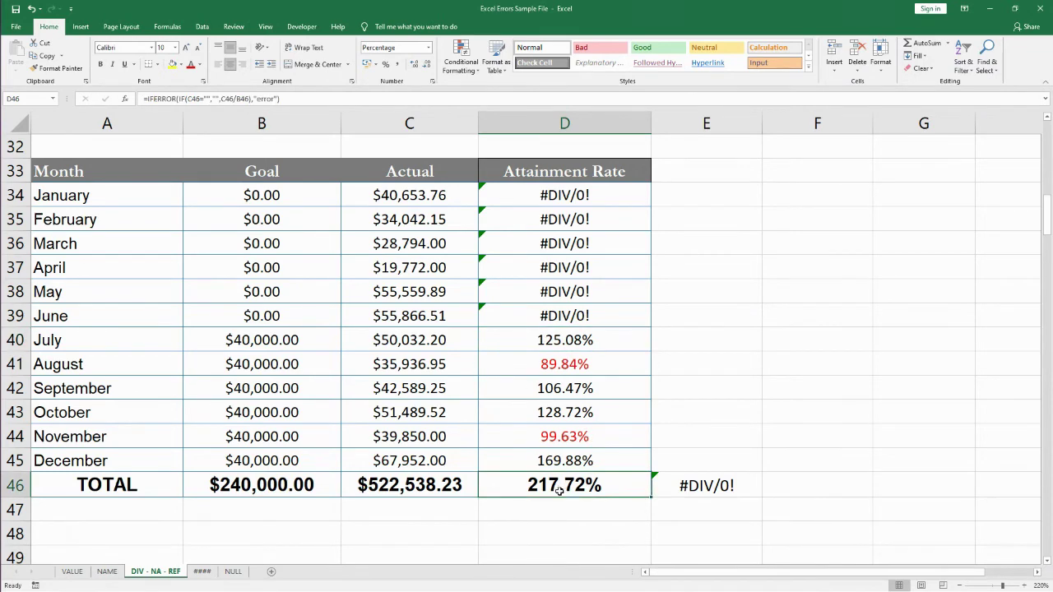
pyautogui.click(584, 197)
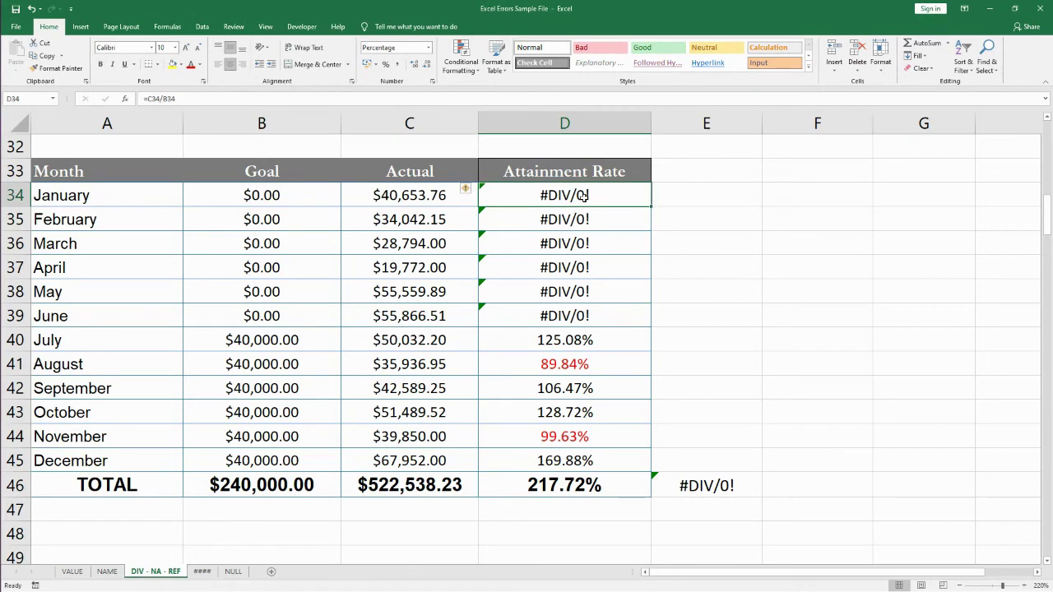
pyautogui.click(285, 316)
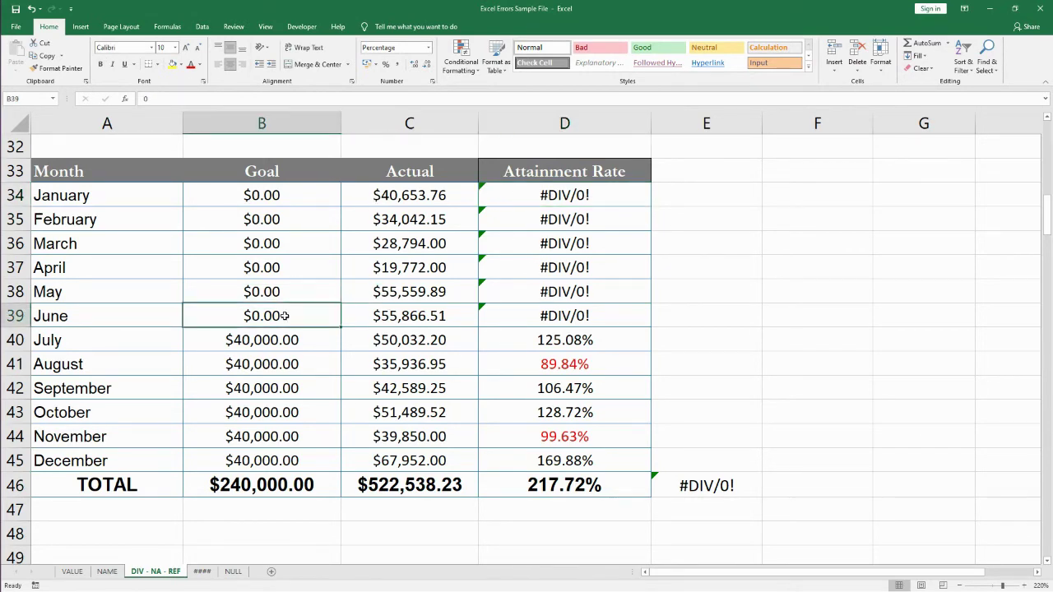
pyautogui.click(543, 199)
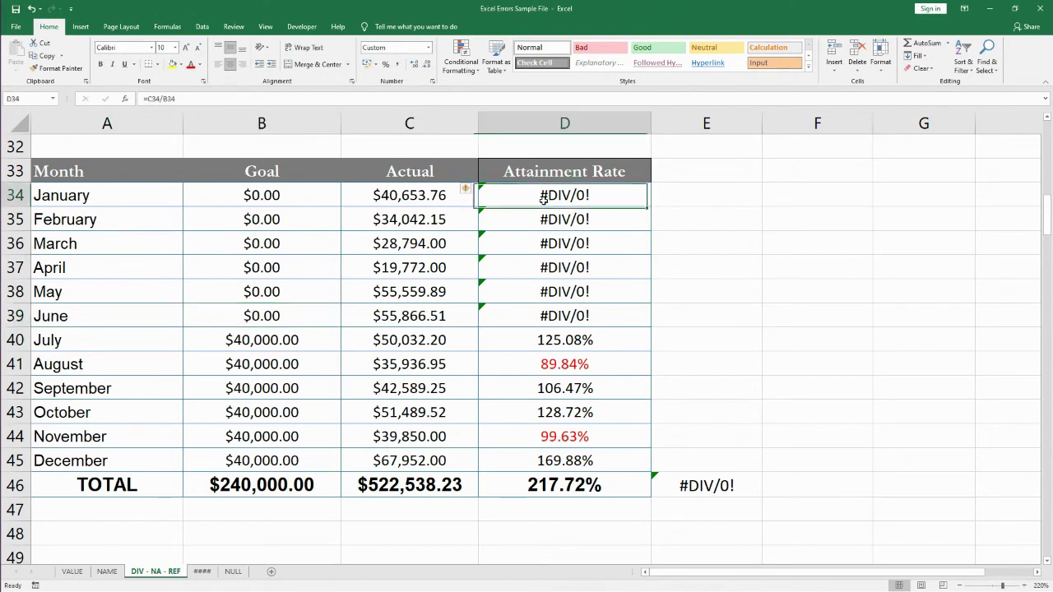
pyautogui.click(143, 98)
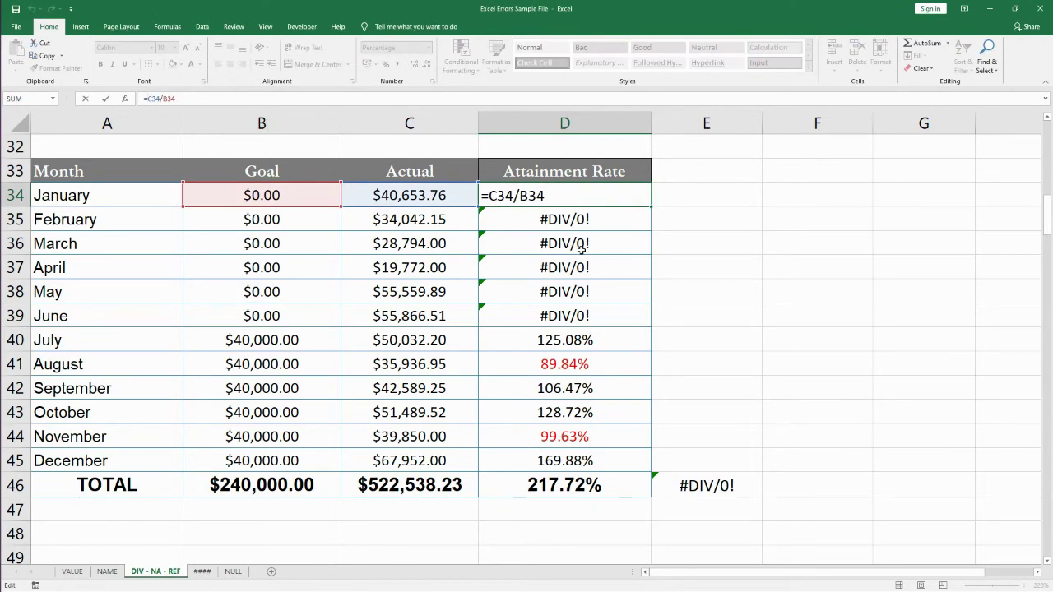
# - Change January's D34 to =IFERROR(C34/B34,"wala")
pyautogui.press('Escape')
pyautogui.doubleClick(547, 200)
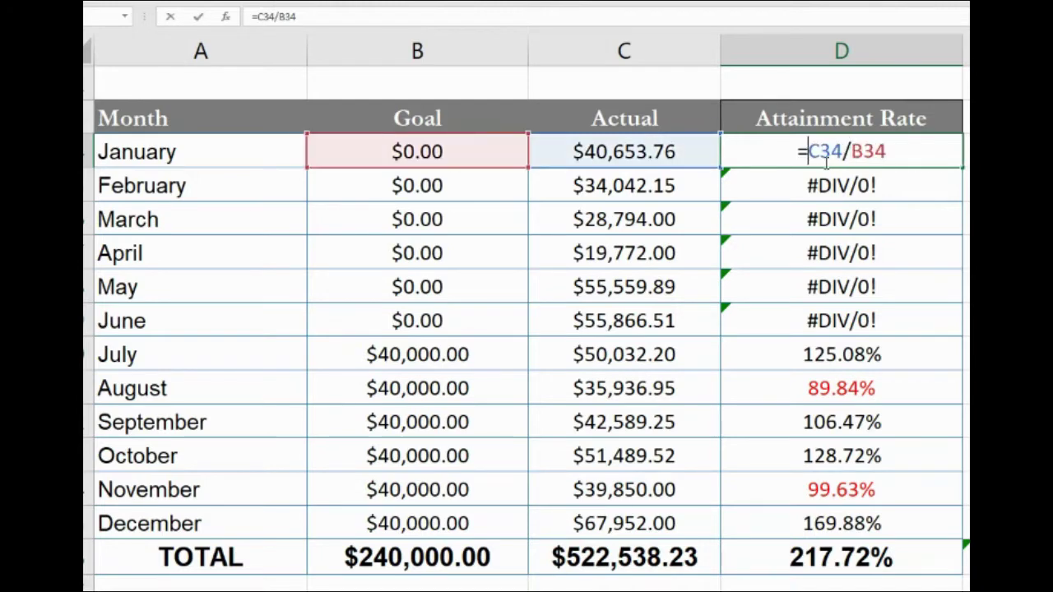
pyautogui.write('iferro')
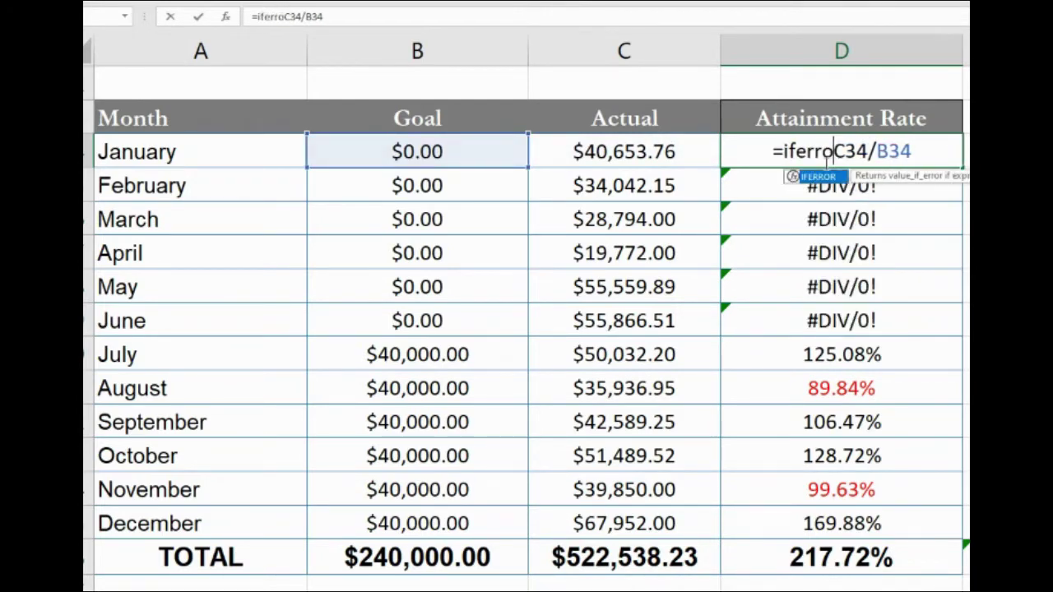
pyautogui.write('r(')
pyautogui.click(938, 146)
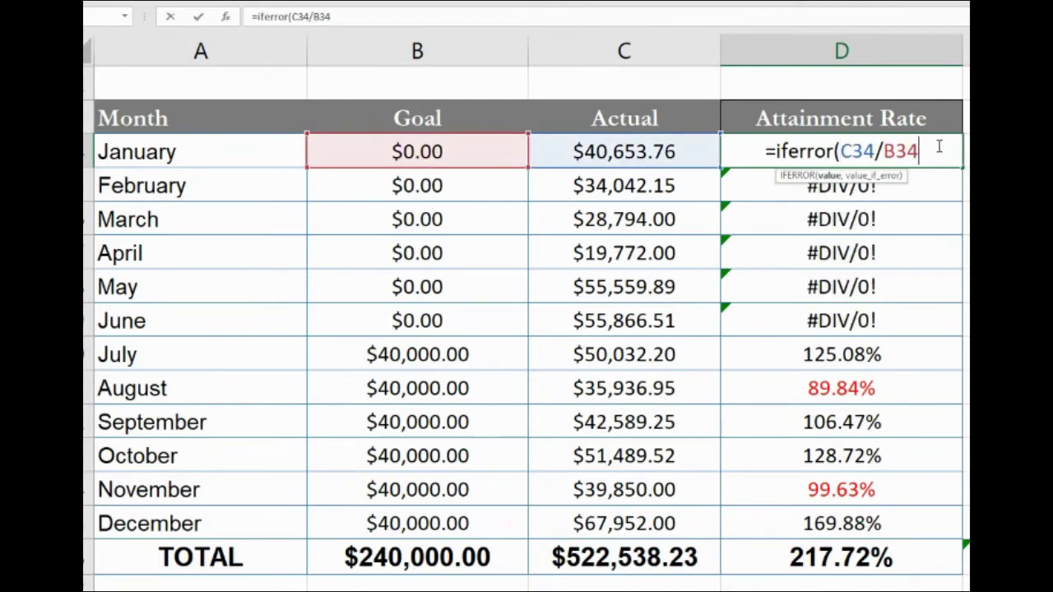
pyautogui.write(',')
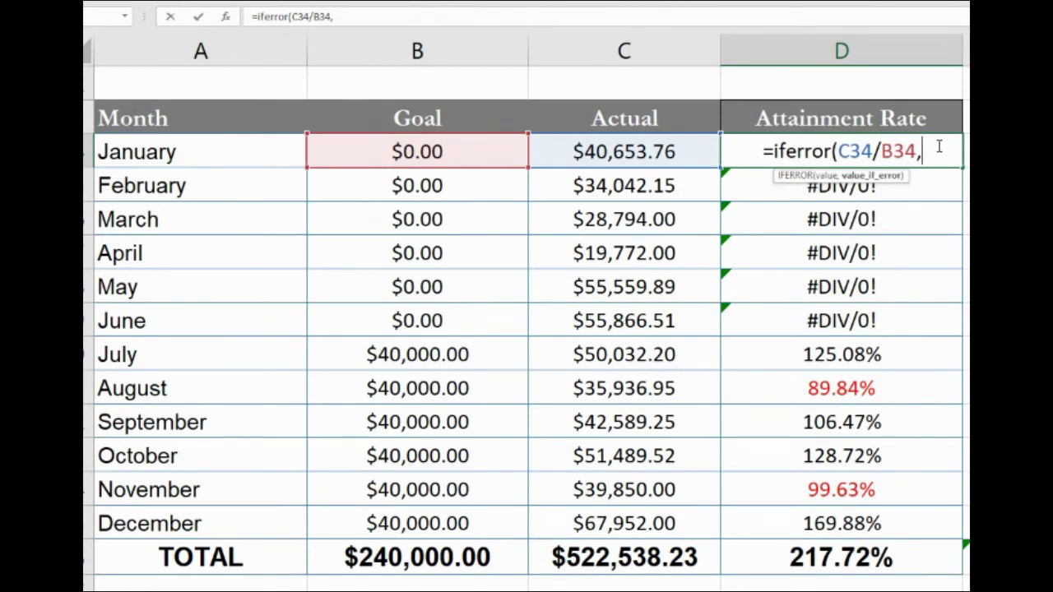
pyautogui.write('"wala"')
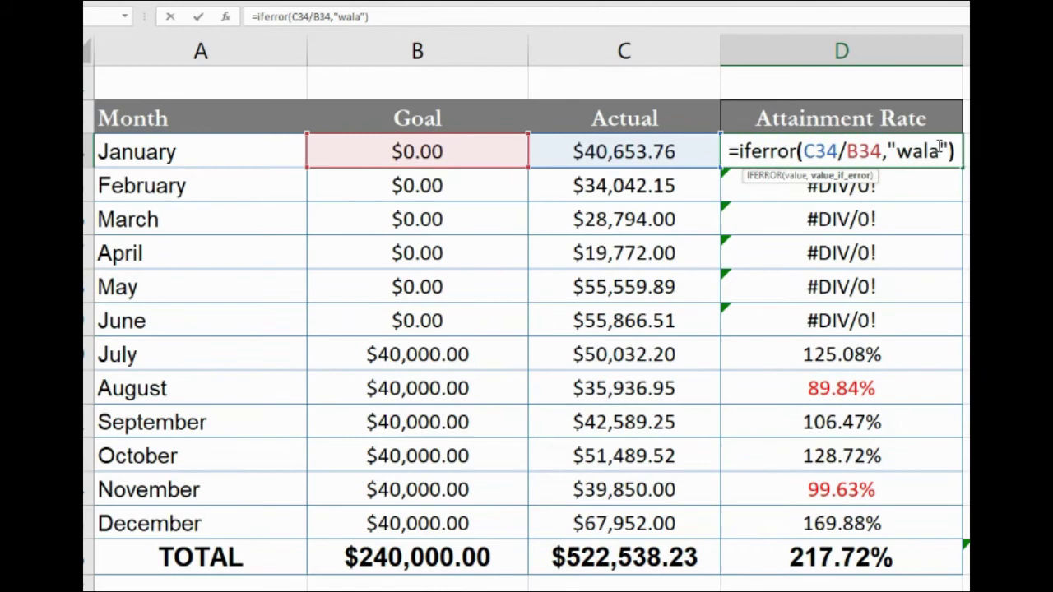
pyautogui.press('Return')
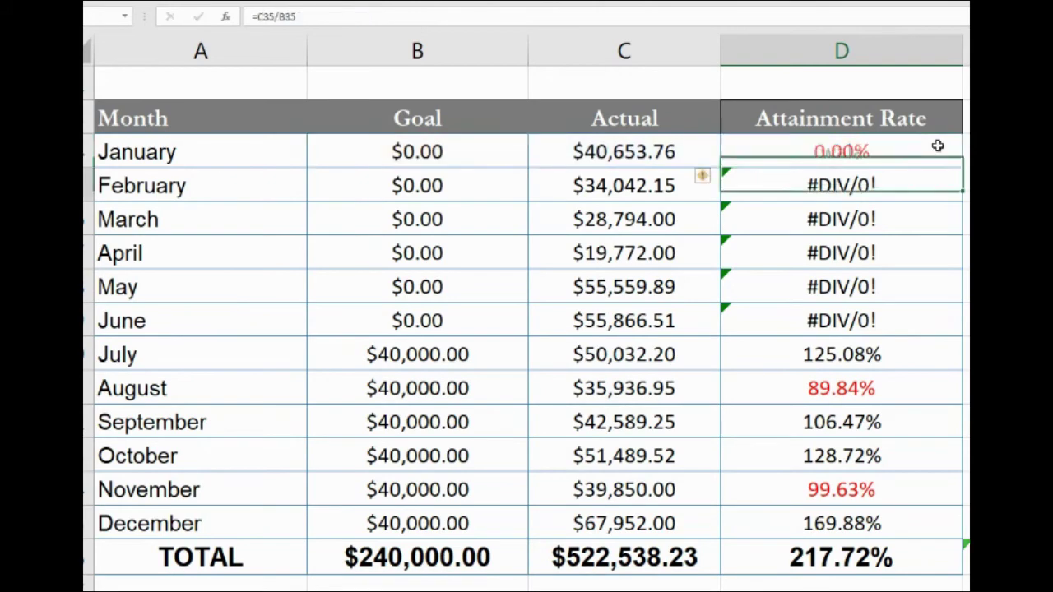
pyautogui.click(869, 153)
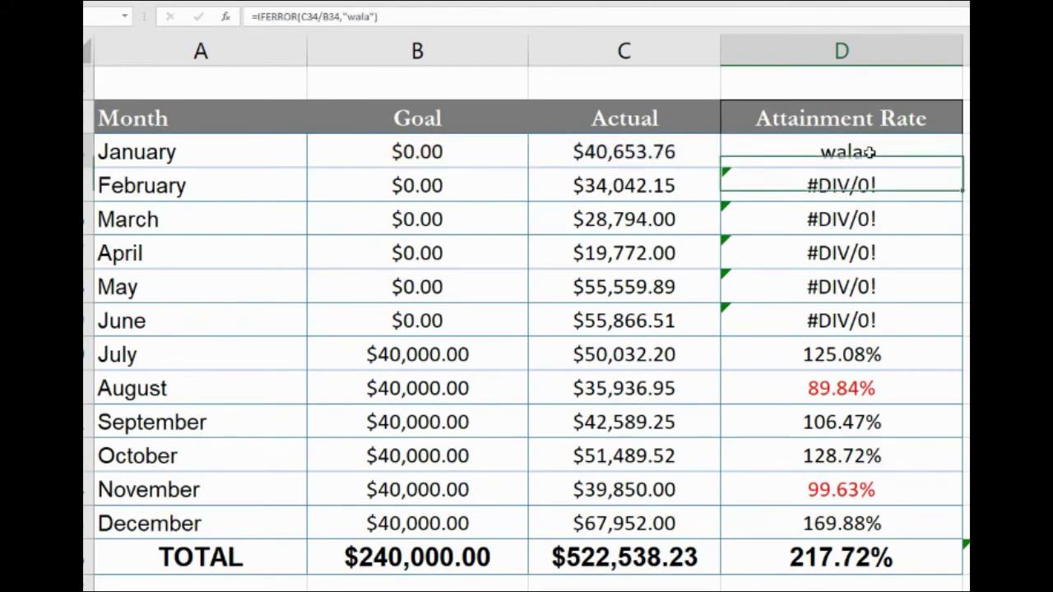
# - Change February's D35 to =IF(B35=0,"wala pa nga",C35/B35)
pyautogui.click(841, 187)
pyautogui.doubleClick(796, 188)
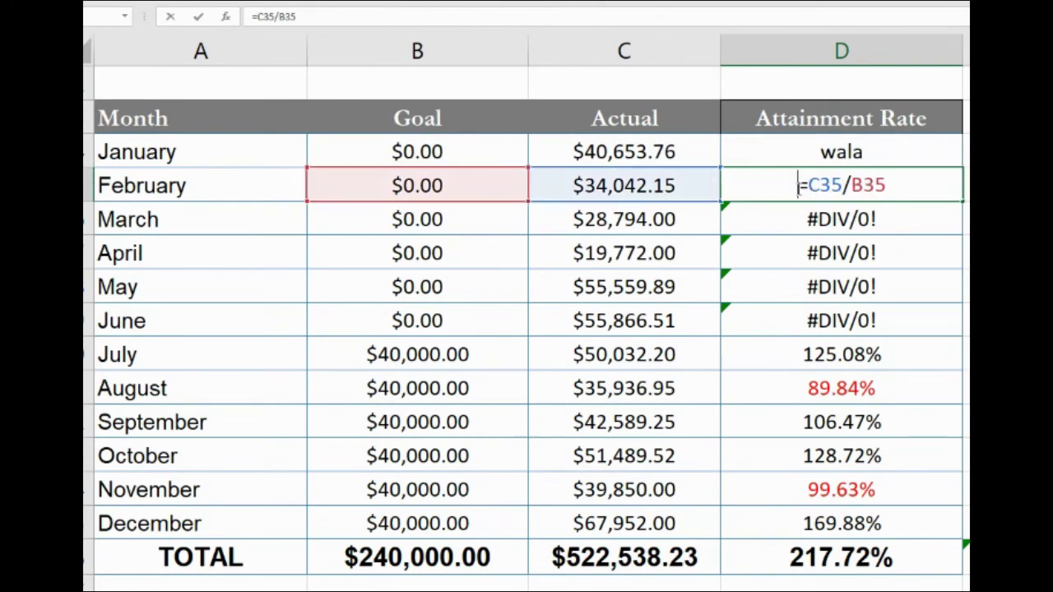
pyautogui.click(809, 186)
pyautogui.write('if(')
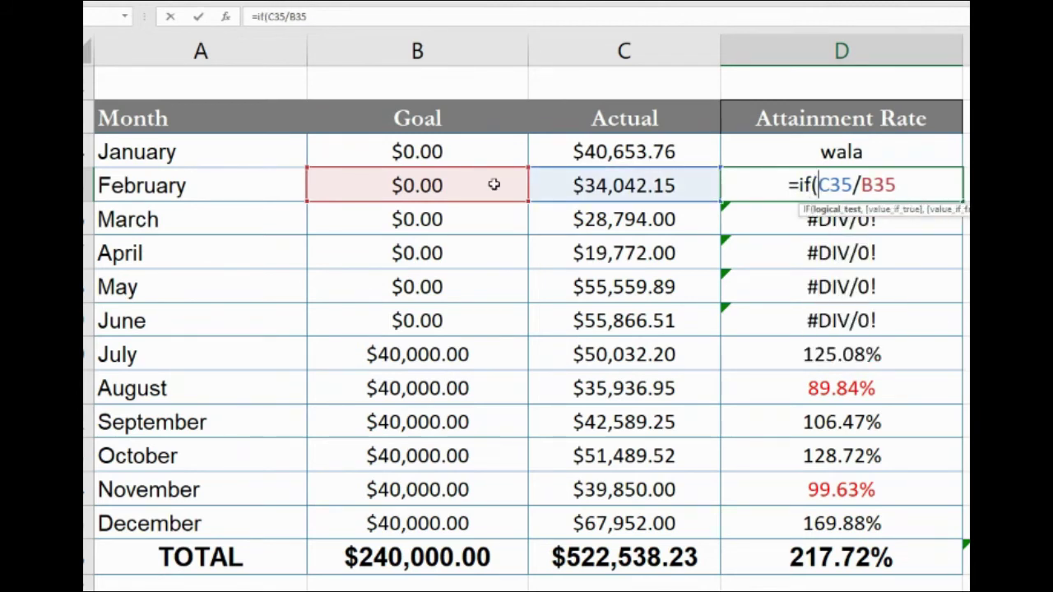
pyautogui.click(493, 184)
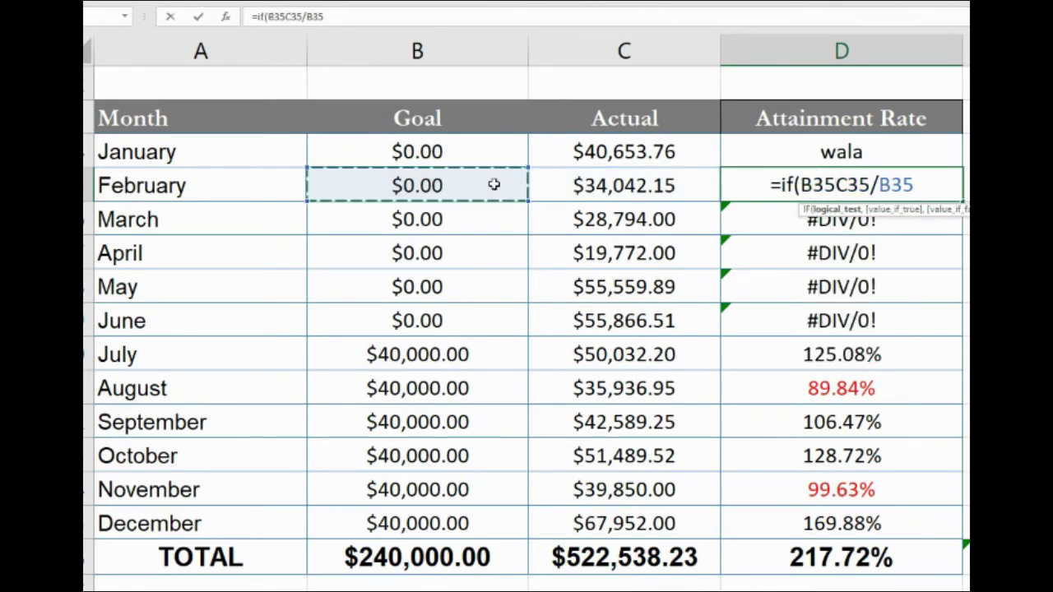
pyautogui.write('=0,"')
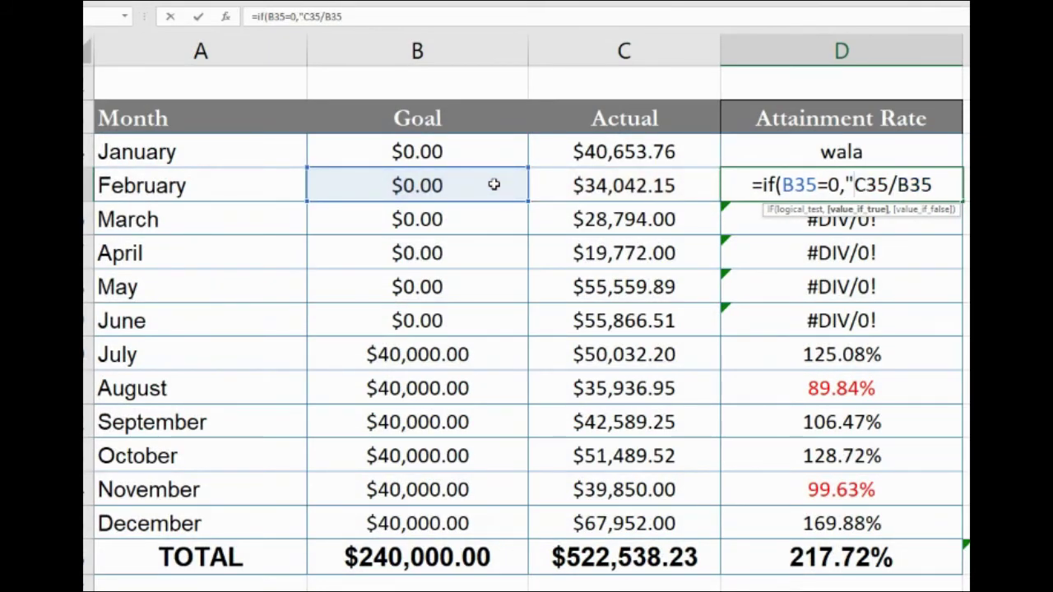
pyautogui.write('wala pa ')
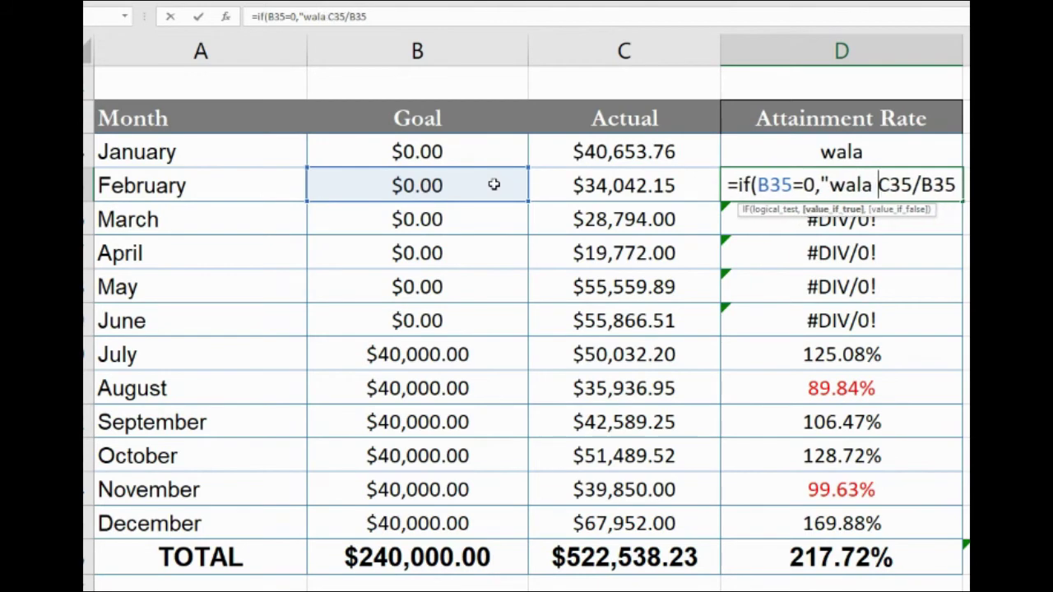
pyautogui.write('nga",')
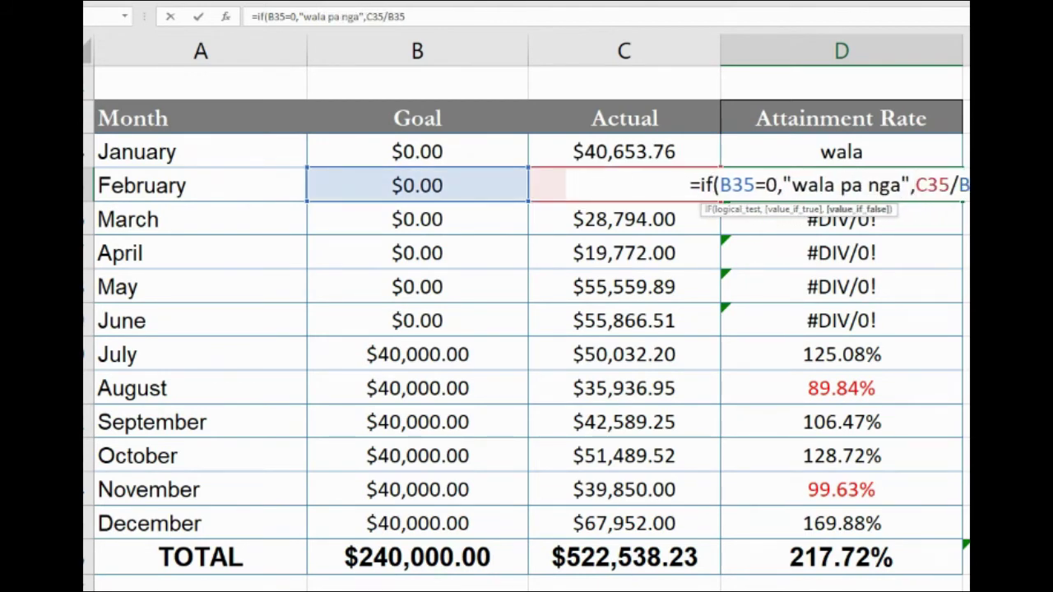
pyautogui.press('Return')
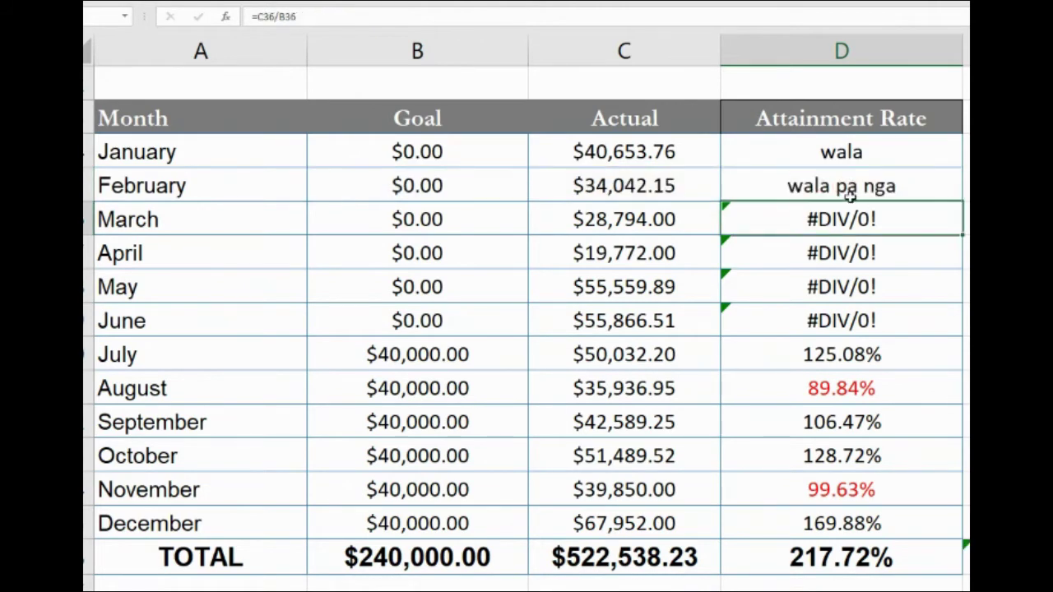
pyautogui.click(845, 180)
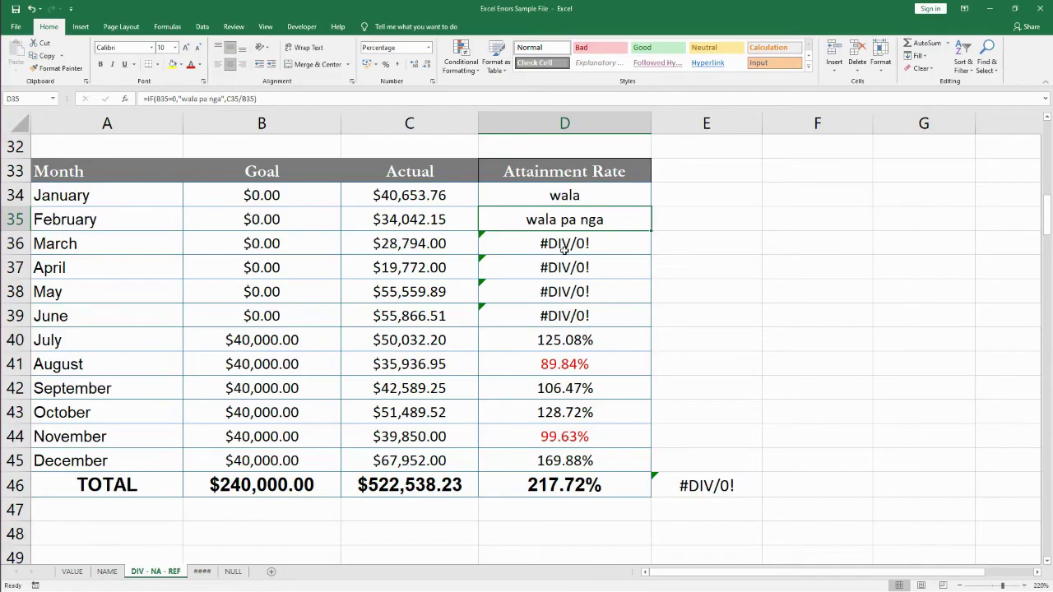
# - Check March and April attainment cells, then select columns B–E and undo recent changes
pyautogui.click(840, 225)
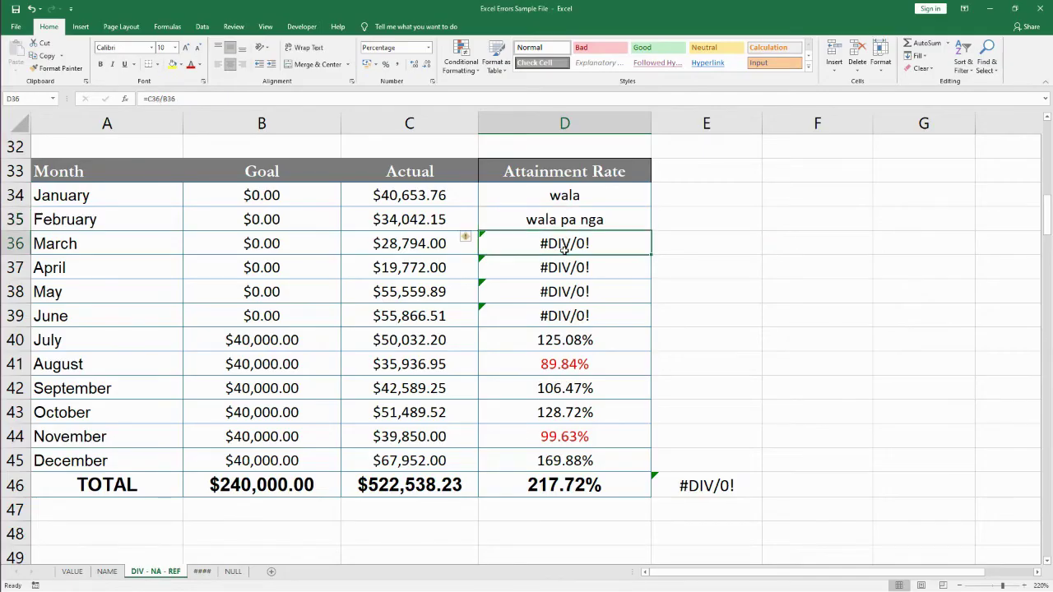
pyautogui.click(561, 264)
pyautogui.click(544, 245)
pyautogui.click(530, 271)
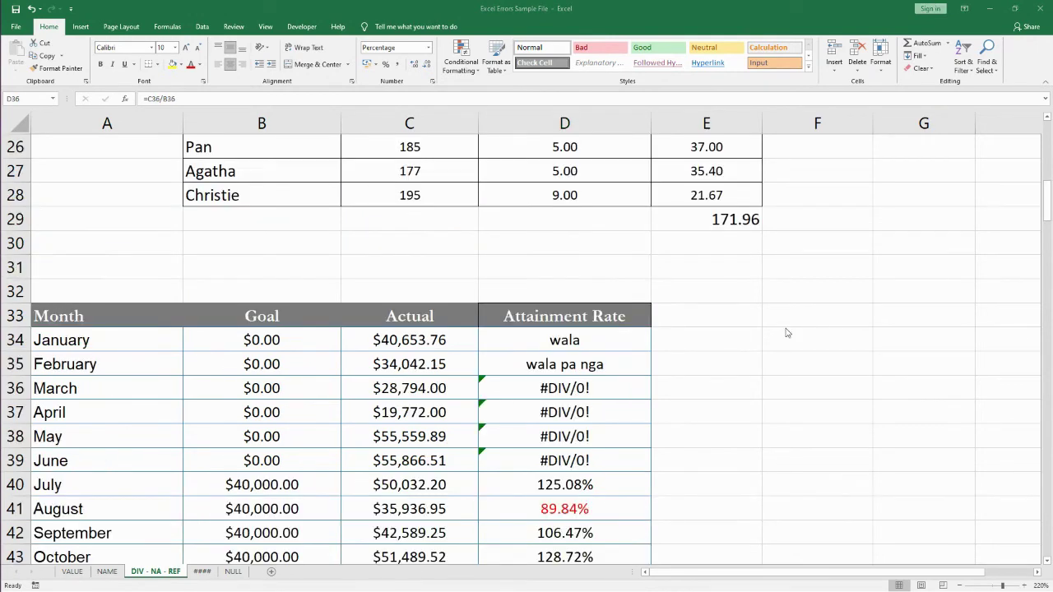
pyautogui.scroll(8, 785, 332)
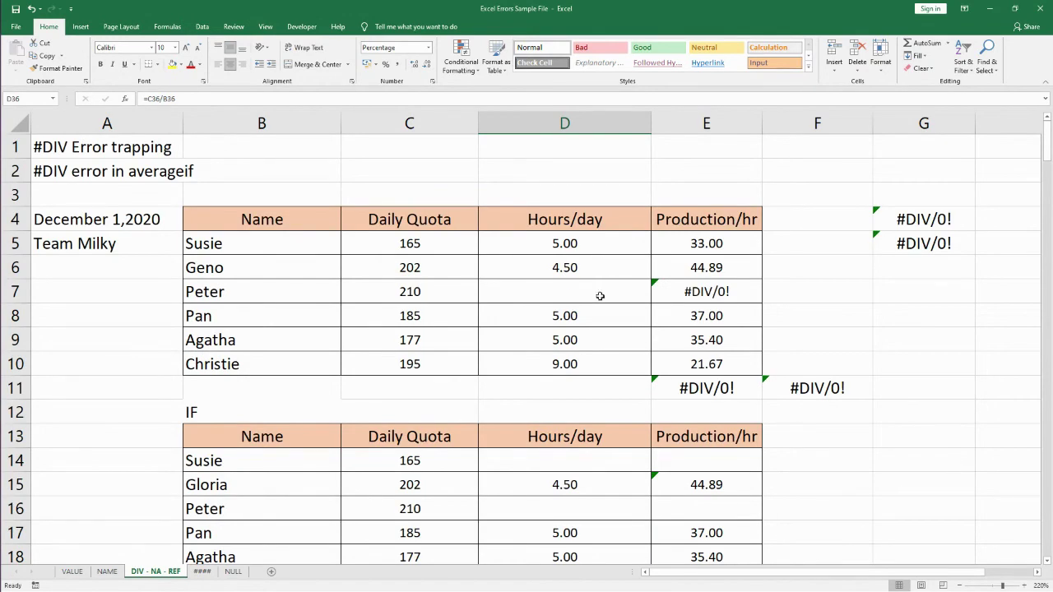
pyautogui.keyDown('ctrl'); pyautogui.scroll(-3, 676, 335); pyautogui.keyUp('ctrl')
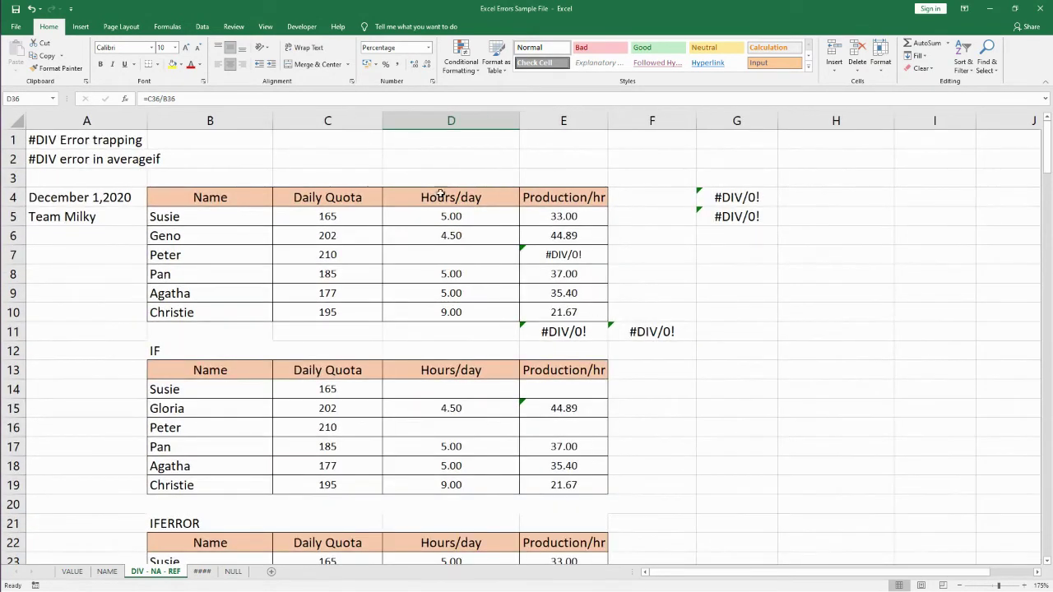
pyautogui.moveTo(255, 121); pyautogui.dragTo(357, 122)
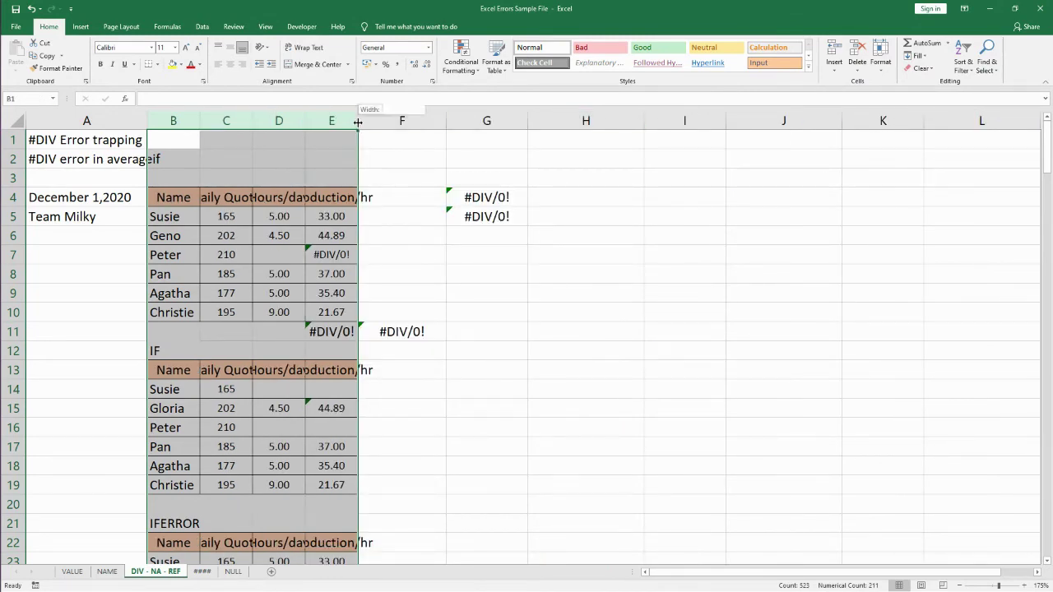
pyautogui.hotkey('ctrl', 'z')
pyautogui.hotkey('ctrl', 'z')
pyautogui.hotkey('ctrl', 'z')
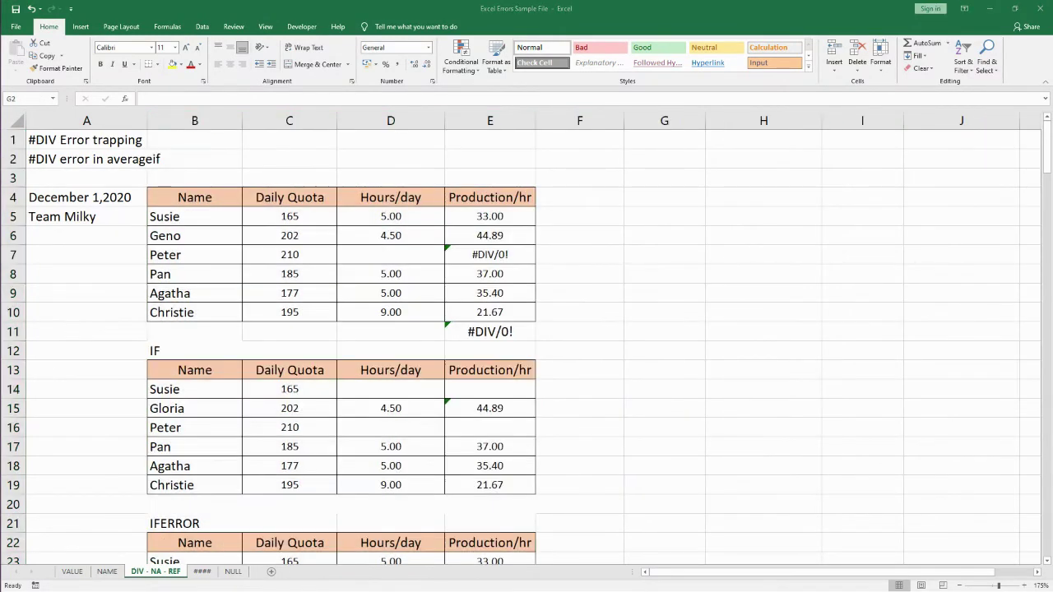
# - Paste the Name and Production/hr headers into G4:H4
pyautogui.click(649, 191)
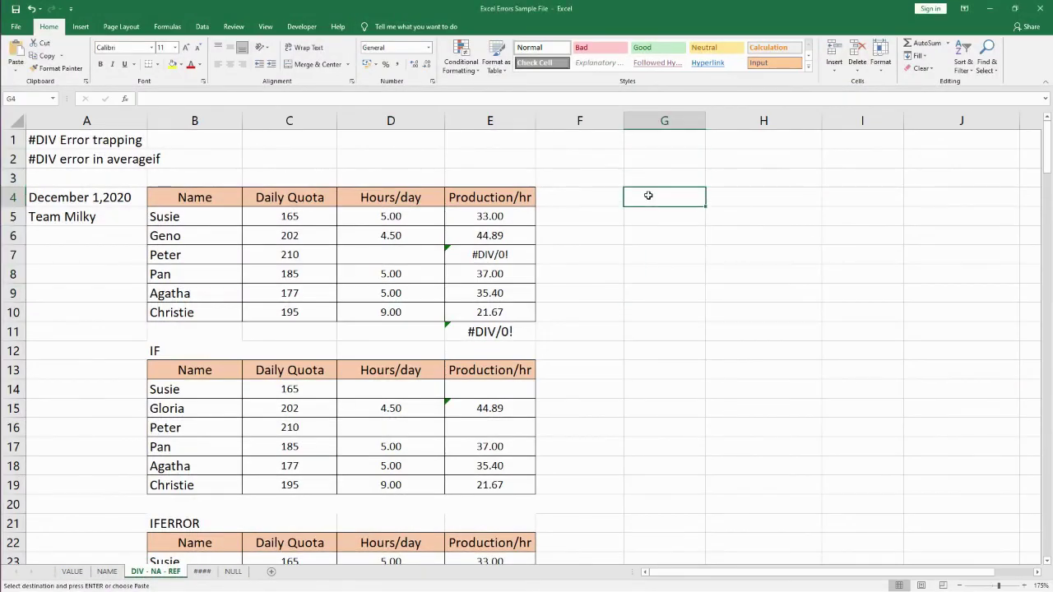
pyautogui.write('Name\tProduction/hr')
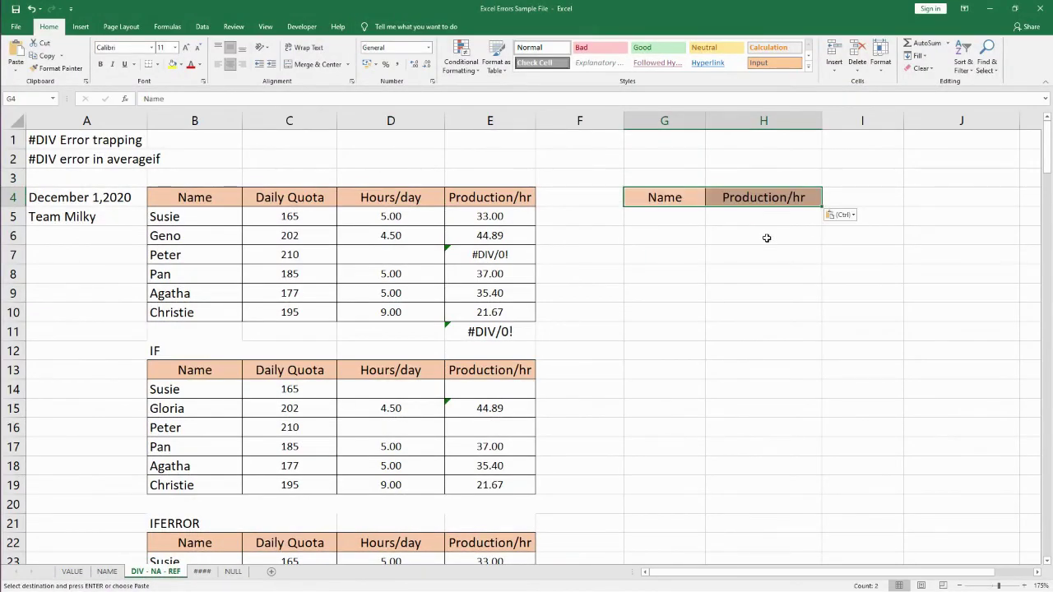
pyautogui.press('Escape')
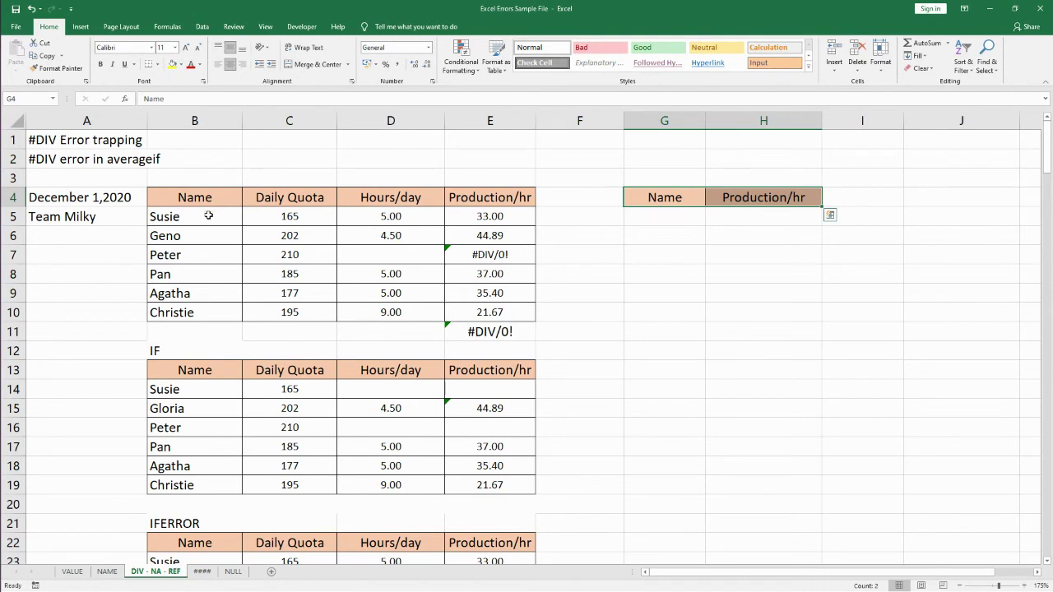
pyautogui.click(740, 304)
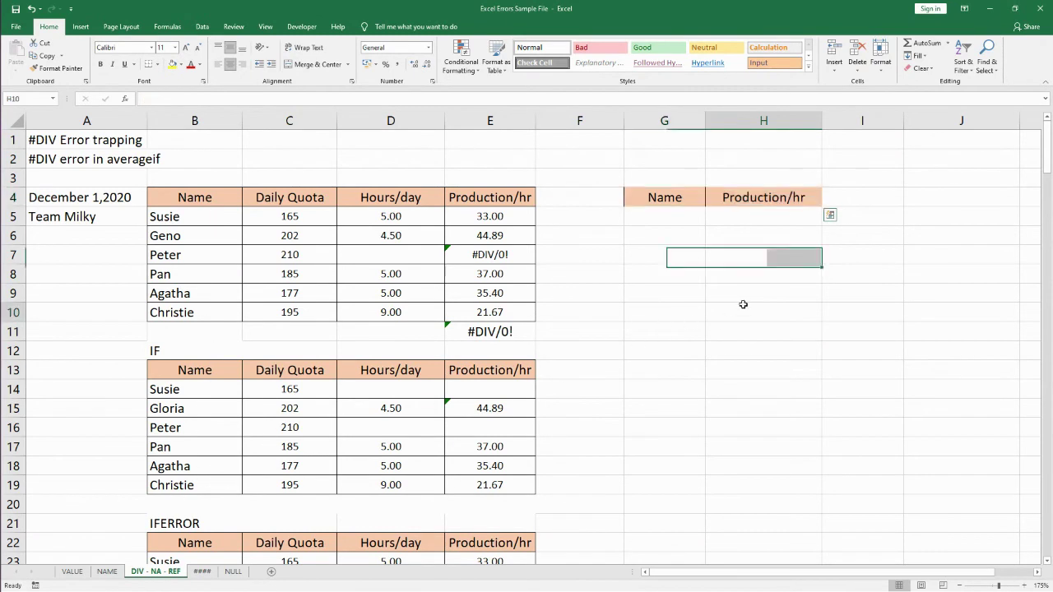
# - Copy Susie and Geno from B5:B6 into G5:G6 under the Name header
pyautogui.click(656, 213)
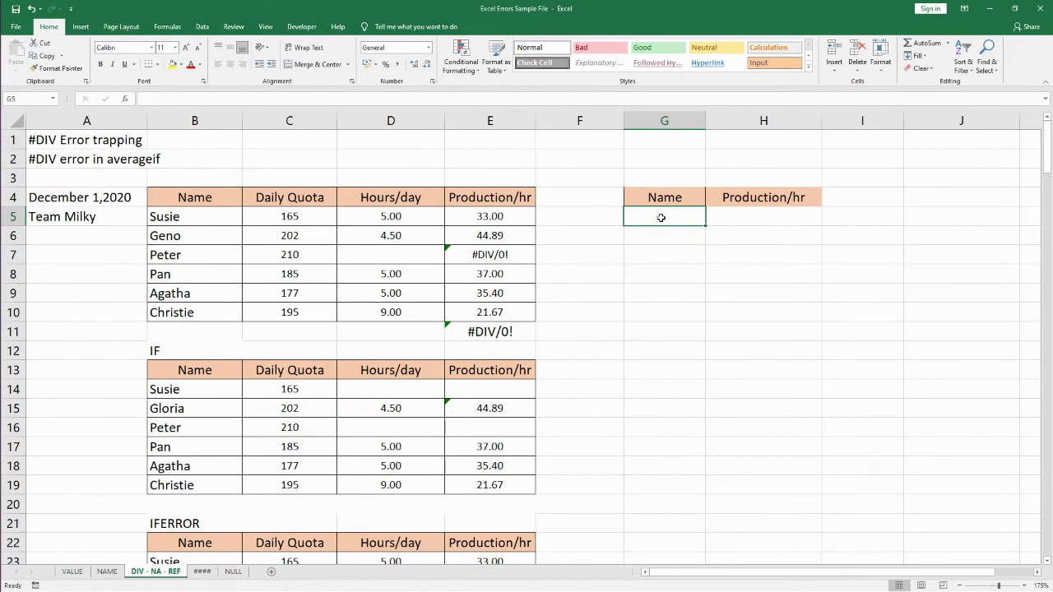
pyautogui.moveTo(181, 217); pyautogui.dragTo(183, 230)
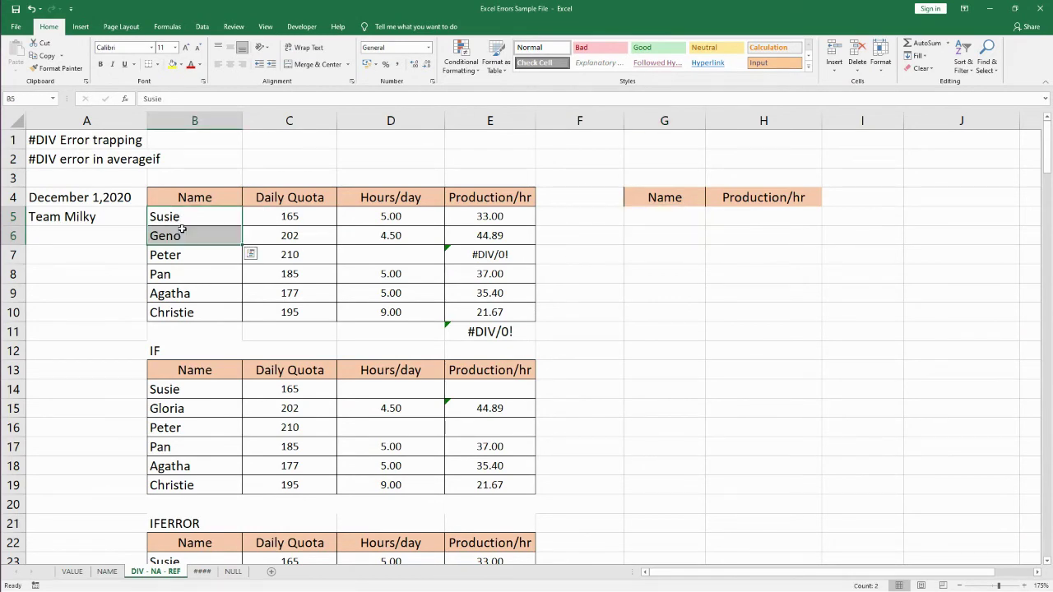
pyautogui.hotkey('ctrl', 'c')
pyautogui.click(763, 274)
pyautogui.rightClick(662, 222)
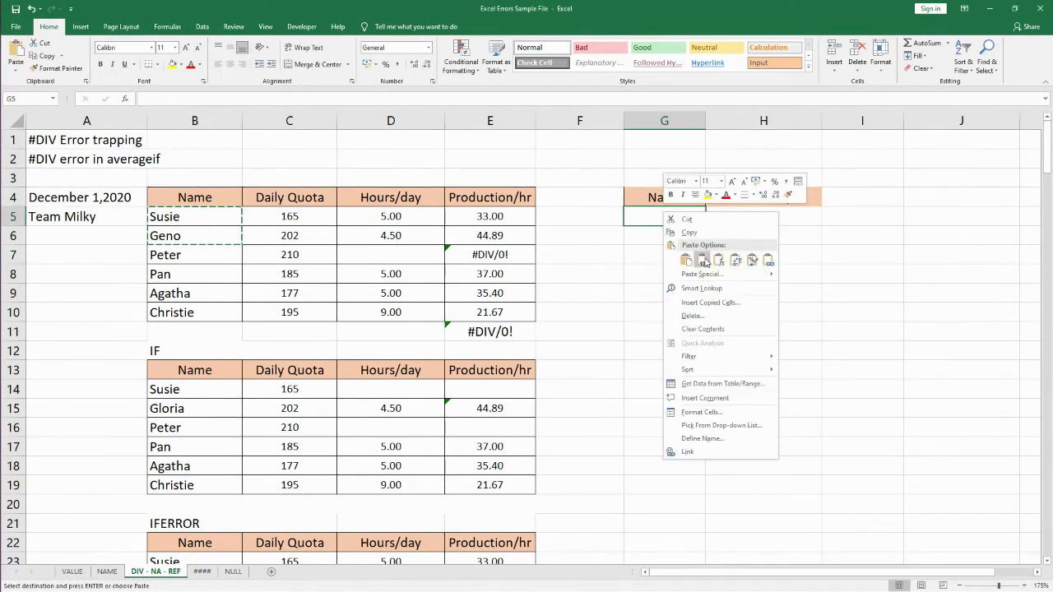
pyautogui.click(682, 242)
pyautogui.click(749, 223)
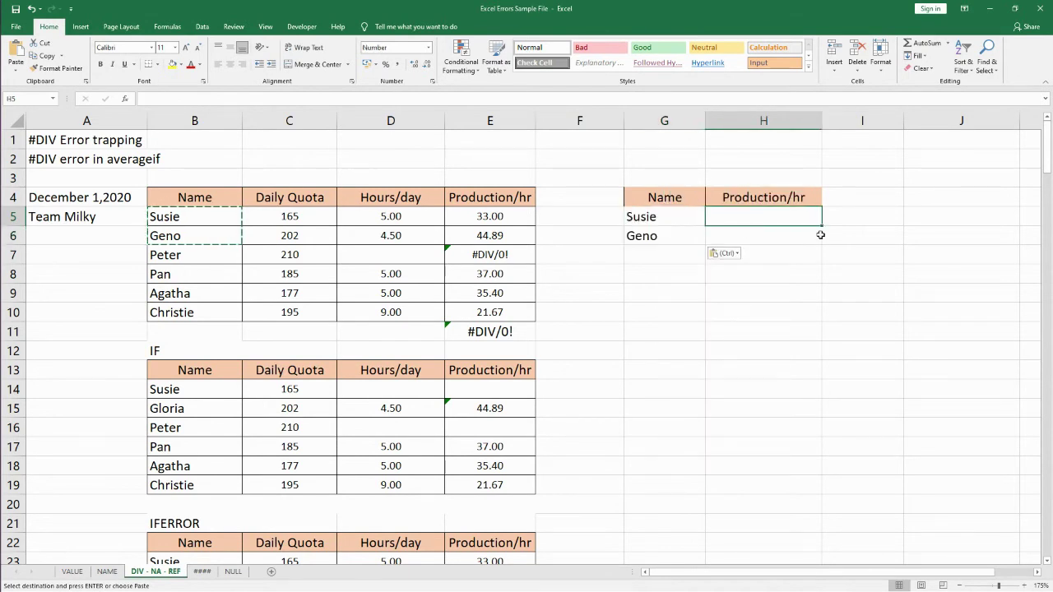
# - Enter =VLOOKUP(G5,B4:E10,4,0) in H5 and fill it down to H6 for Geno
pyautogui.write('=vlooku')
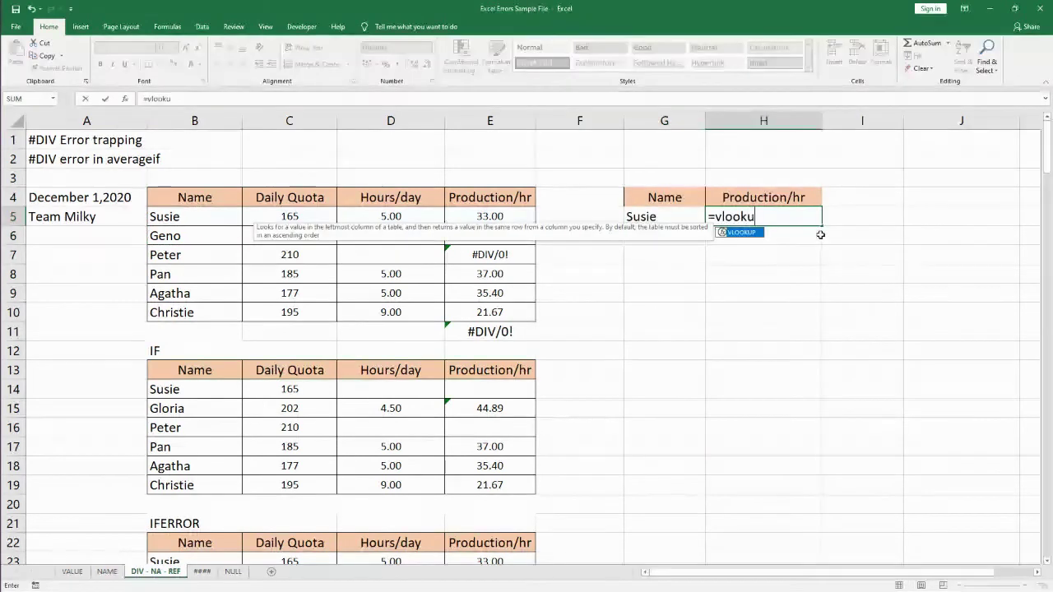
pyautogui.write('p(')
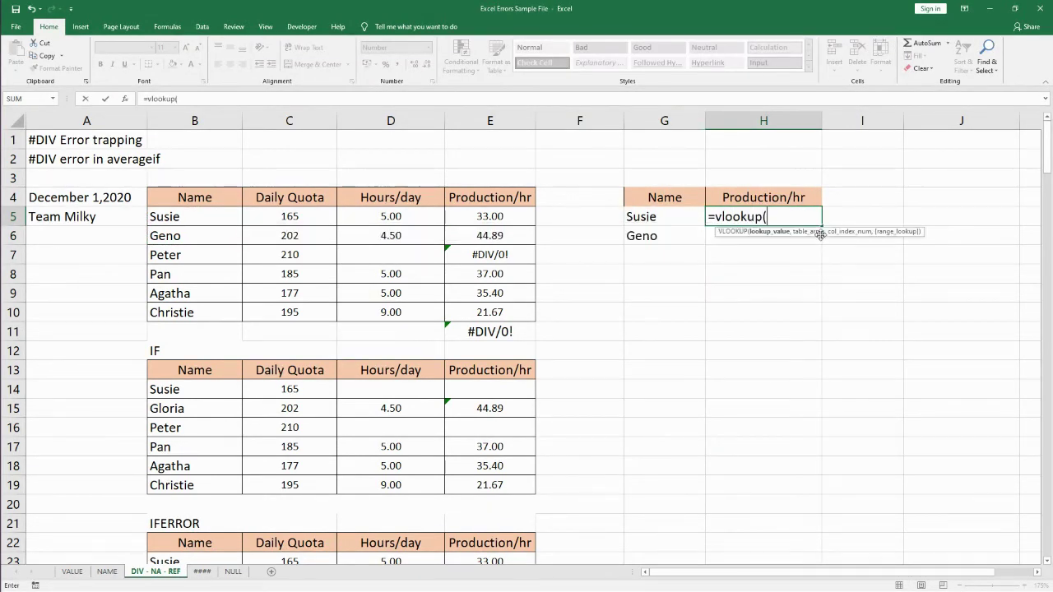
pyautogui.click(657, 216)
pyautogui.write(',')
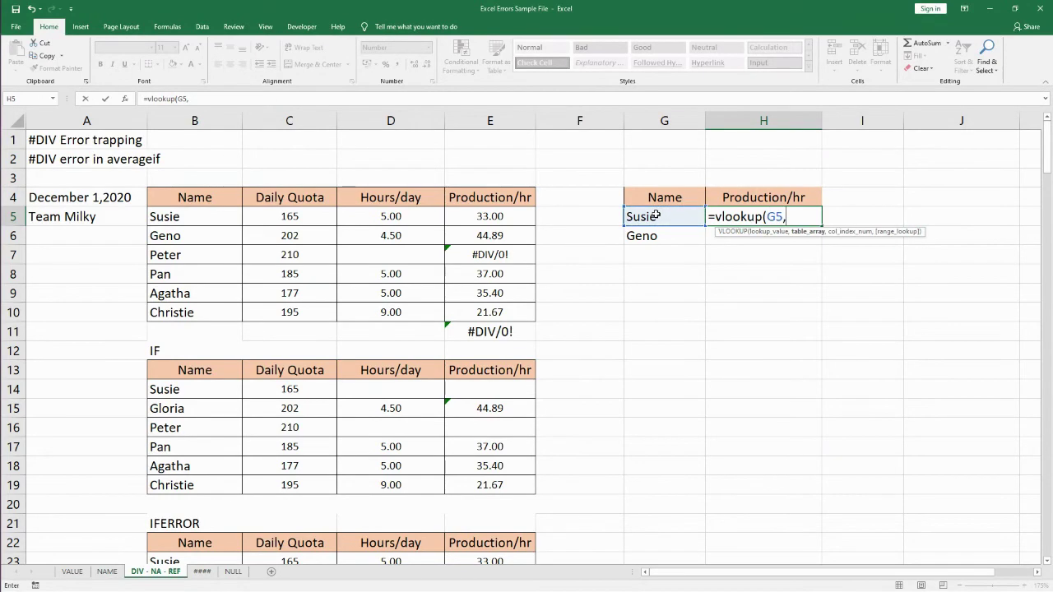
pyautogui.moveTo(206, 199); pyautogui.dragTo(500, 321)
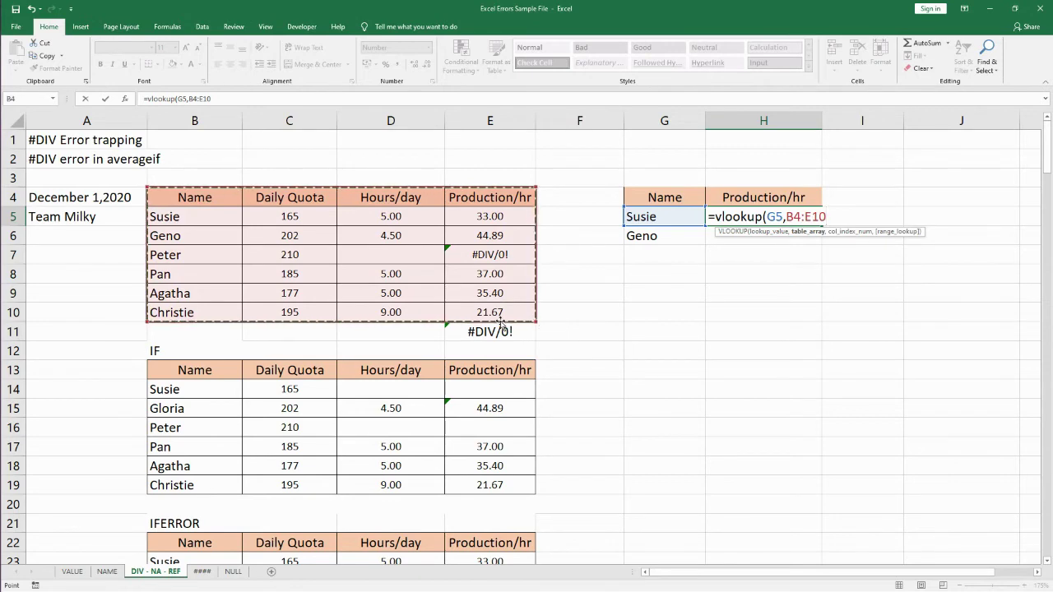
pyautogui.write(',')
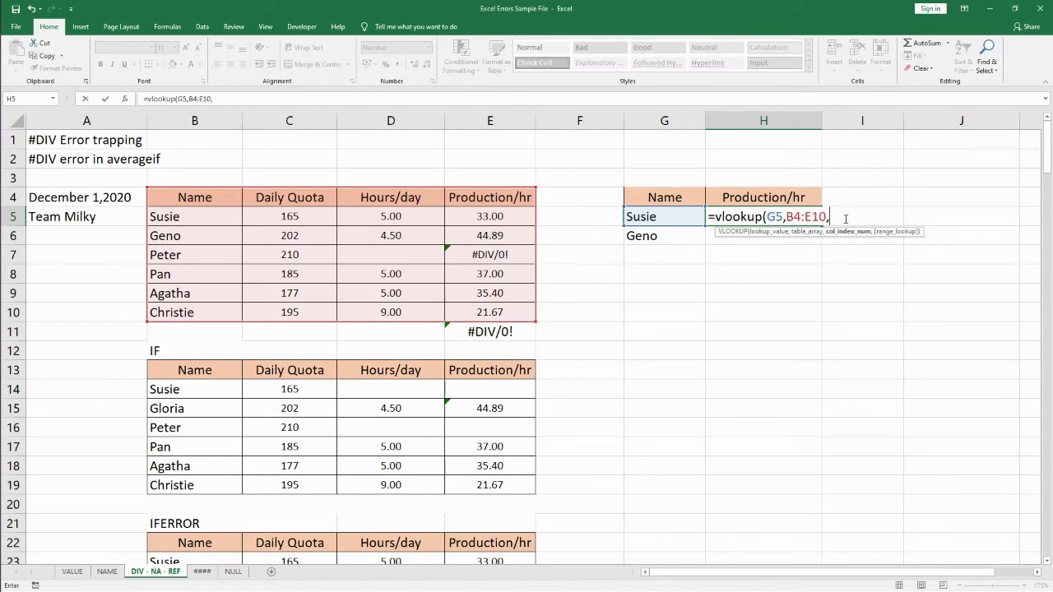
pyautogui.write('4,0')
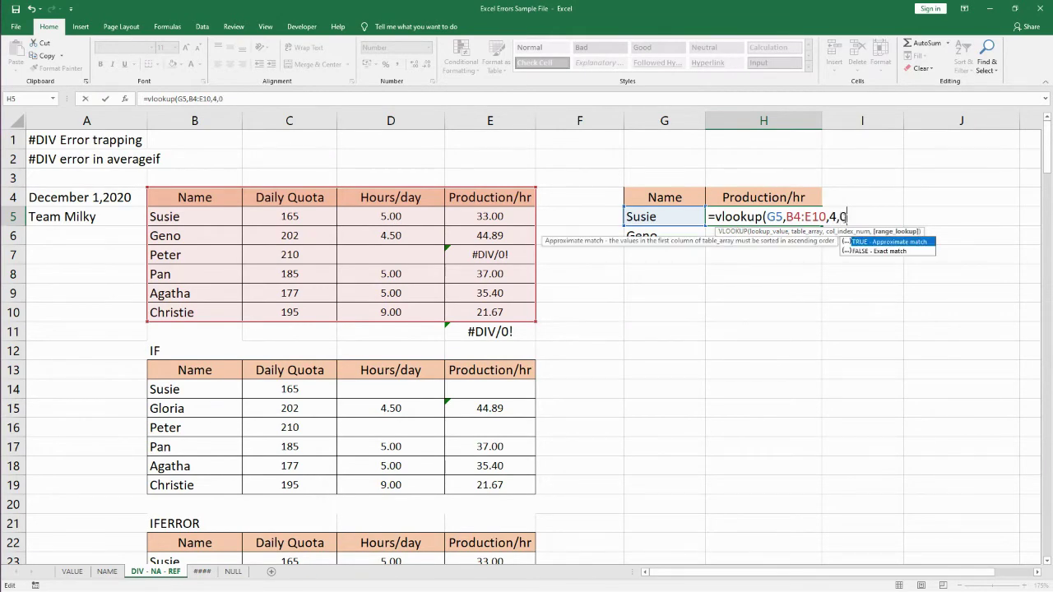
pyautogui.write(')')
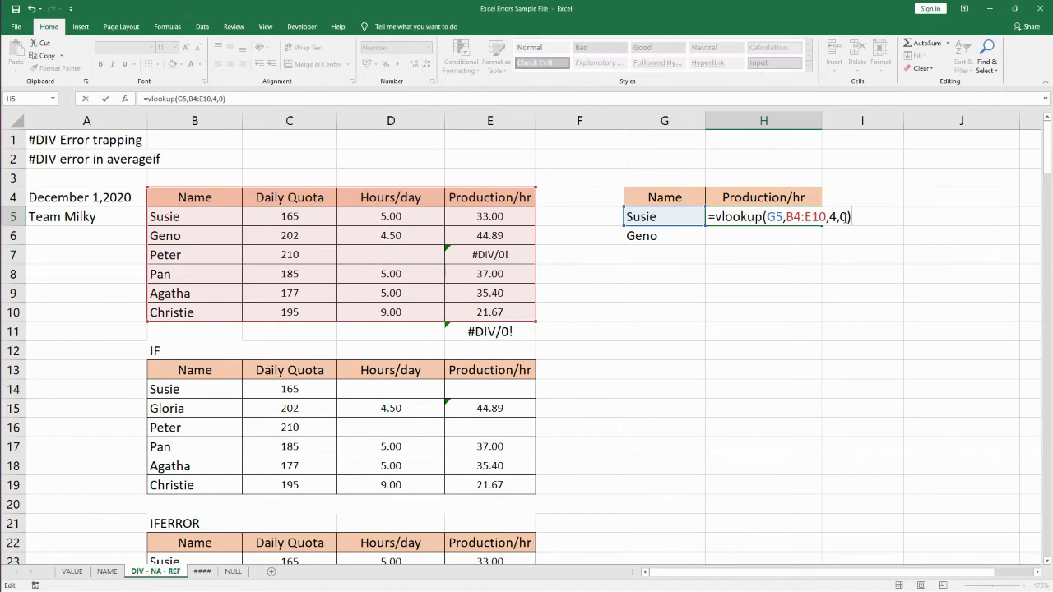
pyautogui.press('Return')
pyautogui.click(814, 221)
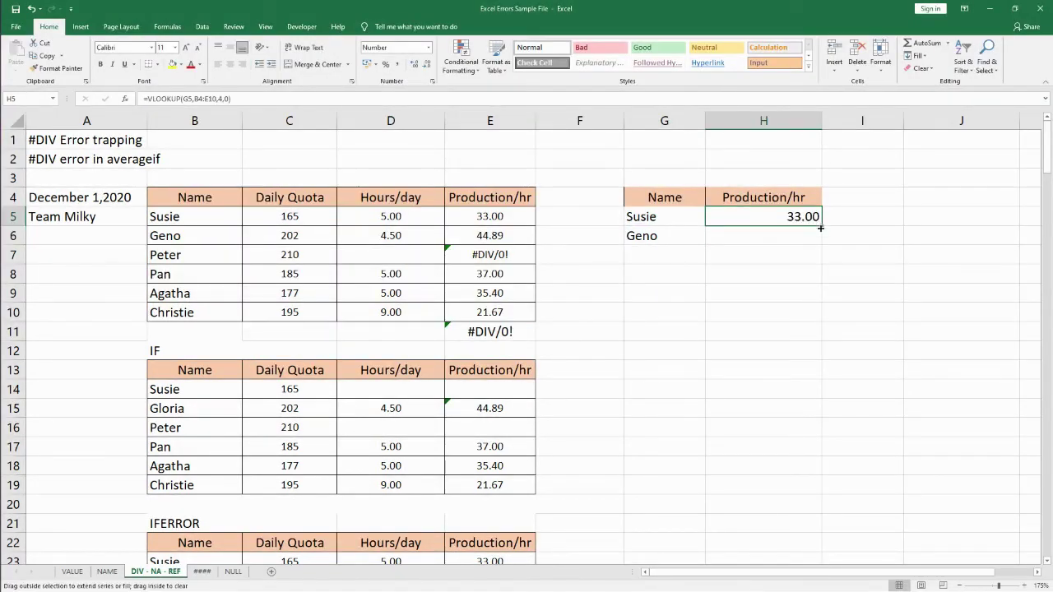
pyautogui.moveTo(819, 227); pyautogui.dragTo(821, 244)
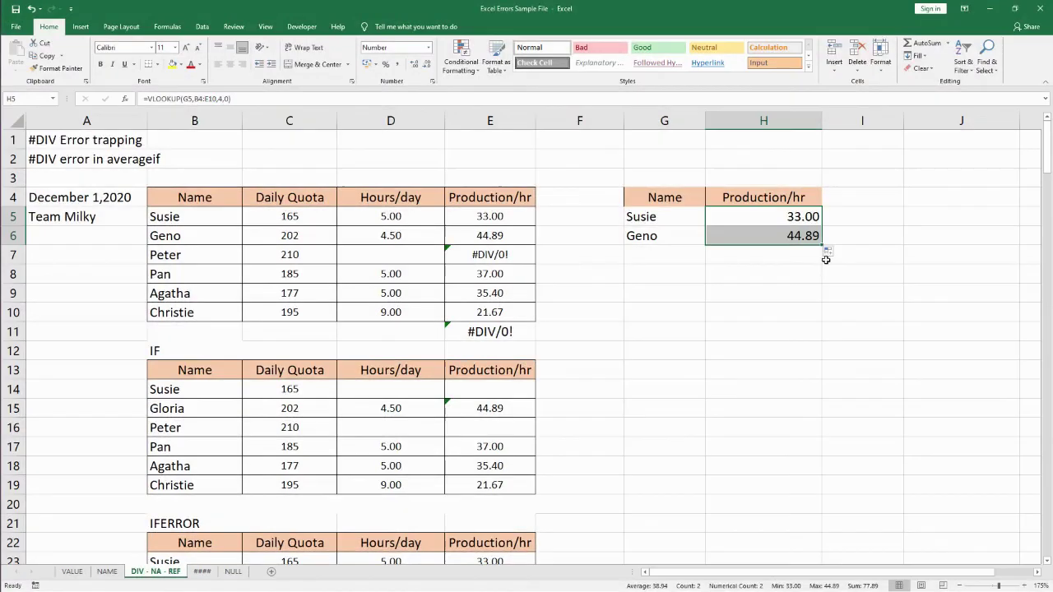
pyautogui.click(778, 235)
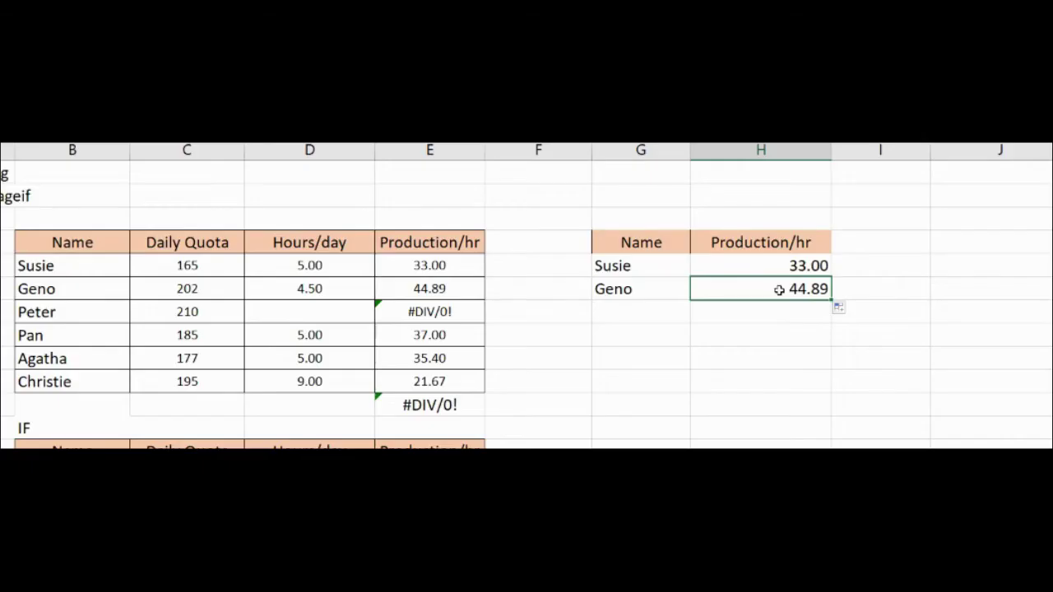
# - Inspect H5's VLOOKUP formula to check its B4:E10 lookup range
pyautogui.click(777, 216)
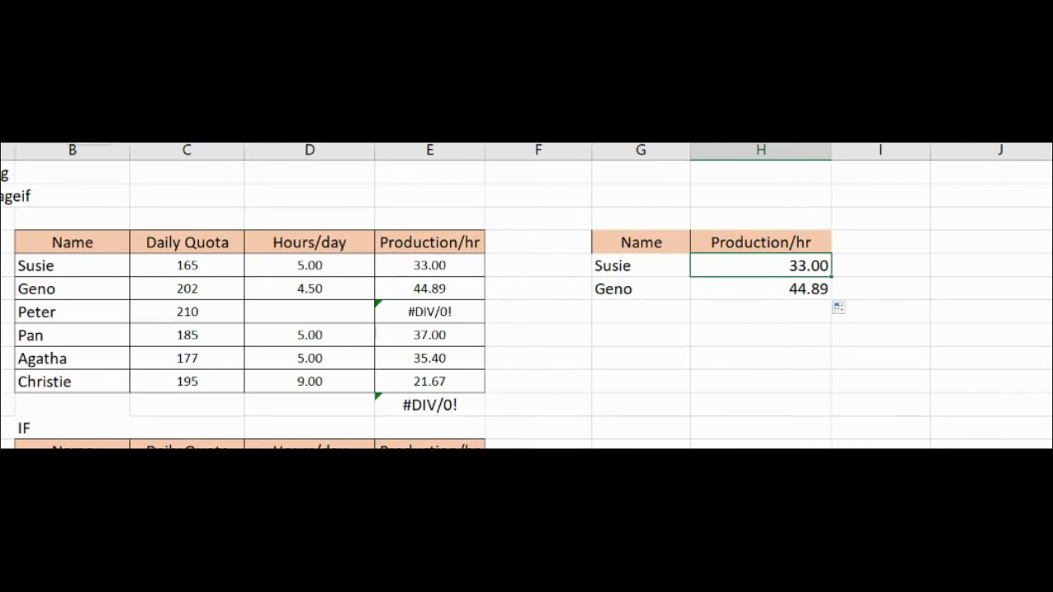
pyautogui.click(720, 289)
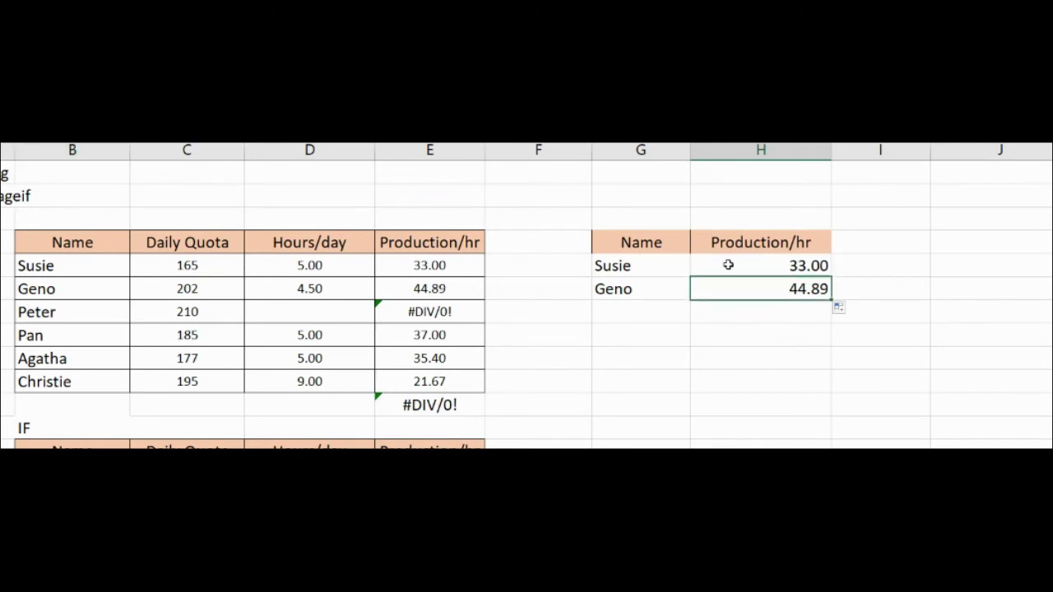
pyautogui.click(758, 264)
pyautogui.doubleClick(755, 264)
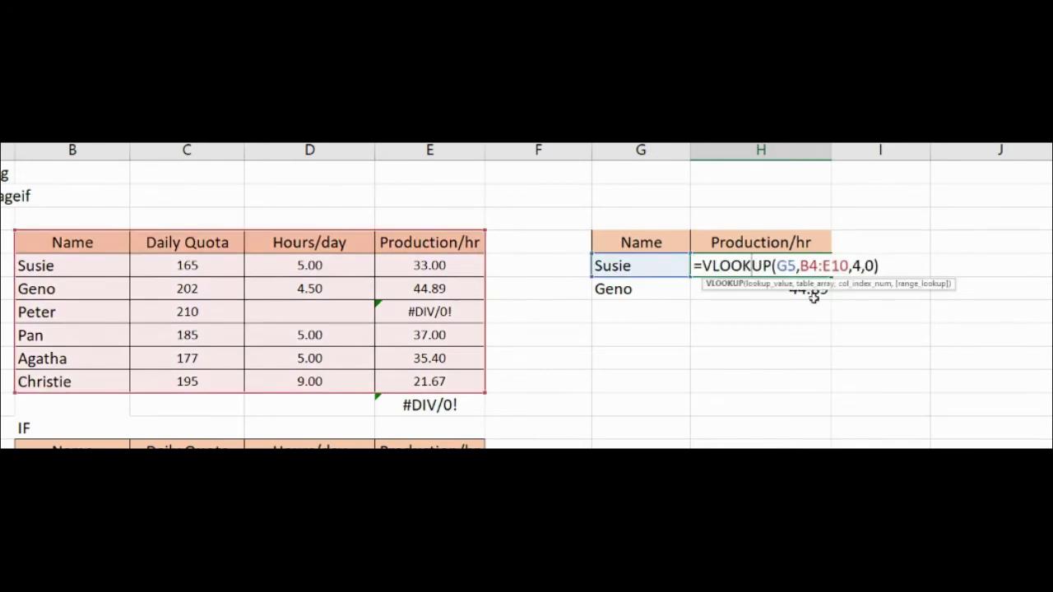
pyautogui.moveTo(799, 265); pyautogui.dragTo(848, 265)
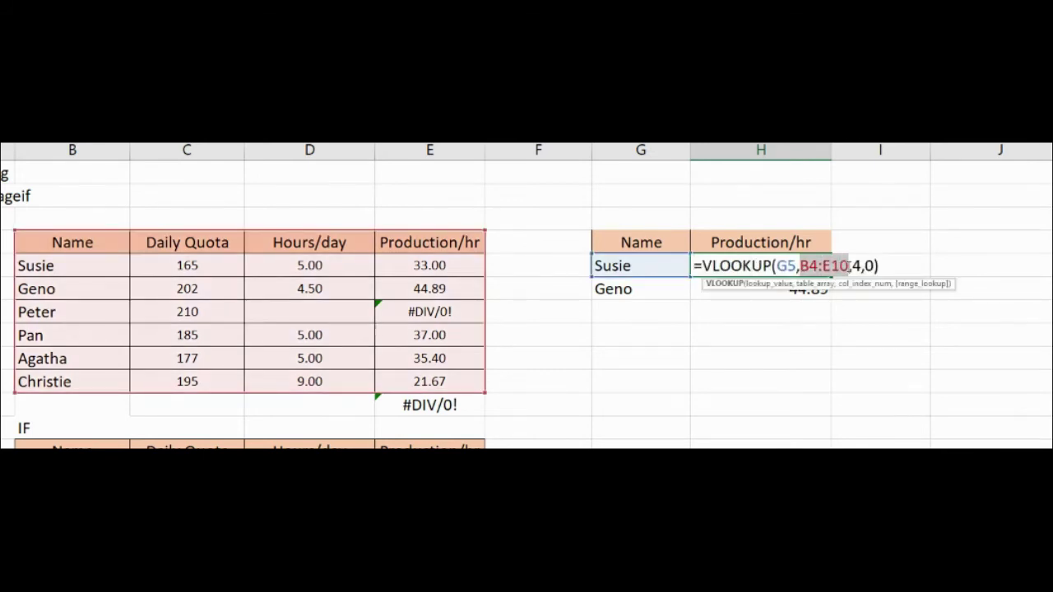
pyautogui.press('Escape')
pyautogui.click(874, 357)
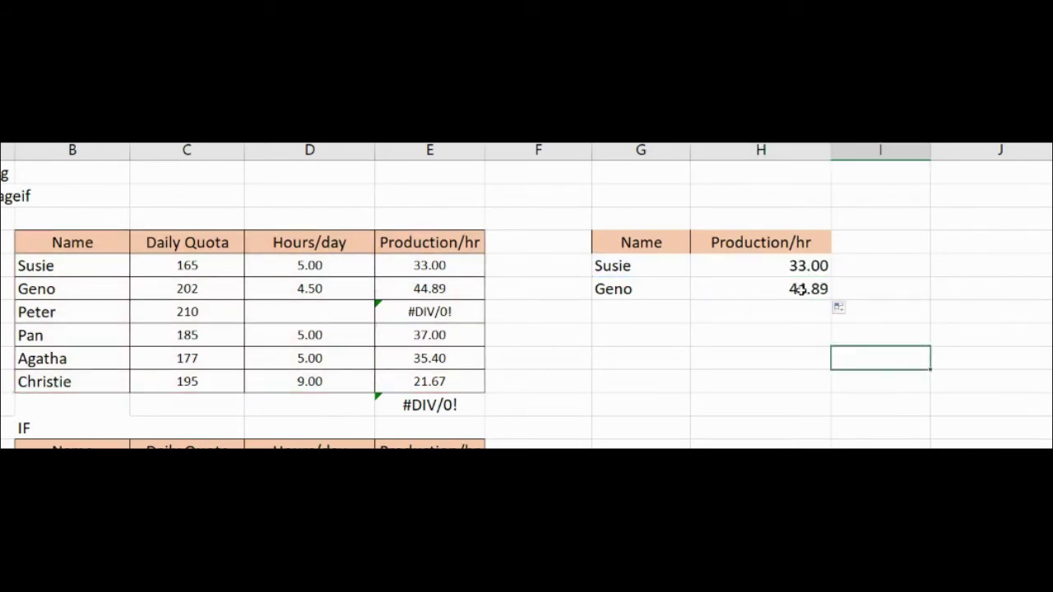
# - Spot H6's shifted B5:E11 range, clear H6, and reopen H5's formula for editing
pyautogui.doubleClick(785, 289)
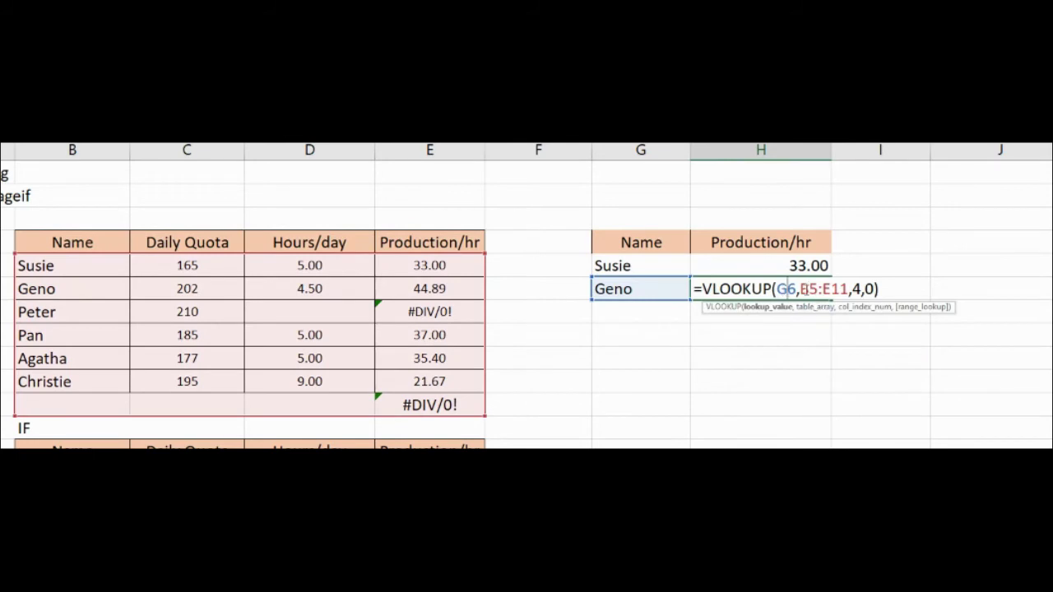
pyautogui.click(802, 288)
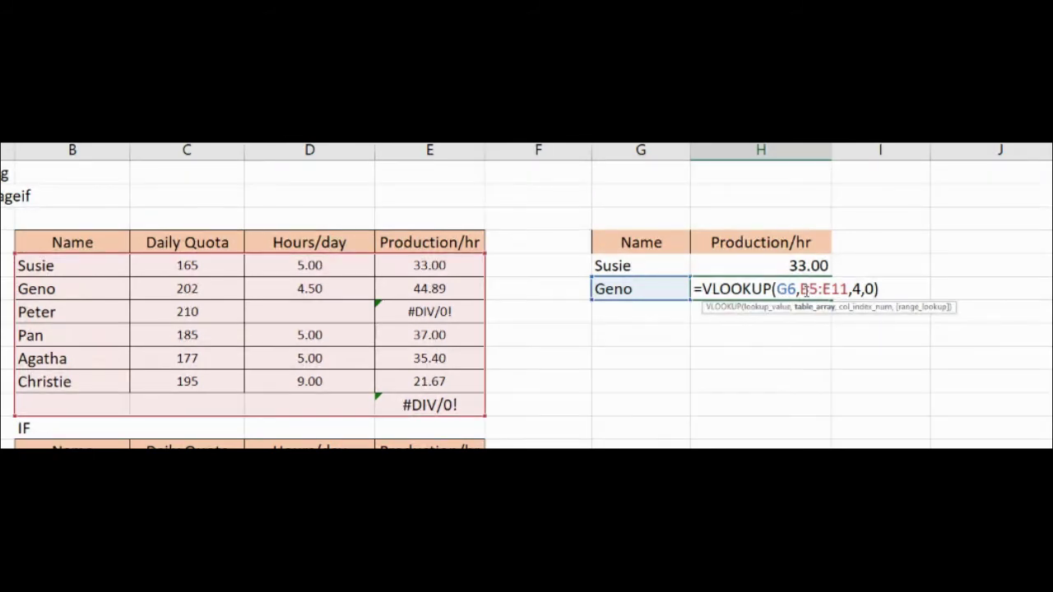
pyautogui.moveTo(800, 289); pyautogui.dragTo(849, 289)
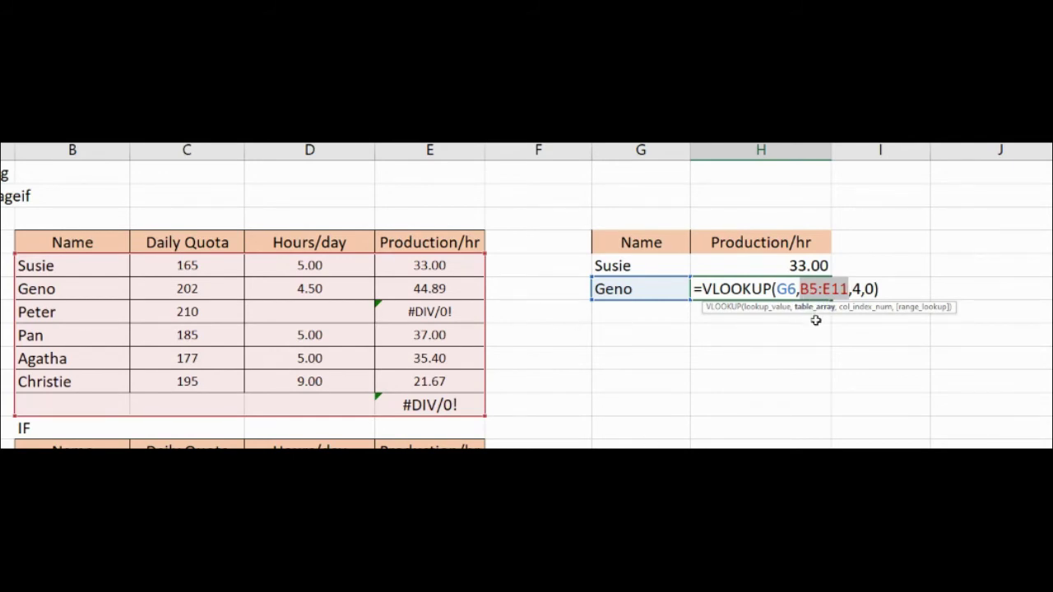
pyautogui.hotkey('ctrl', 'Return')
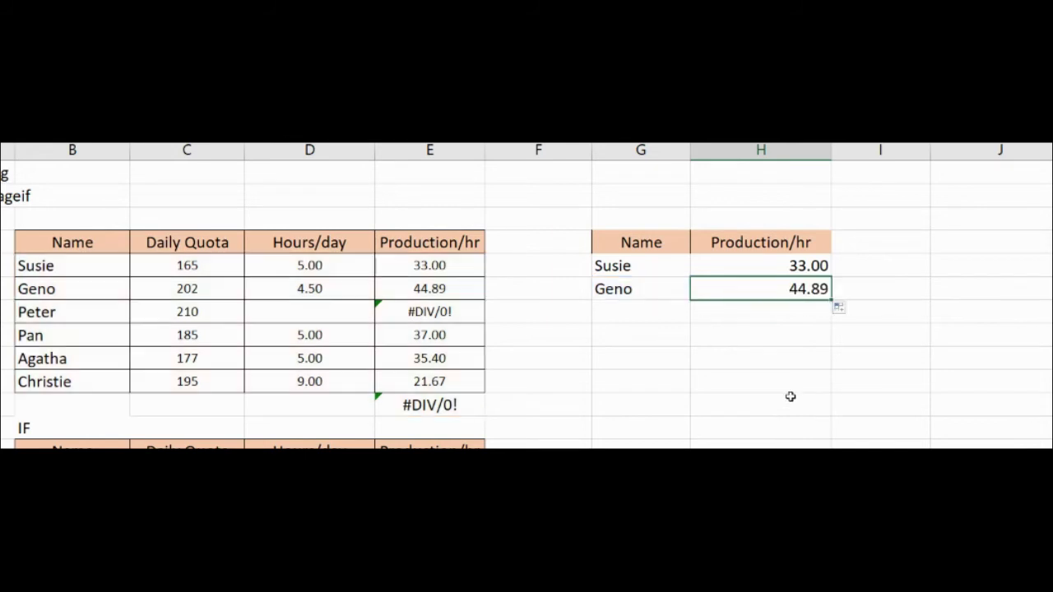
pyautogui.press('Delete')
pyautogui.click(794, 266)
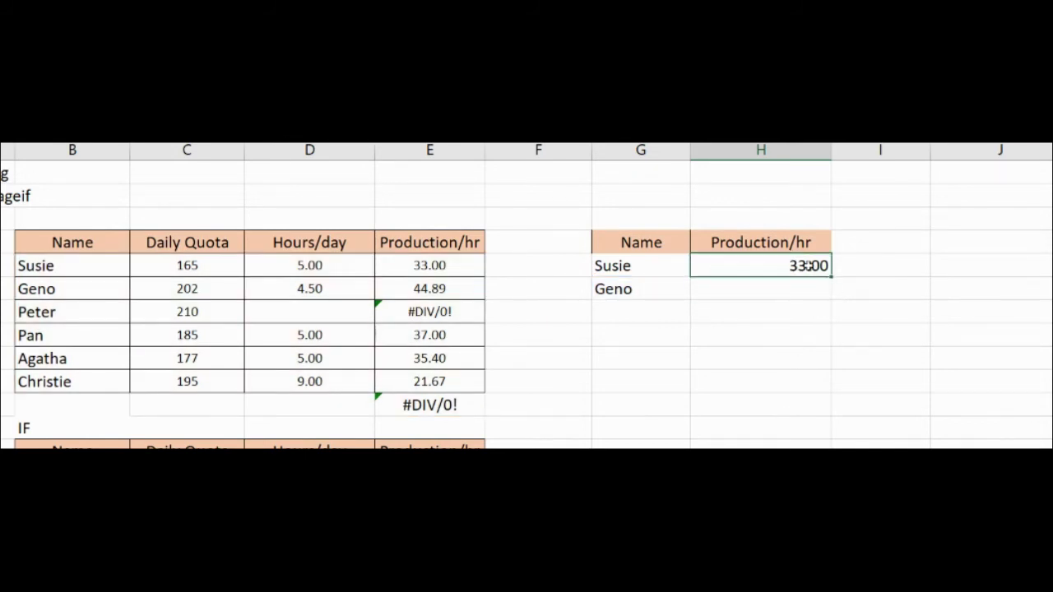
pyautogui.doubleClick(796, 265)
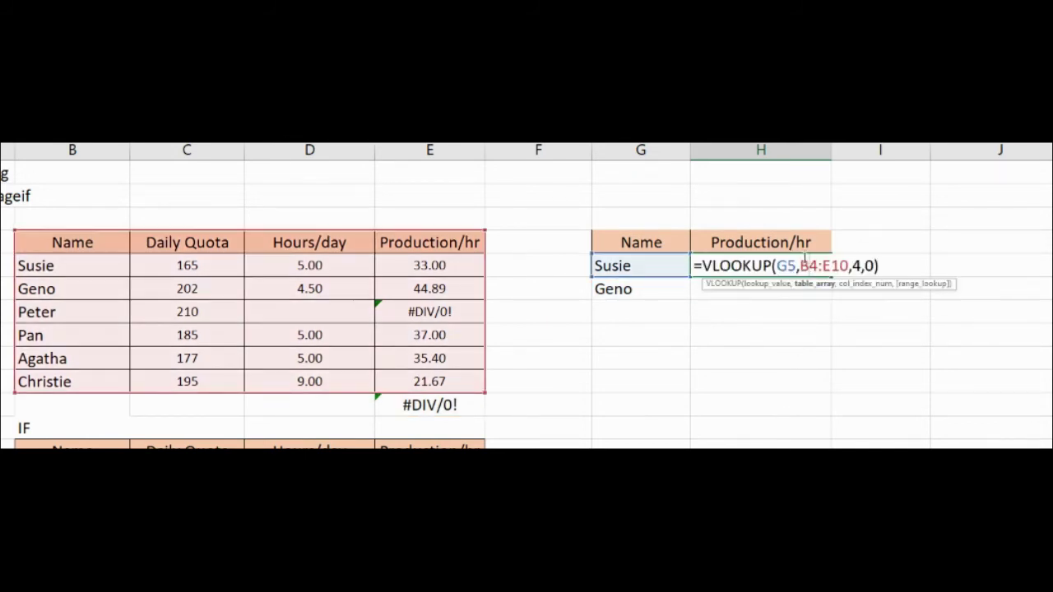
# - Lock H5's lookup range as $B$4:$E$10 and refill the formula down to H6
pyautogui.moveTo(800, 266); pyautogui.dragTo(848, 265)
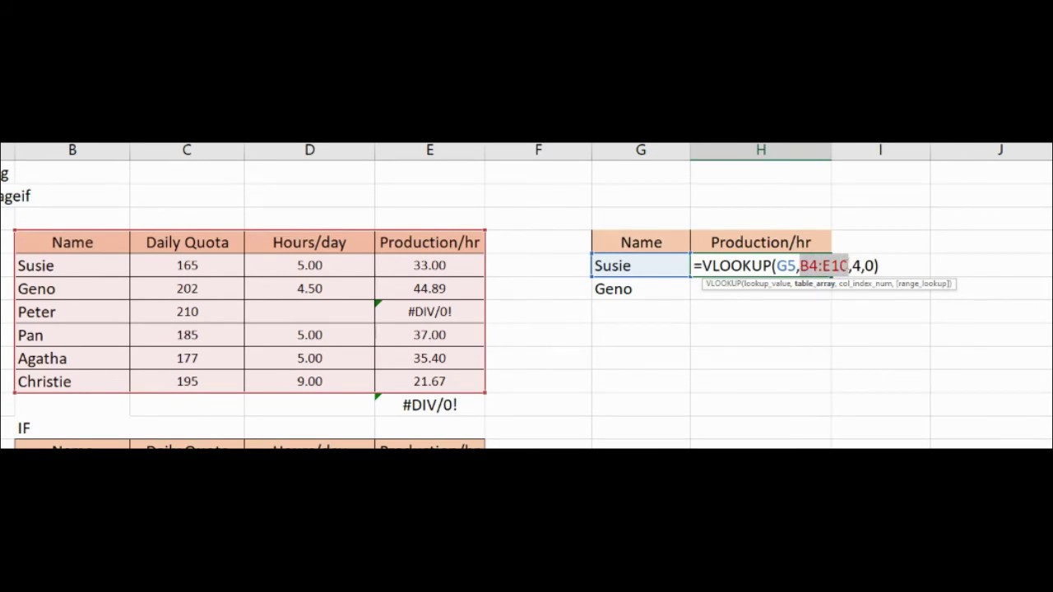
pyautogui.press('F4')
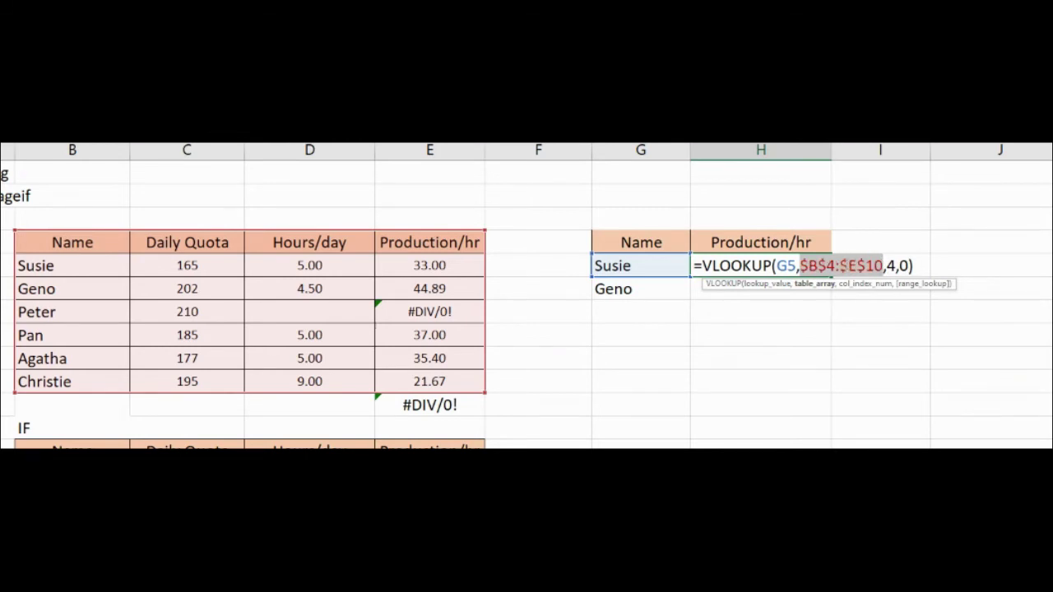
pyautogui.press('Return')
pyautogui.click(814, 266)
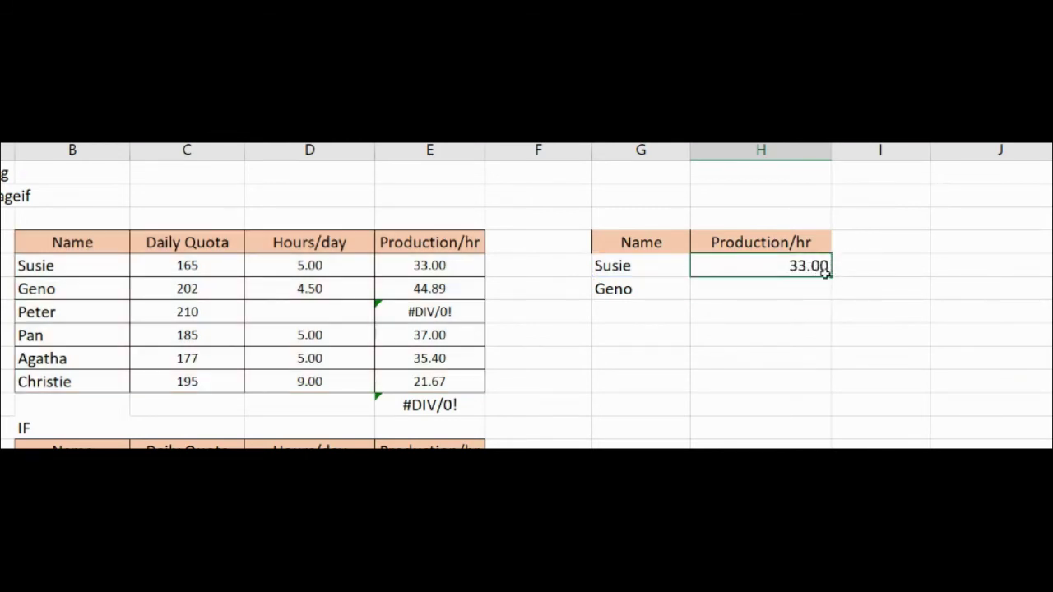
pyautogui.moveTo(830, 288)
pyautogui.mouseDown()
pyautogui.moveTo(834, 301)
pyautogui.moveTo(822, 293)
pyautogui.mouseUp()
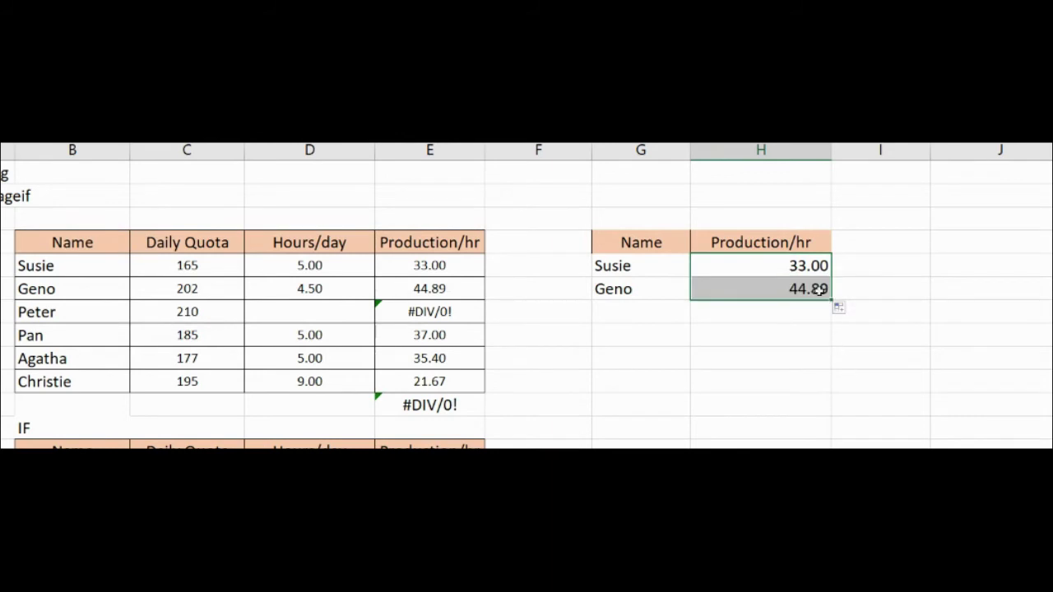
pyautogui.click(803, 281)
# - Check the H5 and H6 lookup formulas, which now return 33.00 and 44.89
pyautogui.doubleClick(802, 262)
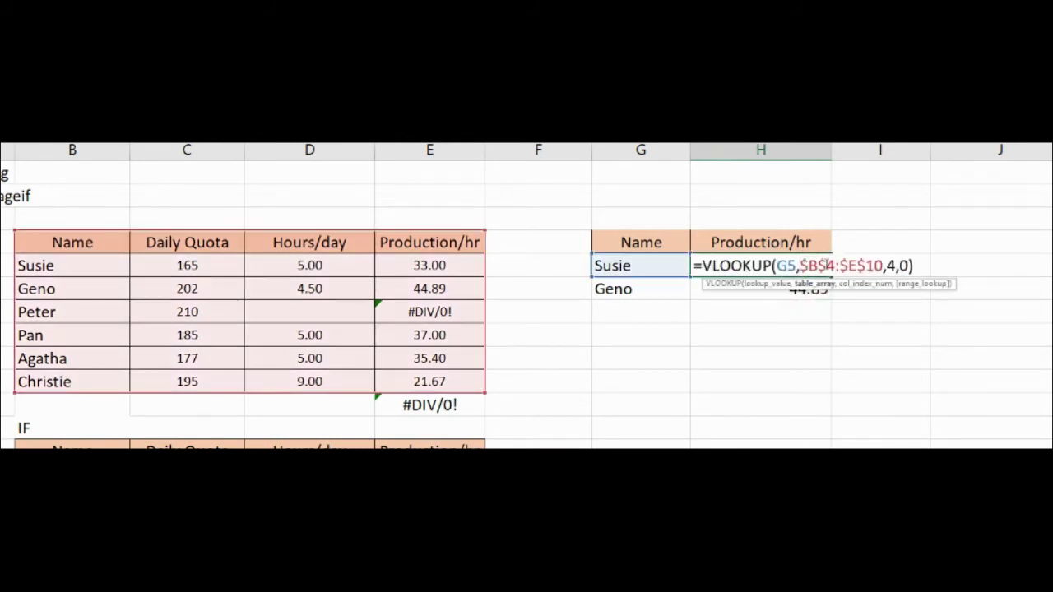
pyautogui.press('Escape')
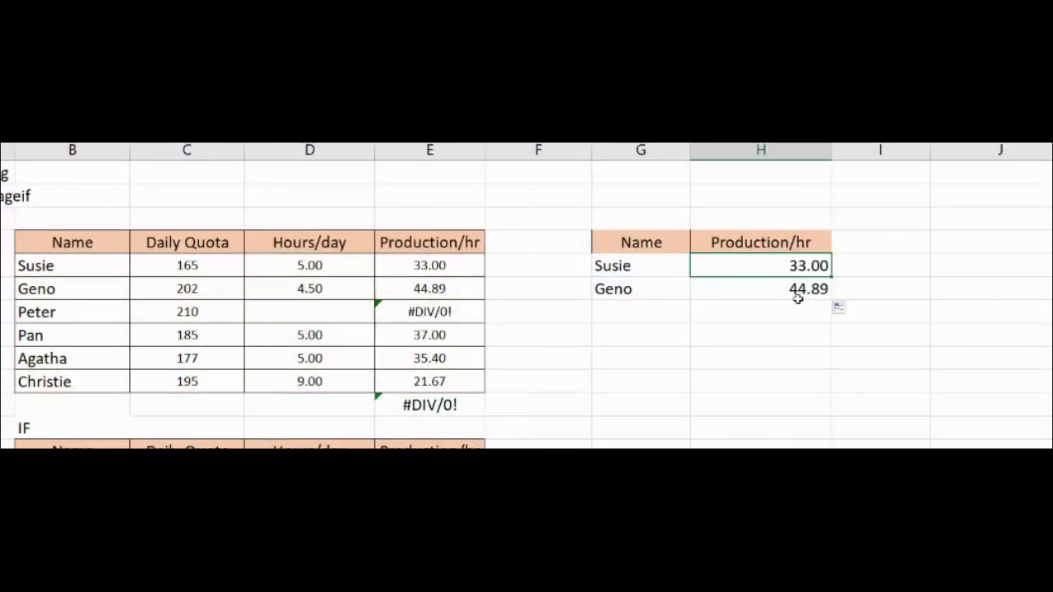
pyautogui.click(795, 291)
pyautogui.doubleClick(795, 288)
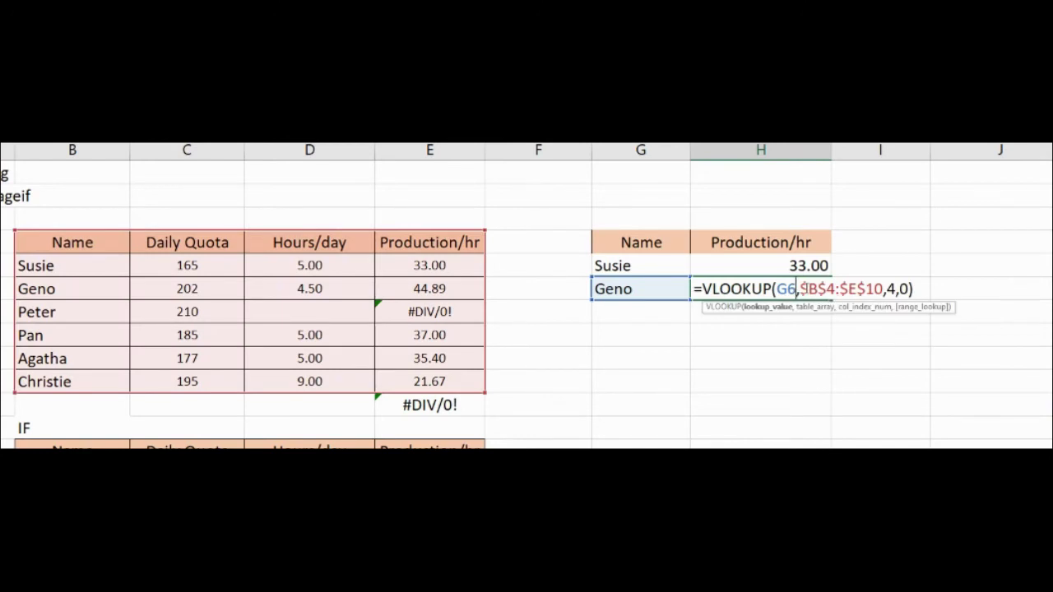
pyautogui.click(631, 285)
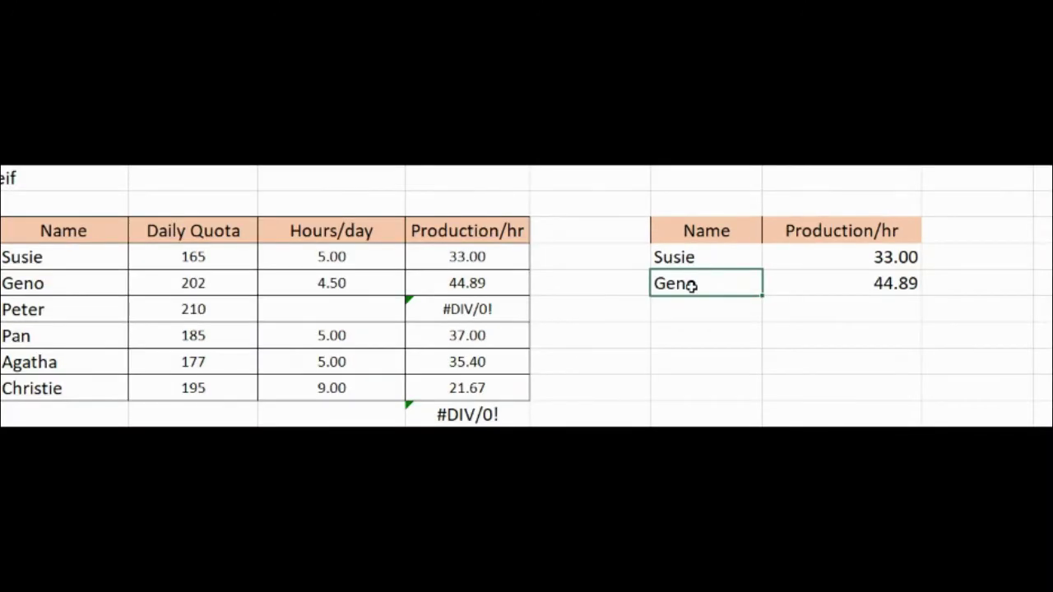
# - Misspell the lookup name in G6 as Geni, producing #N/A
pyautogui.doubleClick(692, 284)
pyautogui.write('i')
pyautogui.press('Return')
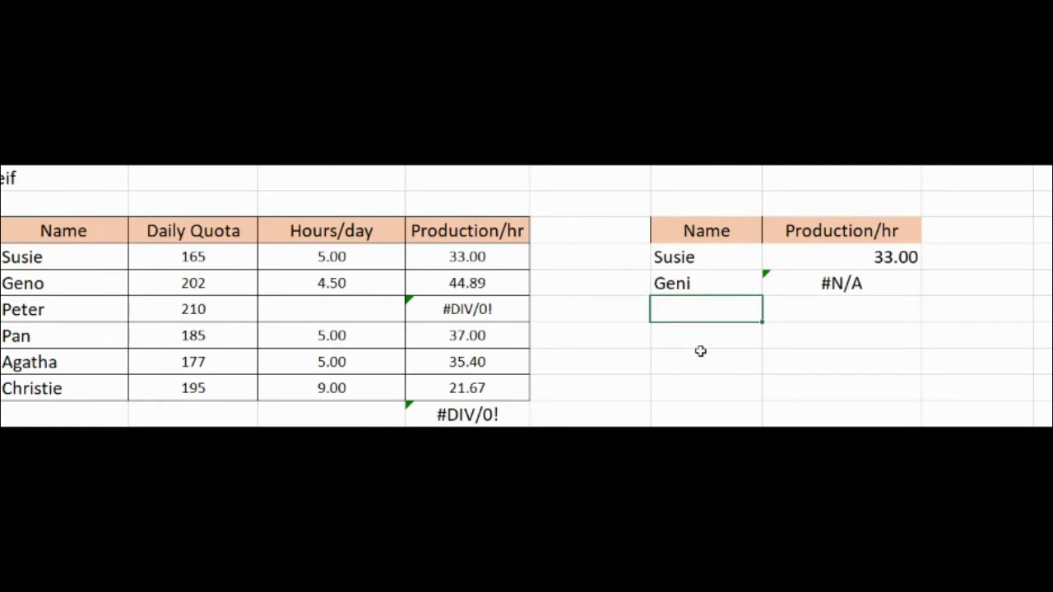
pyautogui.click(850, 285)
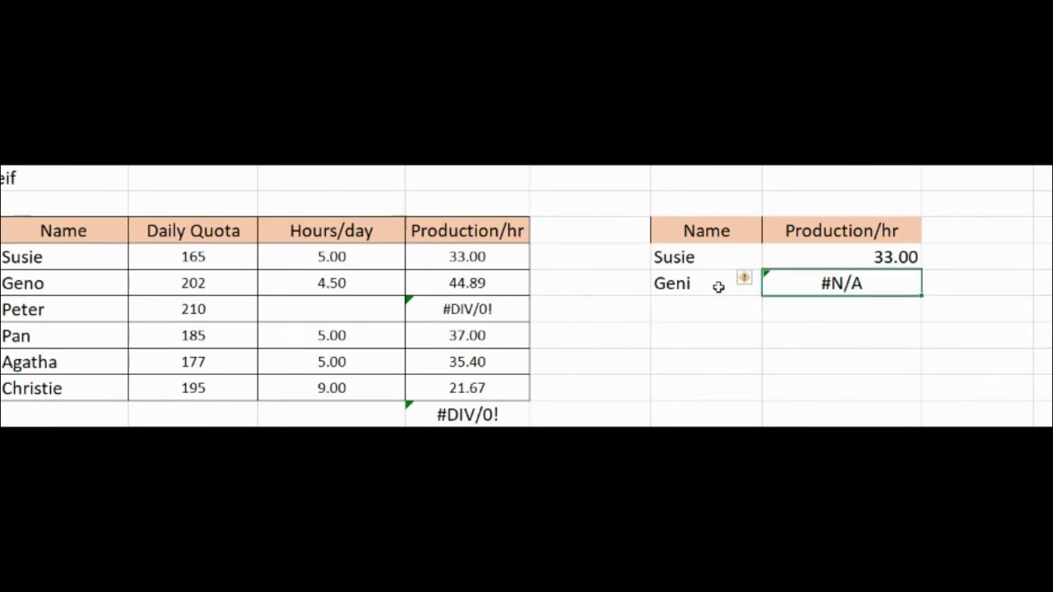
# - Shorten the source name in B5 from Susie to Susi so H5 also shows #N/A
pyautogui.moveTo(56, 260); pyautogui.dragTo(489, 398)
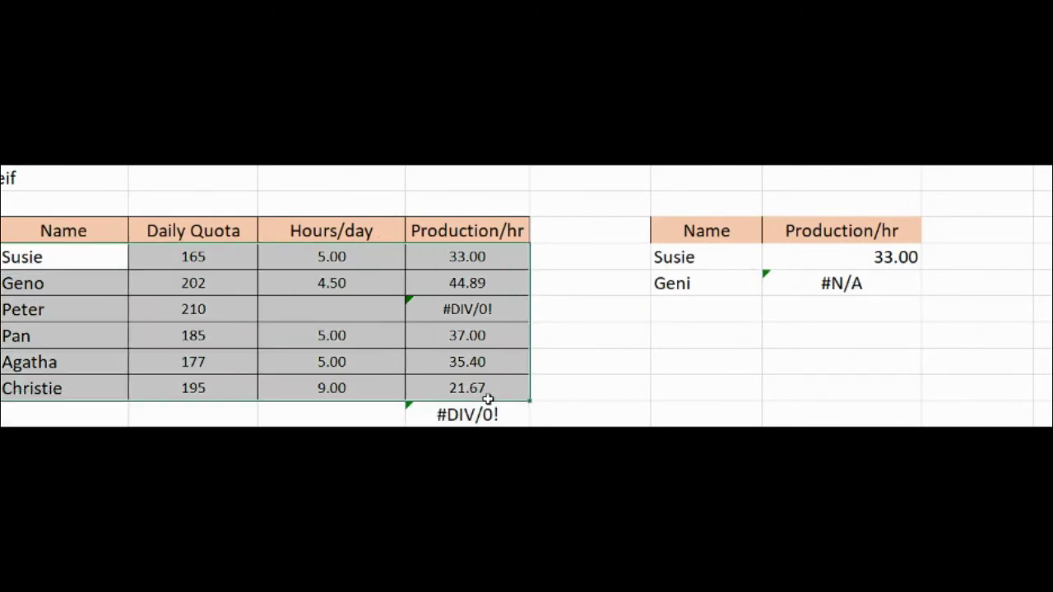
pyautogui.click(20, 258)
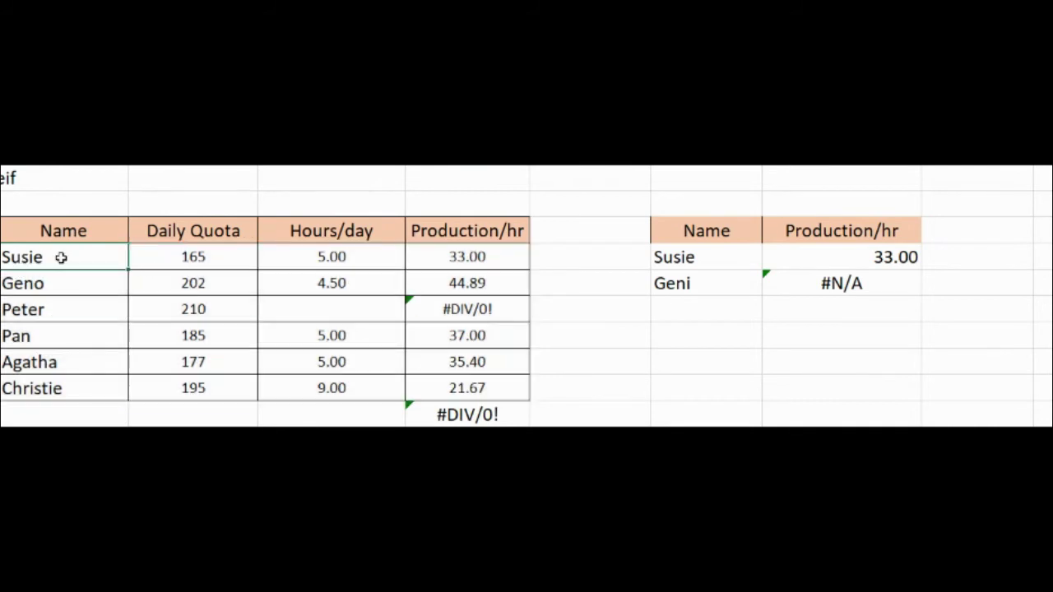
pyautogui.press('BackSpace')
pyautogui.press('Return')
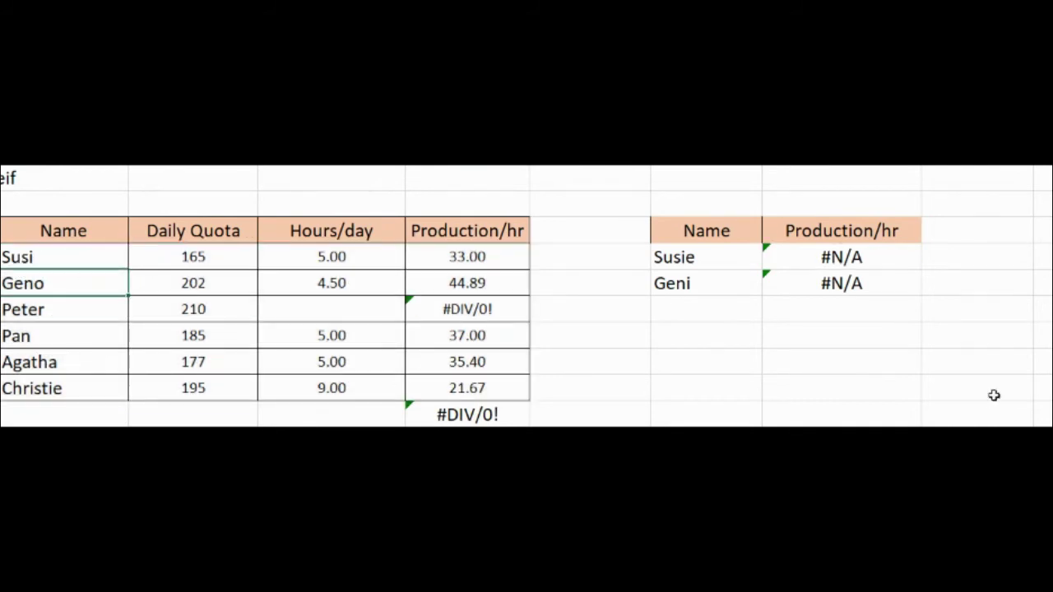
pyautogui.click(845, 258)
pyautogui.click(833, 284)
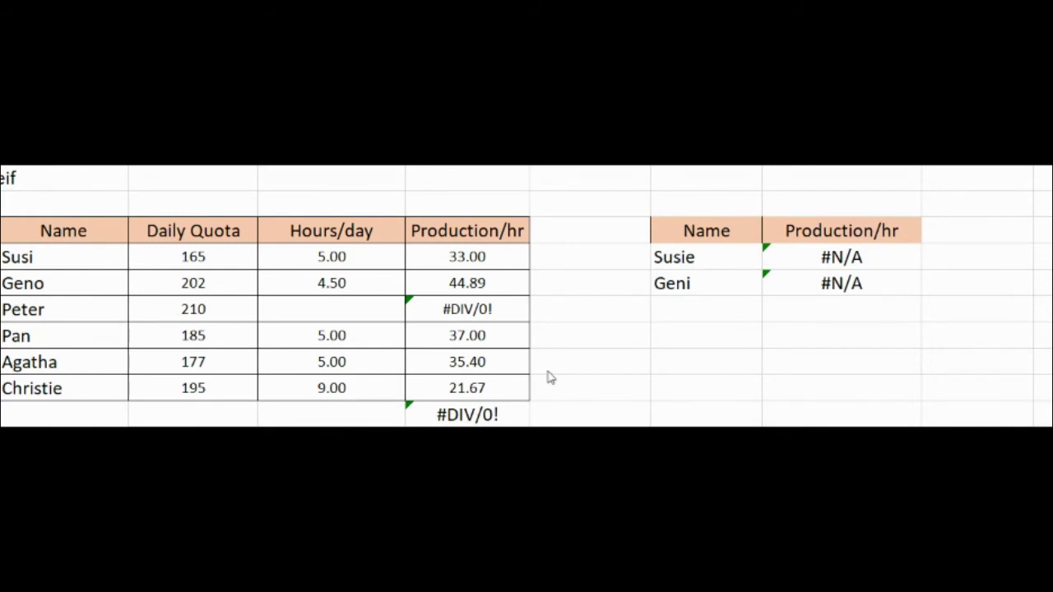
# - Discard a stray formula edit and restore the source name in B5 to Susie
pyautogui.press('F2')
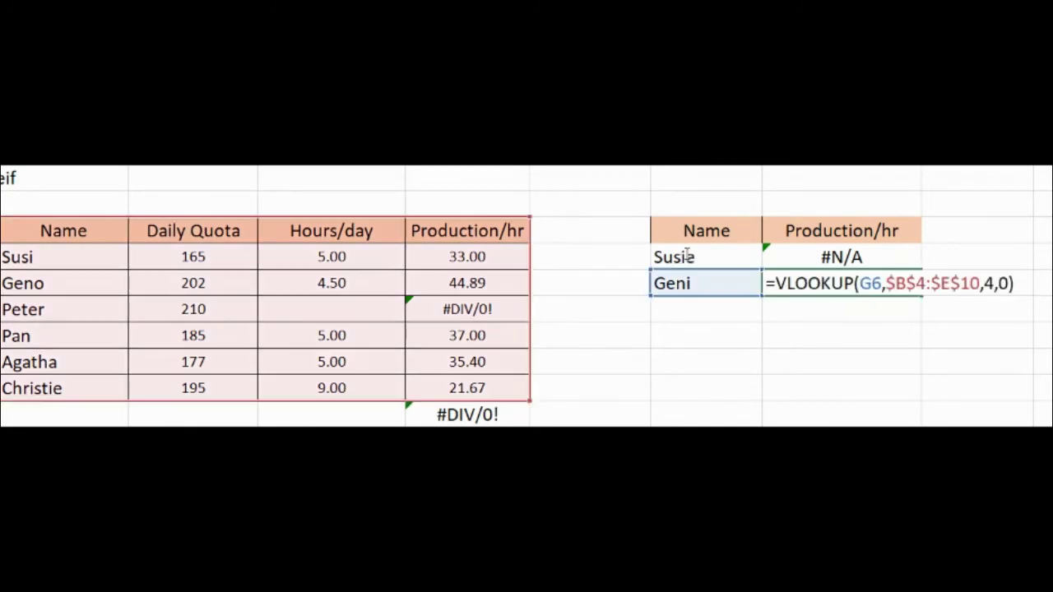
pyautogui.press('Home')
pyautogui.write('=')
pyautogui.click(62, 255)
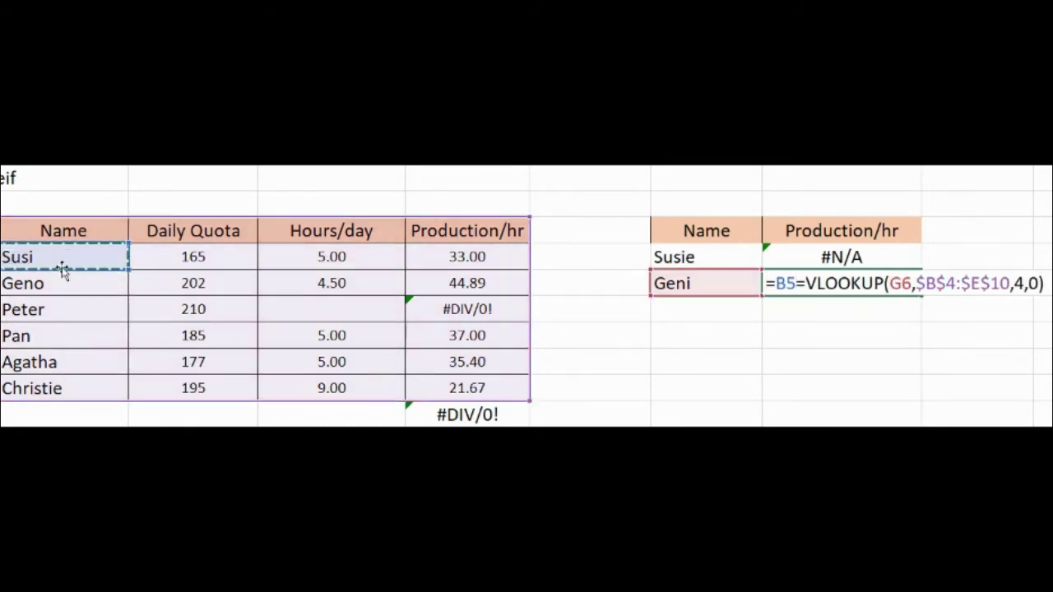
pyautogui.press('Return')
pyautogui.click(58, 260)
pyautogui.doubleClick(59, 259)
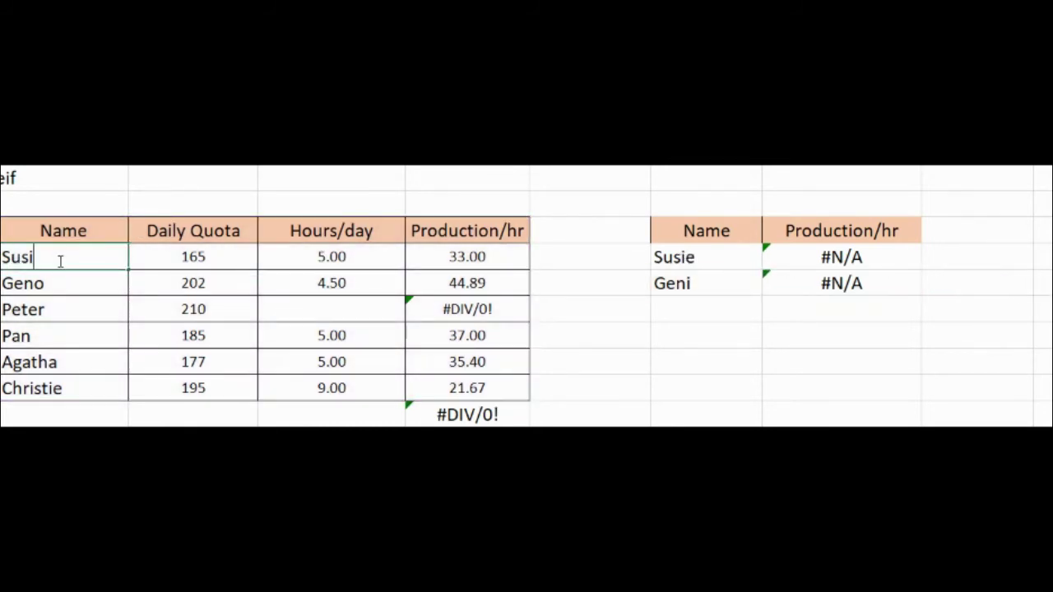
pyautogui.write('e')
pyautogui.press('Return')
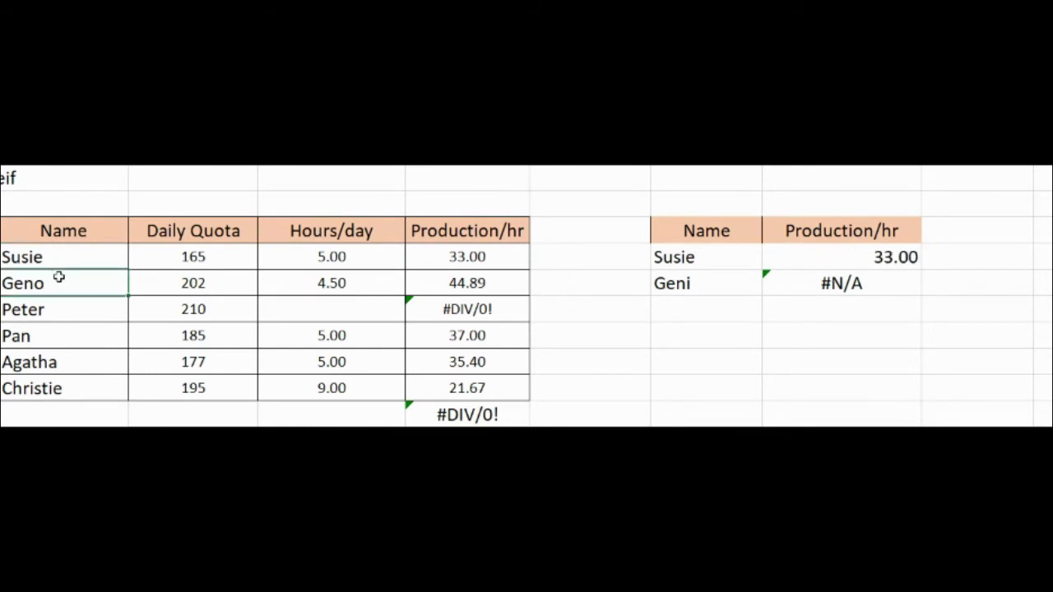
# - Rename the source name in B6 from Geno to Geni so it matches the lookup
pyautogui.doubleClick(58, 284)
pyautogui.press('BackSpace')
pyautogui.write('i')
pyautogui.press('Return')
pyautogui.moveTo(808, 254); pyautogui.dragTo(729, 290)
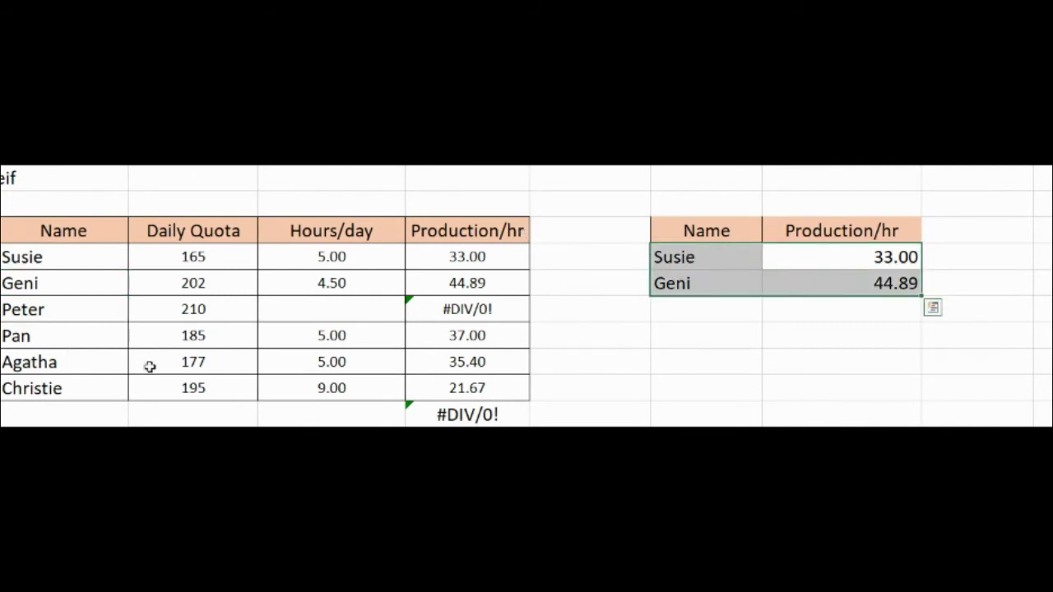
pyautogui.doubleClick(31, 256)
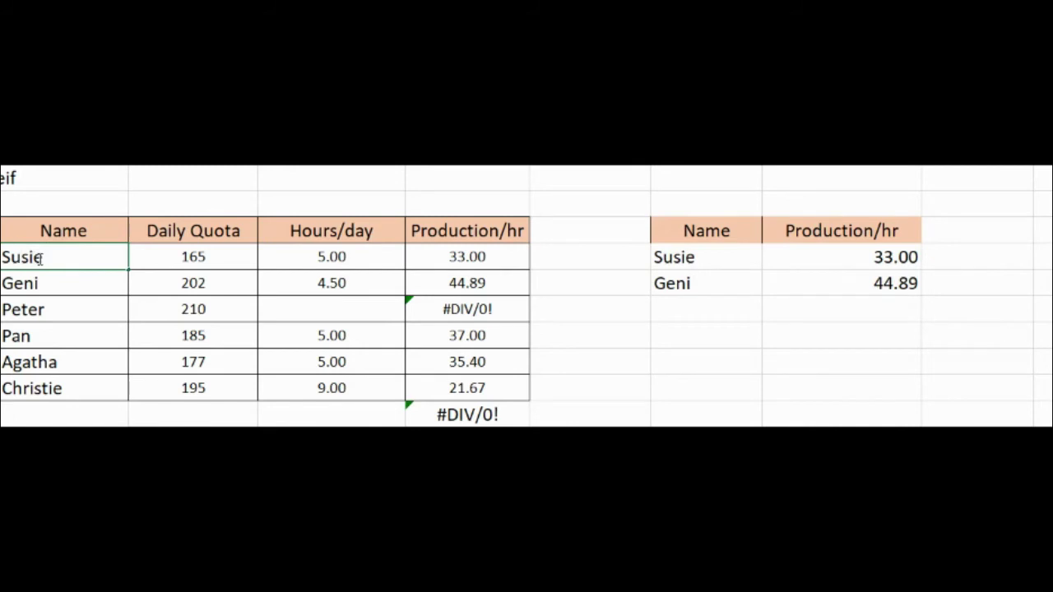
pyautogui.press('Return')
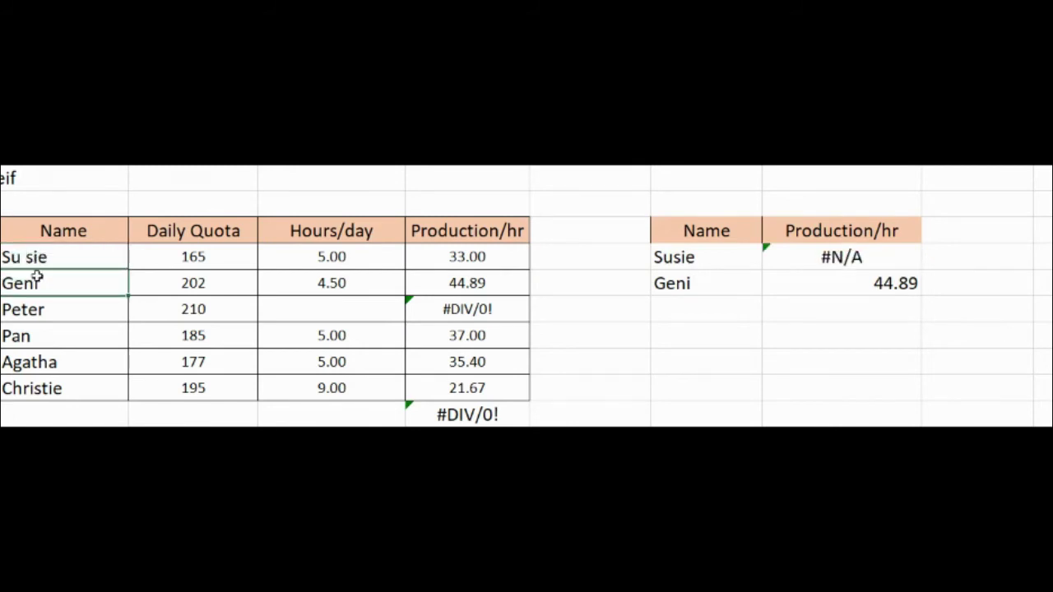
pyautogui.doubleClick(23, 283)
pyautogui.press('Return')
pyautogui.click(19, 258)
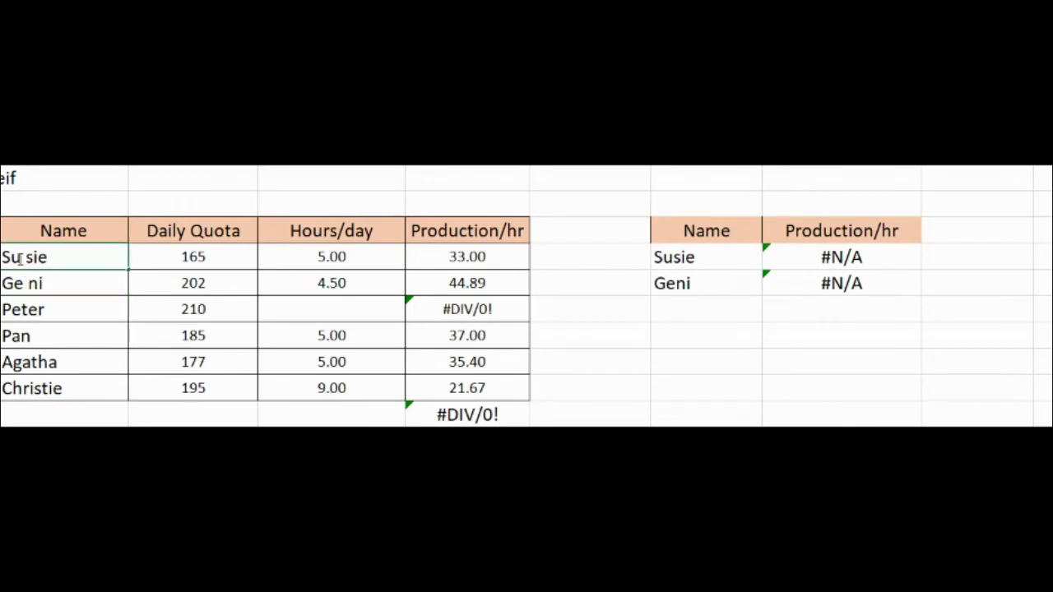
pyautogui.doubleClick(19, 256)
pyautogui.press('BackSpace')
pyautogui.click(29, 255)
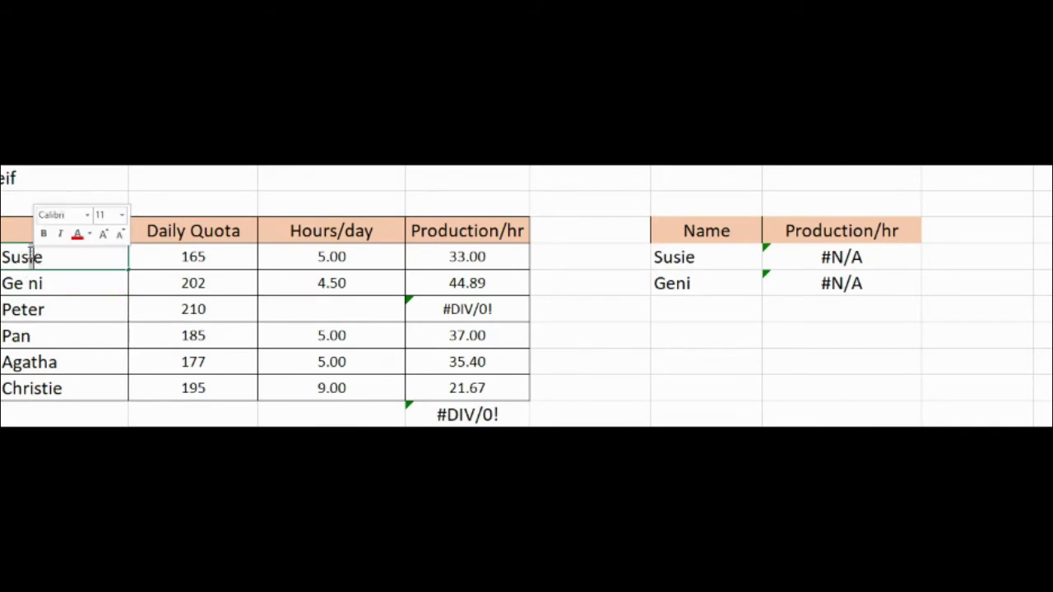
pyautogui.press('Return')
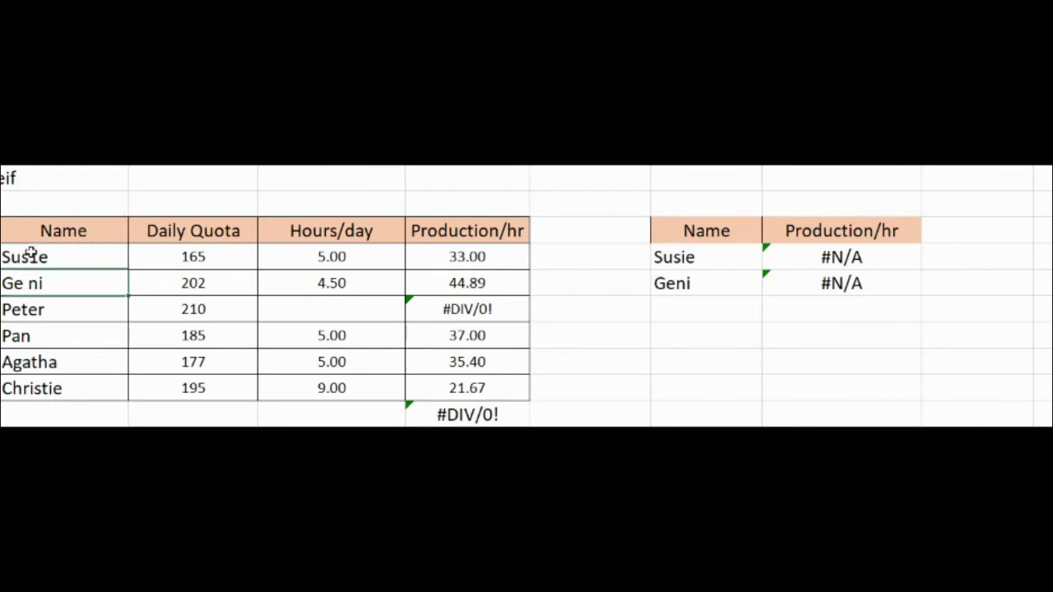
pyautogui.doubleClick(30, 256)
pyautogui.moveTo(29, 257); pyautogui.dragTo(33, 259)
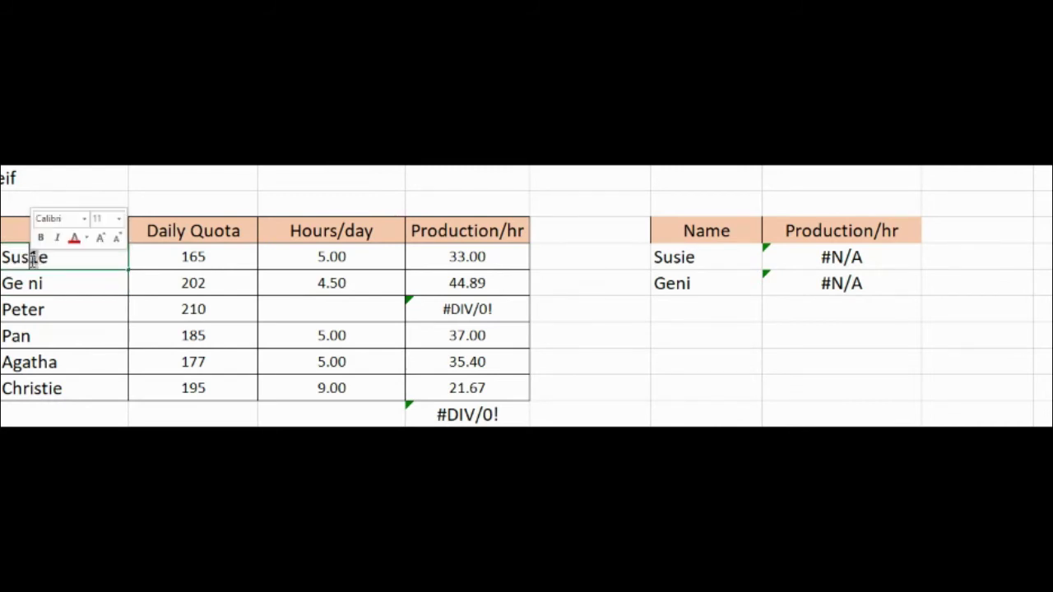
pyautogui.press('BackSpace')
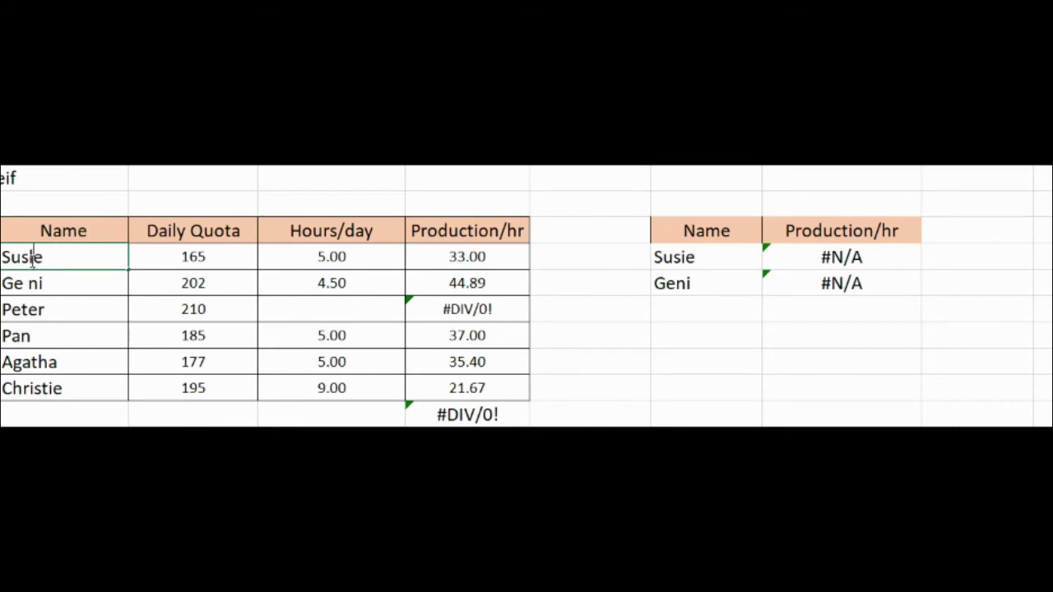
pyautogui.press('Return')
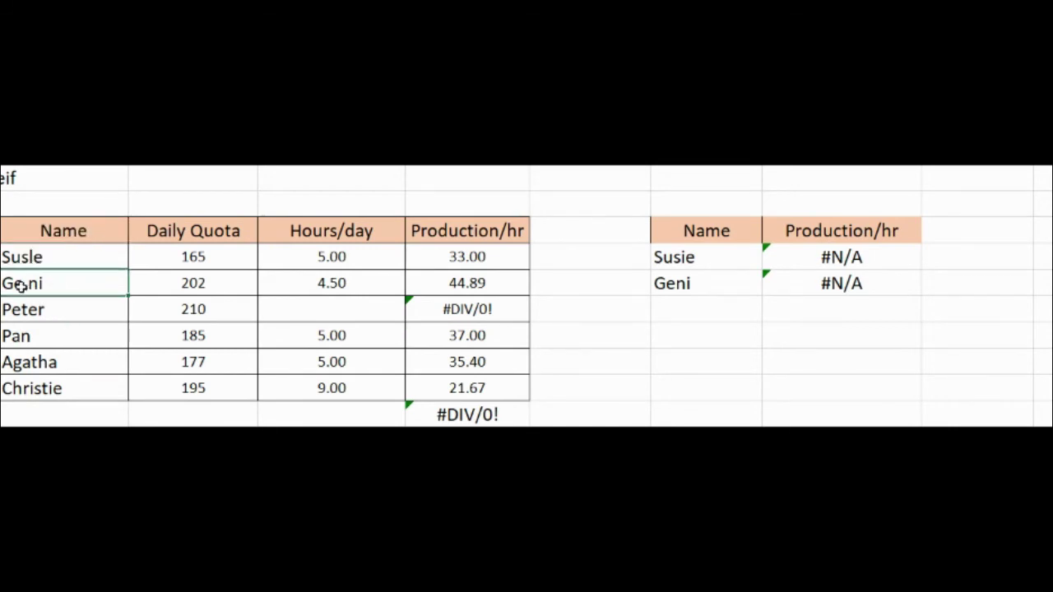
pyautogui.doubleClick(35, 290)
pyautogui.press('BackSpace')
pyautogui.press('Return')
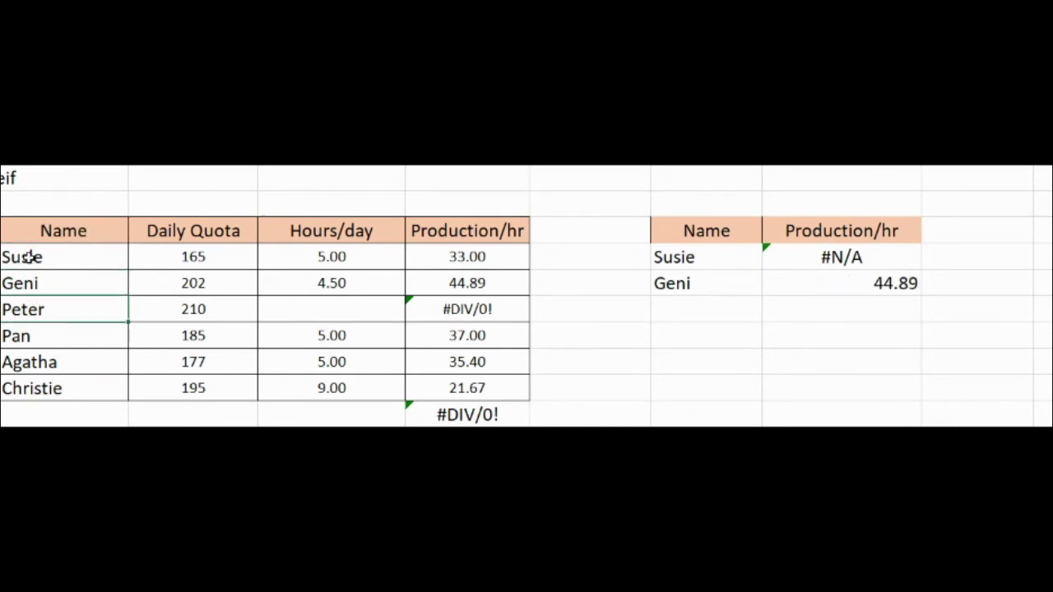
pyautogui.click(30, 257)
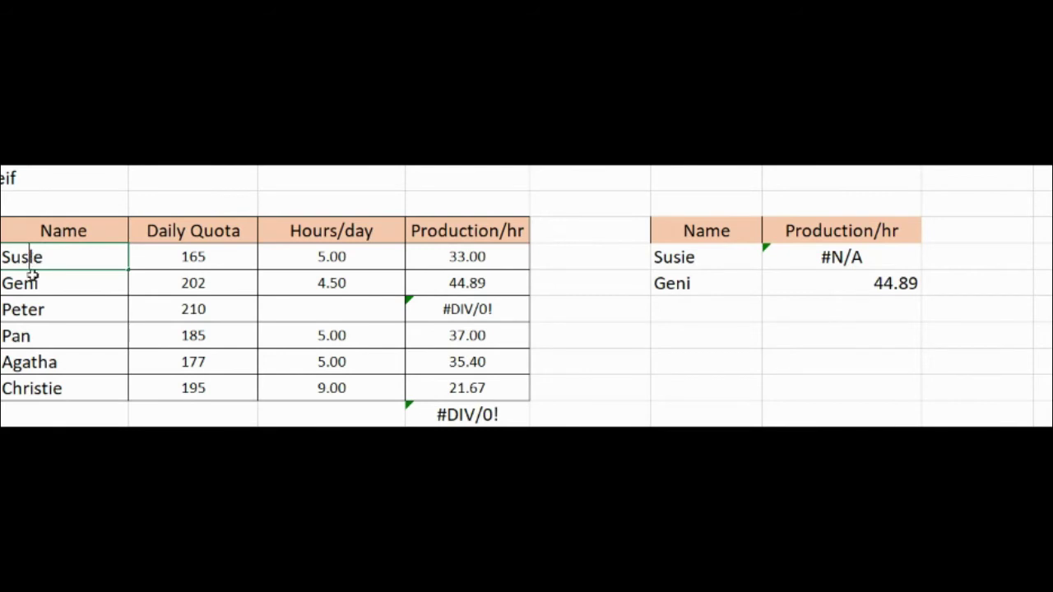
pyautogui.press('Return')
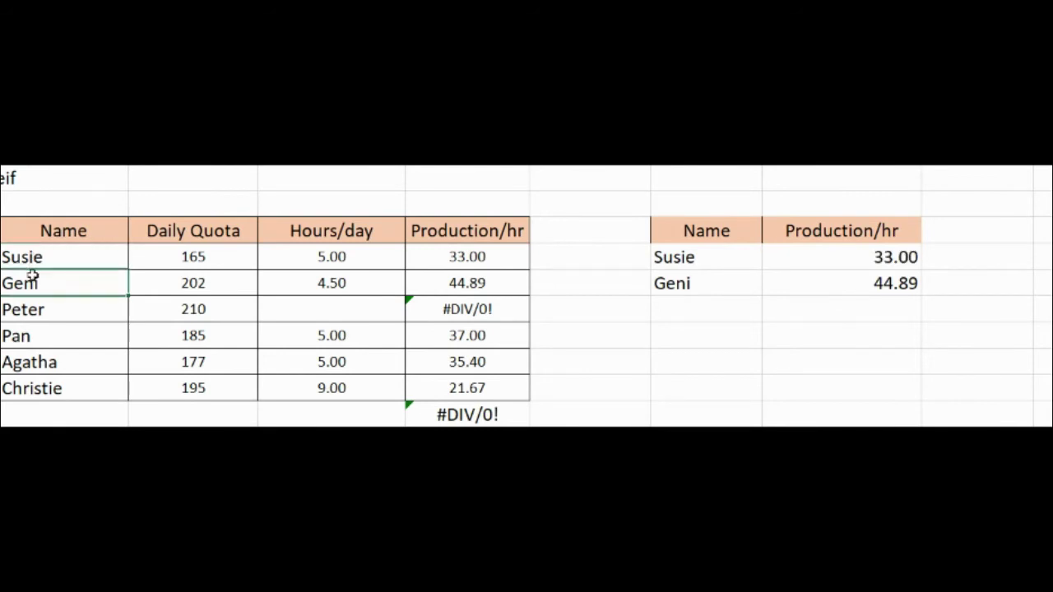
pyautogui.click(792, 366)
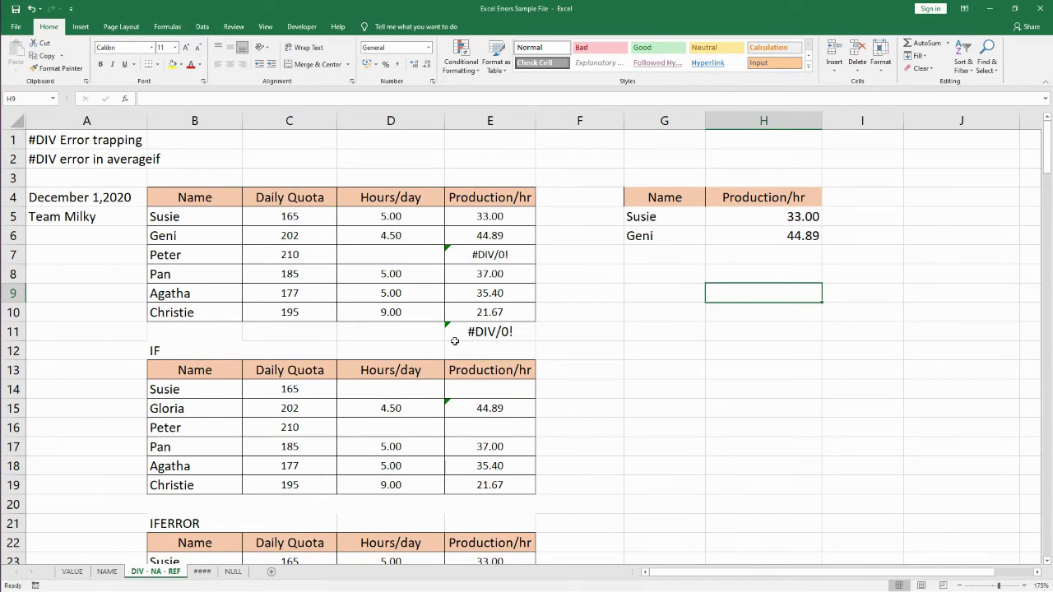
# - Leave the DIV - NA - REF sheet and switch to the #### sheet
pyautogui.click(556, 351)
pyautogui.scroll(-4, 567, 370)
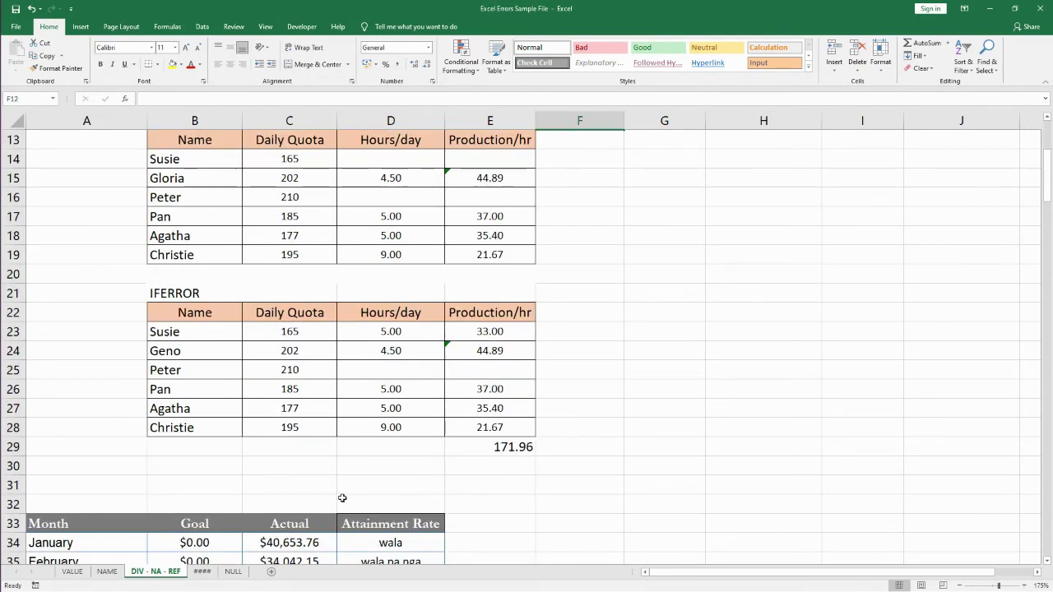
pyautogui.click(202, 570)
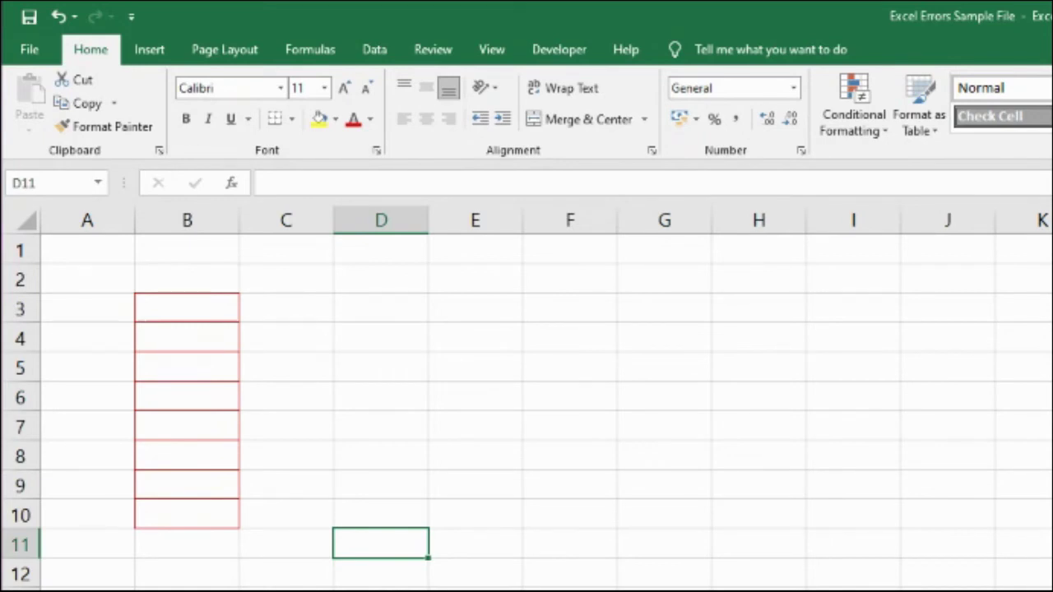
pyautogui.click(195, 342)
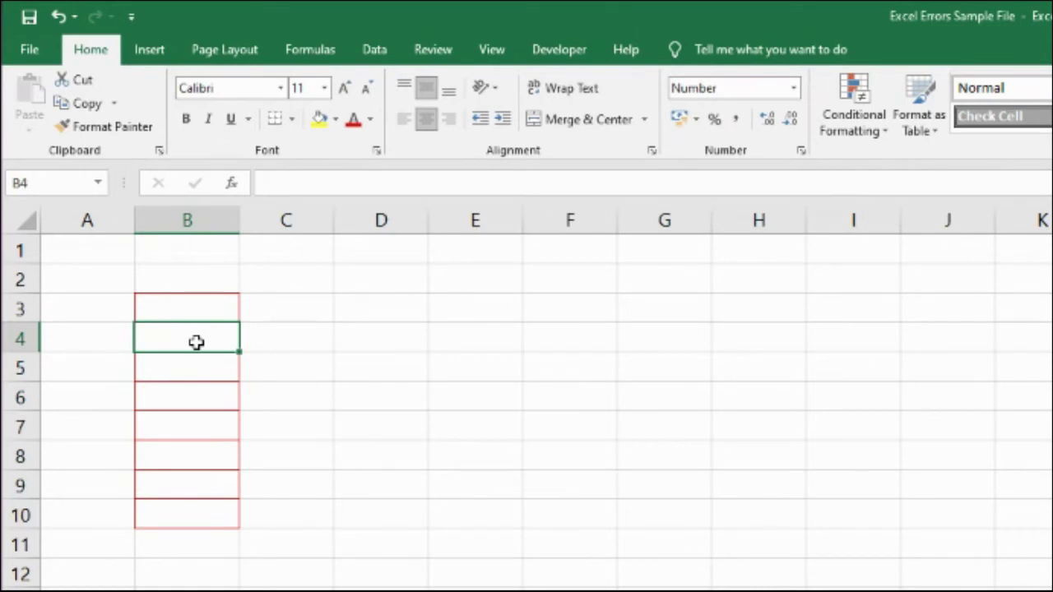
pyautogui.write('123456789')
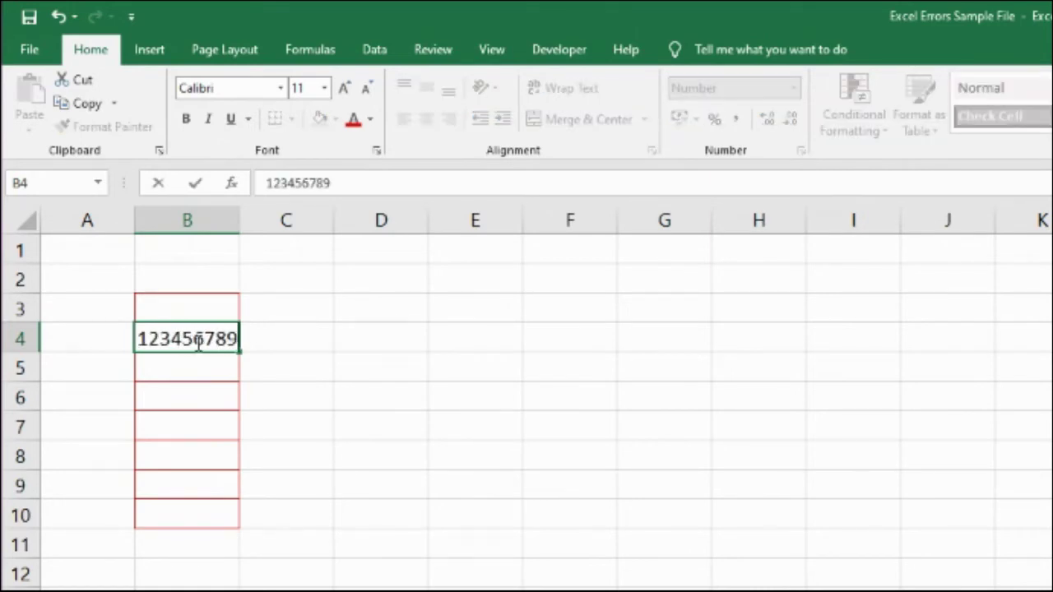
pyautogui.write('125432541654654')
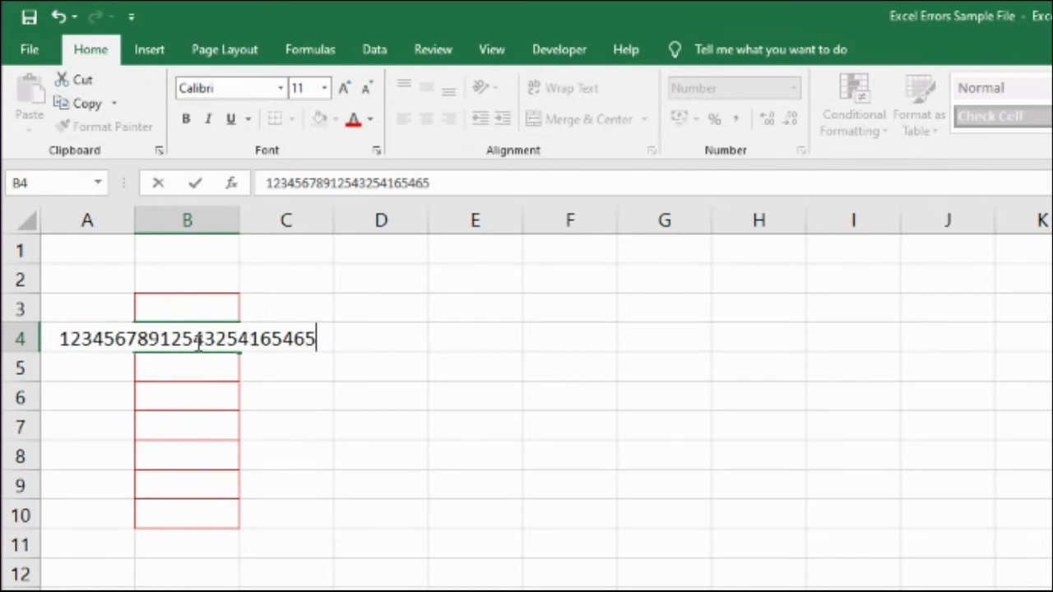
pyautogui.click(421, 497)
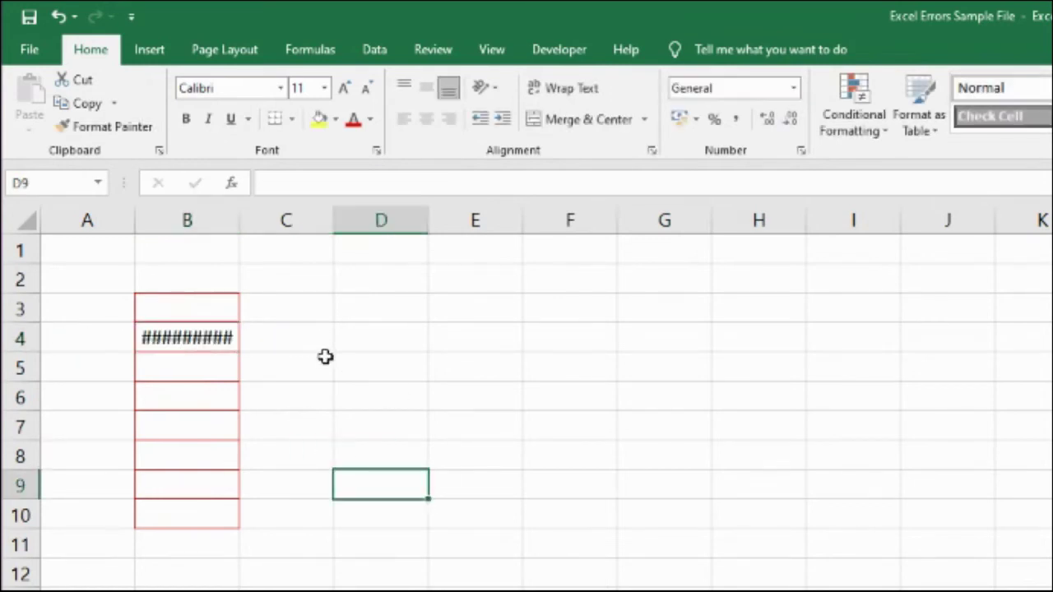
pyautogui.click(178, 342)
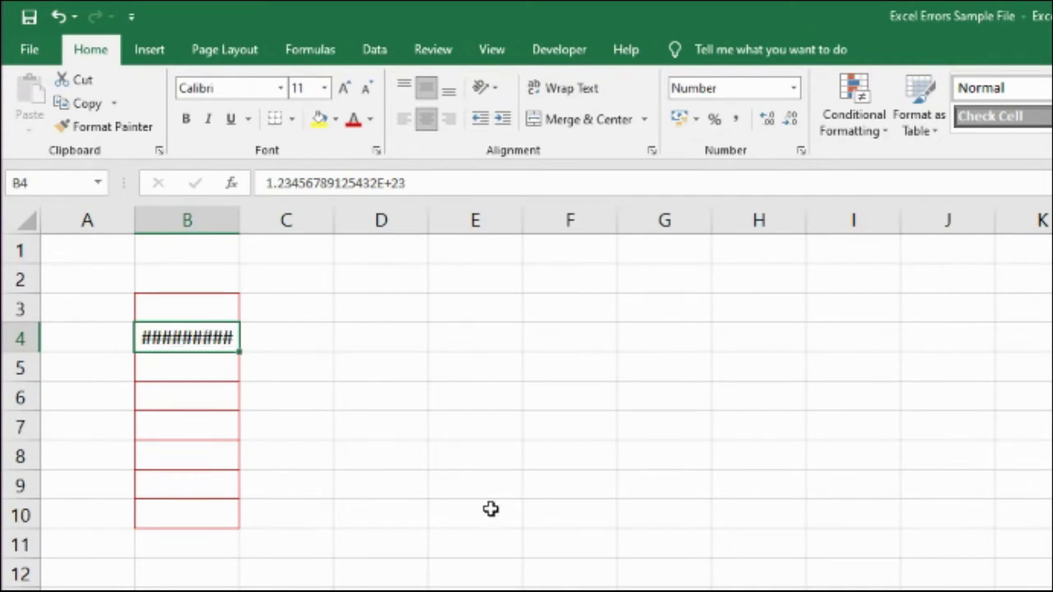
pyautogui.click(645, 546)
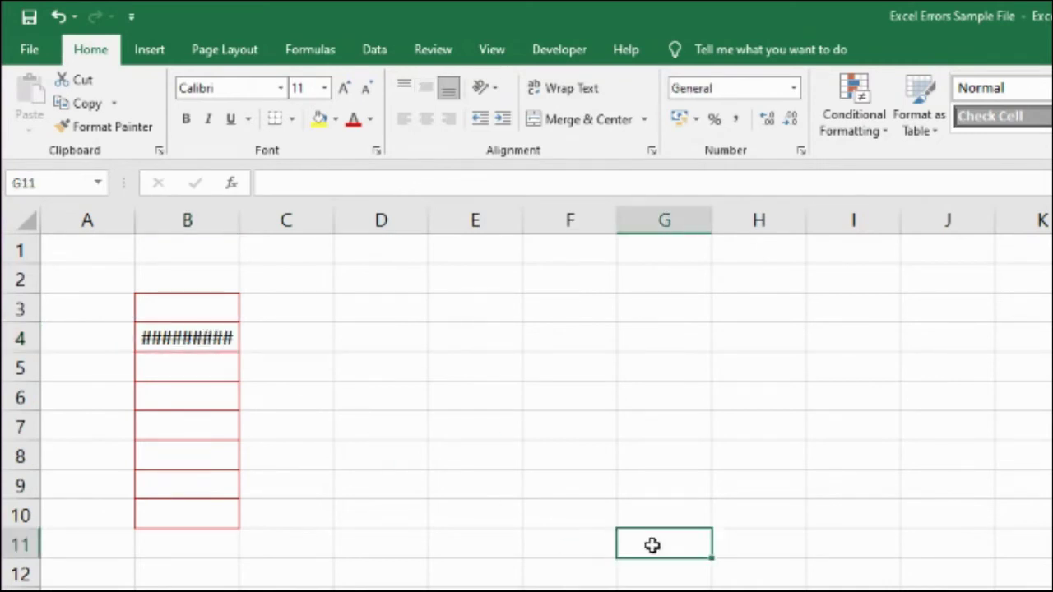
pyautogui.doubleClick(236, 227)
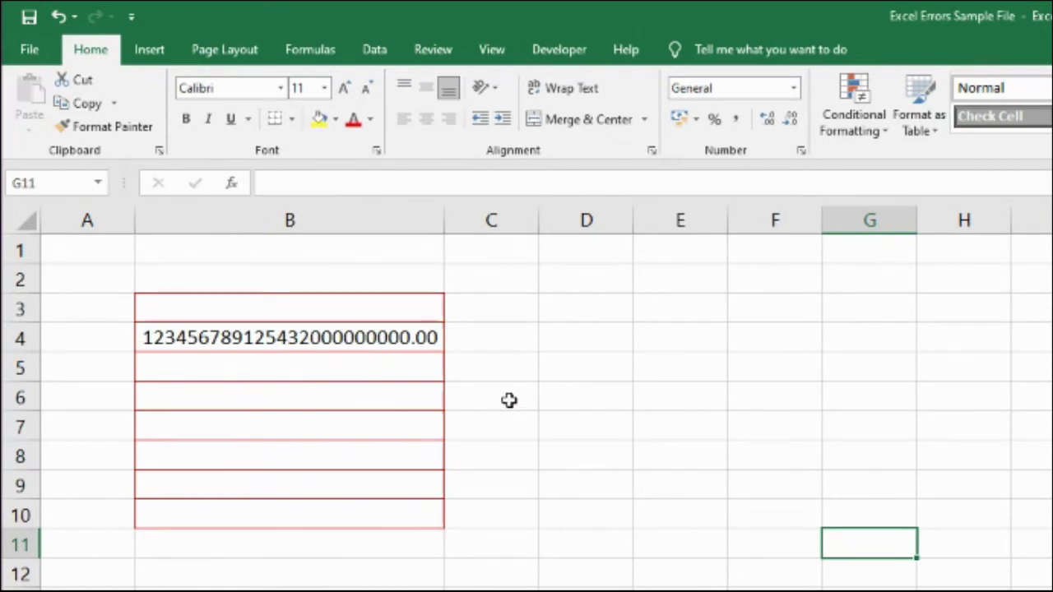
pyautogui.click(431, 338)
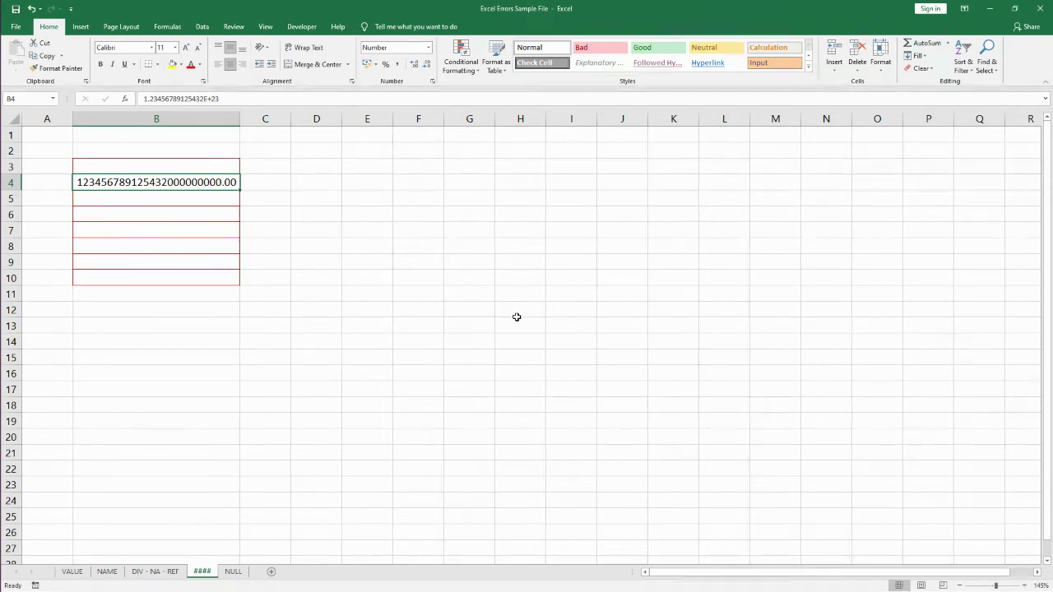
# - Delete and undo B4's number, then narrow column B so B4 shows ########
pyautogui.click(267, 183)
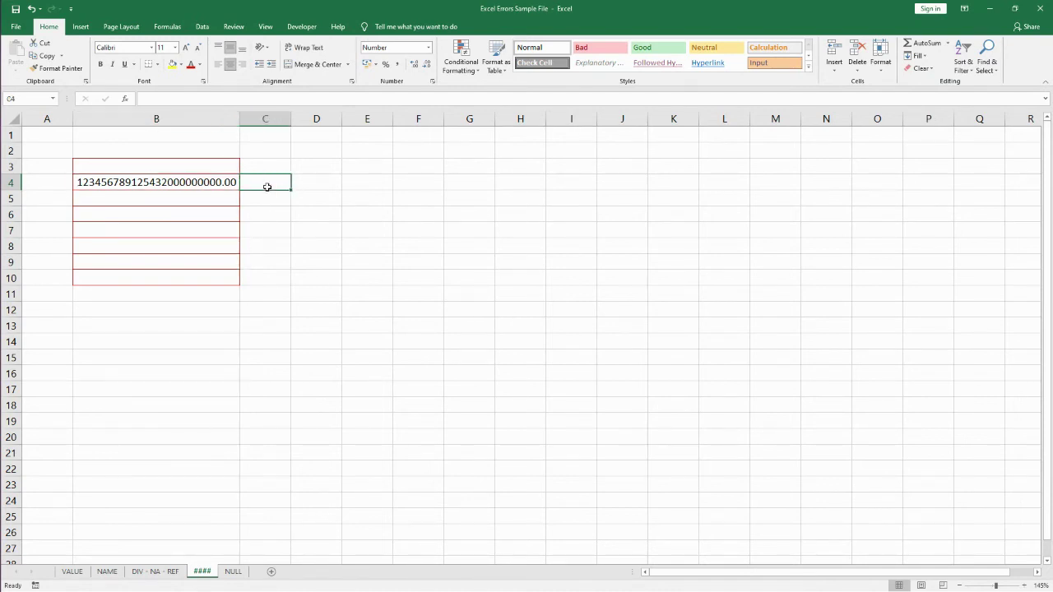
pyautogui.click(198, 218)
pyautogui.click(171, 183)
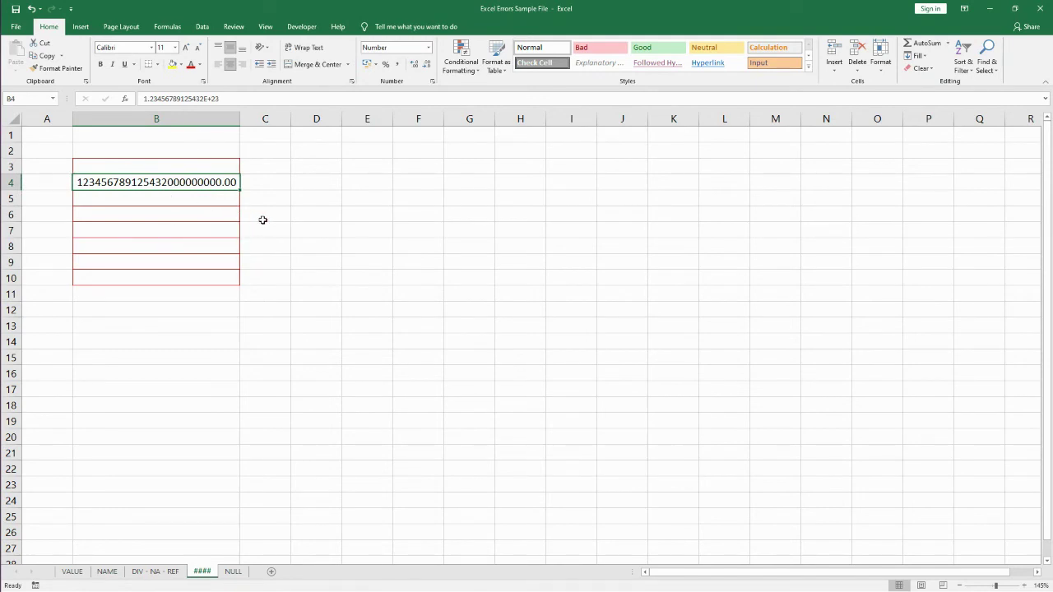
pyautogui.press('Delete')
pyautogui.click(312, 239)
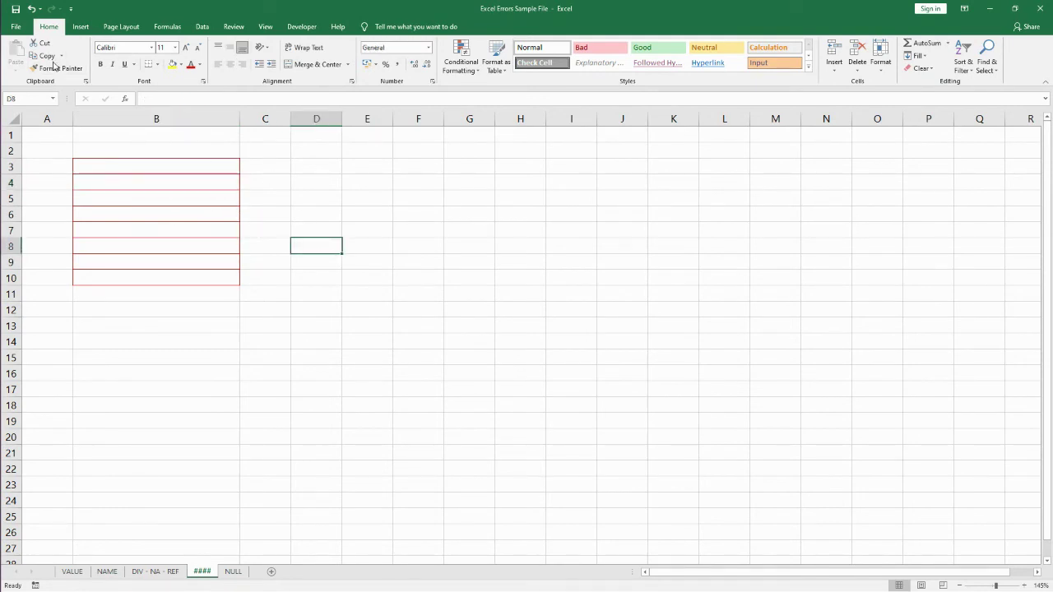
pyautogui.click(30, 8)
pyautogui.moveTo(240, 119); pyautogui.dragTo(171, 118)
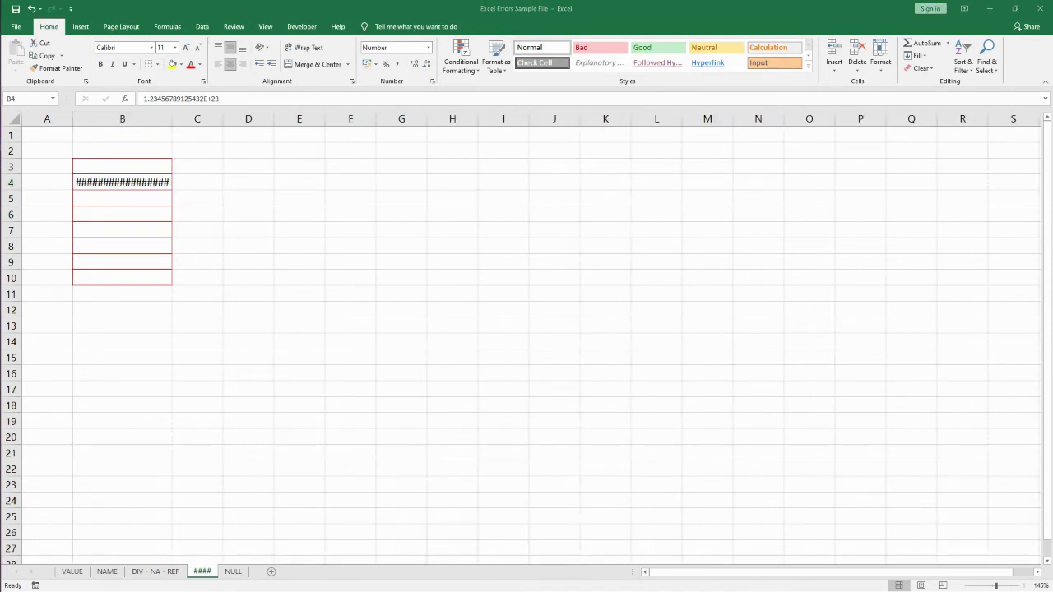
# - Switch to the NULL sheet
pyautogui.click(233, 573)
pyautogui.click(233, 573)
pyautogui.click(212, 403)
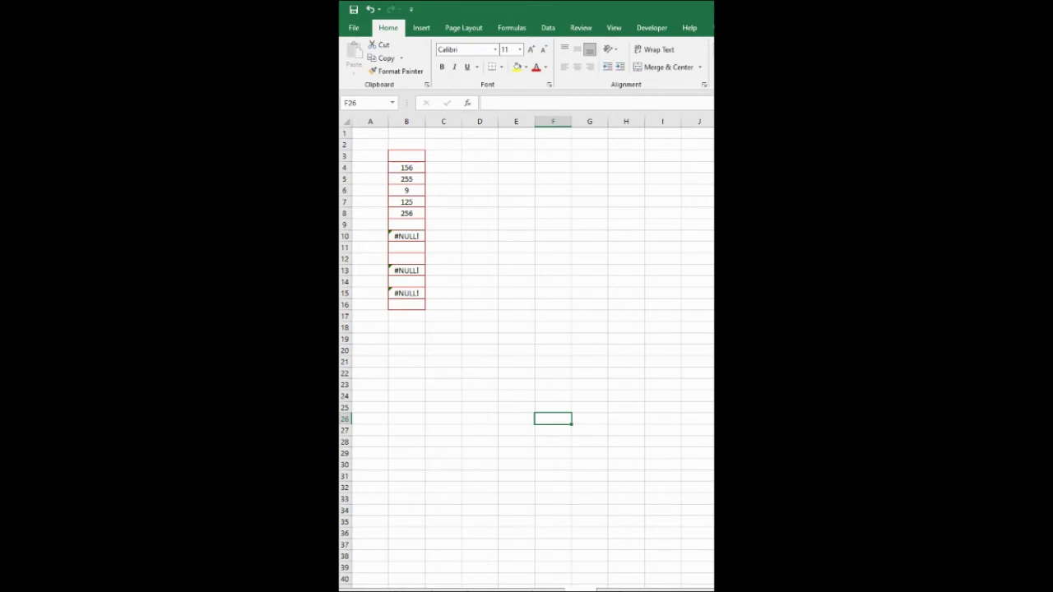
# - Insert a comma between B4:B5 and B7:B8 in B10's AVERAGE formula so it returns 198
pyautogui.click(403, 236)
pyautogui.scroll(5, 608, 349)
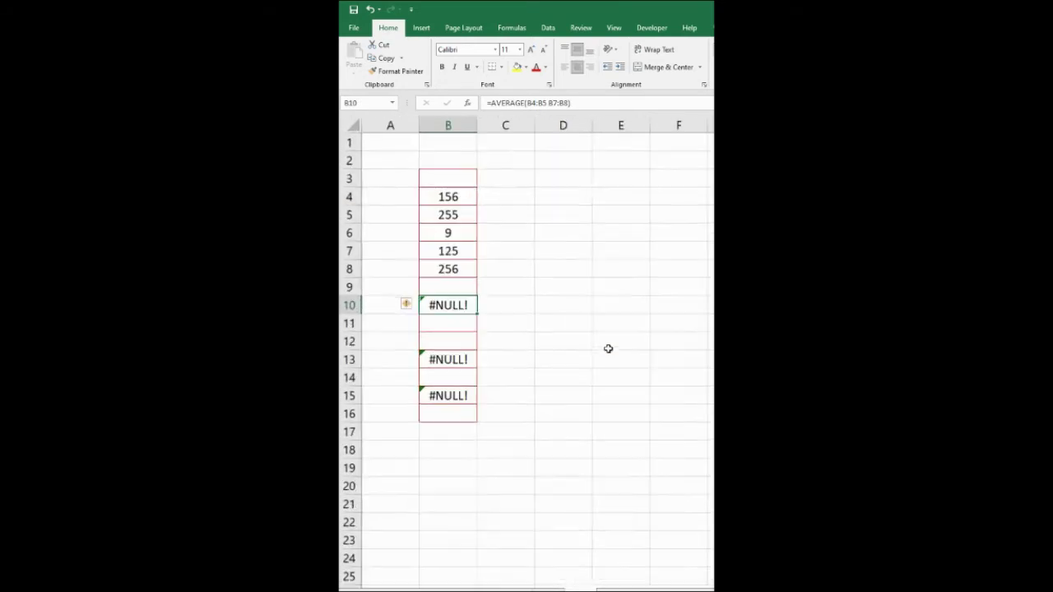
pyautogui.scroll(3, 608, 349)
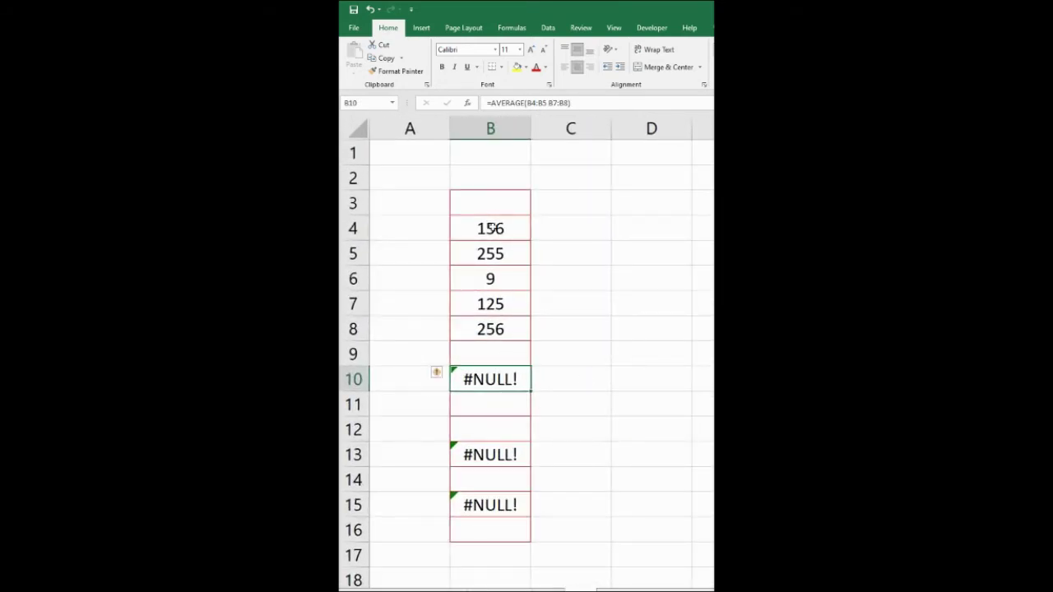
pyautogui.moveTo(490, 228); pyautogui.dragTo(490, 254)
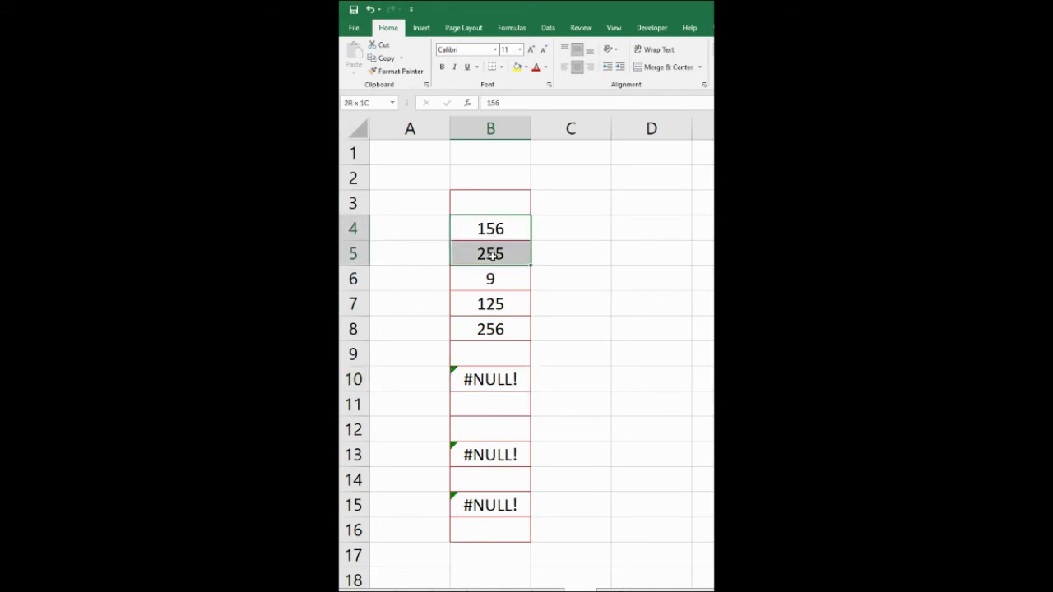
pyautogui.doubleClick(488, 380)
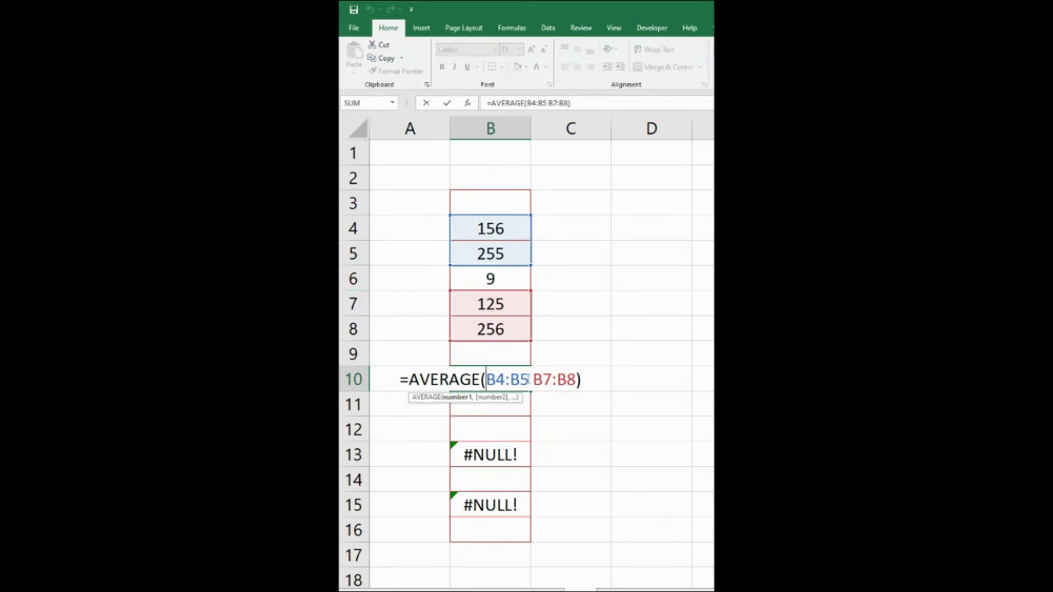
pyautogui.click(530, 379)
pyautogui.write(',')
pyautogui.press('Return')
pyautogui.click(513, 383)
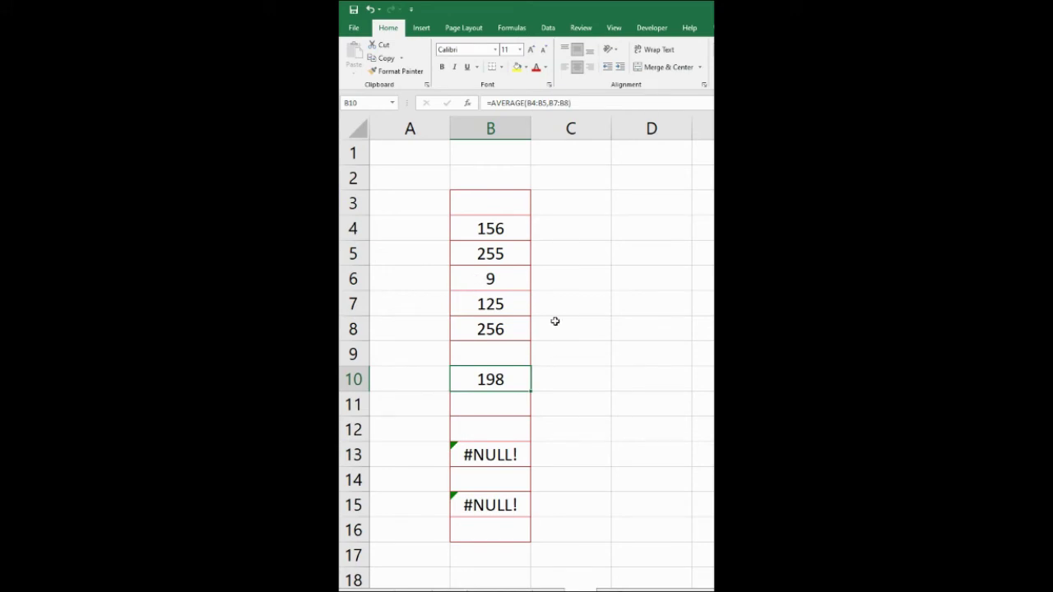
# - Highlight B4:B8 and row 6 to show that B10's formula skips the 9 in B6
pyautogui.moveTo(491, 228); pyautogui.dragTo(493, 328)
pyautogui.click(354, 279)
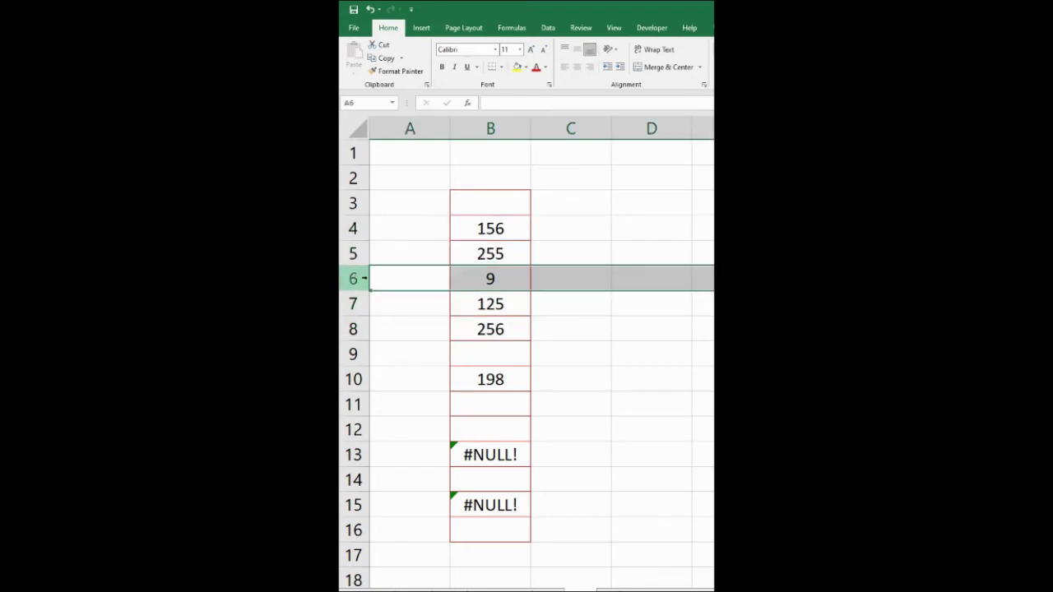
pyautogui.click(474, 278)
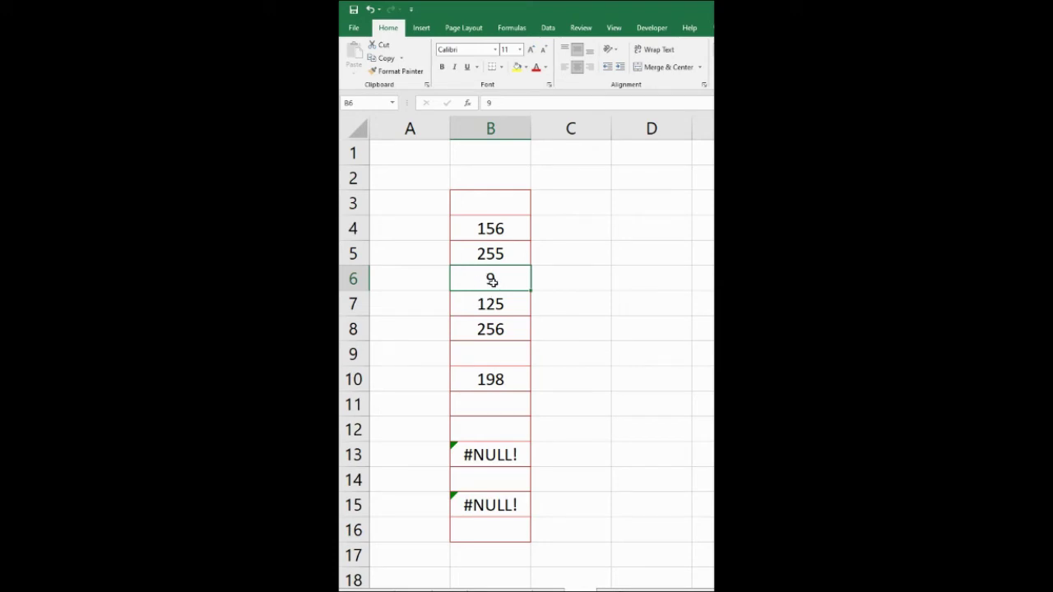
pyautogui.moveTo(499, 232); pyautogui.dragTo(498, 329)
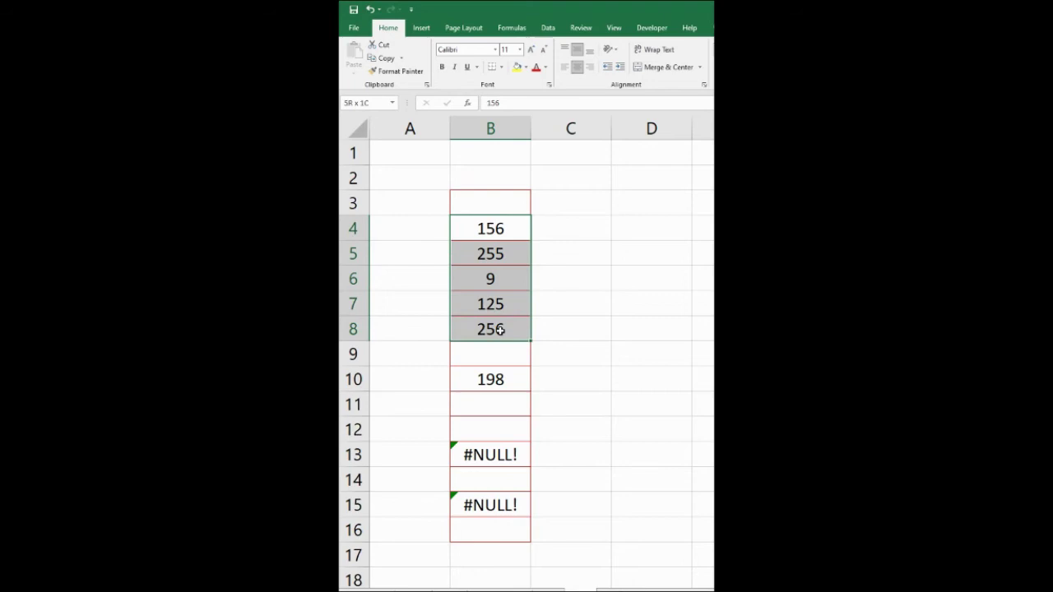
pyautogui.click(494, 280)
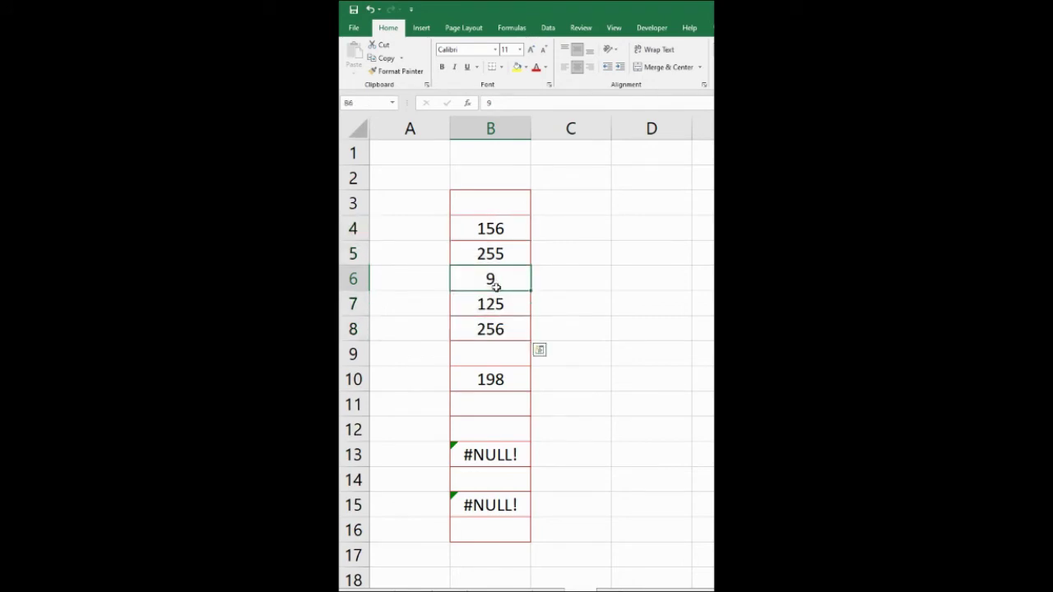
pyautogui.click(356, 279)
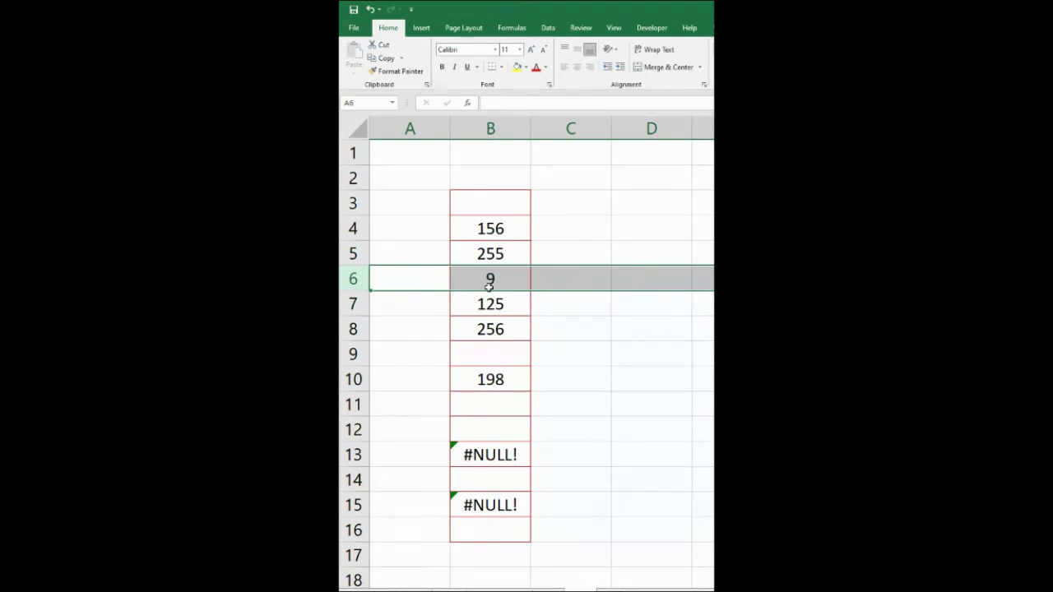
pyautogui.click(490, 376)
# - Enter =AVERAGE(B4:B8) in C10, showing 160.2, then highlight row 6 again
pyautogui.click(554, 376)
pyautogui.write('=')
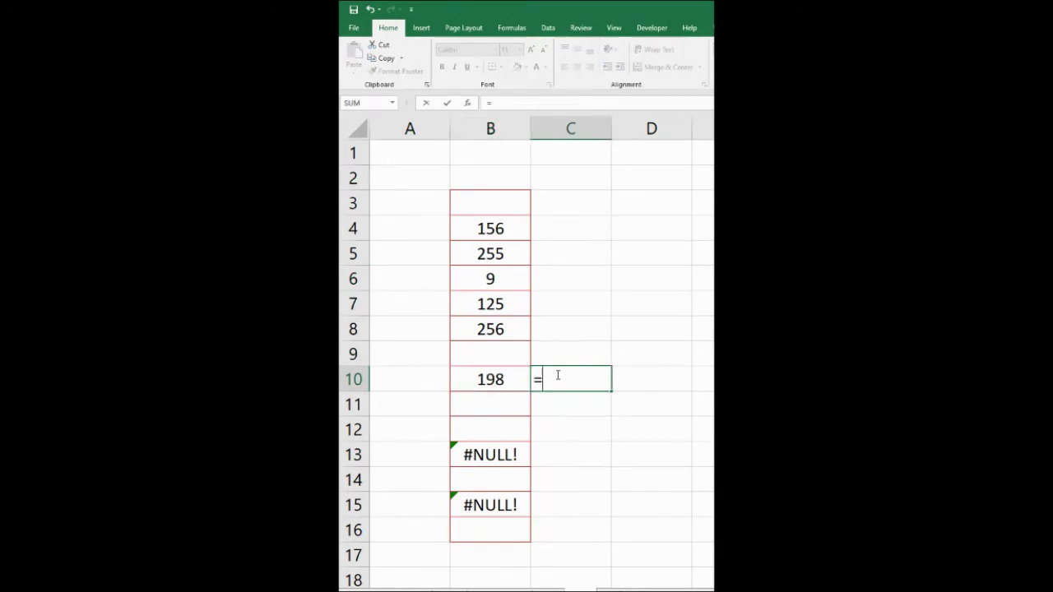
pyautogui.write('average(')
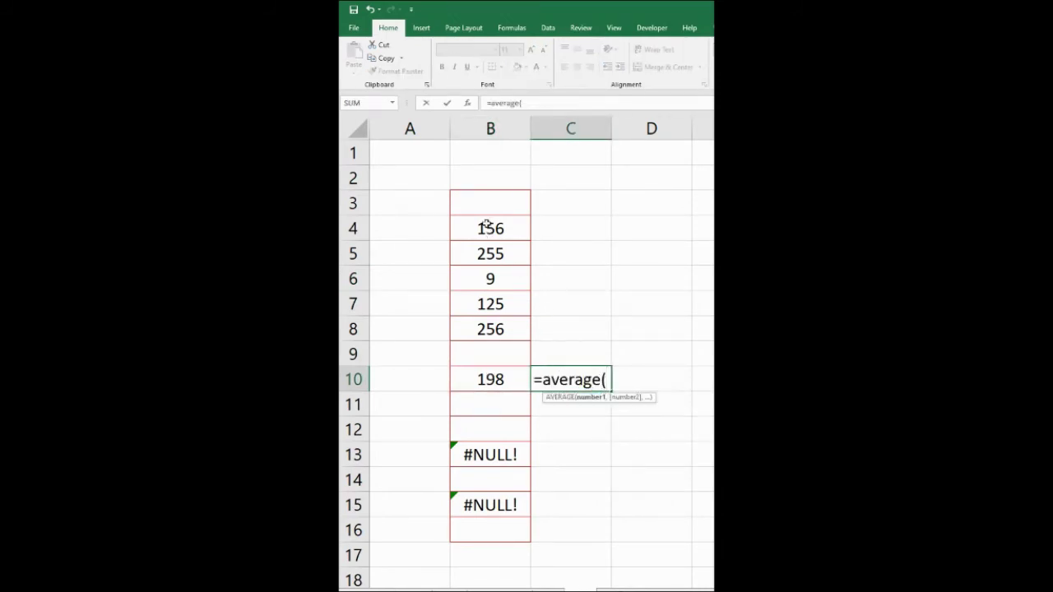
pyautogui.moveTo(484, 223); pyautogui.dragTo(488, 326)
pyautogui.write(')')
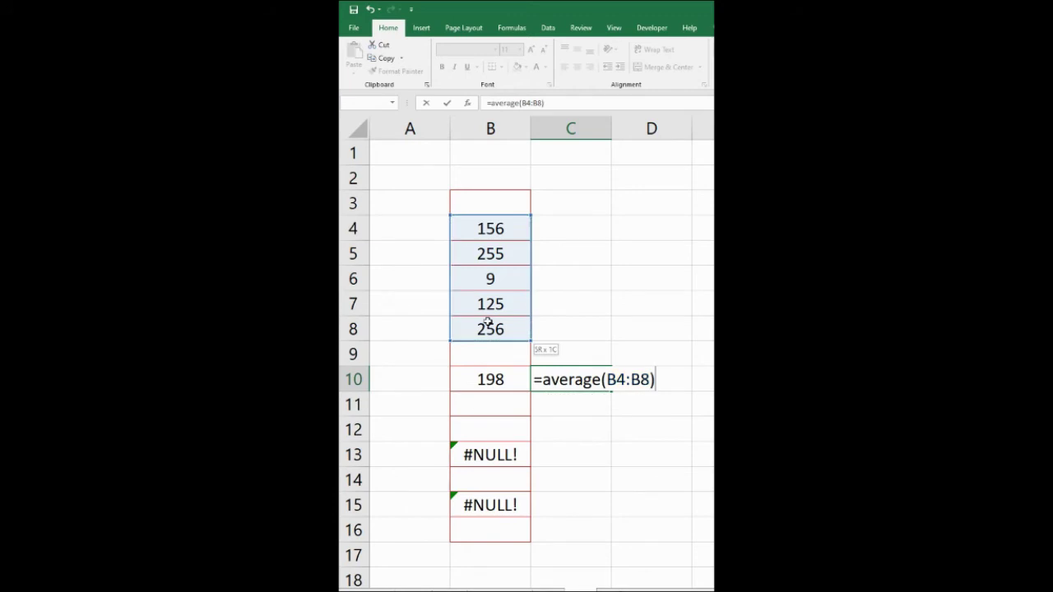
pyautogui.press('Return')
pyautogui.click(579, 379)
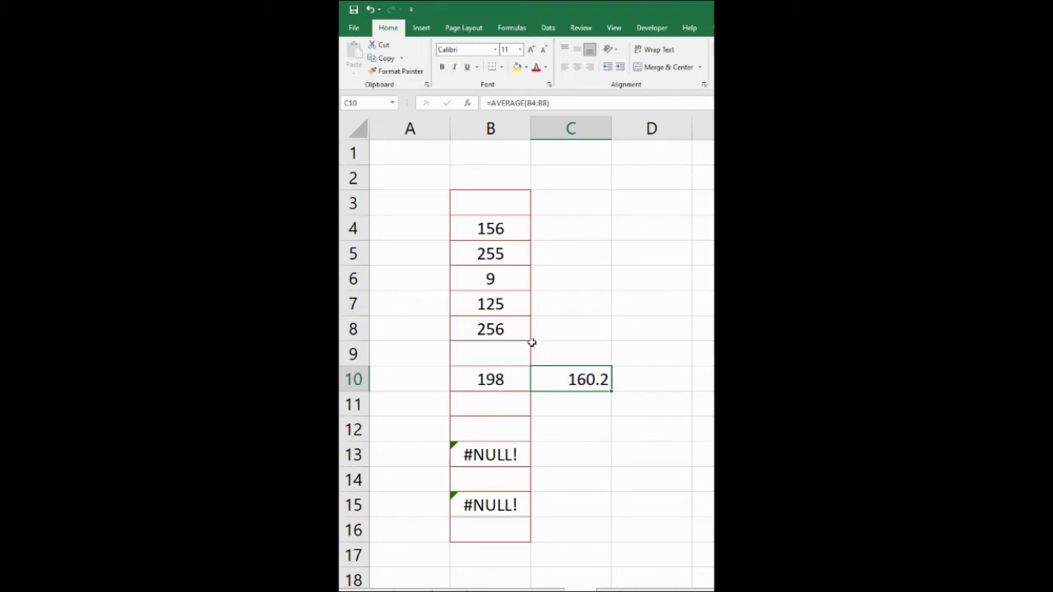
pyautogui.click(358, 279)
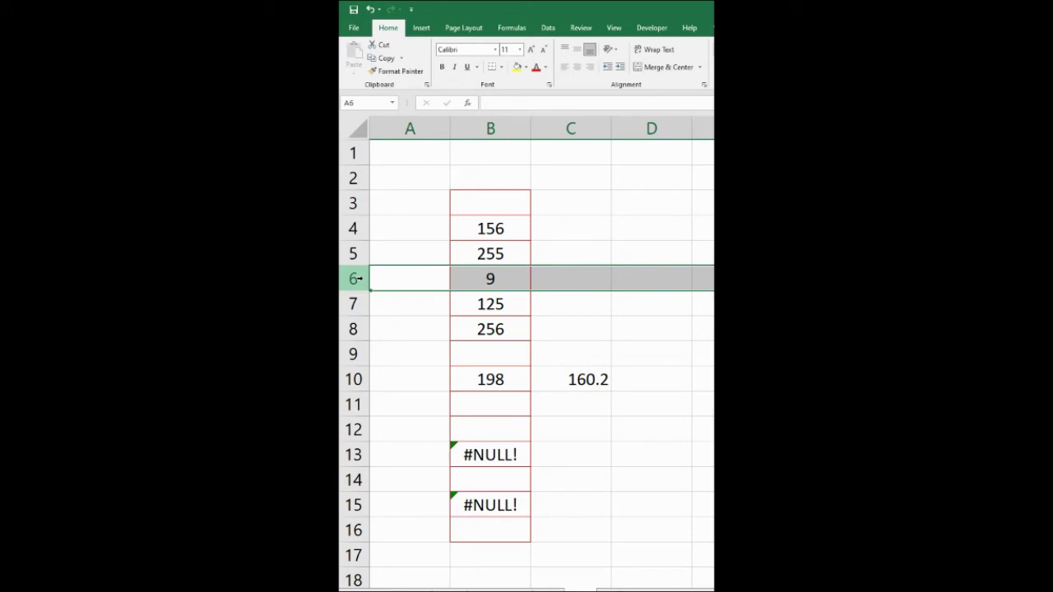
pyautogui.moveTo(362, 279); pyautogui.dragTo(358, 278)
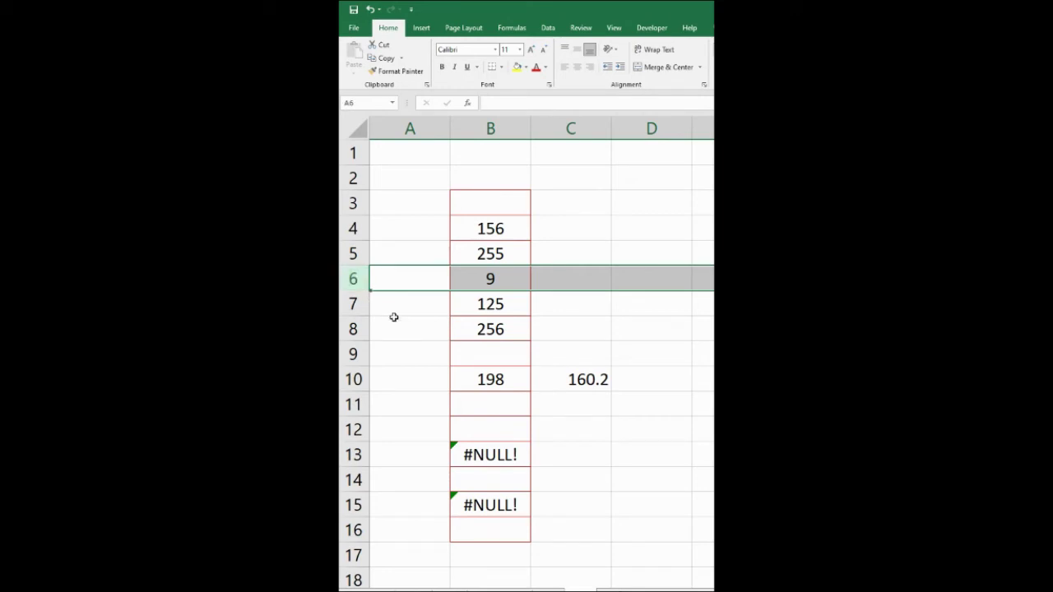
# - Replace the space in B13's SUM formula with a colon, so it shows 389
pyautogui.click(497, 379)
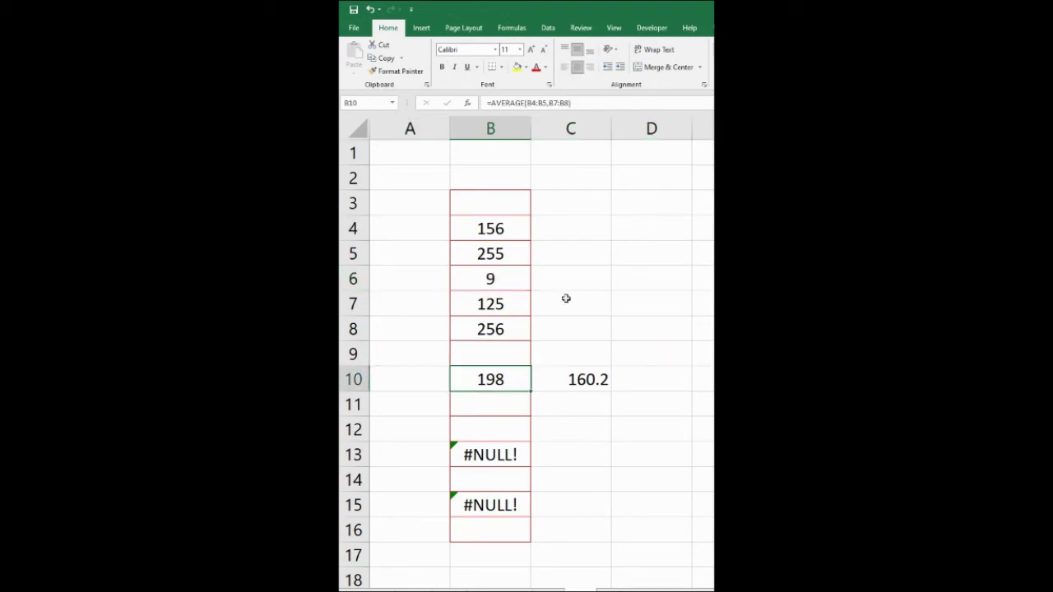
pyautogui.doubleClick(499, 379)
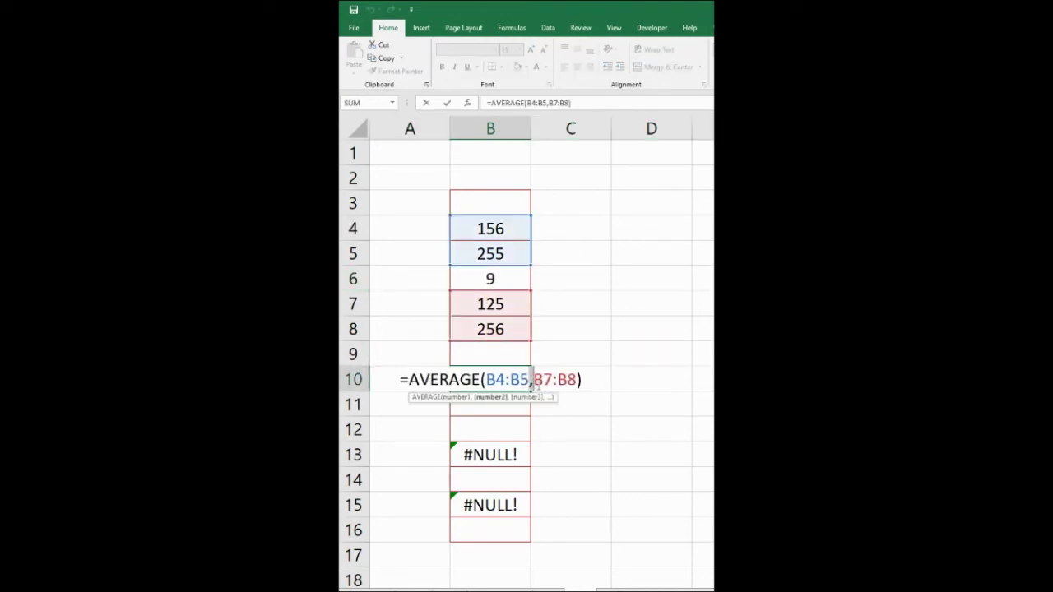
pyautogui.press('Return')
pyautogui.click(503, 454)
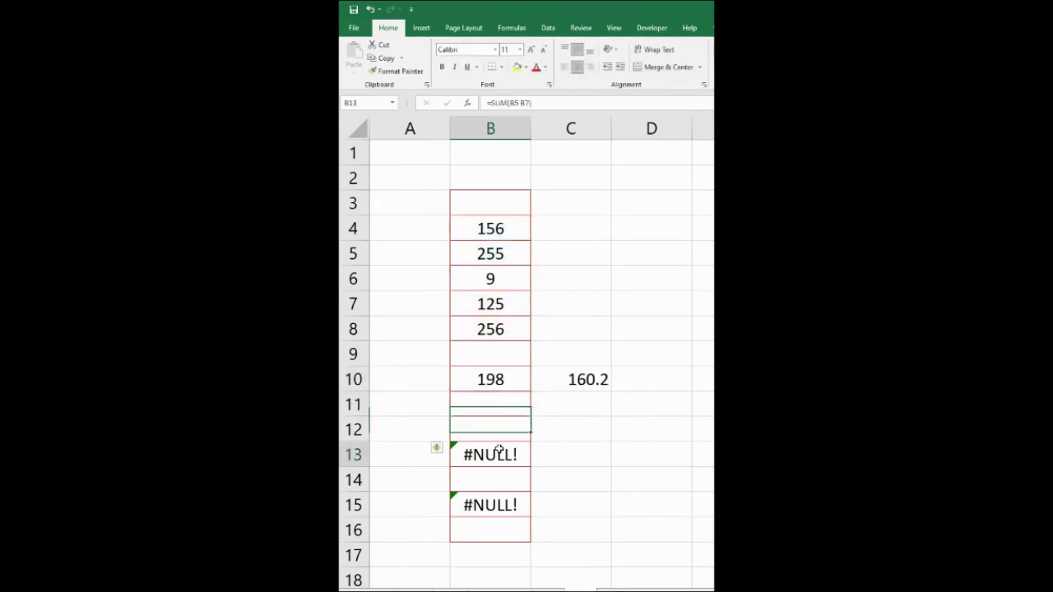
pyautogui.doubleClick(503, 454)
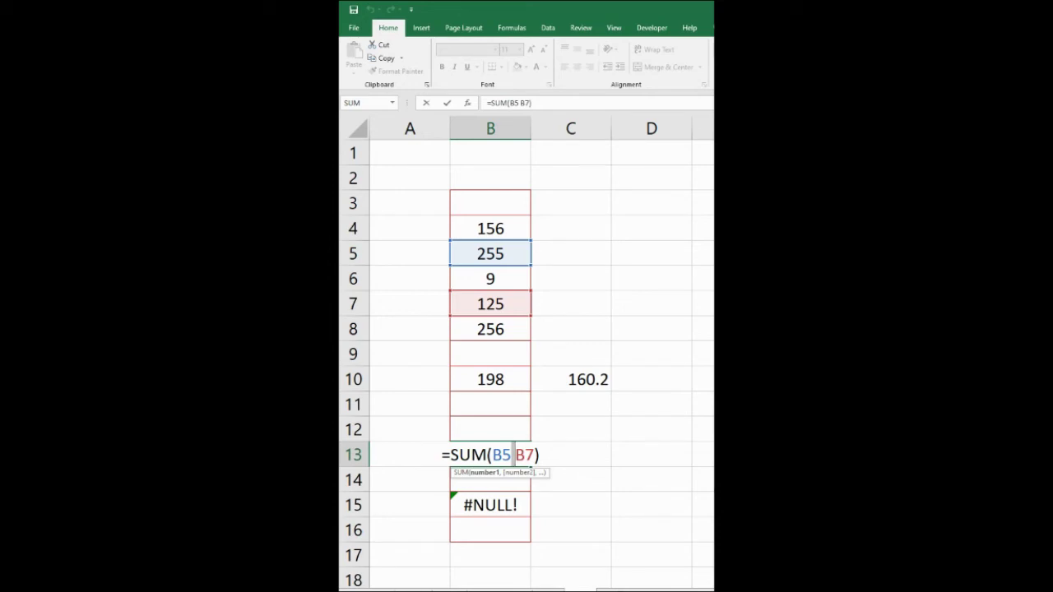
pyautogui.press('BackSpace')
pyautogui.write(':')
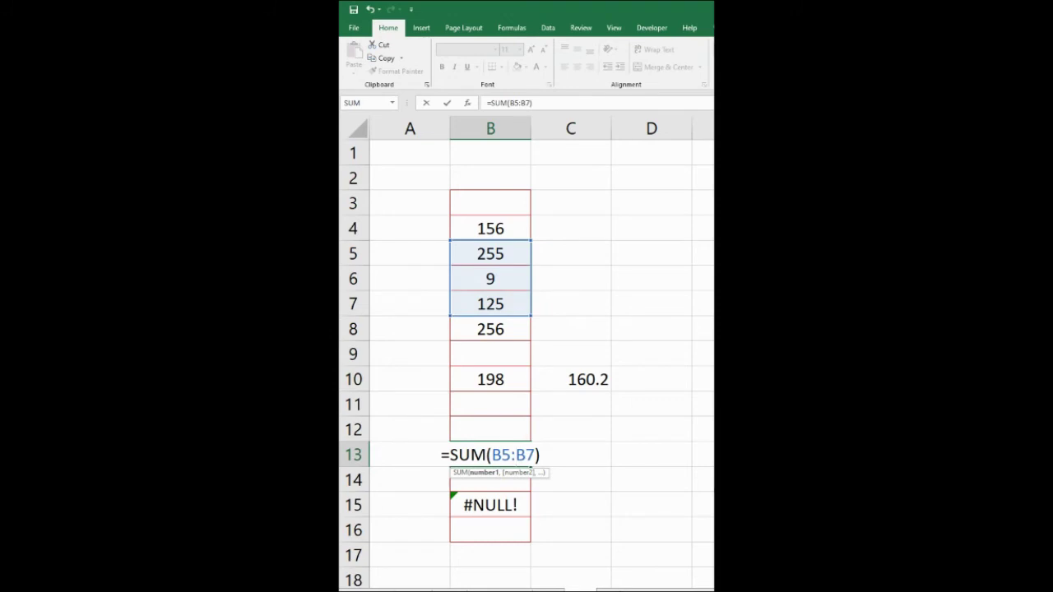
pyautogui.press('Return')
# - Replace the space in B15's formula with a comma, making =SUM(B5,B7:B8) return 636
pyautogui.click(510, 504)
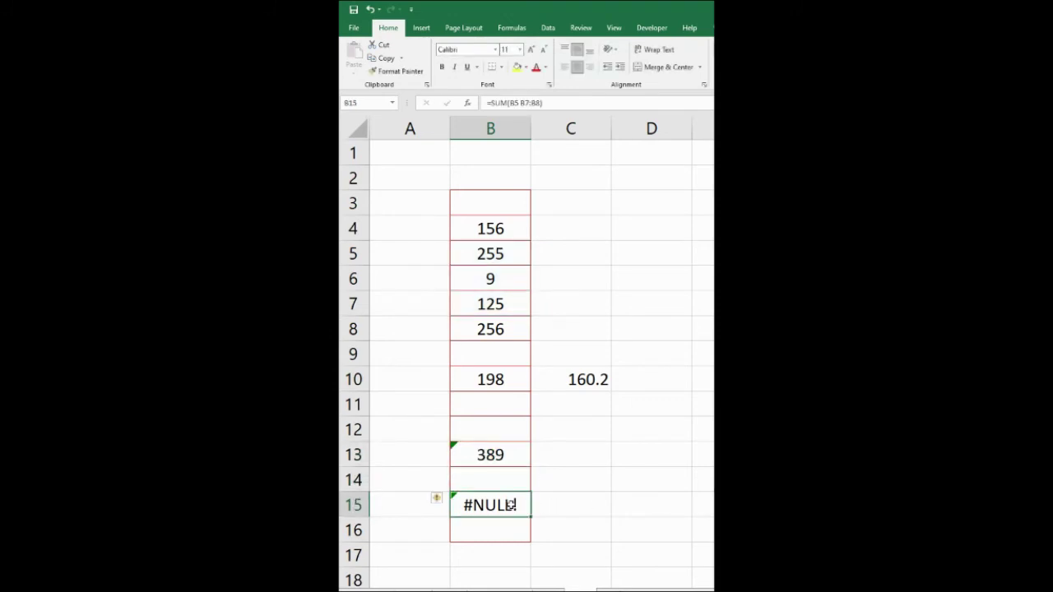
pyautogui.doubleClick(511, 505)
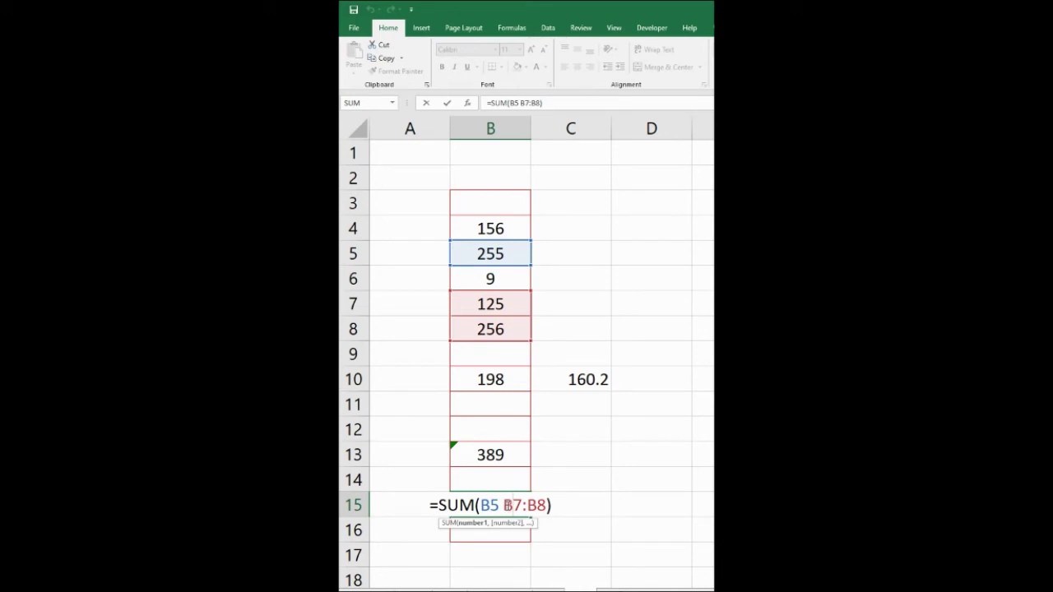
pyautogui.click(503, 504)
pyautogui.press('BackSpace')
pyautogui.write(',')
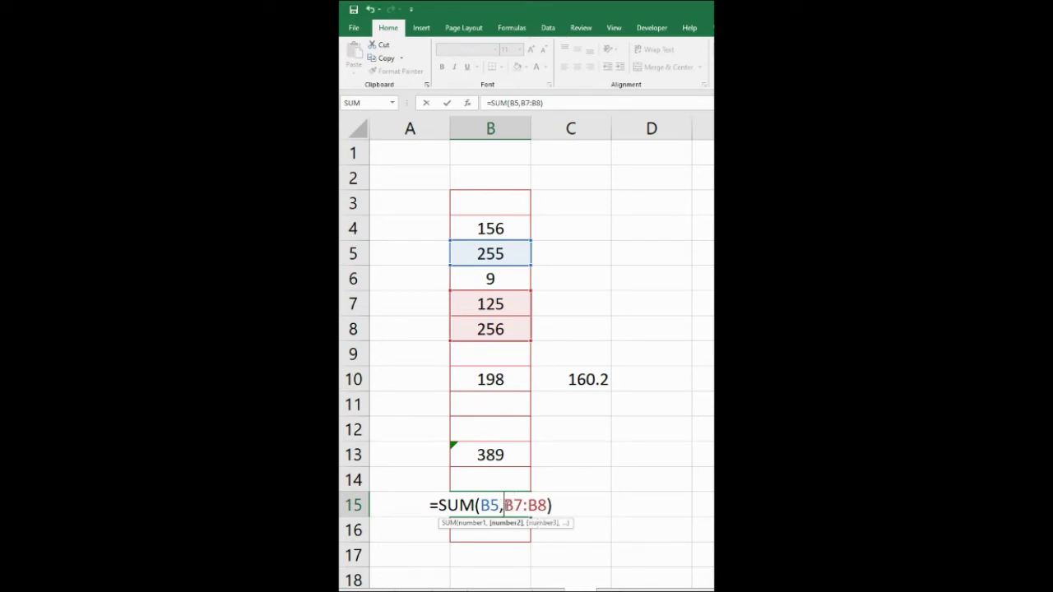
pyautogui.press('Return')
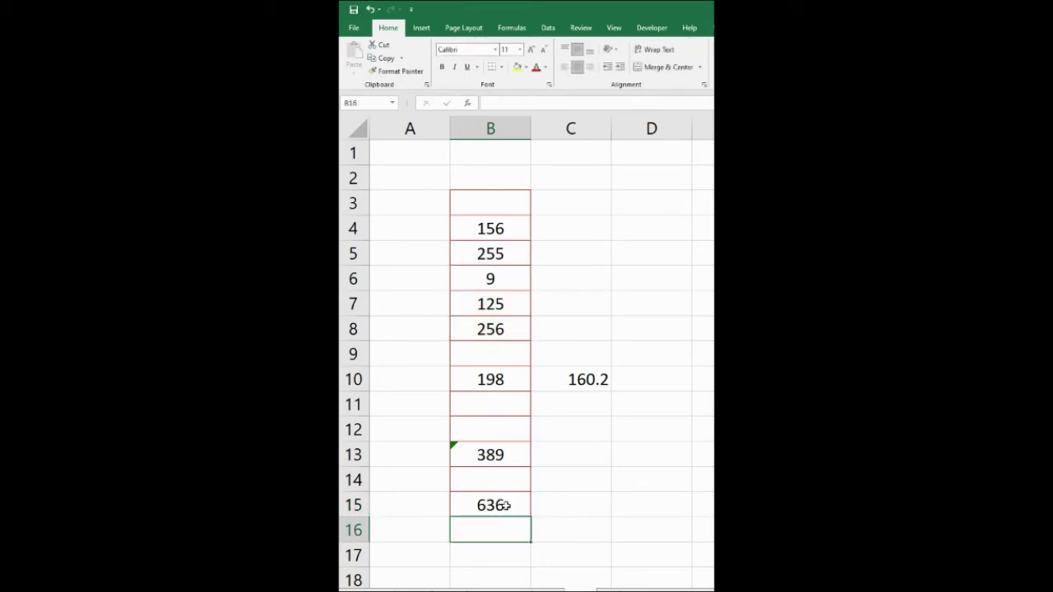
pyautogui.click(504, 505)
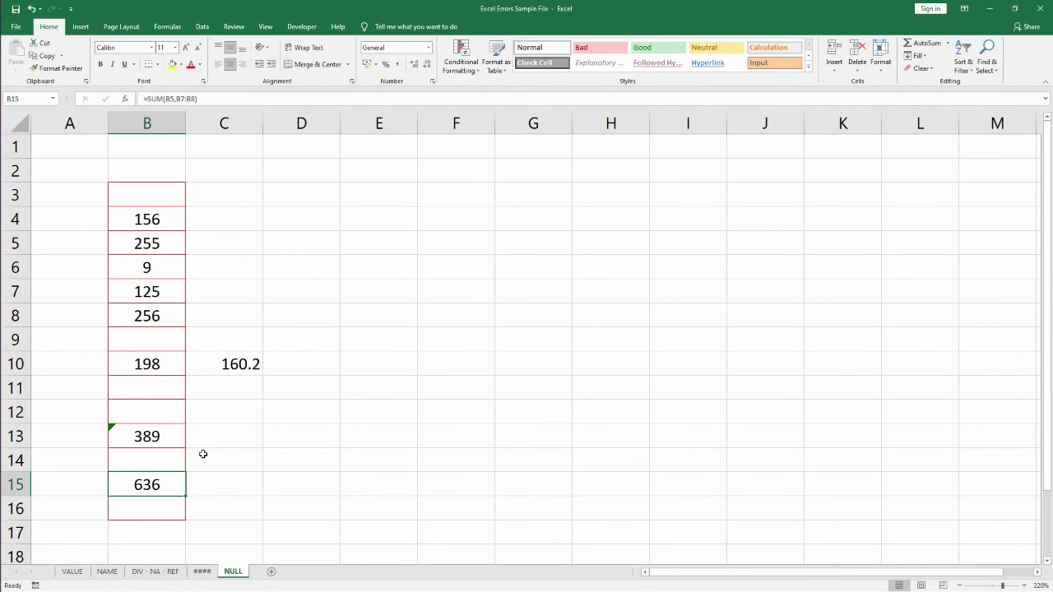
# - Copy the Date/Salesclerk/Item/Sales table from the DIV - NA - REF sheet
pyautogui.click(157, 571)
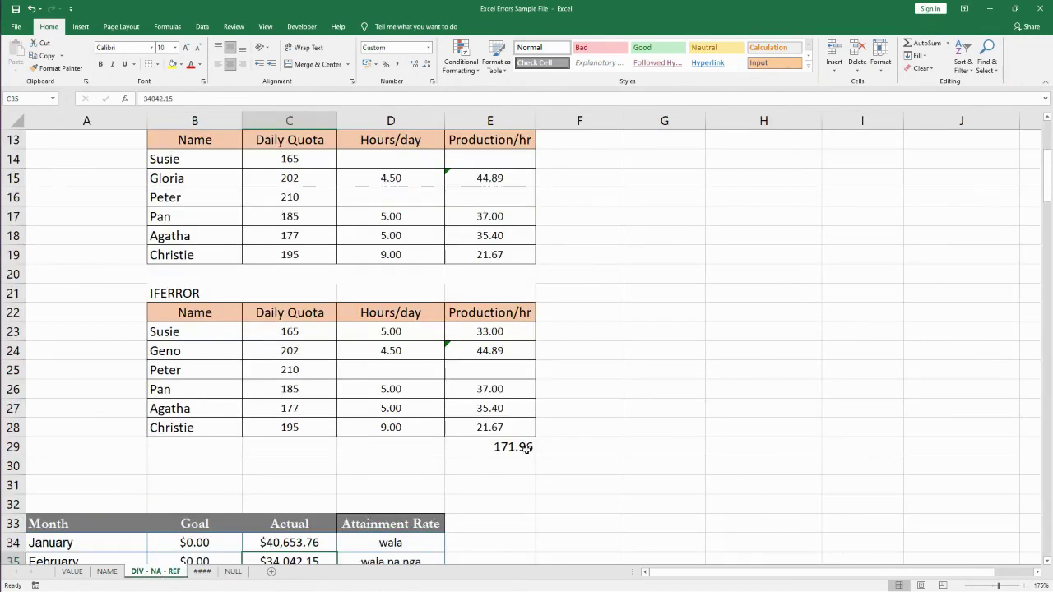
pyautogui.scroll(4, 538, 488)
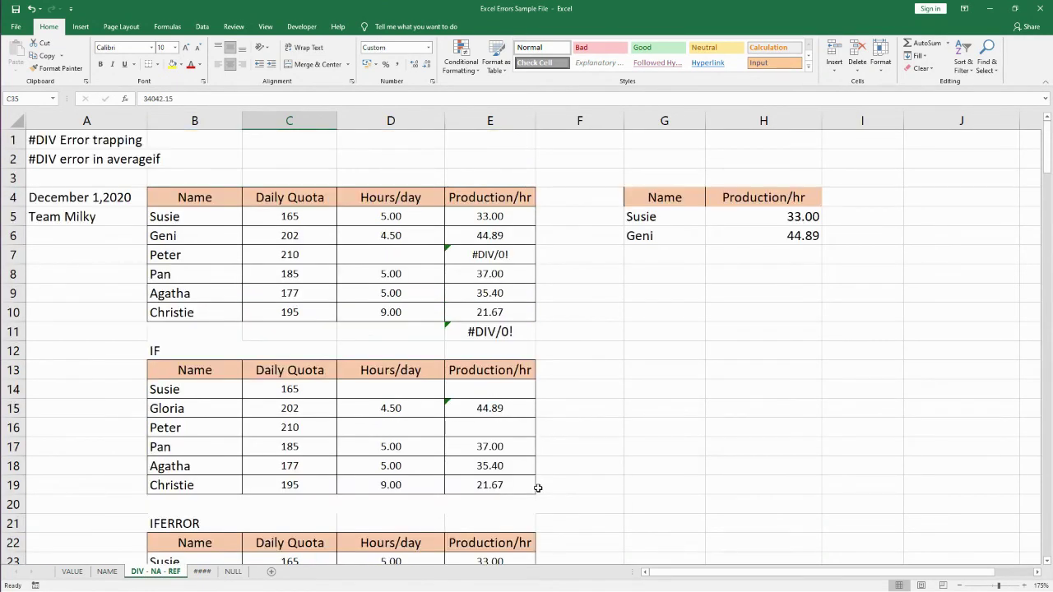
pyautogui.scroll(-20, 538, 487)
pyautogui.scroll(12, 538, 487)
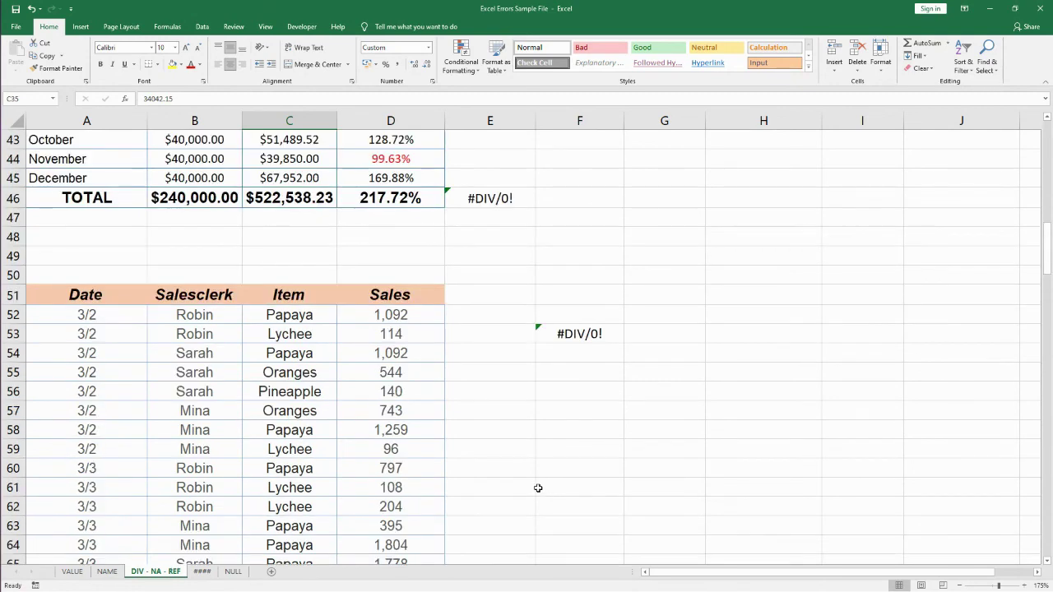
pyautogui.scroll(14, 537, 487)
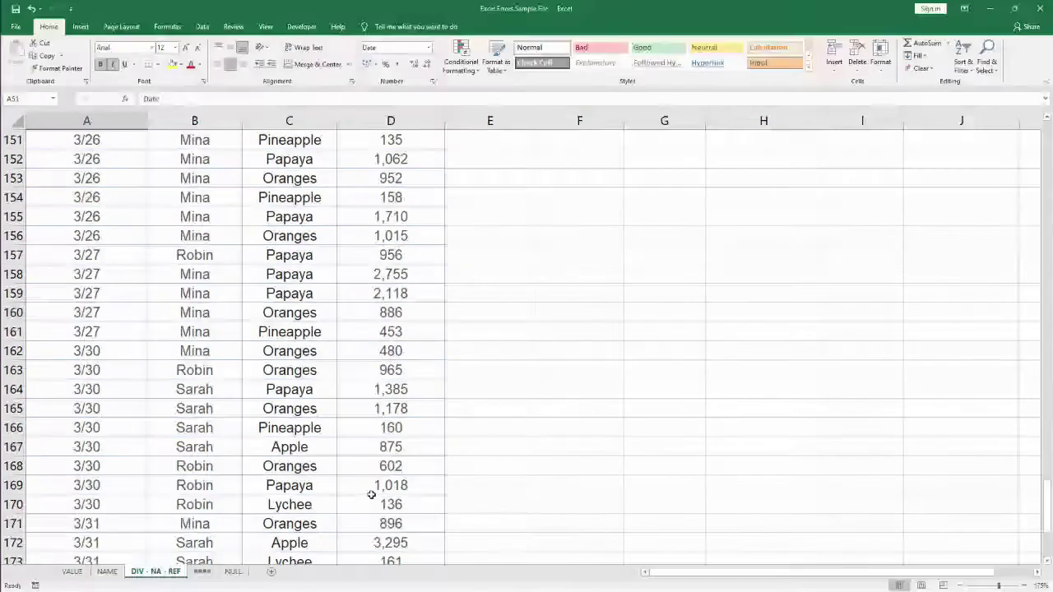
pyautogui.scroll(-10, 371, 494)
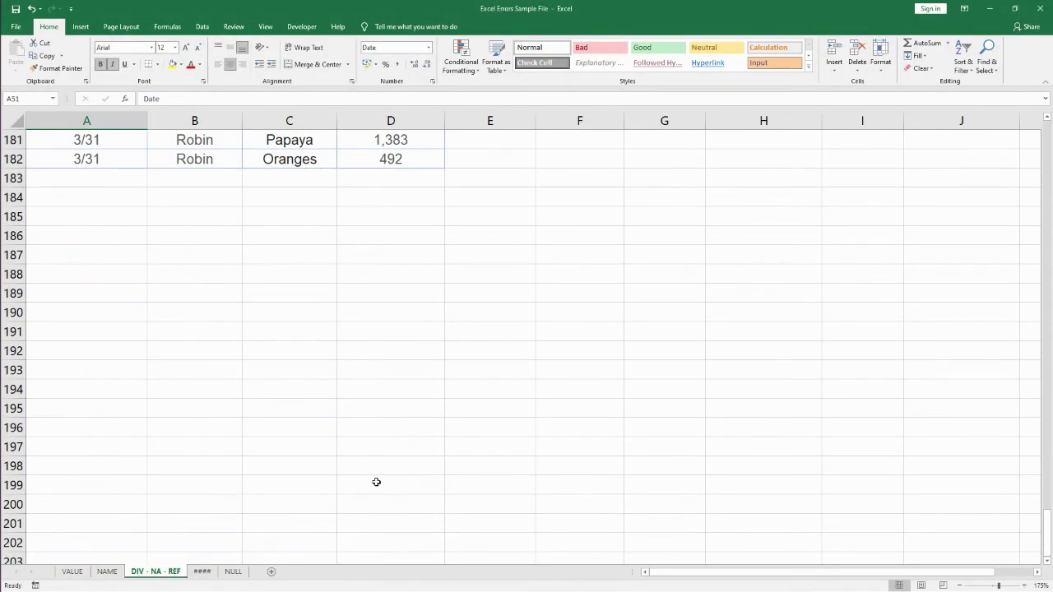
pyautogui.scroll(6, 376, 482)
pyautogui.hotkey('ctrl', 'a')
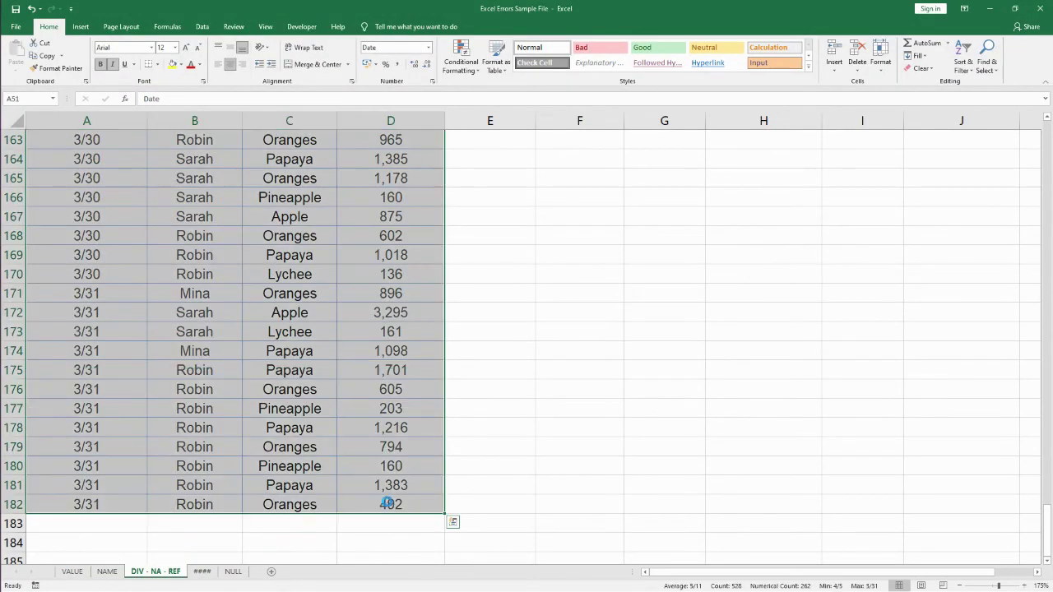
pyautogui.hotkey('ctrl', 'c')
# - Add a new sheet named December and paste the sales table at A1
pyautogui.click(271, 571)
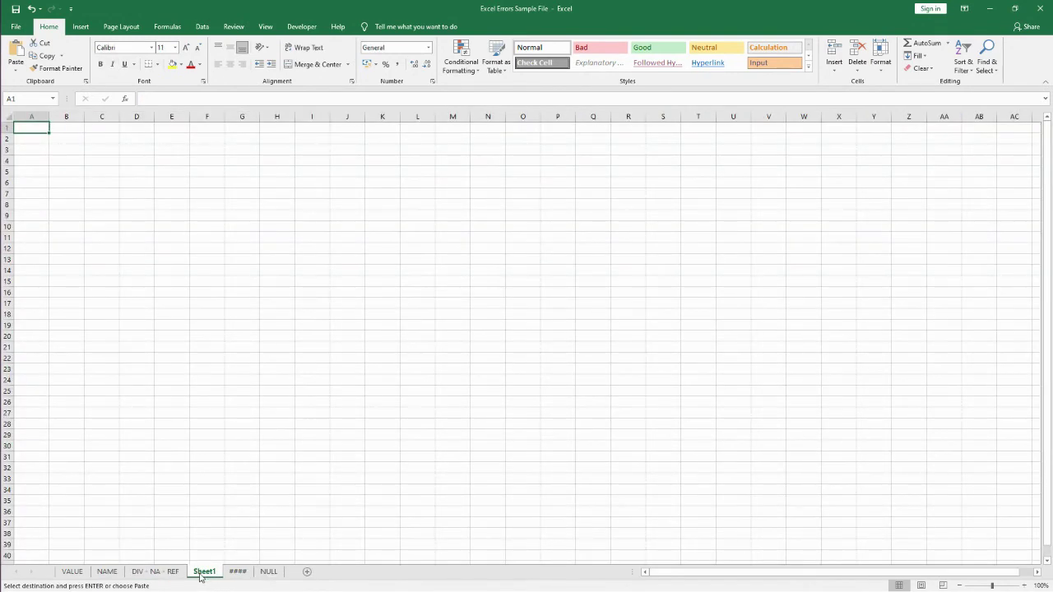
pyautogui.doubleClick(202, 572)
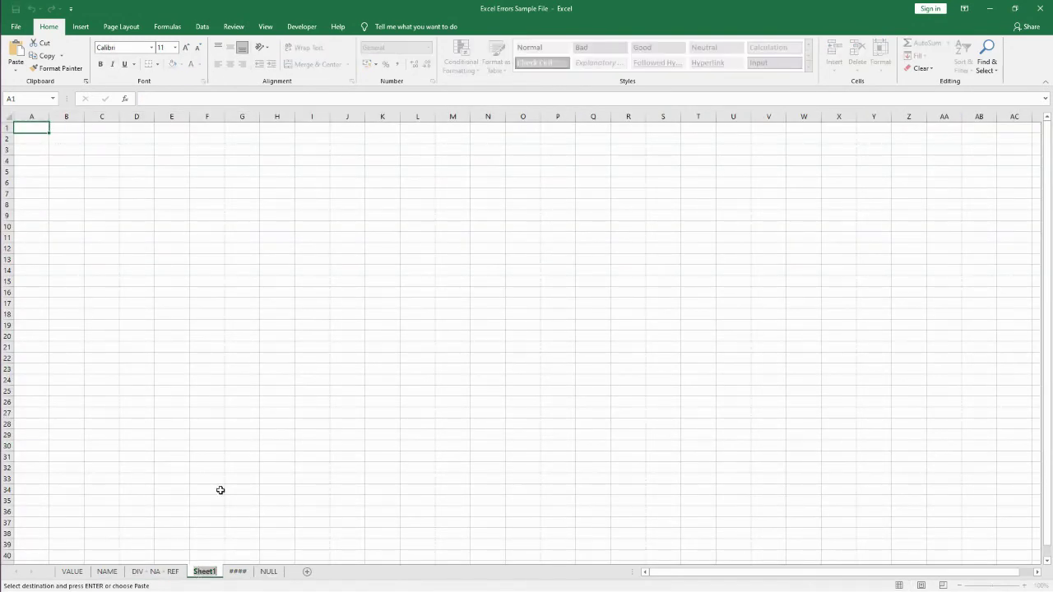
pyautogui.write('December')
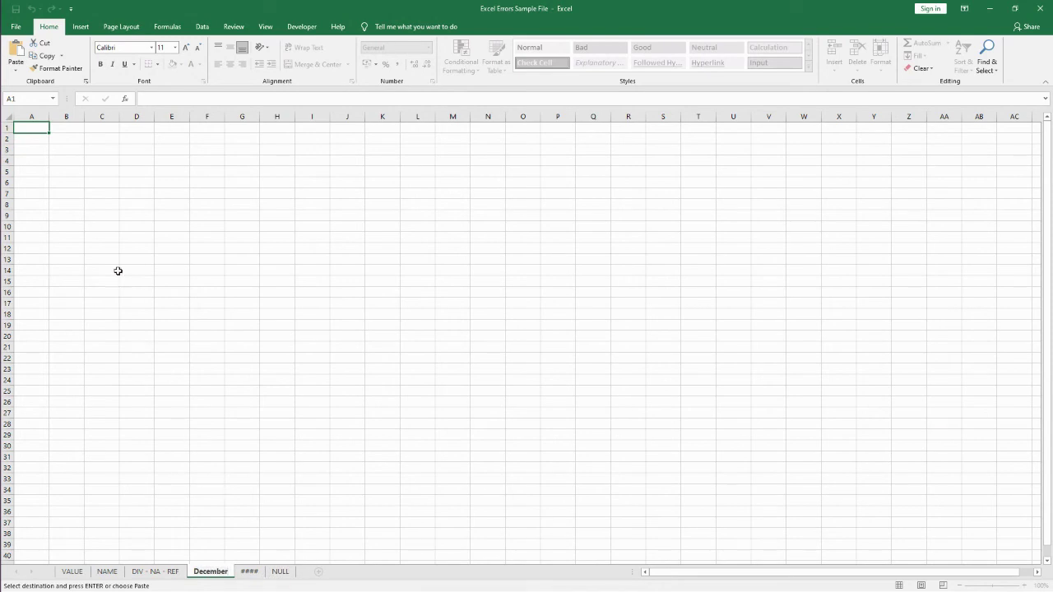
pyautogui.click(37, 126)
pyautogui.hotkey('ctrl', 'v')
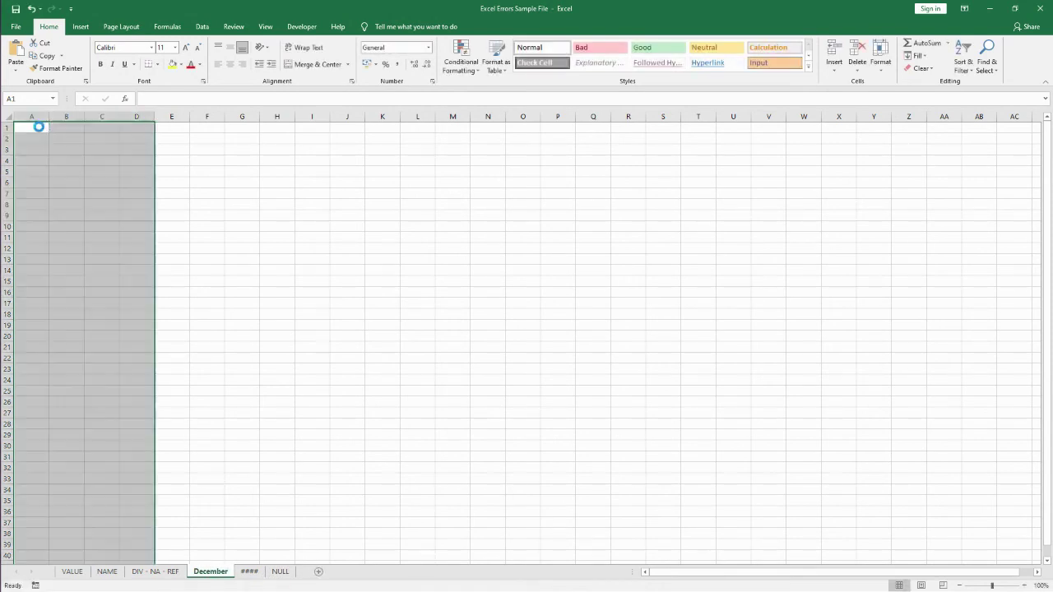
# - Autofit columns A–D and rename the sheet to March
pyautogui.click(169, 227)
pyautogui.moveTo(40, 112); pyautogui.dragTo(151, 111)
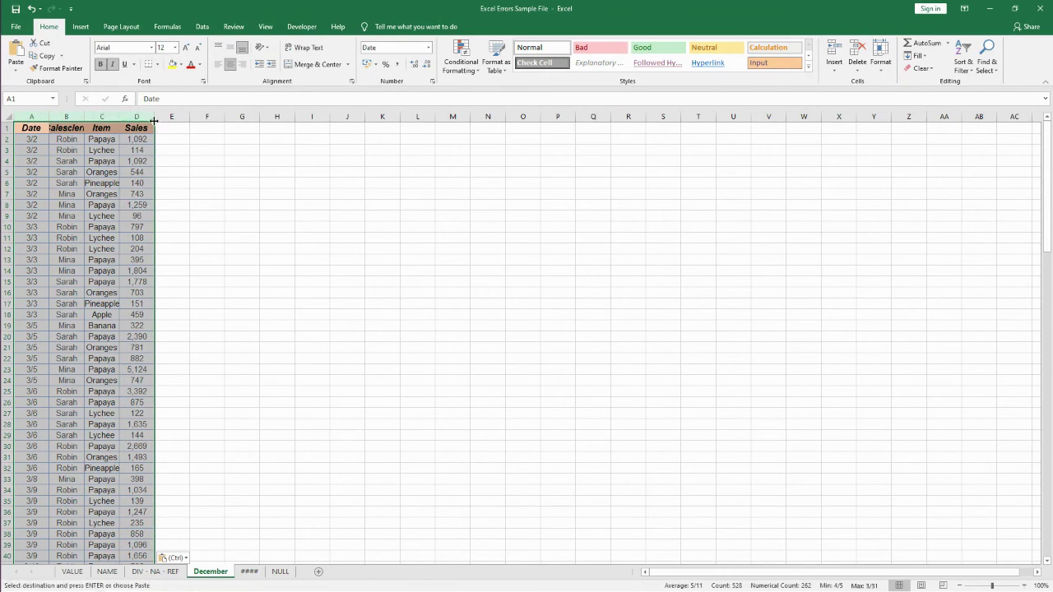
pyautogui.doubleClick(153, 121)
pyautogui.moveTo(209, 215); pyautogui.dragTo(210, 227)
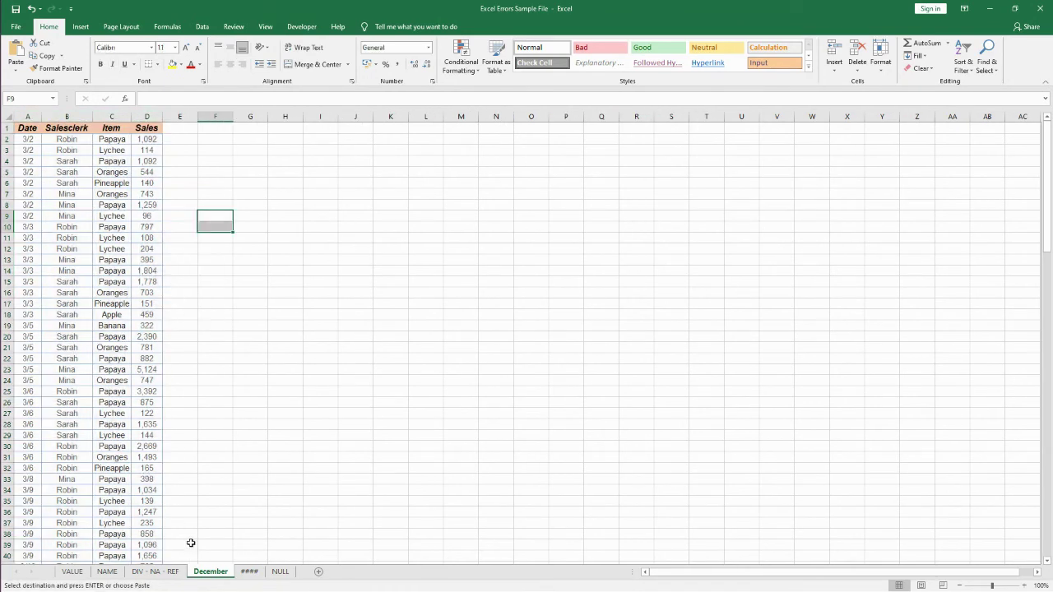
pyautogui.doubleClick(210, 571)
pyautogui.write('March')
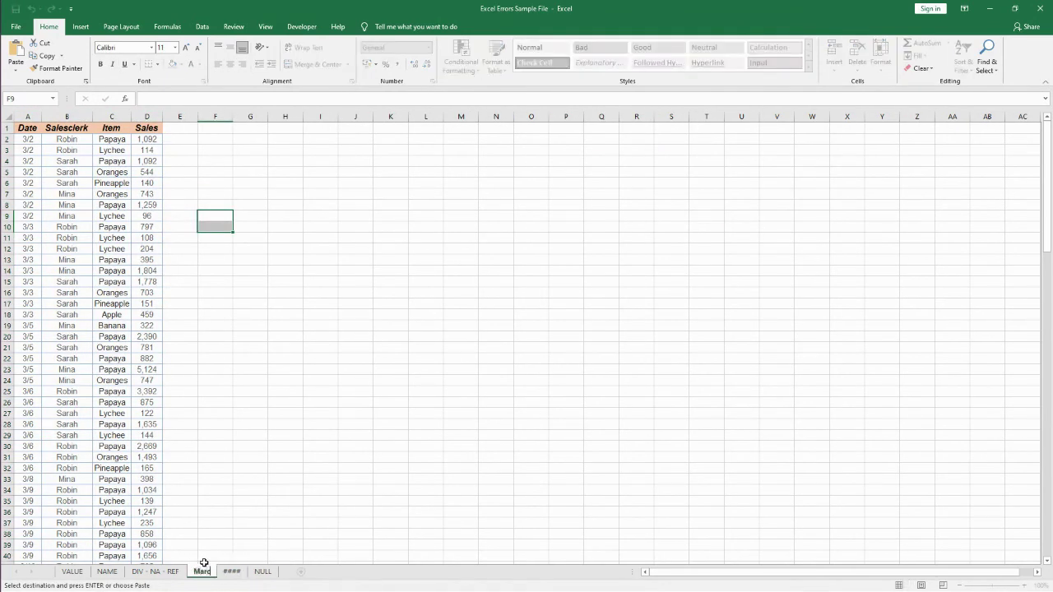
pyautogui.click(31, 226)
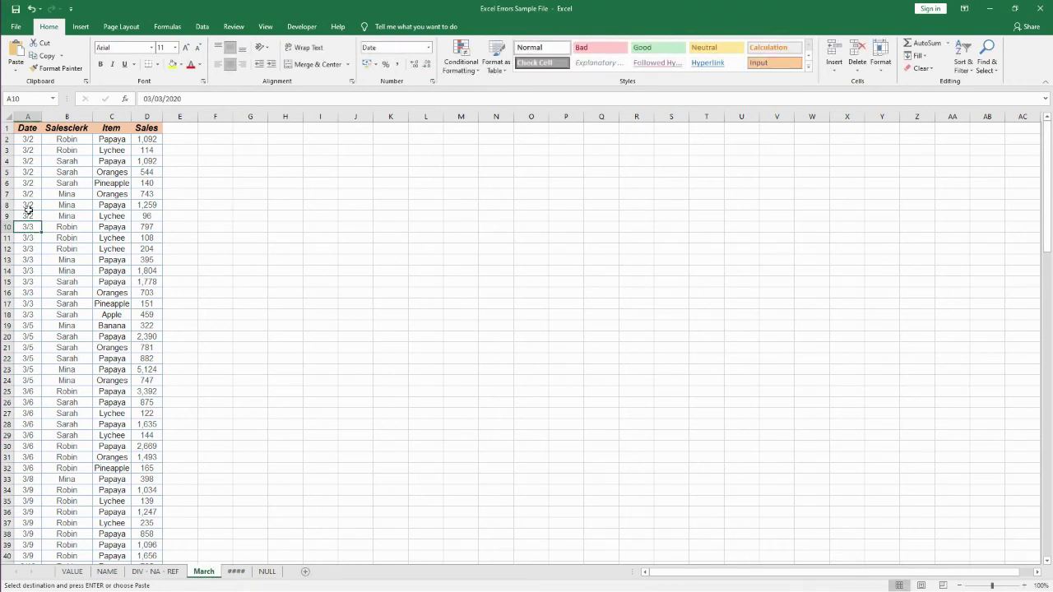
# - Select the salesclerk entries in B4, B8 and B17, then the Item and Sales columns
pyautogui.click(73, 161)
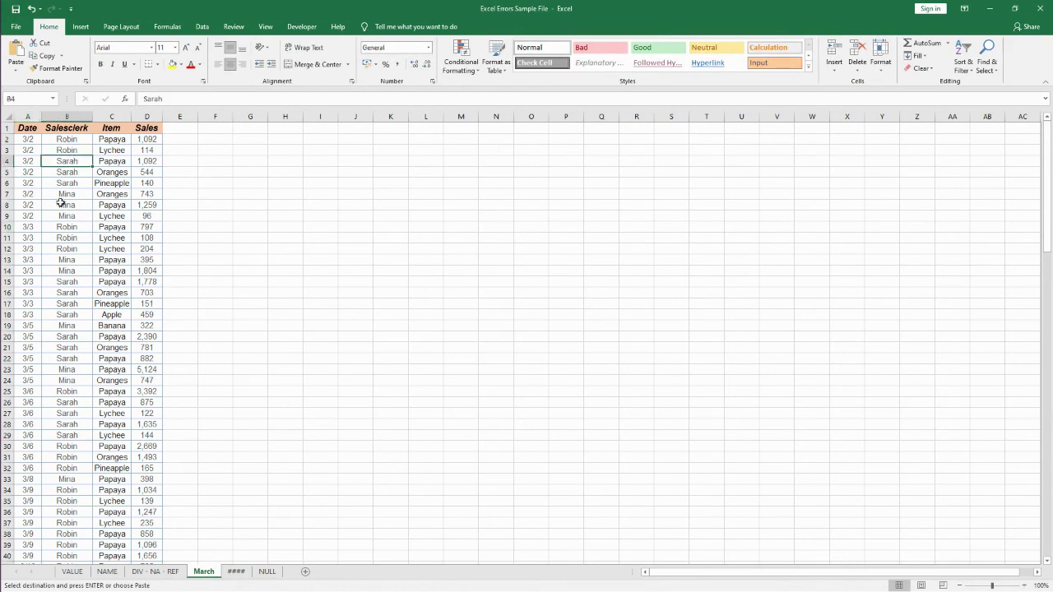
pyautogui.click(58, 205)
pyautogui.click(59, 304)
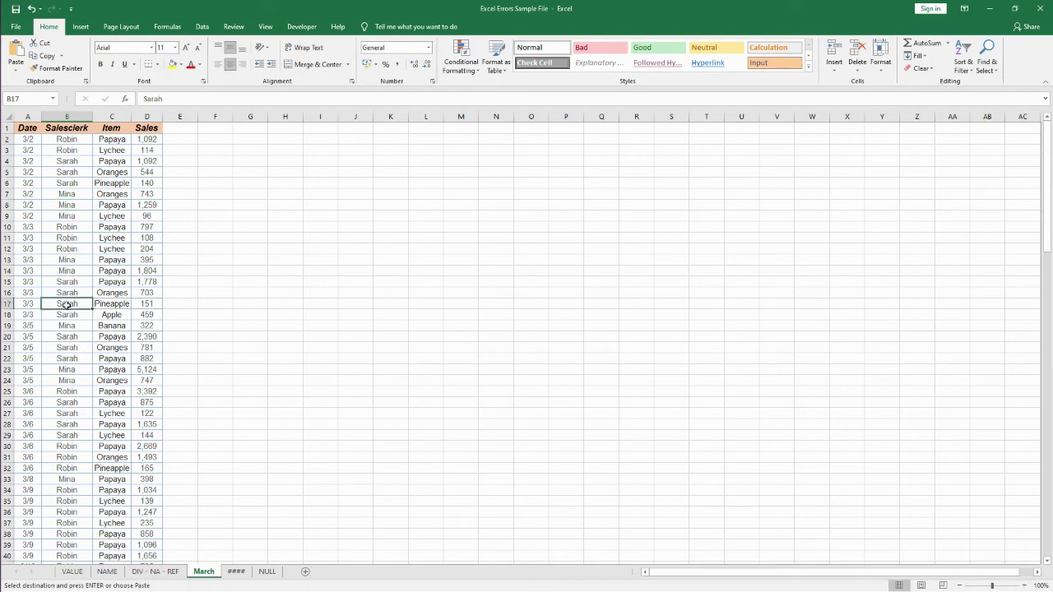
pyautogui.click(111, 116)
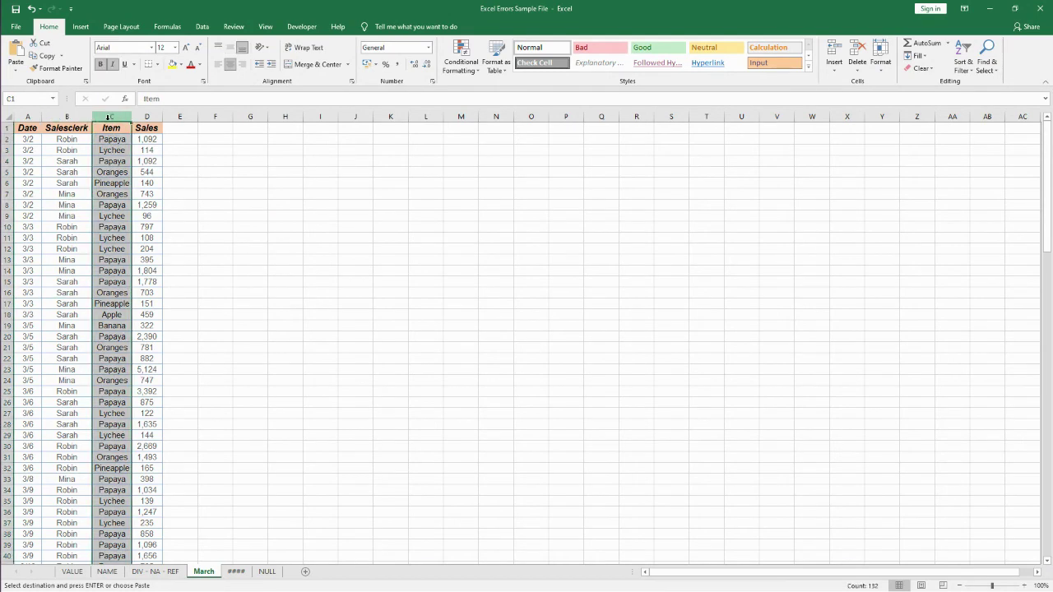
pyautogui.click(153, 116)
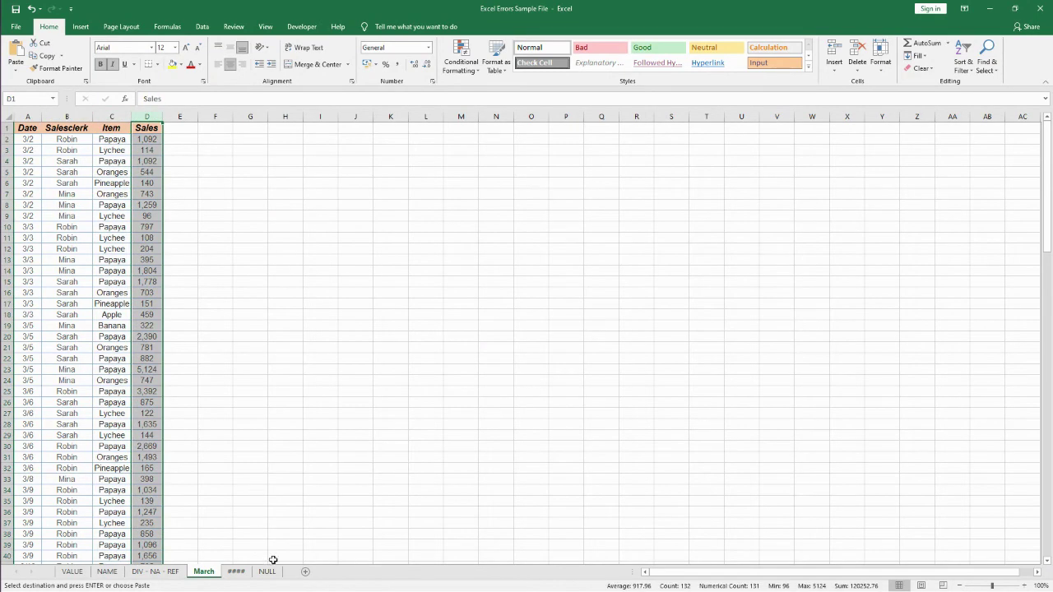
# - Return to A1 on March, then go back to the DIV - NA - REF sales data
pyautogui.click(316, 355)
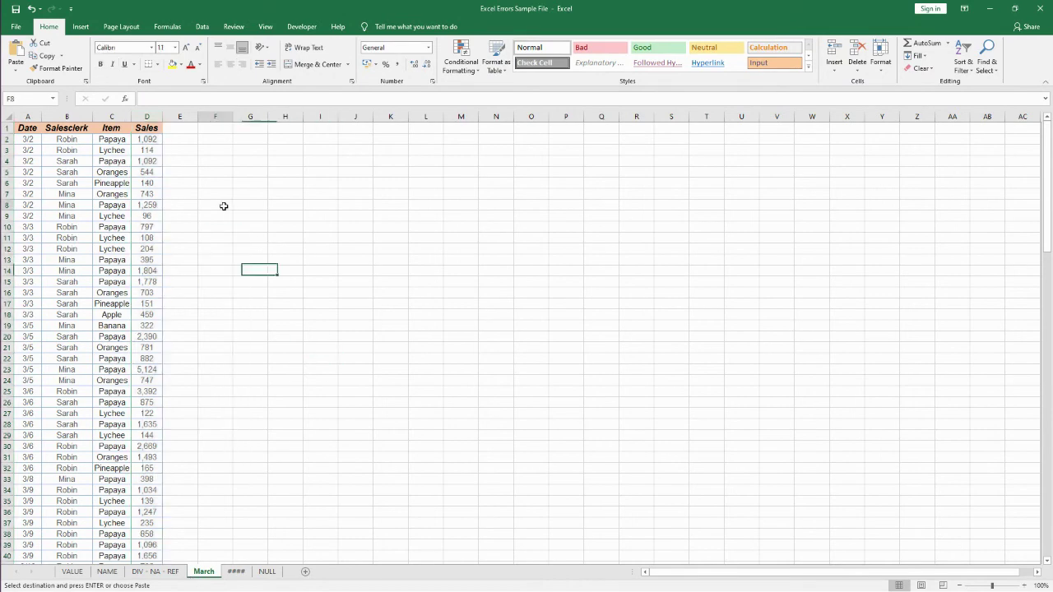
pyautogui.click(25, 128)
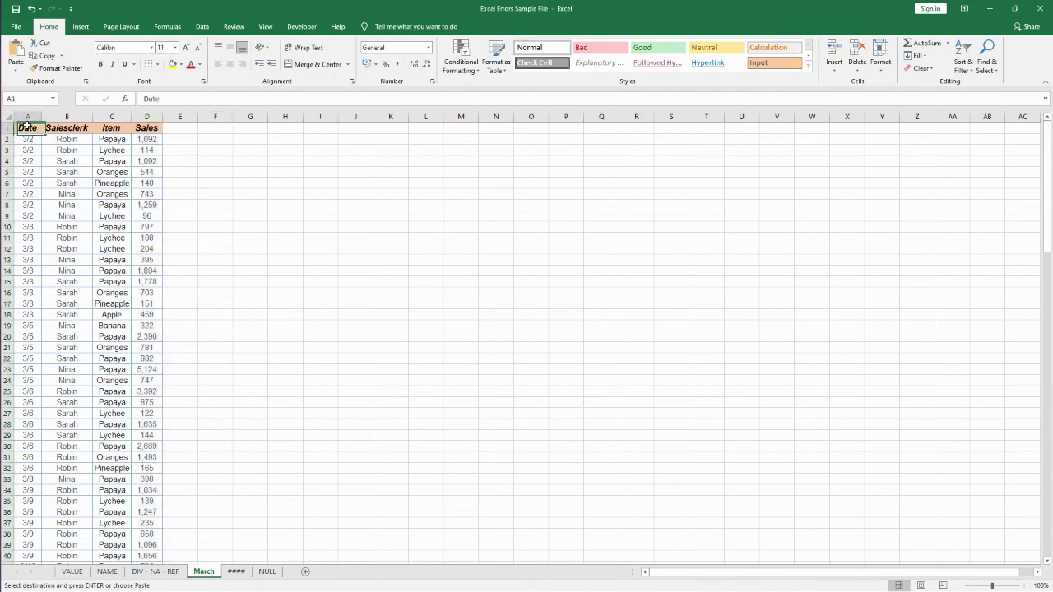
pyautogui.click(148, 573)
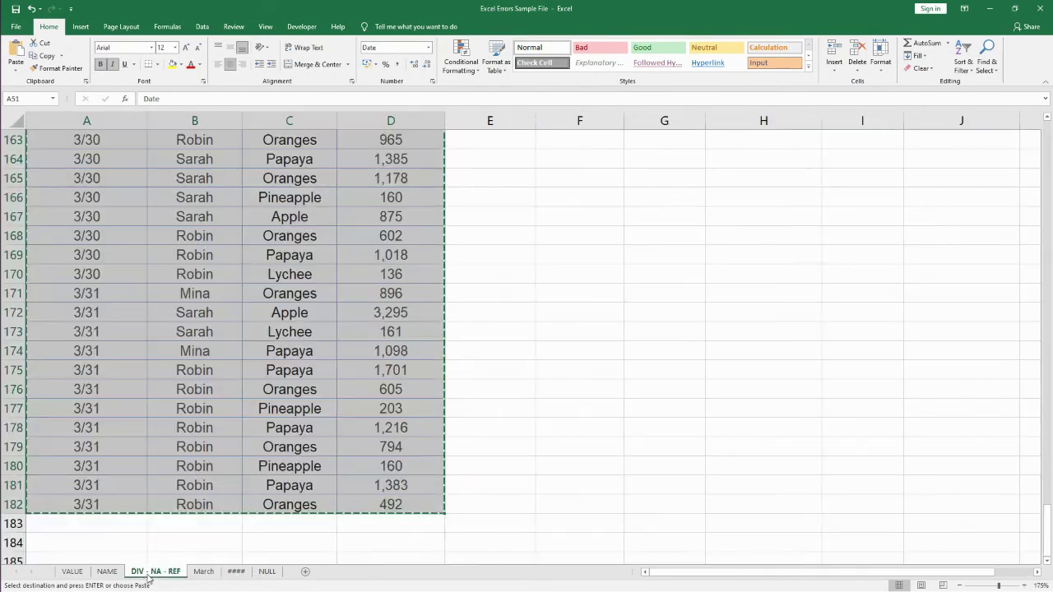
pyautogui.scroll(18, 214, 530)
pyautogui.scroll(12, 210, 523)
pyautogui.click(277, 425)
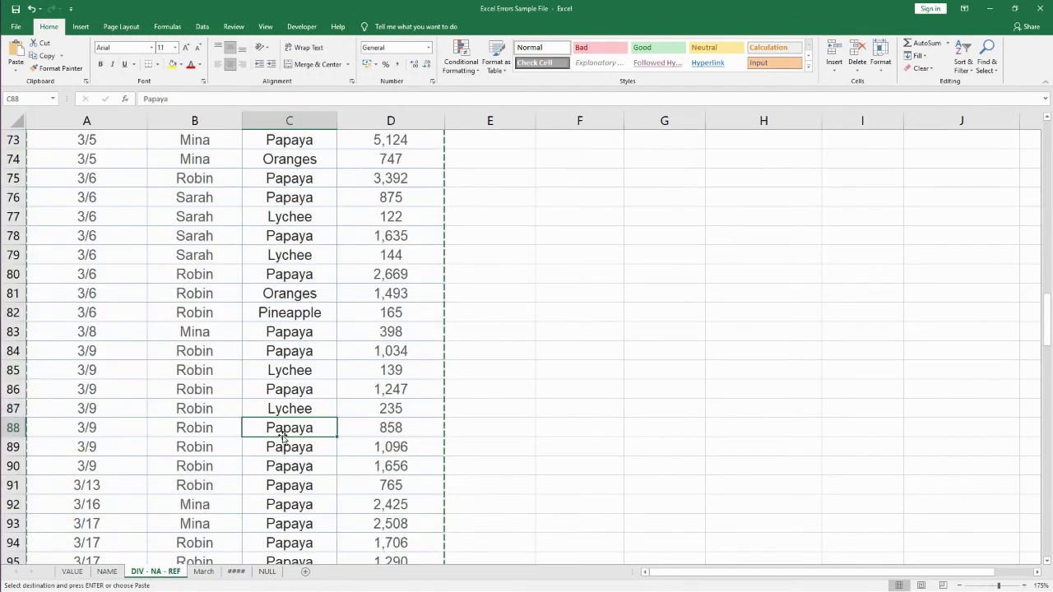
pyautogui.scroll(20, 278, 425)
pyautogui.scroll(-8, 282, 448)
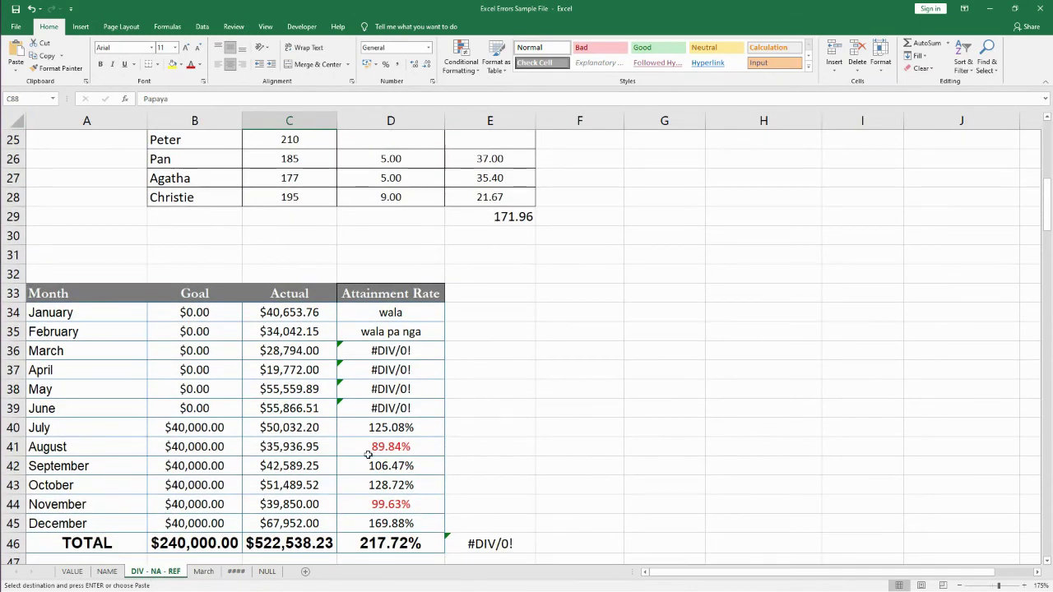
pyautogui.scroll(-8, 282, 448)
# - Delete the leftover #DIV/0! result in F52:F56
pyautogui.click(619, 425)
pyautogui.moveTo(570, 204); pyautogui.dragTo(568, 278)
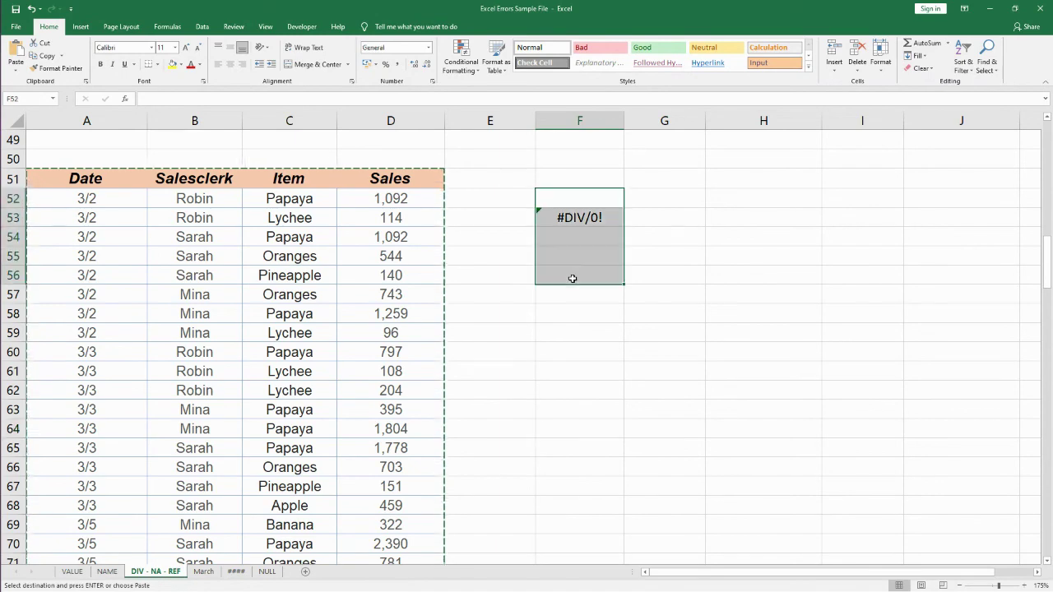
pyautogui.press('Delete')
pyautogui.click(579, 351)
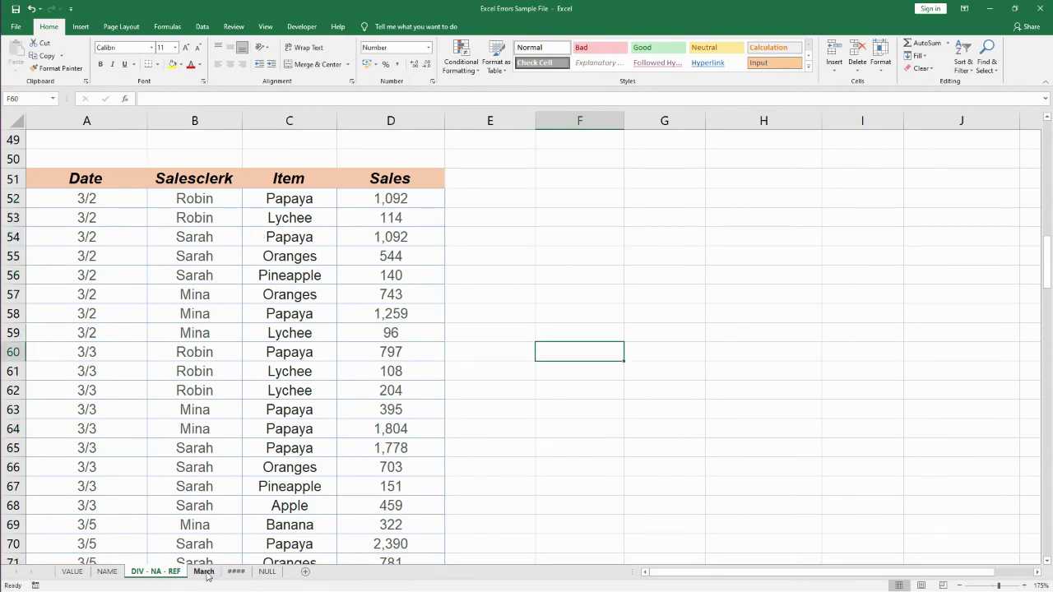
# - Scroll the DIV - NA - REF sheet past row 182 to the empty rows below
pyautogui.click(204, 573)
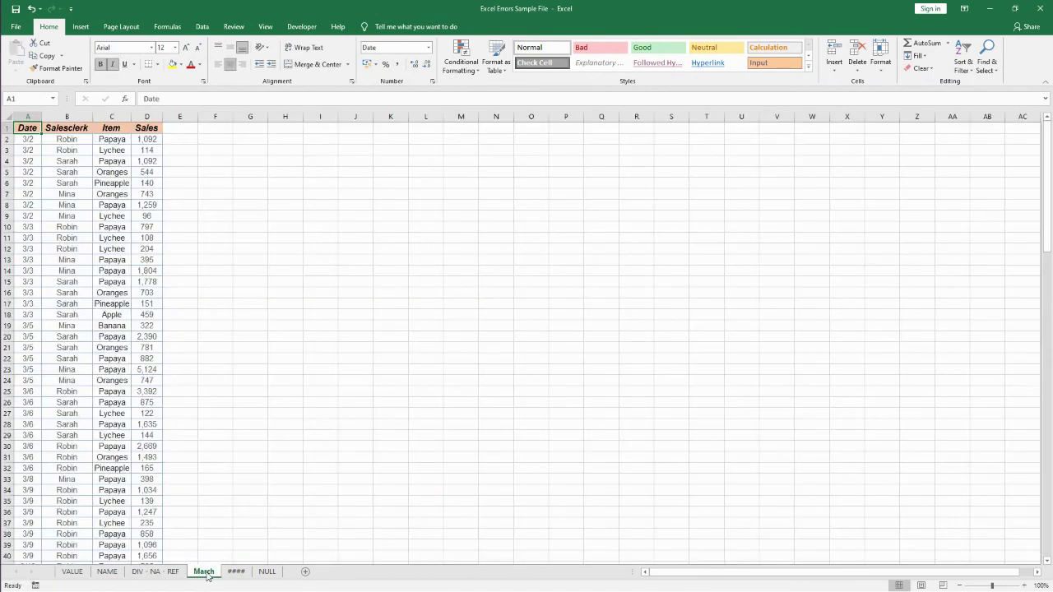
pyautogui.click(154, 572)
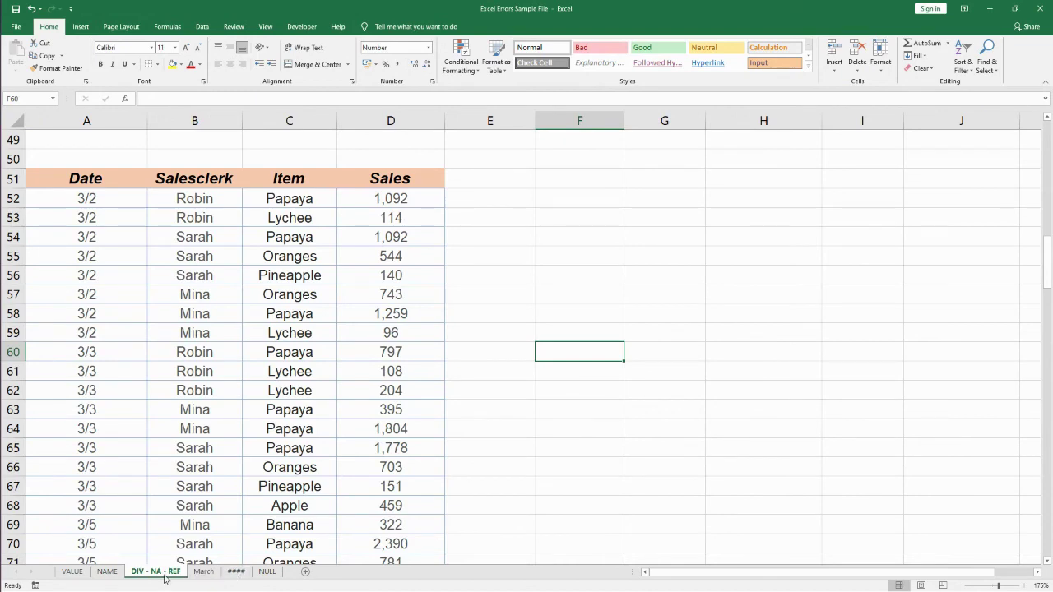
pyautogui.click(449, 410)
pyautogui.scroll(-20, 499, 470)
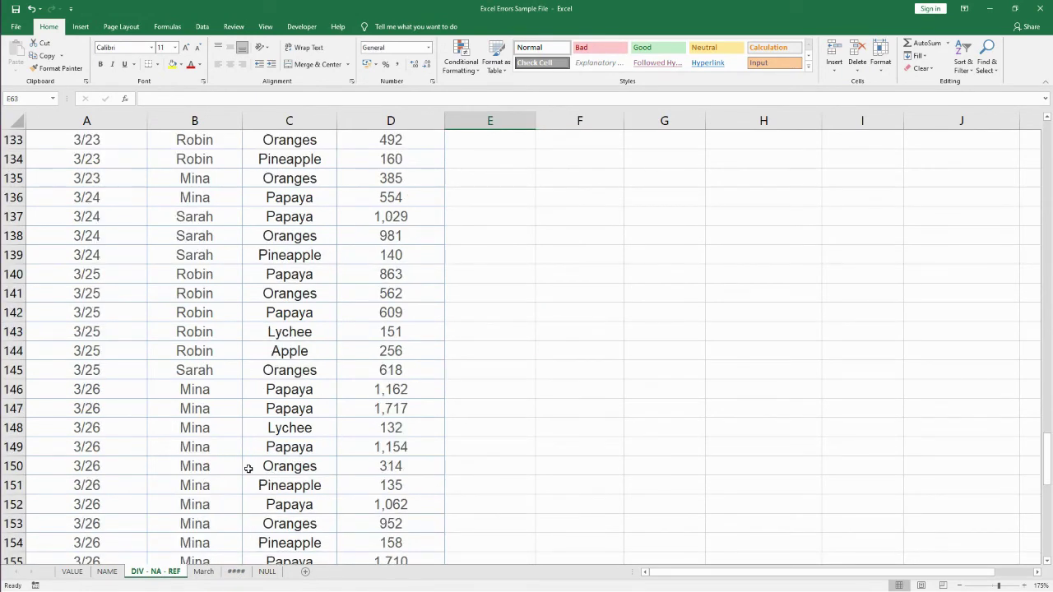
pyautogui.scroll(-12, 244, 476)
pyautogui.click(152, 330)
# - Enter the headers Name, Total Sales and Average Sales across A187:C187
pyautogui.scroll(10, 98, 312)
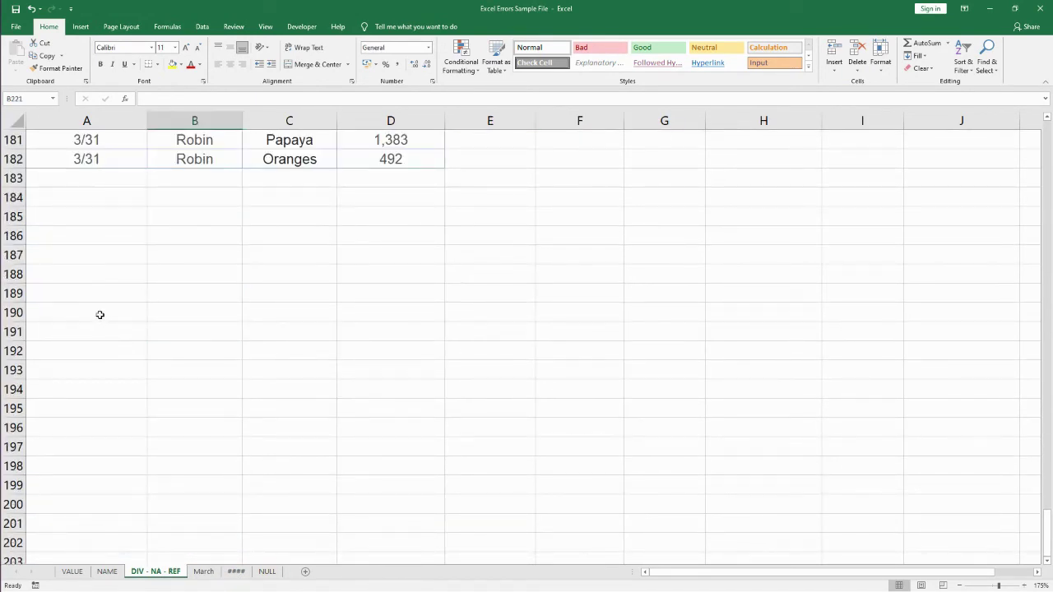
pyautogui.click(132, 256)
pyautogui.write('Name')
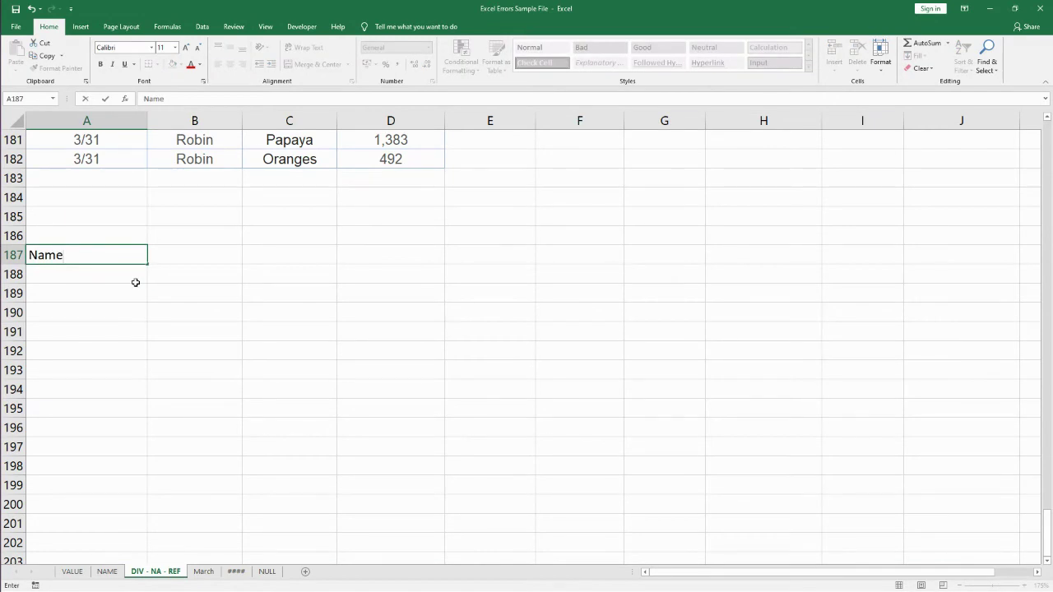
pyautogui.press('Tab')
pyautogui.write('Sales')
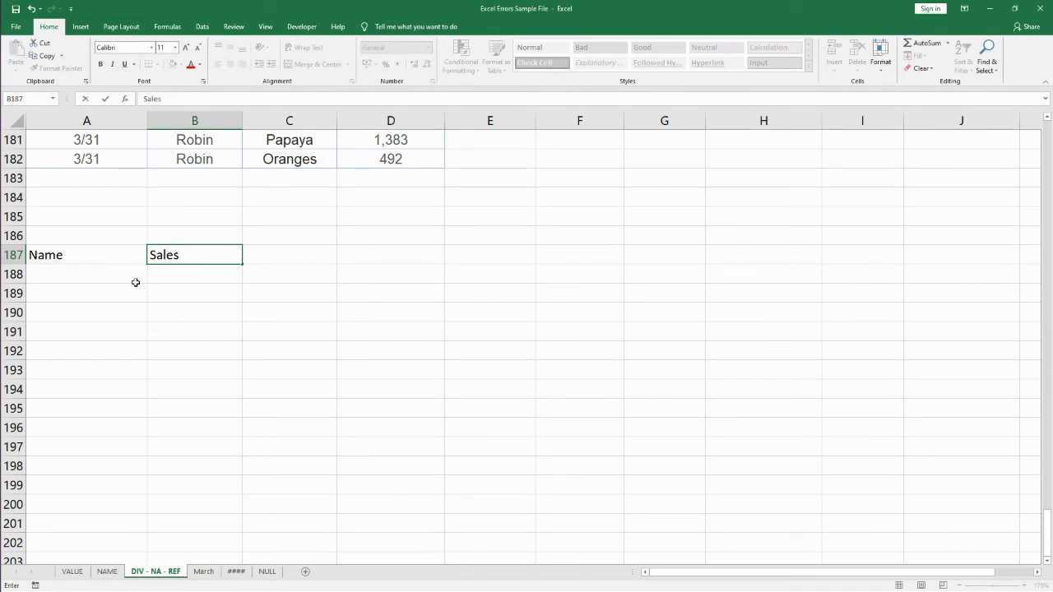
pyautogui.press('Tab')
pyautogui.press('Left')
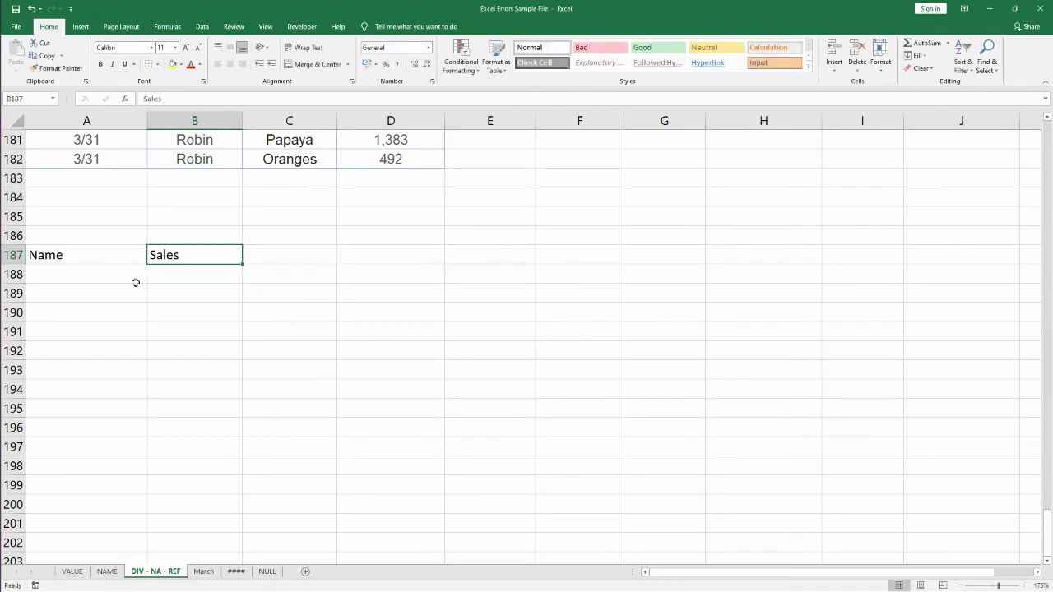
pyautogui.write('Total Sales')
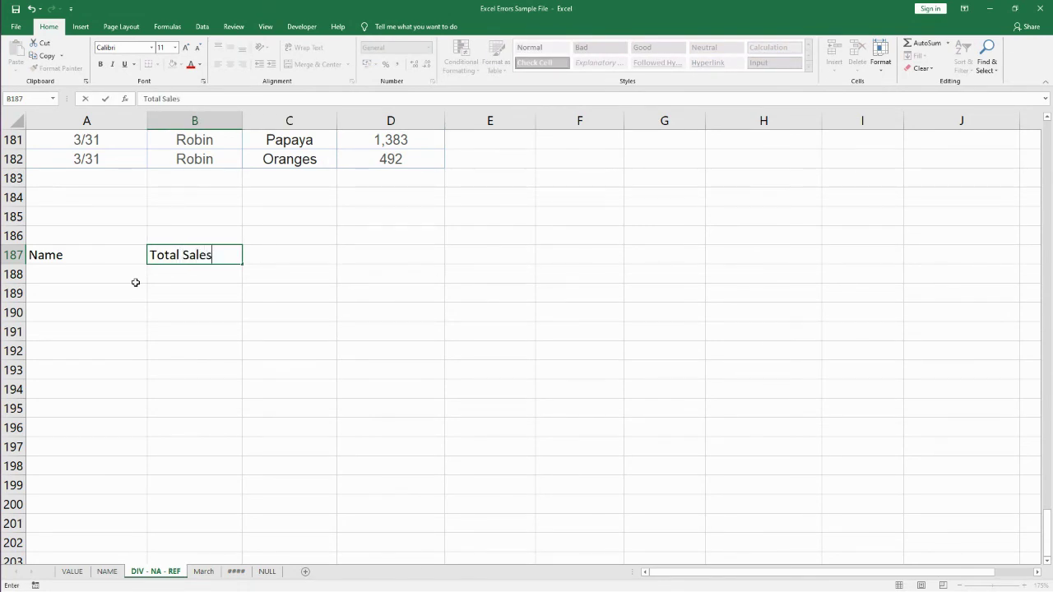
pyautogui.press('Tab')
pyautogui.write('Average')
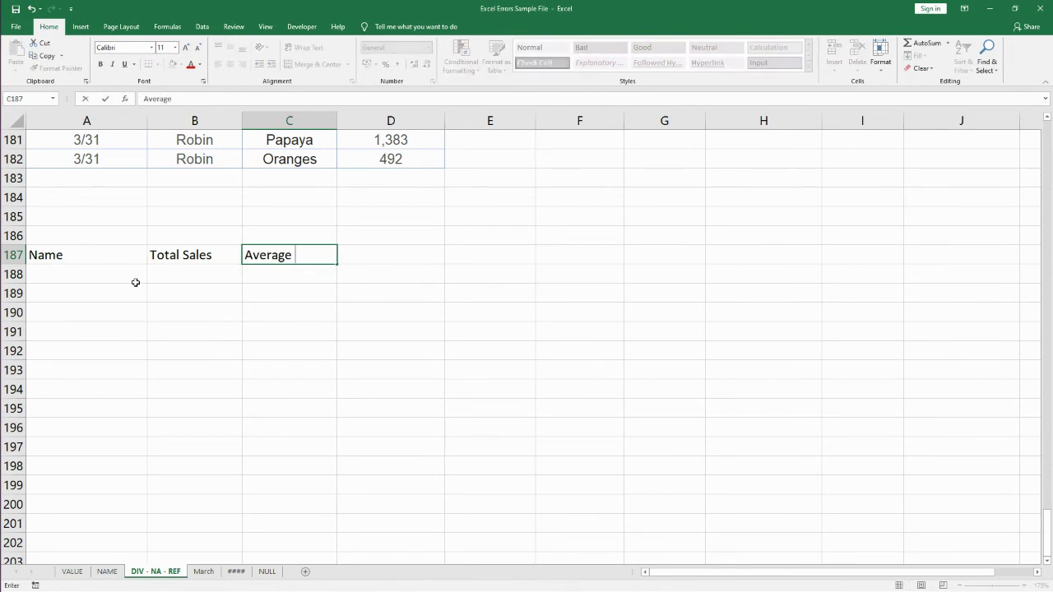
pyautogui.write(' Sales')
pyautogui.click(189, 294)
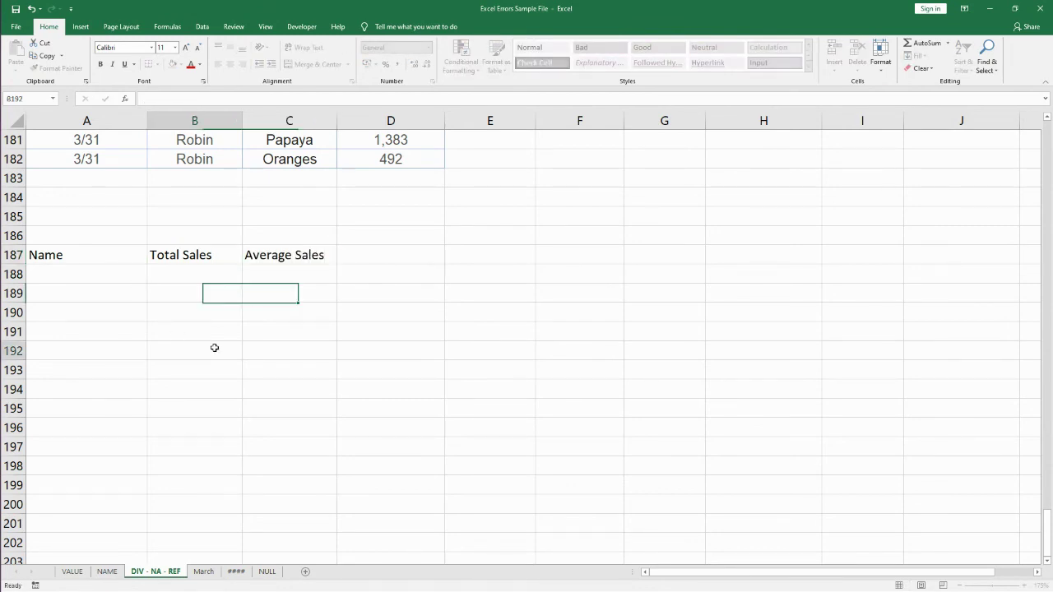
pyautogui.click(124, 293)
# - List Sarah, mina and Robin under Name in A188:A190
pyautogui.click(99, 277)
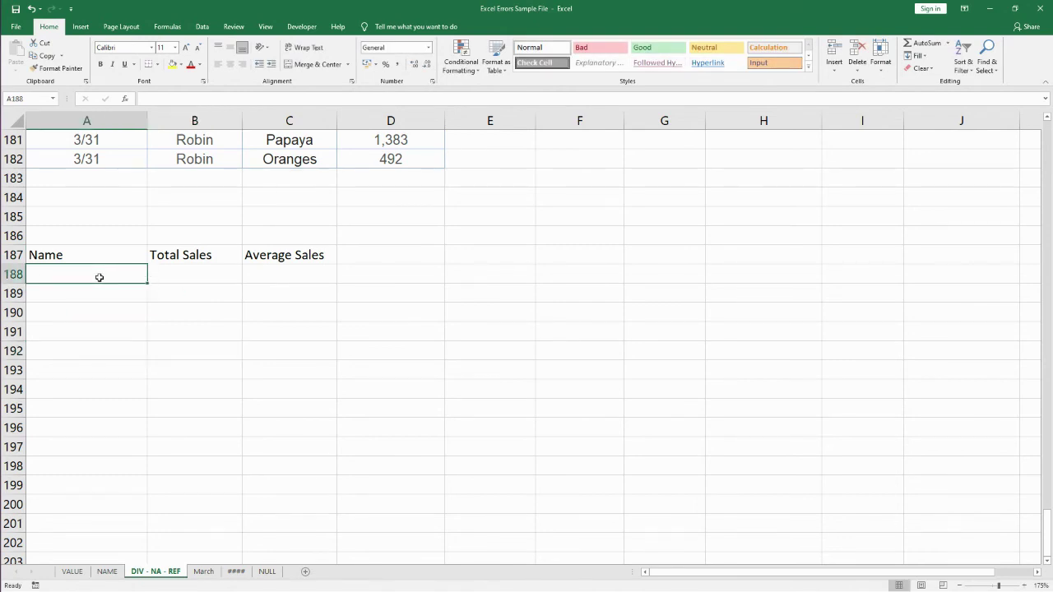
pyautogui.write('Sarah')
pyautogui.press('Return')
pyautogui.write('mina')
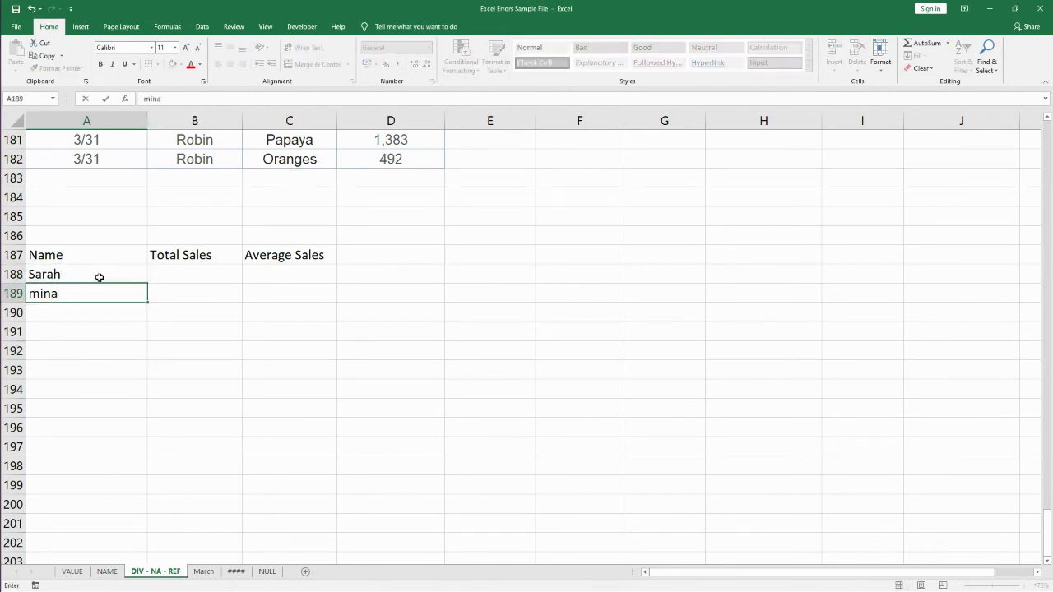
pyautogui.press('Return')
pyautogui.write('Robin')
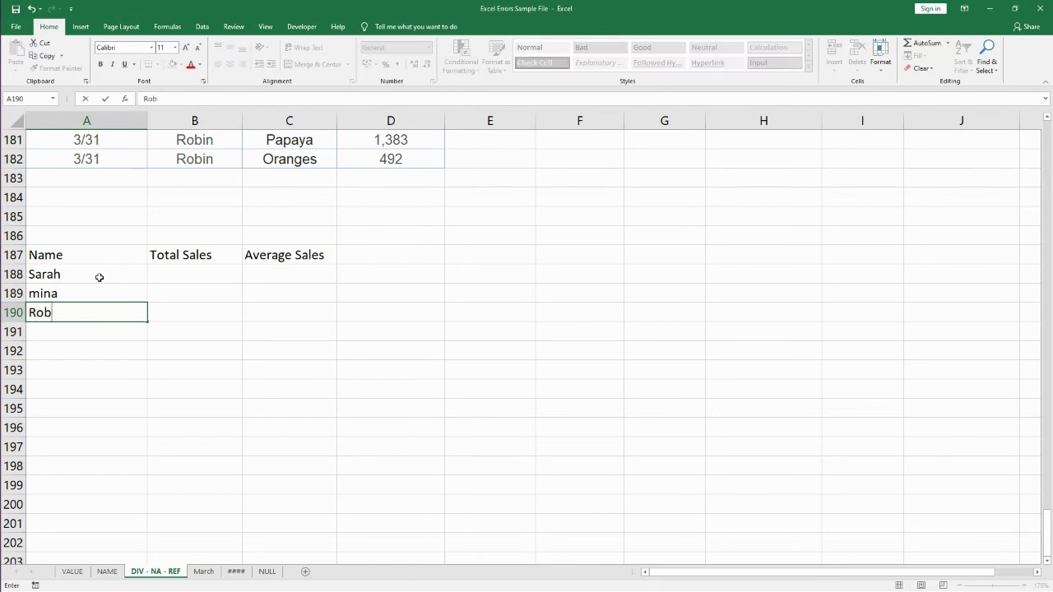
pyautogui.click(187, 399)
pyautogui.click(183, 265)
pyautogui.click(181, 274)
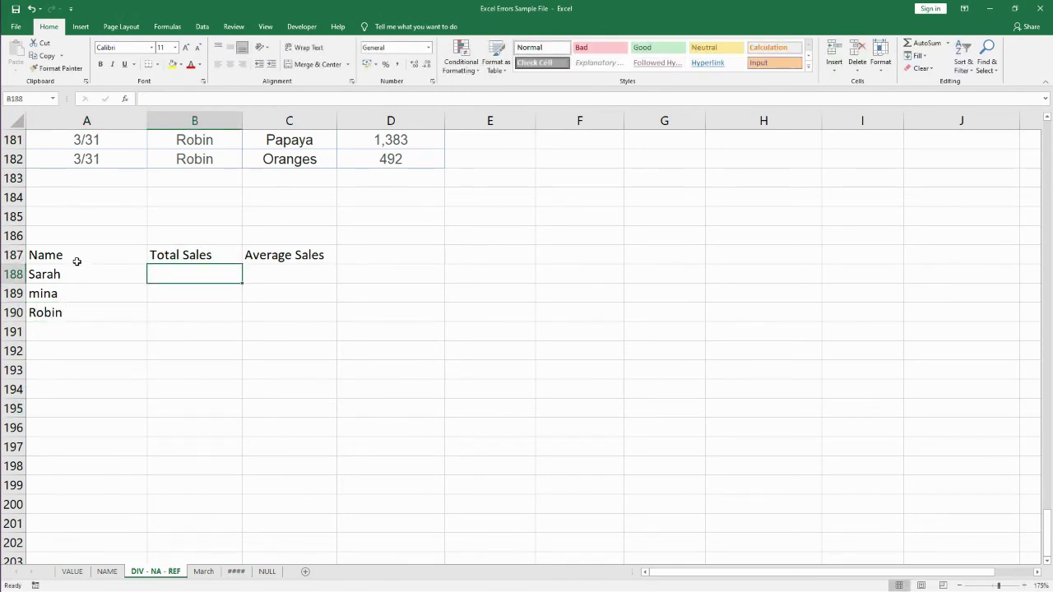
# - Give the table A187:C190 all borders and centred text
pyautogui.moveTo(75, 260); pyautogui.dragTo(291, 314)
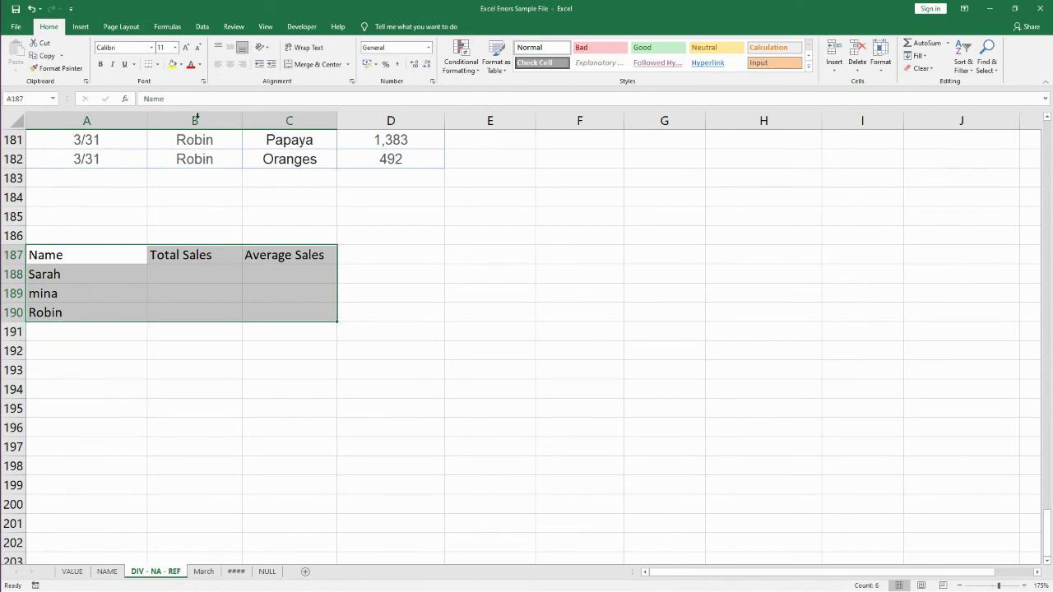
pyautogui.click(157, 64)
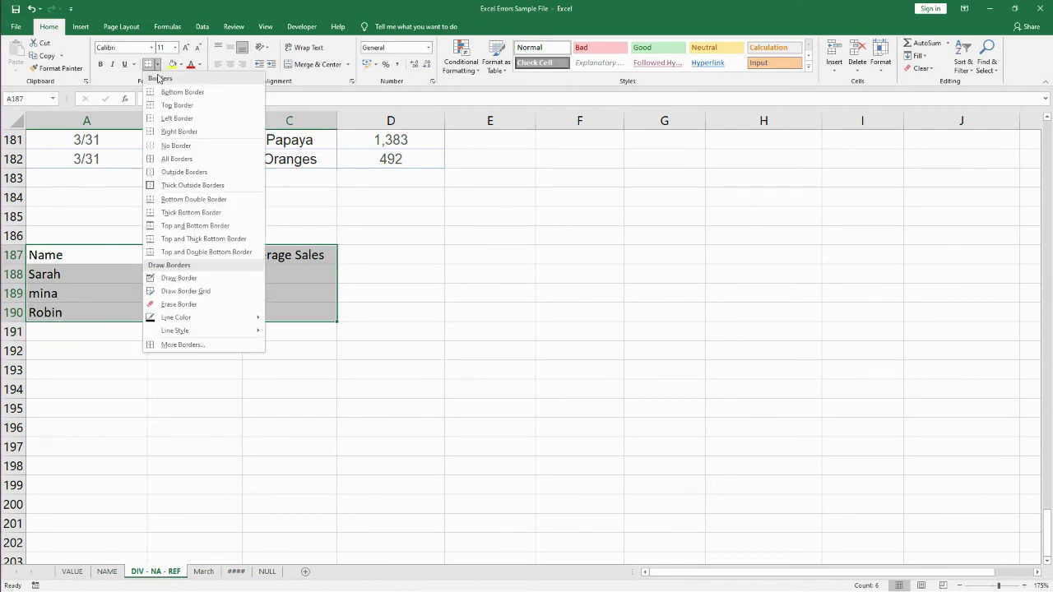
pyautogui.click(159, 159)
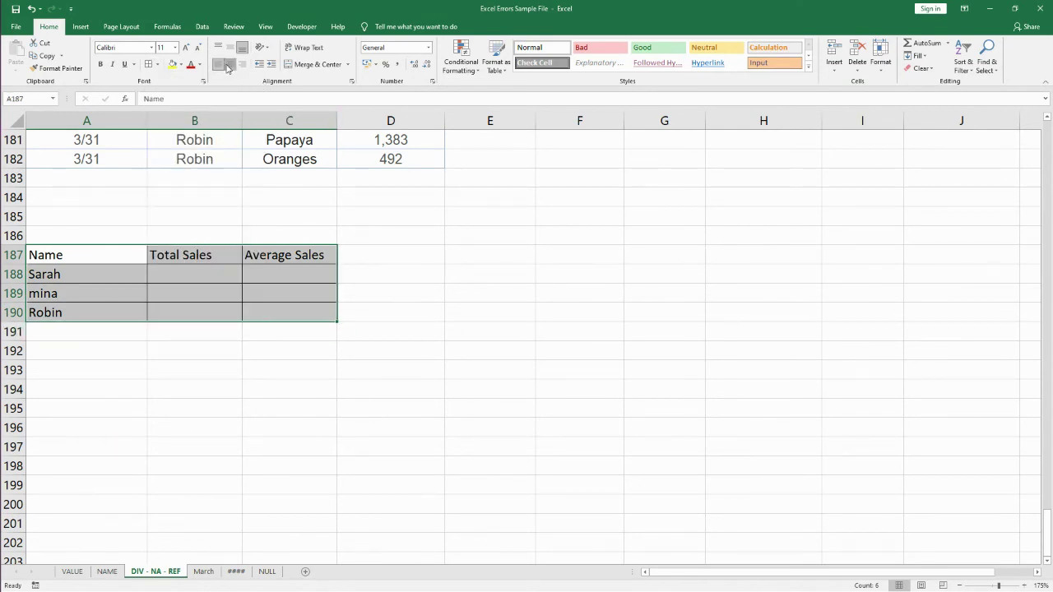
pyautogui.click(230, 64)
# - Fill the header row A187:C187 with light orange
pyautogui.moveTo(106, 261); pyautogui.dragTo(327, 261)
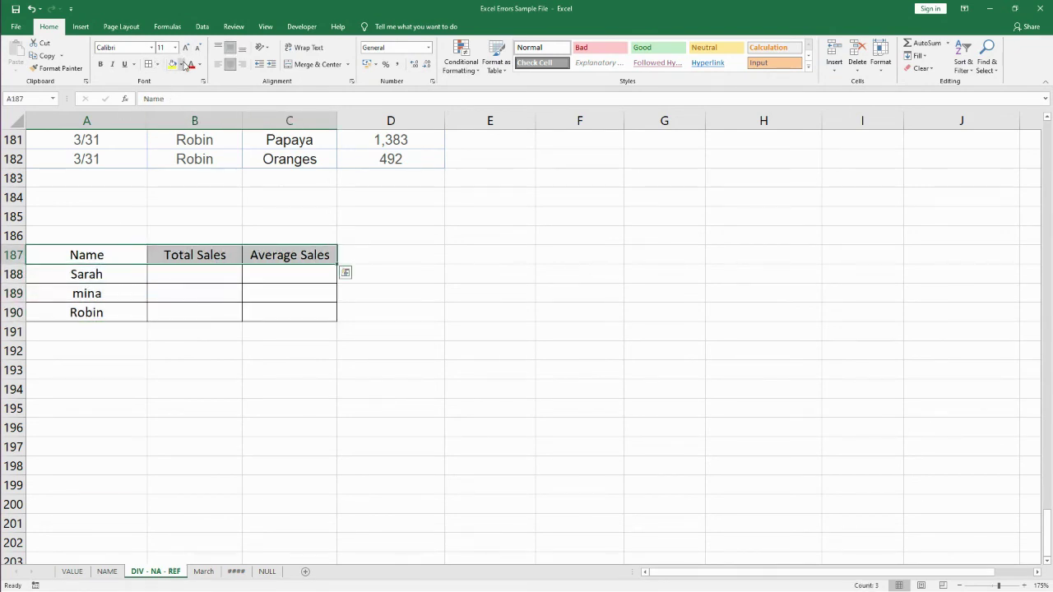
pyautogui.click(181, 64)
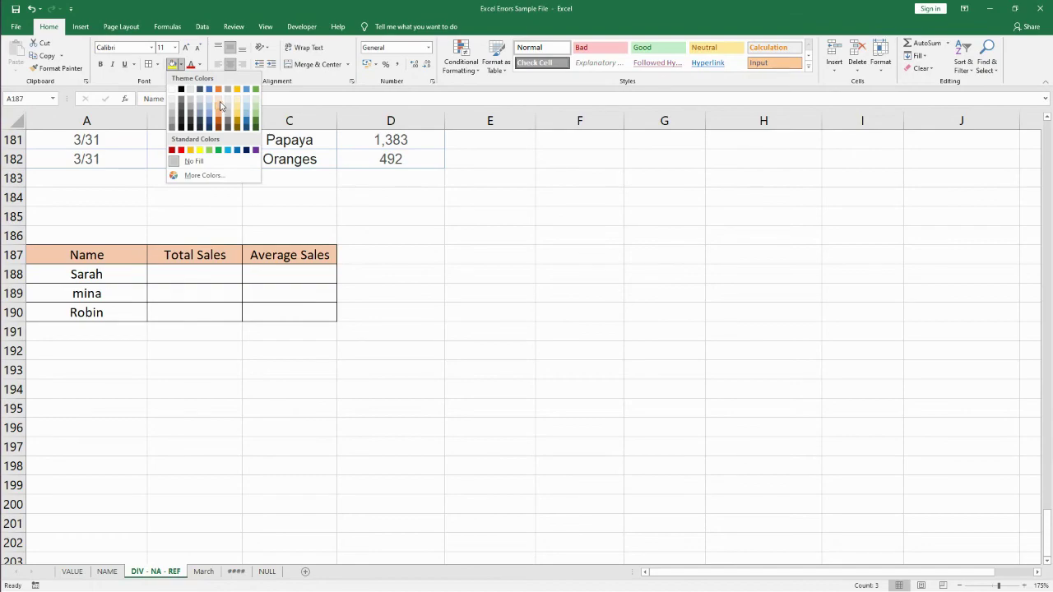
pyautogui.click(220, 104)
pyautogui.click(160, 333)
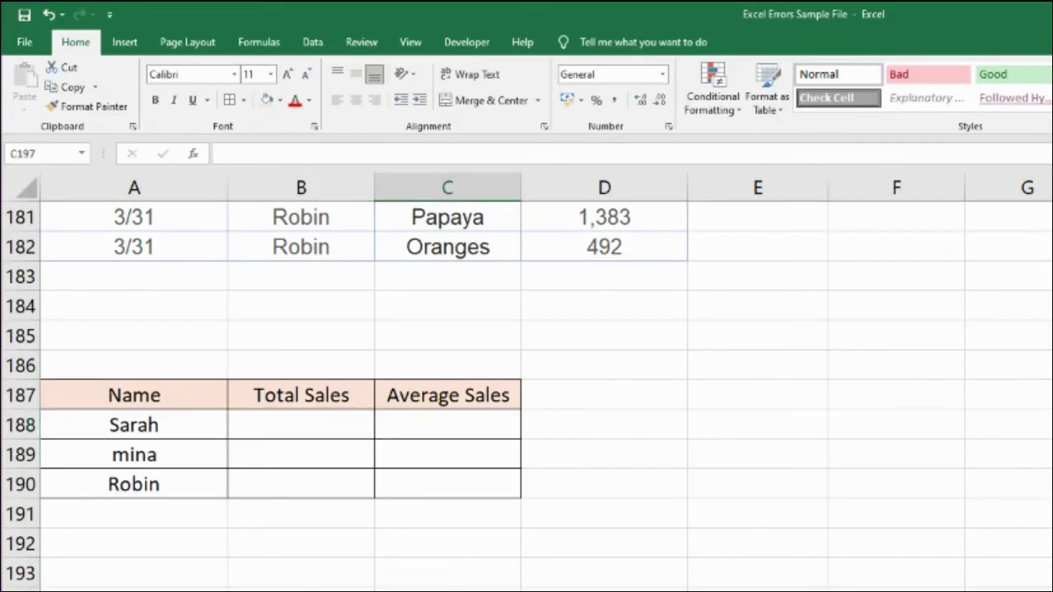
pyautogui.click(320, 423)
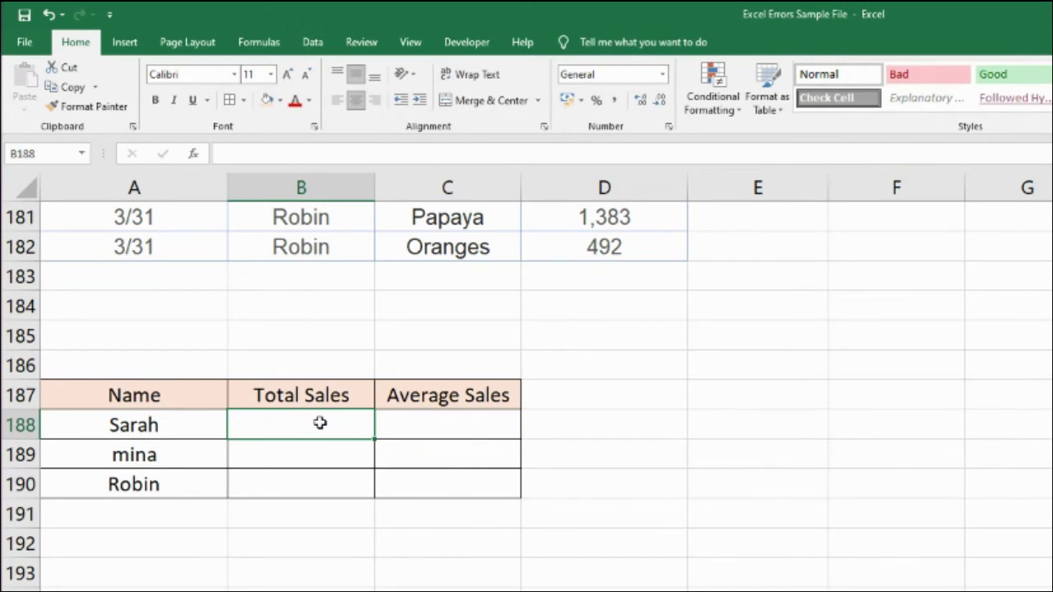
# - Enter =SUMIF(March!B:B,A188,March!D:D) in B188 giving 28794, then begin =AVERAGEIF( in C188
pyautogui.write('=sumif(')
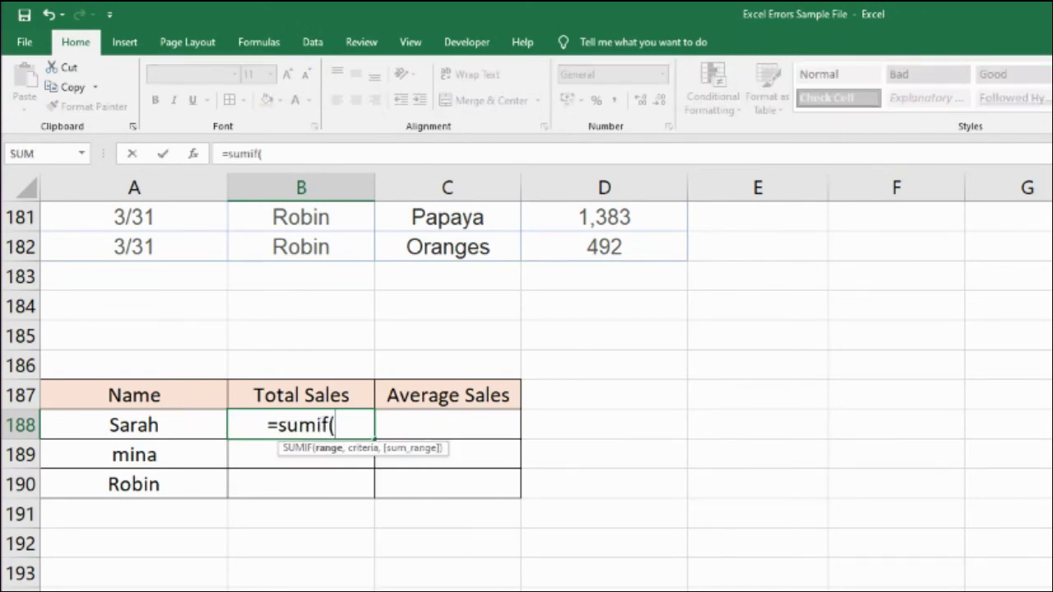
pyautogui.hotkey('ctrl', 'pageup')
pyautogui.click(124, 181)
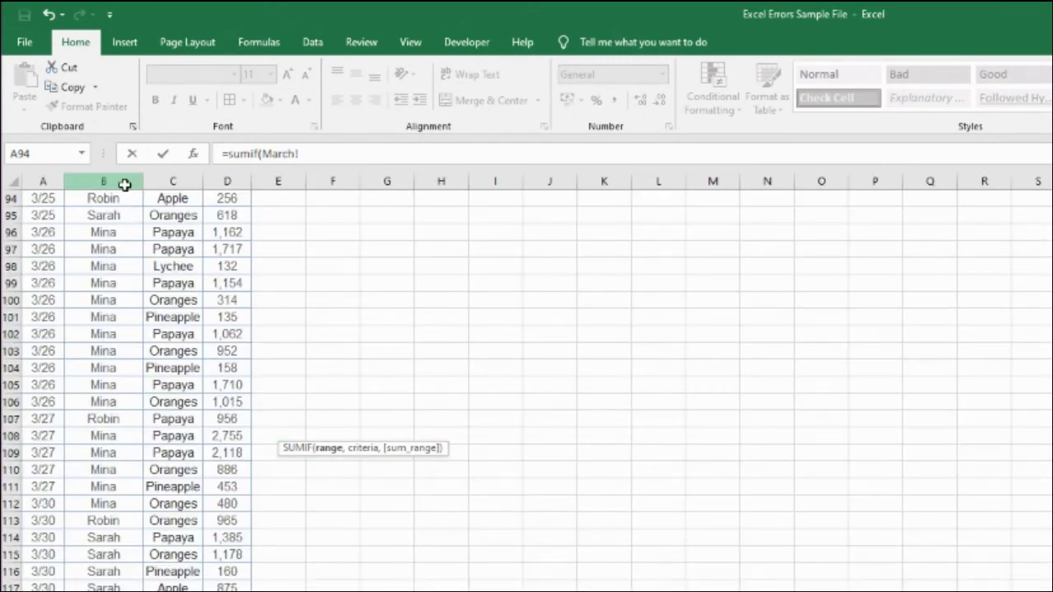
pyautogui.write(',')
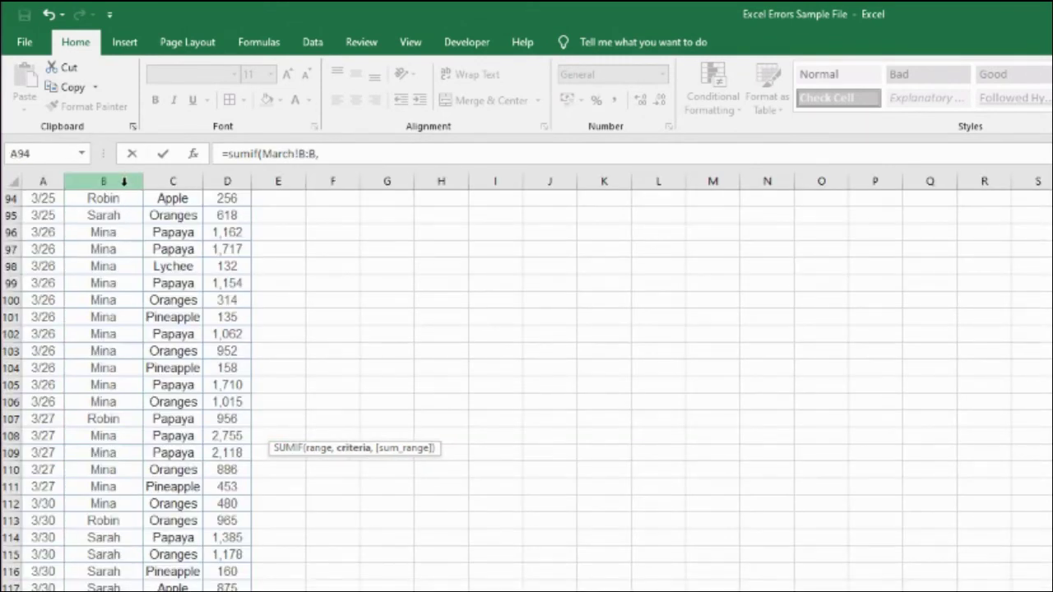
pyautogui.hotkey('ctrl', 'pagedown')
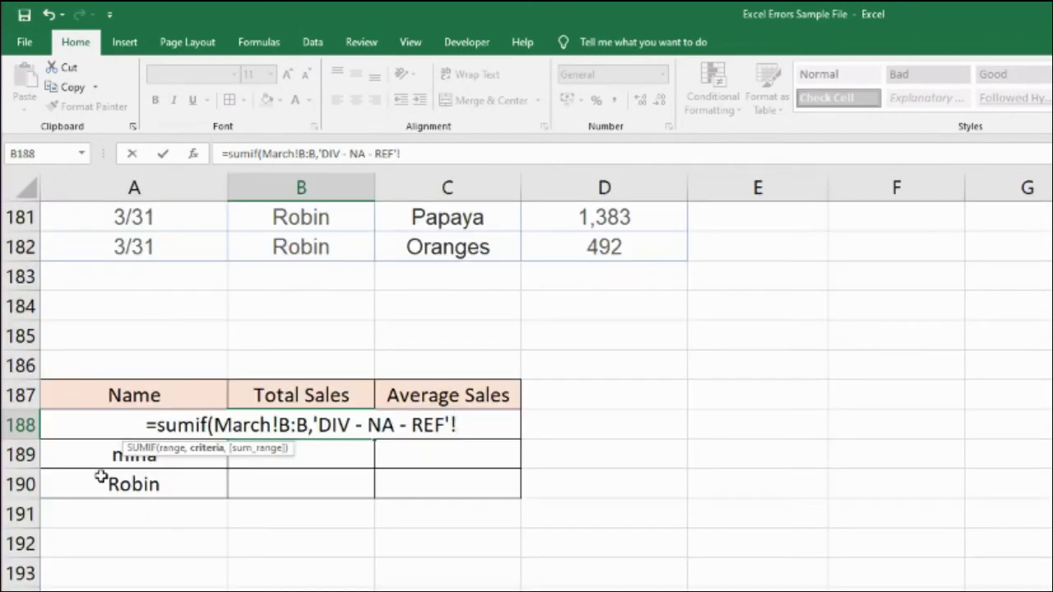
pyautogui.click(53, 433)
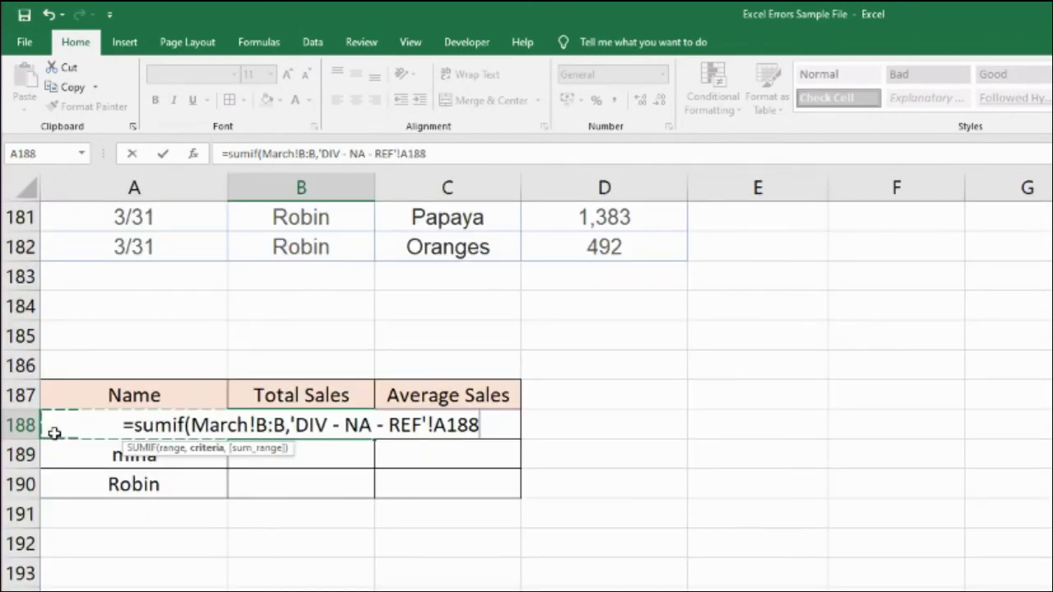
pyautogui.write(',')
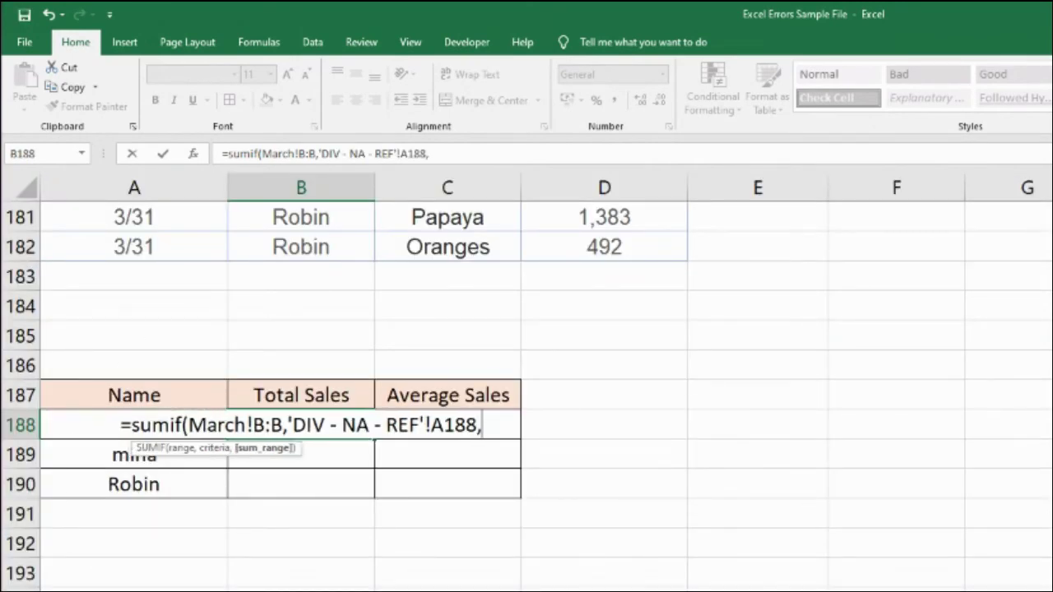
pyautogui.hotkey('ctrl', 'pageup')
pyautogui.click(241, 179)
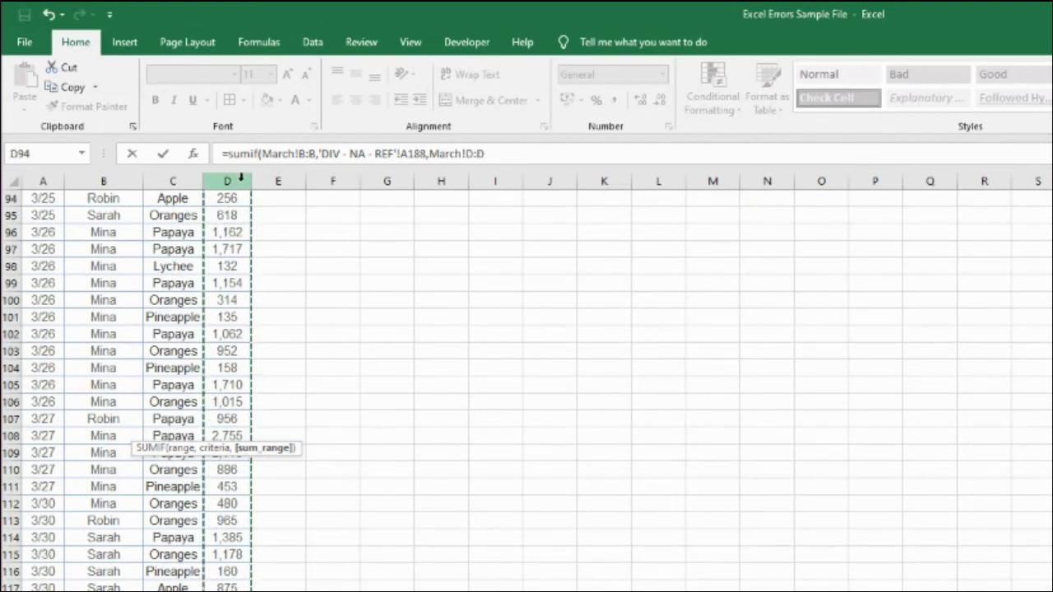
pyautogui.write(')')
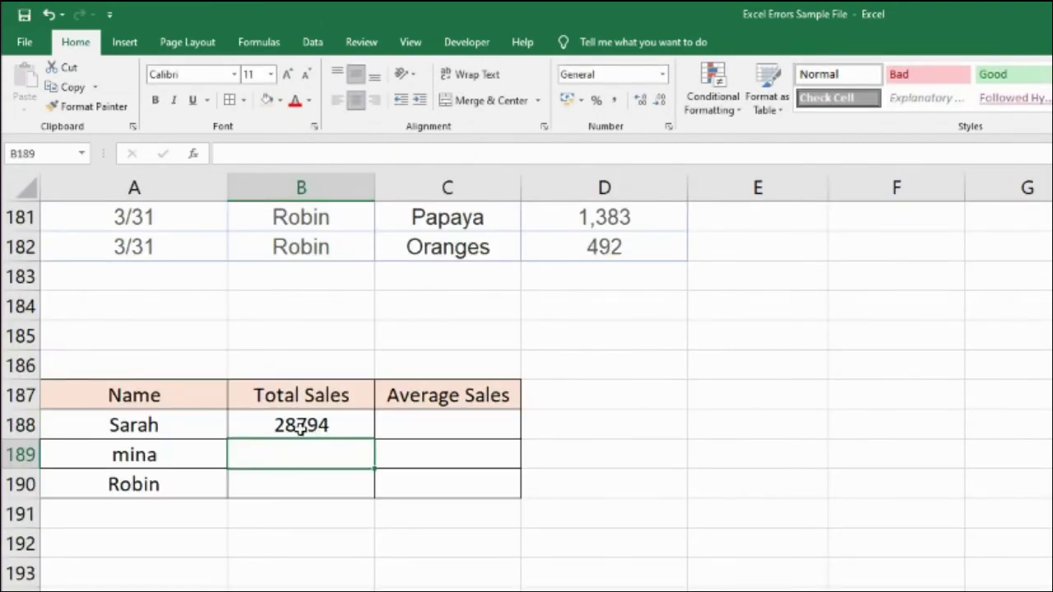
pyautogui.click(428, 428)
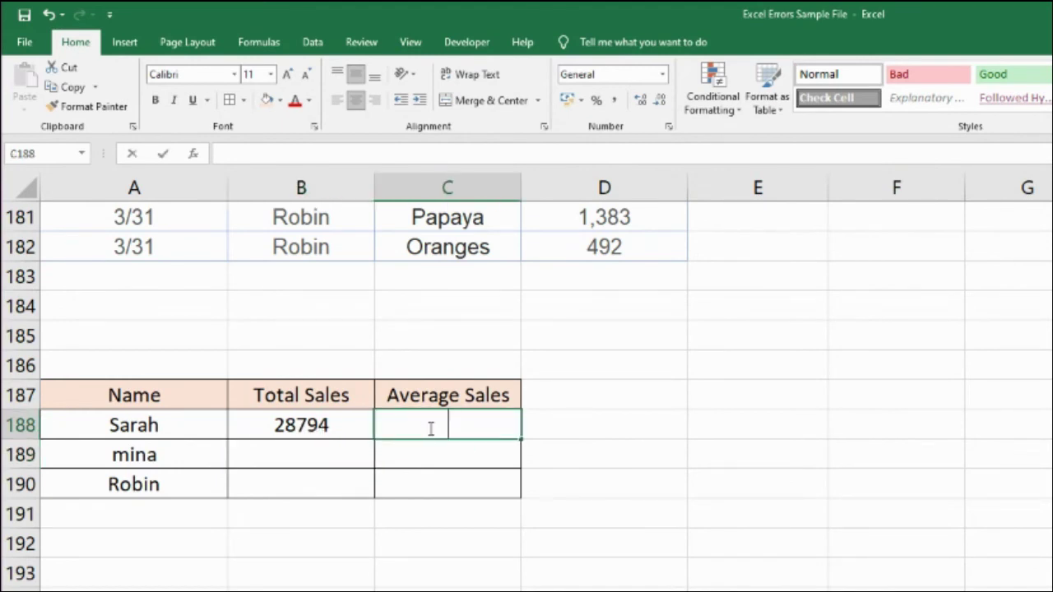
pyautogui.write('=averageif(March!')
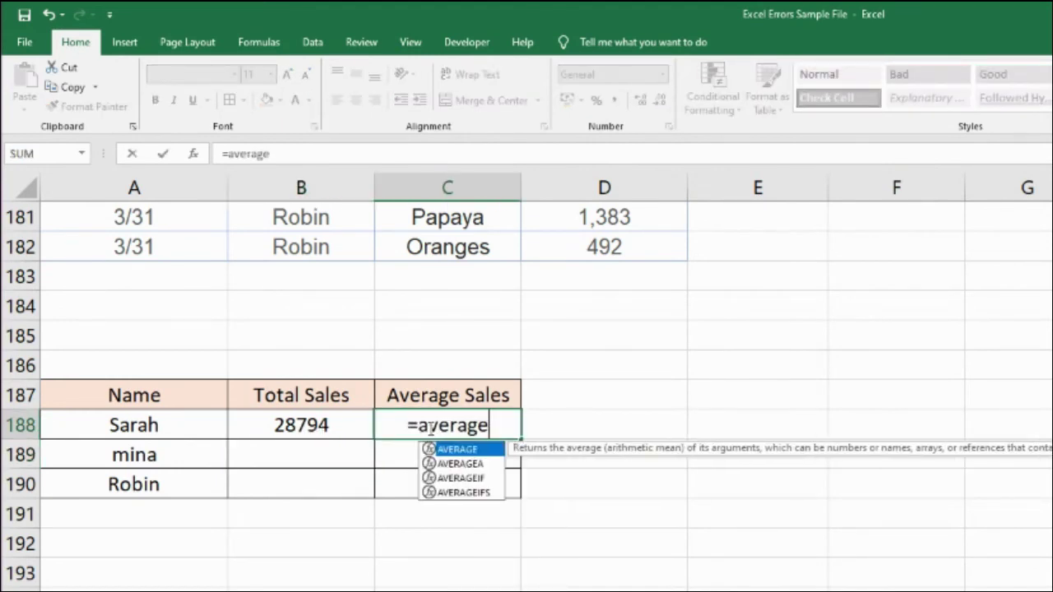
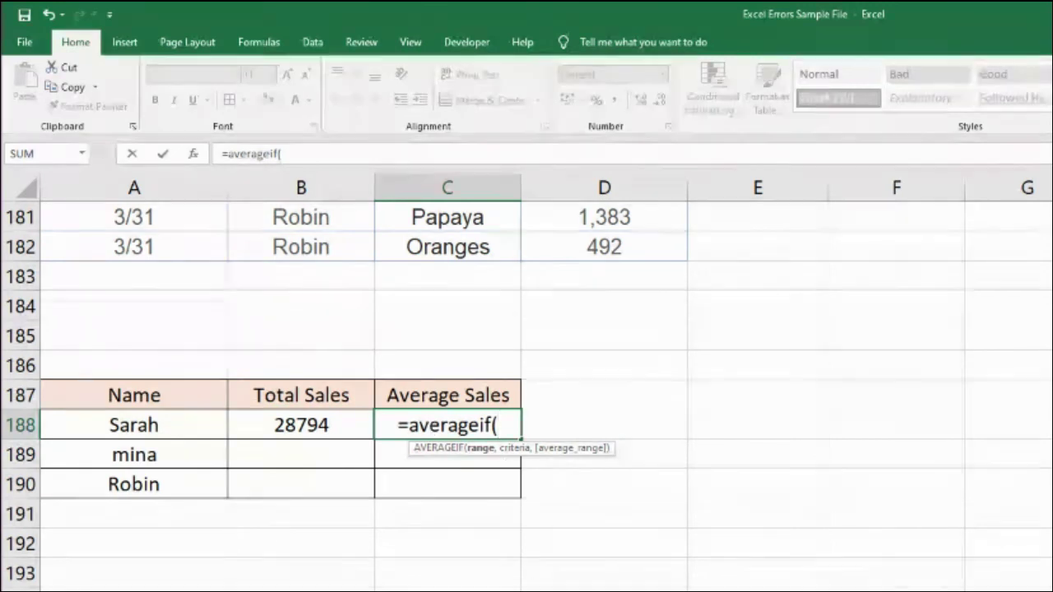
# - Complete =AVERAGEIF(March!B:B,'DIV - NA - REF'!A188,March!D:D) in C188, returning 822.6857143
pyautogui.click(329, 586)
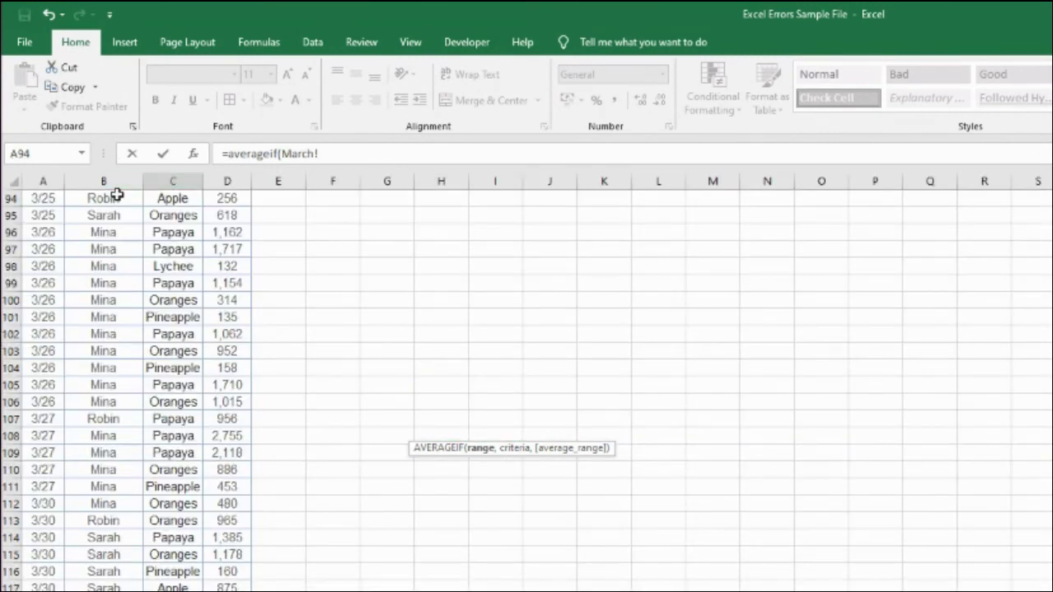
pyautogui.click(113, 180)
pyautogui.write(',')
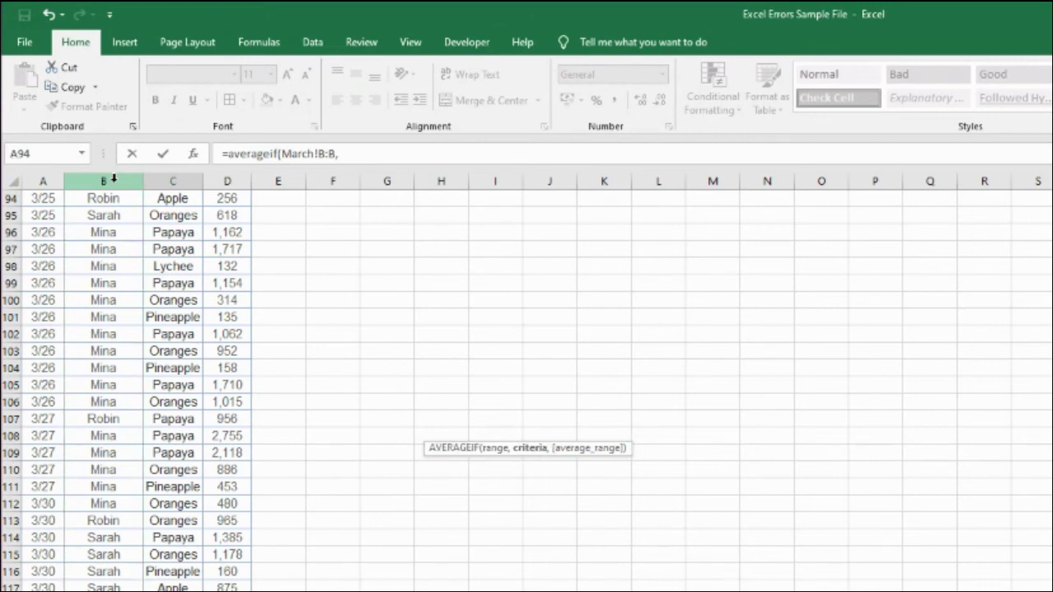
pyautogui.click(246, 588)
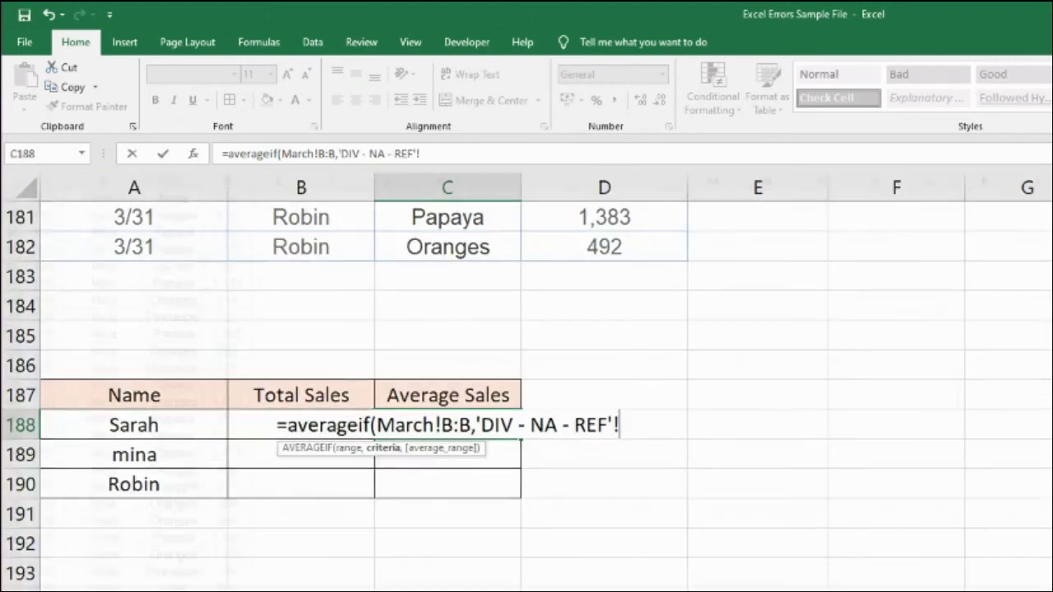
pyautogui.click(66, 431)
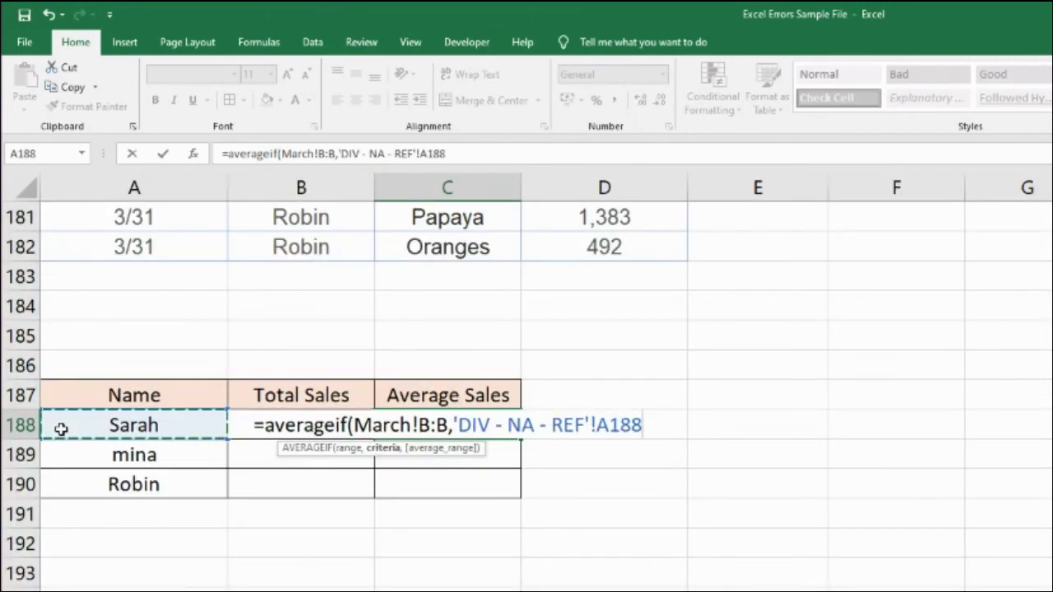
pyautogui.write(',')
pyautogui.hotkey('ctrl', 'pageup')
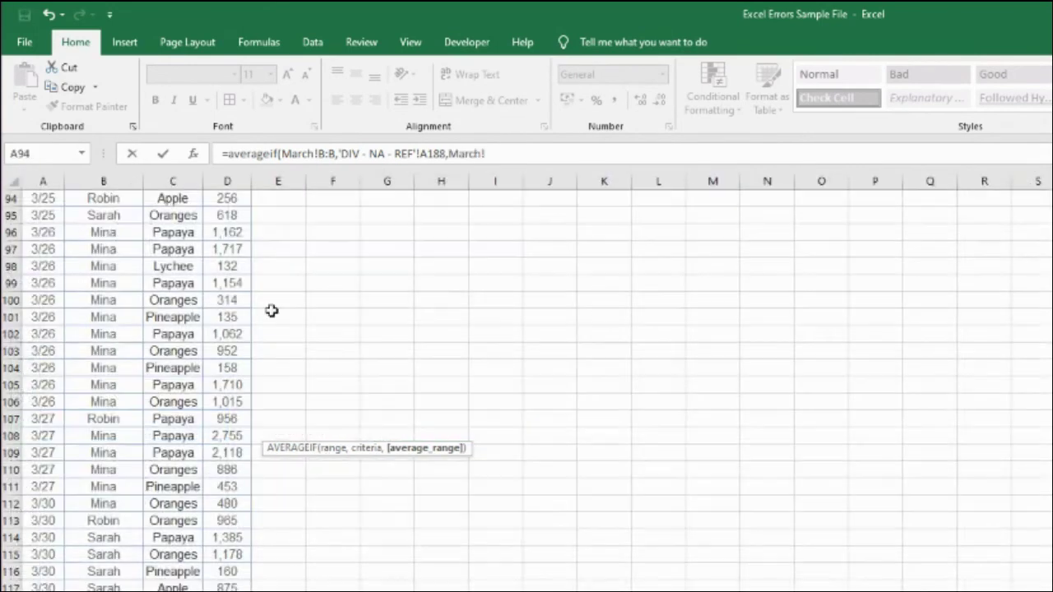
pyautogui.click(229, 181)
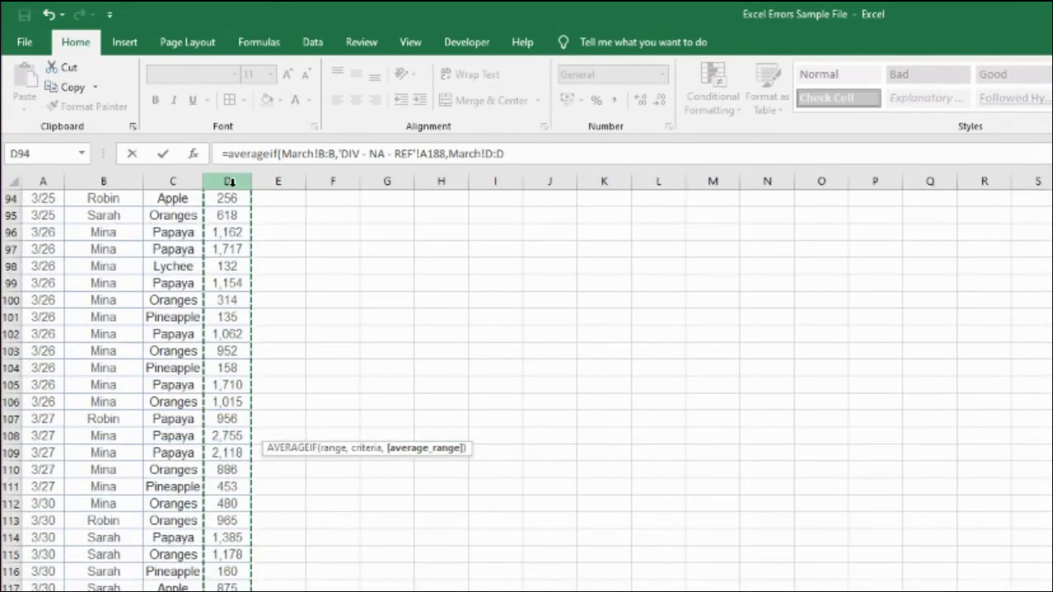
pyautogui.press('Return')
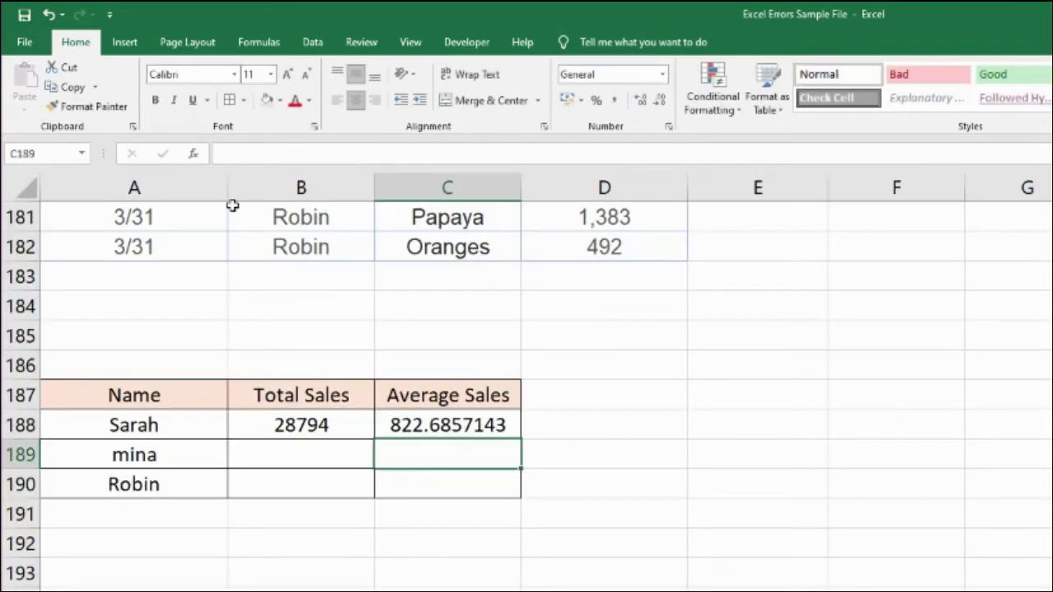
pyautogui.click(451, 421)
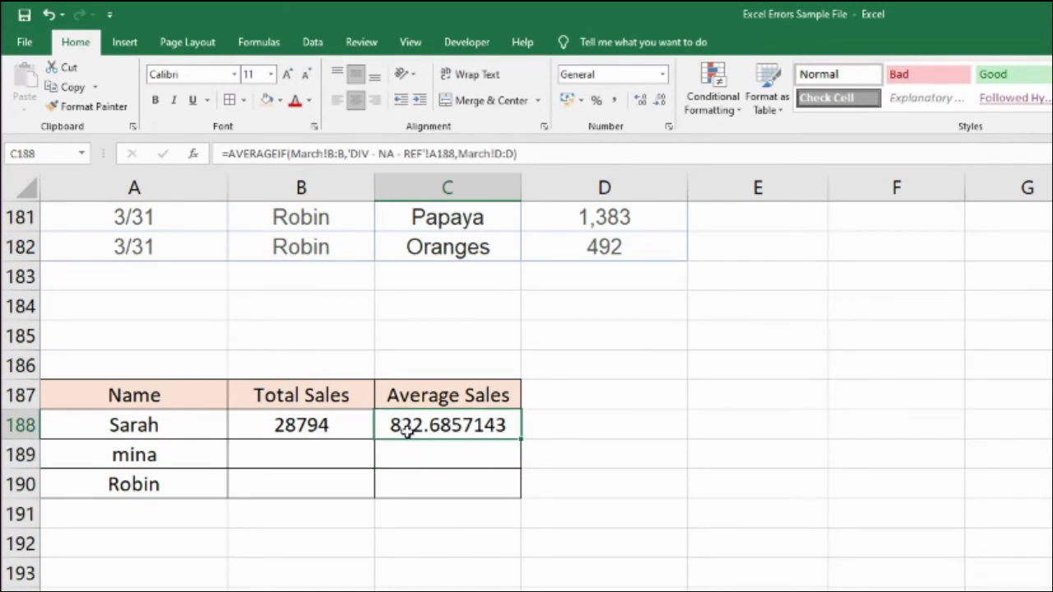
pyautogui.click(316, 423)
# - Format B188:C190 as Currency with the $ symbol and 2 decimal places
pyautogui.moveTo(315, 423); pyautogui.dragTo(433, 493)
pyautogui.rightClick(433, 493)
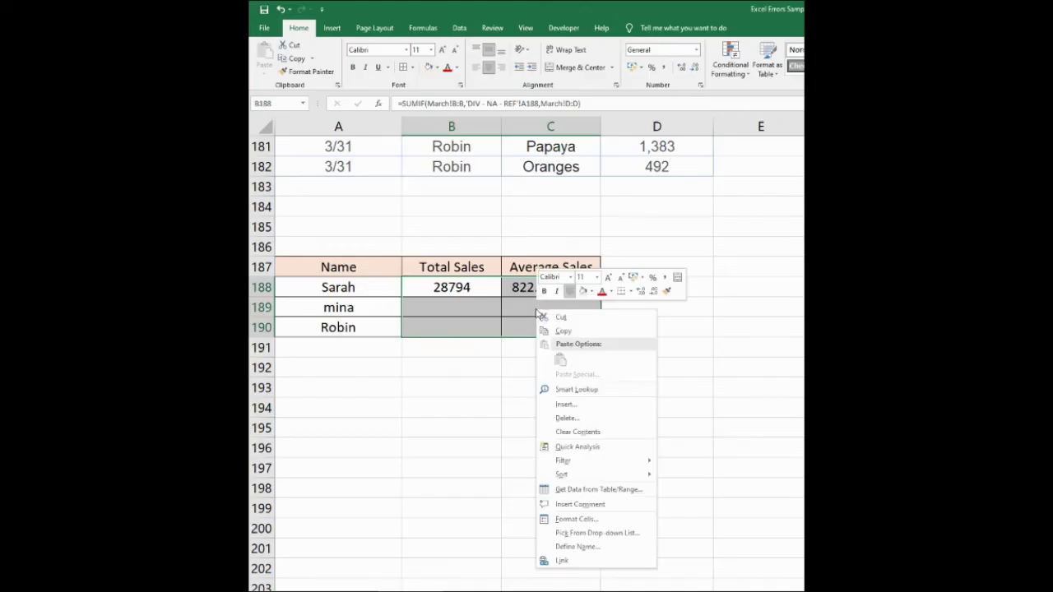
pyautogui.click(579, 518)
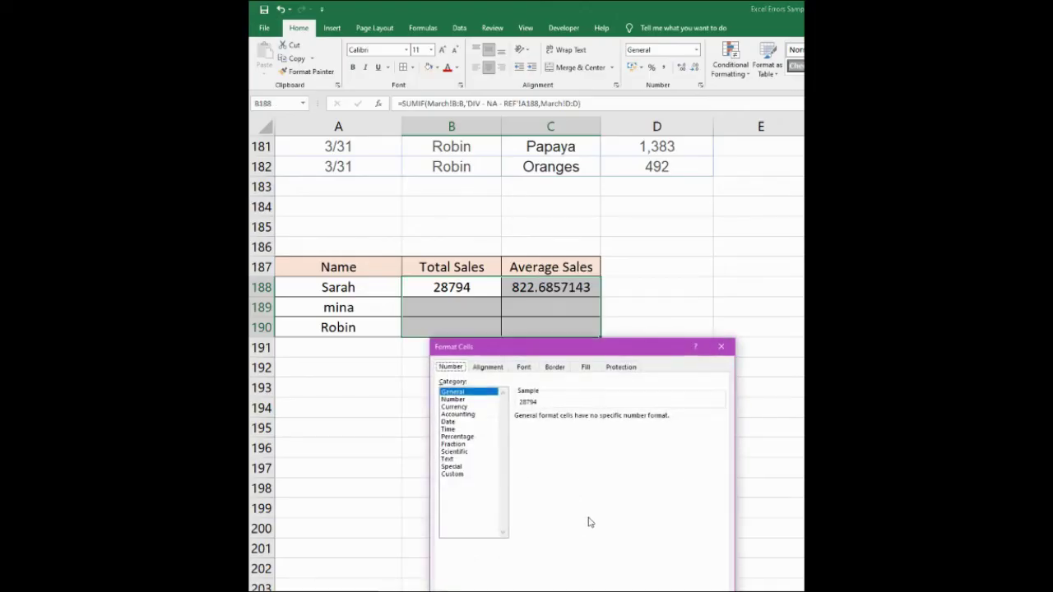
pyautogui.click(454, 406)
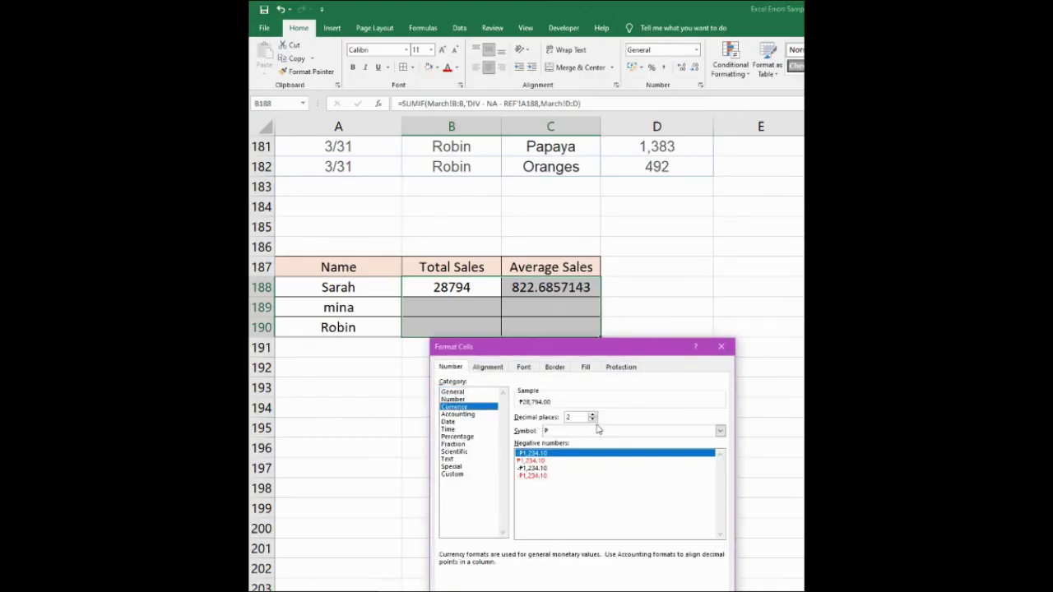
pyautogui.click(720, 430)
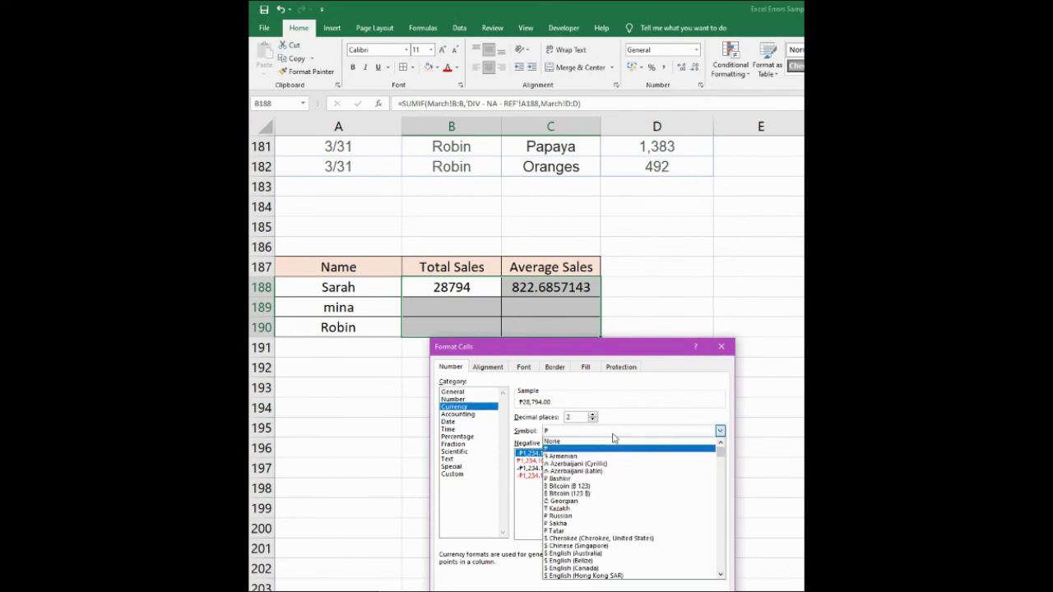
pyautogui.click(594, 537)
pyautogui.press('Return')
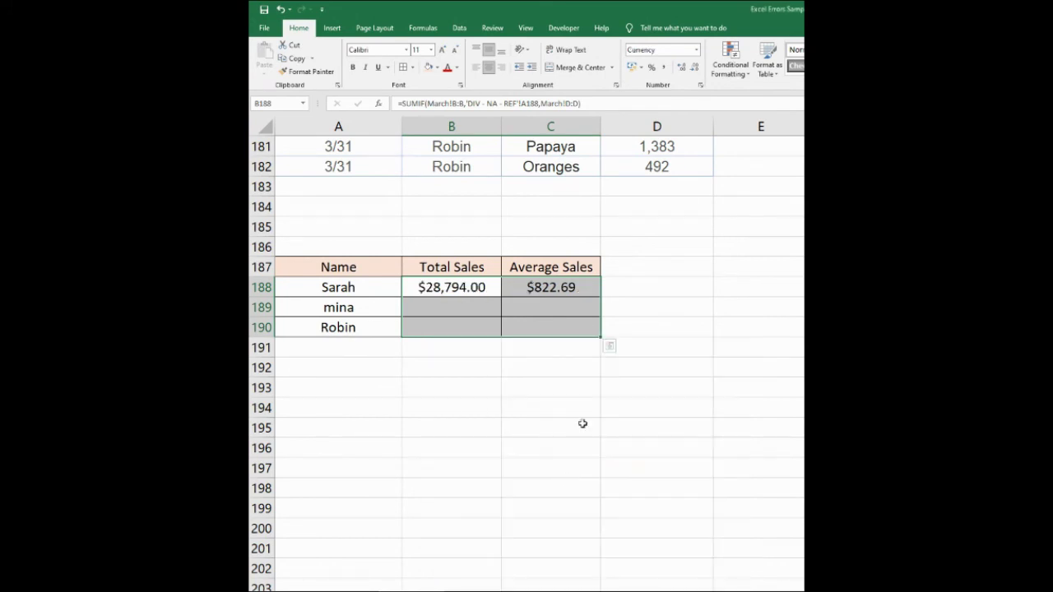
pyautogui.click(688, 366)
pyautogui.click(435, 287)
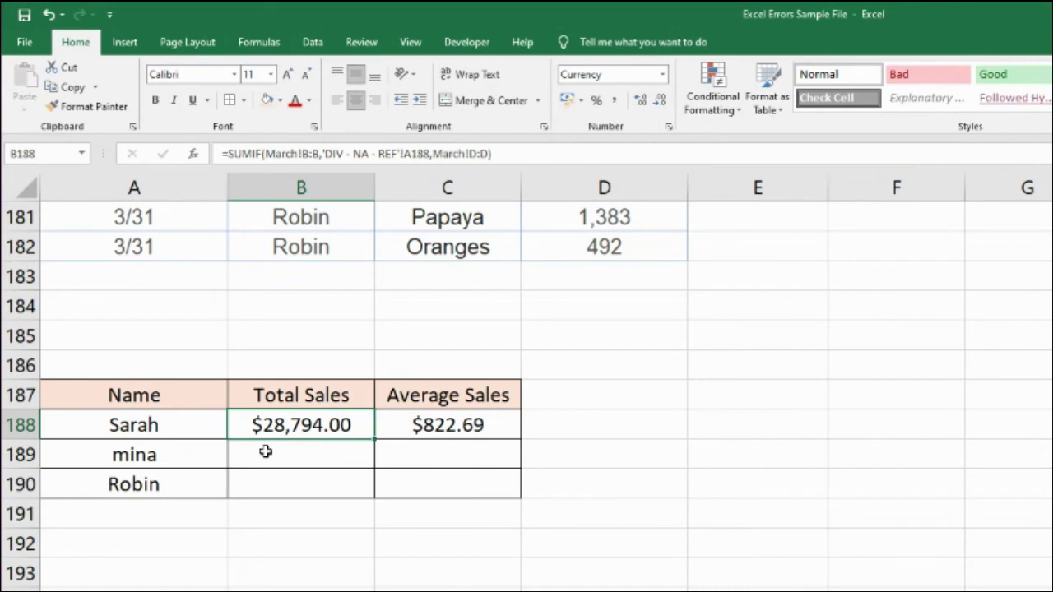
# - Copy B188's SUMIF formula into B189 with its criterion changed to A189
pyautogui.moveTo(505, 154); pyautogui.dragTo(204, 153)
pyautogui.hotkey('ctrl', 'c')
pyautogui.press('Escape')
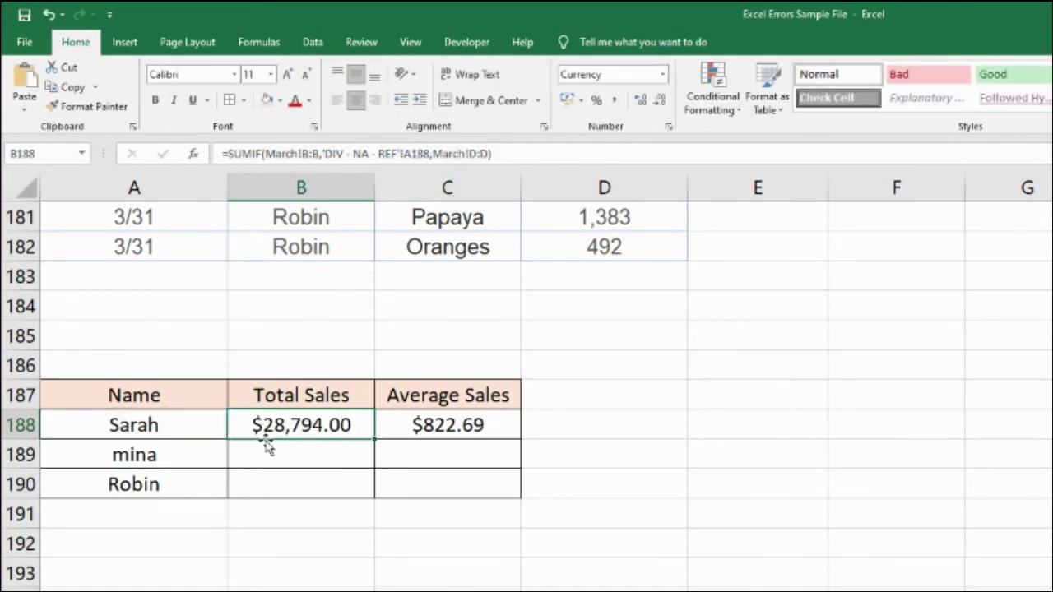
pyautogui.click(270, 456)
pyautogui.doubleClick(270, 455)
pyautogui.hotkey('ctrl', 'v')
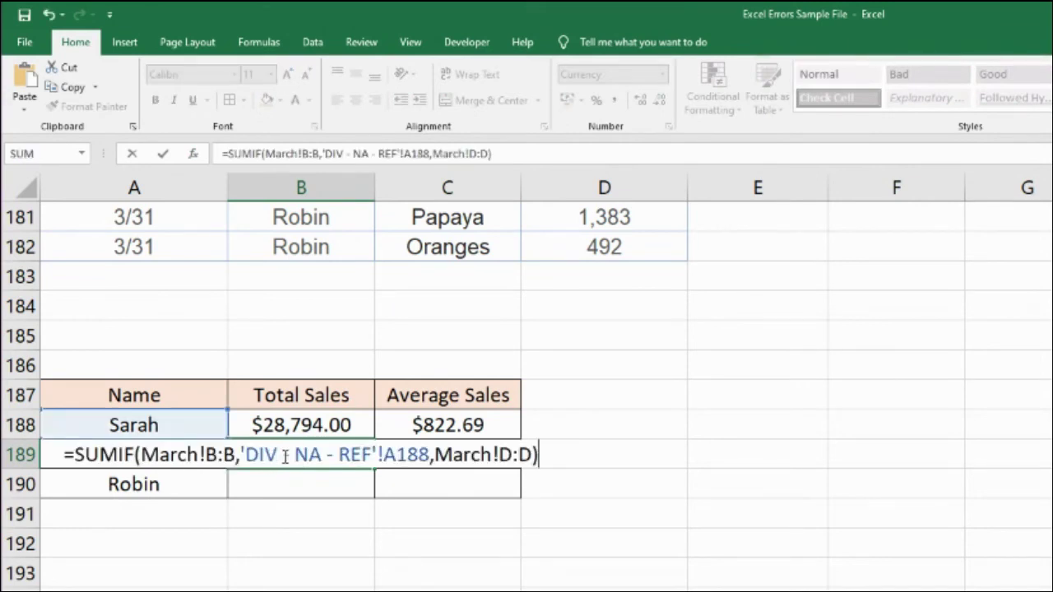
pyautogui.click(421, 455)
pyautogui.press('BackSpace')
pyautogui.write('9')
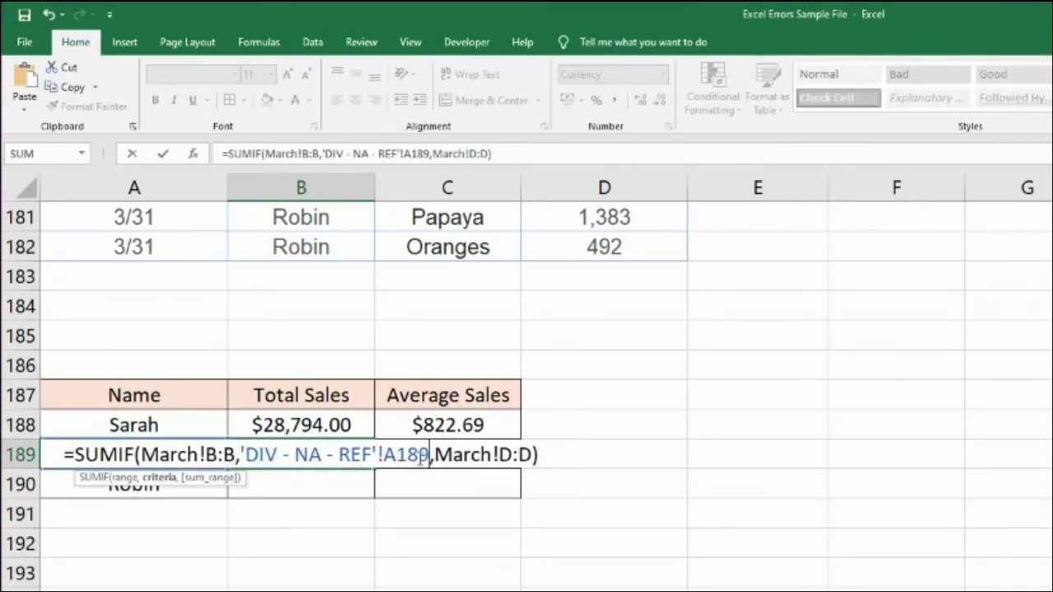
pyautogui.press('Return')
# - Paste the SUMIF formula into B190 with the criterion pointing to A190
pyautogui.doubleClick(315, 486)
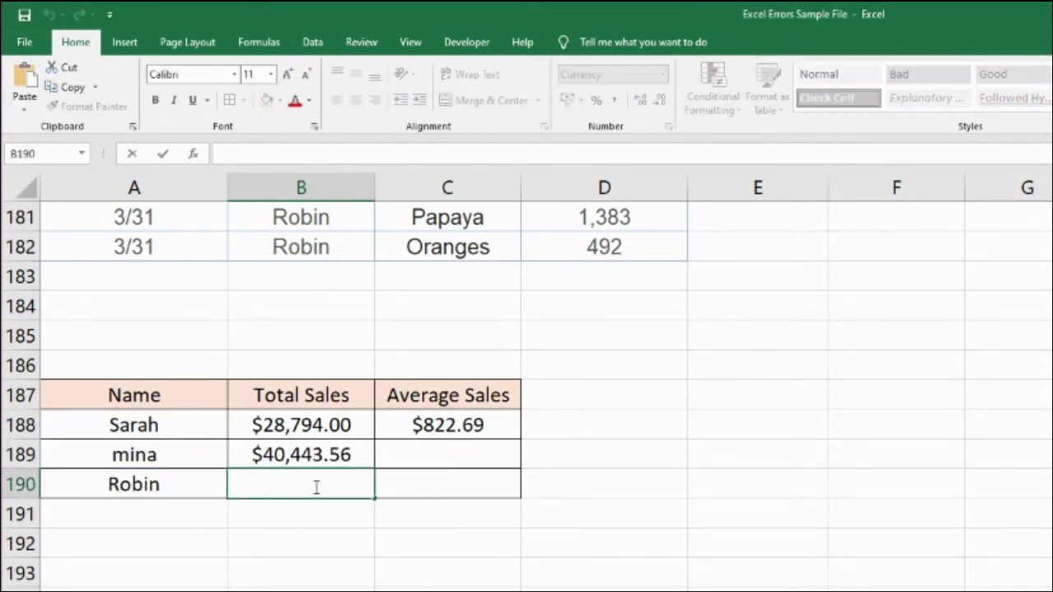
pyautogui.hotkey('ctrl', 'v')
pyautogui.click(406, 485)
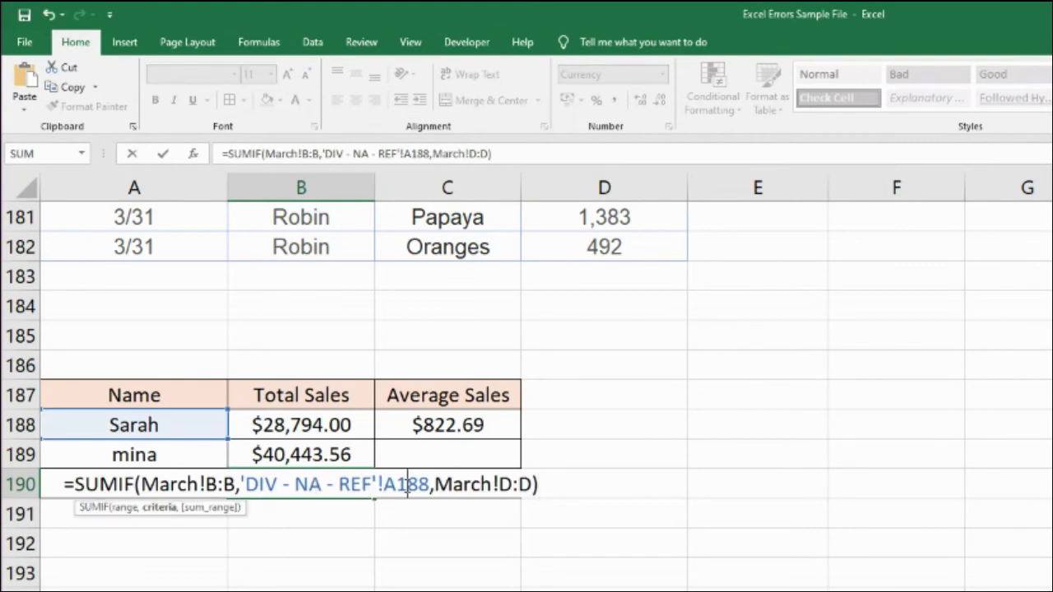
pyautogui.hotkey('shift', 'Right')
pyautogui.hotkey('shift', 'Right')
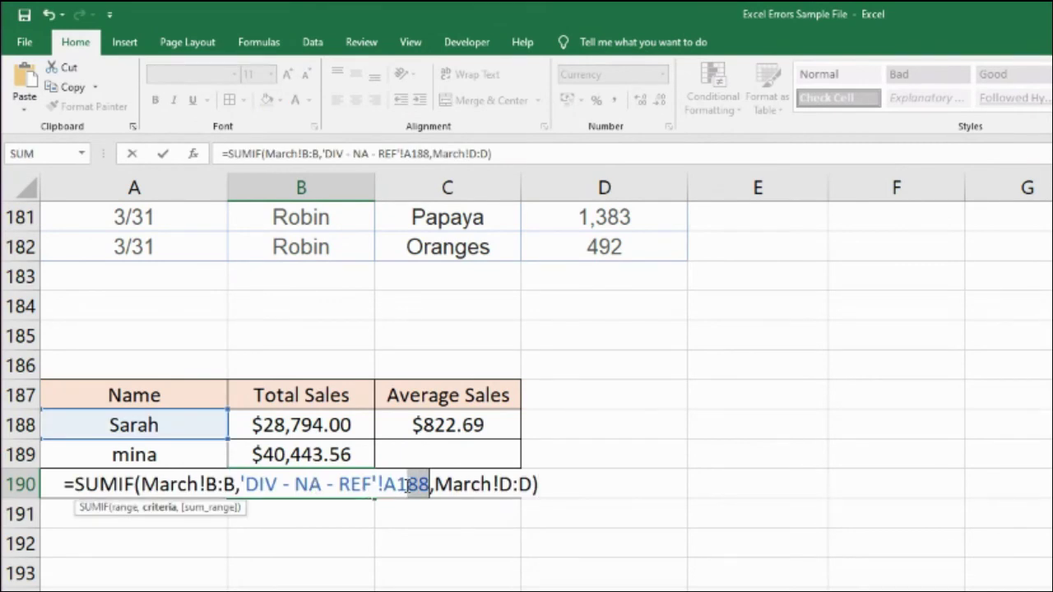
pyautogui.write('90')
pyautogui.press('Return')
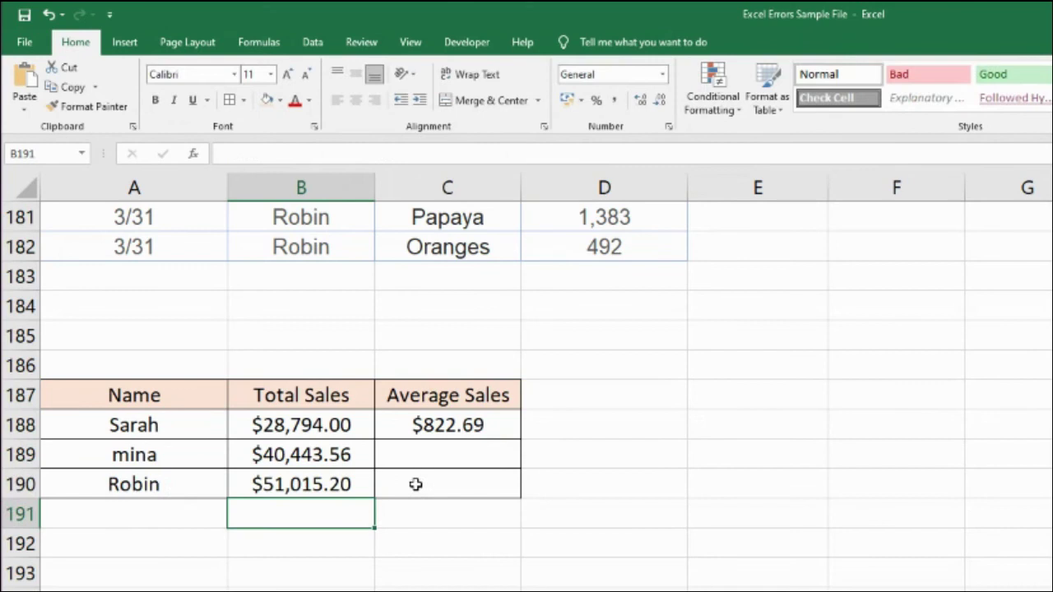
# - Copy C188's AVERAGEIF formula into C189 with its criterion changed to A189
pyautogui.click(458, 424)
pyautogui.click(558, 157)
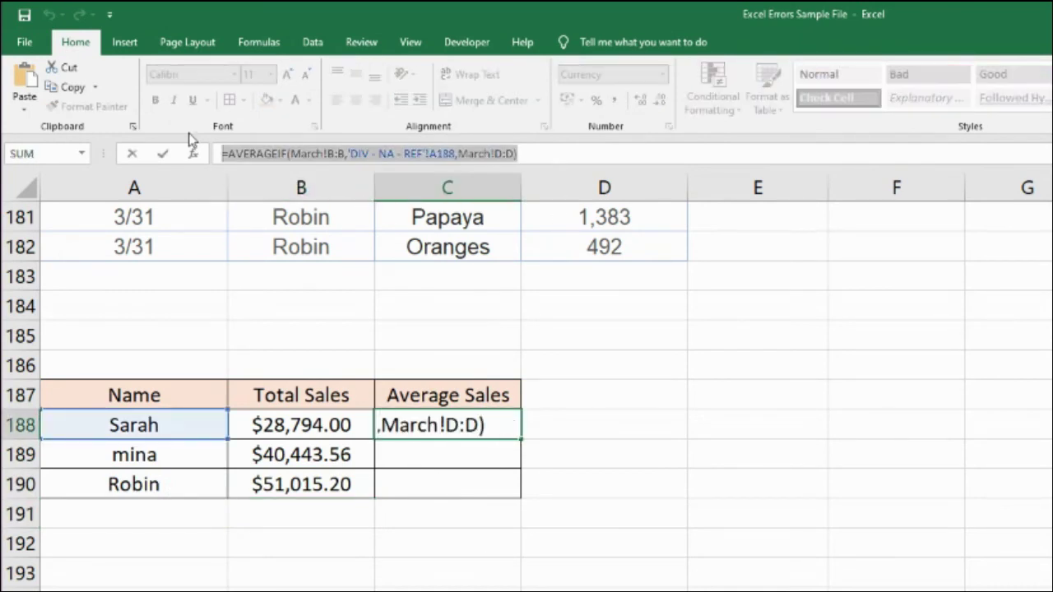
pyautogui.press('Escape')
pyautogui.click(442, 453)
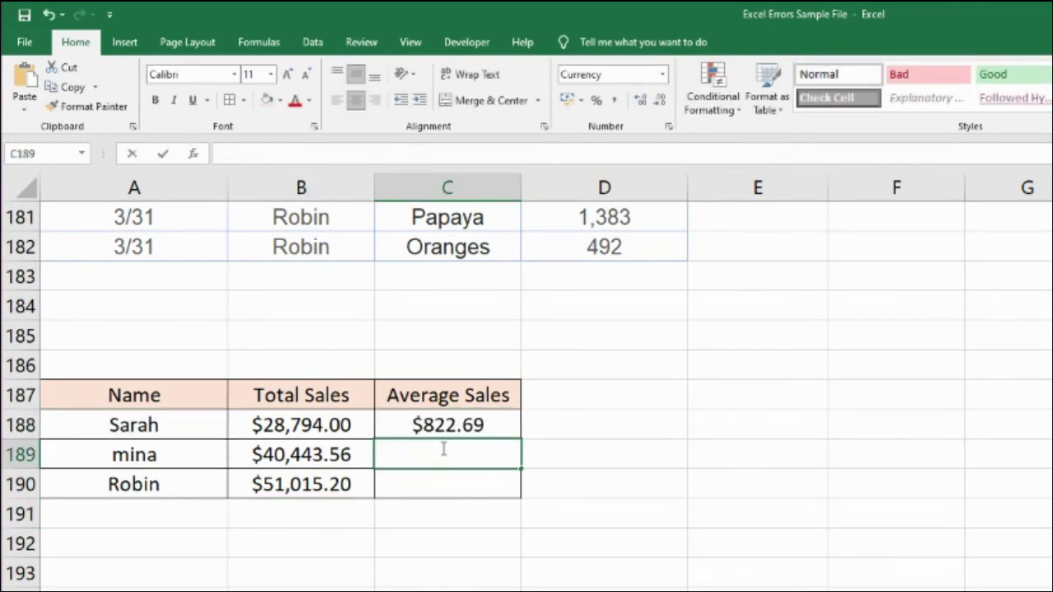
pyautogui.doubleClick(444, 452)
pyautogui.hotkey('ctrl', 'v')
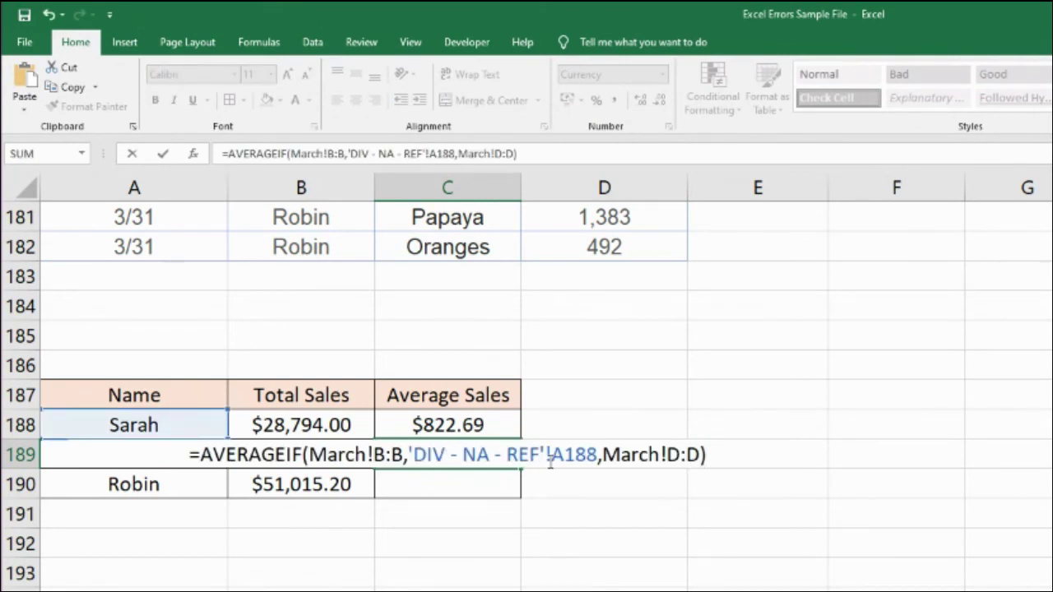
pyautogui.moveTo(586, 455); pyautogui.dragTo(597, 455)
pyautogui.write('9')
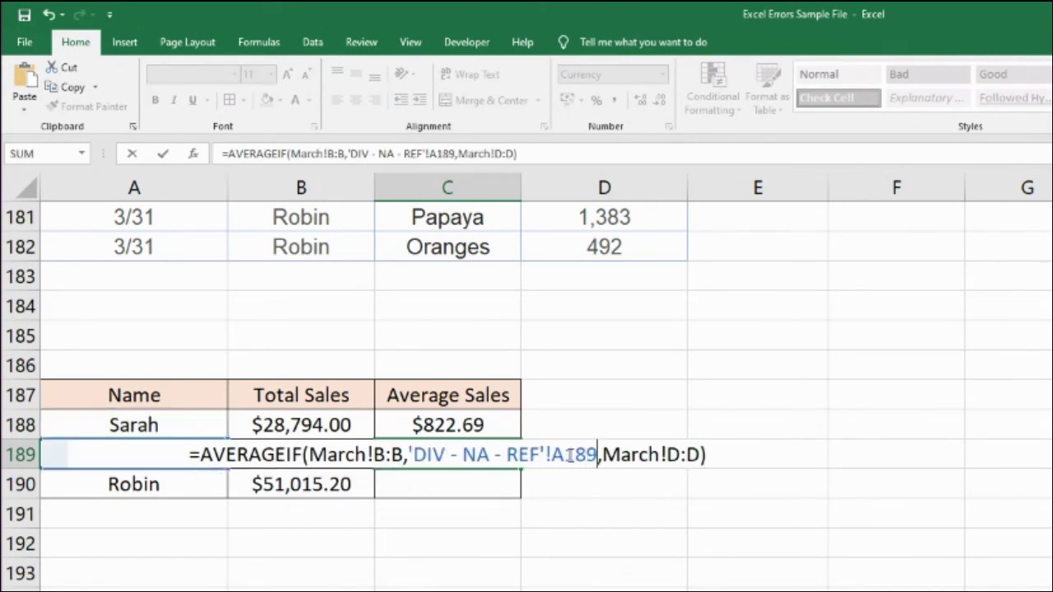
pyautogui.press('Return')
# - Paste the AVERAGEIF formula into C190 with the criterion changed to A190
pyautogui.doubleClick(469, 480)
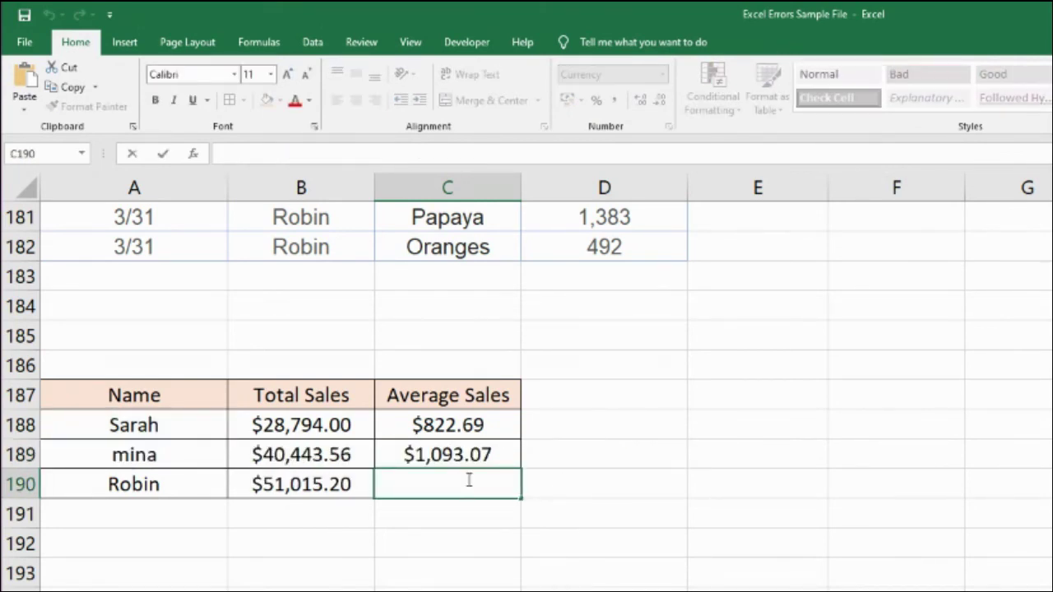
pyautogui.hotkey('ctrl', 'v')
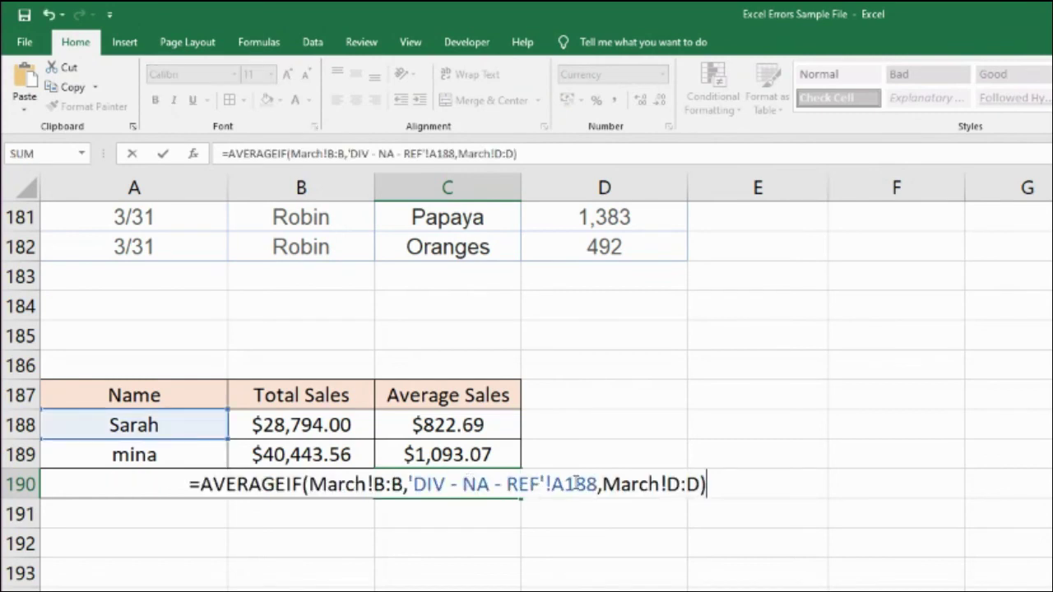
pyautogui.click(577, 483)
pyautogui.hotkey('shift', 'Right')
pyautogui.hotkey('shift', 'Right')
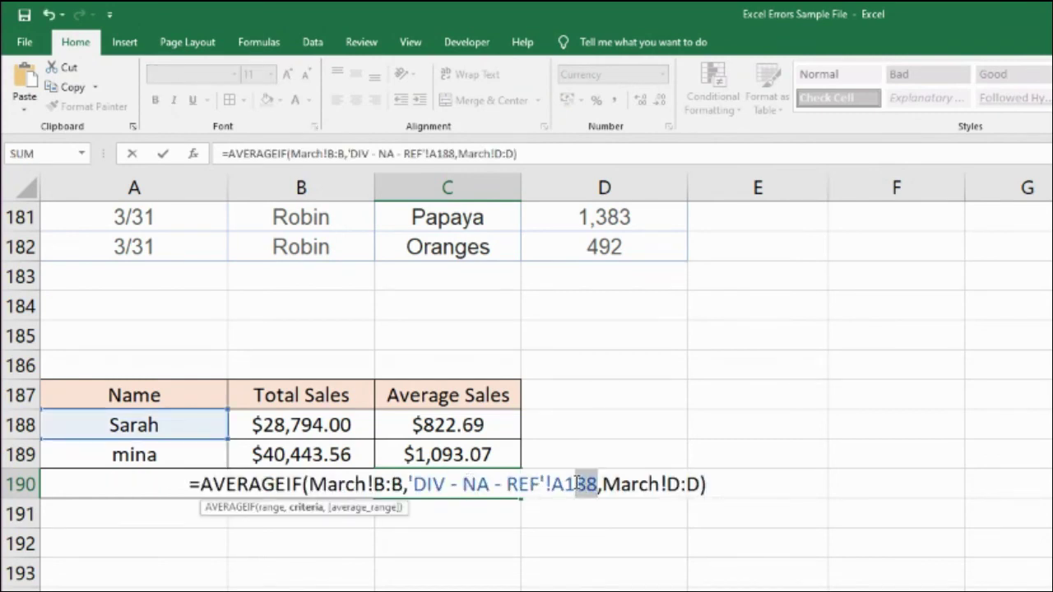
pyautogui.write('90')
pyautogui.press('Return')
pyautogui.click(606, 591)
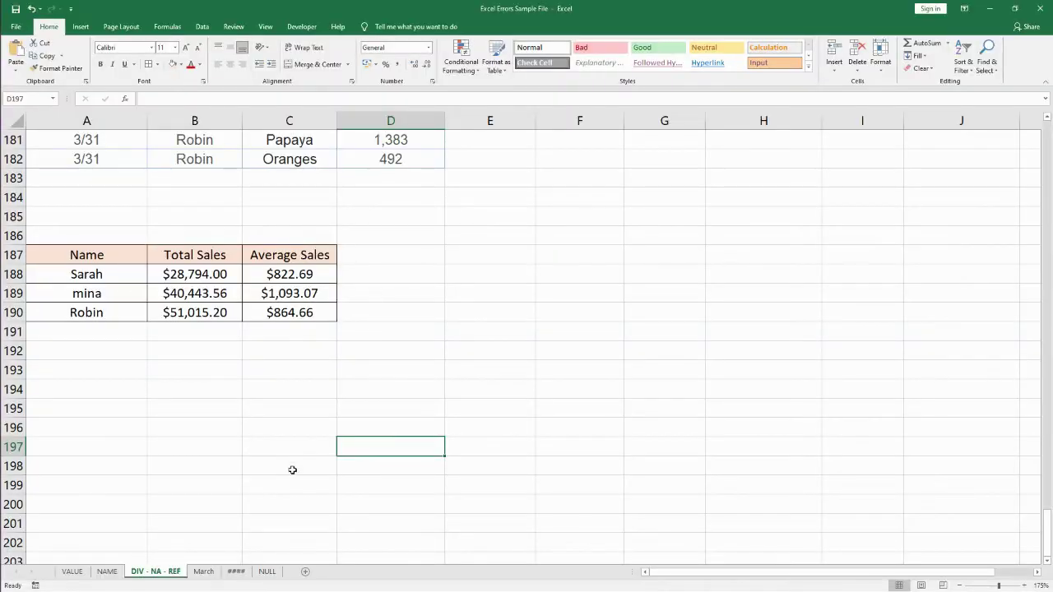
# - Select the March sales data range A1:D132
pyautogui.click(204, 570)
pyautogui.click(96, 392)
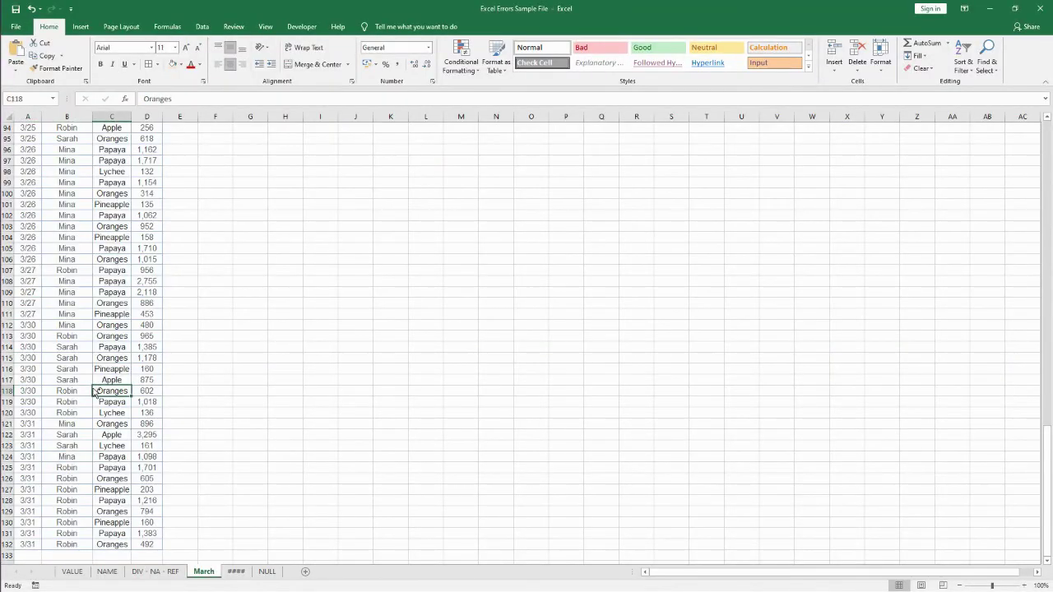
pyautogui.hotkey('ctrl', 'Home')
pyautogui.hotkey('ctrl', 'shift', 'Right')
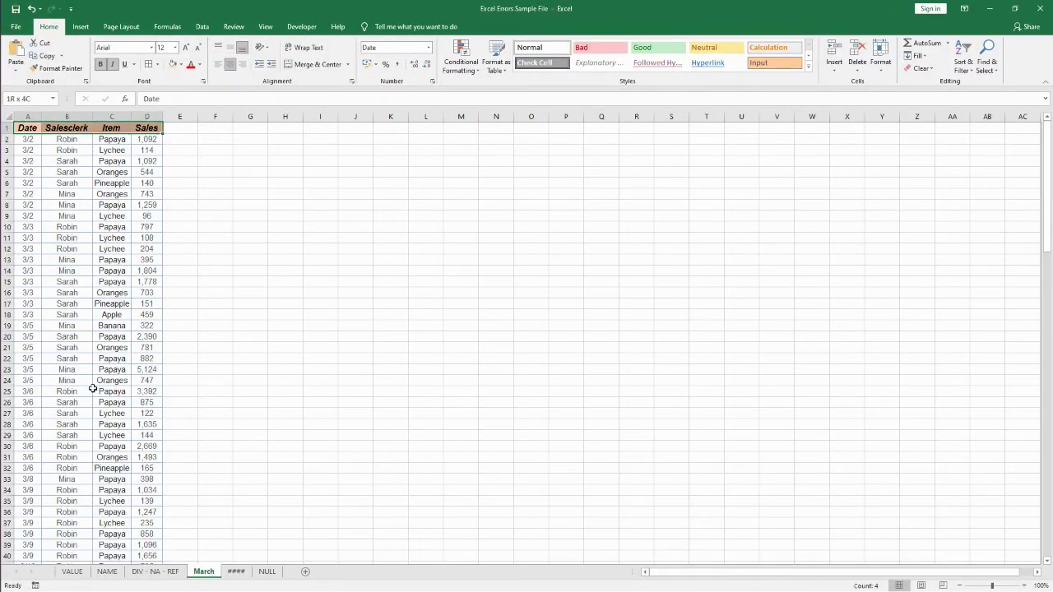
pyautogui.hotkey('ctrl', 'shift', 'Down')
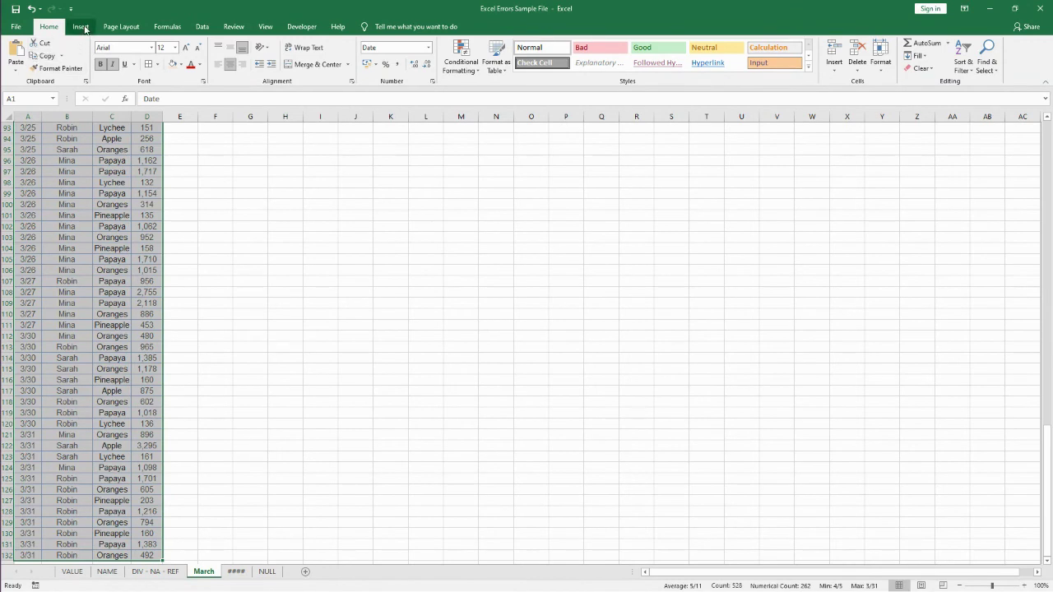
# - Insert a PivotTable from that range at 'DIV - NA - REF'!$E$187 on an existing worksheet
pyautogui.click(80, 27)
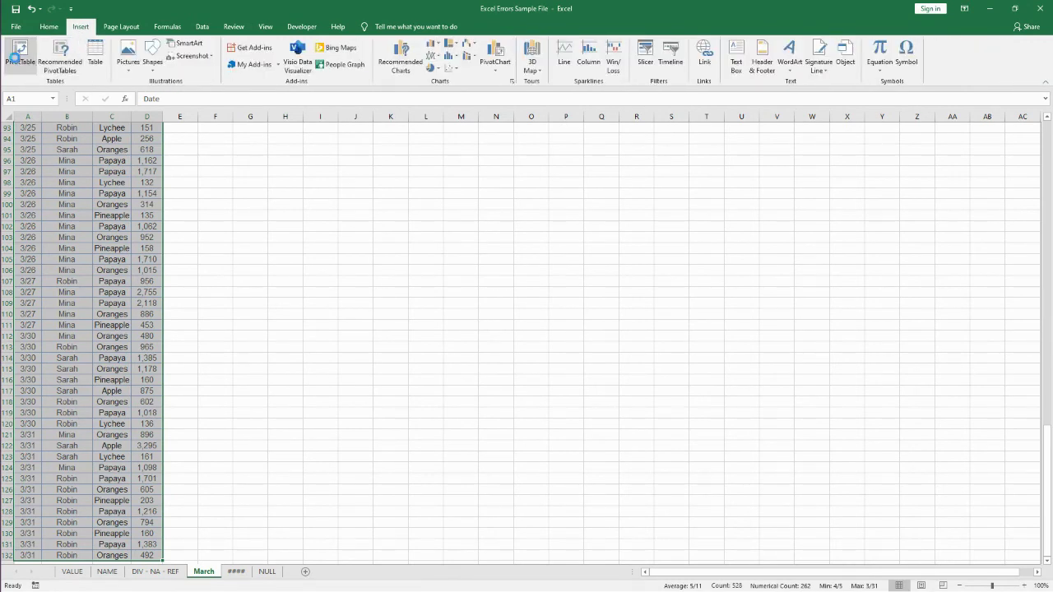
pyautogui.click(21, 53)
pyautogui.click(262, 350)
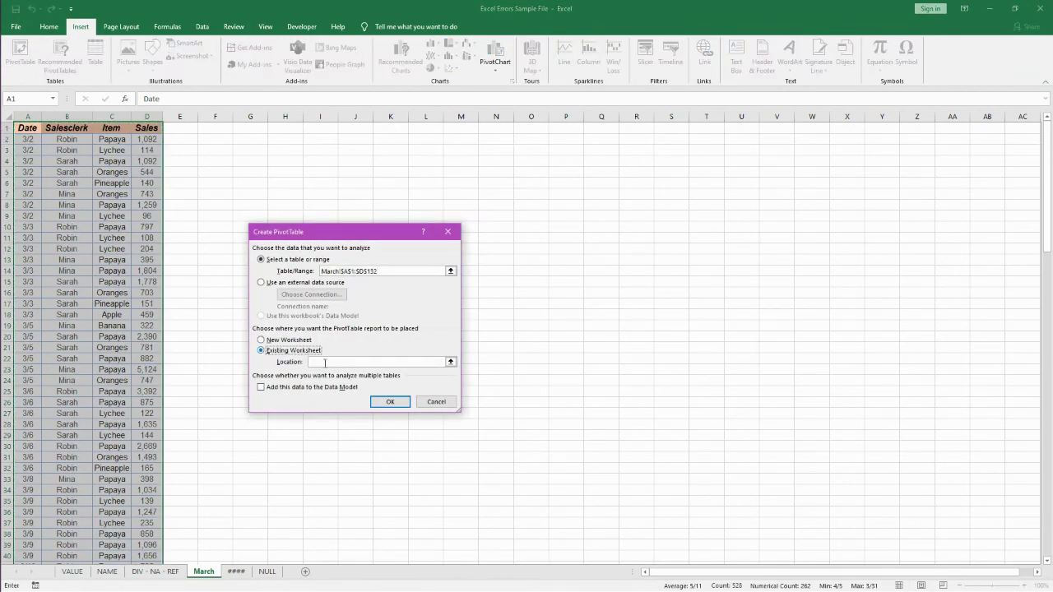
pyautogui.click(450, 362)
pyautogui.click(169, 571)
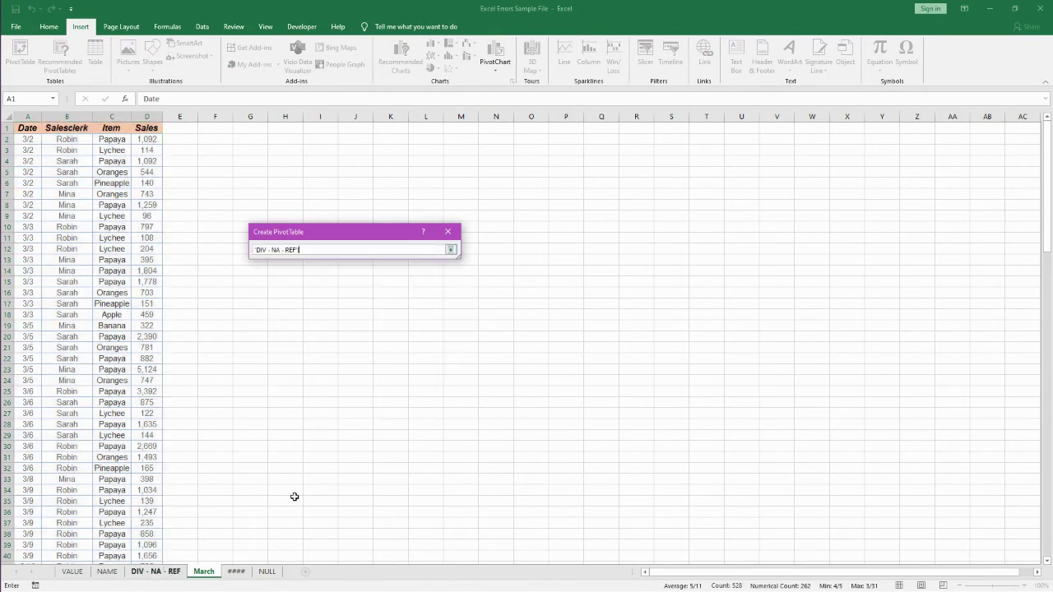
pyautogui.click(488, 254)
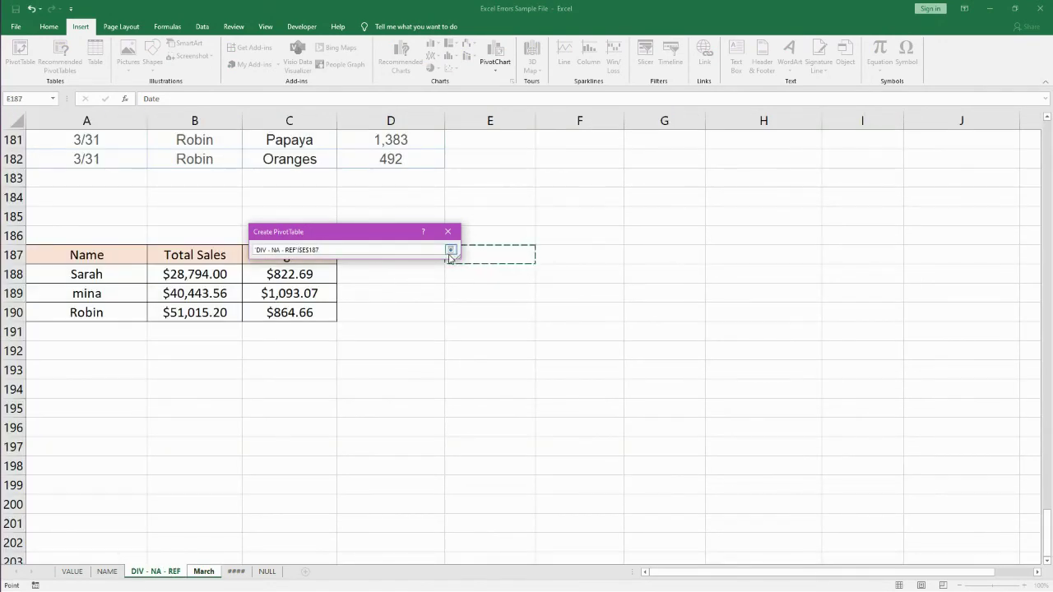
pyautogui.click(450, 250)
pyautogui.click(393, 402)
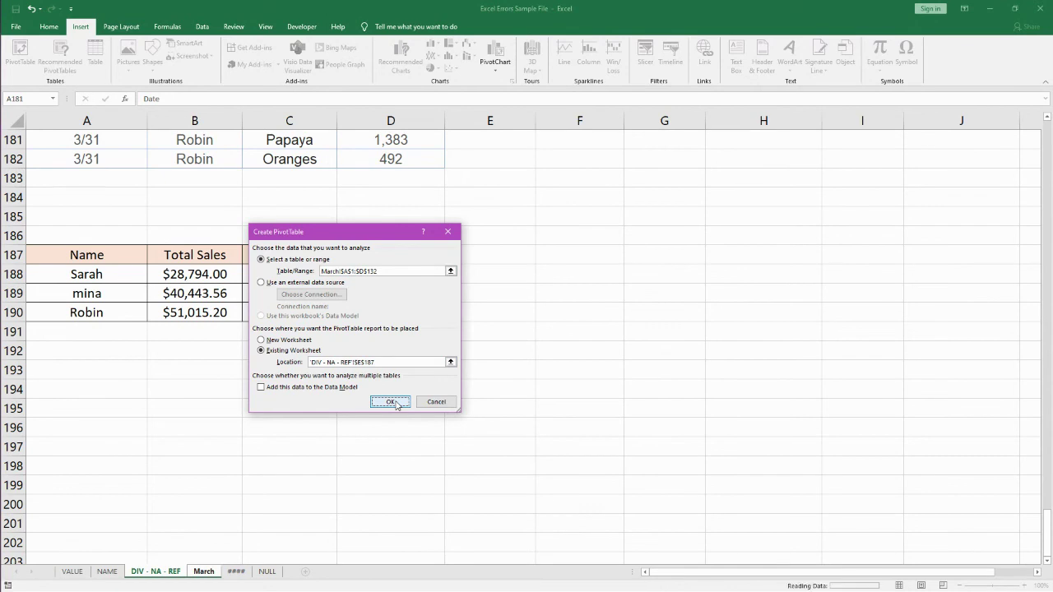
pyautogui.click(498, 353)
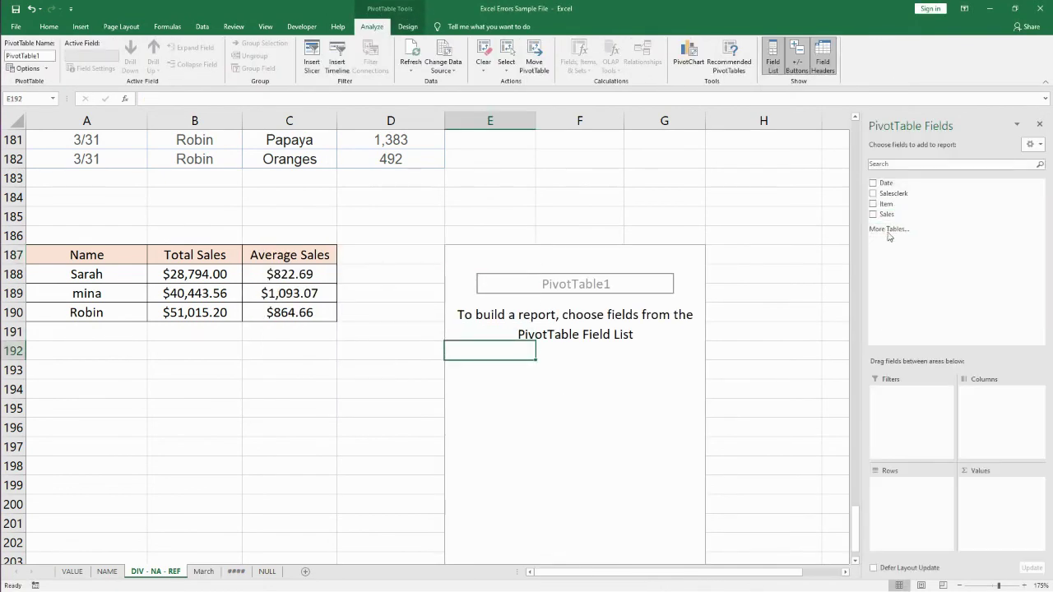
# - Add Salesclerk as the pivot rows and Sales as Sum of Sales values
pyautogui.moveTo(892, 193); pyautogui.dragTo(902, 486)
pyautogui.moveTo(888, 213); pyautogui.dragTo(980, 485)
pyautogui.click(1037, 484)
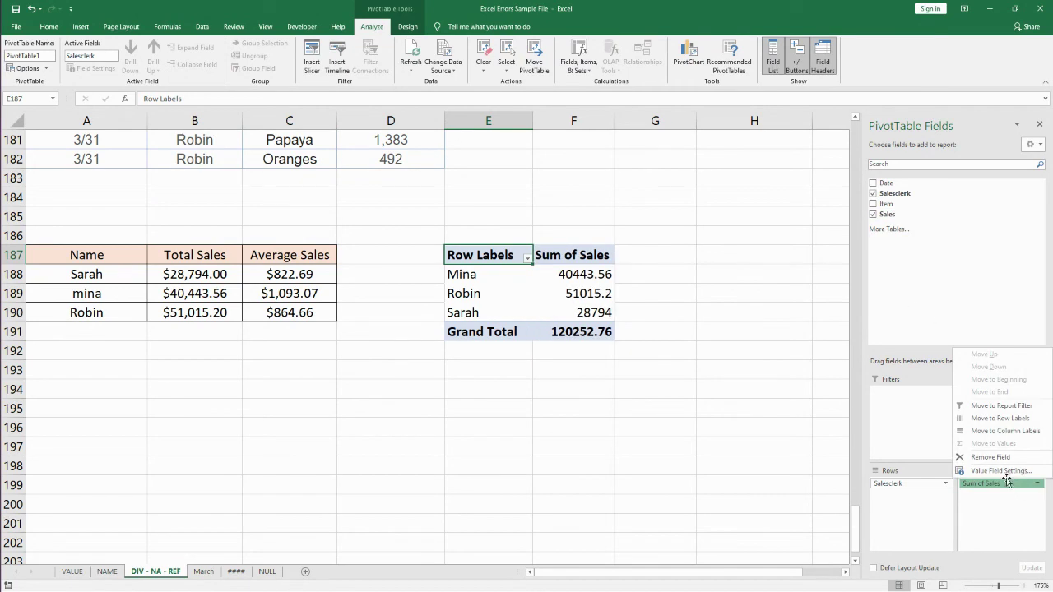
pyautogui.click(1004, 486)
# - Add Sales a second time to the values and summarize it by Average
pyautogui.moveTo(900, 214); pyautogui.dragTo(989, 493)
pyautogui.click(1002, 497)
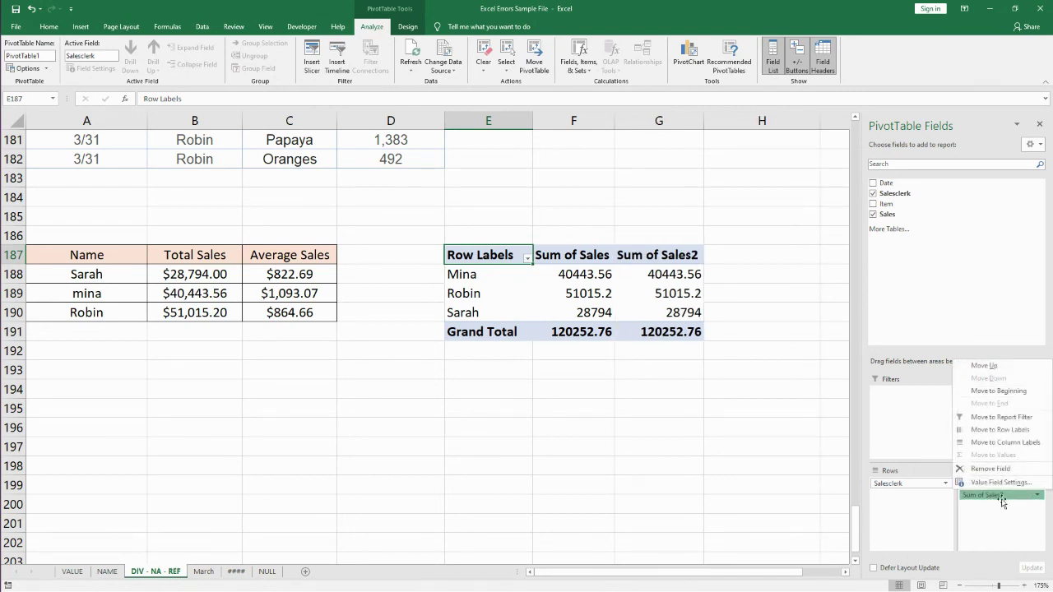
pyautogui.click(999, 482)
pyautogui.click(274, 344)
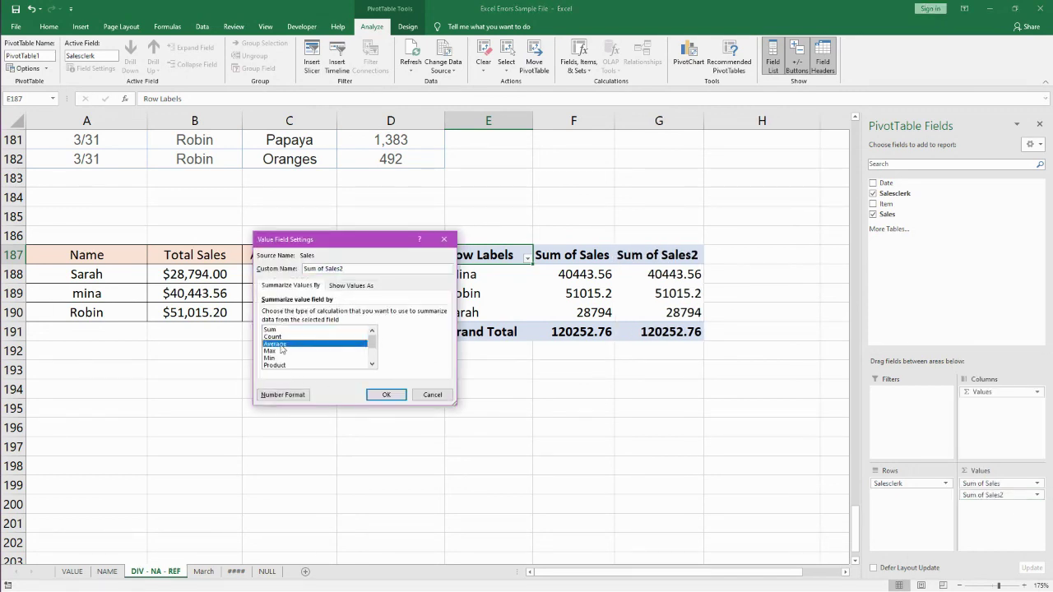
pyautogui.click(386, 394)
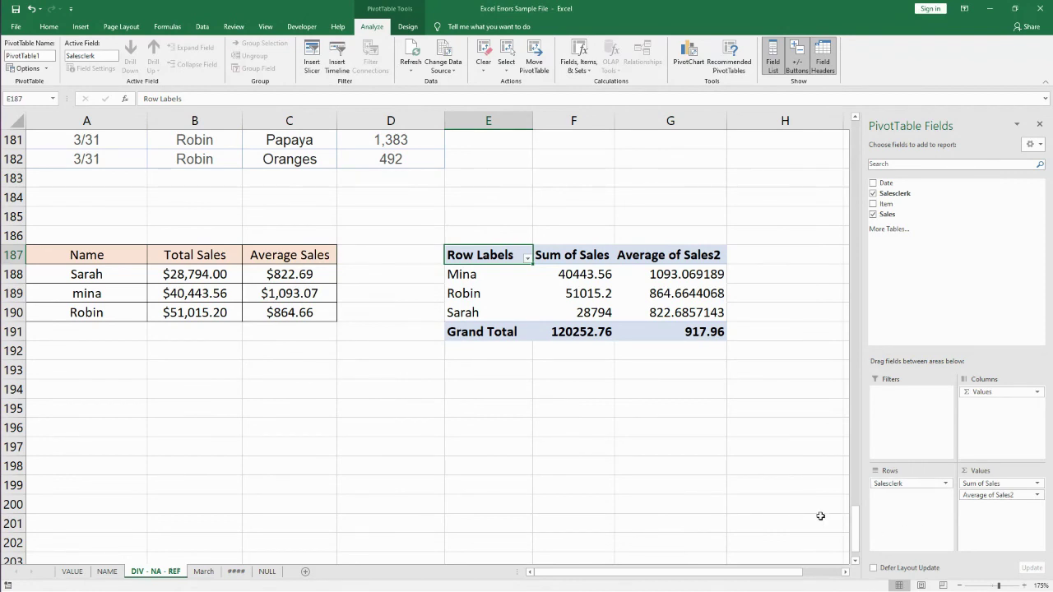
# - Give the Sum of Sales field a $ Currency number format through Value Field Settings
pyautogui.click(628, 471)
pyautogui.click(625, 370)
pyautogui.moveTo(573, 274); pyautogui.dragTo(688, 333)
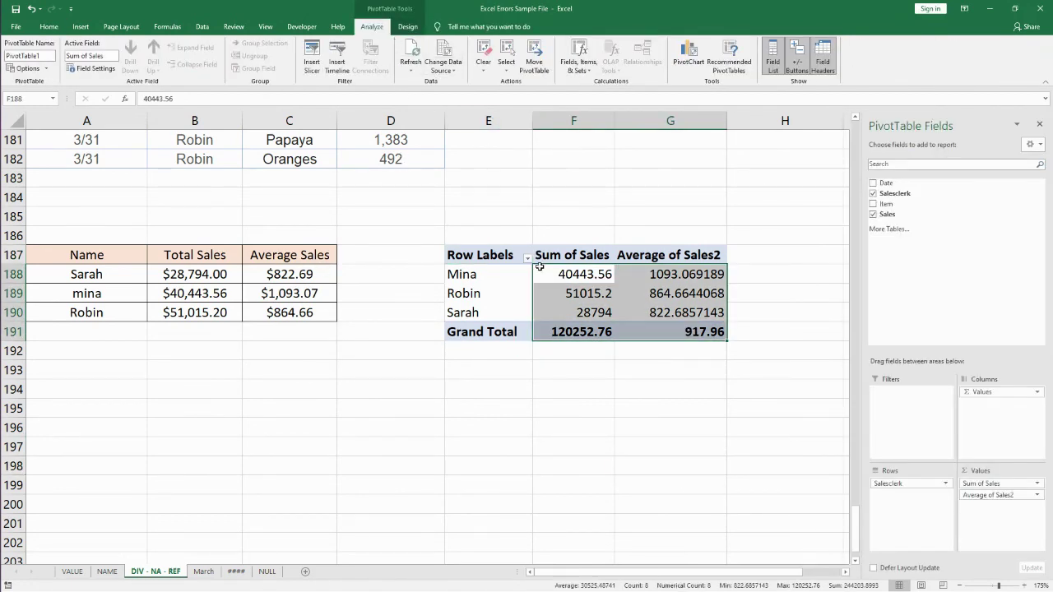
pyautogui.rightClick(611, 288)
pyautogui.press('Escape')
pyautogui.click(1039, 487)
pyautogui.click(991, 536)
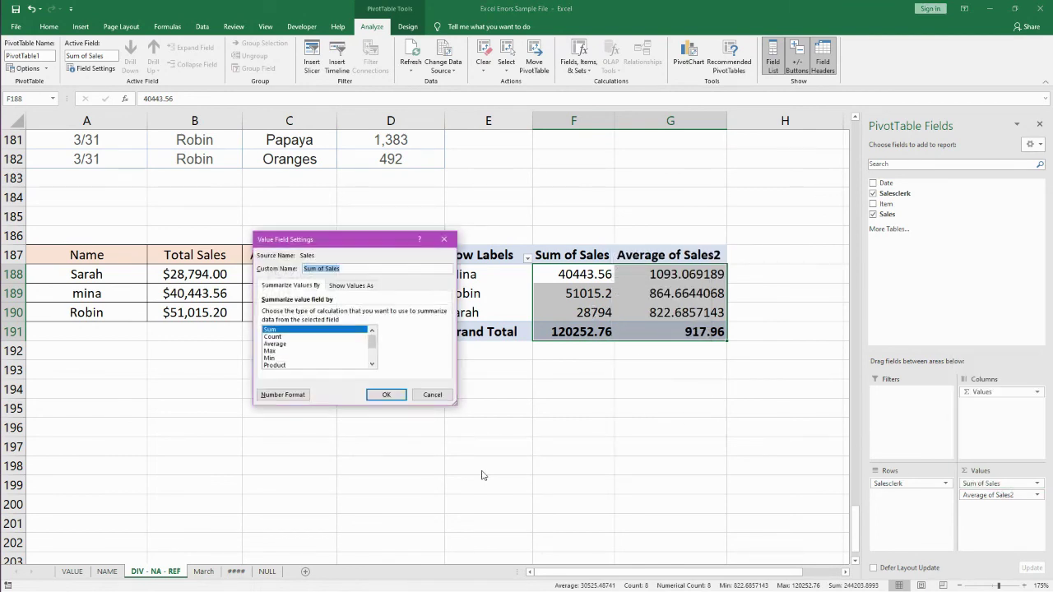
pyautogui.click(282, 395)
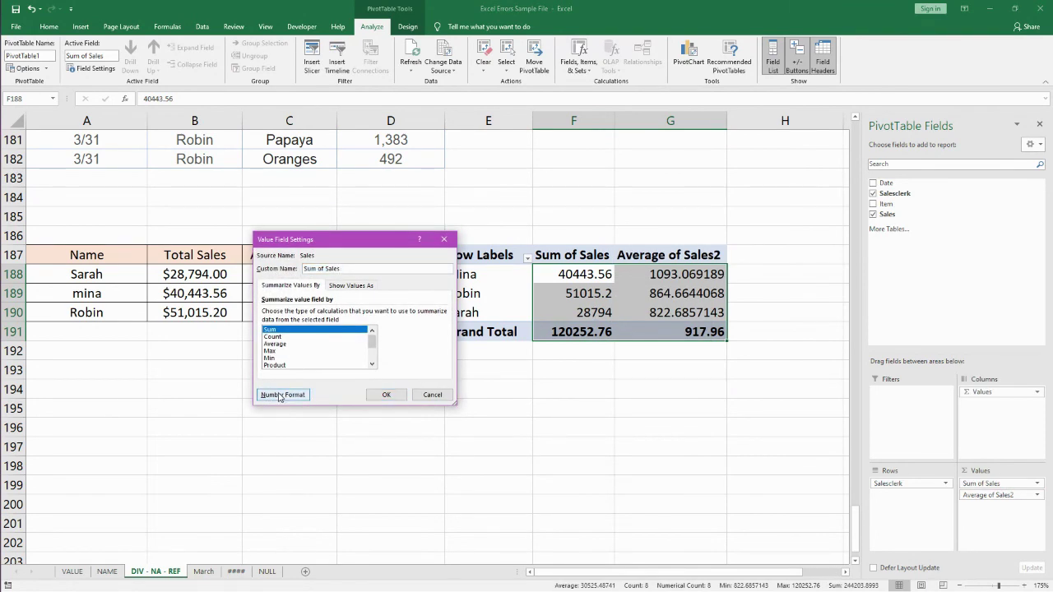
pyautogui.click(233, 251)
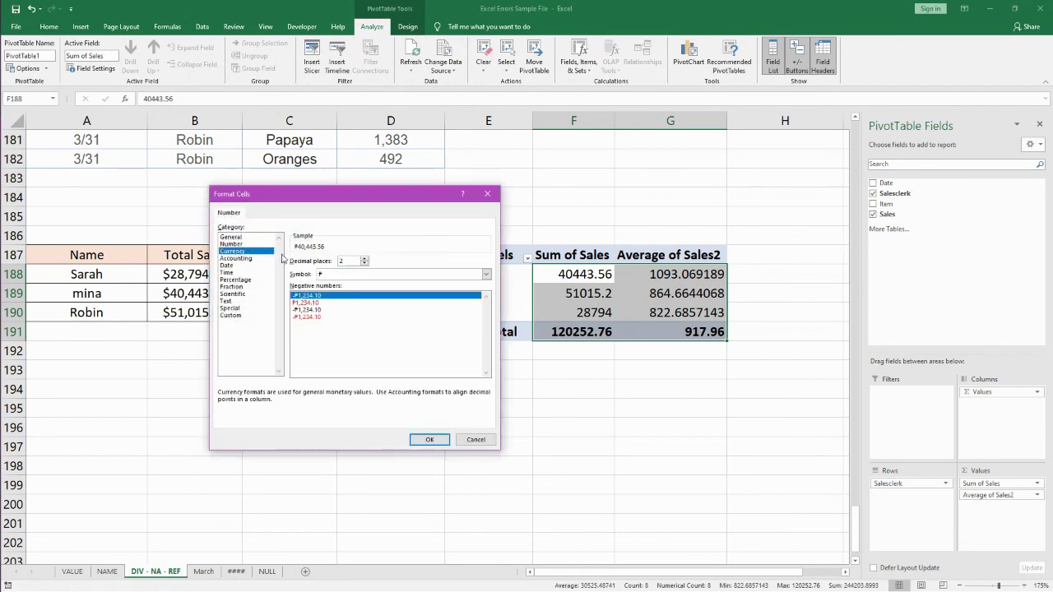
pyautogui.click(350, 276)
pyautogui.click(362, 371)
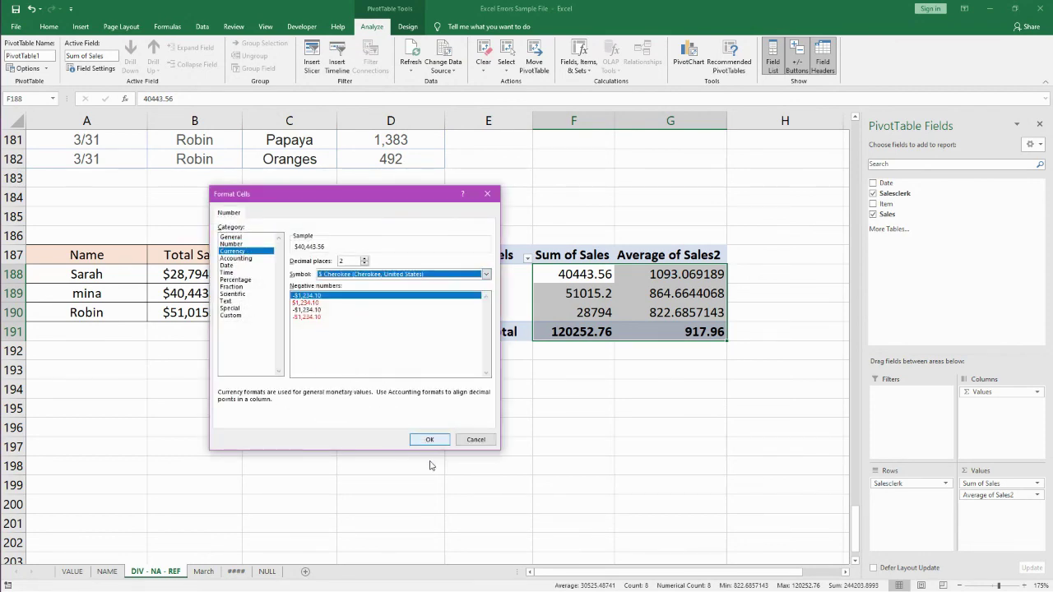
pyautogui.click(429, 439)
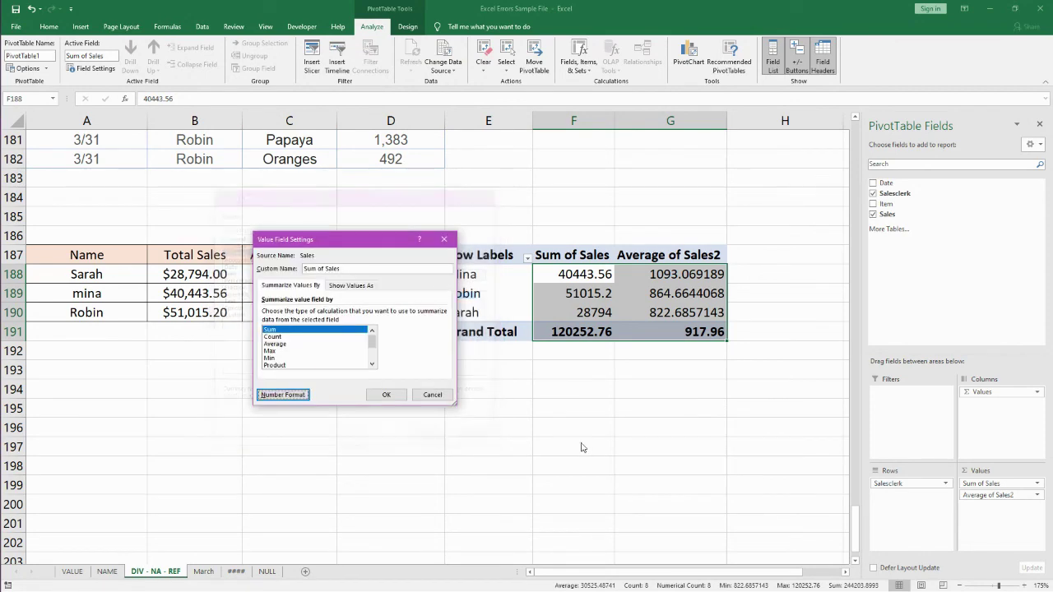
pyautogui.click(384, 395)
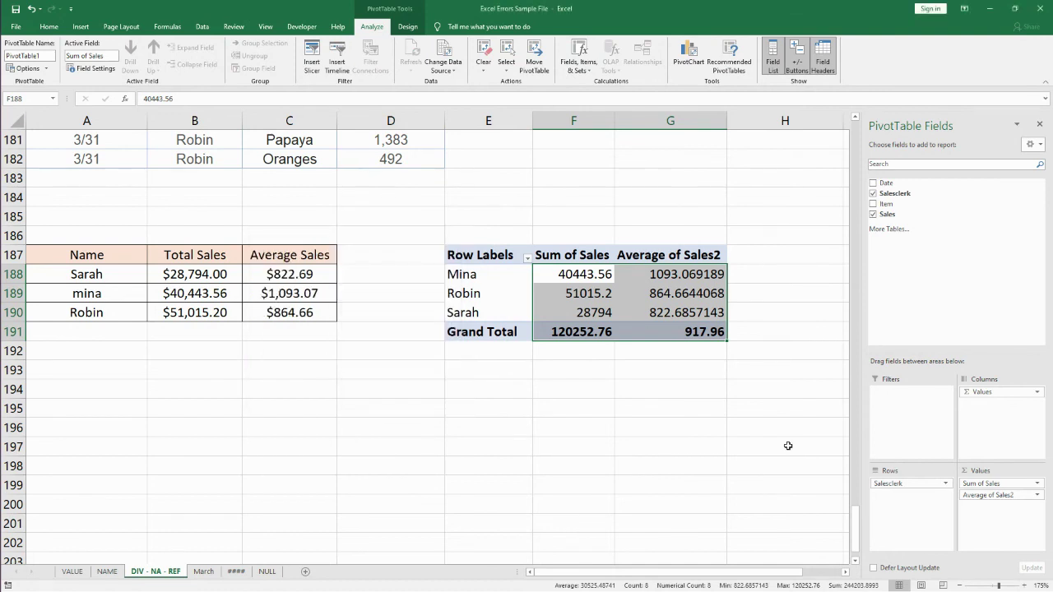
# - Give the Average of Sales2 field the same $ Currency number format
pyautogui.click(1036, 495)
pyautogui.click(999, 538)
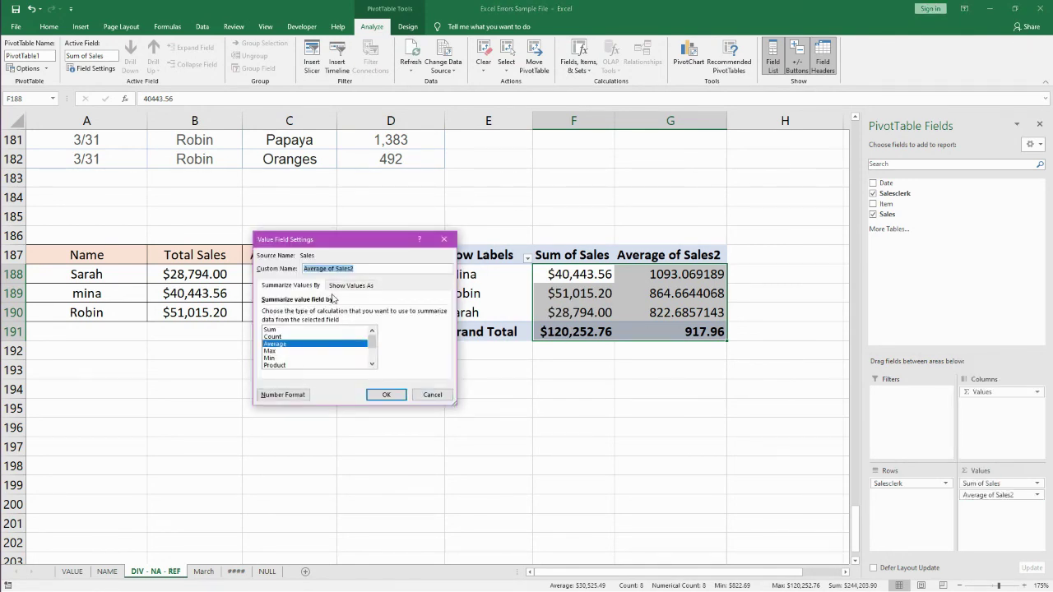
pyautogui.click(298, 394)
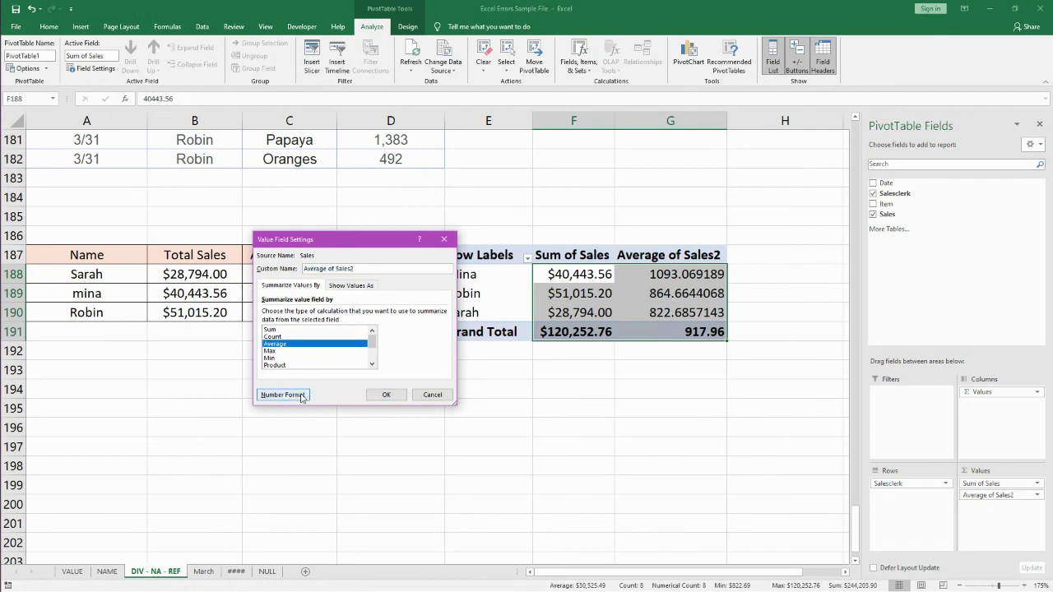
pyautogui.click(232, 250)
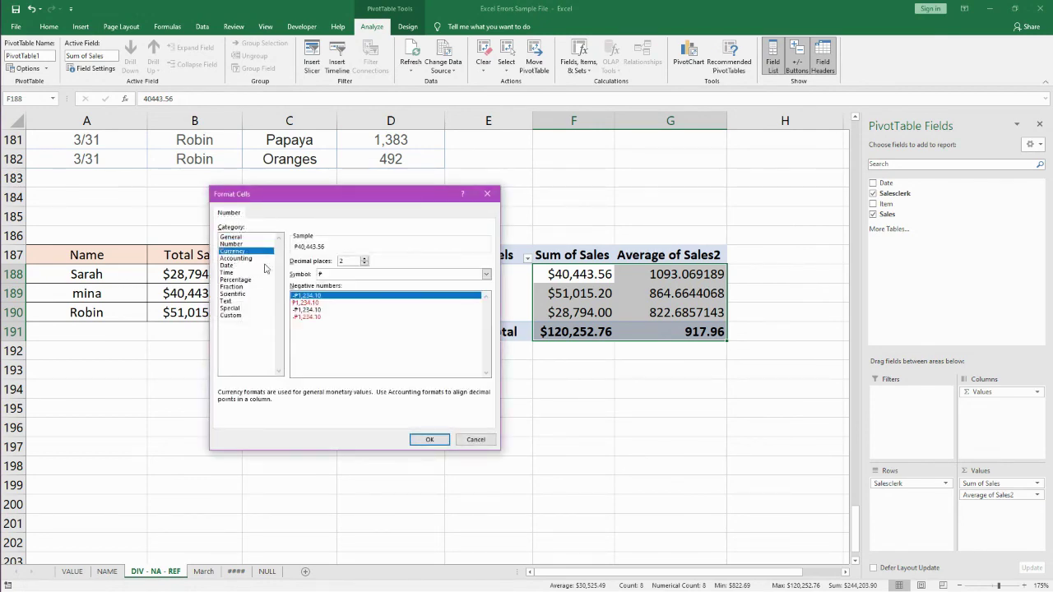
pyautogui.click(486, 273)
pyautogui.click(345, 362)
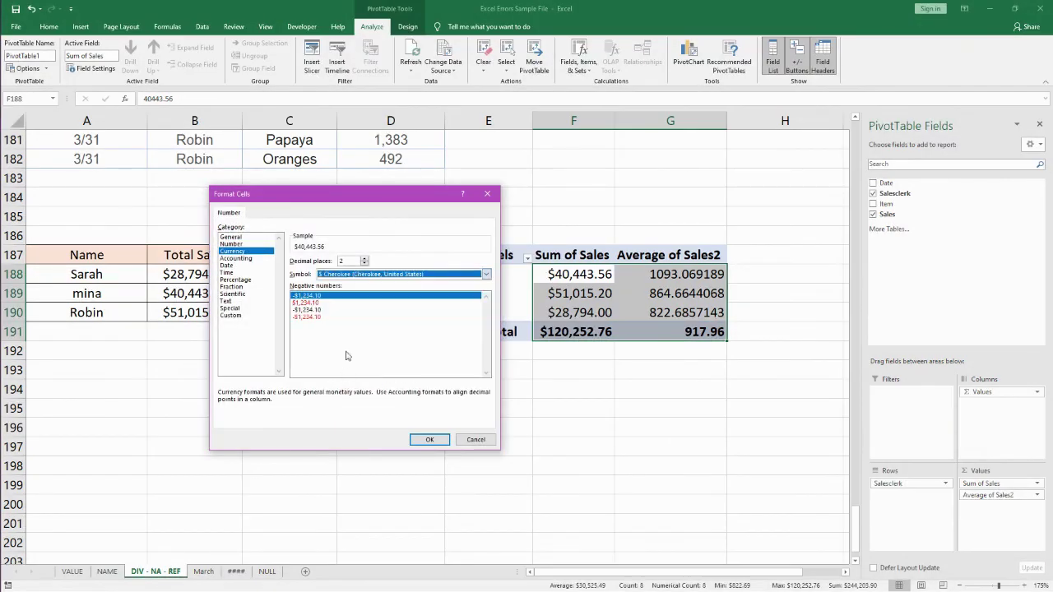
pyautogui.click(422, 439)
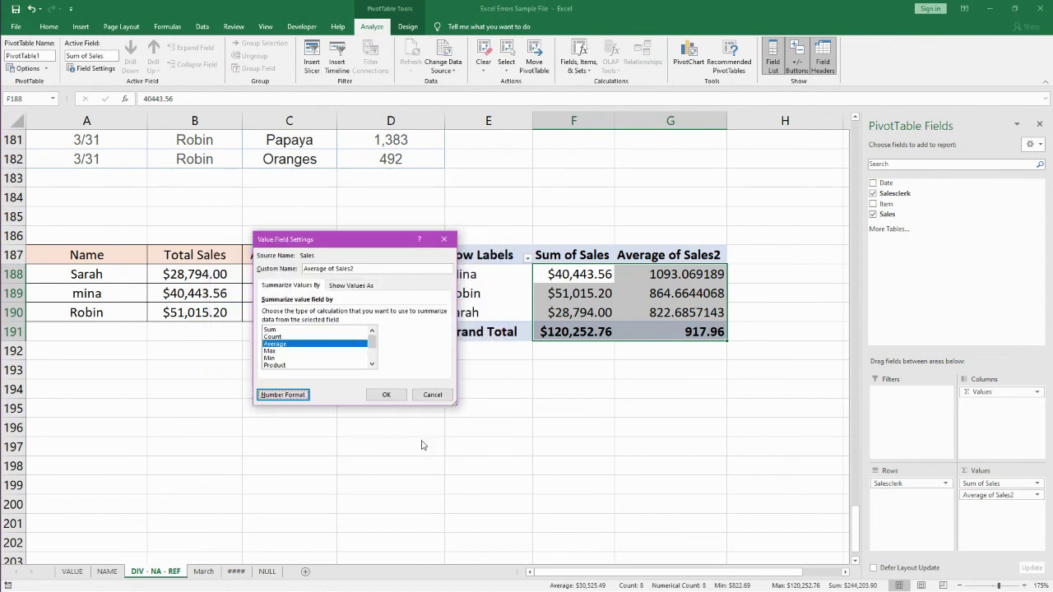
pyautogui.click(384, 392)
pyautogui.click(585, 449)
pyautogui.click(671, 444)
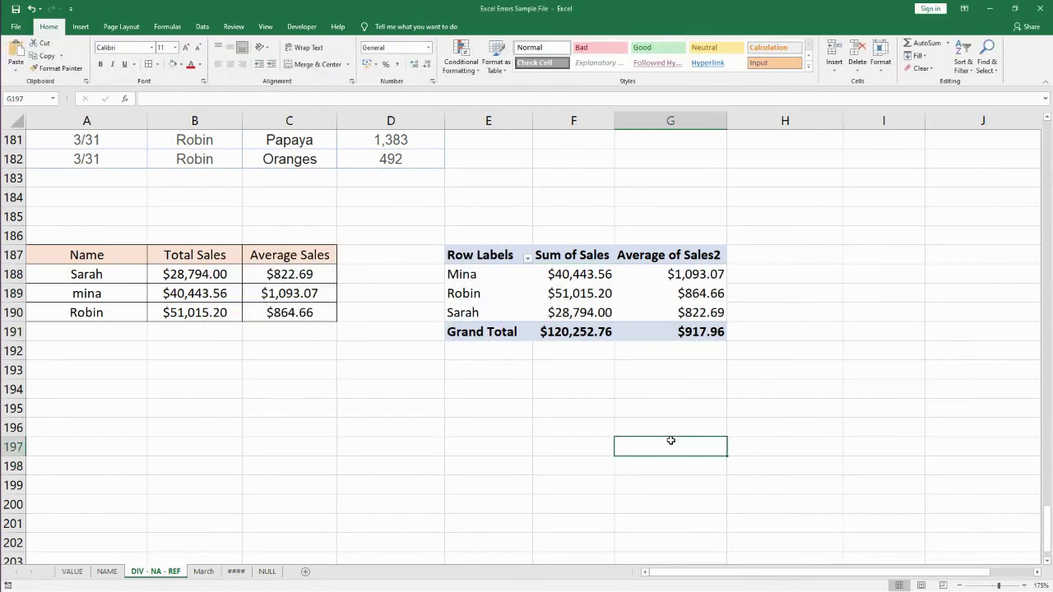
# - Move Sarah's pivot row above Mina and narrow column D
pyautogui.click(474, 298)
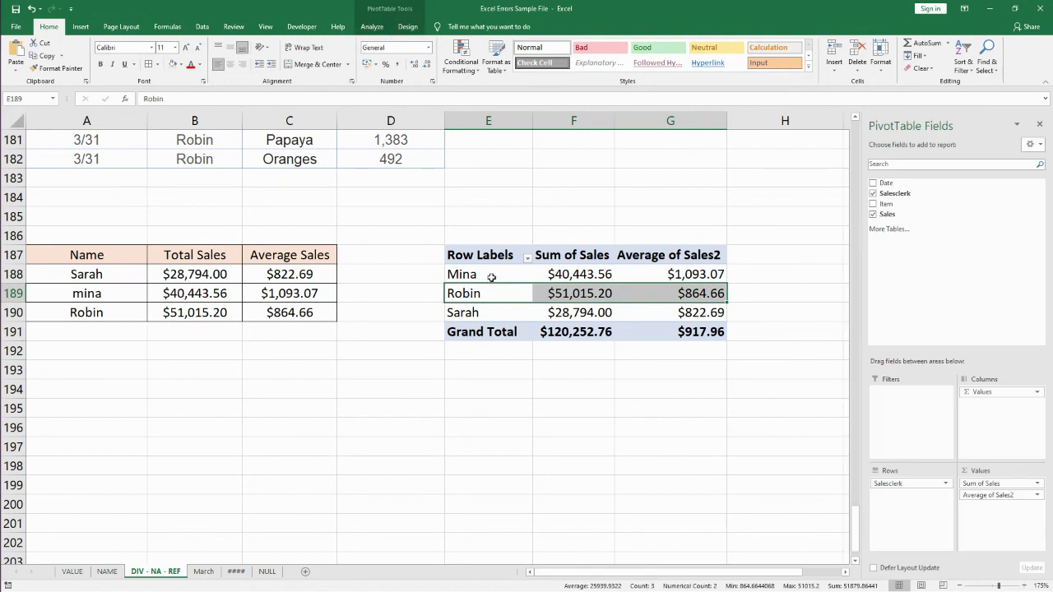
pyautogui.click(470, 294)
pyautogui.click(469, 313)
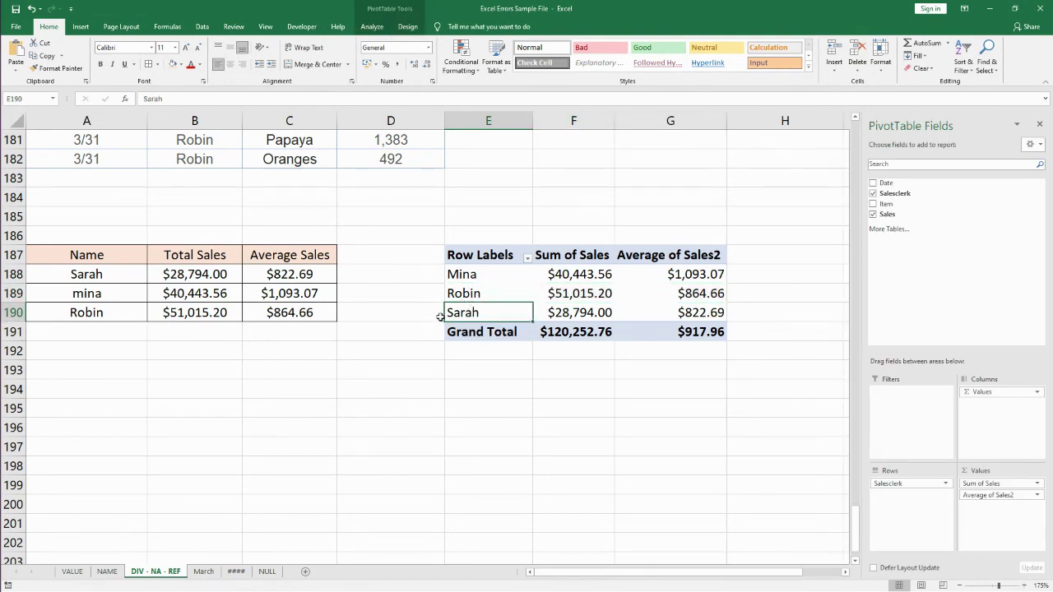
pyautogui.click(440, 317)
pyautogui.moveTo(674, 321); pyautogui.dragTo(681, 274)
pyautogui.click(642, 368)
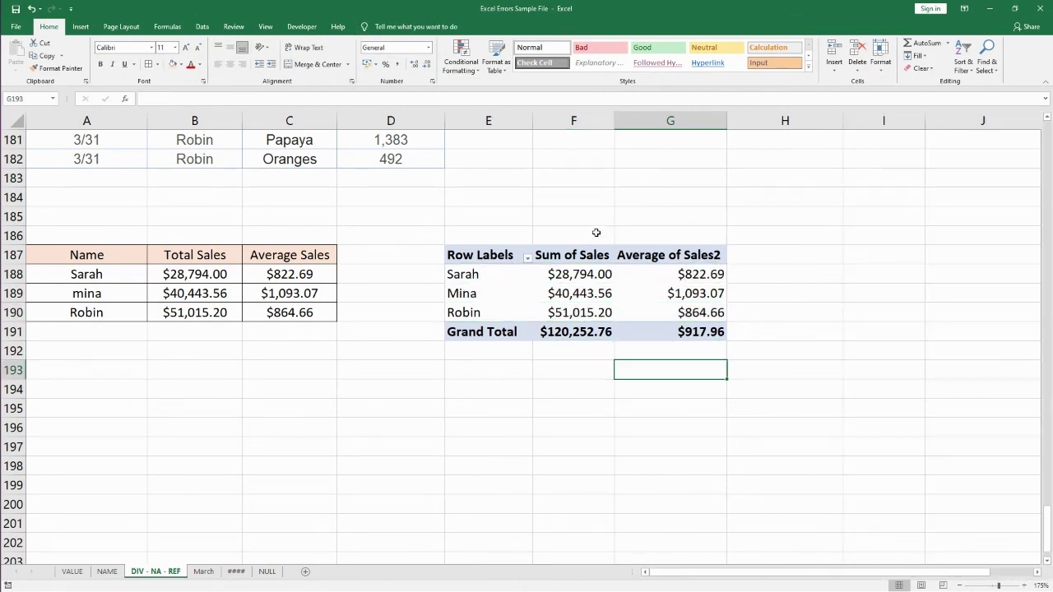
pyautogui.moveTo(439, 130); pyautogui.dragTo(406, 129)
# - Compare the pivot sums and averages for Sarah, Mina and Robin against the SUMIF totals
pyautogui.click(535, 269)
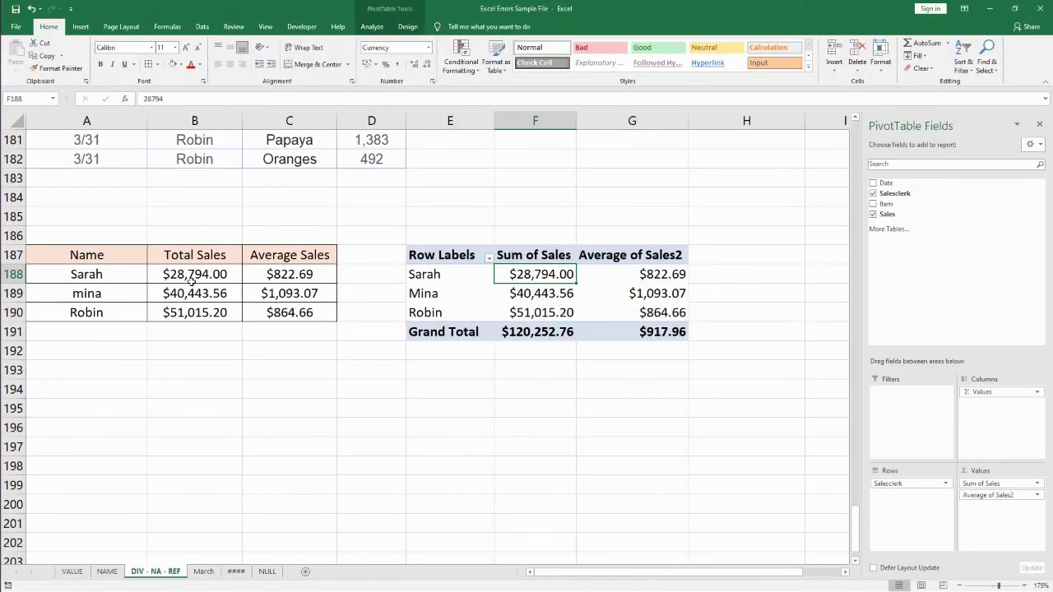
pyautogui.click(190, 278)
pyautogui.click(642, 278)
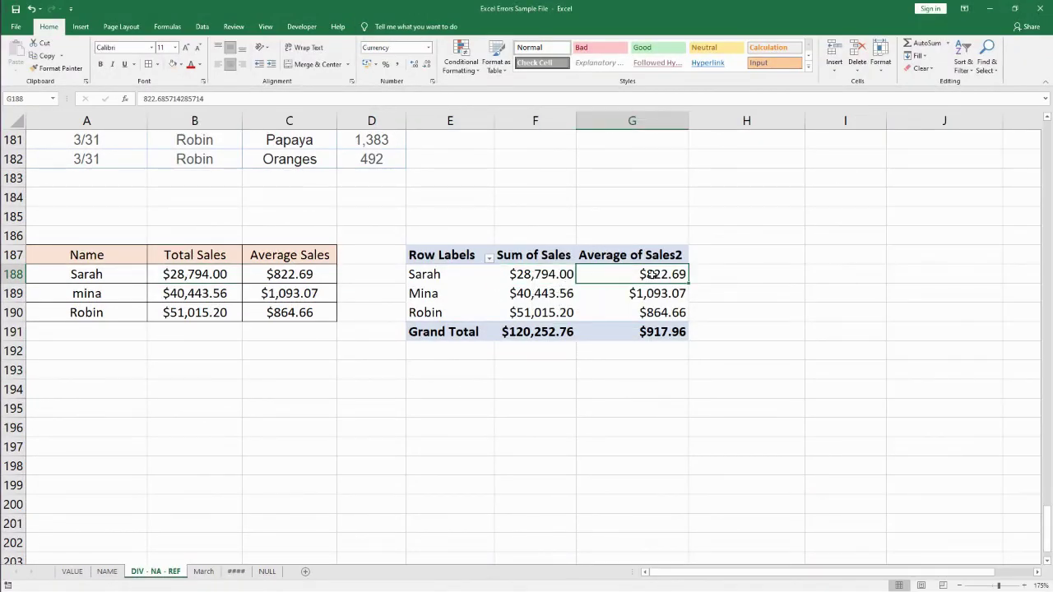
pyautogui.click(637, 300)
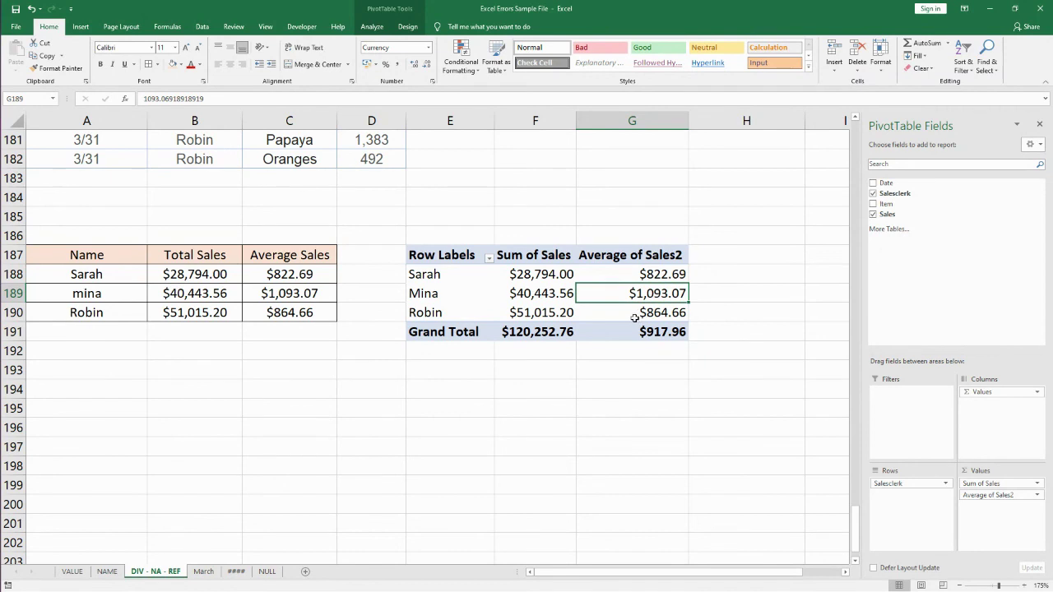
pyautogui.click(634, 318)
pyautogui.click(611, 427)
pyautogui.click(521, 453)
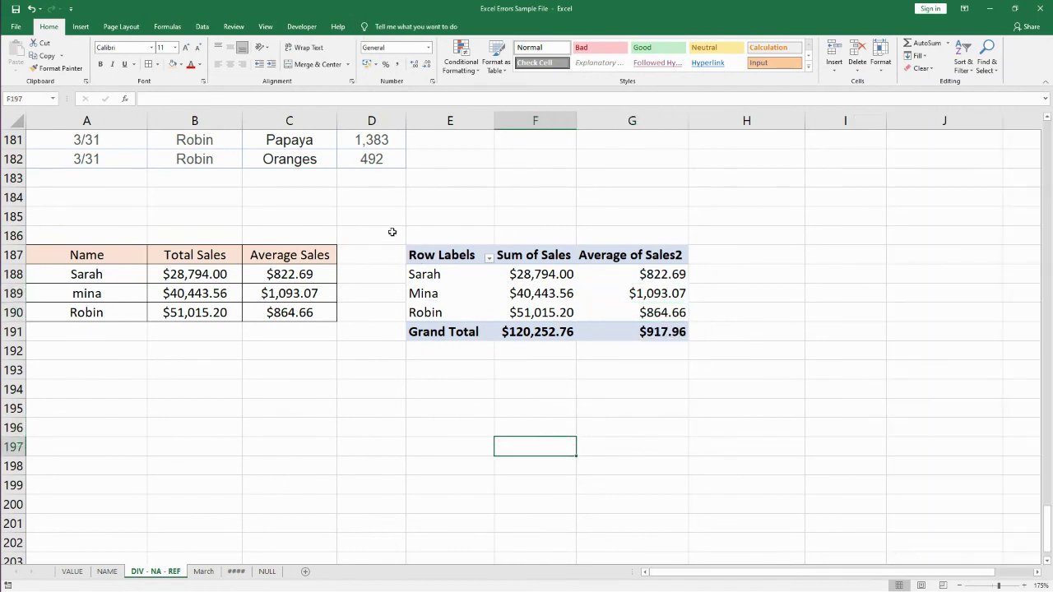
# - Delete the pivot table range and review the three SUMIF total formulas
pyautogui.moveTo(392, 232); pyautogui.dragTo(762, 388)
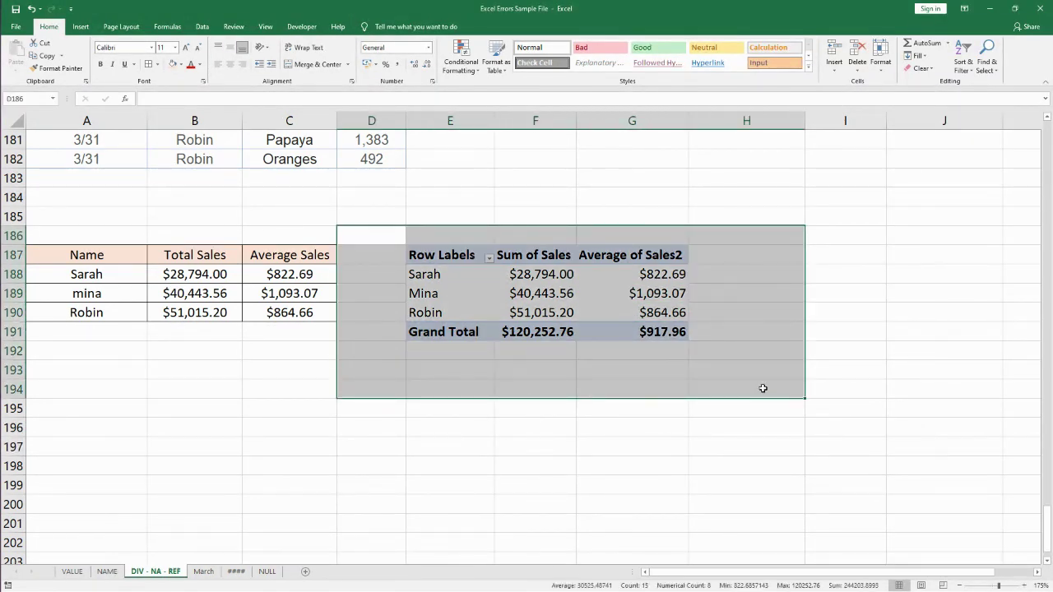
pyautogui.press('Delete')
pyautogui.click(609, 382)
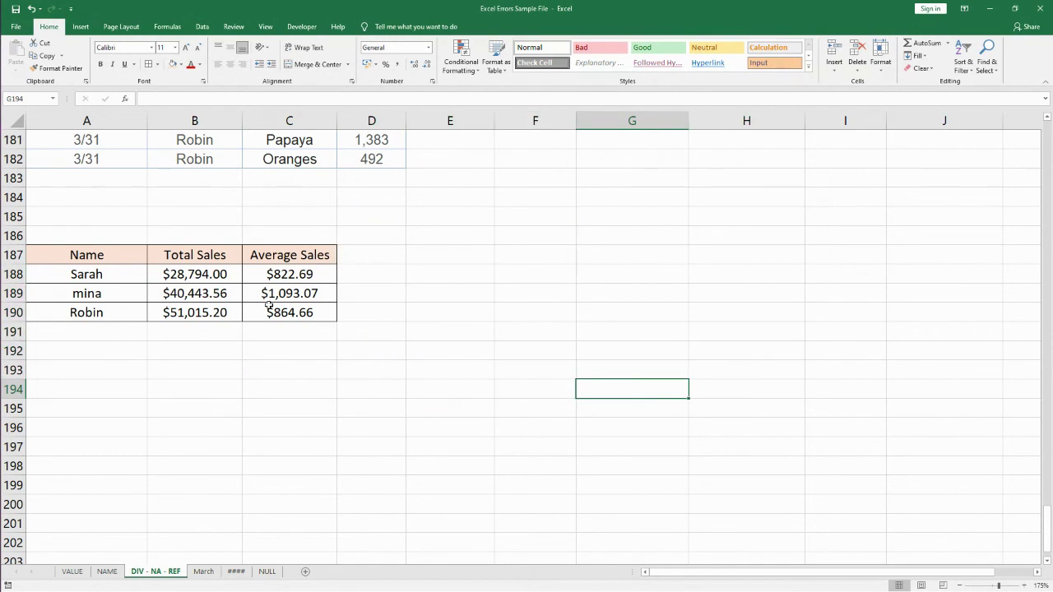
pyautogui.click(215, 277)
pyautogui.click(211, 295)
pyautogui.click(211, 317)
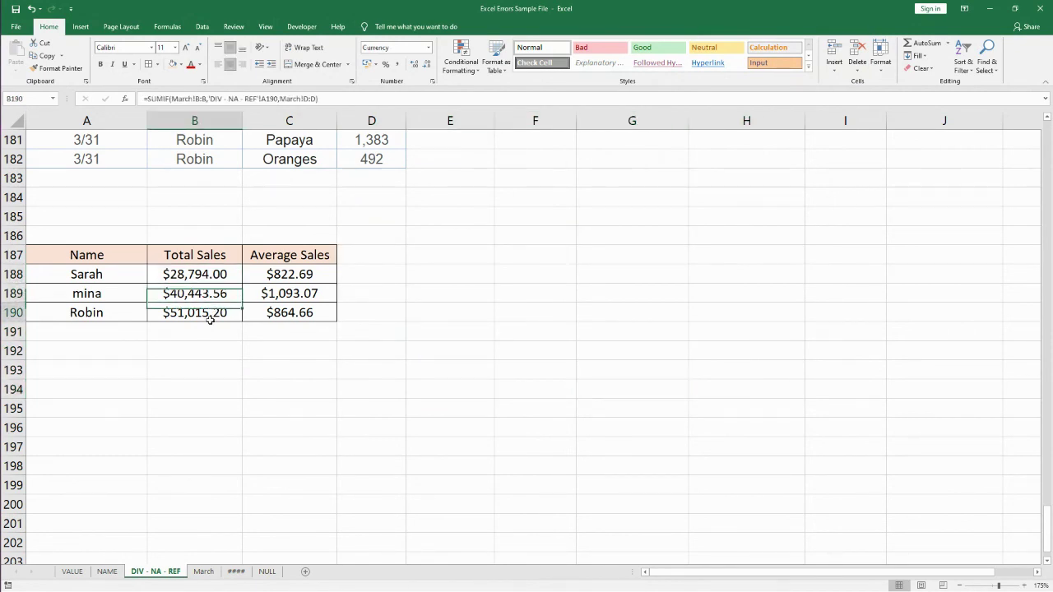
# - Create a copy of the March sheet placed before March
pyautogui.click(203, 571)
pyautogui.rightClick(204, 571)
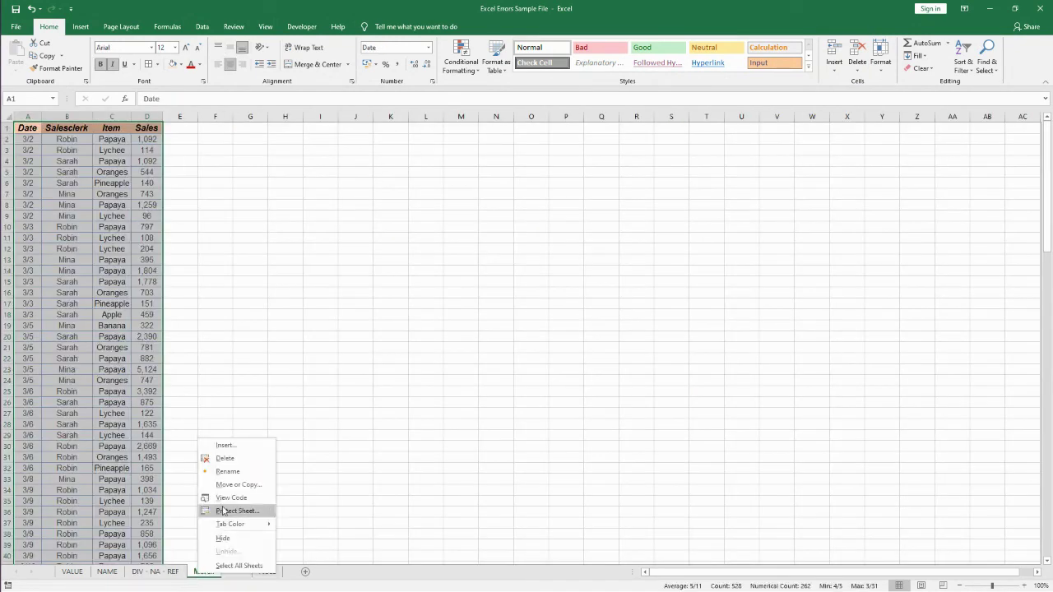
pyautogui.click(236, 484)
pyautogui.click(189, 528)
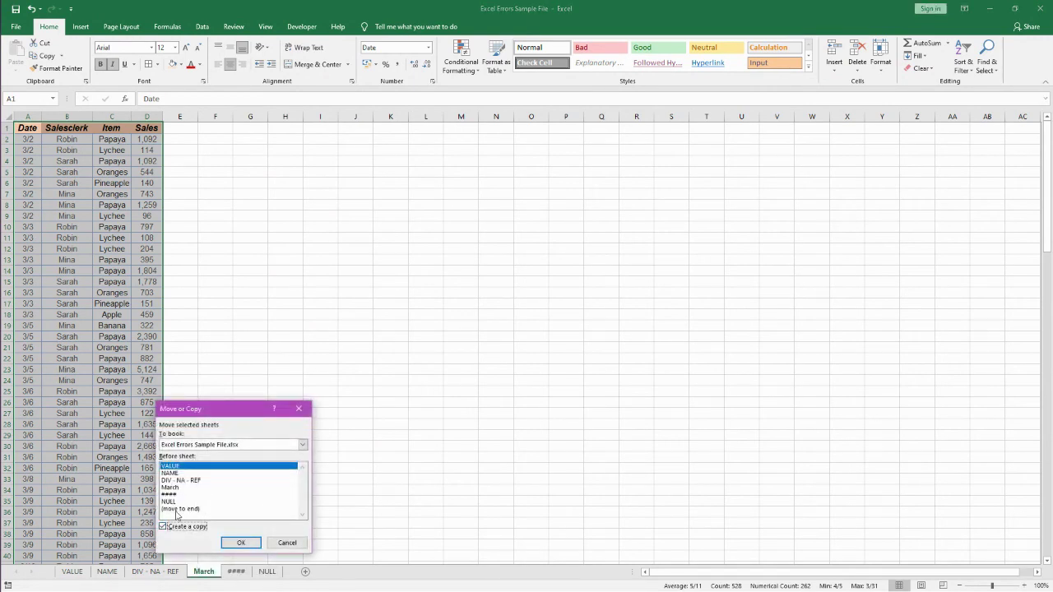
pyautogui.click(178, 487)
pyautogui.click(239, 544)
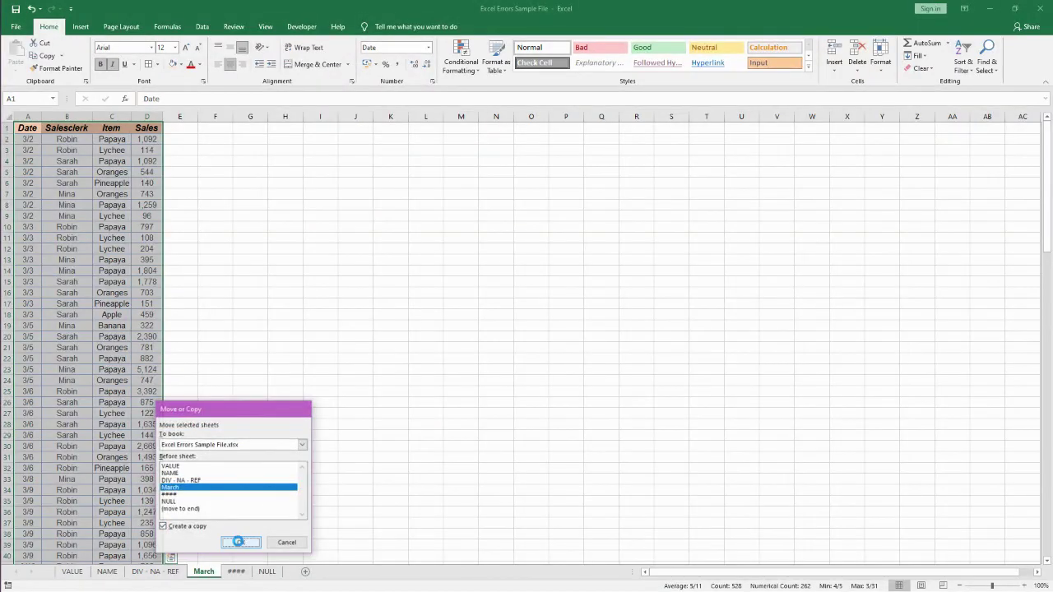
# - Rename the March (2) copy to Dupe and go back to the DIV - NA - REF sheet
pyautogui.click(249, 574)
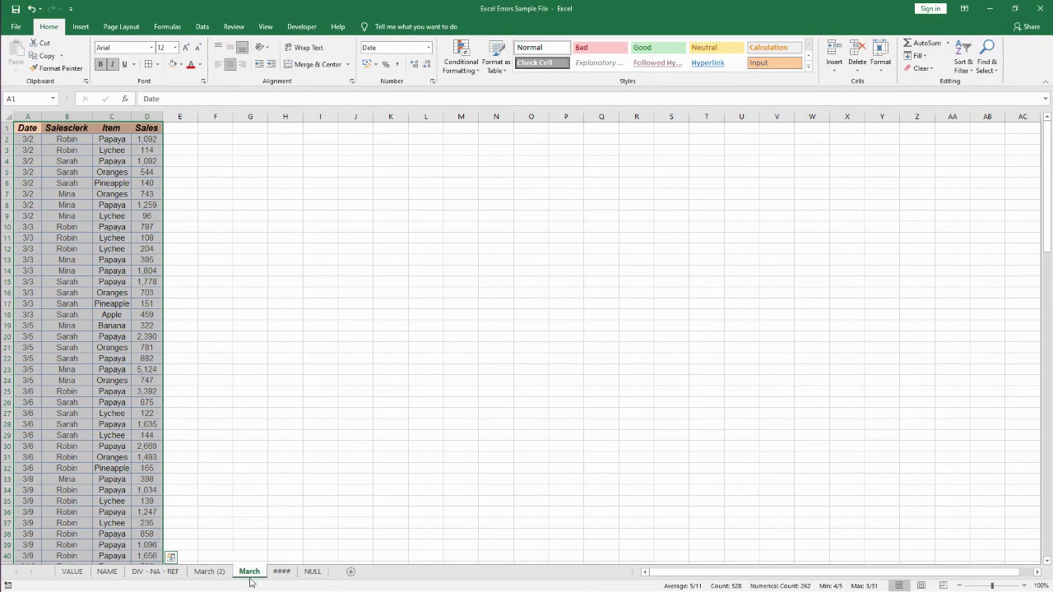
pyautogui.click(210, 575)
pyautogui.doubleClick(200, 579)
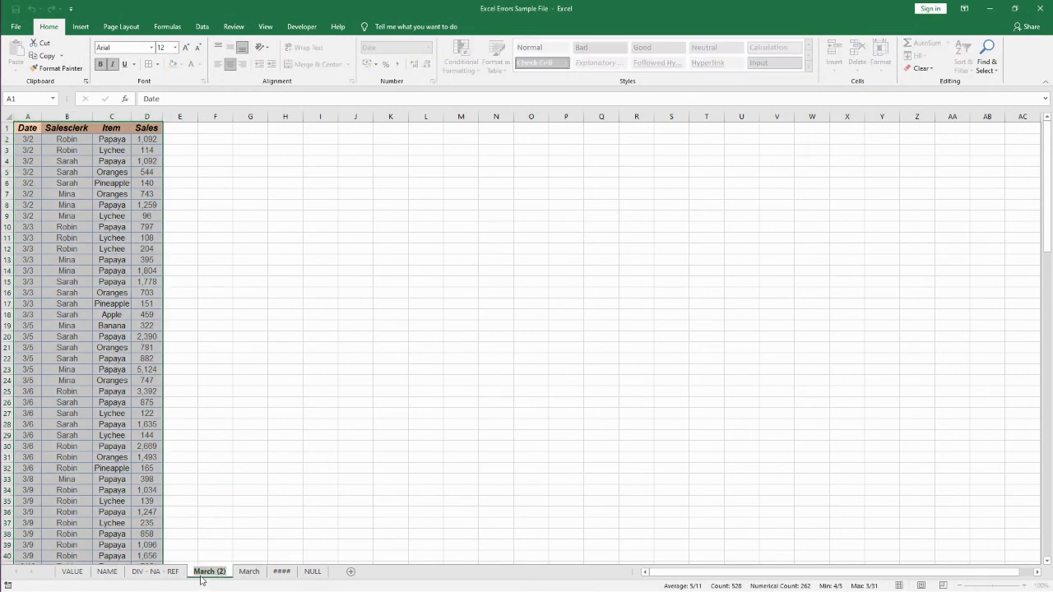
pyautogui.write('Dupe')
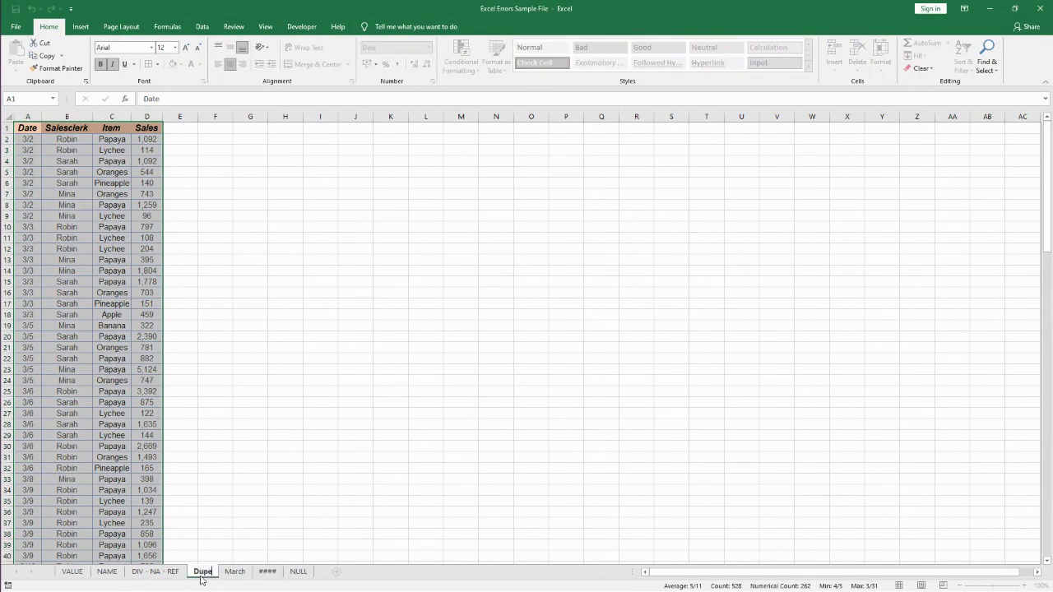
pyautogui.click(307, 526)
pyautogui.click(236, 575)
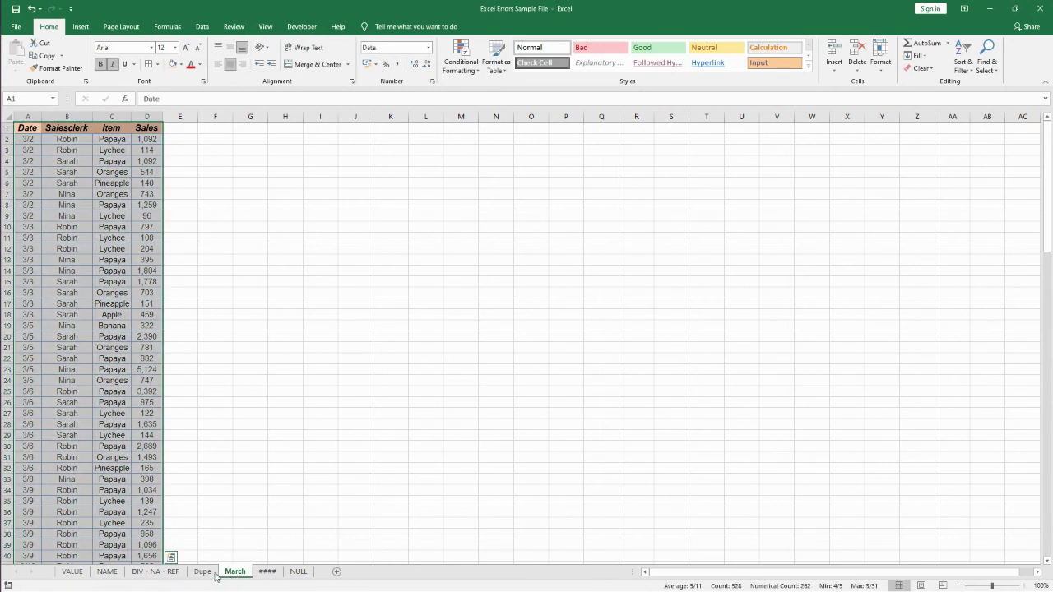
pyautogui.click(155, 571)
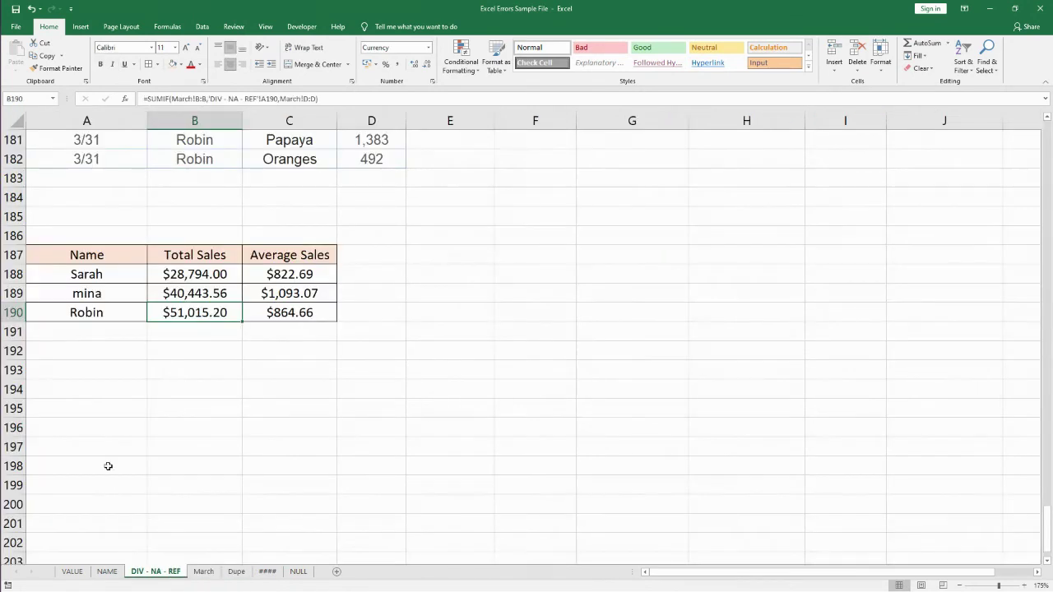
pyautogui.click(170, 280)
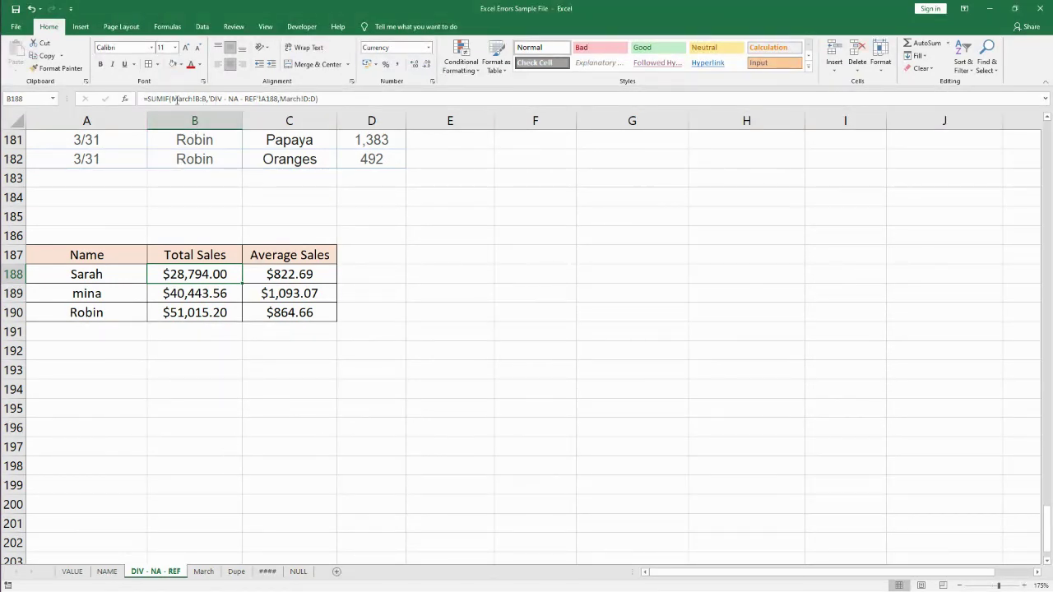
pyautogui.moveTo(172, 99); pyautogui.dragTo(210, 98)
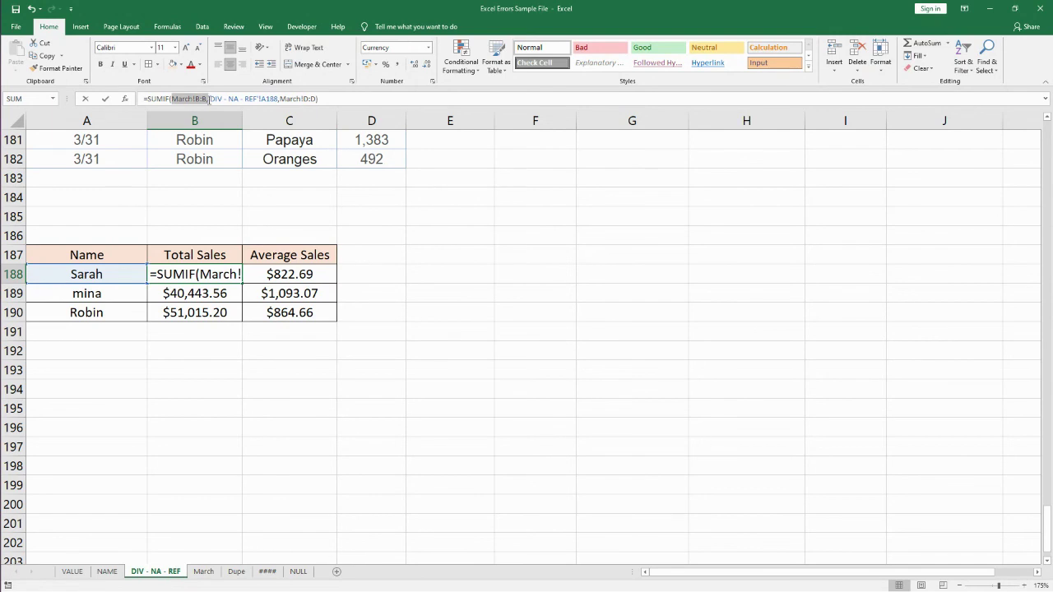
pyautogui.moveTo(280, 98); pyautogui.dragTo(320, 99)
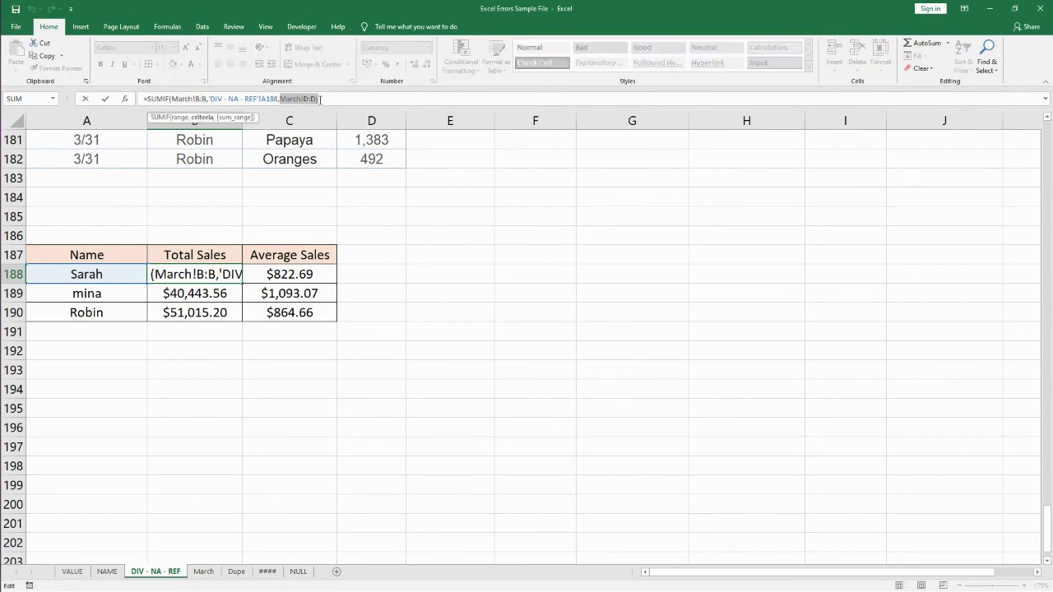
pyautogui.click(320, 99)
pyautogui.press('Return')
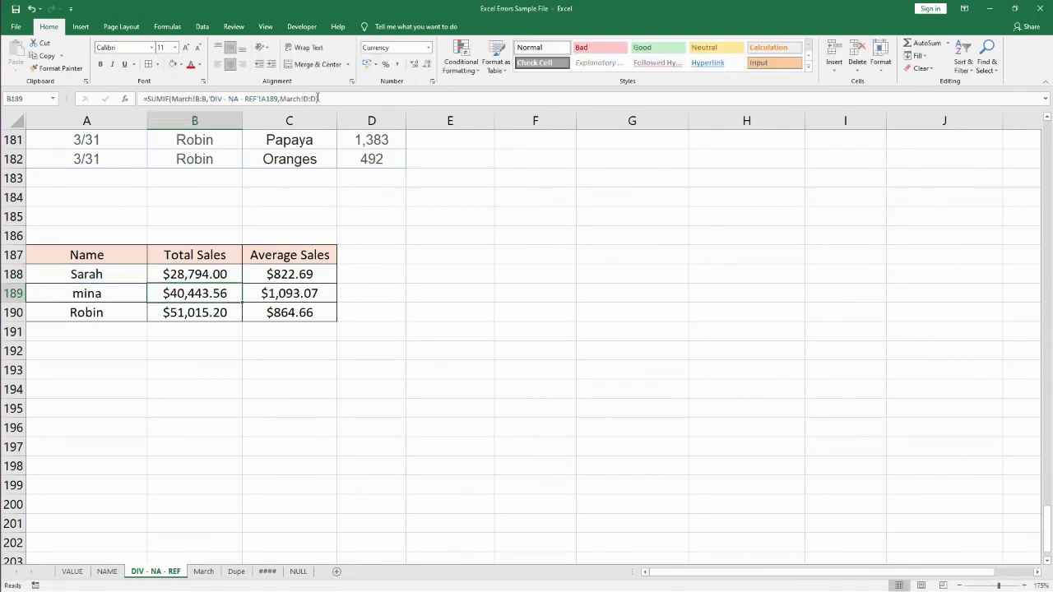
# - Permanently delete the original March sheet
pyautogui.rightClick(198, 576)
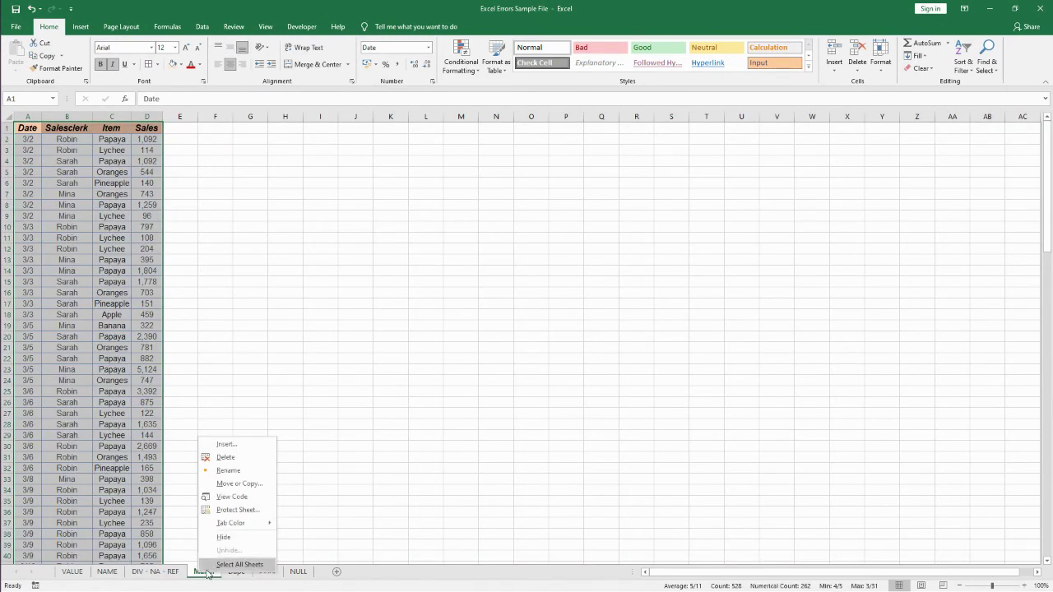
pyautogui.click(225, 457)
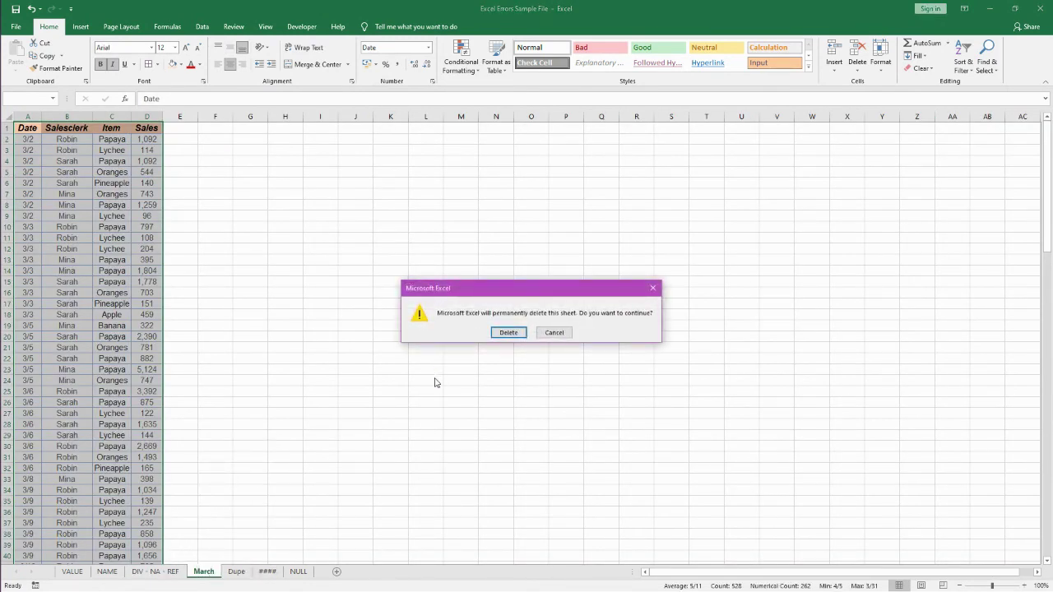
pyautogui.click(507, 333)
# - On the DIV - NA - REF sheet, inspect the salesclerks' Total Sales SUMIF formulas now showing #REF!
pyautogui.click(158, 571)
pyautogui.click(186, 272)
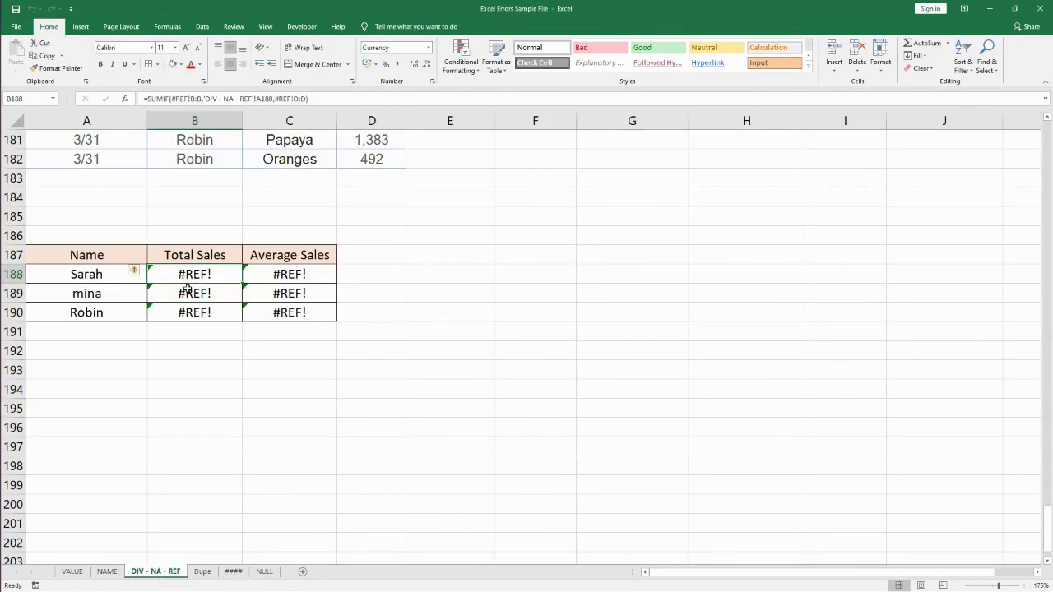
pyautogui.click(188, 289)
pyautogui.click(191, 312)
pyautogui.click(317, 393)
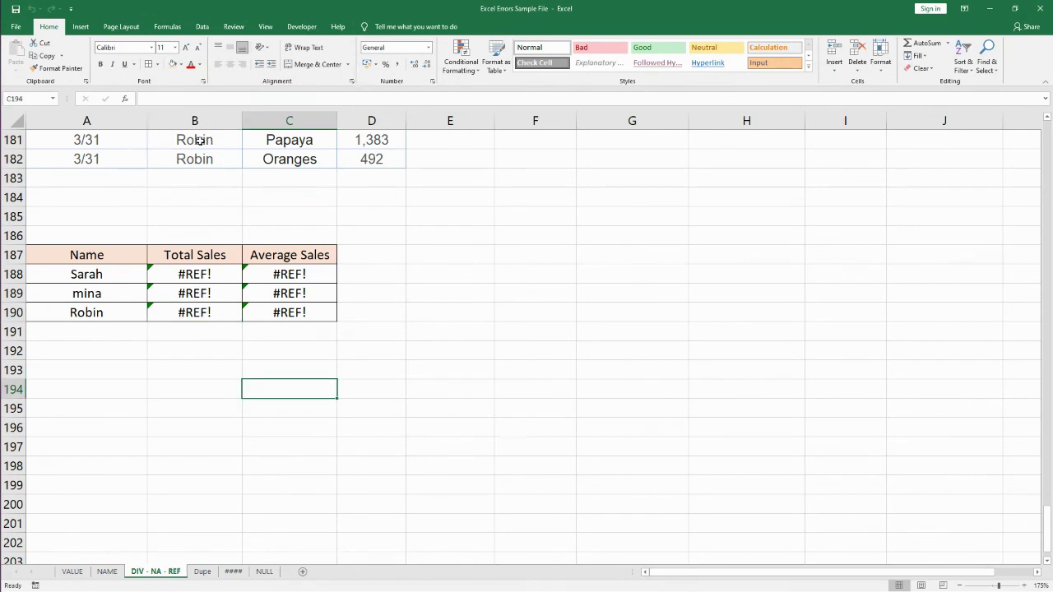
pyautogui.click(187, 277)
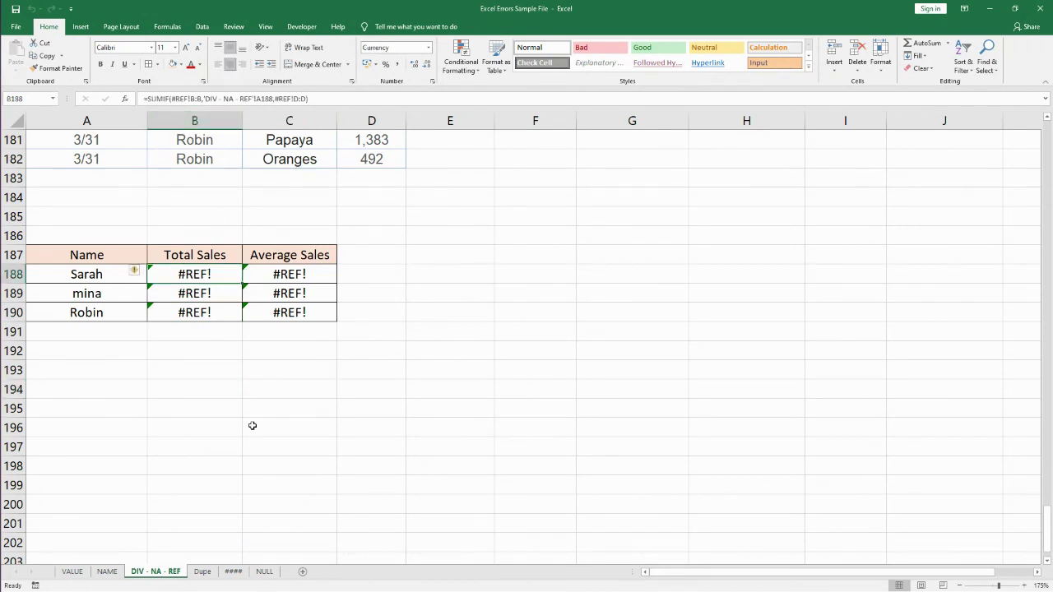
# - Rename the duplicated sales sheet to March, then return to the DIV - NA - REF sheet
pyautogui.click(204, 572)
pyautogui.doubleClick(208, 573)
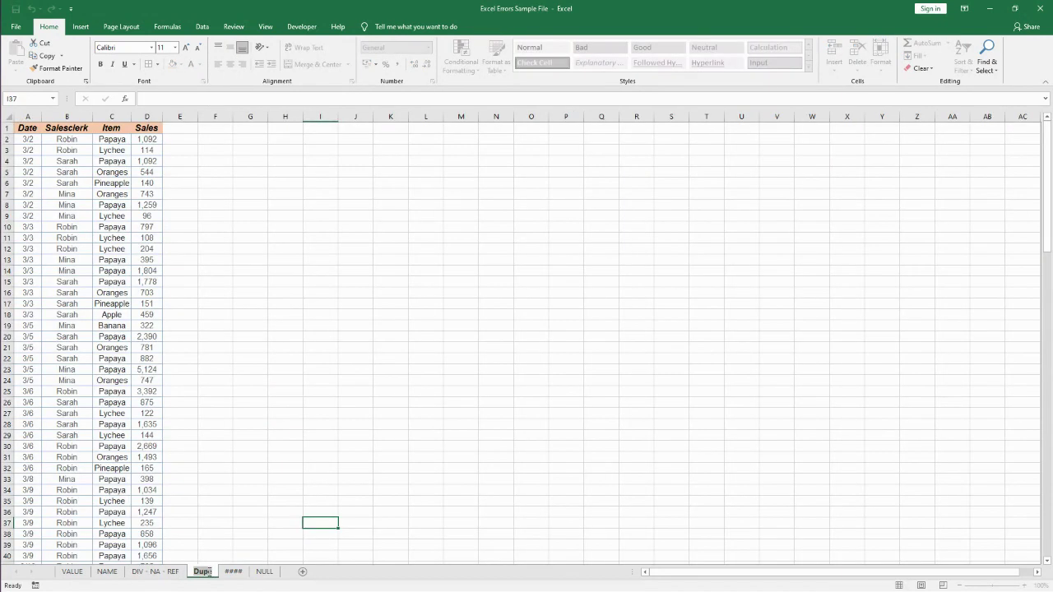
pyautogui.write('March')
pyautogui.press('Return')
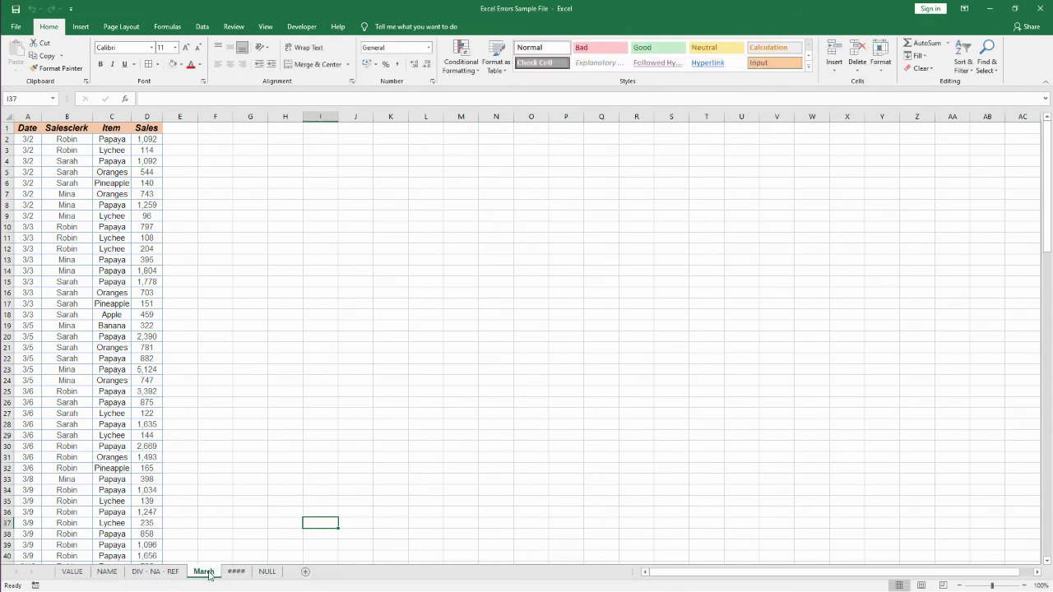
pyautogui.click(218, 486)
pyautogui.click(155, 571)
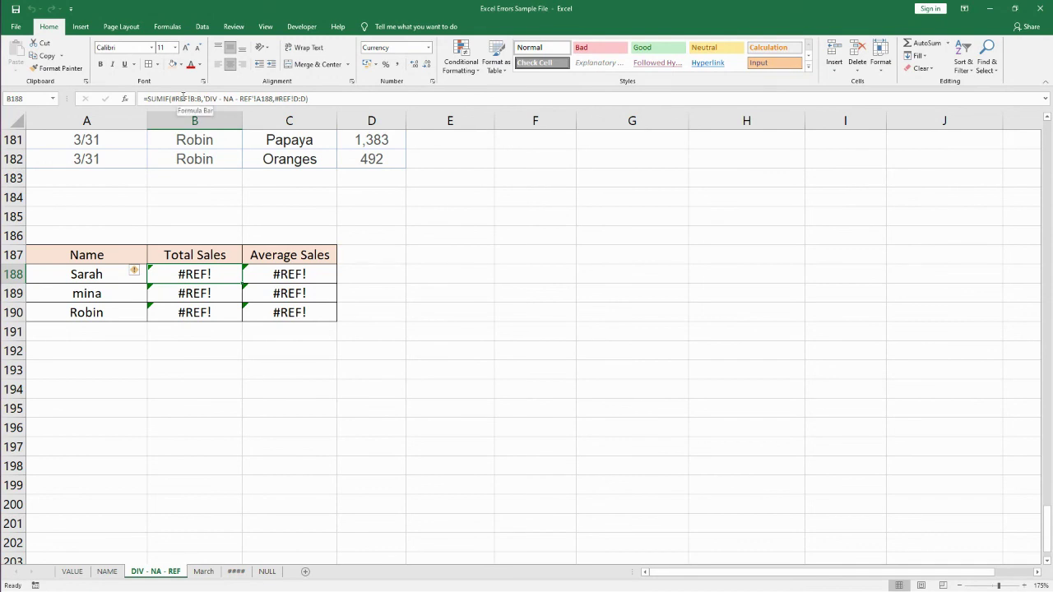
pyautogui.click(301, 394)
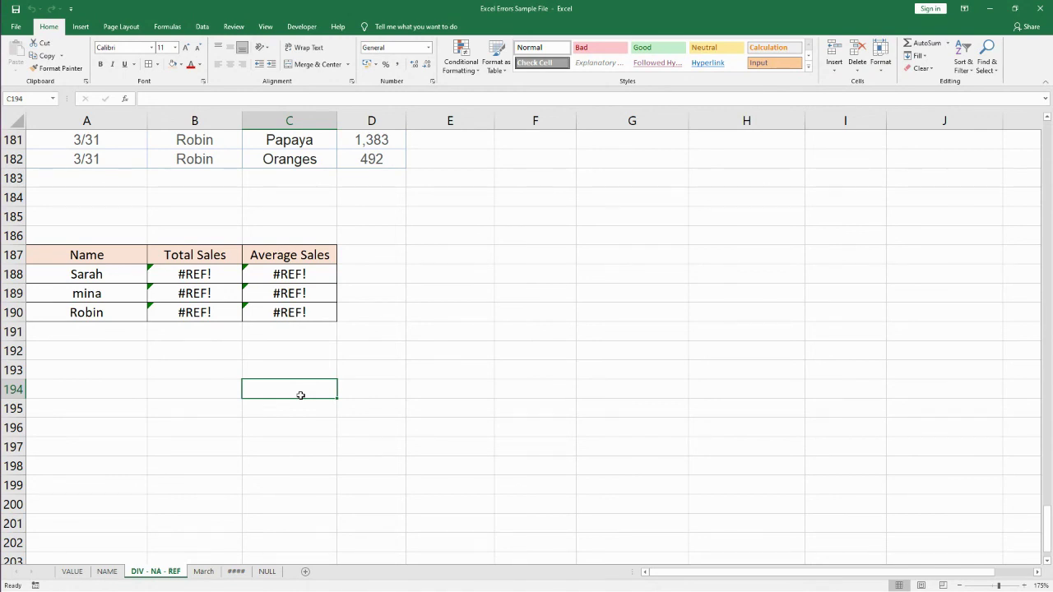
pyautogui.click(188, 284)
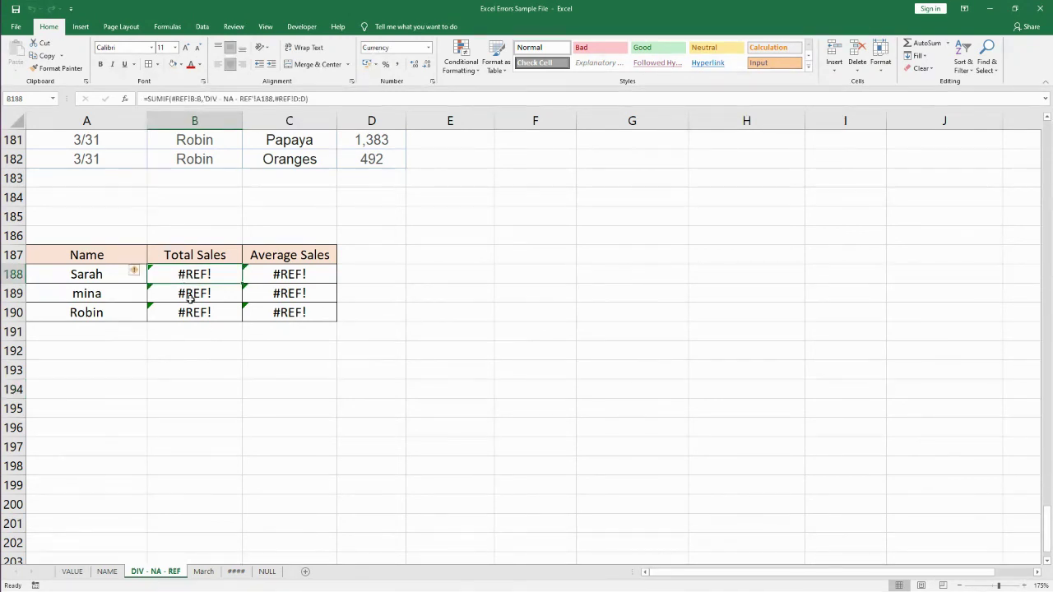
pyautogui.click(198, 297)
pyautogui.click(195, 313)
pyautogui.click(307, 402)
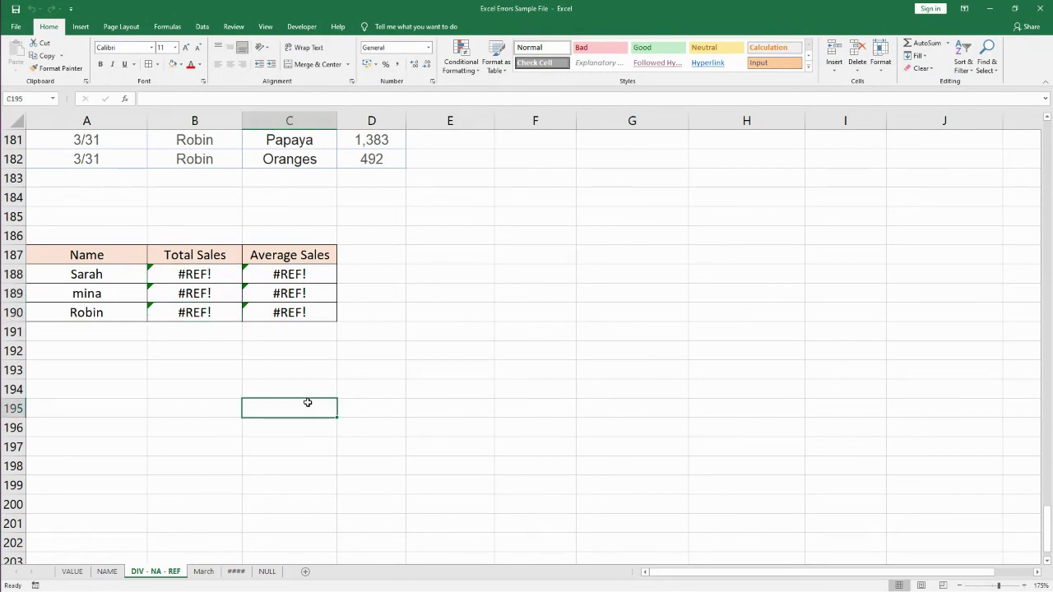
pyautogui.click(207, 572)
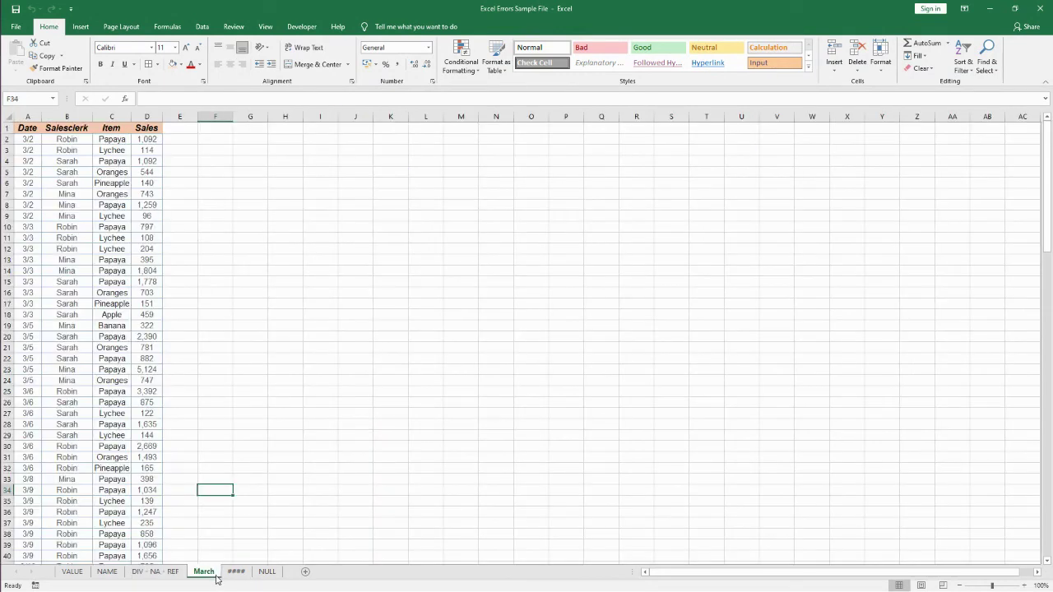
pyautogui.click(162, 572)
pyautogui.click(442, 431)
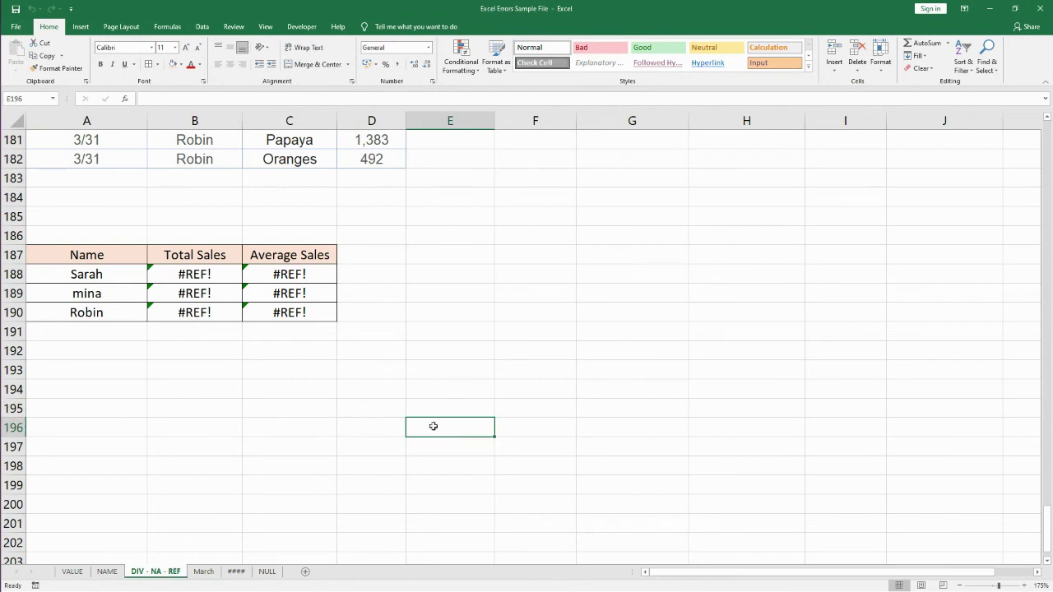
pyautogui.click(194, 274)
pyautogui.press('Down')
pyautogui.press('Down')
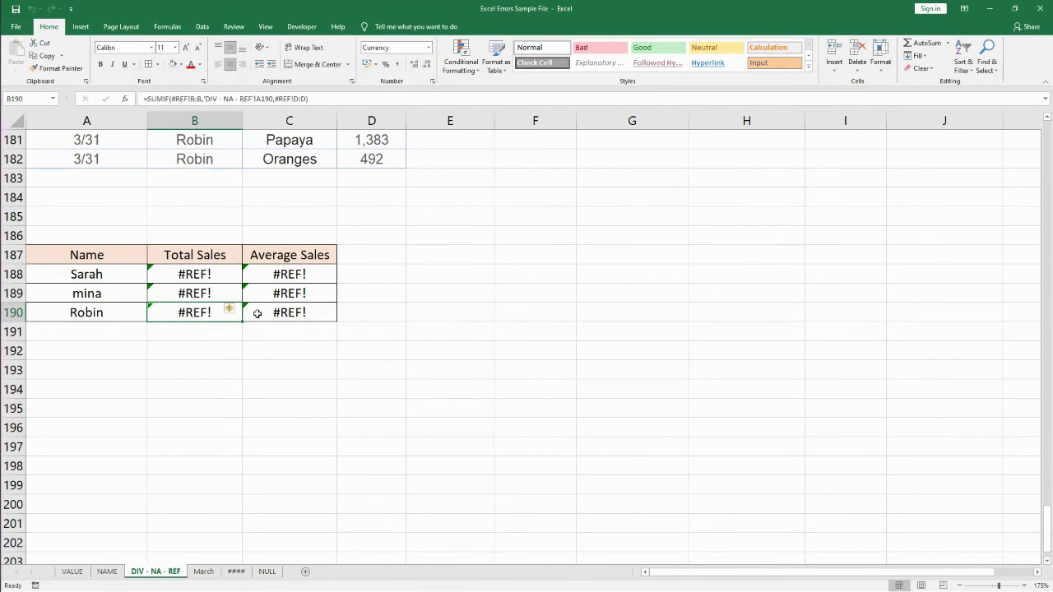
pyautogui.click(258, 314)
pyautogui.click(258, 293)
pyautogui.click(270, 273)
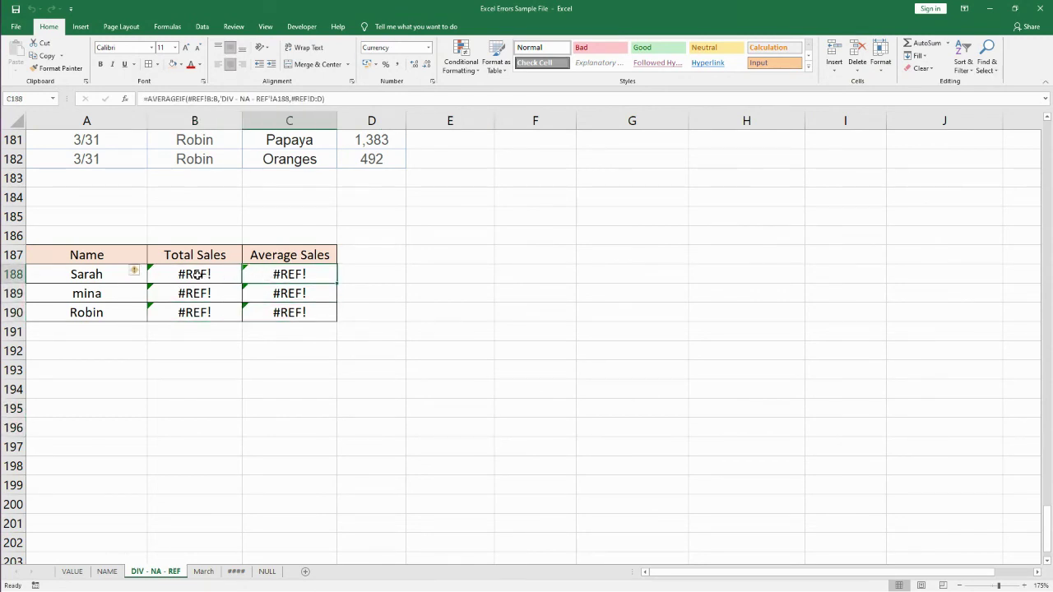
pyautogui.click(199, 273)
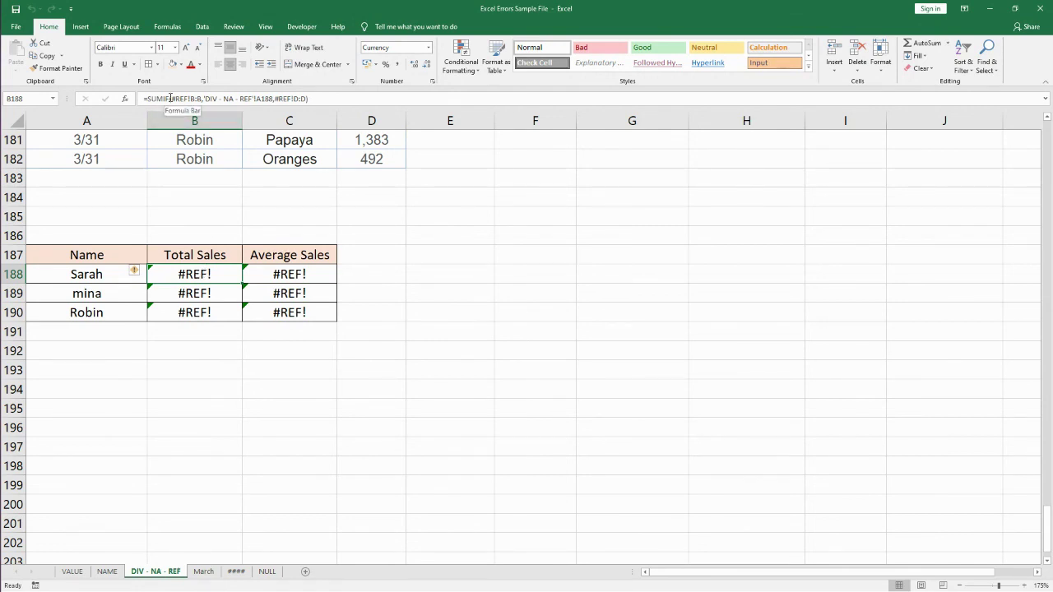
# - Re-point B188's SUMIF ranges to March!B:B and March!D:D, restoring $28,794.00
pyautogui.moveTo(171, 98); pyautogui.dragTo(200, 99)
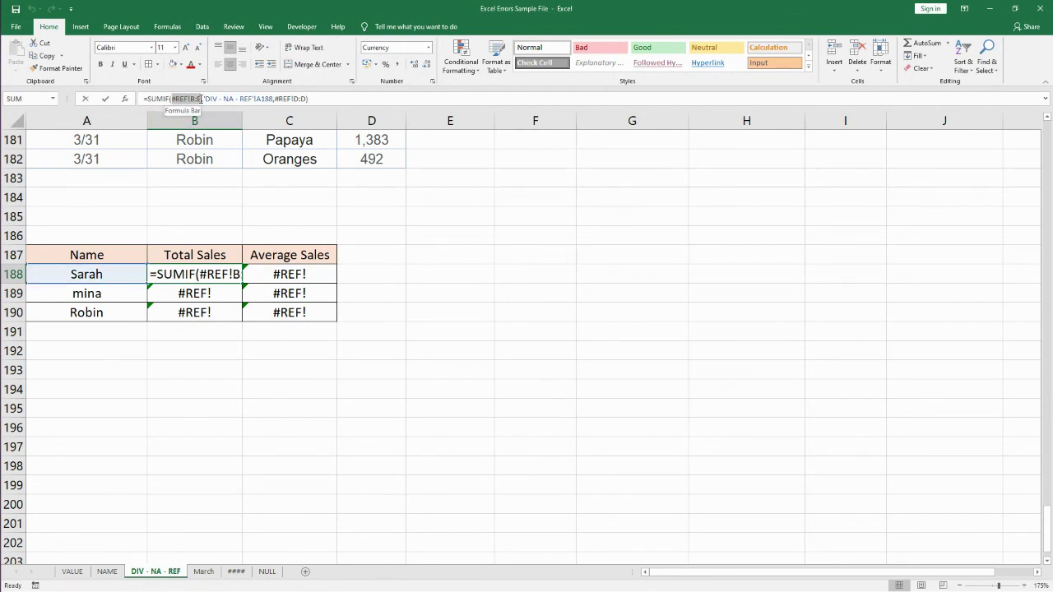
pyautogui.click(204, 571)
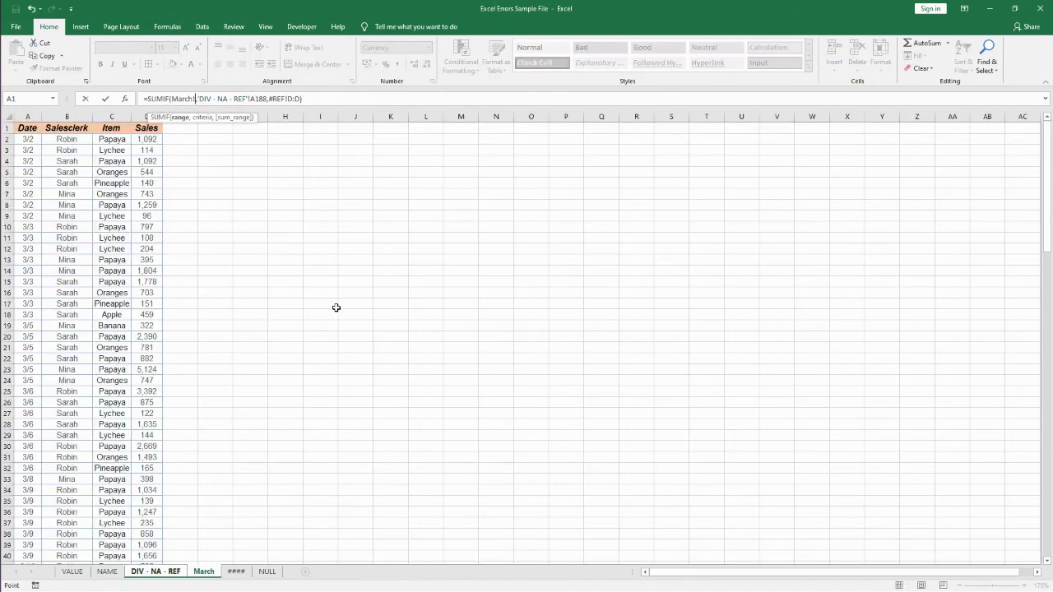
pyautogui.click(69, 119)
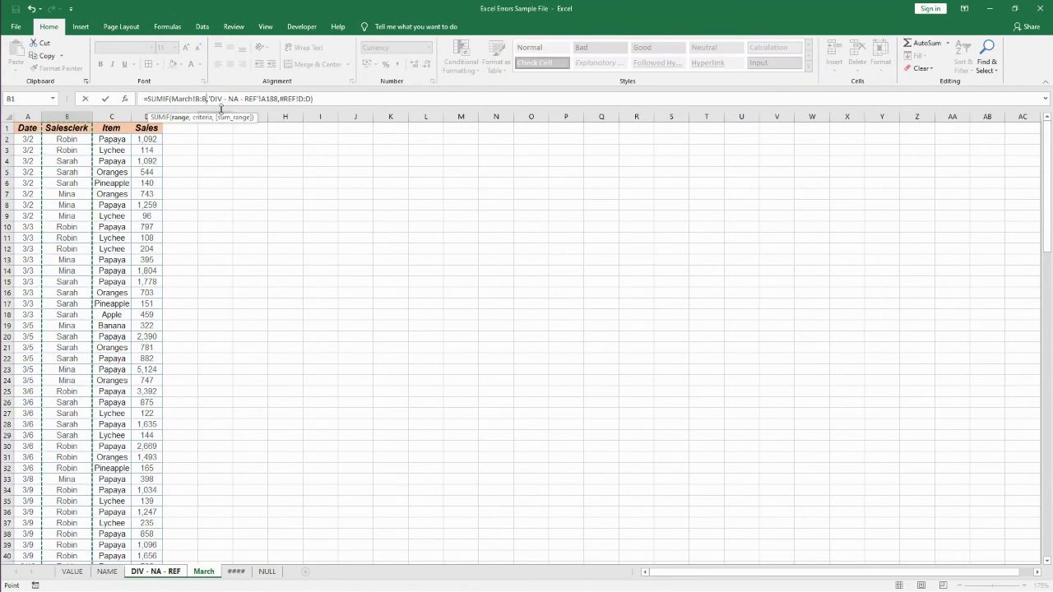
pyautogui.moveTo(279, 99); pyautogui.dragTo(310, 98)
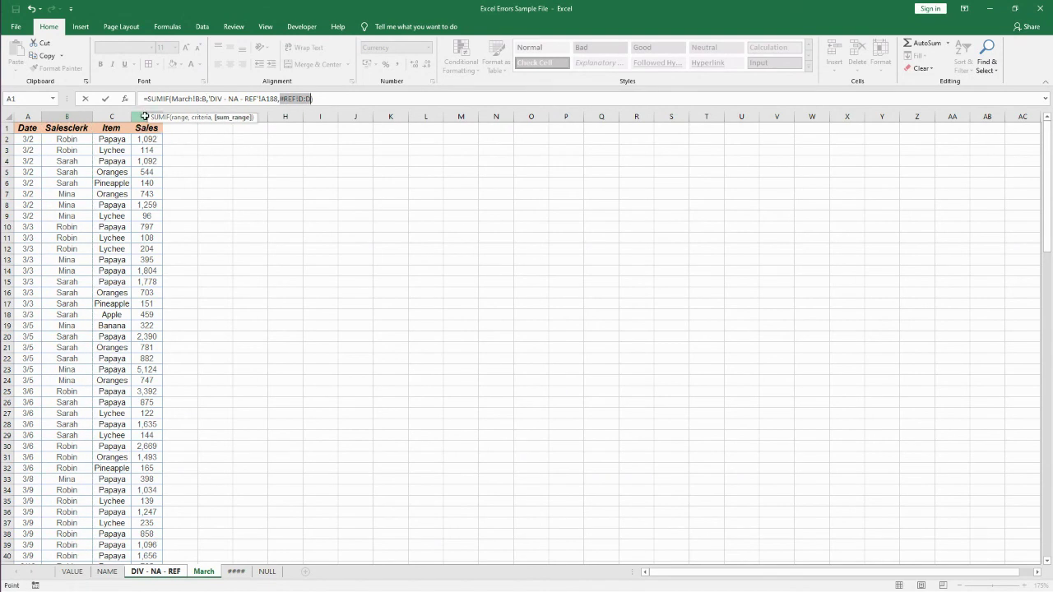
pyautogui.click(144, 117)
pyautogui.press('Return')
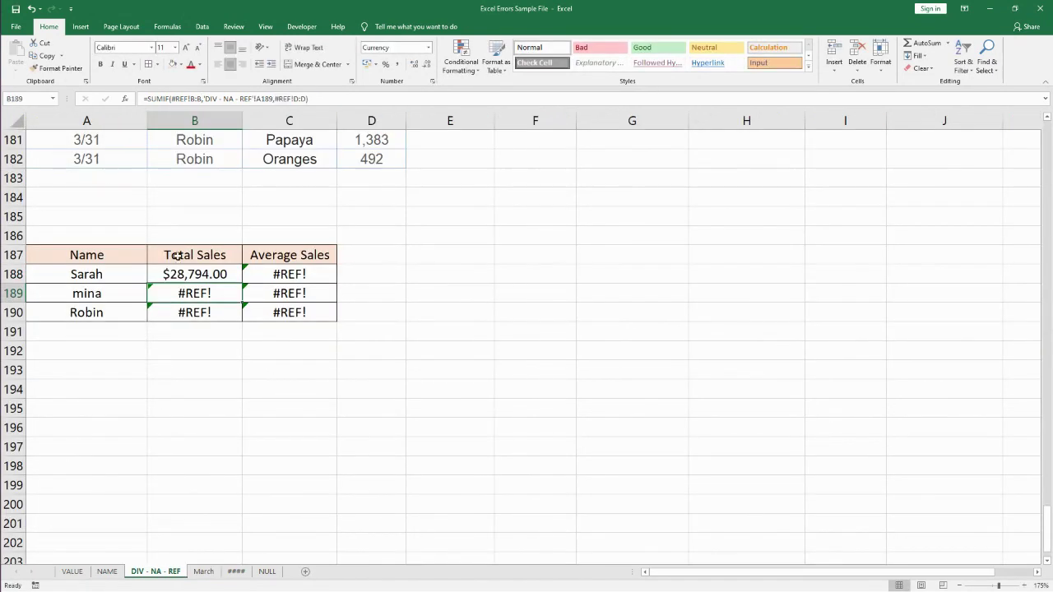
# - Check the remaining Total and Average Sales formulas still showing #REF!, then pick an empty cell below the summary
pyautogui.click(185, 277)
pyautogui.press('Right')
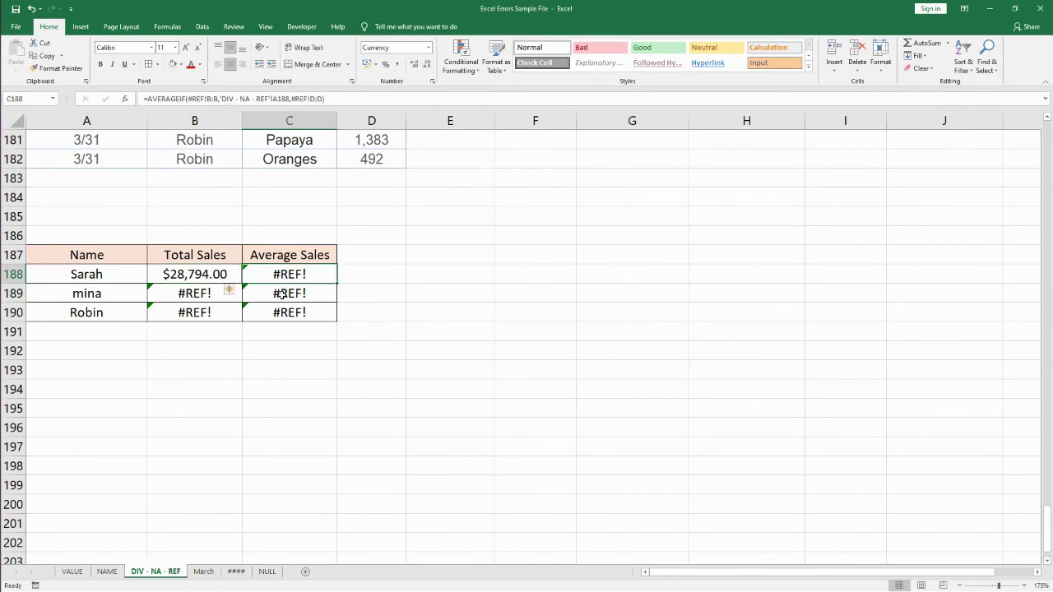
pyautogui.press('Down')
pyautogui.press('Down')
pyautogui.click(205, 325)
pyautogui.click(182, 293)
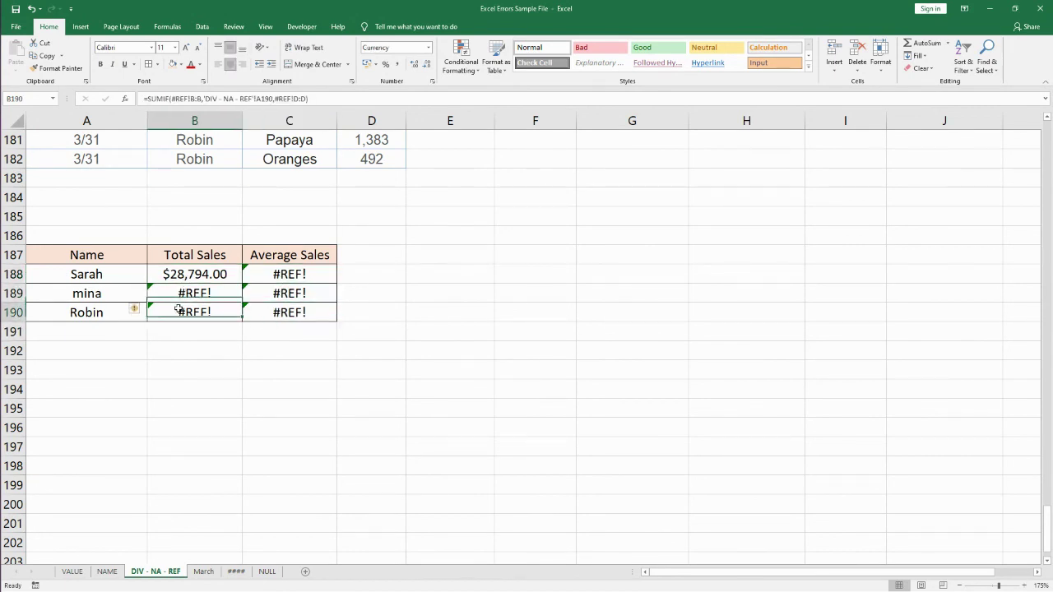
pyautogui.click(568, 393)
pyautogui.press('Up')
pyautogui.press('Up')
pyautogui.press('Left')
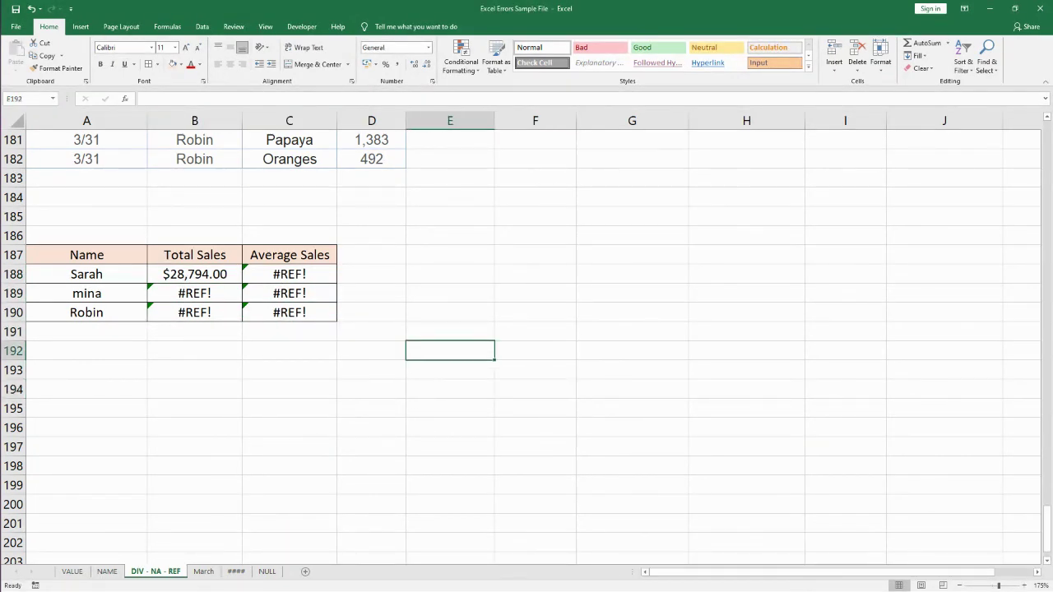
pyautogui.moveTo(218, 331); pyautogui.dragTo(225, 337)
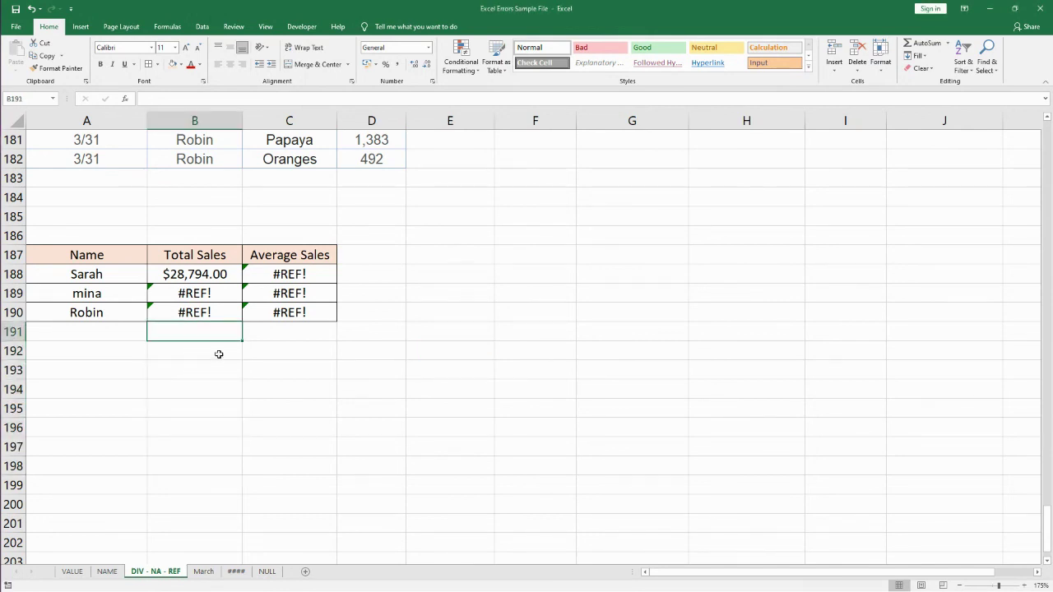
# - Enter =RANDBETWEEN(500,750) in B192 and fill it down to B196
pyautogui.click(219, 353)
pyautogui.write('=')
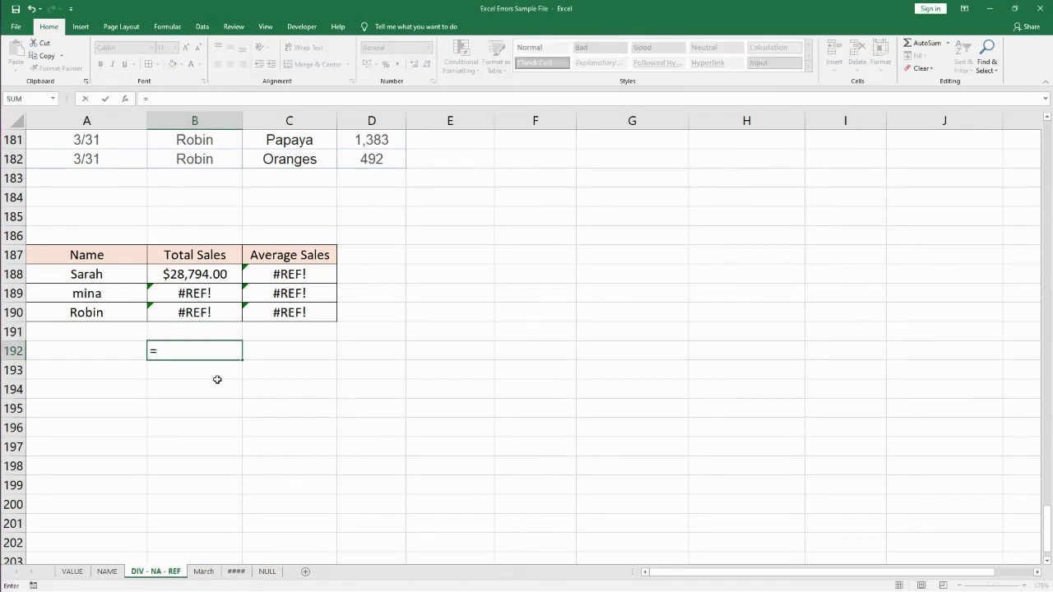
pyautogui.write('randbetween')
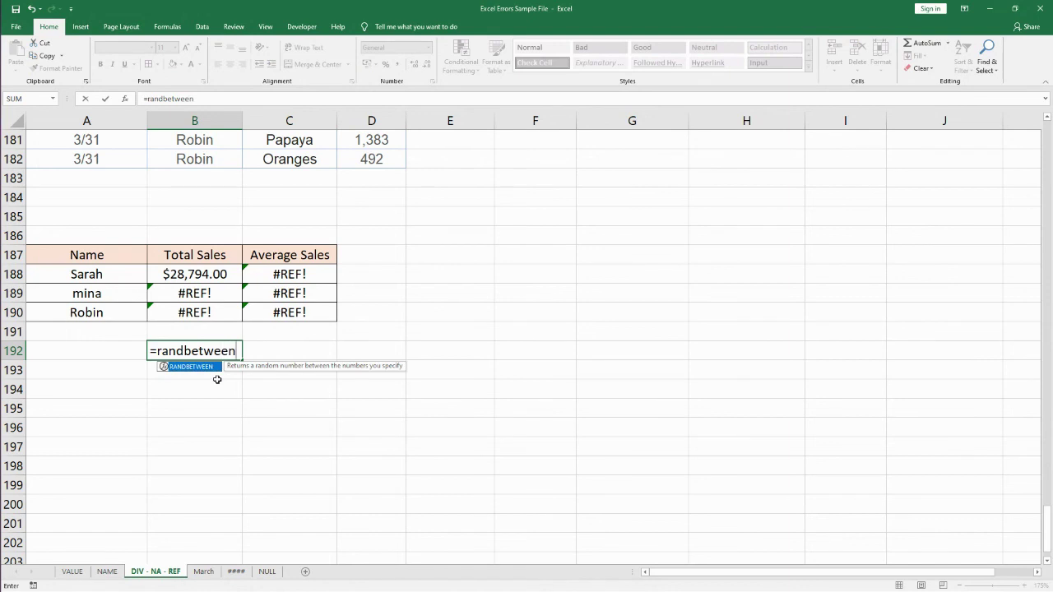
pyautogui.write('(500,7')
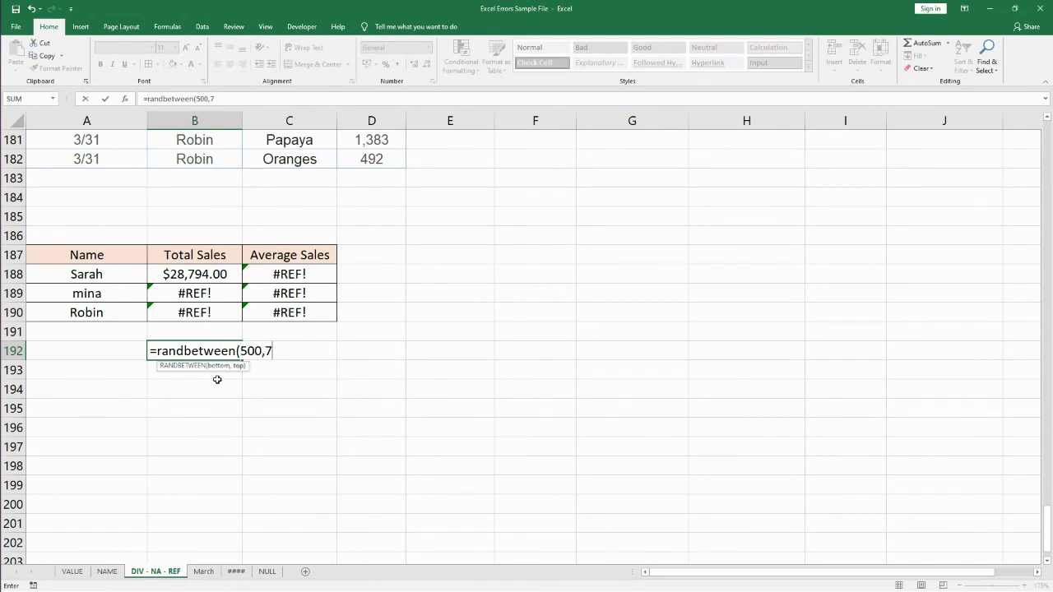
pyautogui.write('50)')
pyautogui.press('Return')
pyautogui.click(233, 351)
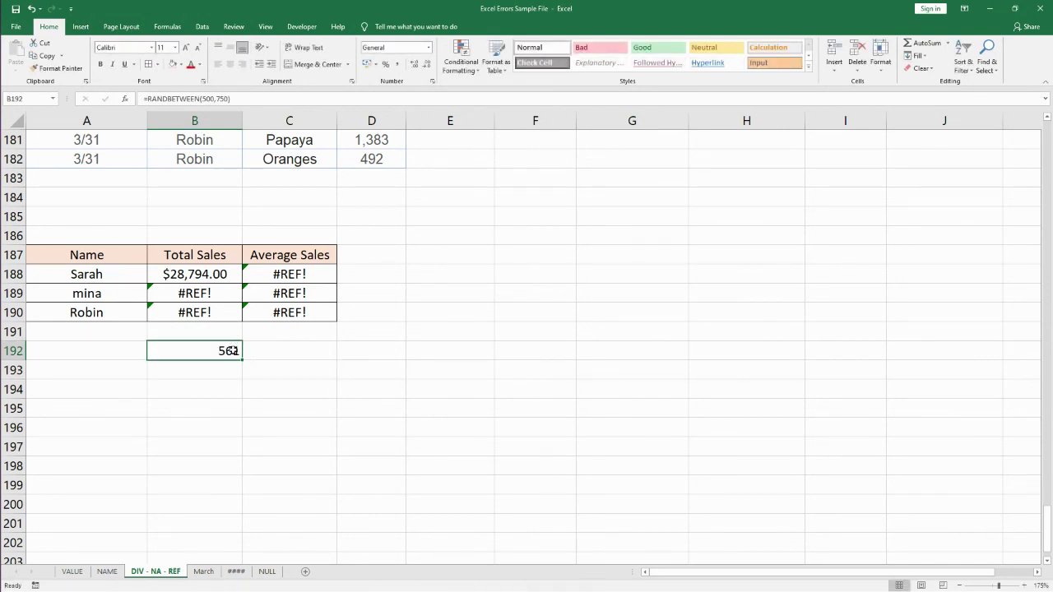
pyautogui.moveTo(241, 355); pyautogui.dragTo(237, 444)
# - Paste the five random numbers over themselves as fixed values: 599, 719, 530, 723, 714
pyautogui.hotkey('ctrl', 'c')
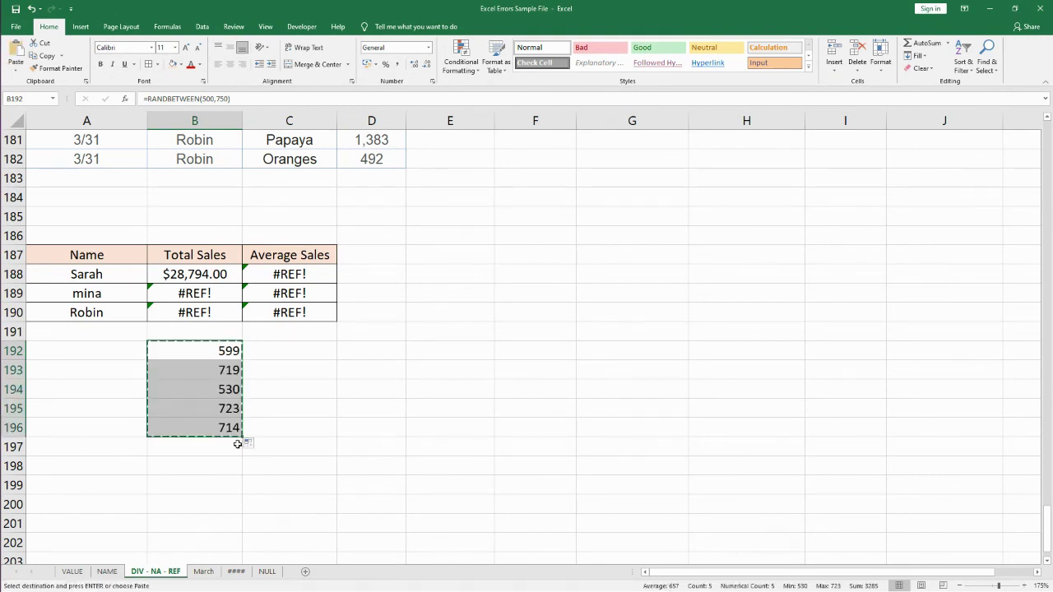
pyautogui.hotkey('alt', 'e')
pyautogui.press('s')
pyautogui.press('v')
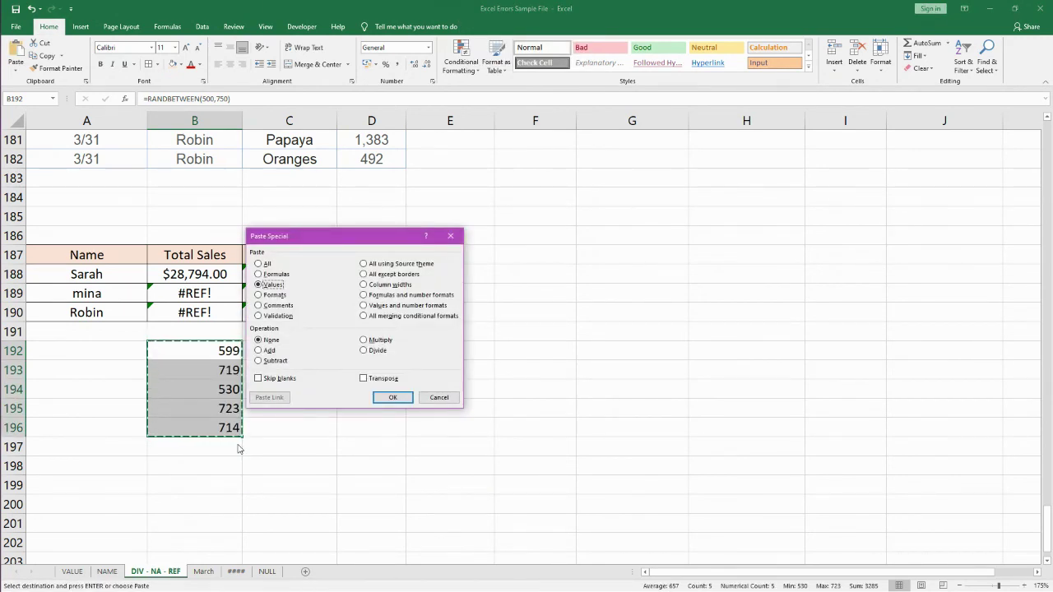
pyautogui.press('Return')
pyautogui.click(235, 363)
pyautogui.moveTo(233, 352); pyautogui.dragTo(236, 426)
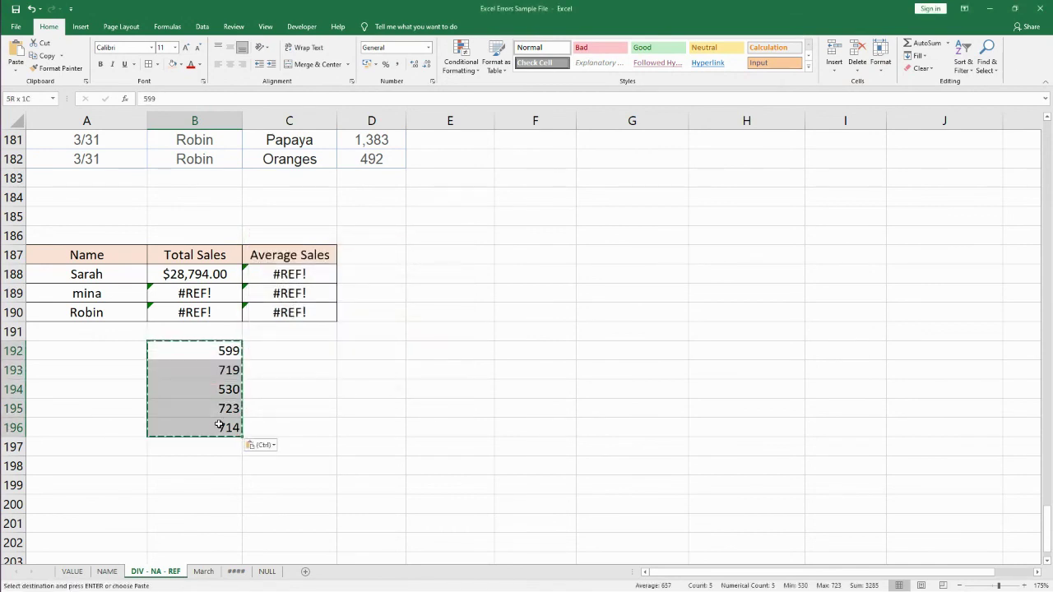
pyautogui.click(211, 467)
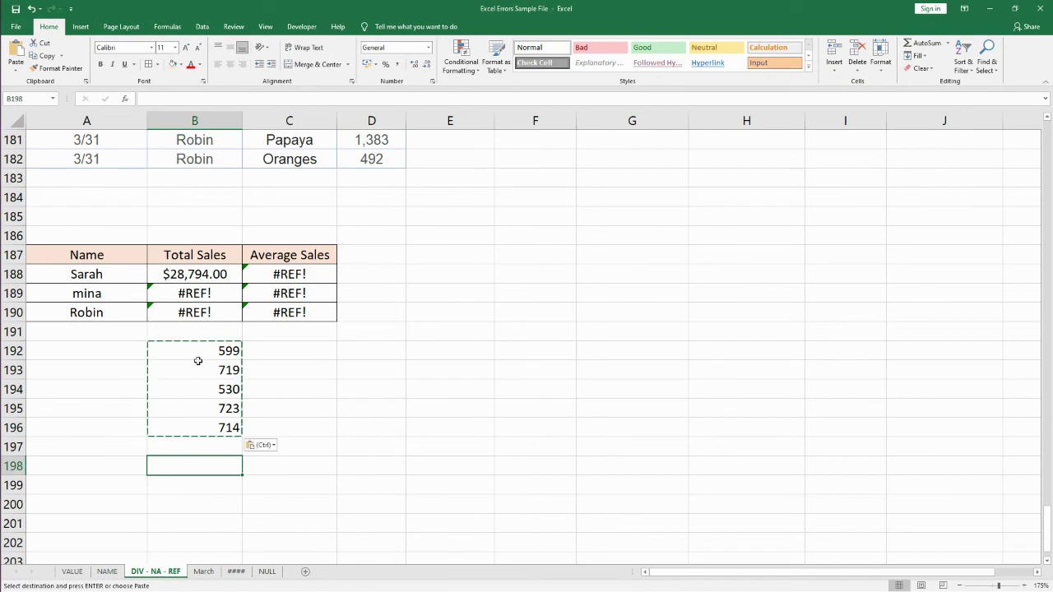
# - Build =B192+B193+B194+B195+B196 in B198, accepting Excel's suggested formula correction
pyautogui.moveTo(200, 346); pyautogui.dragTo(200, 426)
pyautogui.click(203, 467)
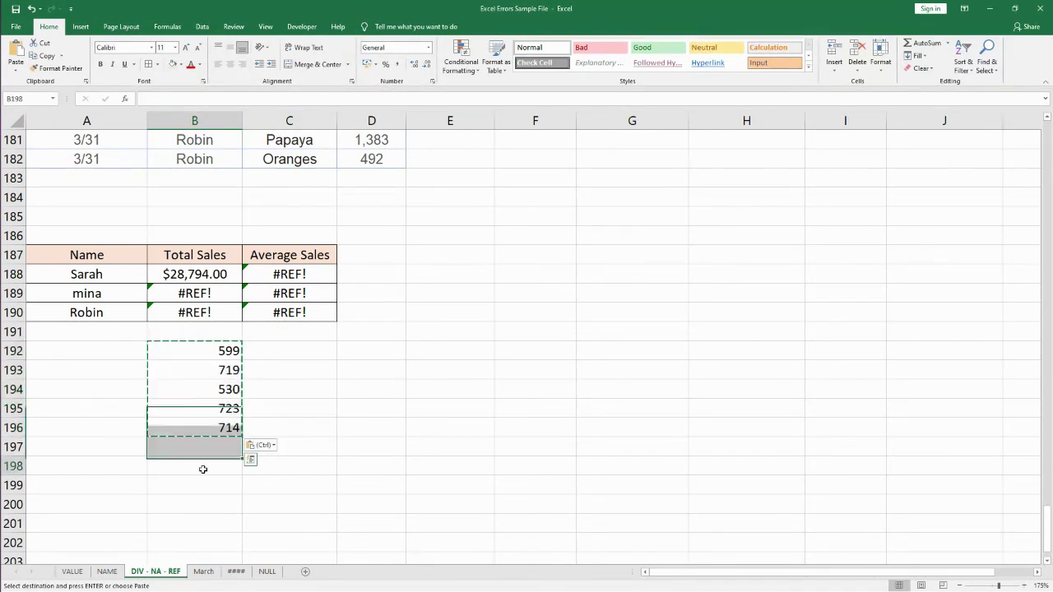
pyautogui.write('=')
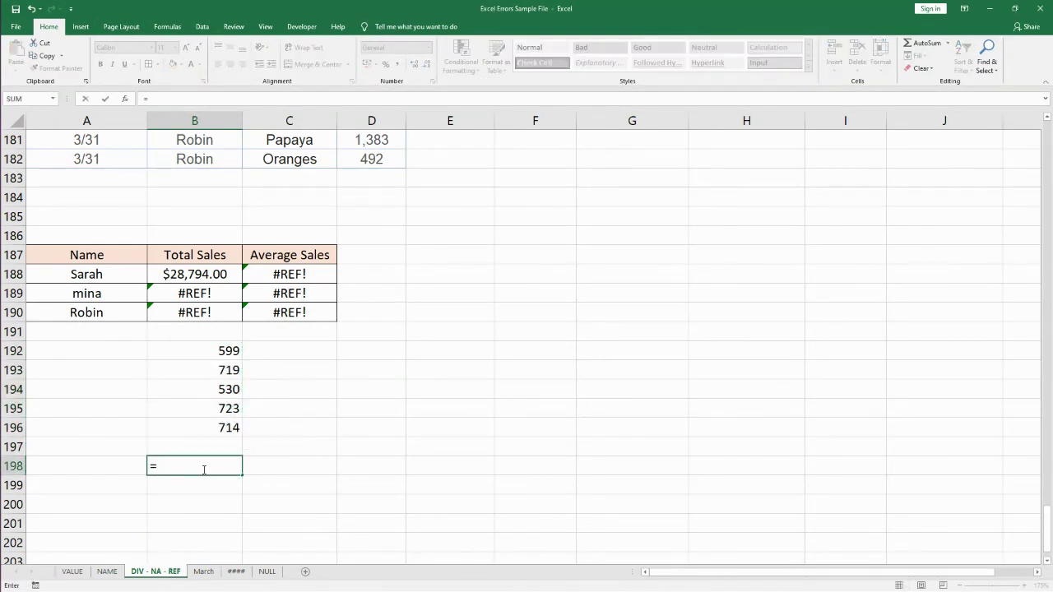
pyautogui.click(214, 351)
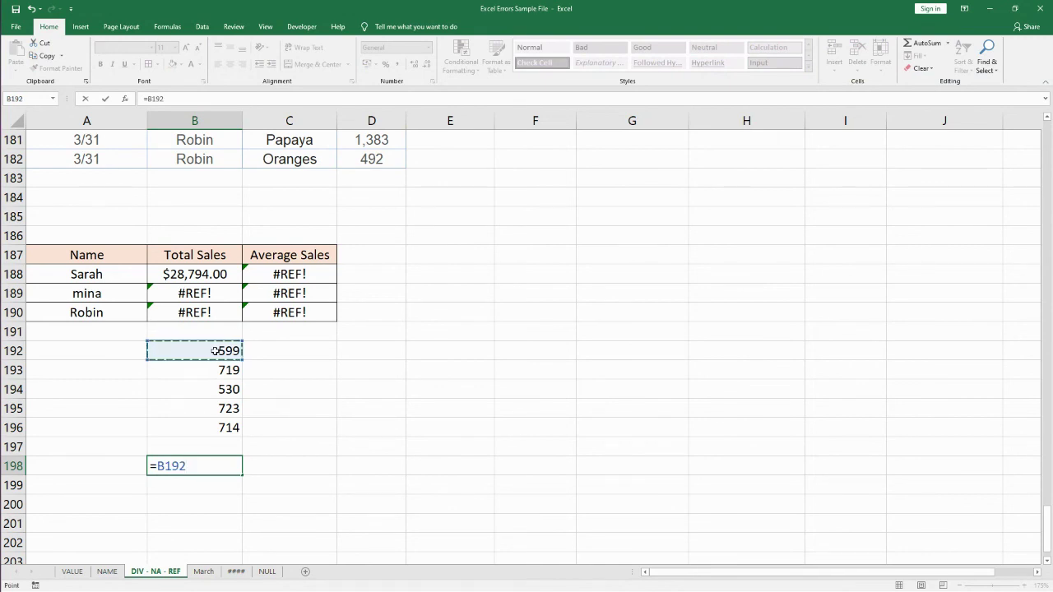
pyautogui.write('+')
pyautogui.click(216, 370)
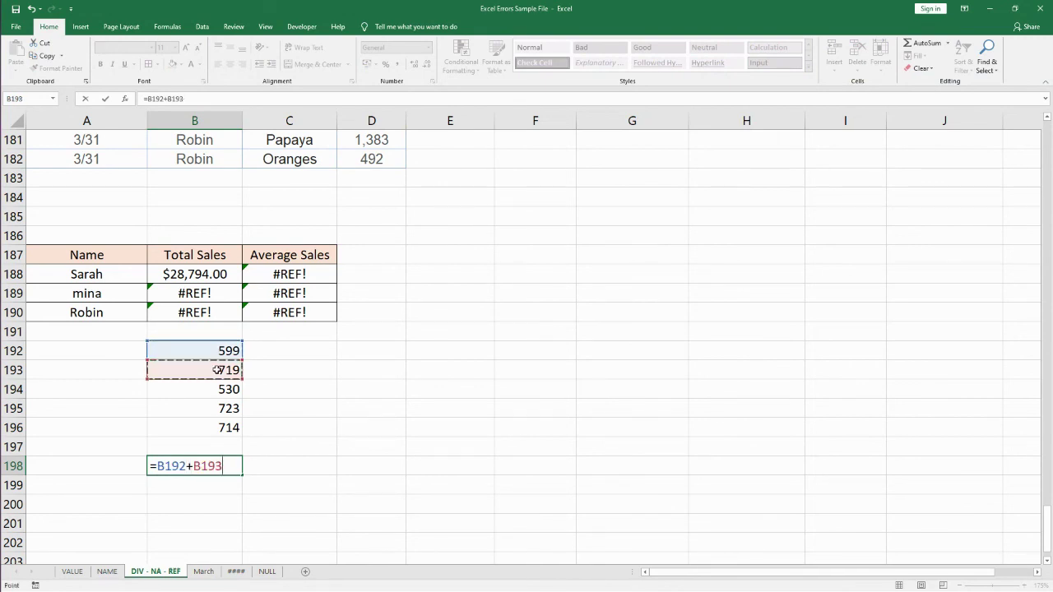
pyautogui.write('+')
pyautogui.click(228, 389)
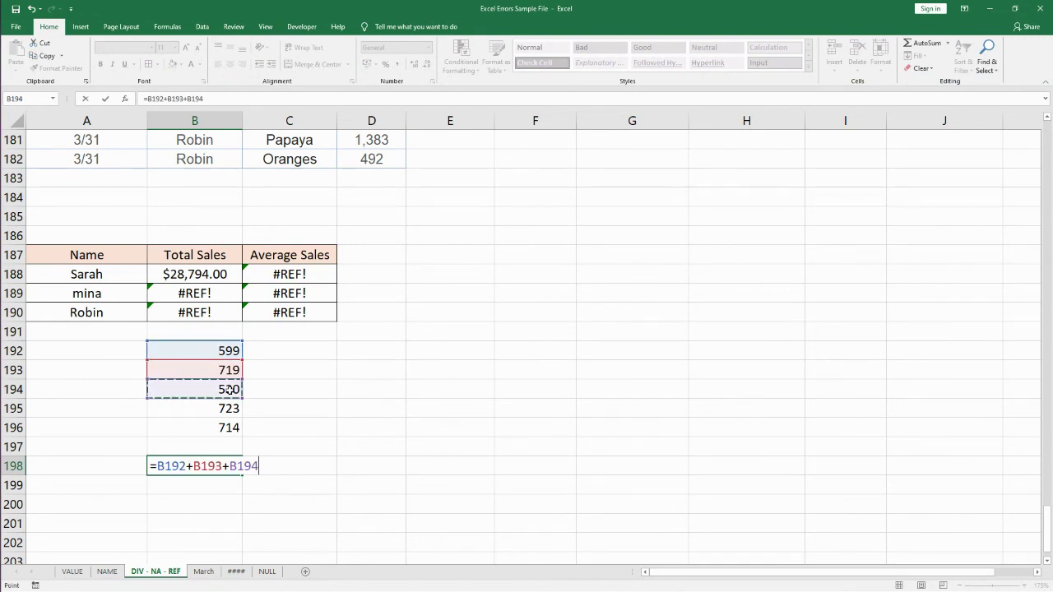
pyautogui.write('+')
pyautogui.click(230, 408)
pyautogui.write('+')
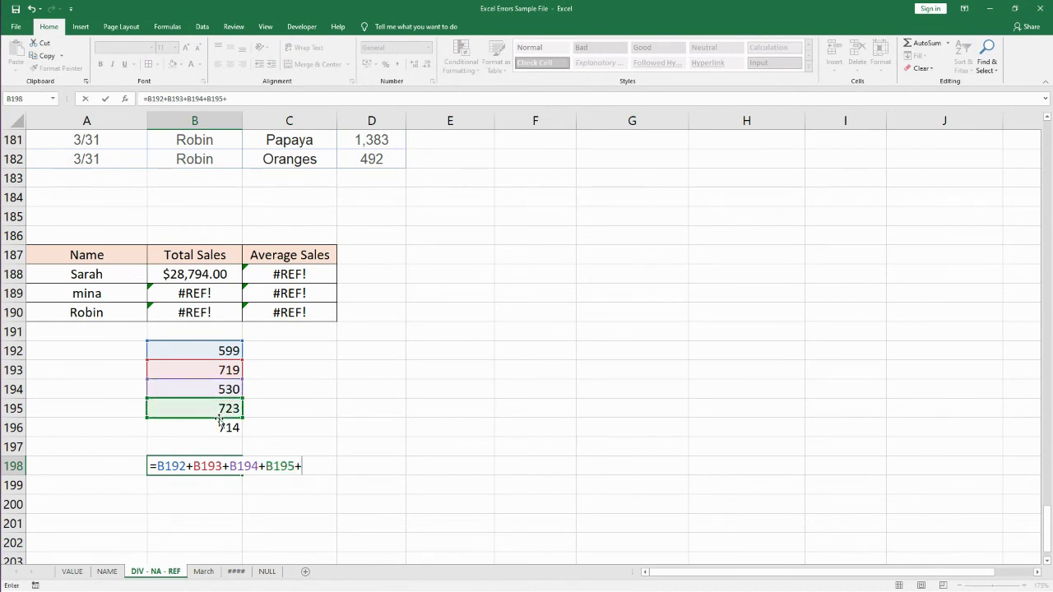
pyautogui.click(220, 425)
pyautogui.write('+B196')
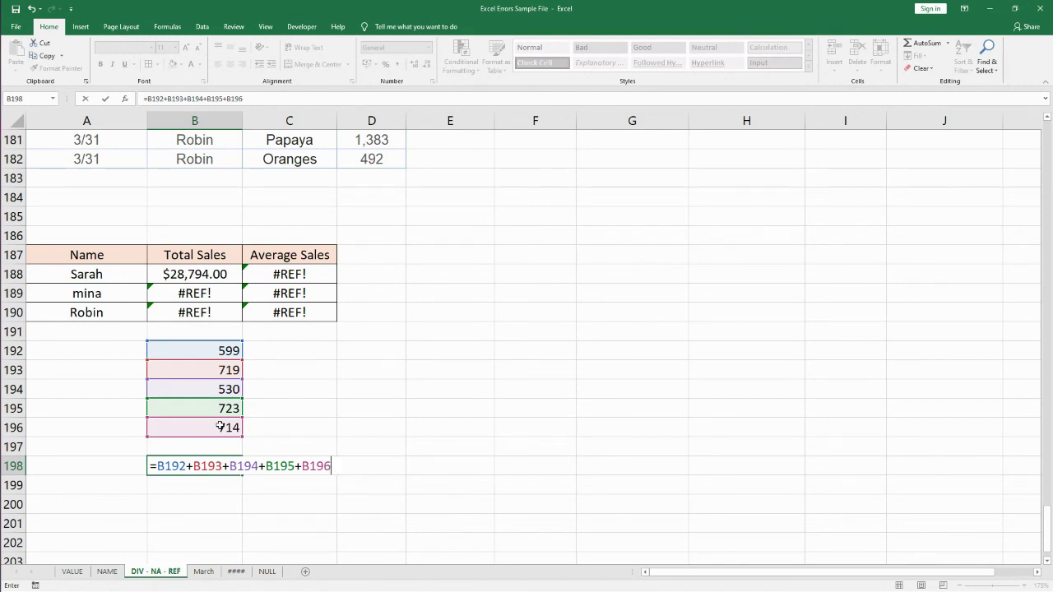
pyautogui.write(')')
pyautogui.press('Return')
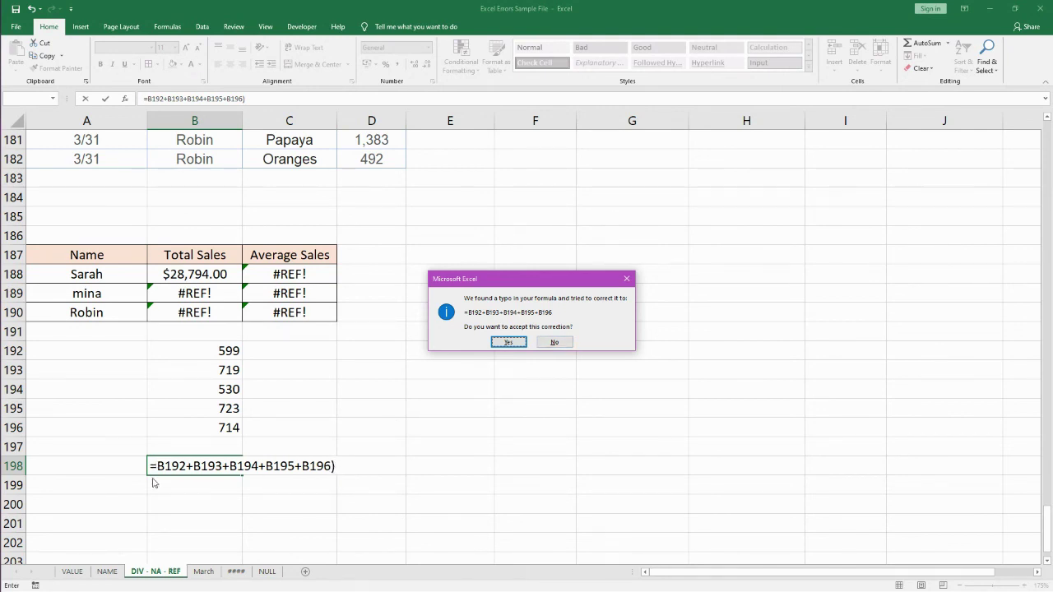
pyautogui.click(507, 342)
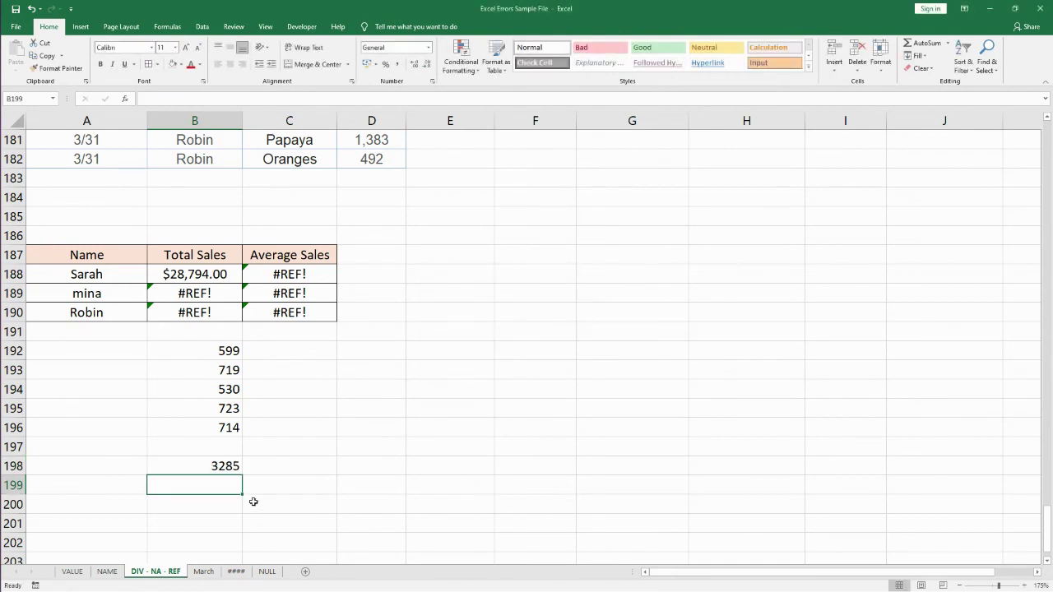
# - Review B198's referenced cells, confirming the formula is unchanged and totals 3285
pyautogui.click(199, 470)
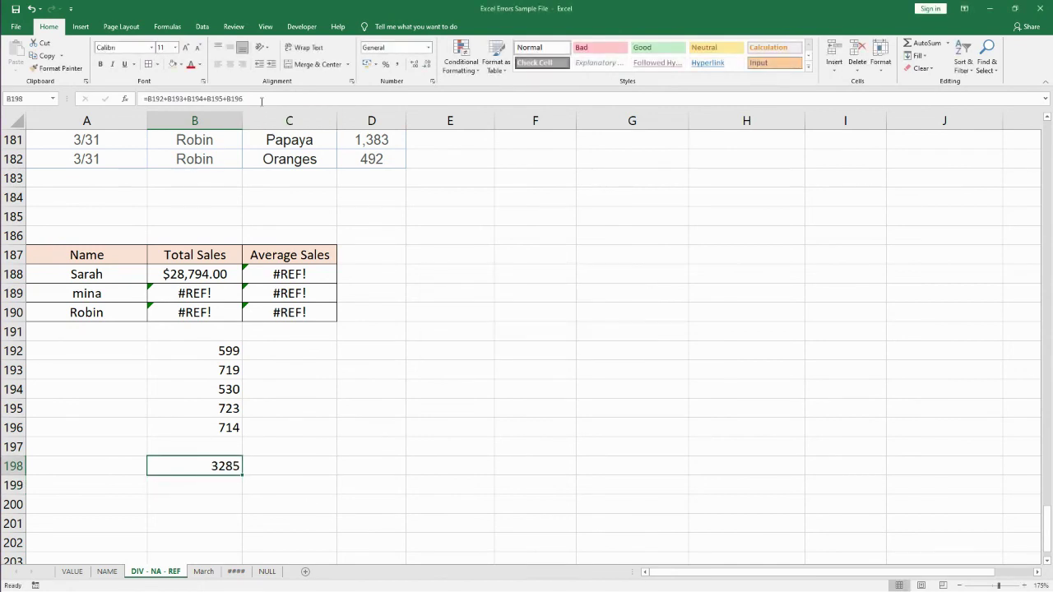
pyautogui.doubleClick(228, 466)
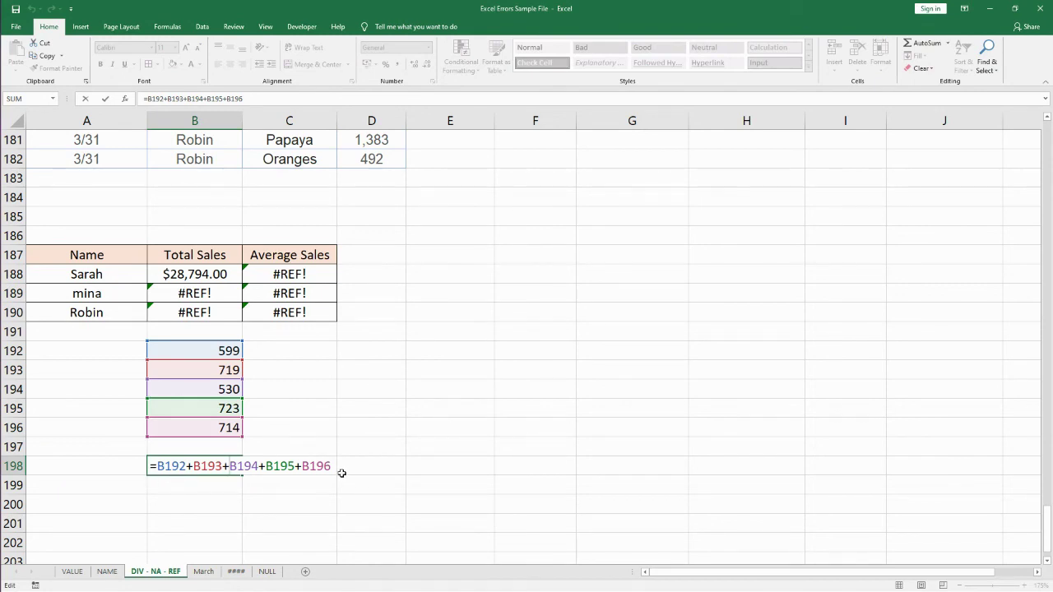
pyautogui.press('Return')
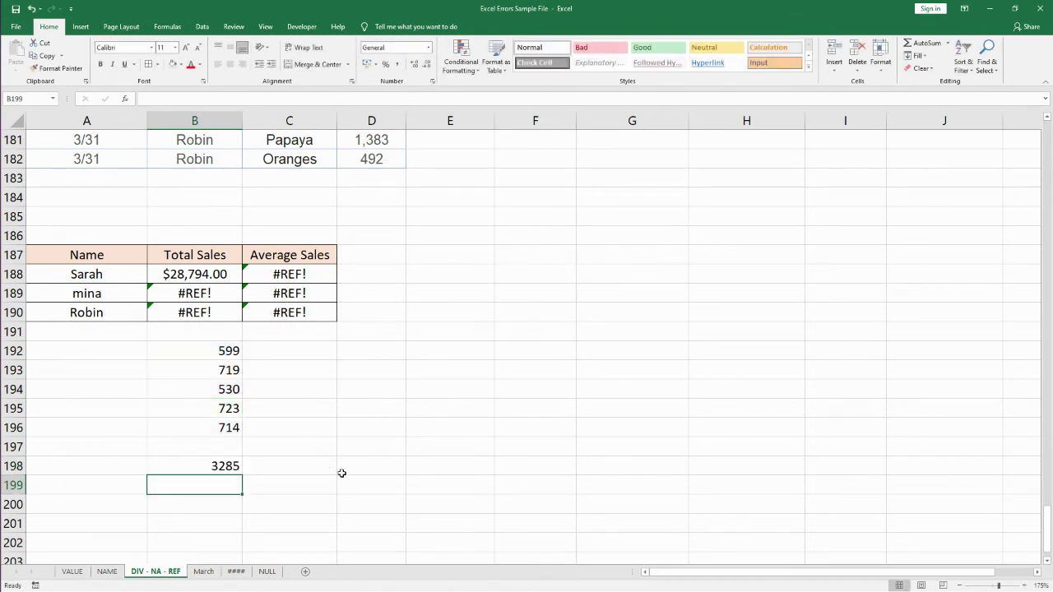
pyautogui.click(211, 466)
pyautogui.doubleClick(212, 465)
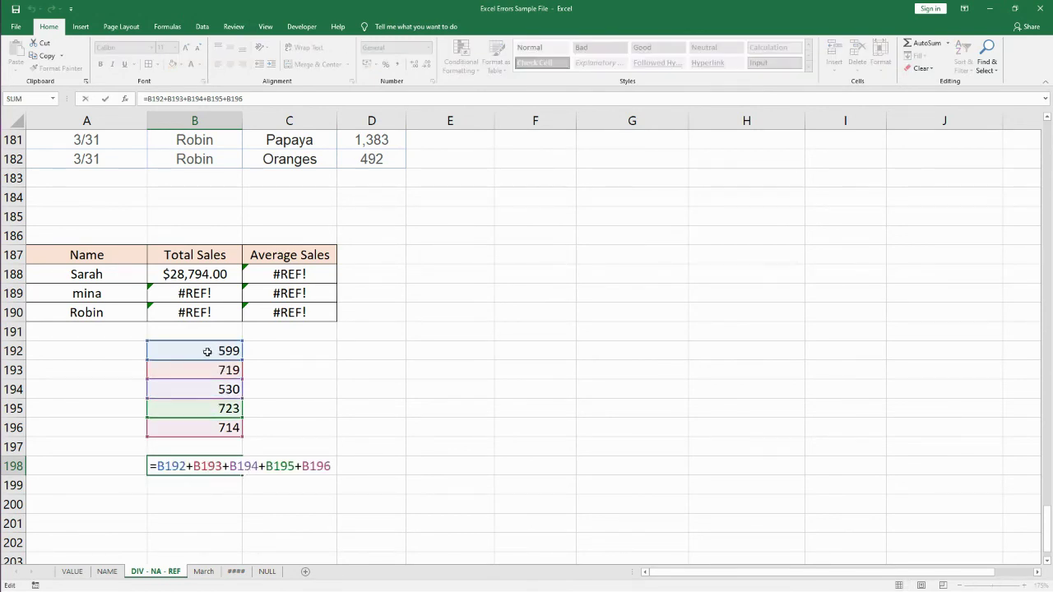
pyautogui.press('Return')
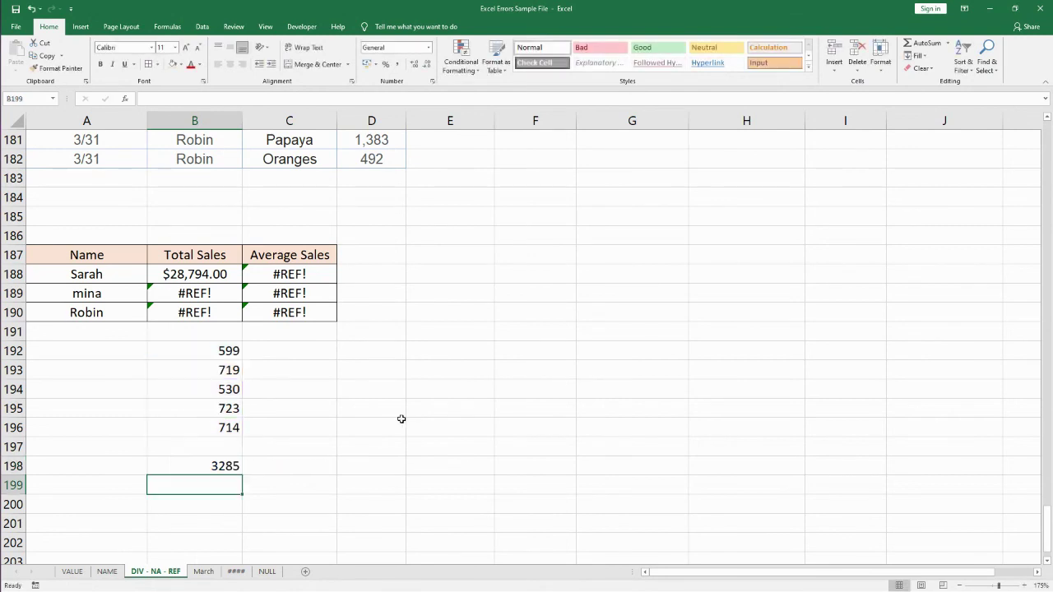
pyautogui.click(384, 411)
pyautogui.click(214, 389)
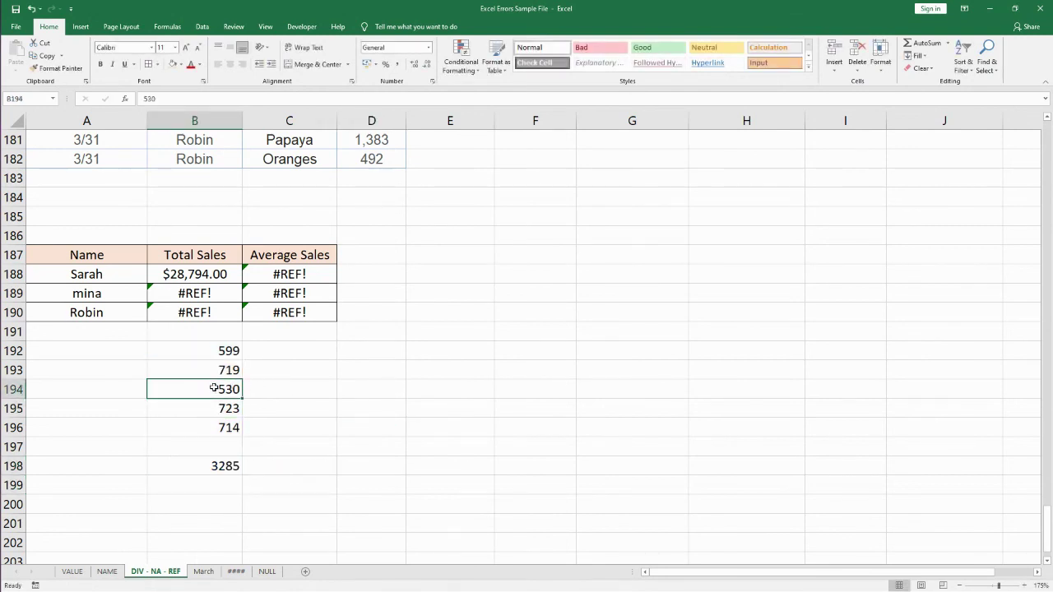
pyautogui.hotkey('ctrl', '-')
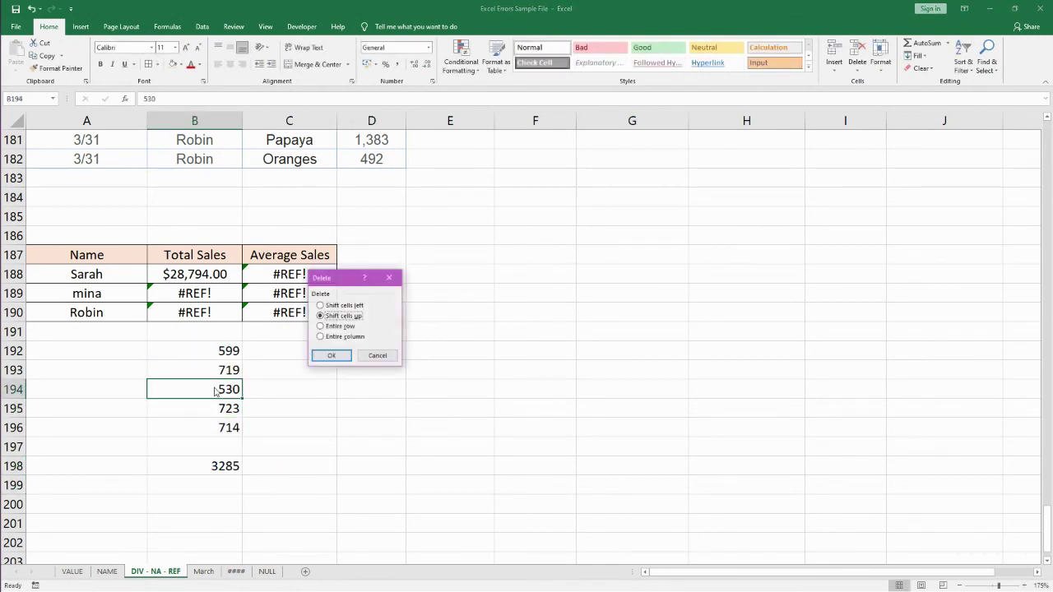
pyautogui.click(331, 355)
pyautogui.click(213, 447)
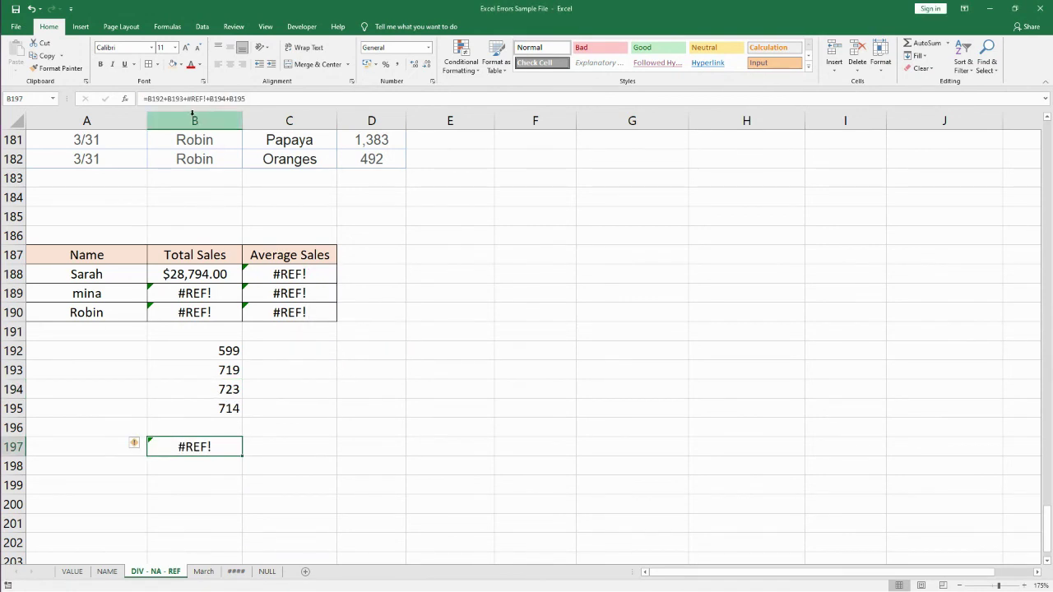
pyautogui.moveTo(186, 98); pyautogui.dragTo(209, 99)
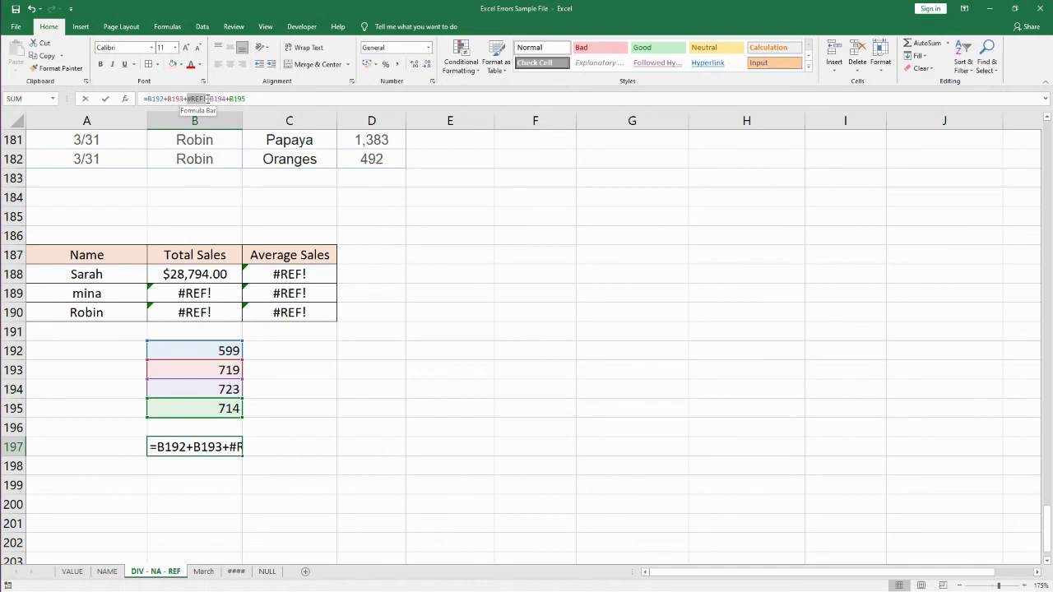
pyautogui.moveTo(209, 98); pyautogui.dragTo(209, 99)
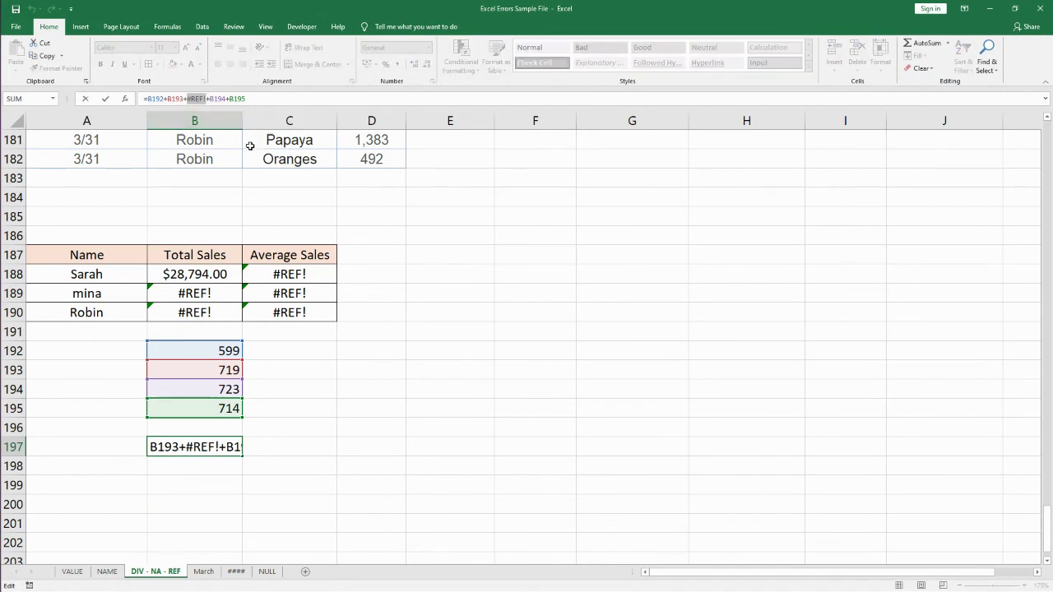
pyautogui.click(212, 98)
pyautogui.moveTo(211, 98)
pyautogui.mouseDown()
pyautogui.moveTo(253, 97)
pyautogui.moveTo(217, 99)
pyautogui.mouseUp()
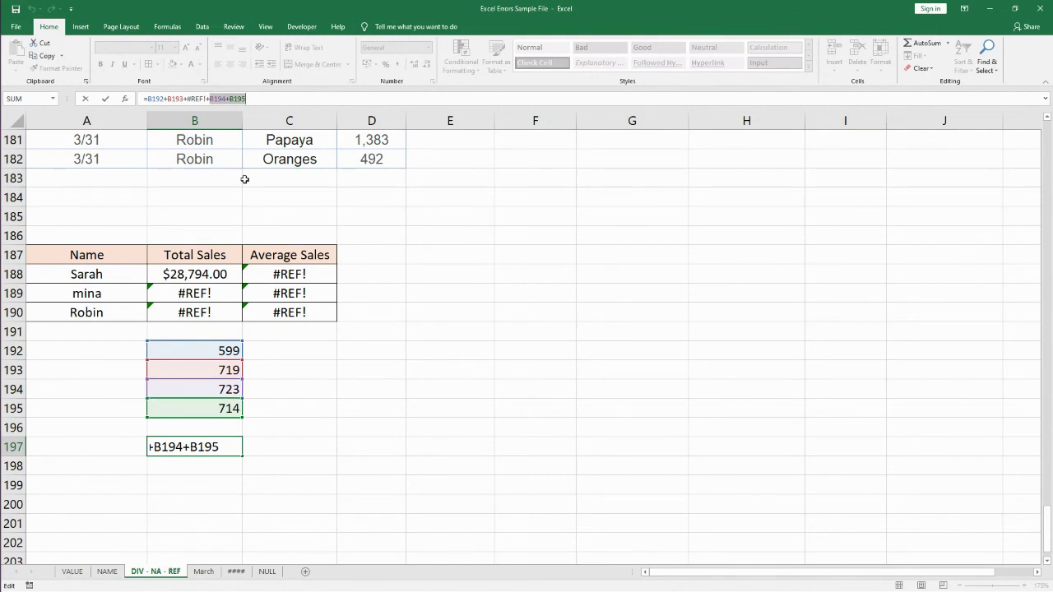
pyautogui.moveTo(187, 98); pyautogui.dragTo(208, 99)
pyautogui.press('Escape')
pyautogui.click(245, 461)
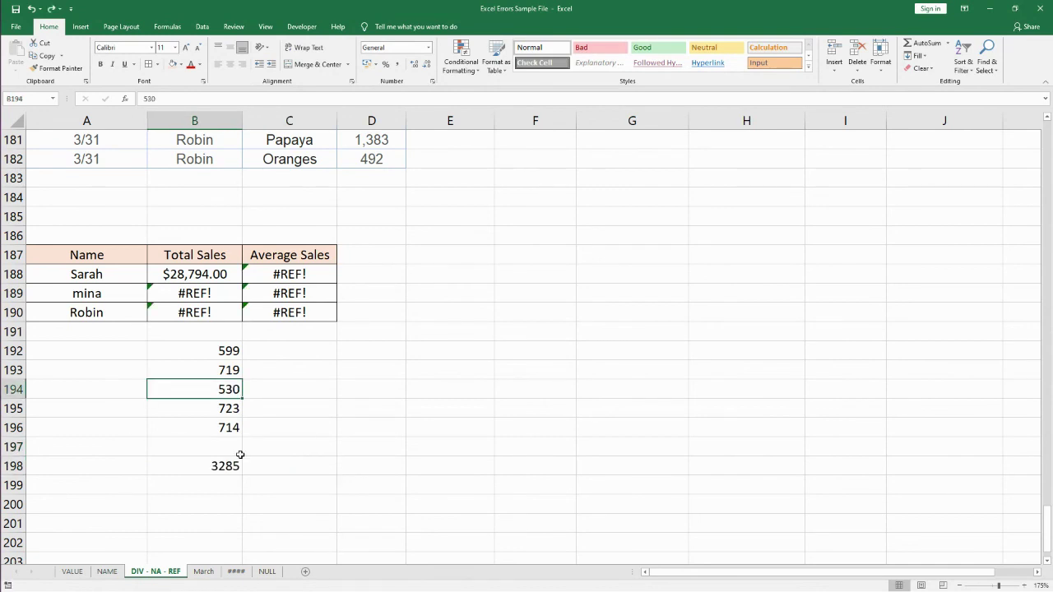
# - Clear the 530 from B194, check the B198 sum, then paste 530 back
pyautogui.click(290, 448)
pyautogui.click(206, 389)
pyautogui.press('Delete')
pyautogui.click(225, 463)
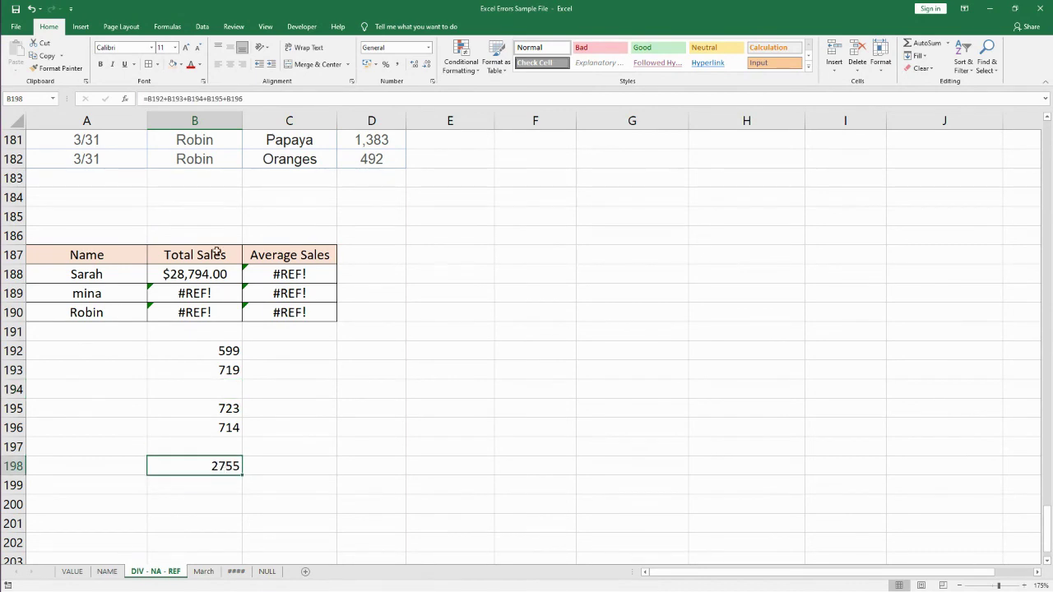
pyautogui.click(227, 393)
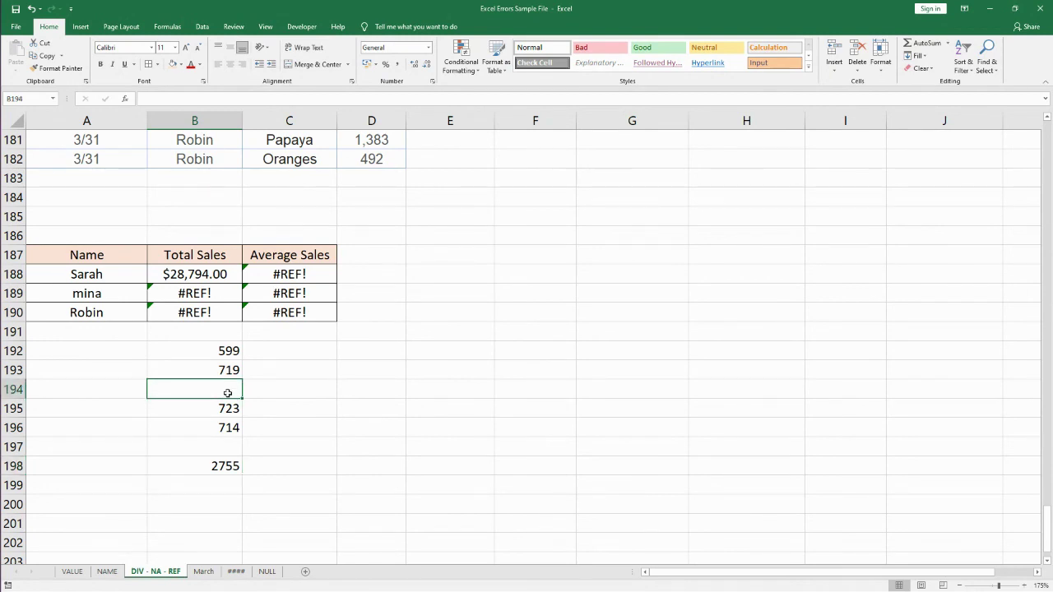
pyautogui.write('530')
# - Delete B194 shifting cells up to see B198 become #REF!, then undo and clear it instead
pyautogui.hotkey('ctrl', '-')
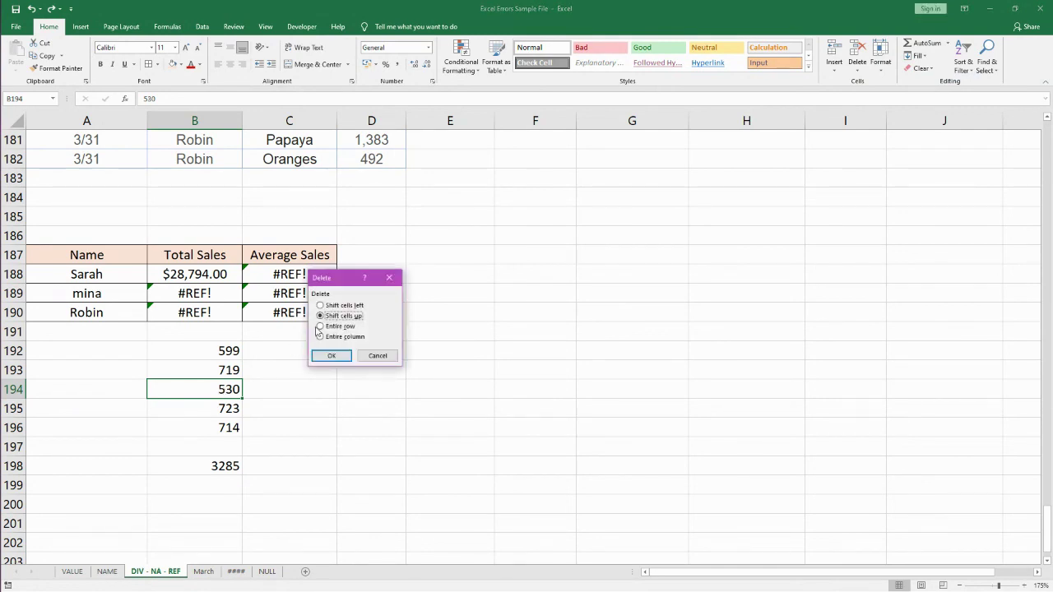
pyautogui.click(330, 357)
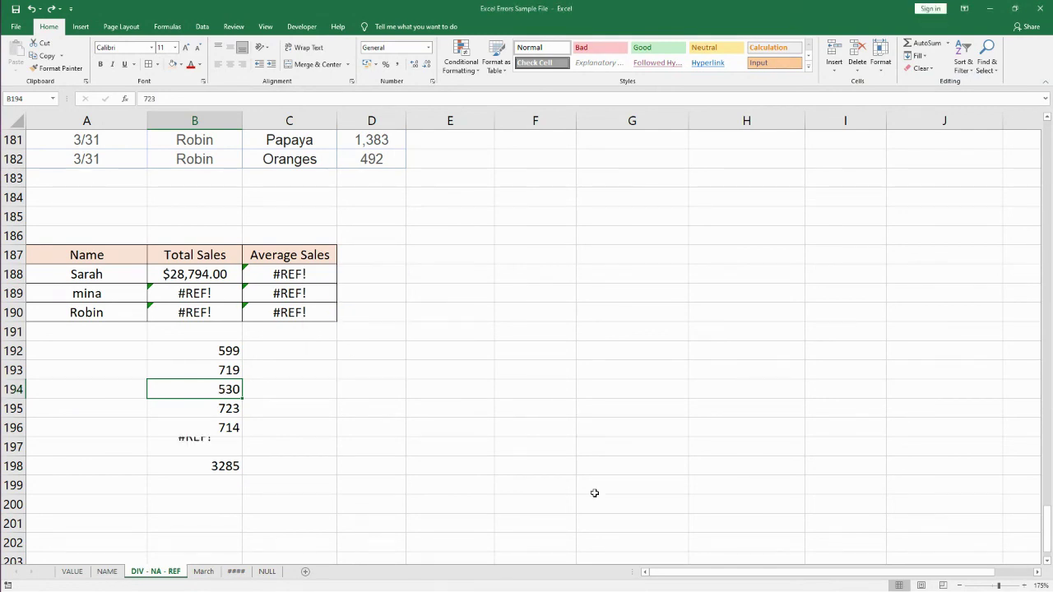
pyautogui.click(191, 447)
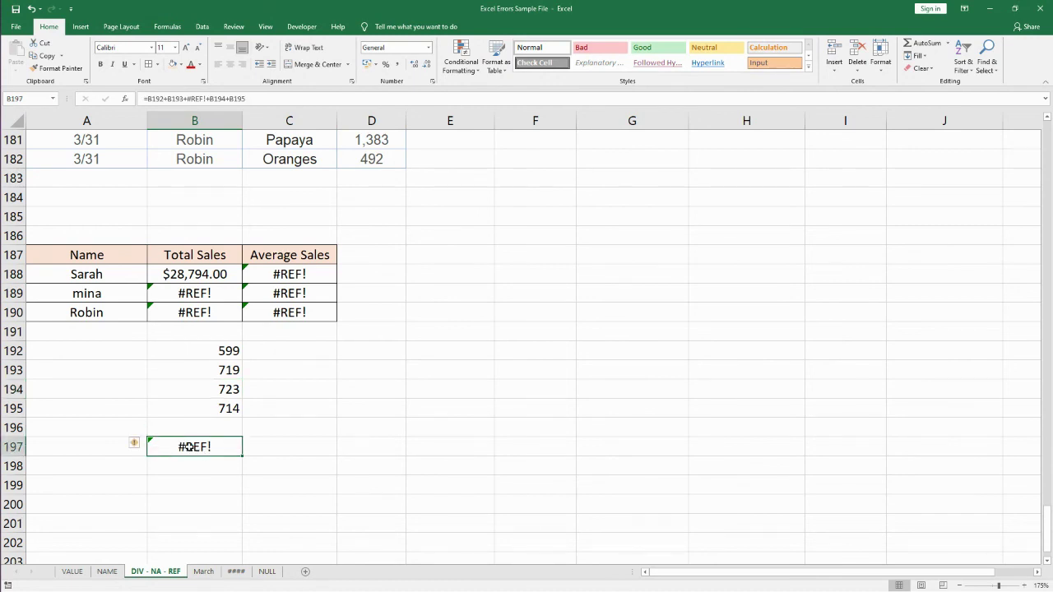
pyautogui.hotkey('ctrl', 'z')
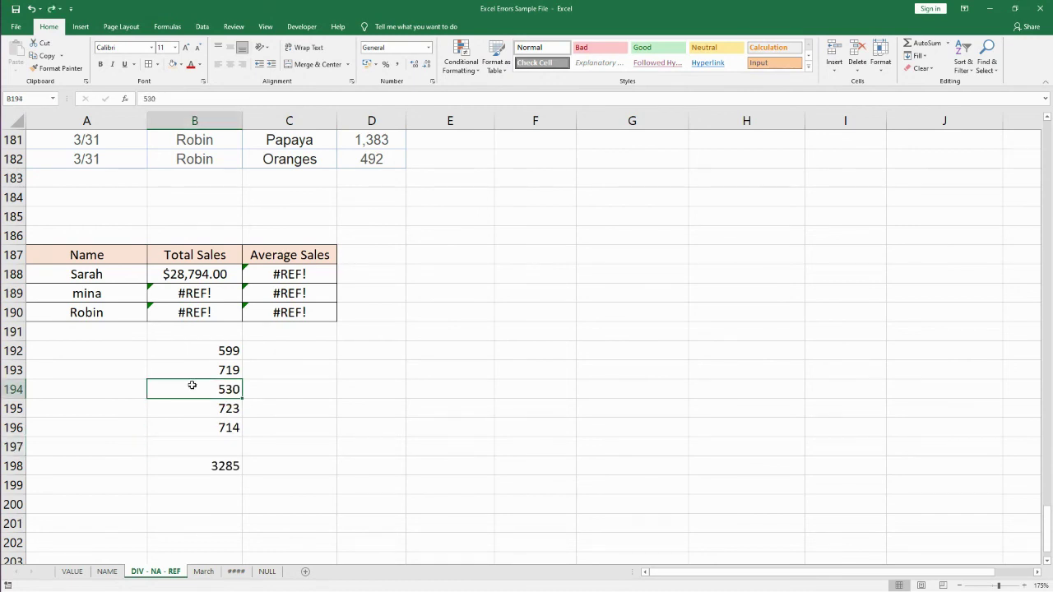
pyautogui.press('Delete')
pyautogui.click(225, 466)
pyautogui.click(230, 389)
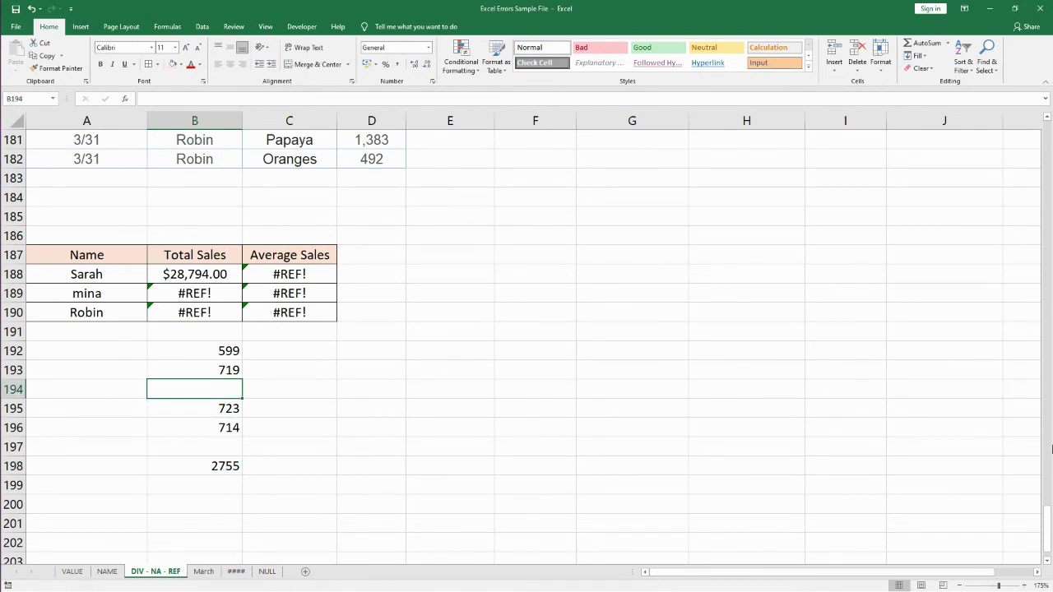